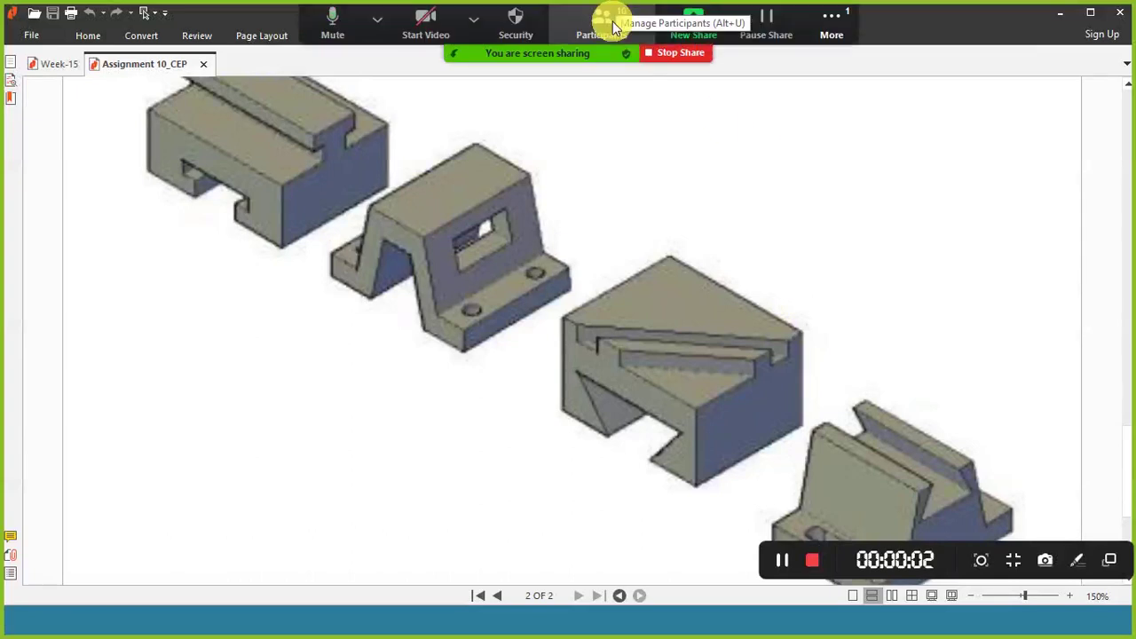
Step: Open the Zoom participants list, dock it beside the document and enlarge it
{"action": "left_click", "coordinate": [612, 21]}
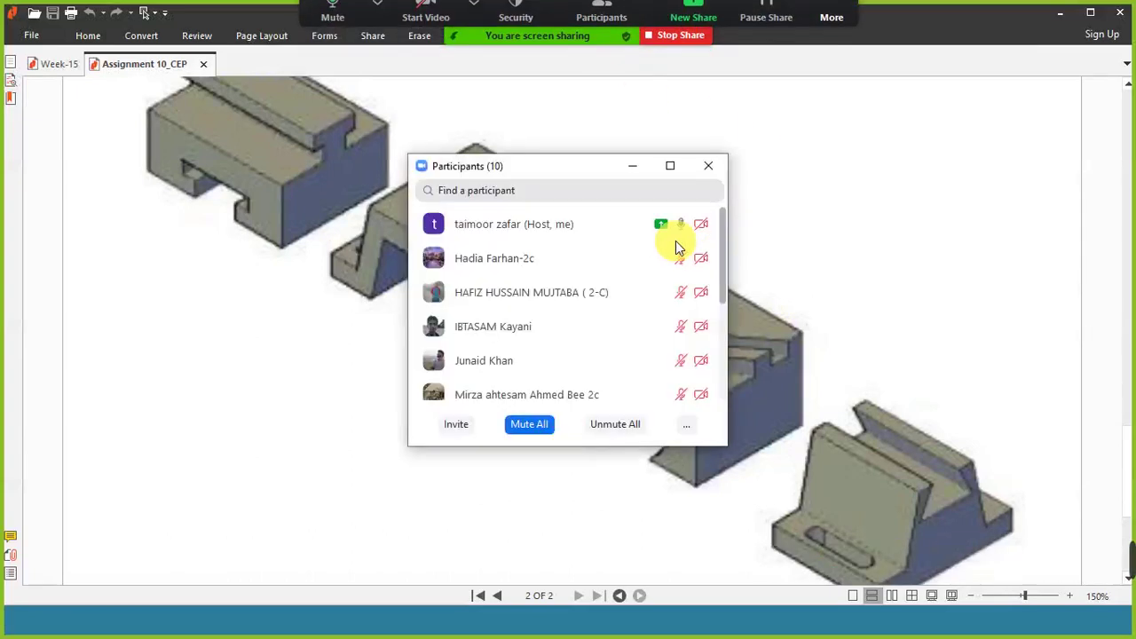
{"action": "left_click_drag", "start_coordinate": [619, 168], "coordinate": [1029, 23]}
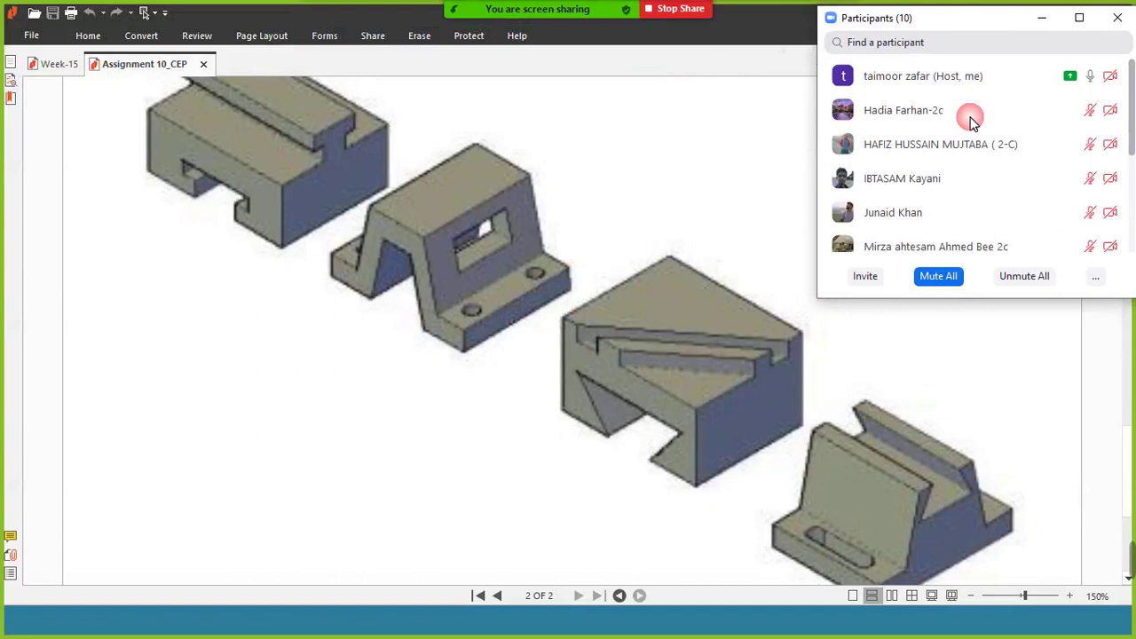
{"action": "left_click_drag", "start_coordinate": [981, 300], "coordinate": [976, 605]}
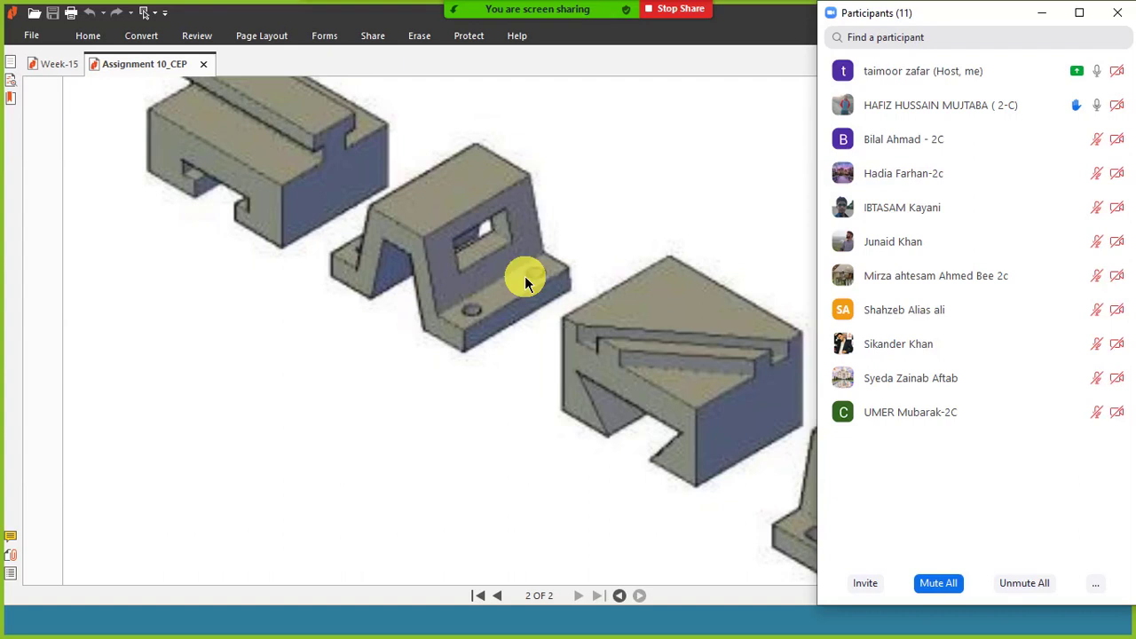
{"action": "key", "text": "XF86AudioRaiseVolume"}
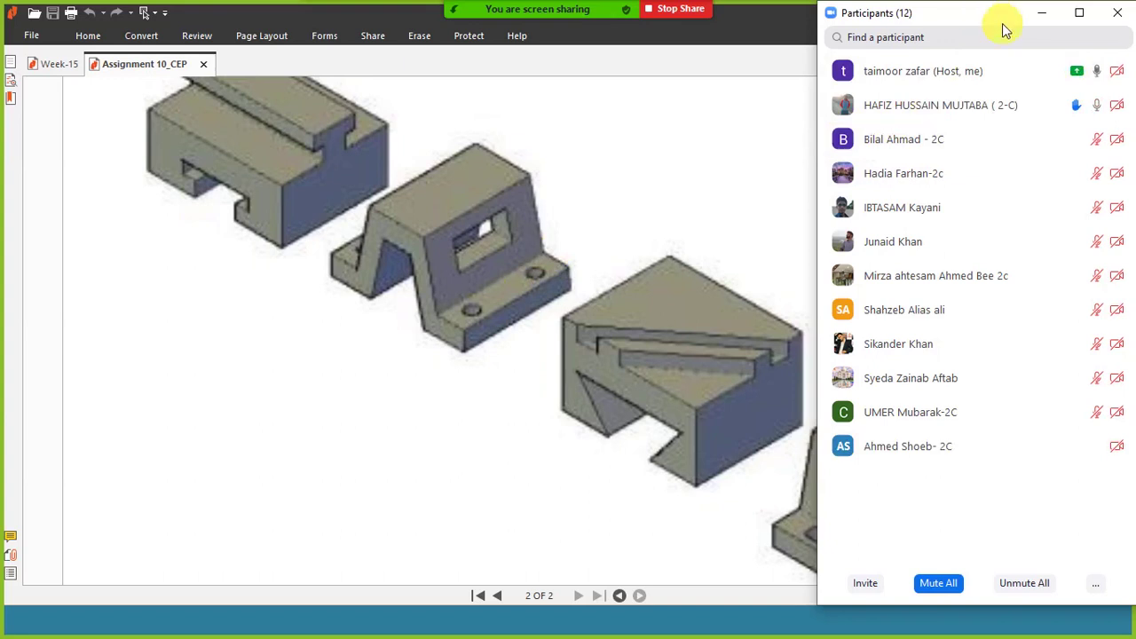
Step: Mute the two participants with open microphones, then close the participants list
{"action": "mouse_move", "coordinate": [976, 105]}
{"action": "left_click", "coordinate": [1044, 108]}
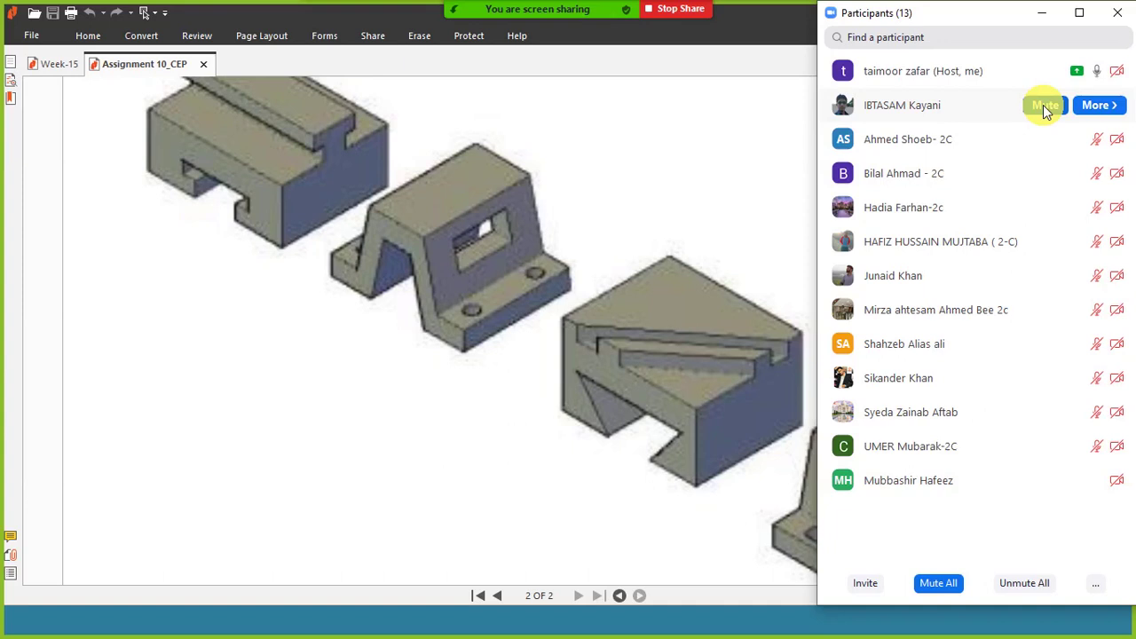
{"action": "left_click", "coordinate": [1046, 104]}
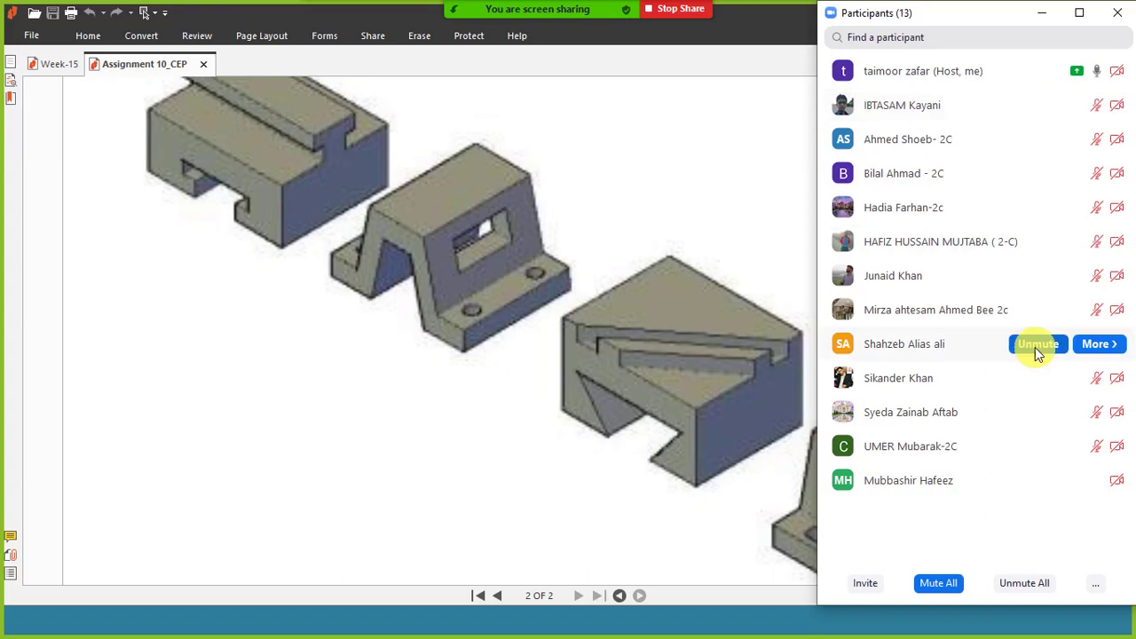
{"action": "left_click", "coordinate": [1045, 16]}
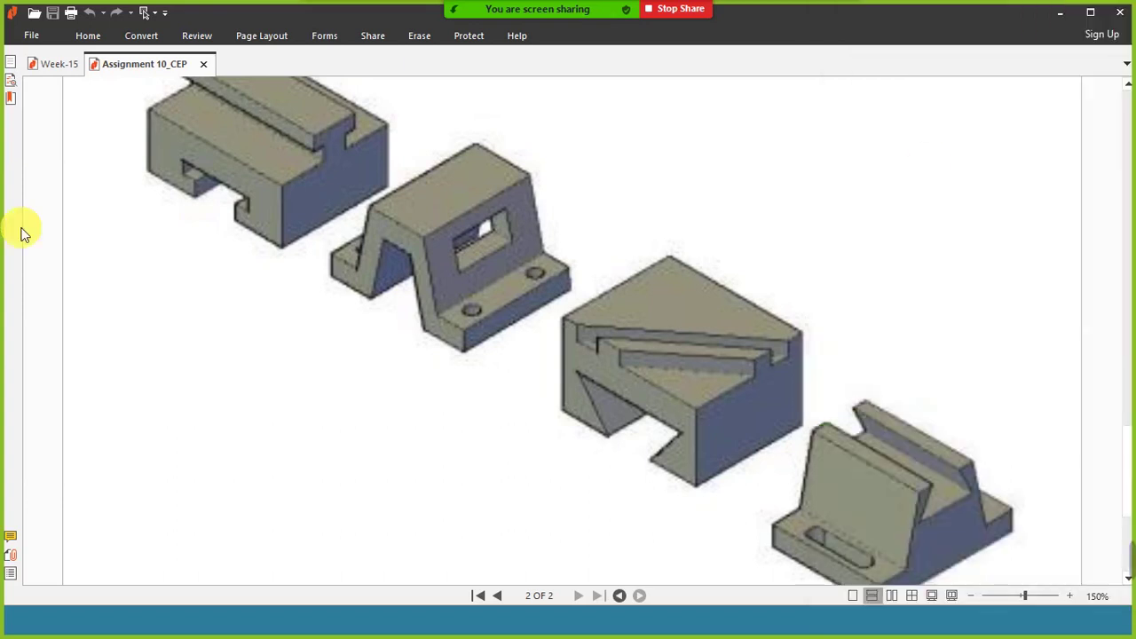
Step: Show the Week-15 materials and textures notes in Nitro Pro, then bring AutoCAD forward
{"action": "left_click", "coordinate": [52, 65]}
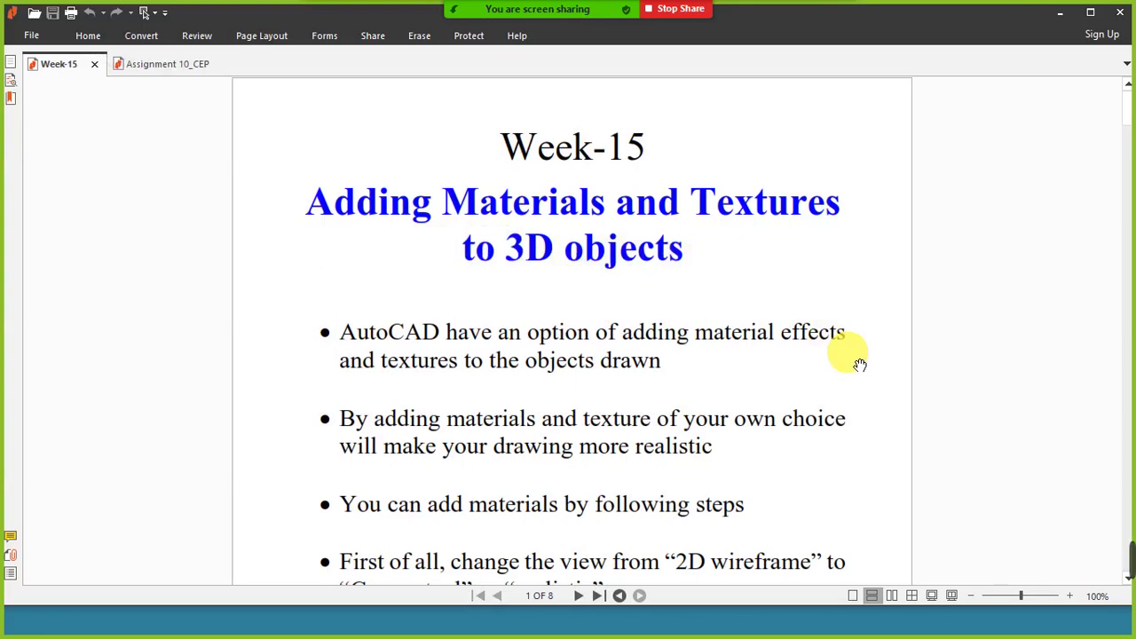
{"action": "key", "text": "alt+Tab"}
{"action": "left_click", "coordinate": [436, 393]}
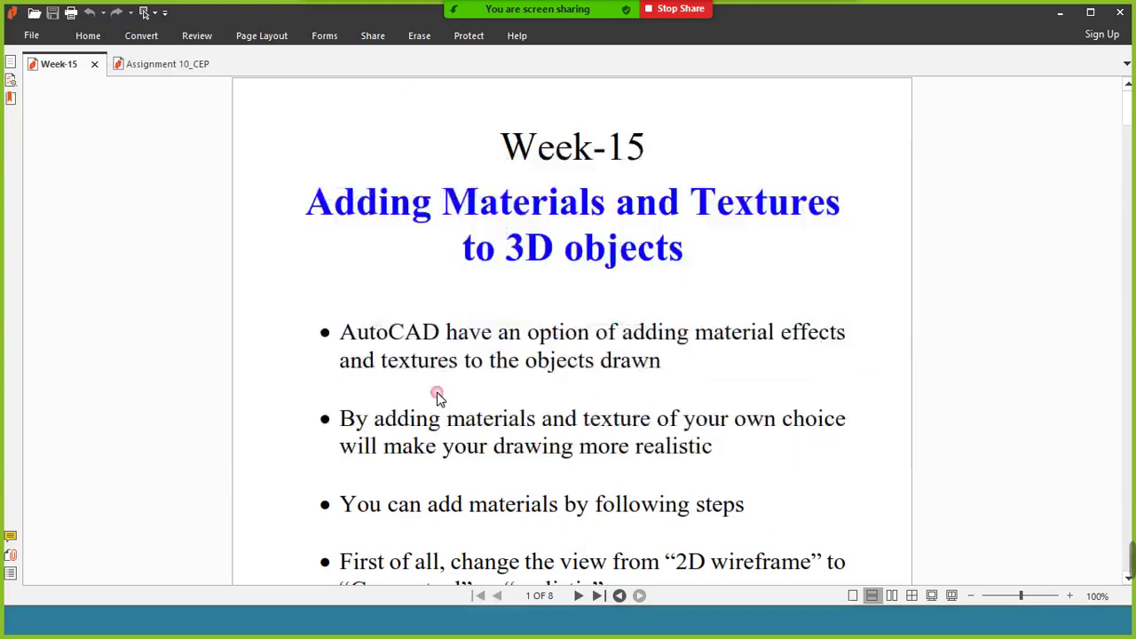
Step: Restore the relay circuit drawing and switch to its Layout1 paper layout
{"action": "left_click", "coordinate": [1085, 29]}
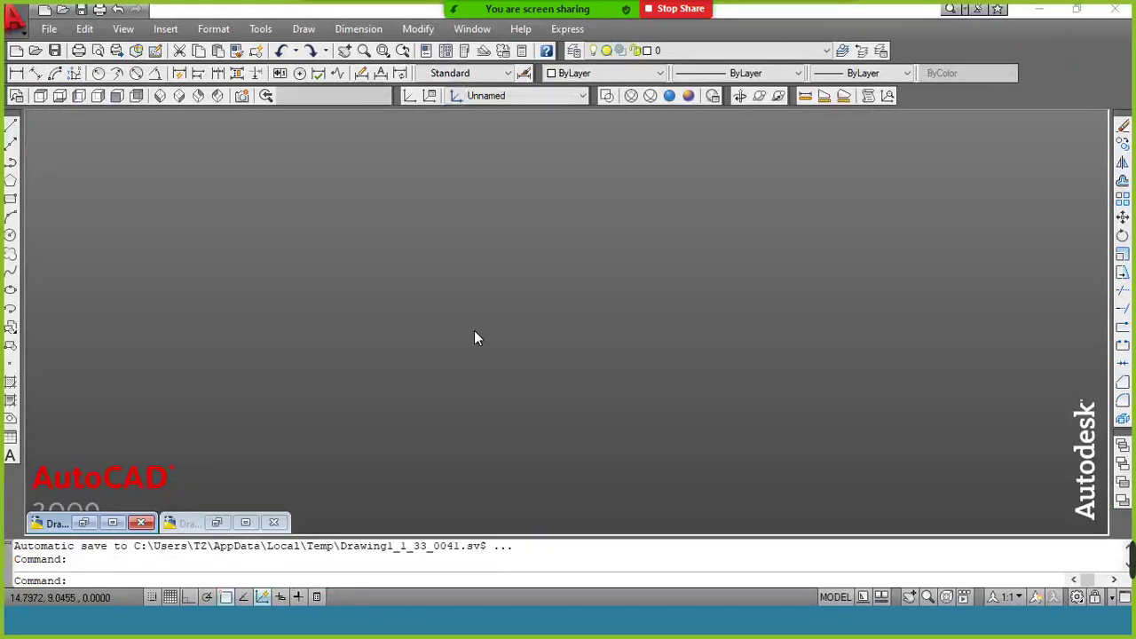
{"action": "left_click", "coordinate": [88, 523]}
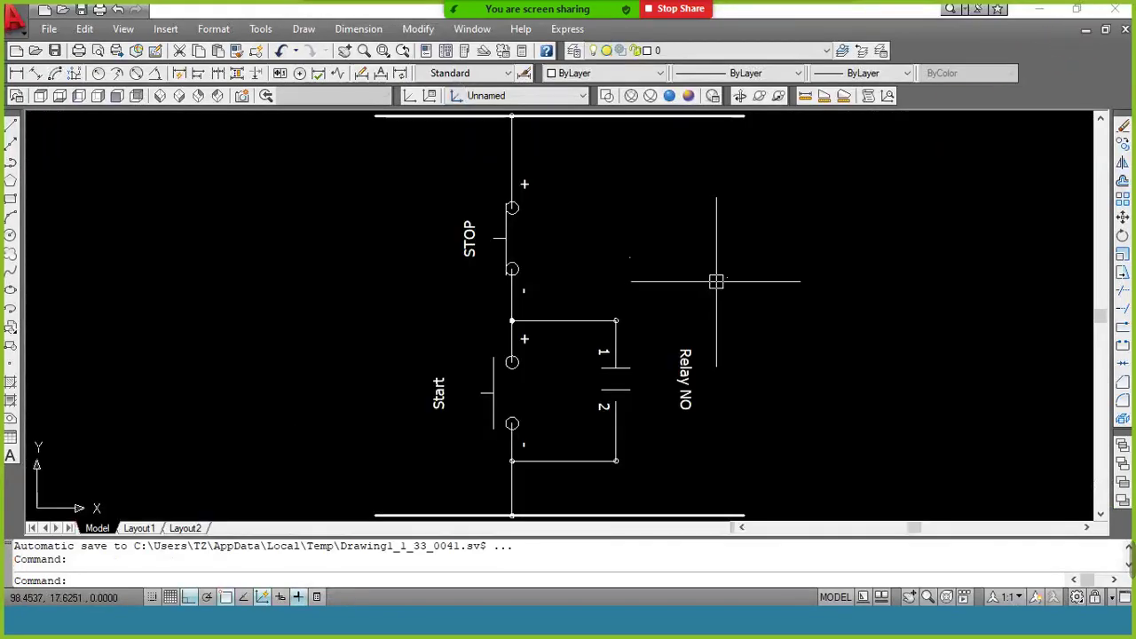
{"action": "scroll", "coordinate": [577, 337], "scroll_direction": "down", "scroll_amount": 2}
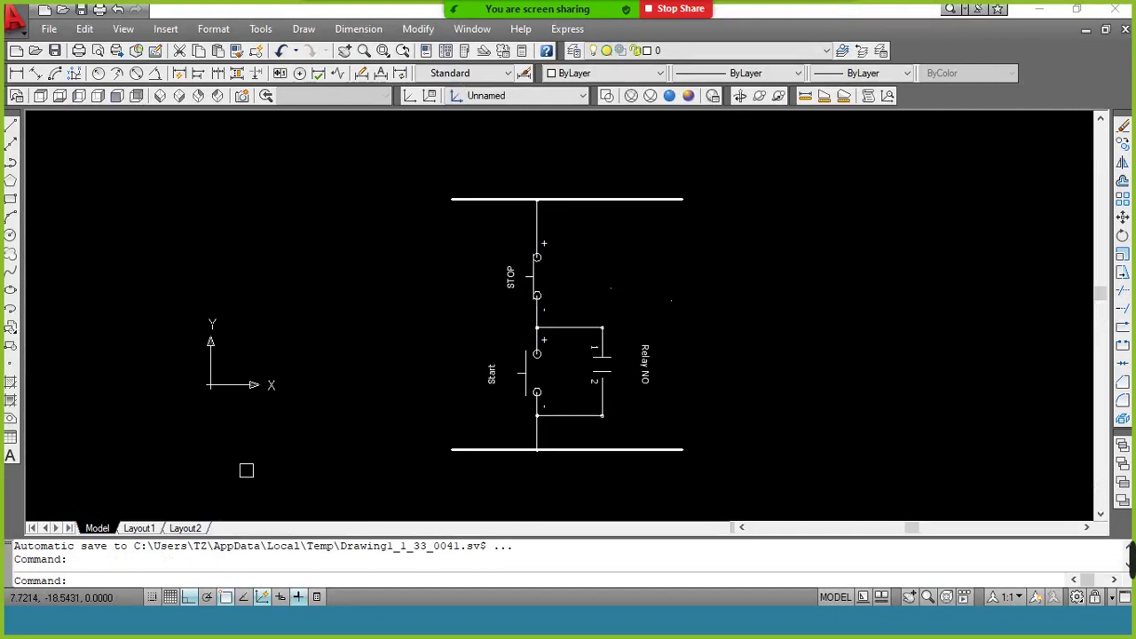
{"action": "left_click", "coordinate": [138, 529]}
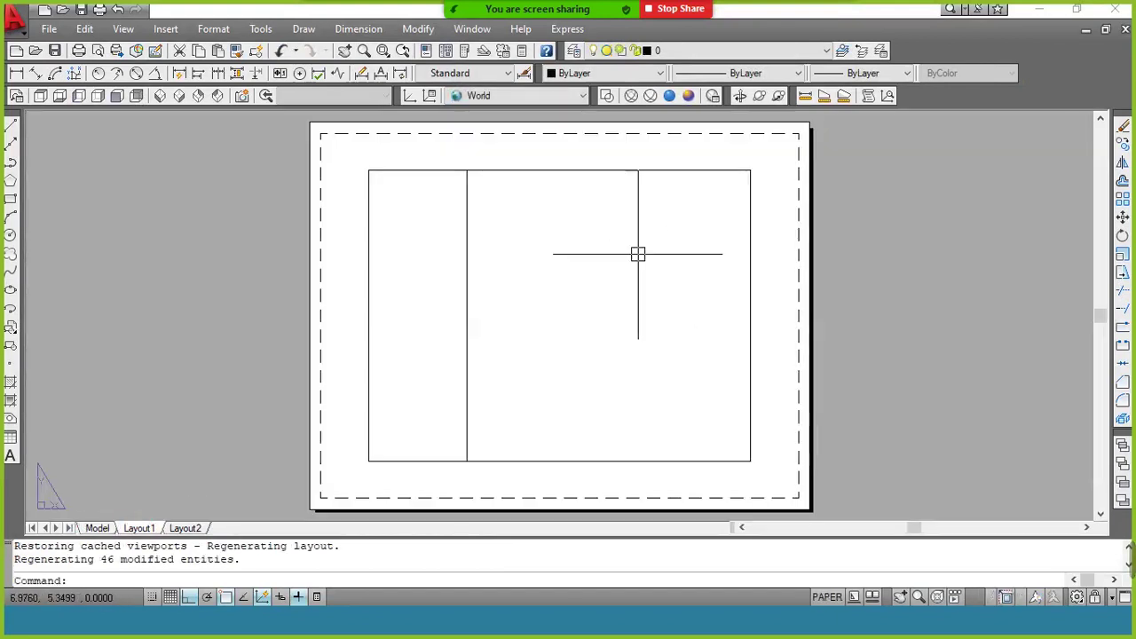
{"action": "scroll", "coordinate": [538, 287], "scroll_direction": "up", "scroll_amount": 1}
Step: Zoom the Layout1 viewport to extents, then bring up the empty Drawing2 in model space
{"action": "double_click", "coordinate": [548, 320]}
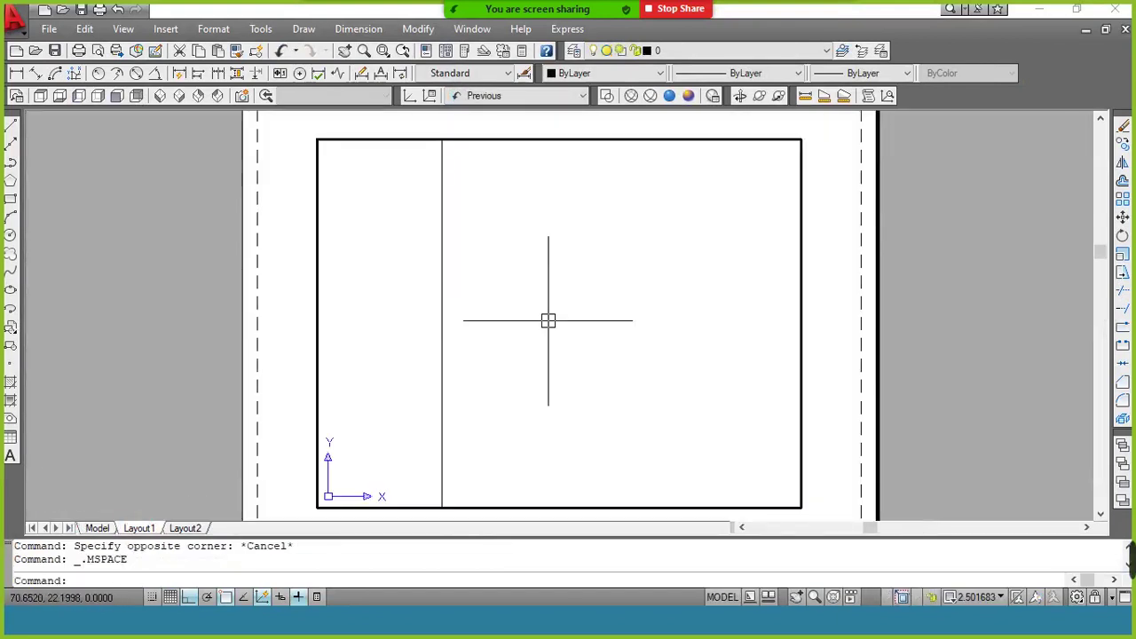
{"action": "type", "text": "z"}
{"action": "key", "text": "Return"}
{"action": "type", "text": "e"}
{"action": "key", "text": "Return"}
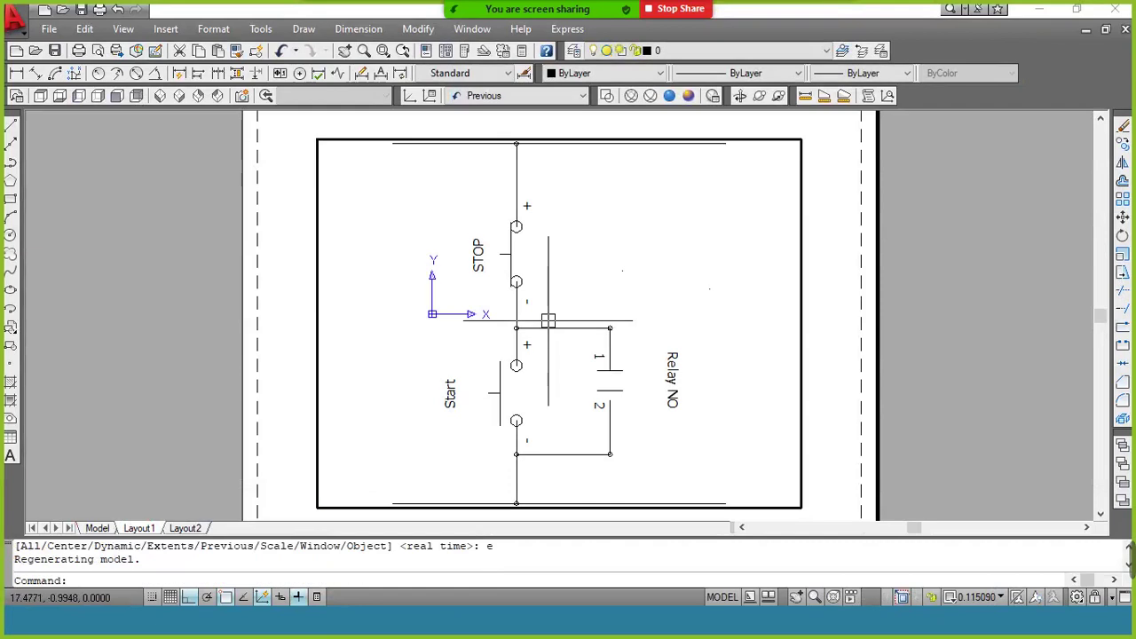
{"action": "double_click", "coordinate": [916, 307]}
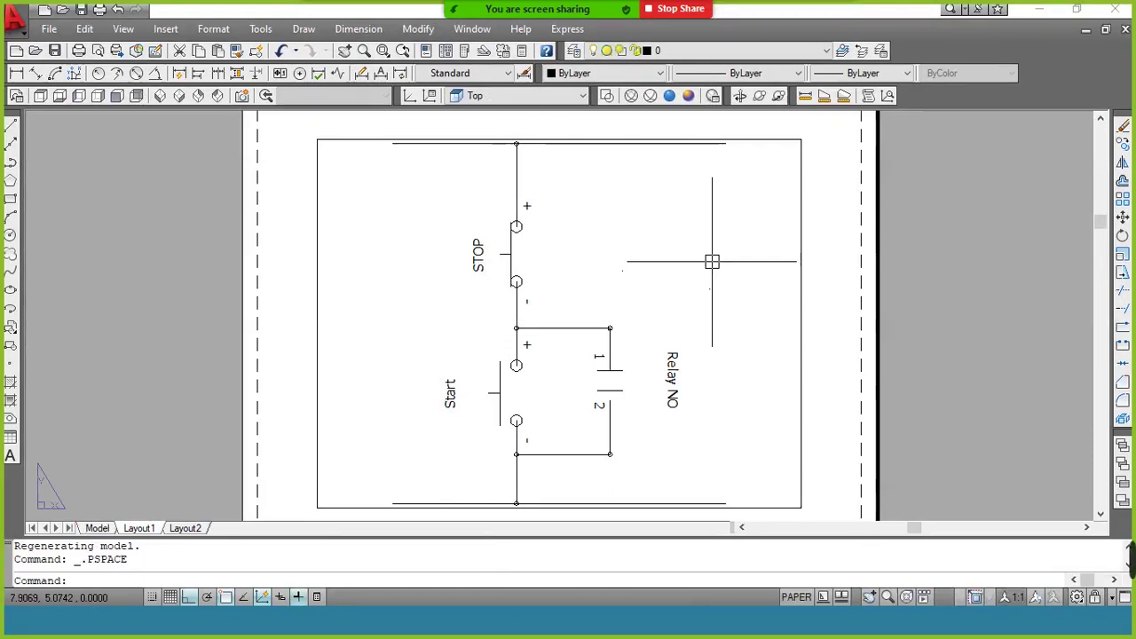
{"action": "left_click", "coordinate": [1083, 32]}
{"action": "left_click", "coordinate": [216, 515]}
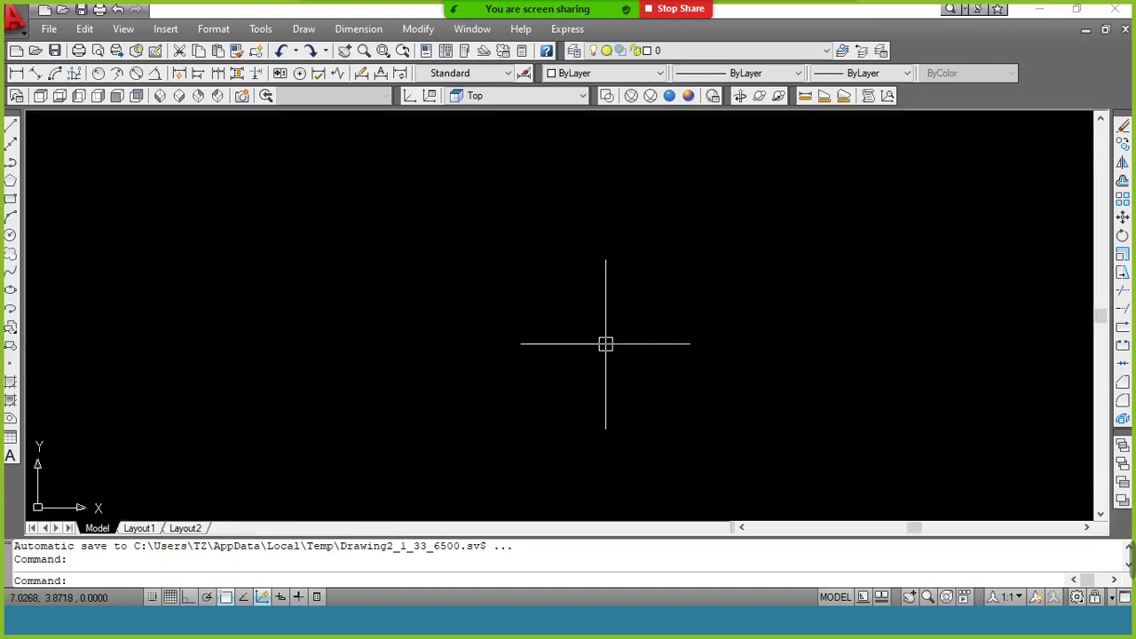
Step: Switch from AutoCAD back to the Week-15 lecture PDF in Nitro Pro
{"action": "key", "text": "alt+Tab"}
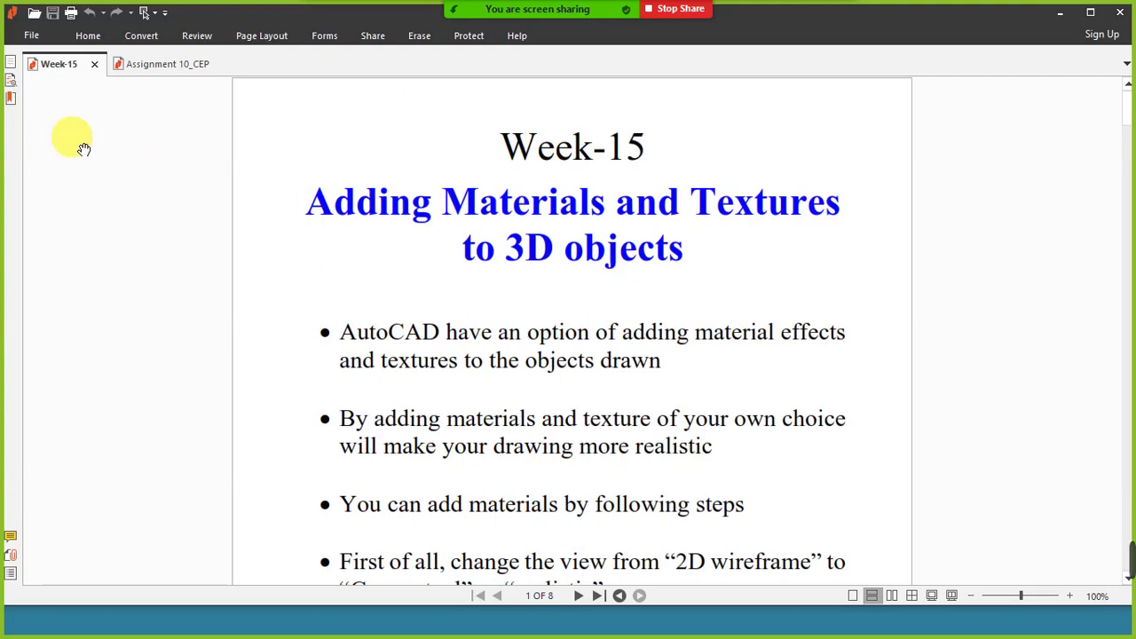
Step: Compare the Assignment 10_CEP models page with the Week-15 lecture notes
{"action": "left_click", "coordinate": [157, 63]}
{"action": "scroll", "coordinate": [511, 282], "scroll_direction": "up", "scroll_amount": 3}
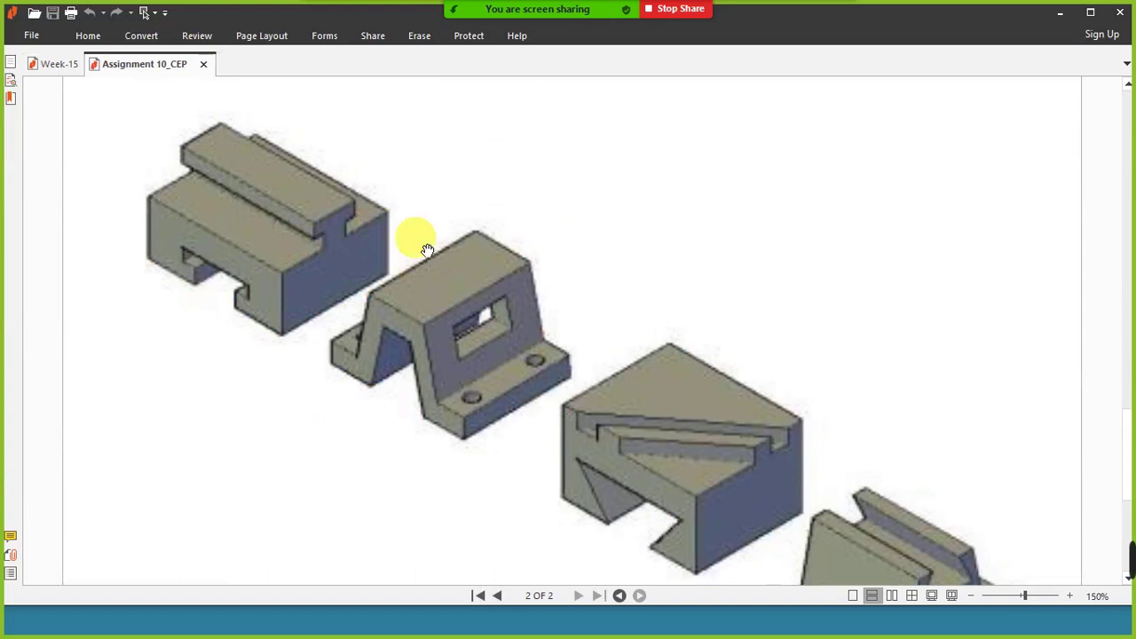
{"action": "left_click", "coordinate": [49, 67]}
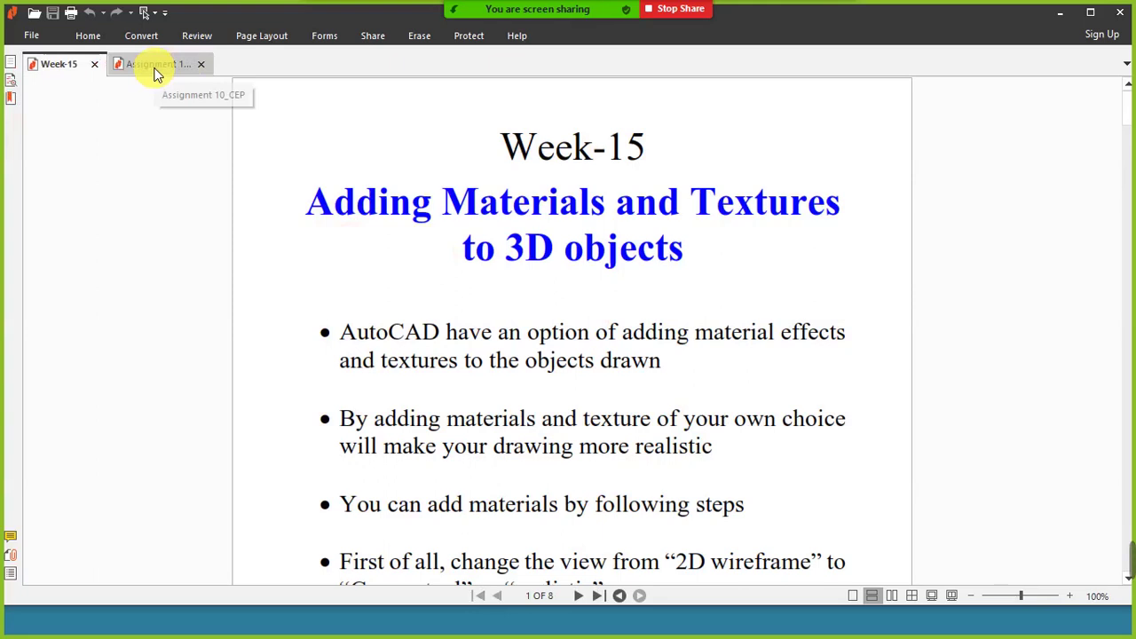
{"action": "left_click", "coordinate": [153, 71]}
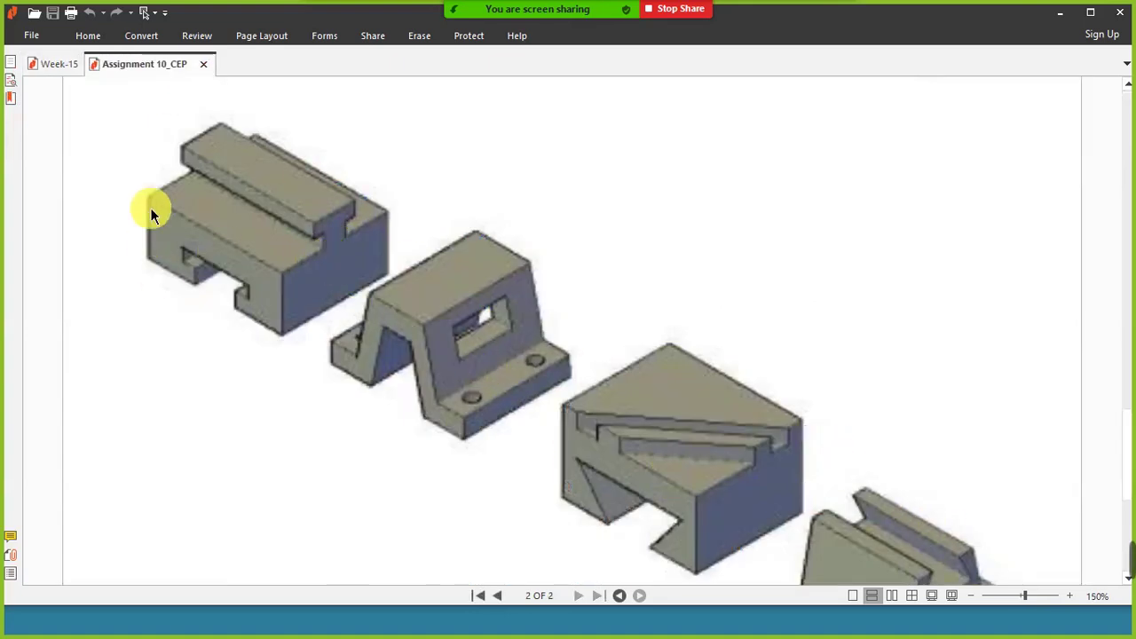
{"action": "left_click", "coordinate": [48, 64]}
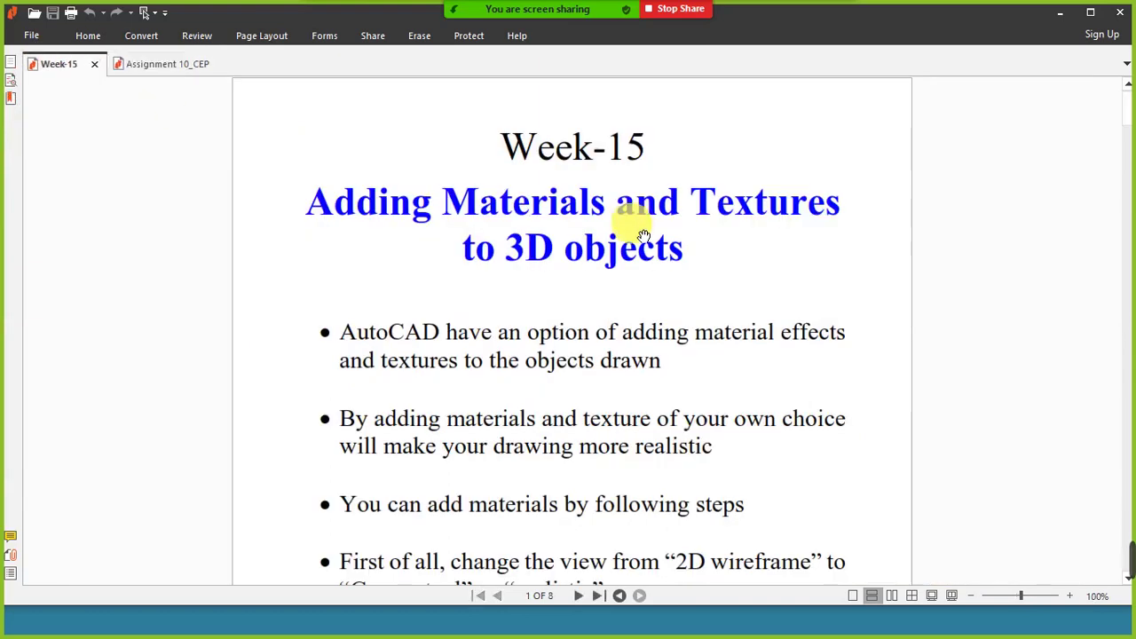
Step: Scroll the Week-15 notes down to page 3, showing the Materials window screenshot
{"action": "scroll", "coordinate": [787, 369], "scroll_direction": "down", "scroll_amount": 1}
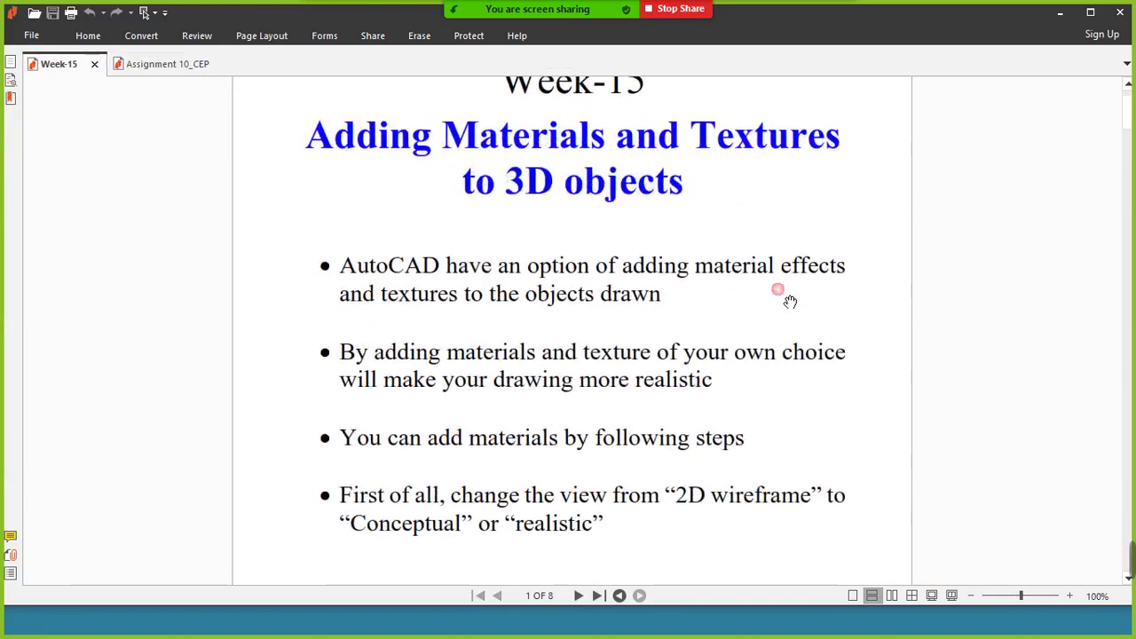
{"action": "scroll", "coordinate": [799, 355], "scroll_direction": "down", "scroll_amount": 2}
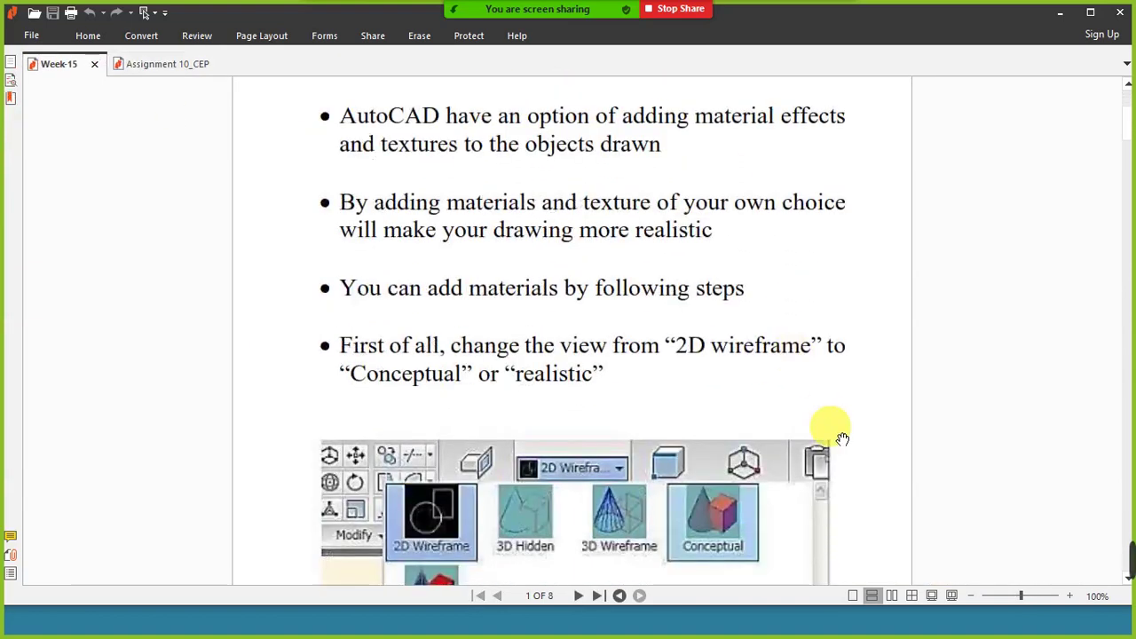
{"action": "scroll", "coordinate": [843, 355], "scroll_direction": "down", "scroll_amount": 3}
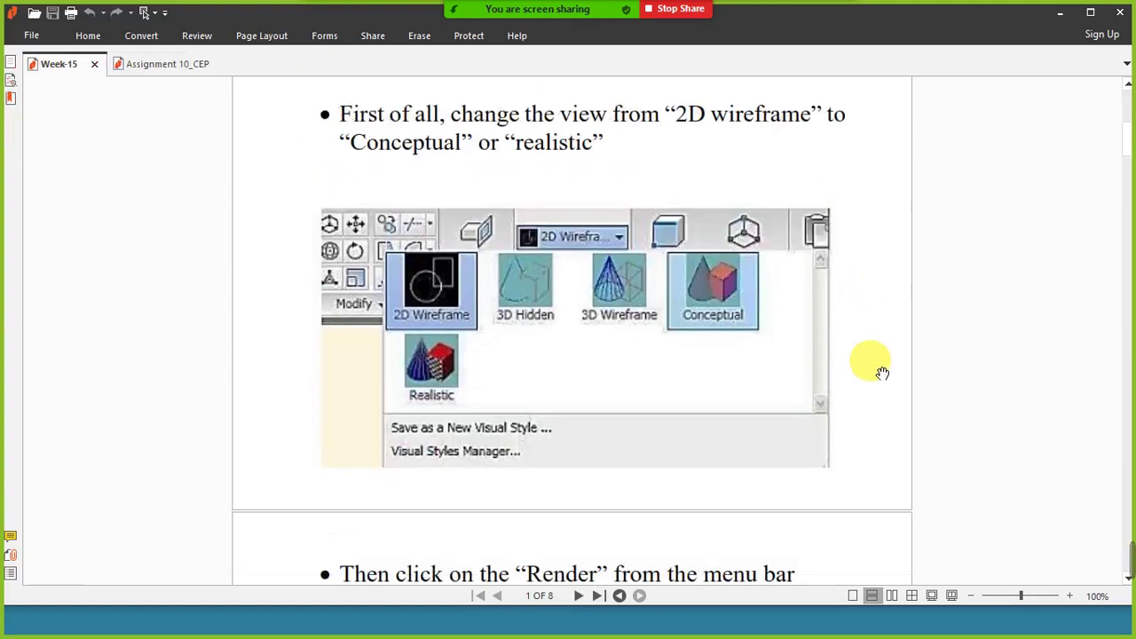
{"action": "scroll", "coordinate": [881, 374], "scroll_direction": "down", "scroll_amount": 2}
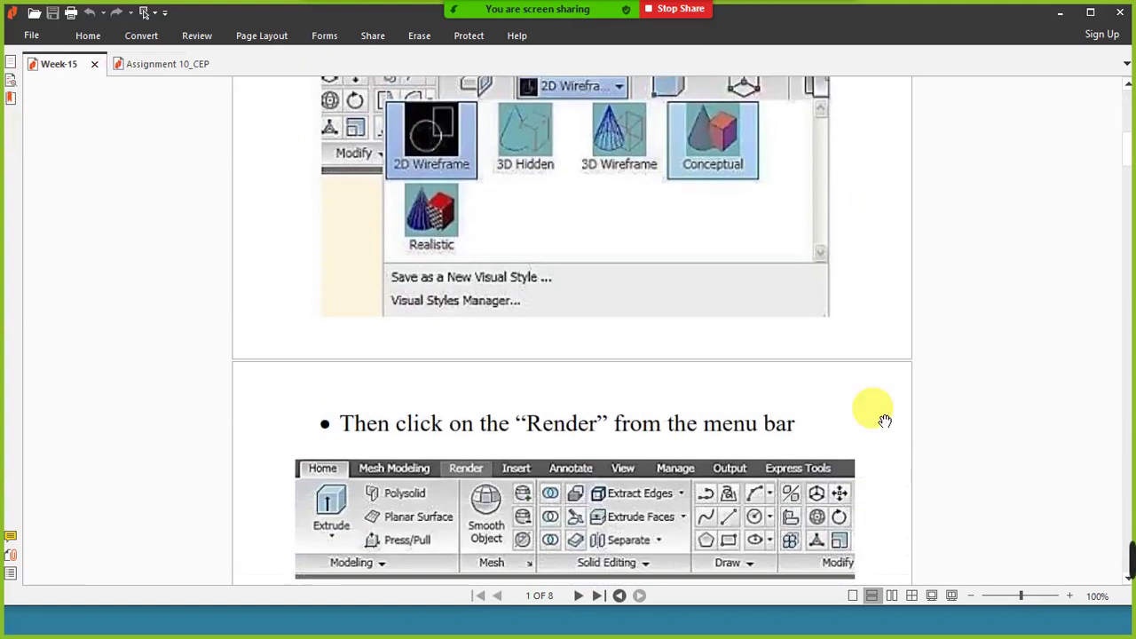
{"action": "scroll", "coordinate": [869, 405], "scroll_direction": "down", "scroll_amount": 3}
{"action": "scroll", "coordinate": [876, 437], "scroll_direction": "down", "scroll_amount": 3}
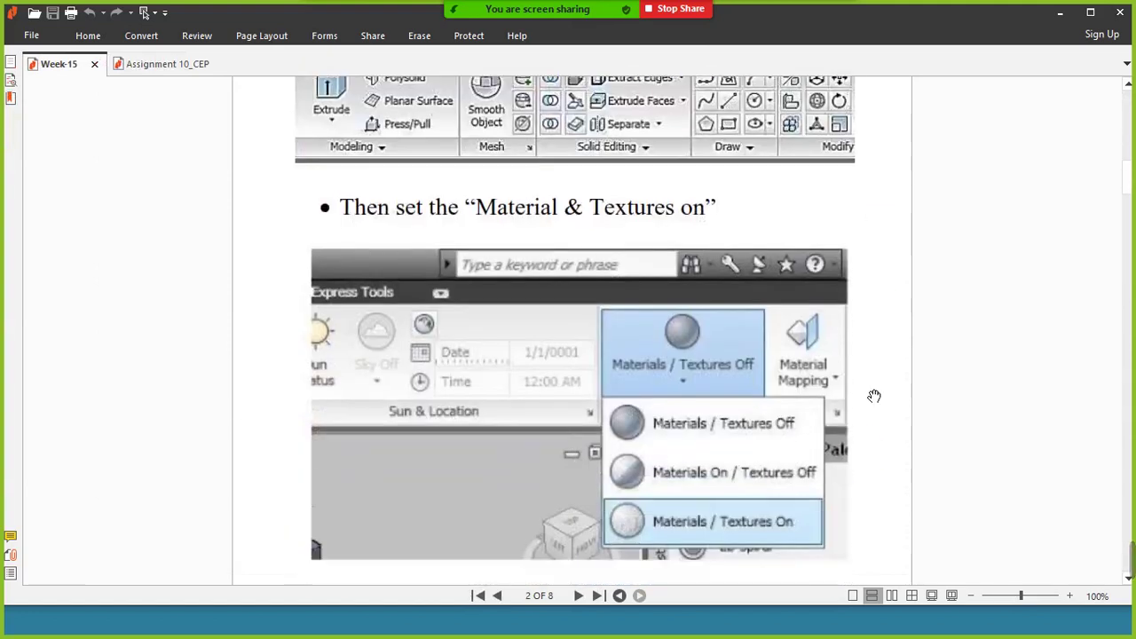
{"action": "scroll", "coordinate": [864, 456], "scroll_direction": "down", "scroll_amount": 1}
{"action": "scroll", "coordinate": [876, 346], "scroll_direction": "down", "scroll_amount": 2}
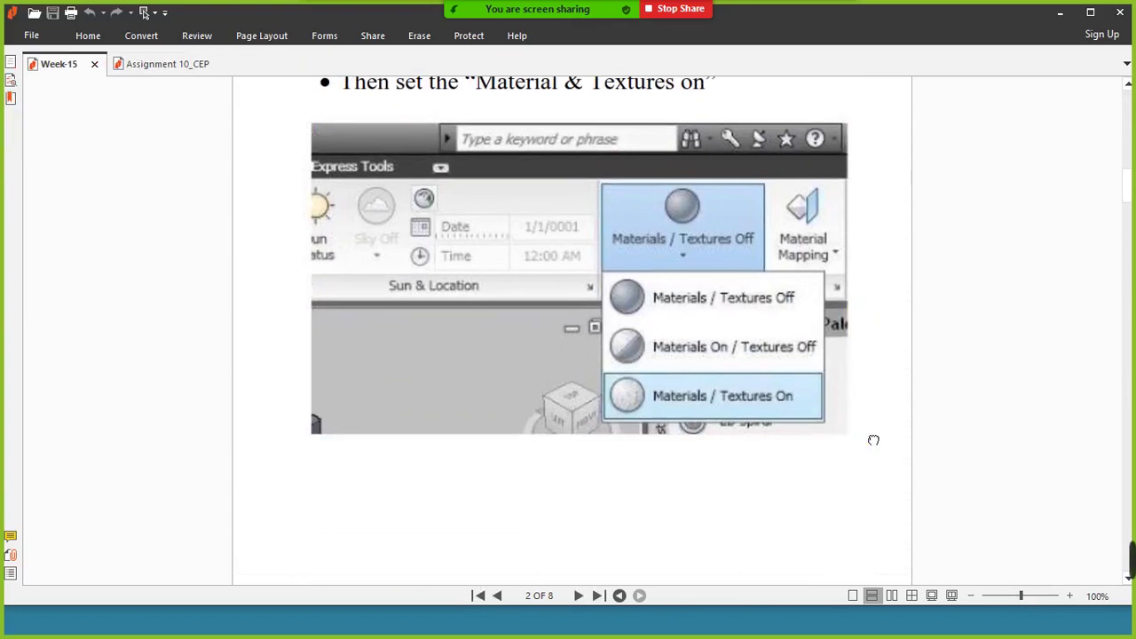
{"action": "scroll", "coordinate": [834, 408], "scroll_direction": "down", "scroll_amount": 1}
{"action": "scroll", "coordinate": [824, 496], "scroll_direction": "down", "scroll_amount": 3}
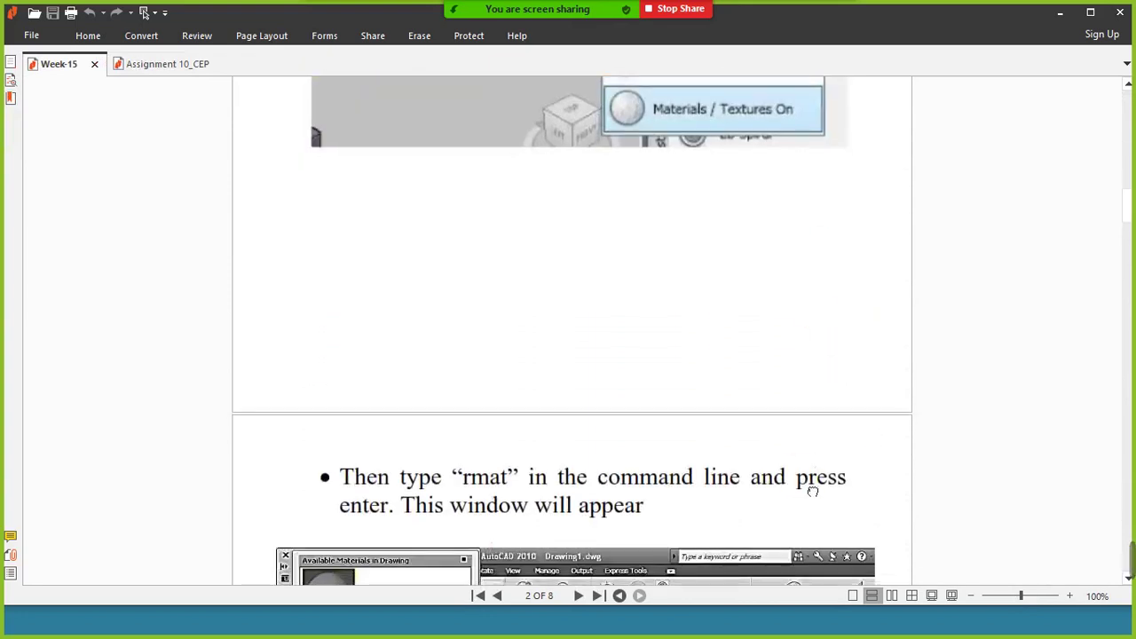
{"action": "scroll", "coordinate": [811, 481], "scroll_direction": "down", "scroll_amount": 3}
{"action": "scroll", "coordinate": [803, 483], "scroll_direction": "down", "scroll_amount": 1}
{"action": "scroll", "coordinate": [801, 484], "scroll_direction": "down", "scroll_amount": 3}
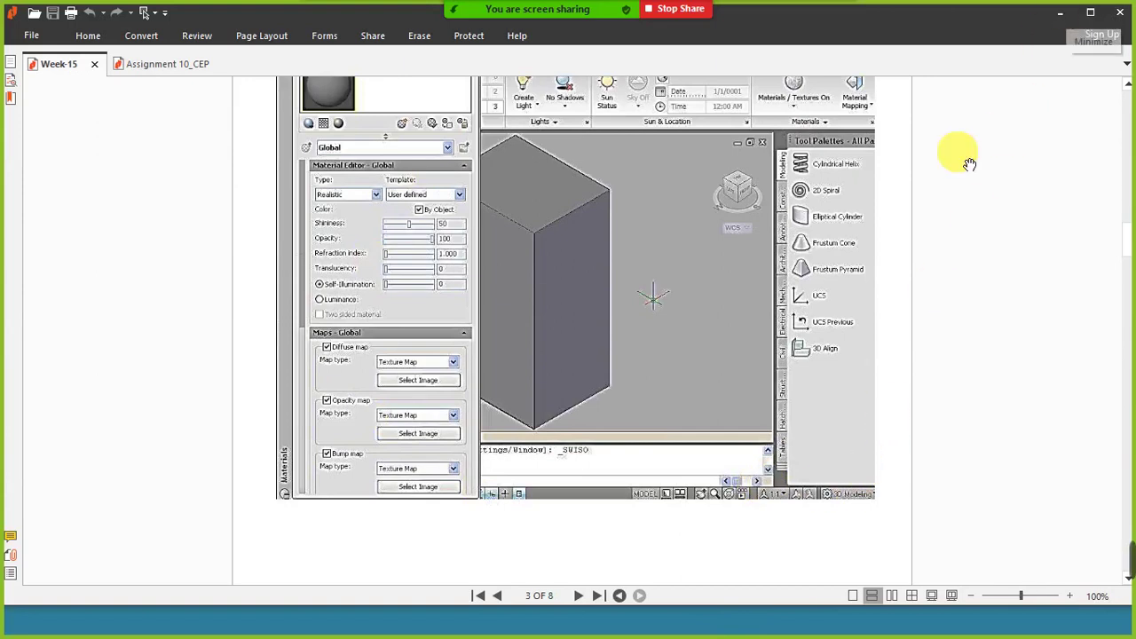
{"action": "key", "text": "alt+Tab"}
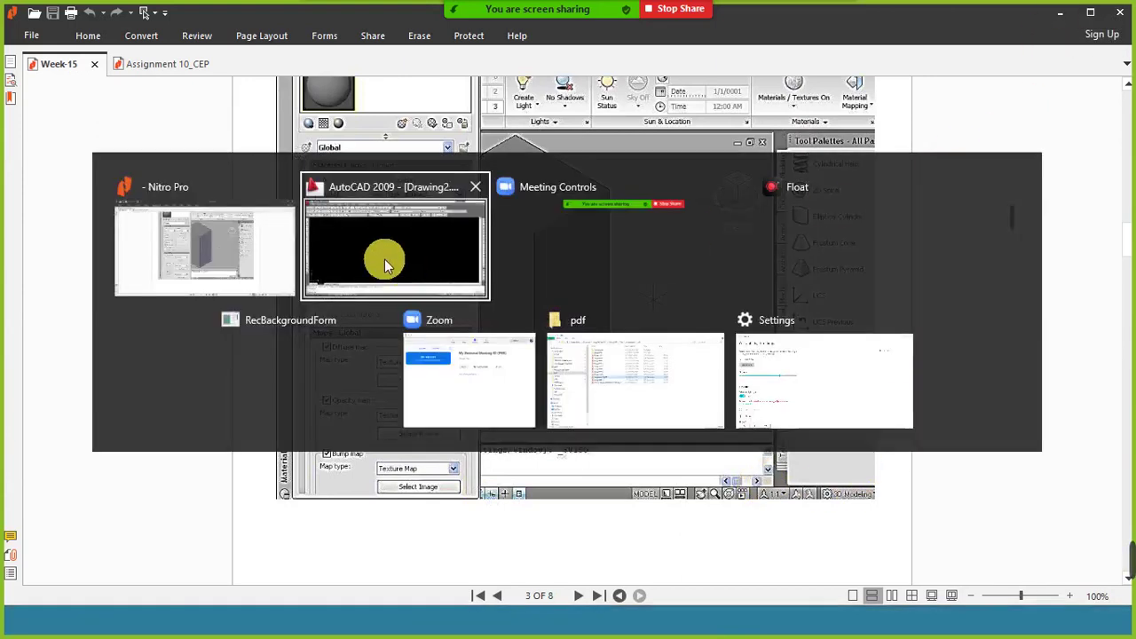
Step: Switch AutoCAD to the SE Isometric view and draw a rectangle with RECTANG
{"action": "left_click", "coordinate": [384, 259]}
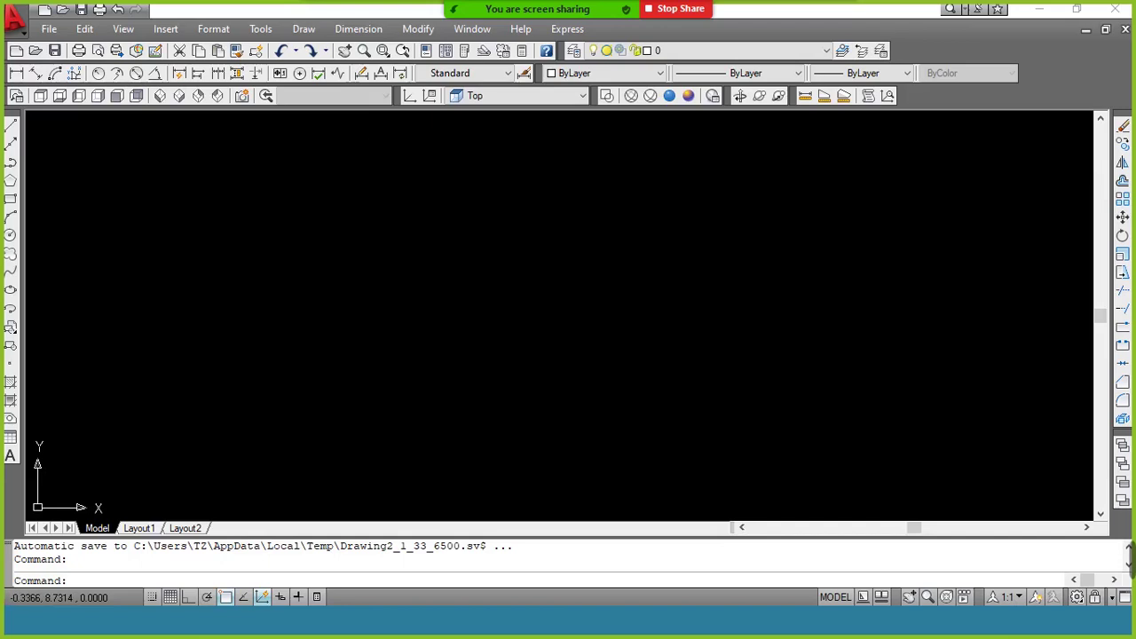
{"action": "left_click", "coordinate": [178, 99]}
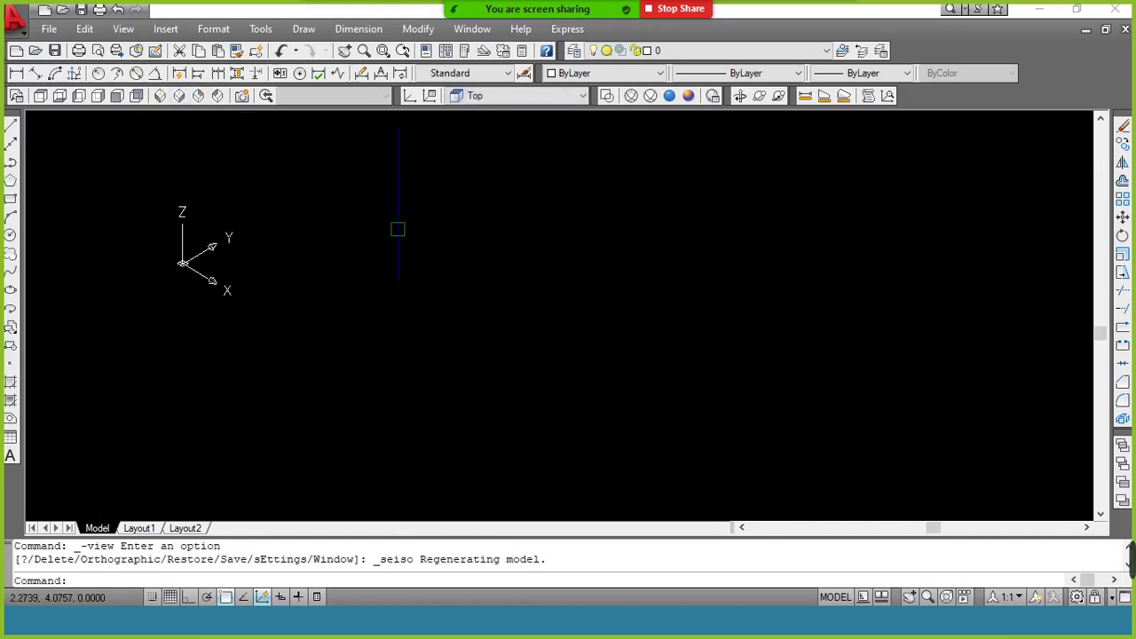
{"action": "type", "text": "rec"}
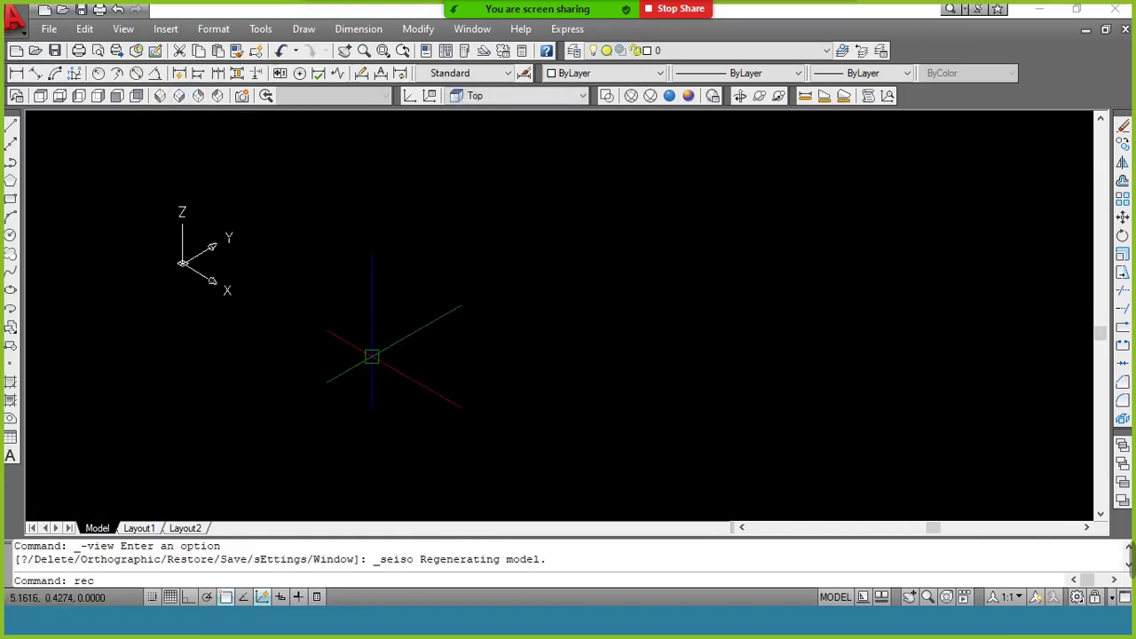
{"action": "key", "text": "Return"}
{"action": "left_click", "coordinate": [406, 355]}
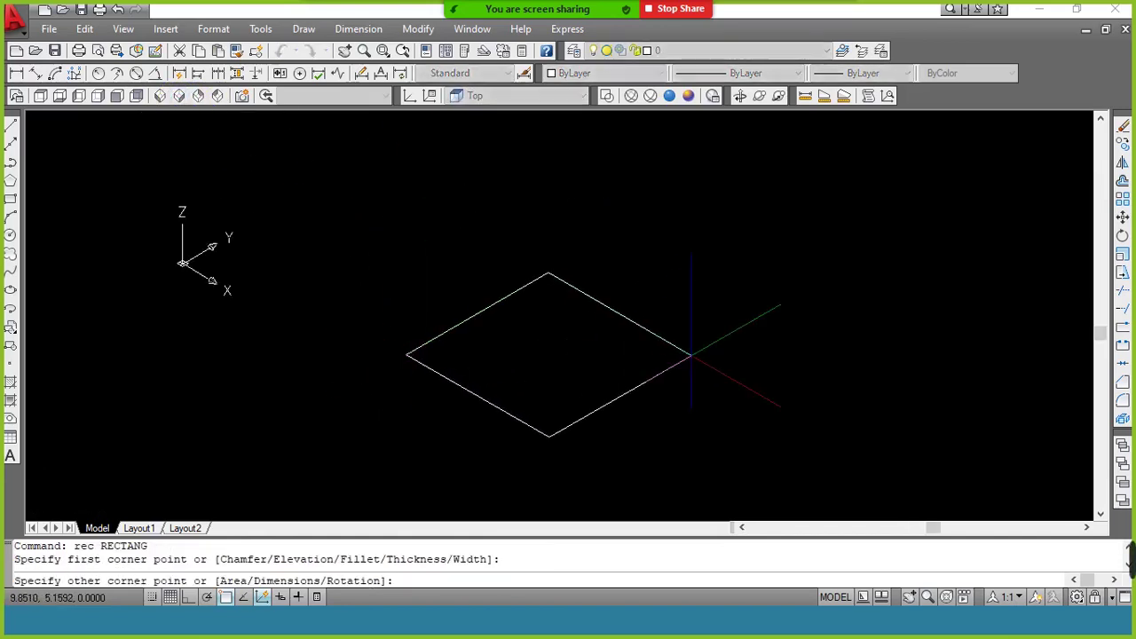
{"action": "left_click", "coordinate": [707, 362]}
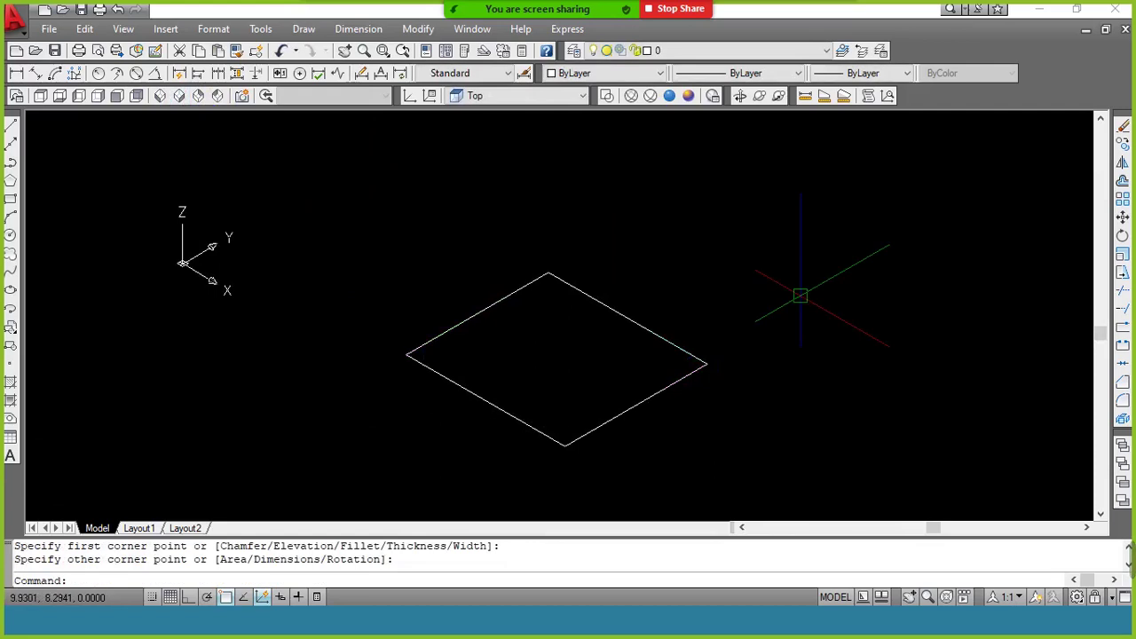
Step: Extrude the rectangle into a box and shade it in the Conceptual visual style
{"action": "type", "text": "ext"}
{"action": "key", "text": "Return"}
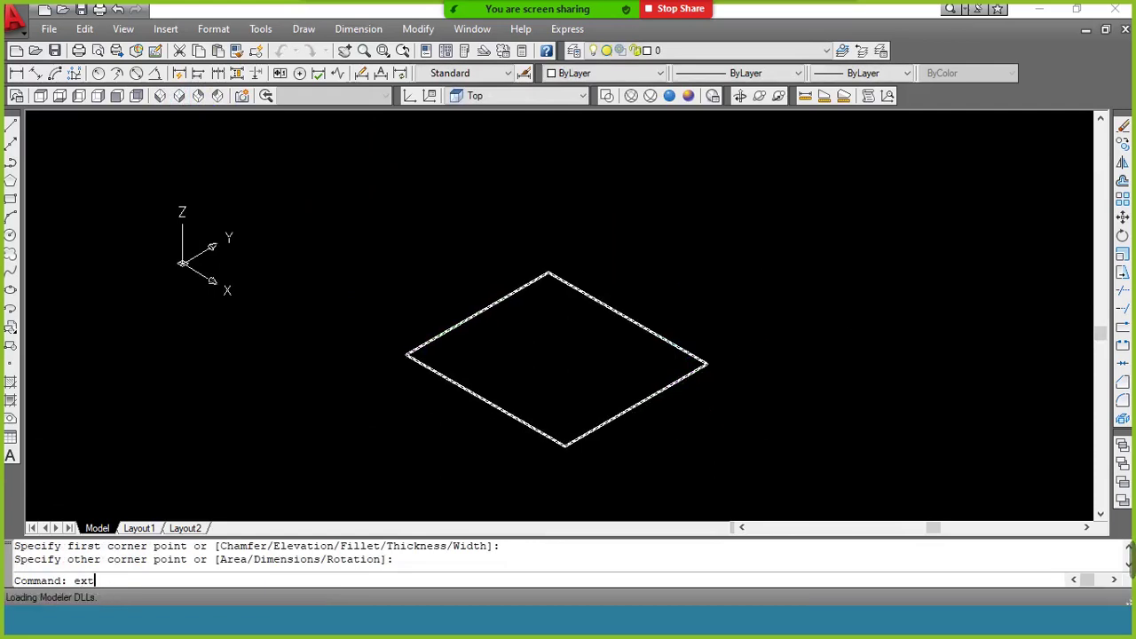
{"action": "key", "text": "Return"}
{"action": "left_click", "coordinate": [672, 381]}
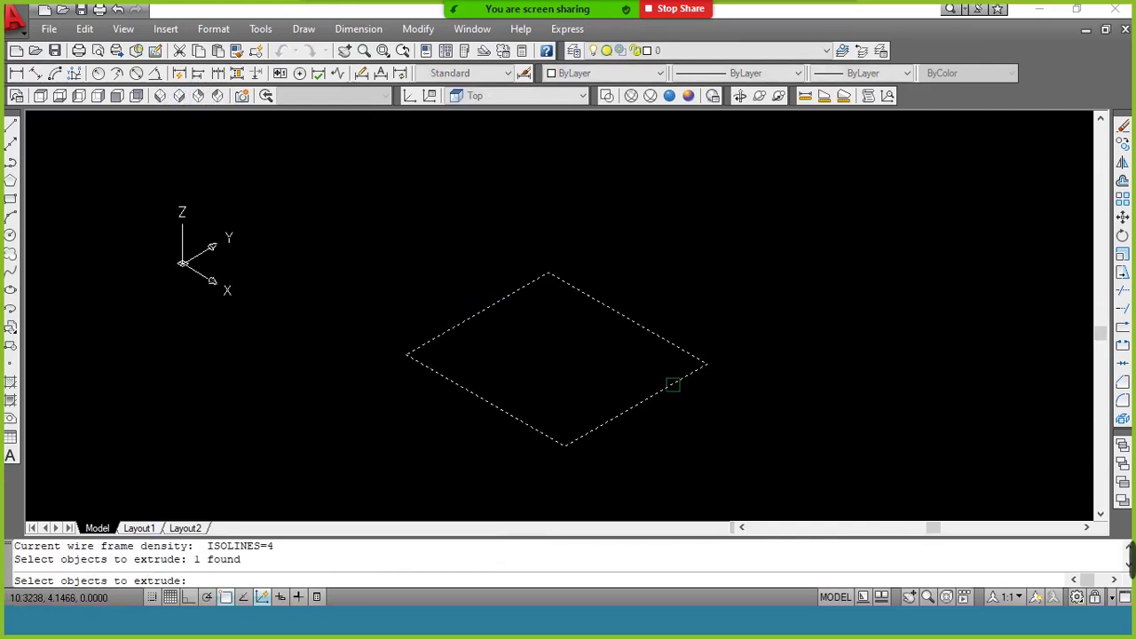
{"action": "key", "text": "Return"}
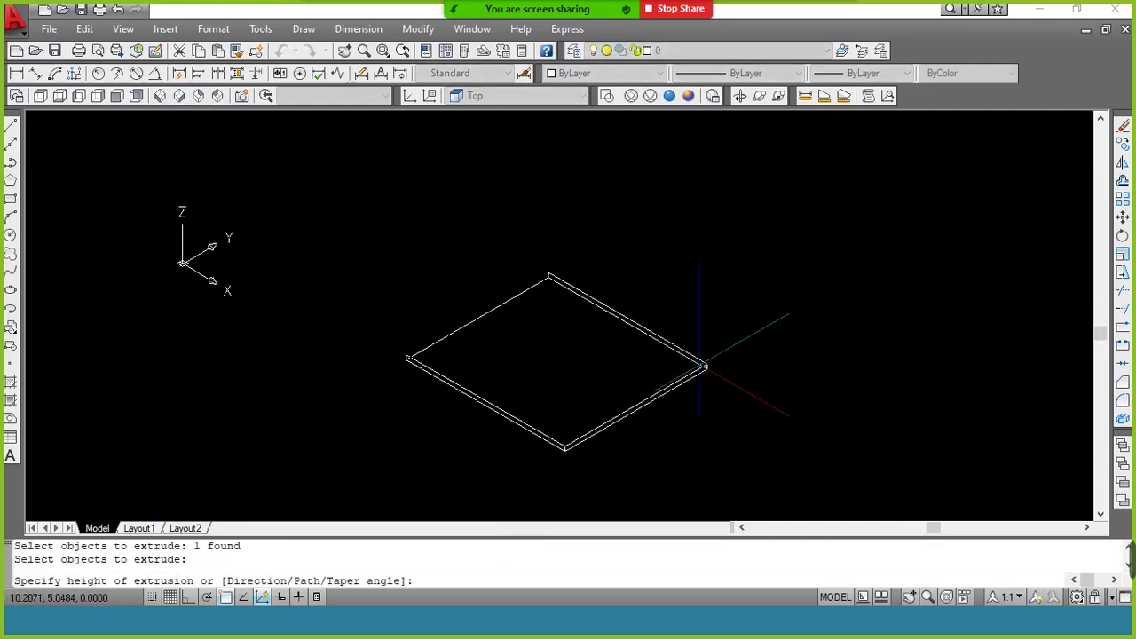
{"action": "left_click", "coordinate": [704, 224]}
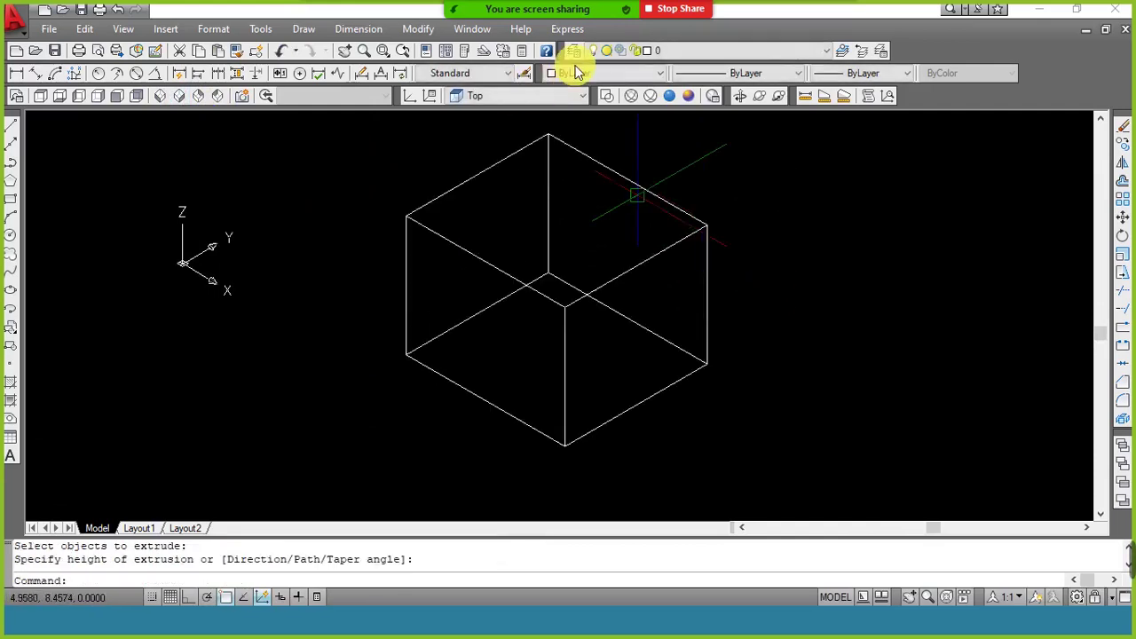
{"action": "left_click", "coordinate": [685, 98]}
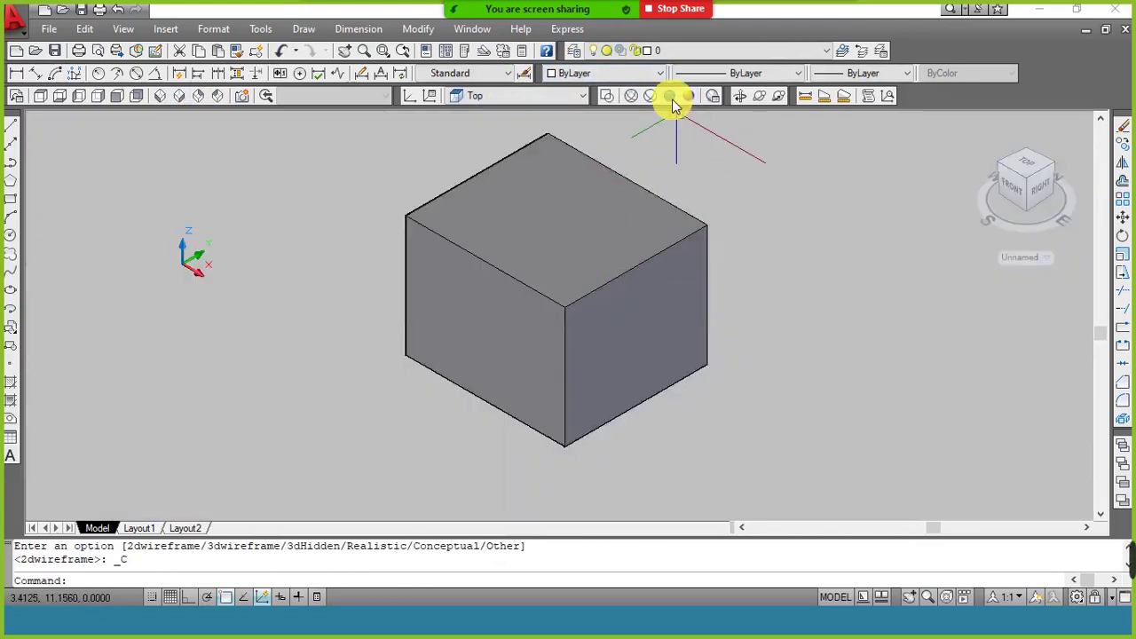
Step: Switch the box to the Realistic visual style, where it shows solid black
{"action": "left_click", "coordinate": [670, 97]}
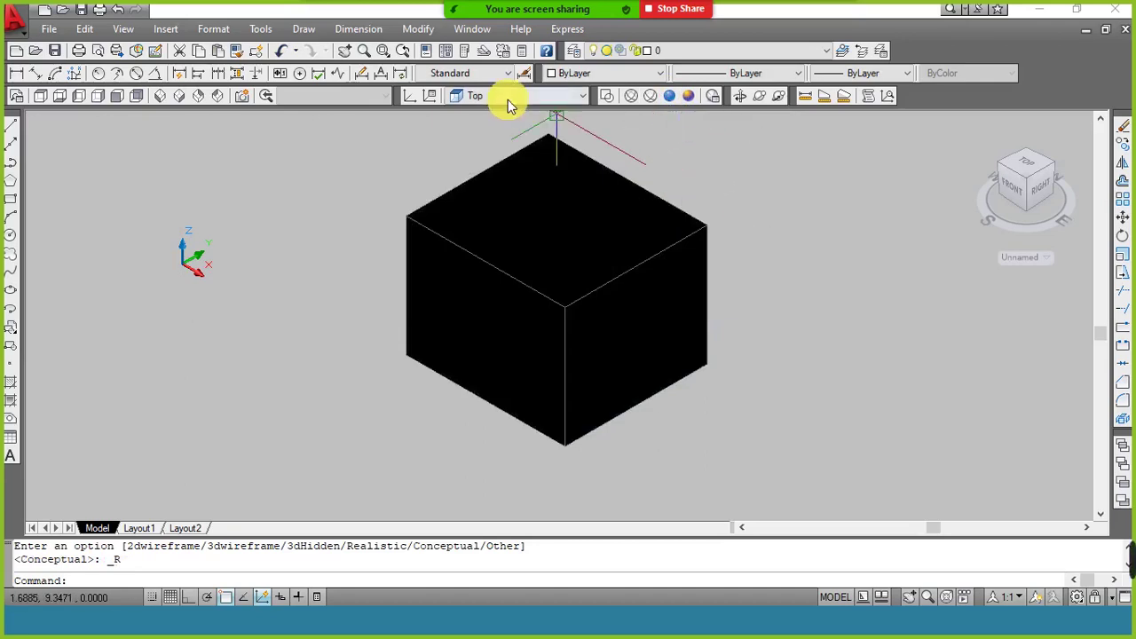
{"action": "left_click", "coordinate": [263, 29]}
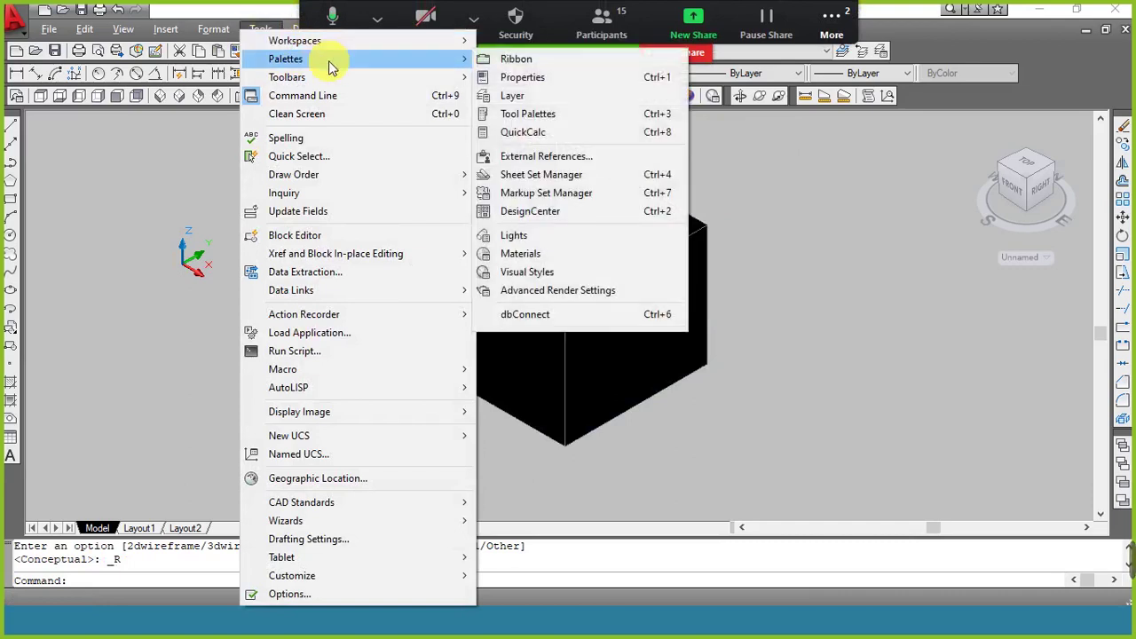
{"action": "left_click", "coordinate": [899, 228]}
Step: Open the Zoom meeting group chat and close it again
{"action": "left_click", "coordinate": [843, 18]}
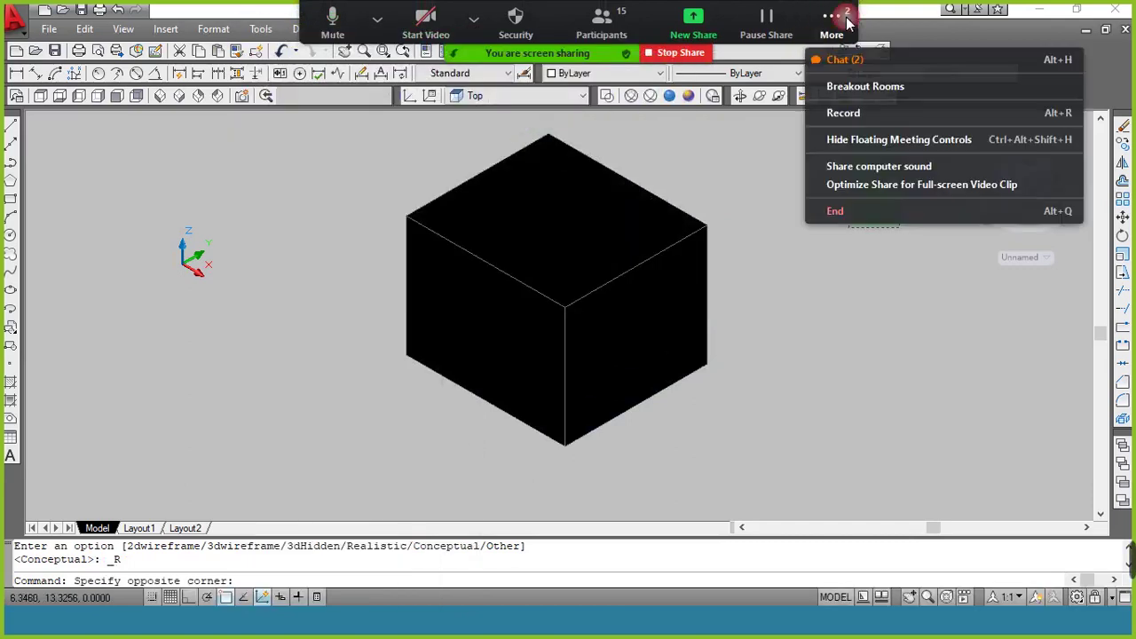
{"action": "left_click", "coordinate": [846, 60]}
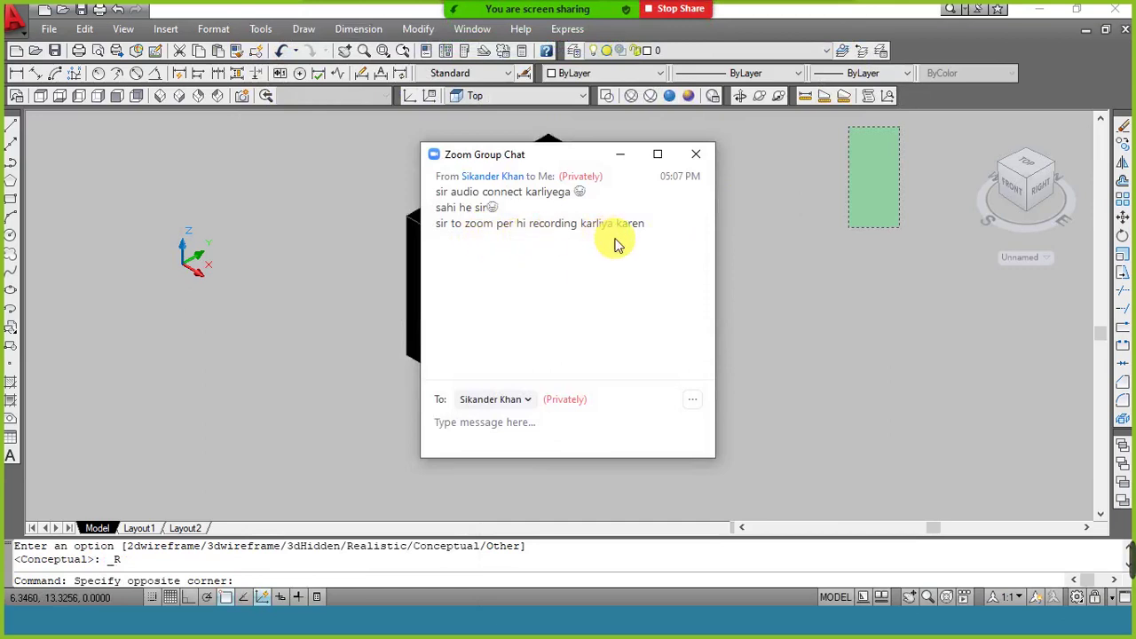
{"action": "left_click", "coordinate": [620, 154]}
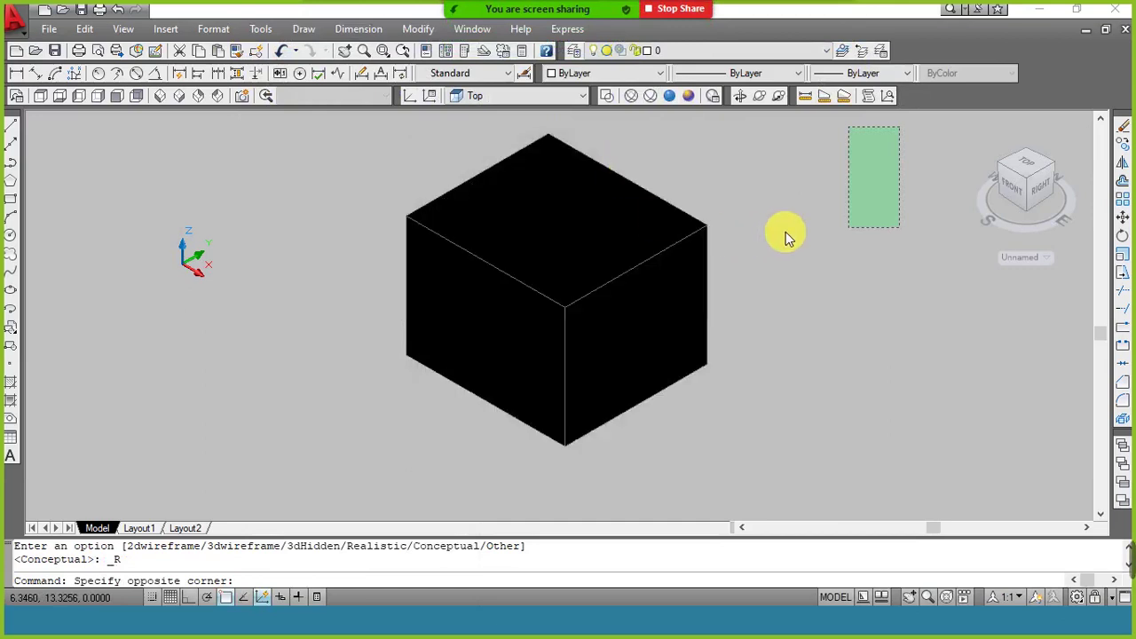
{"action": "left_click", "coordinate": [804, 254]}
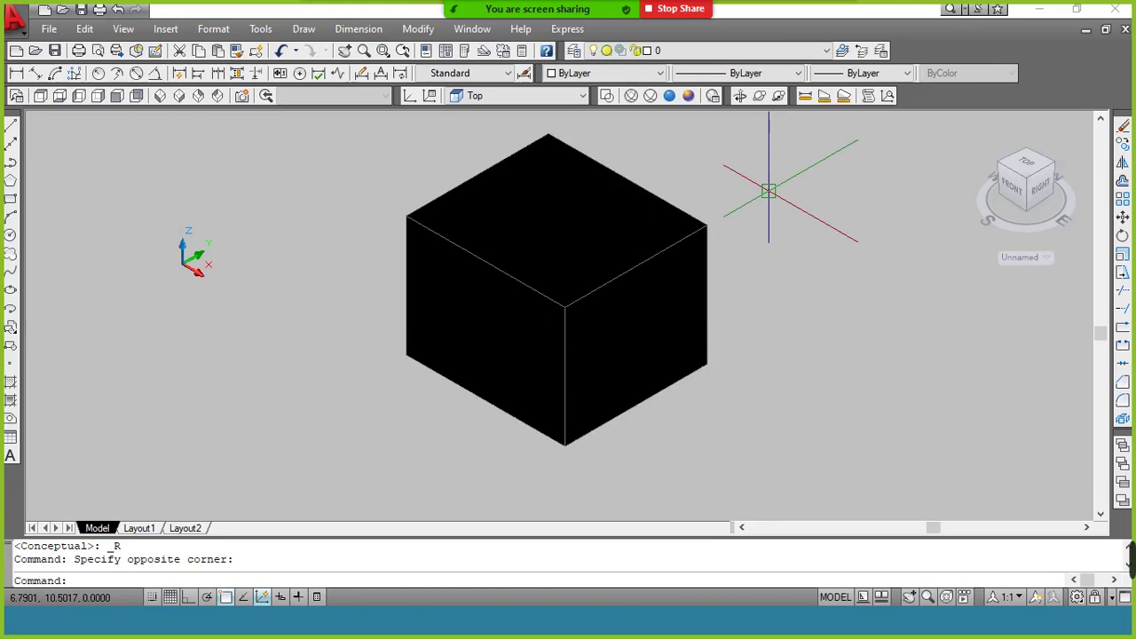
Step: Open Tool Palettes and apply Concrete.Cast-In-Place.Panels.Reveal.3 from the Concrete samples to the box
{"action": "left_click", "coordinate": [260, 34]}
{"action": "mouse_move", "coordinate": [286, 59]}
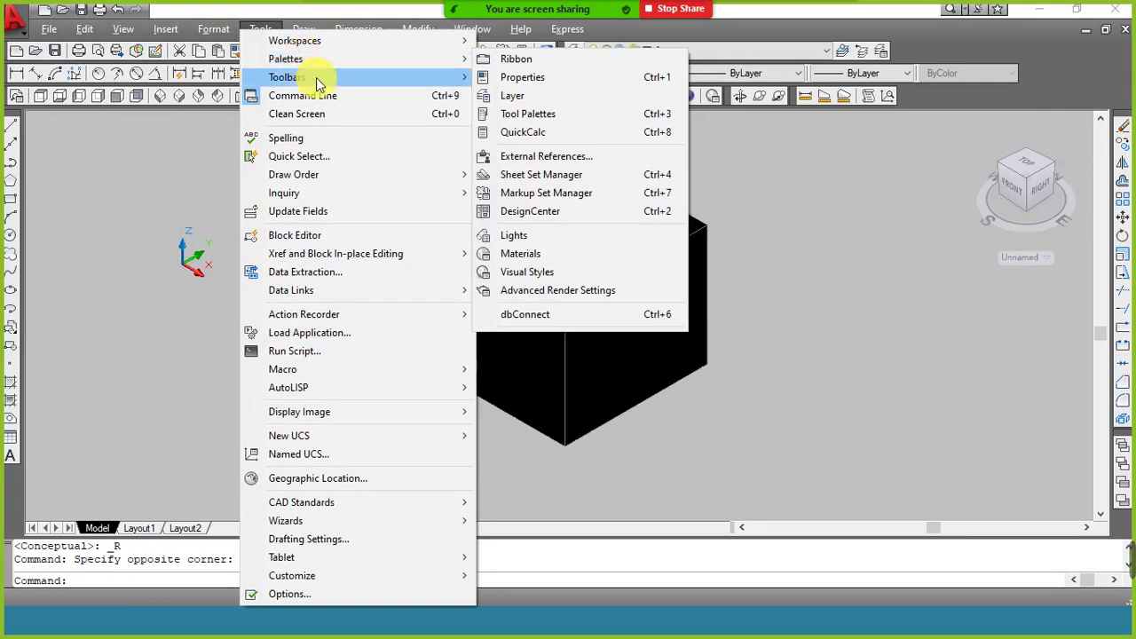
{"action": "left_click", "coordinate": [528, 114]}
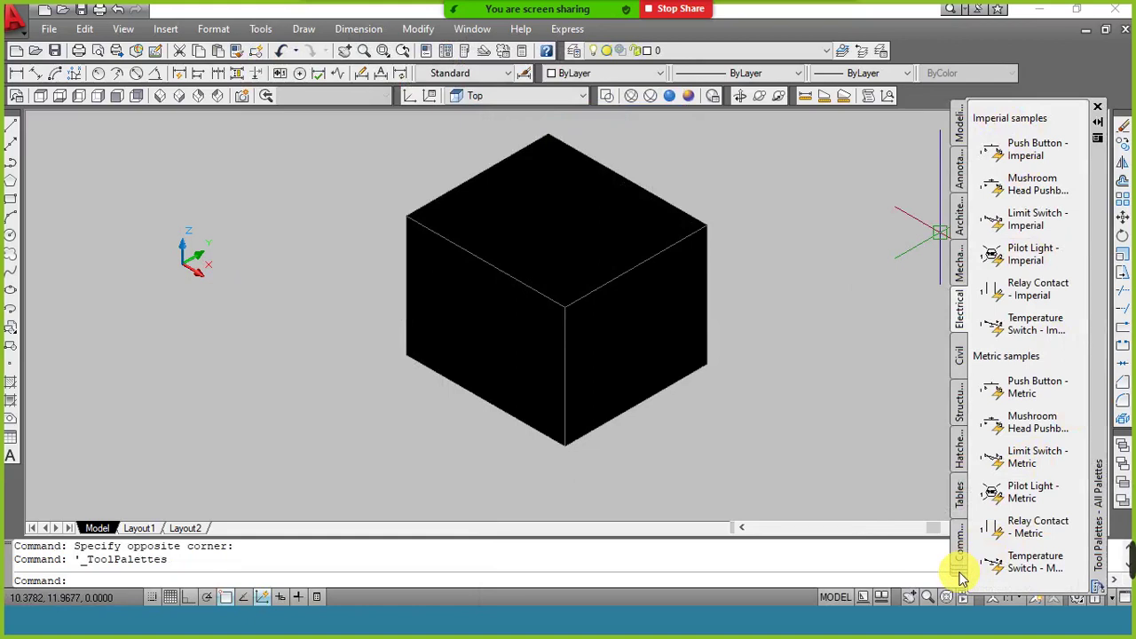
{"action": "left_click", "coordinate": [960, 572]}
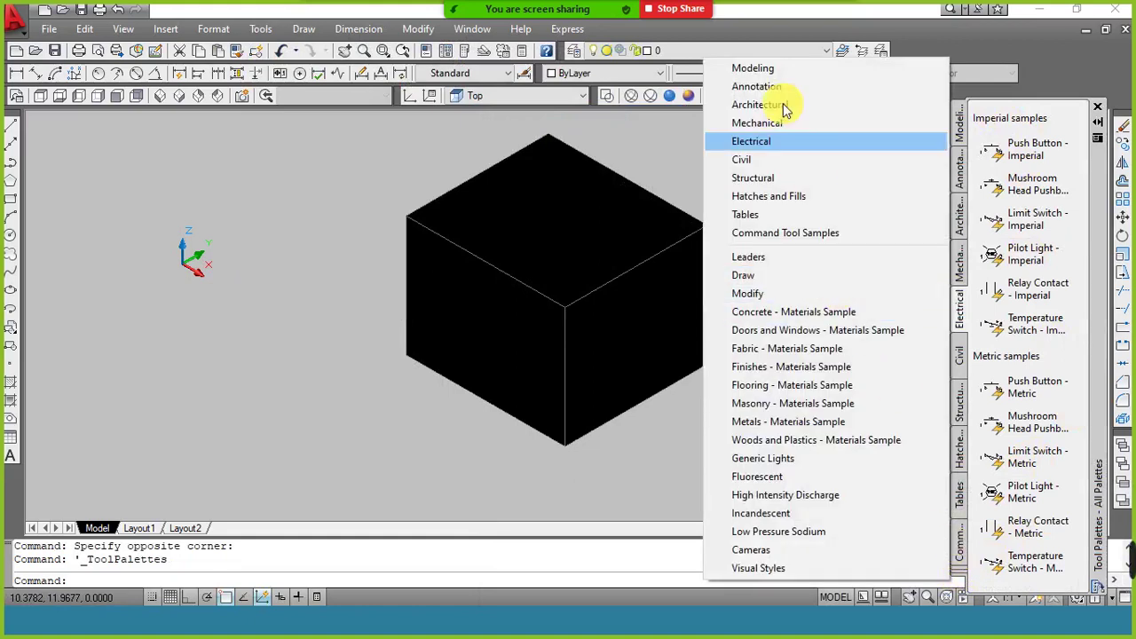
{"action": "left_click", "coordinate": [820, 312]}
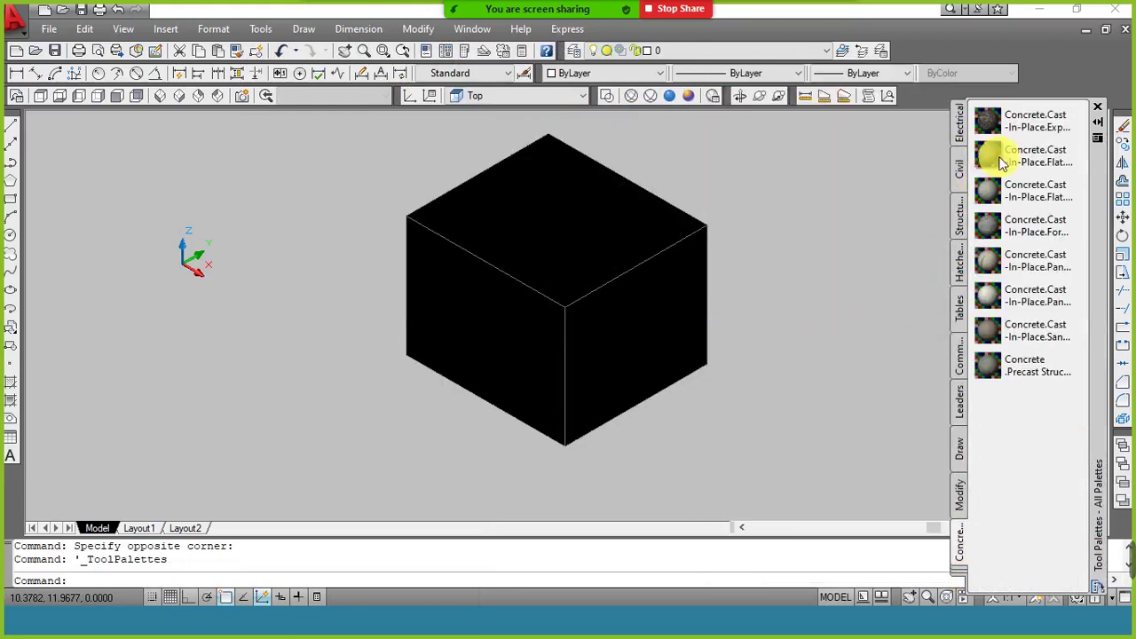
{"action": "left_click", "coordinate": [1021, 273]}
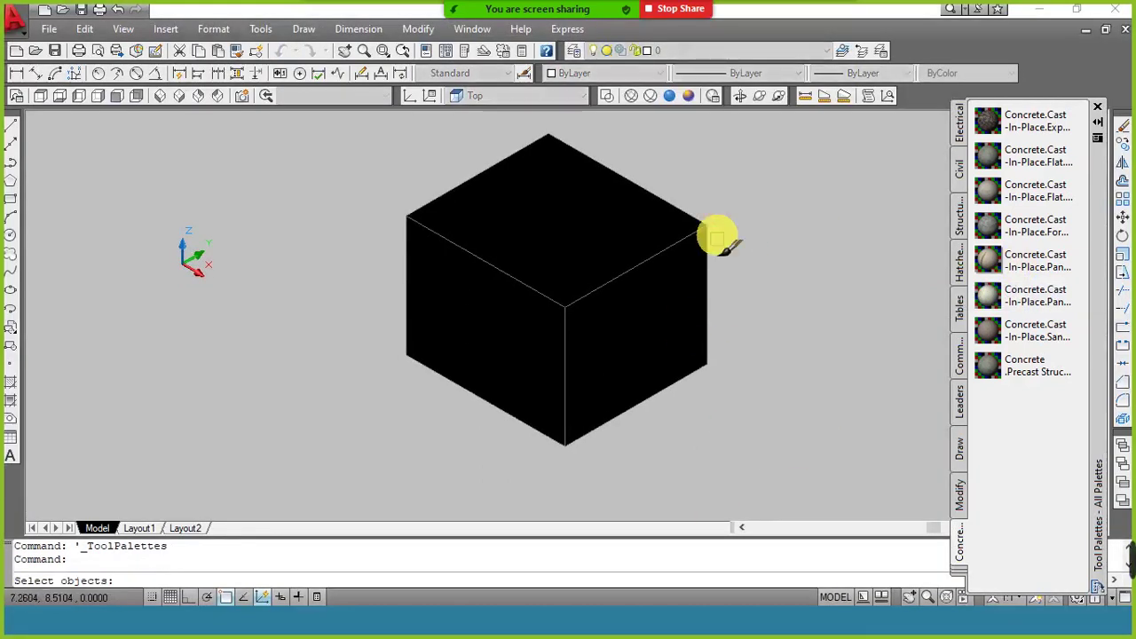
{"action": "left_click", "coordinate": [701, 229]}
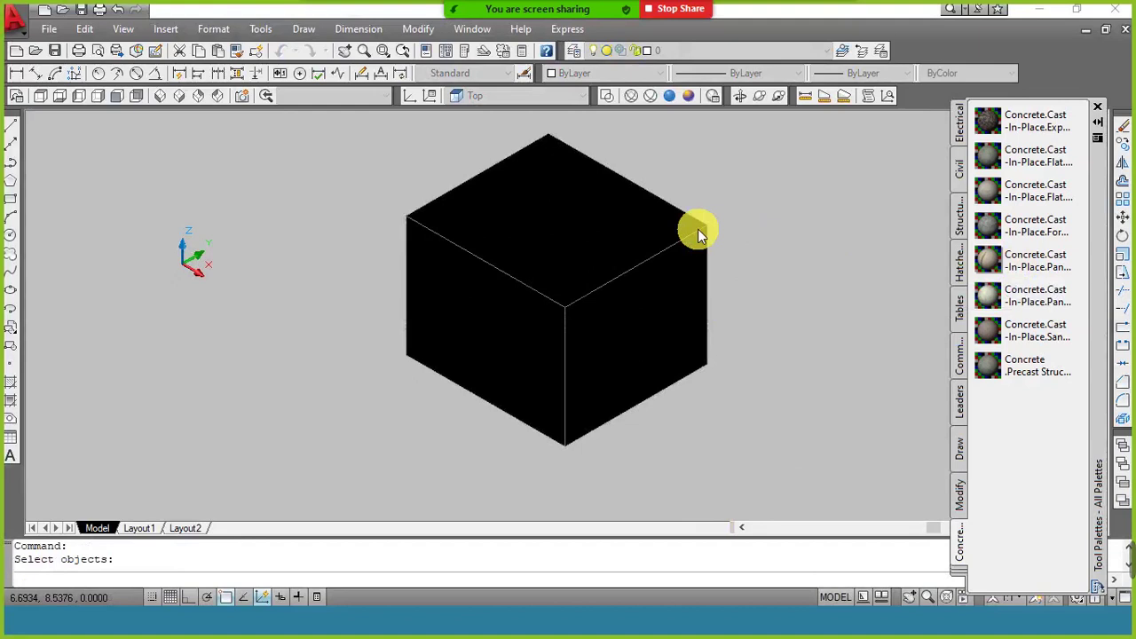
{"action": "left_click", "coordinate": [697, 229]}
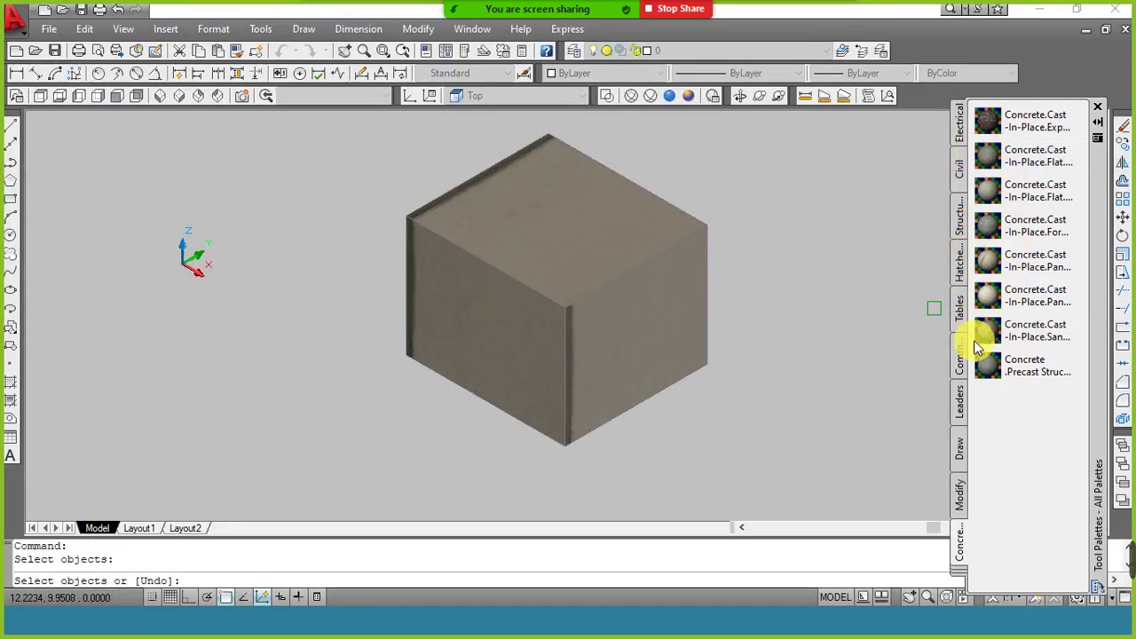
{"action": "left_click", "coordinate": [962, 575]}
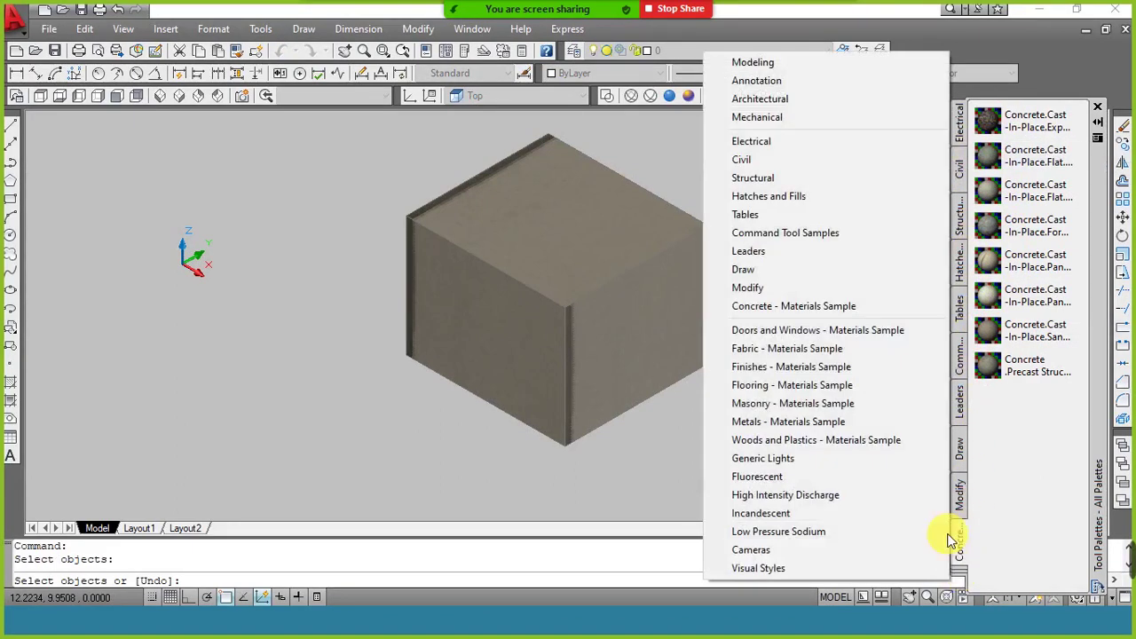
Step: Apply the first Masonry.Unit brick material to the box, overwriting the existing definition
{"action": "left_click", "coordinate": [857, 403]}
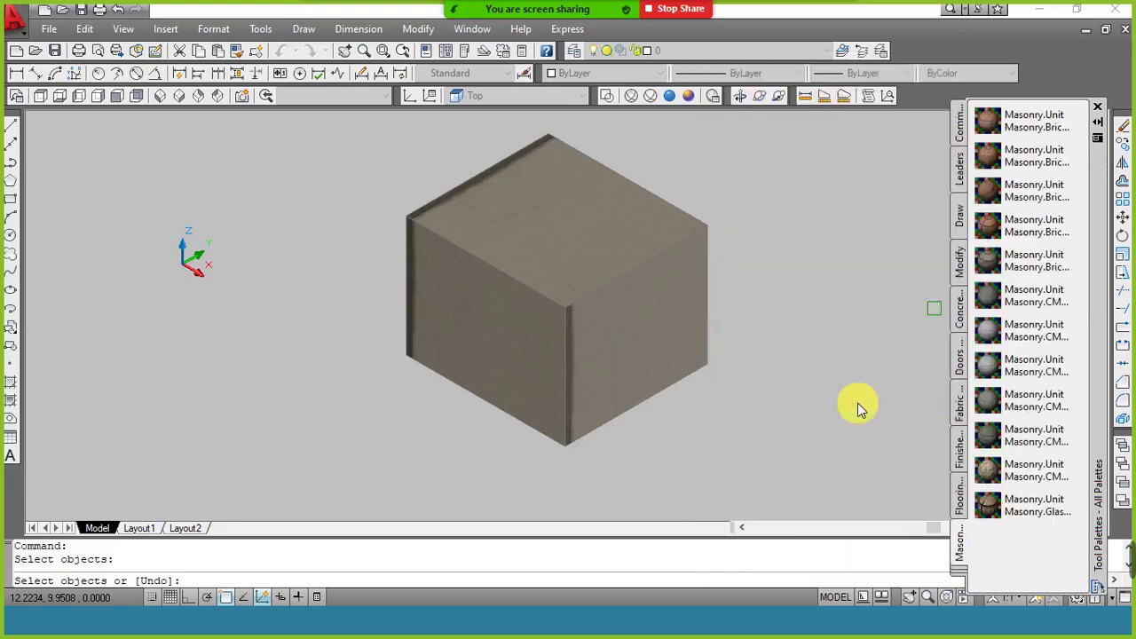
{"action": "left_click", "coordinate": [1031, 122]}
{"action": "left_click", "coordinate": [998, 186]}
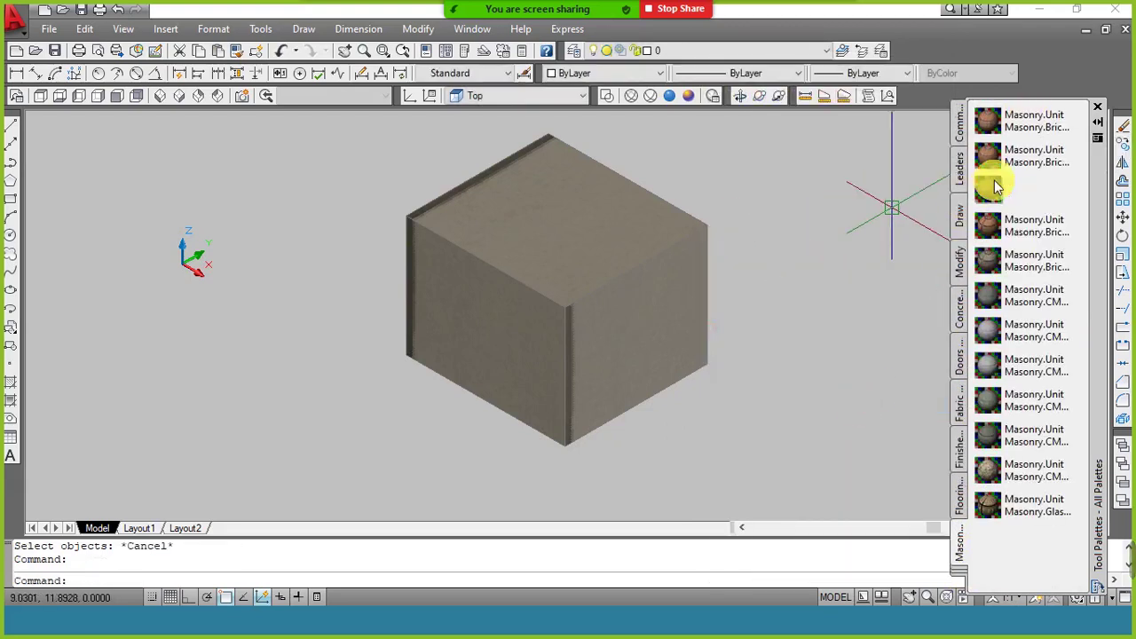
{"action": "left_click", "coordinate": [1011, 115]}
{"action": "left_click", "coordinate": [998, 131]}
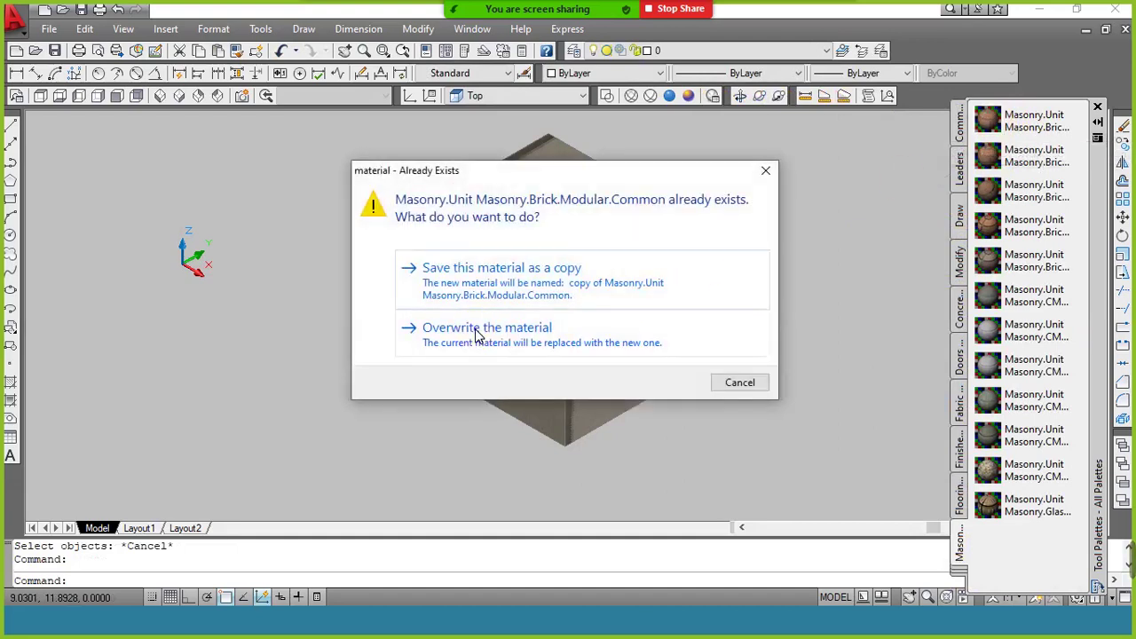
{"action": "left_click", "coordinate": [475, 334]}
{"action": "left_click", "coordinate": [639, 279]}
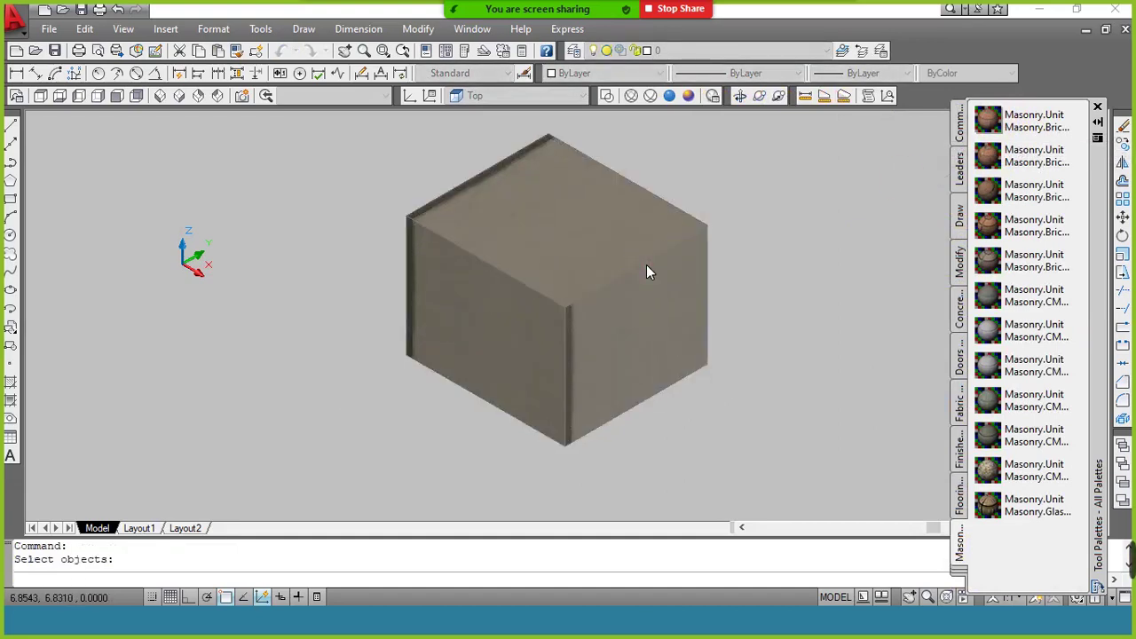
{"action": "left_click", "coordinate": [648, 273]}
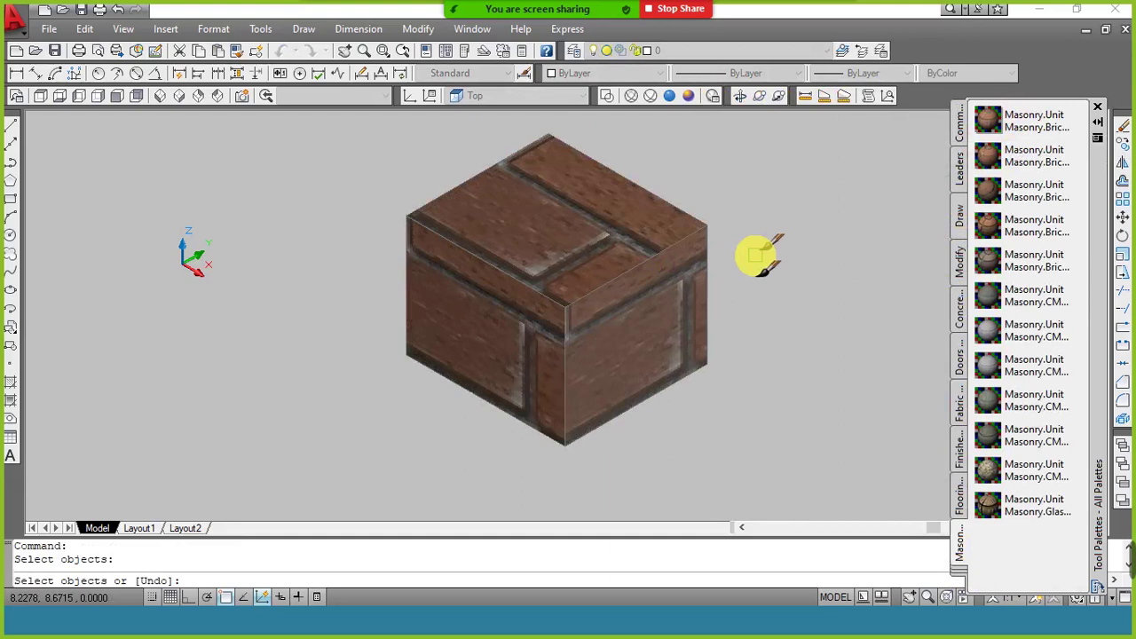
Step: Zoom in to inspect the brickwork, then end the material painting
{"action": "scroll", "coordinate": [676, 251], "scroll_direction": "up", "scroll_amount": 3}
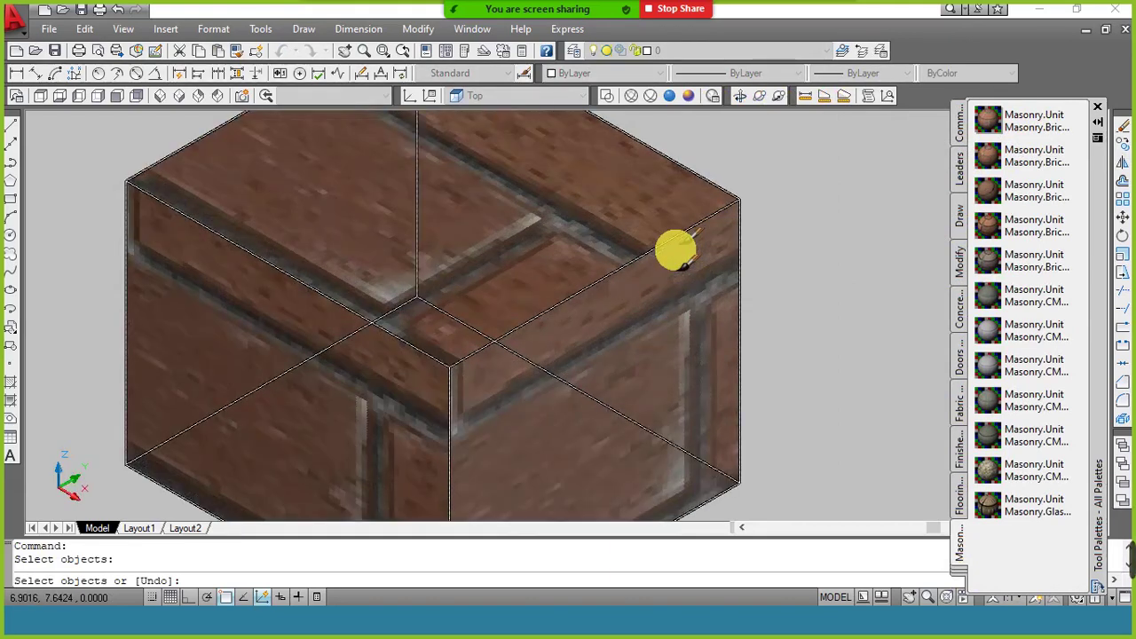
{"action": "scroll", "coordinate": [676, 252], "scroll_direction": "down", "scroll_amount": 5}
{"action": "scroll", "coordinate": [676, 251], "scroll_direction": "down", "scroll_amount": 1}
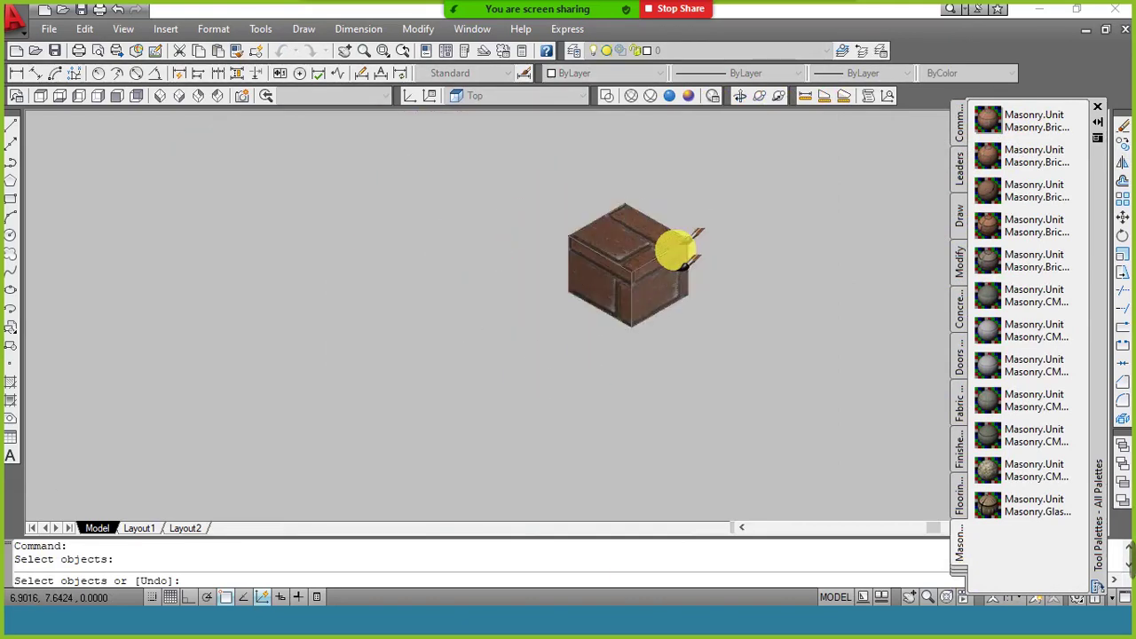
{"action": "scroll", "coordinate": [677, 251], "scroll_direction": "up", "scroll_amount": 2}
{"action": "scroll", "coordinate": [676, 251], "scroll_direction": "up", "scroll_amount": 4}
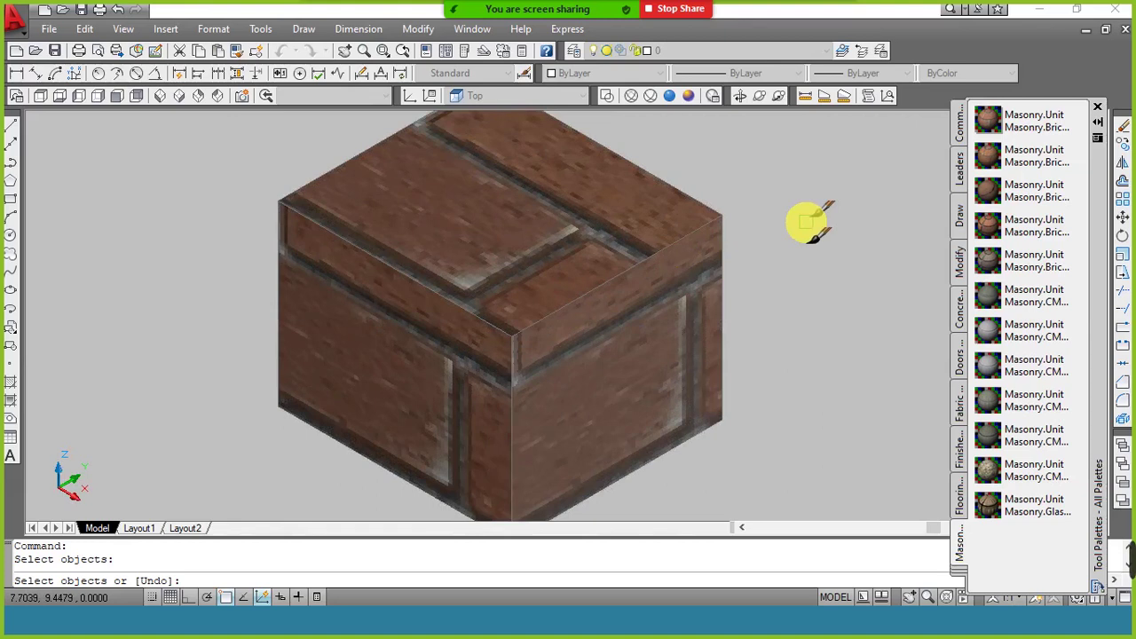
{"action": "key", "text": "Escape"}
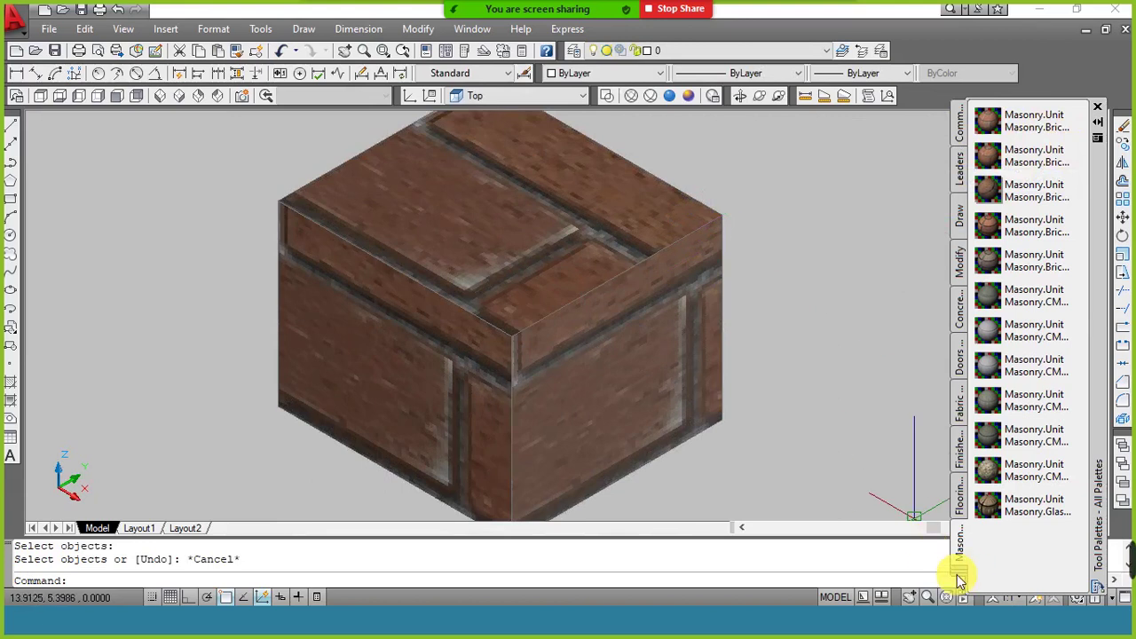
Step: Switch the Tool Palettes to the High Intensity Discharge lights
{"action": "left_click", "coordinate": [957, 560]}
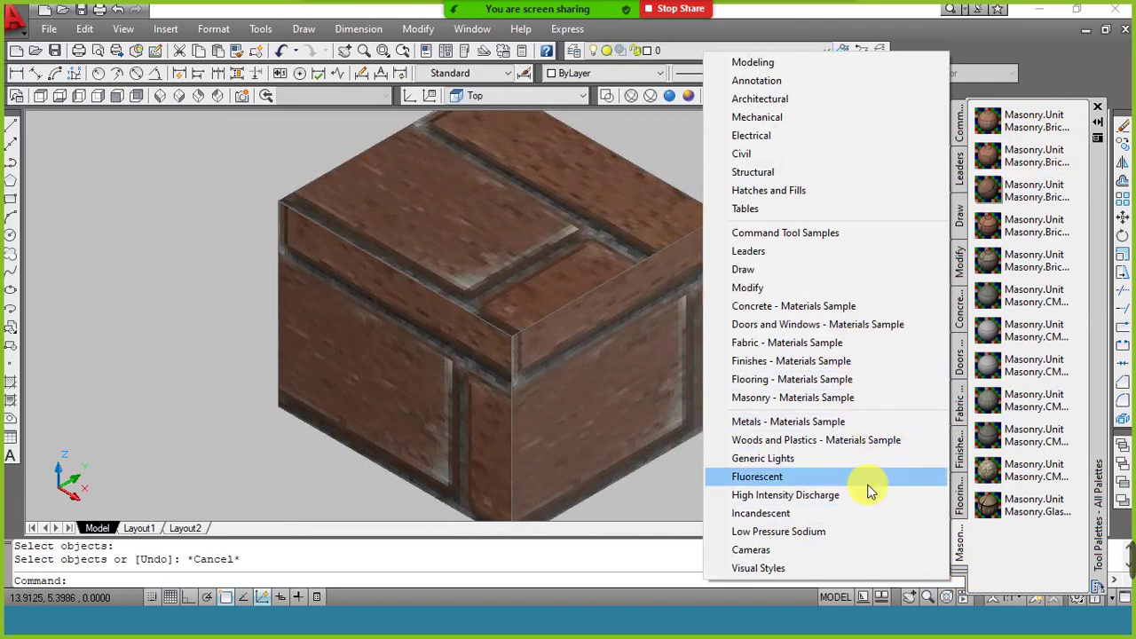
{"action": "left_click", "coordinate": [834, 502]}
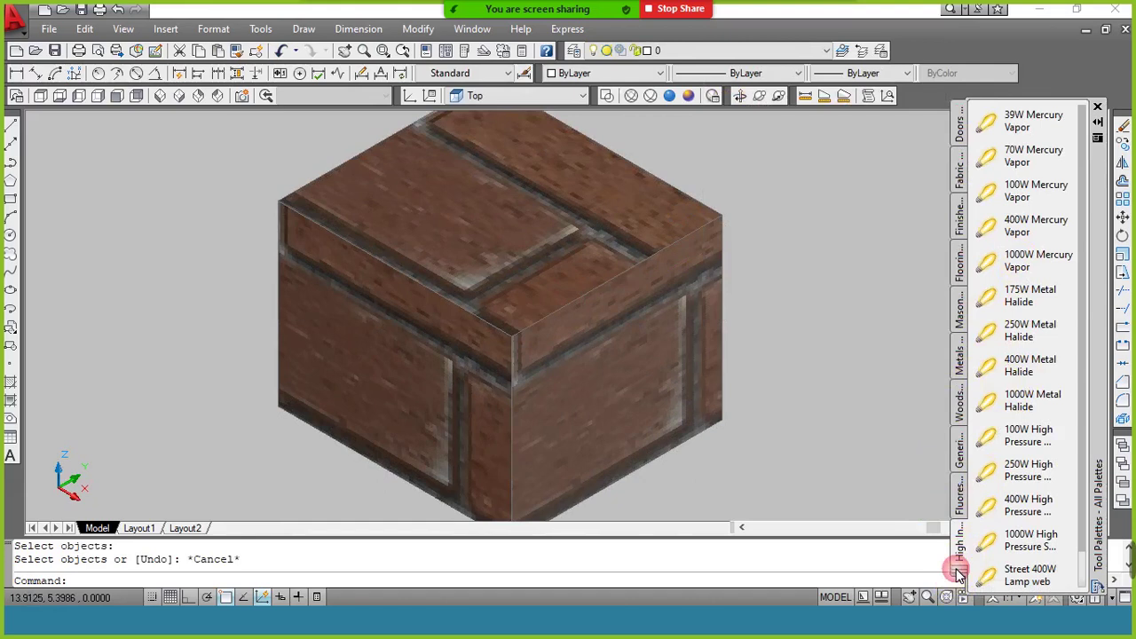
{"action": "left_click", "coordinate": [954, 570]}
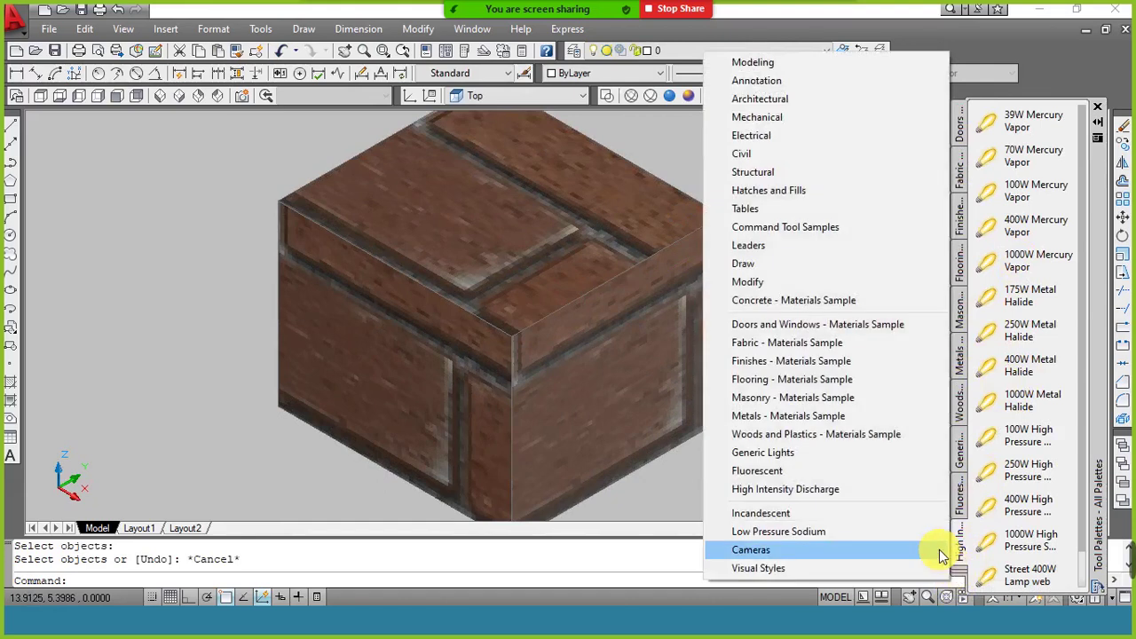
{"action": "left_click", "coordinate": [878, 491]}
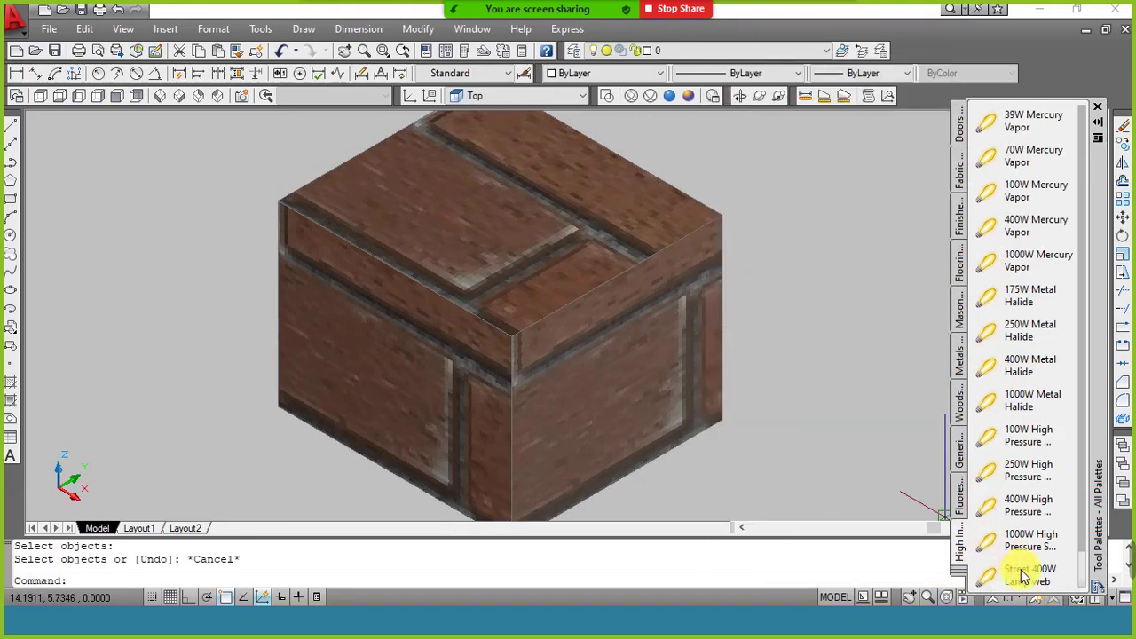
{"action": "scroll", "coordinate": [1038, 559], "scroll_direction": "down", "scroll_amount": 1}
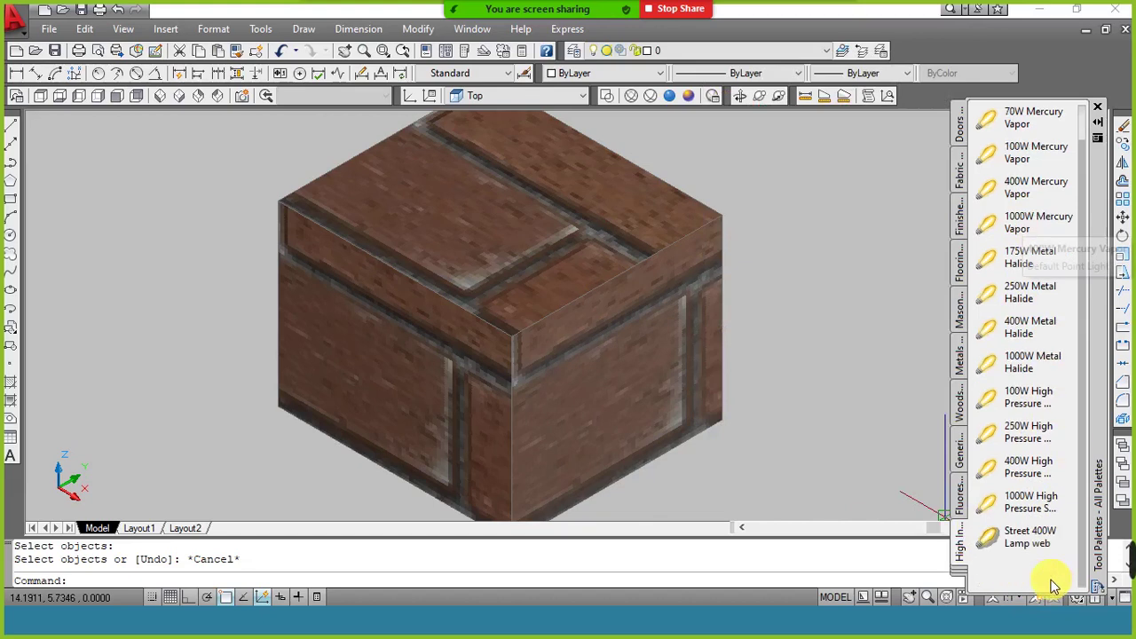
Step: Place a Stadium 1000W lamp web light by the box with default lighting turned off
{"action": "left_click", "coordinate": [1009, 572]}
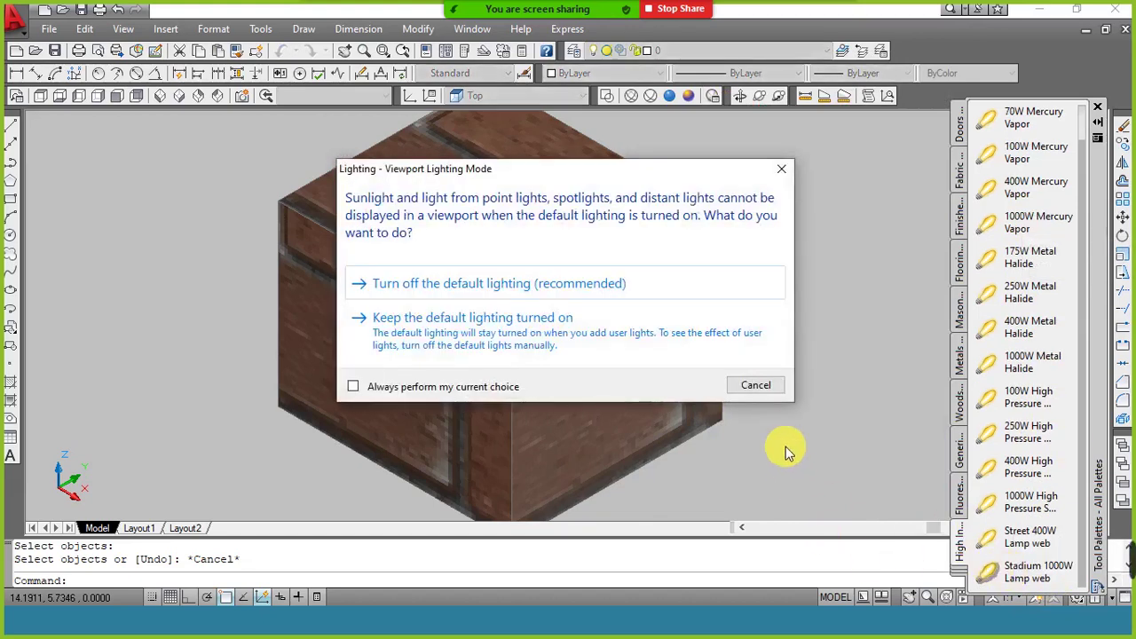
{"action": "left_click", "coordinate": [486, 288]}
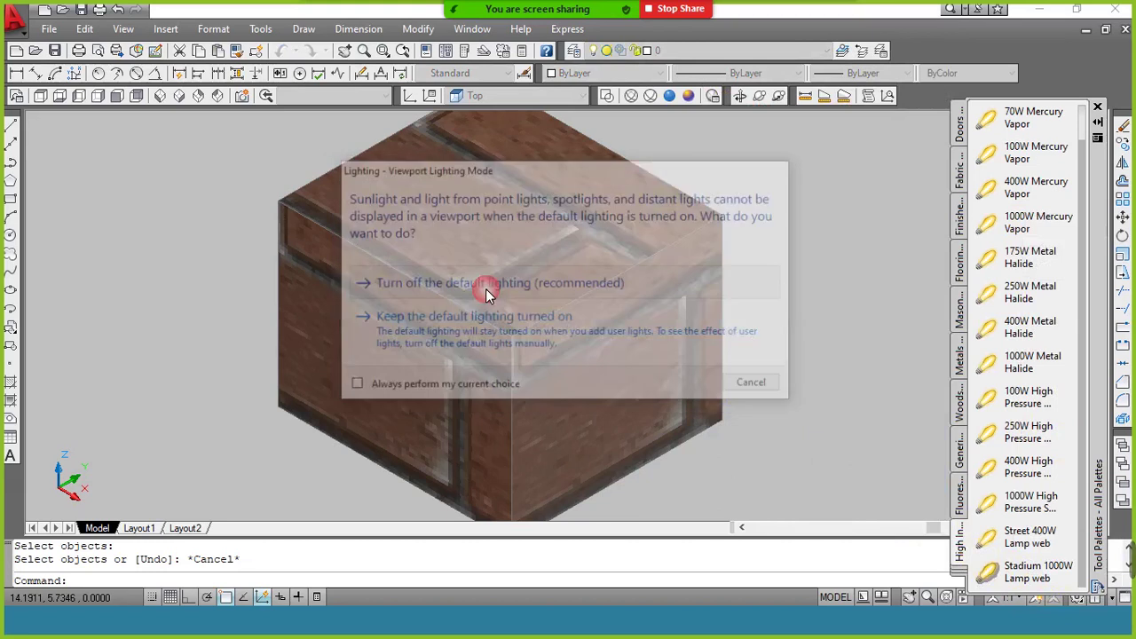
{"action": "scroll", "coordinate": [736, 229], "scroll_direction": "down", "scroll_amount": 2}
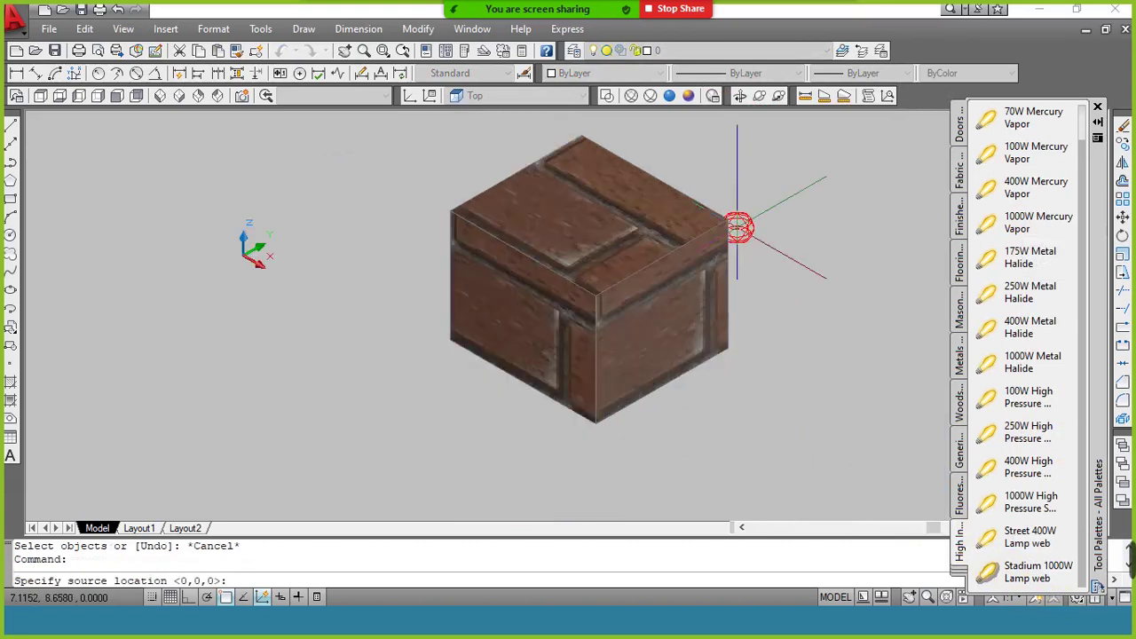
{"action": "scroll", "coordinate": [736, 266], "scroll_direction": "up", "scroll_amount": 2}
{"action": "left_click", "coordinate": [721, 312]}
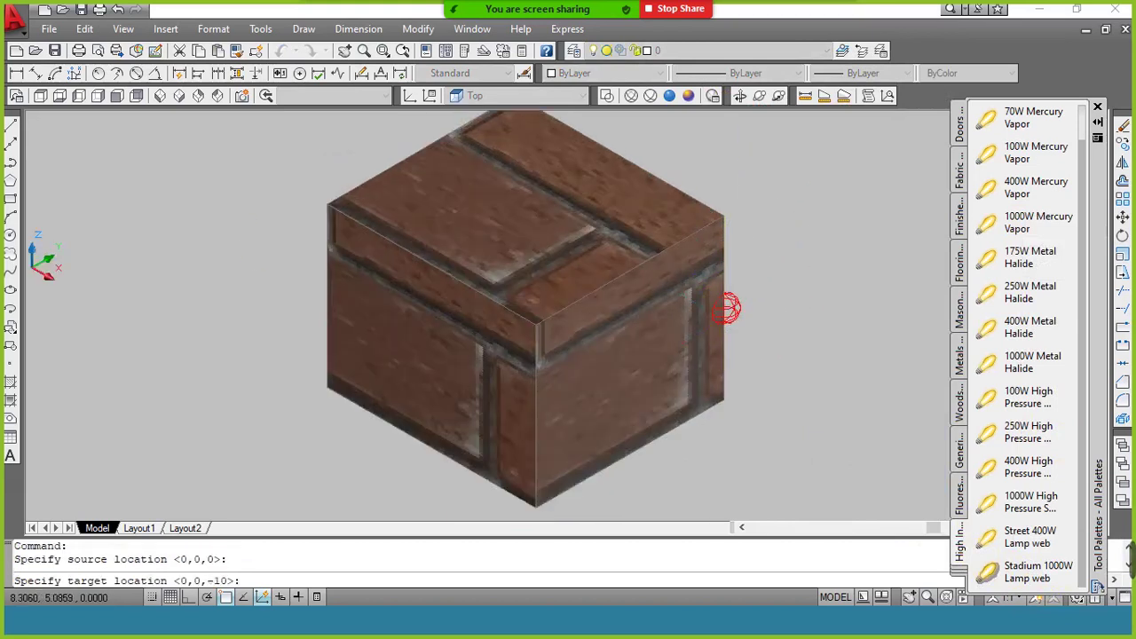
{"action": "key", "text": "Return"}
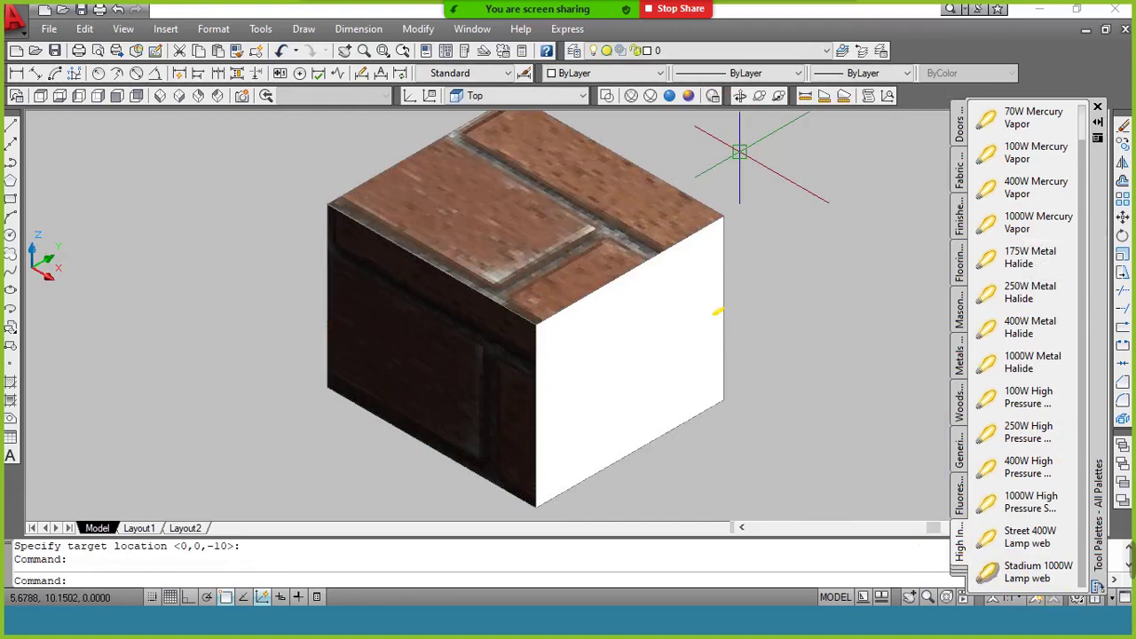
Step: Orbit the box continuously to inspect its brick faces, then stop orbiting
{"action": "left_click", "coordinate": [778, 96]}
{"action": "left_click_drag", "start_coordinate": [755, 261], "coordinate": [743, 337]}
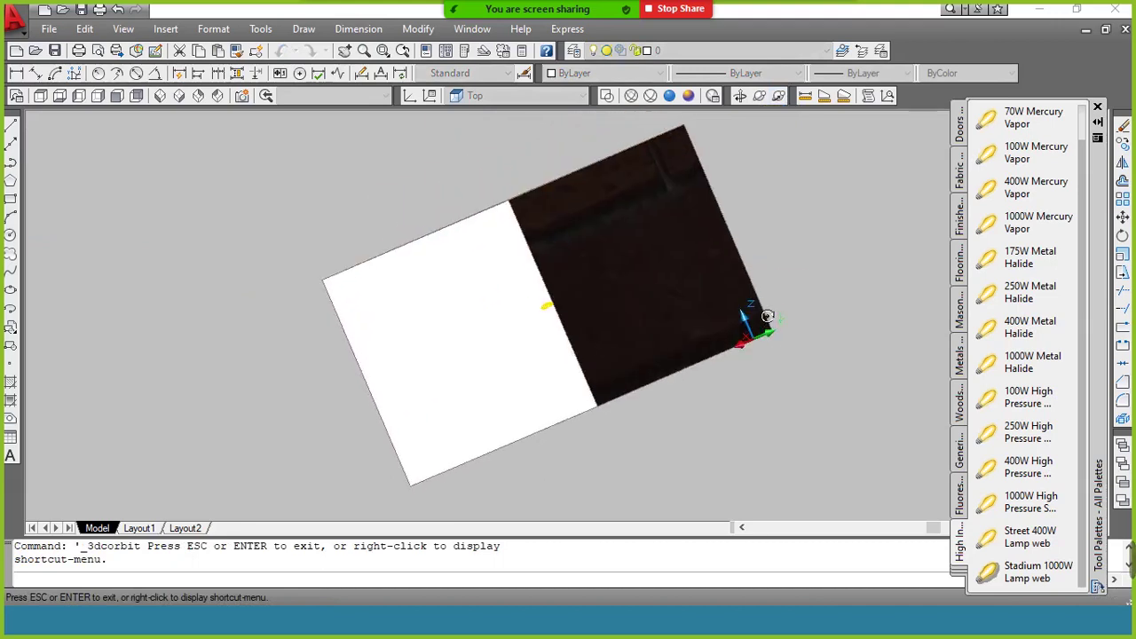
{"action": "mouse_move", "coordinate": [793, 287]}
{"action": "left_mouse_down"}
{"action": "mouse_move", "coordinate": [737, 281]}
{"action": "mouse_move", "coordinate": [735, 304]}
{"action": "left_mouse_up"}
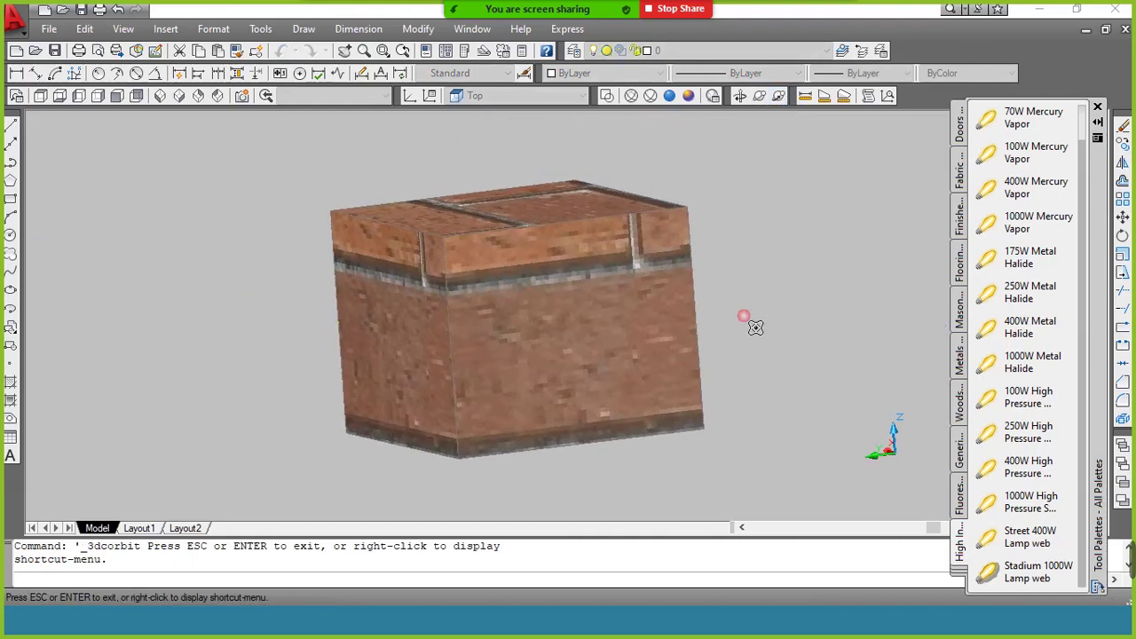
{"action": "right_click", "coordinate": [743, 288]}
{"action": "left_click", "coordinate": [757, 300]}
Step: Return to SE Isometric view and erase the added light
{"action": "left_click", "coordinate": [179, 95]}
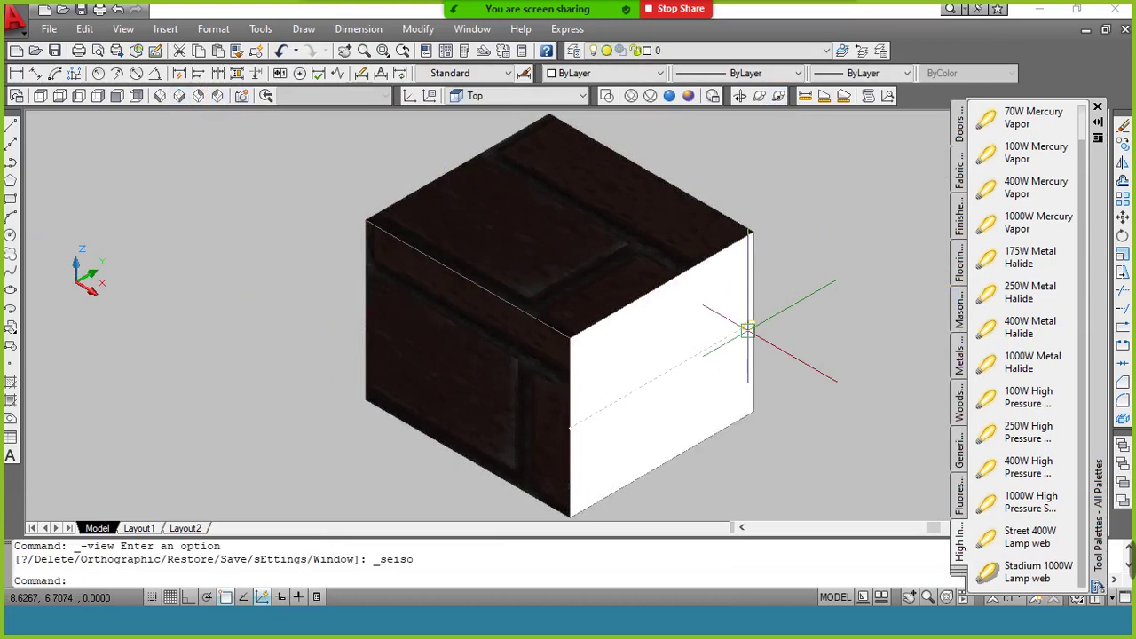
{"action": "left_click", "coordinate": [750, 327]}
{"action": "type", "text": "e"}
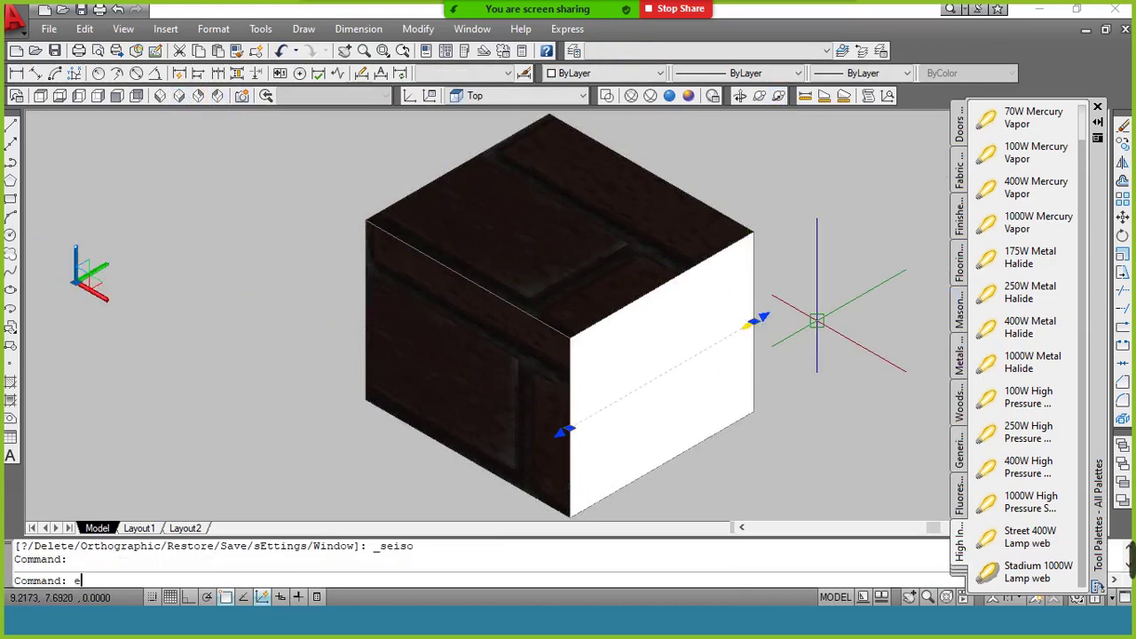
{"action": "key", "text": "Return"}
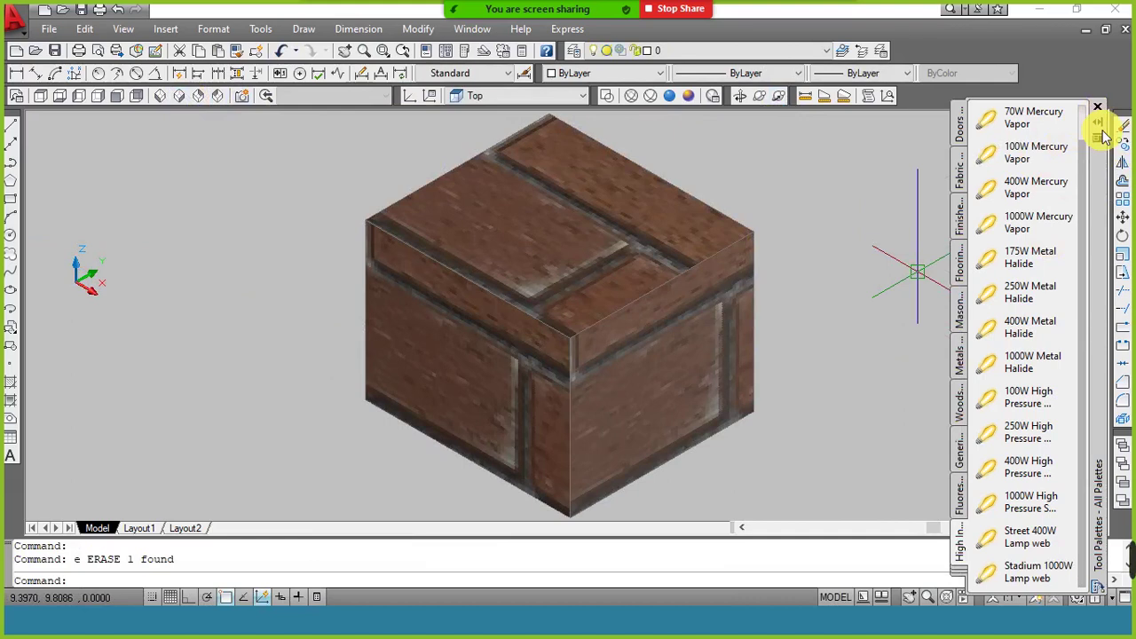
Step: Collapse the tool palettes and switch the display to 2D Wireframe
{"action": "left_click", "coordinate": [1099, 124]}
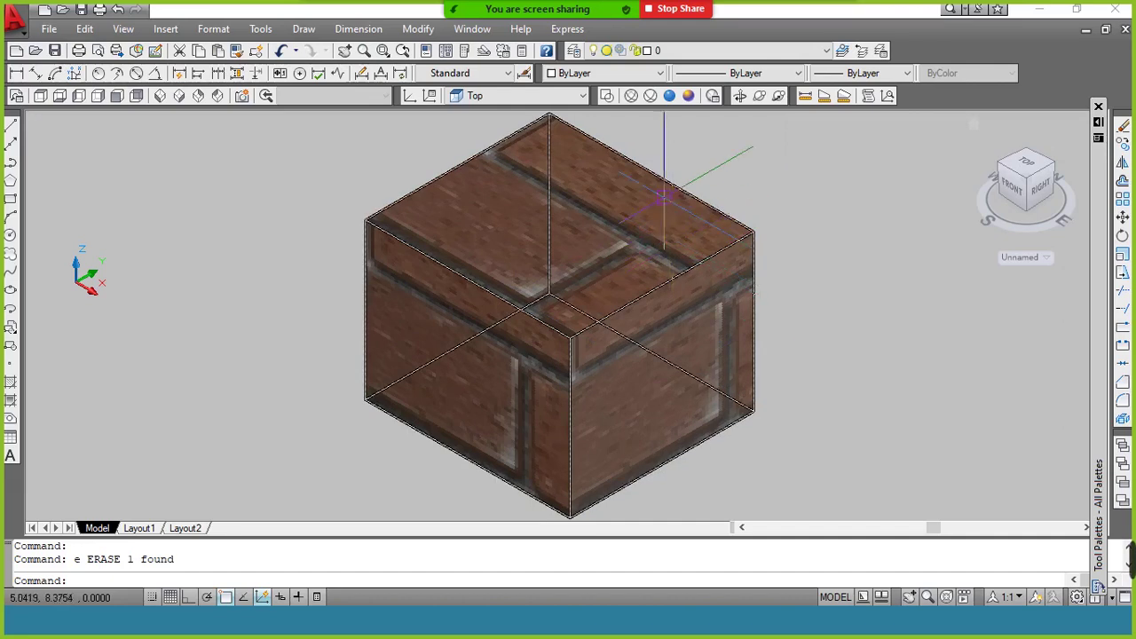
{"action": "left_click", "coordinate": [606, 95]}
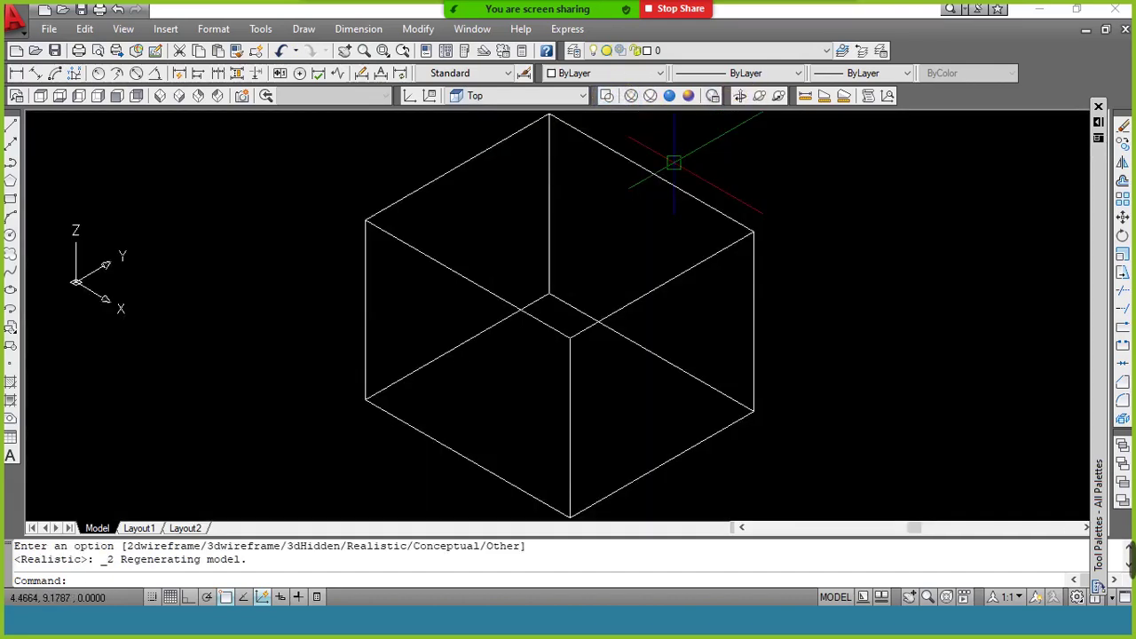
{"action": "type", "text": "l"}
{"action": "key", "text": "Return"}
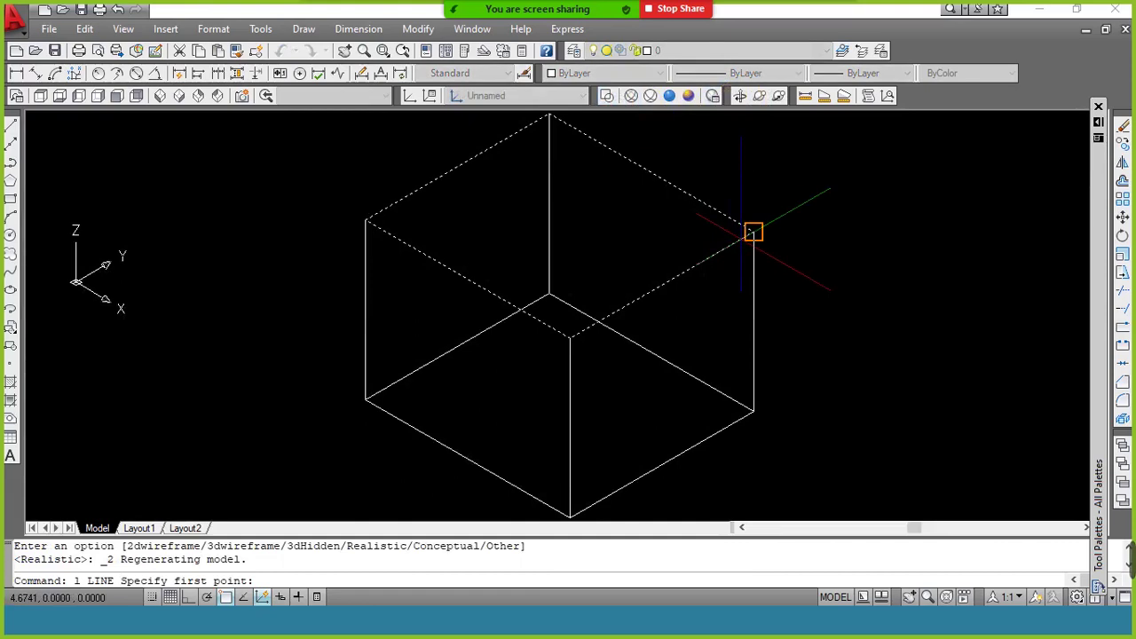
{"action": "left_click", "coordinate": [752, 233]}
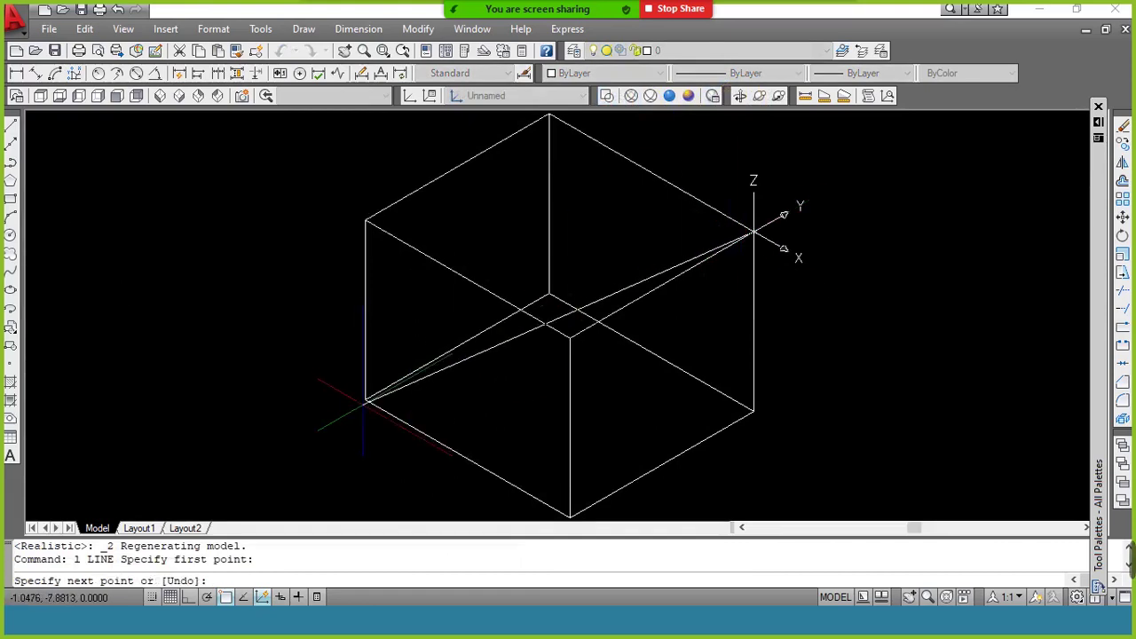
{"action": "key", "text": "Escape"}
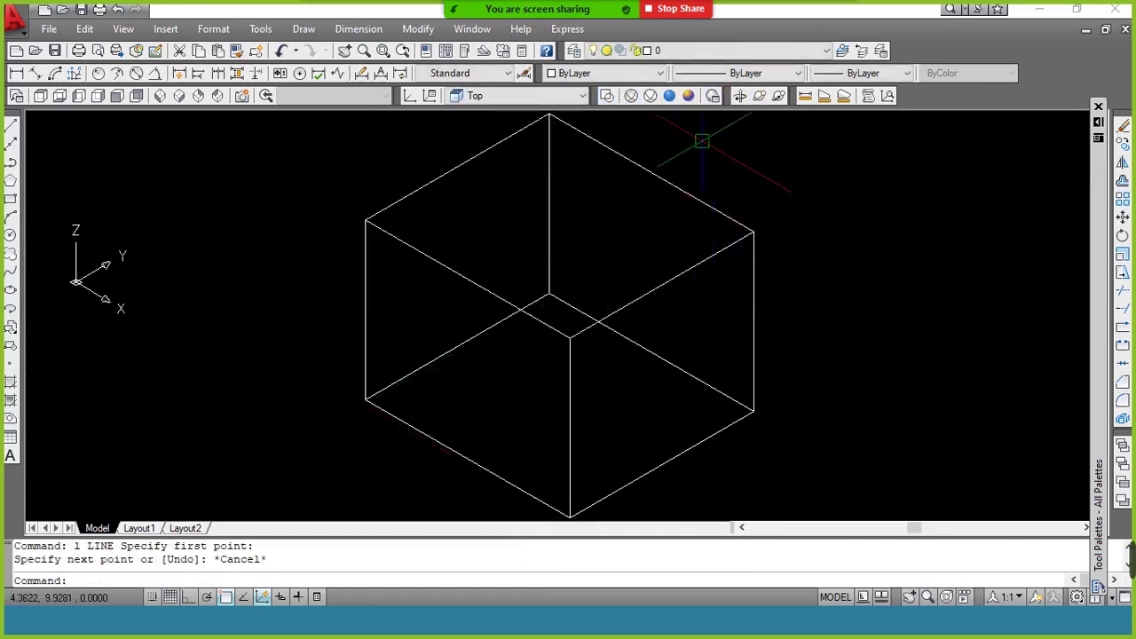
Step: Draw two corner-to-corner diagonal lines across the box with LINE
{"action": "type", "text": " l LINE Specify first point:"}
{"action": "key", "text": "Return"}
{"action": "left_click", "coordinate": [752, 233]}
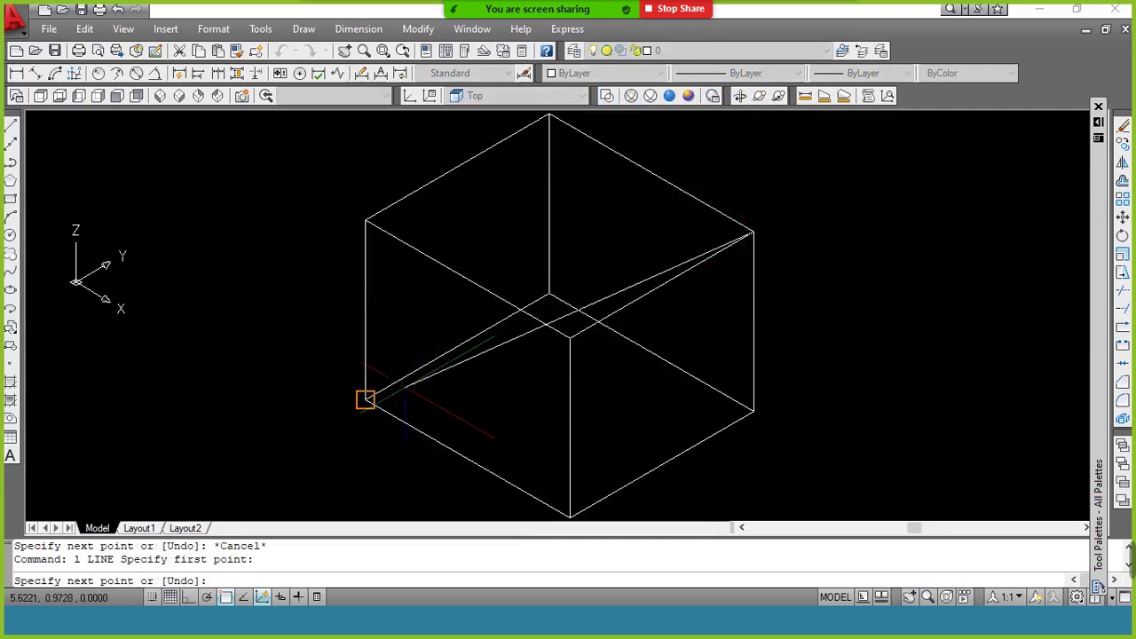
{"action": "left_click", "coordinate": [365, 398]}
{"action": "key", "text": "Return"}
{"action": "key", "text": "Return"}
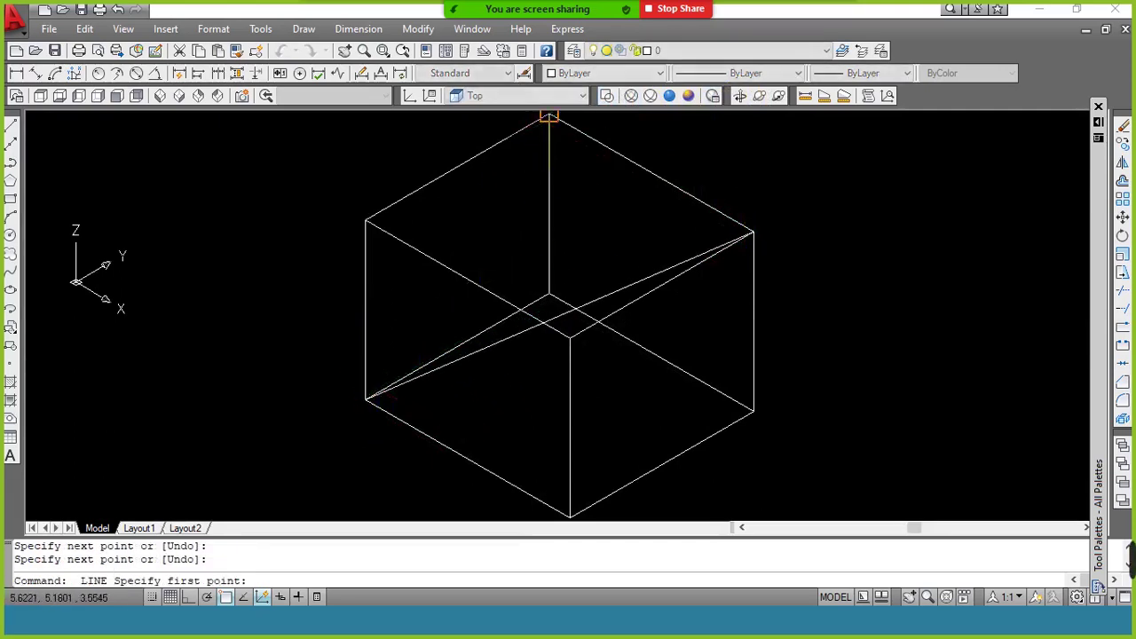
{"action": "left_click", "coordinate": [549, 117]}
{"action": "left_click", "coordinate": [570, 514]}
{"action": "key", "text": "Return"}
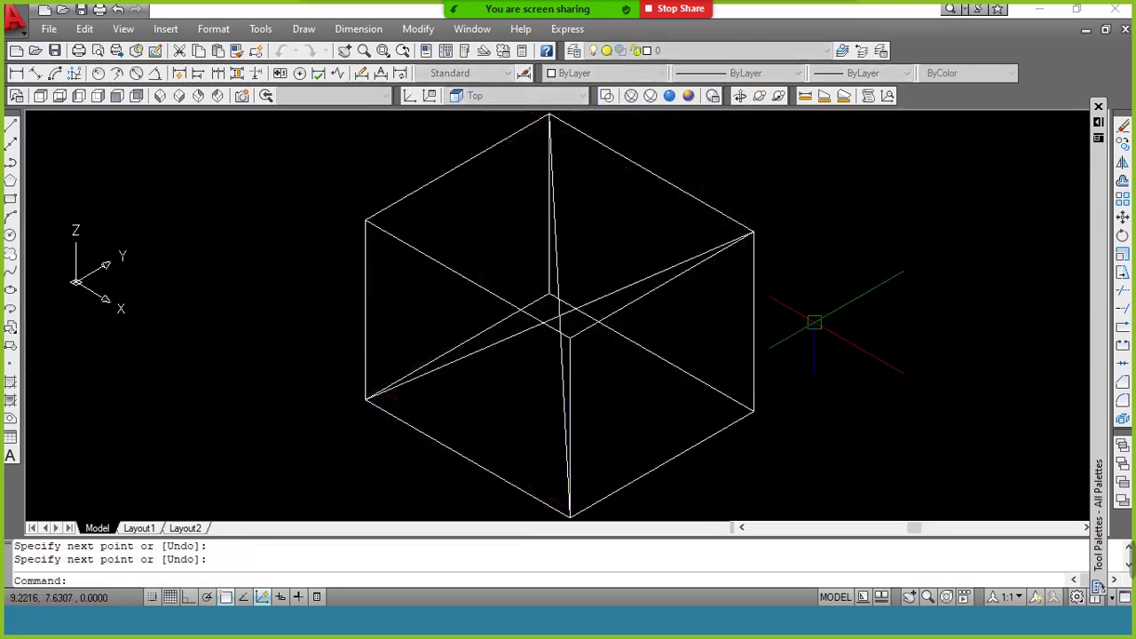
{"action": "type", "text": "rec"}
{"action": "key", "text": "Return"}
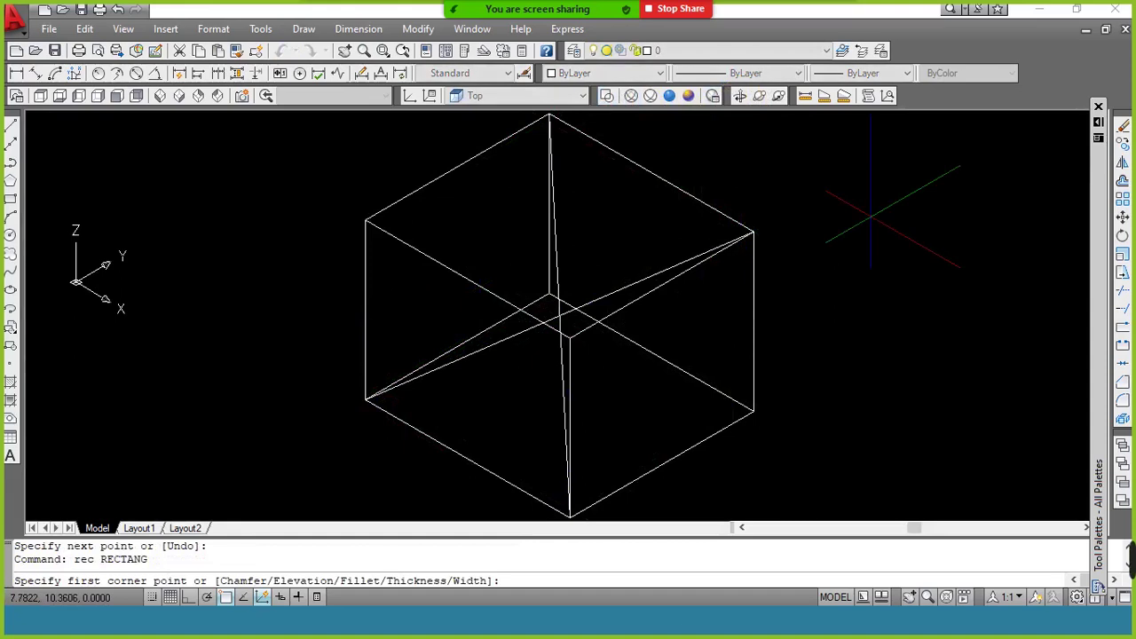
Step: Draw a small rectangle and sweep it along the cube diagonal into a thin bar
{"action": "left_click", "coordinate": [870, 215]}
{"action": "left_click", "coordinate": [873, 232]}
{"action": "type", "text": "sweep"}
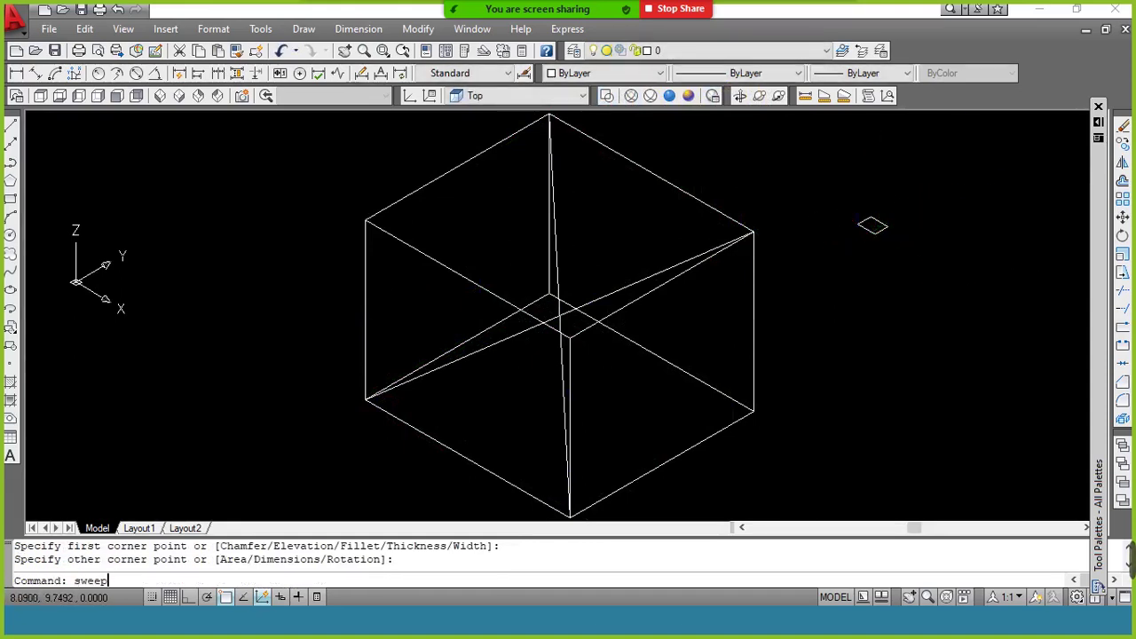
{"action": "key", "text": "Return"}
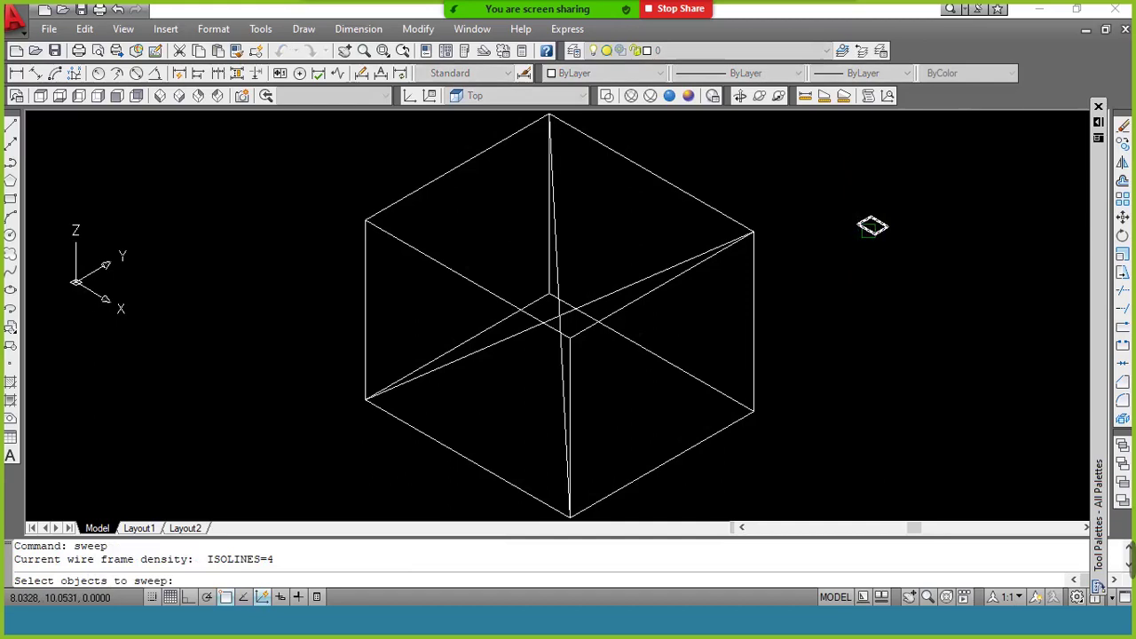
{"action": "left_click", "coordinate": [873, 229]}
{"action": "key", "text": "Return"}
{"action": "left_click", "coordinate": [691, 251]}
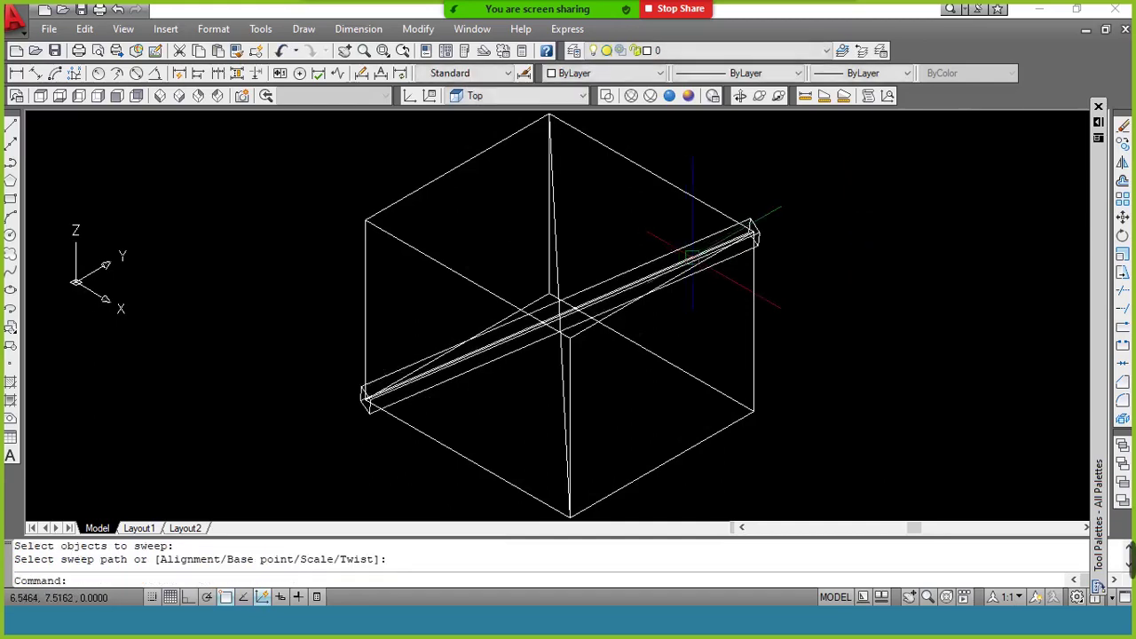
Step: Draw a small circle and sweep it along the other diagonal line into a rod
{"action": "type", "text": "c"}
{"action": "key", "text": "Return"}
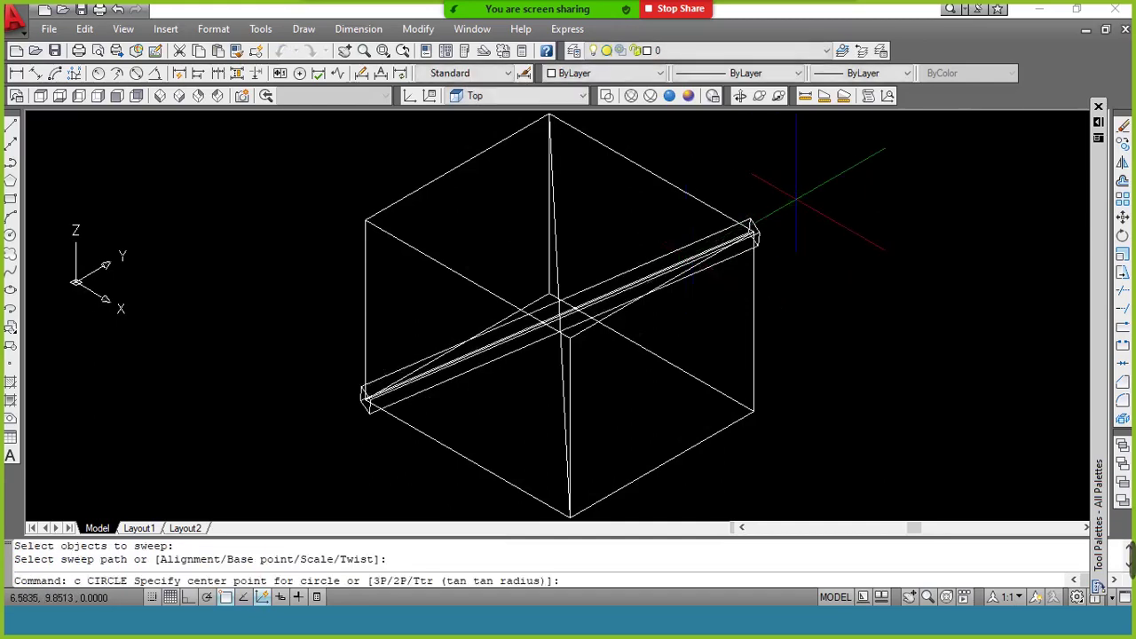
{"action": "left_click", "coordinate": [796, 199]}
{"action": "left_click", "coordinate": [804, 205]}
{"action": "type", "text": "sweep"}
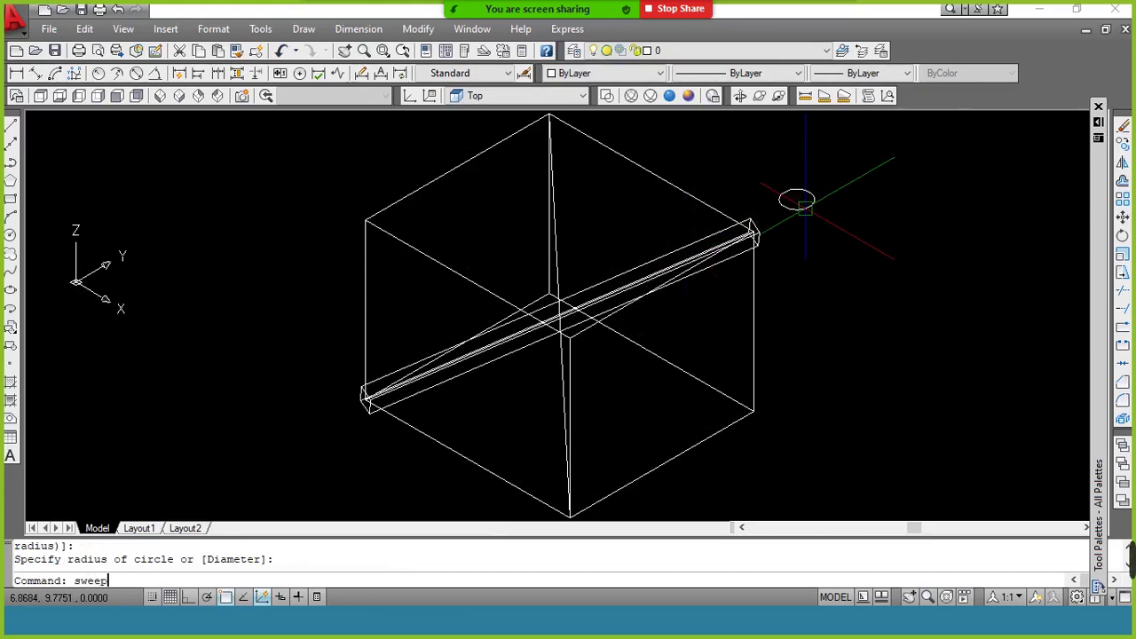
{"action": "key", "text": "Return"}
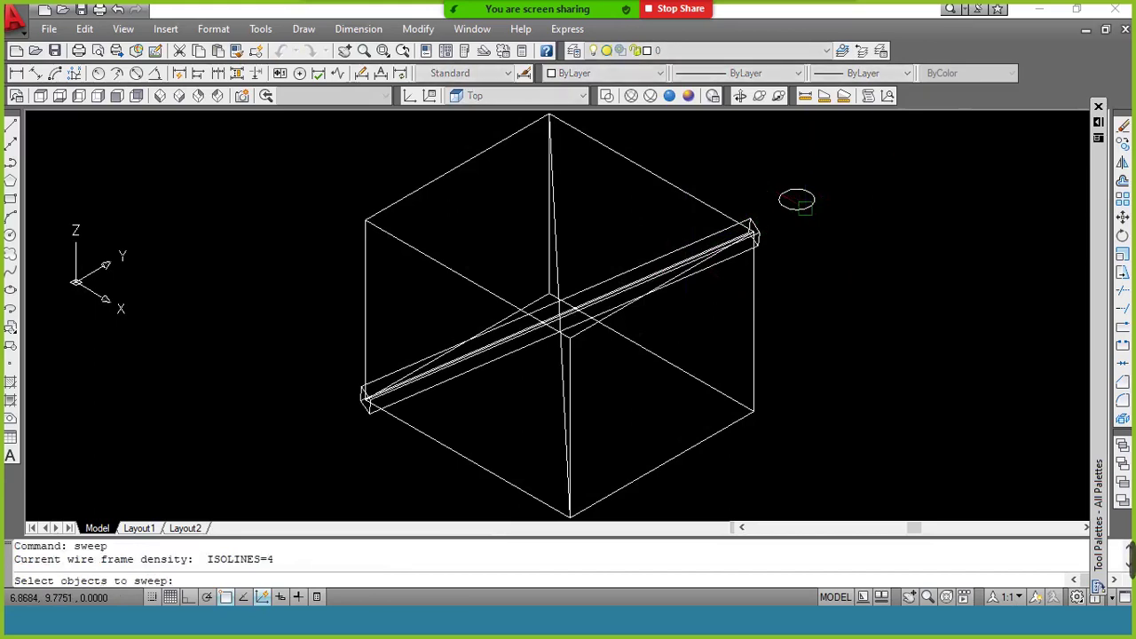
{"action": "left_click", "coordinate": [804, 206]}
{"action": "key", "text": "Return"}
{"action": "left_click", "coordinate": [558, 248]}
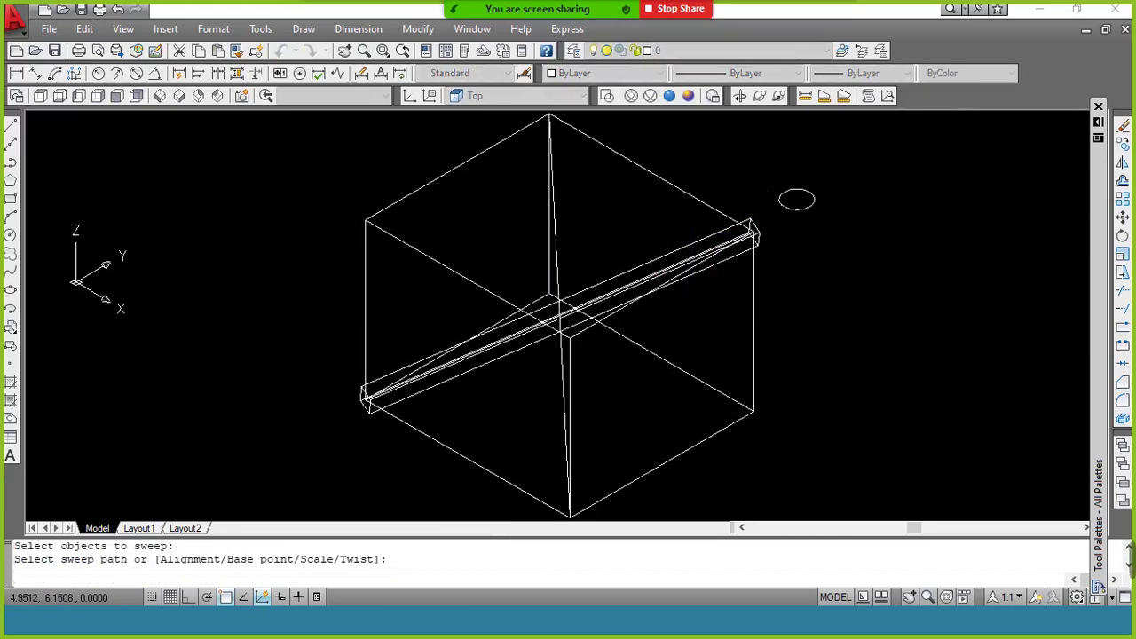
Step: Switch to Realistic style and orbit to look down onto the box's top
{"action": "left_click", "coordinate": [670, 98]}
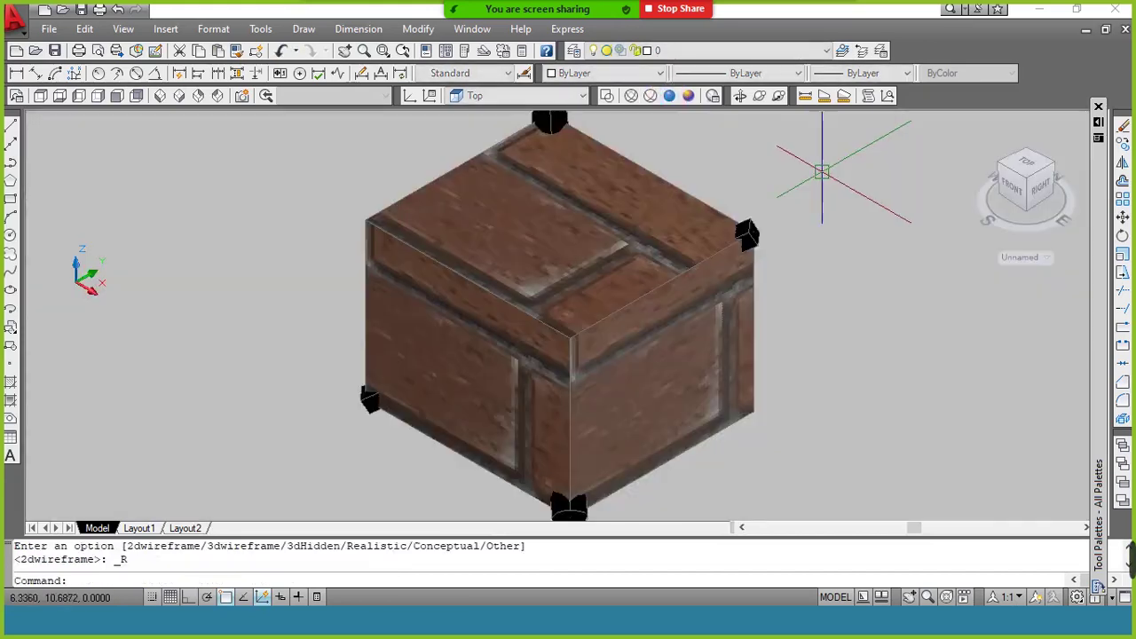
{"action": "left_click", "coordinate": [744, 98]}
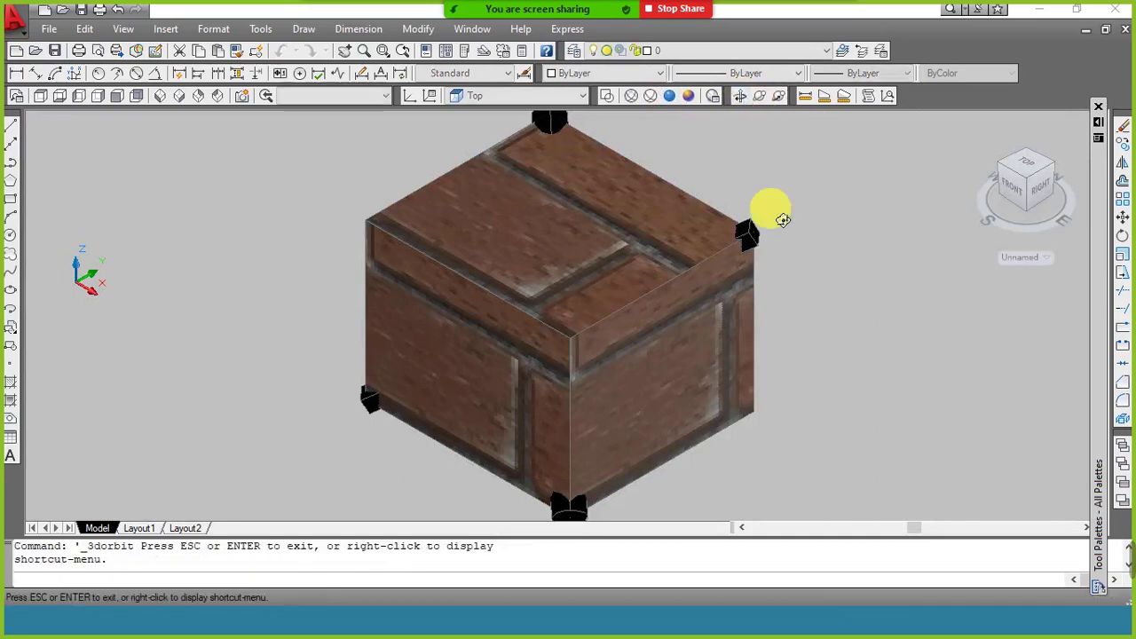
{"action": "mouse_move", "coordinate": [772, 215]}
{"action": "left_mouse_down"}
{"action": "mouse_move", "coordinate": [641, 247]}
{"action": "mouse_move", "coordinate": [727, 249]}
{"action": "mouse_move", "coordinate": [745, 236]}
{"action": "mouse_move", "coordinate": [743, 258]}
{"action": "mouse_move", "coordinate": [697, 244]}
{"action": "mouse_move", "coordinate": [740, 229]}
{"action": "left_mouse_up"}
{"action": "right_click", "coordinate": [773, 215]}
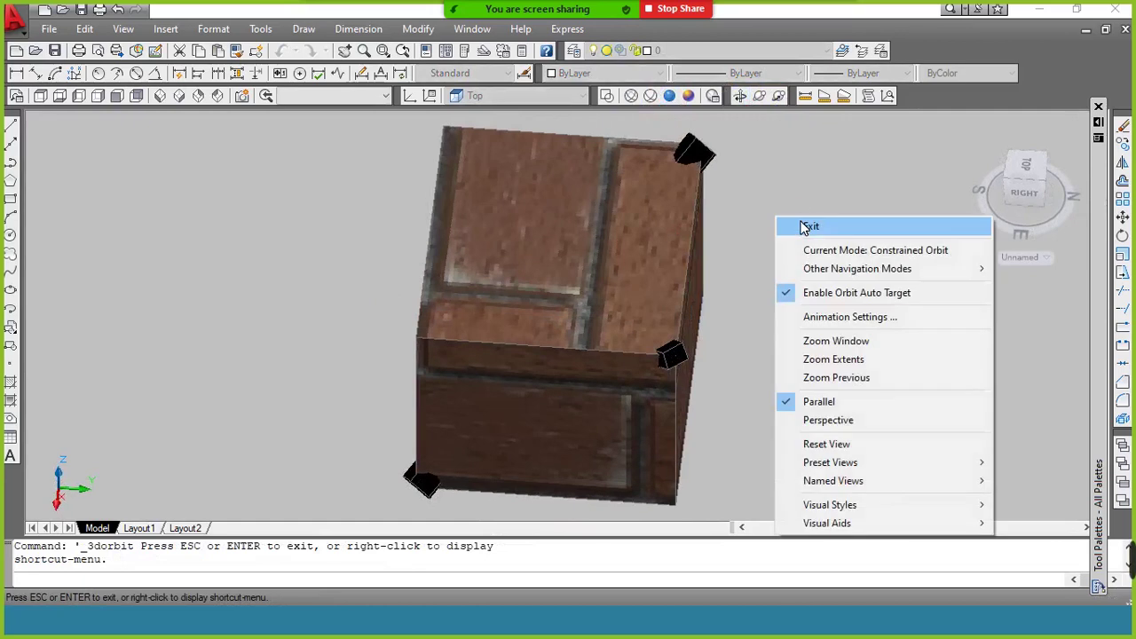
{"action": "left_click", "coordinate": [799, 222]}
{"action": "type", "text": "su"}
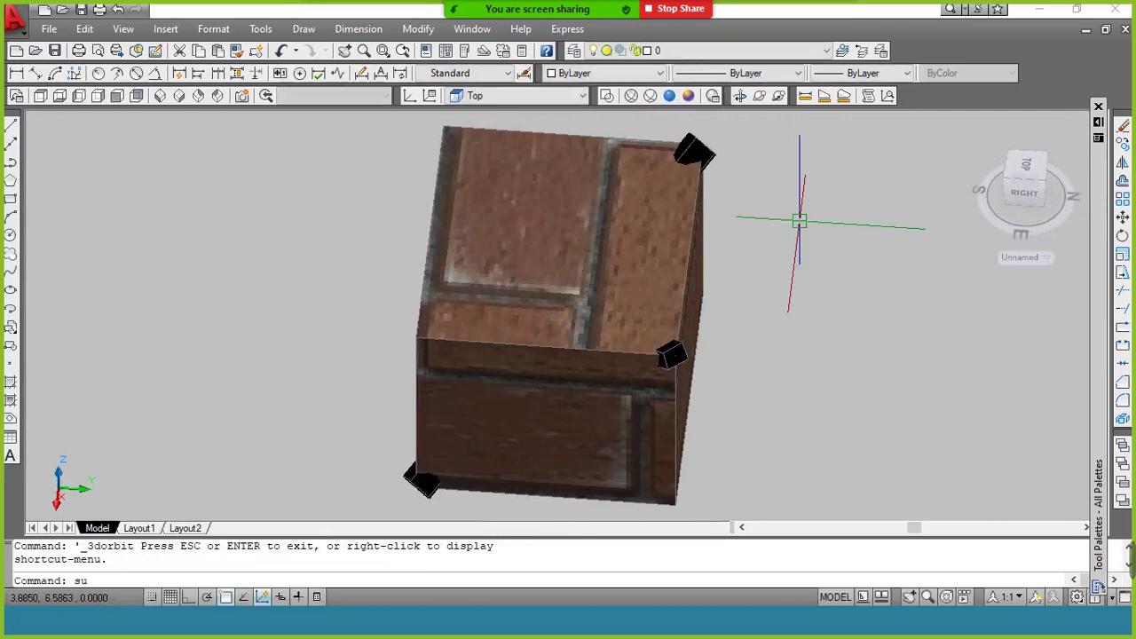
{"action": "key", "text": "Return"}
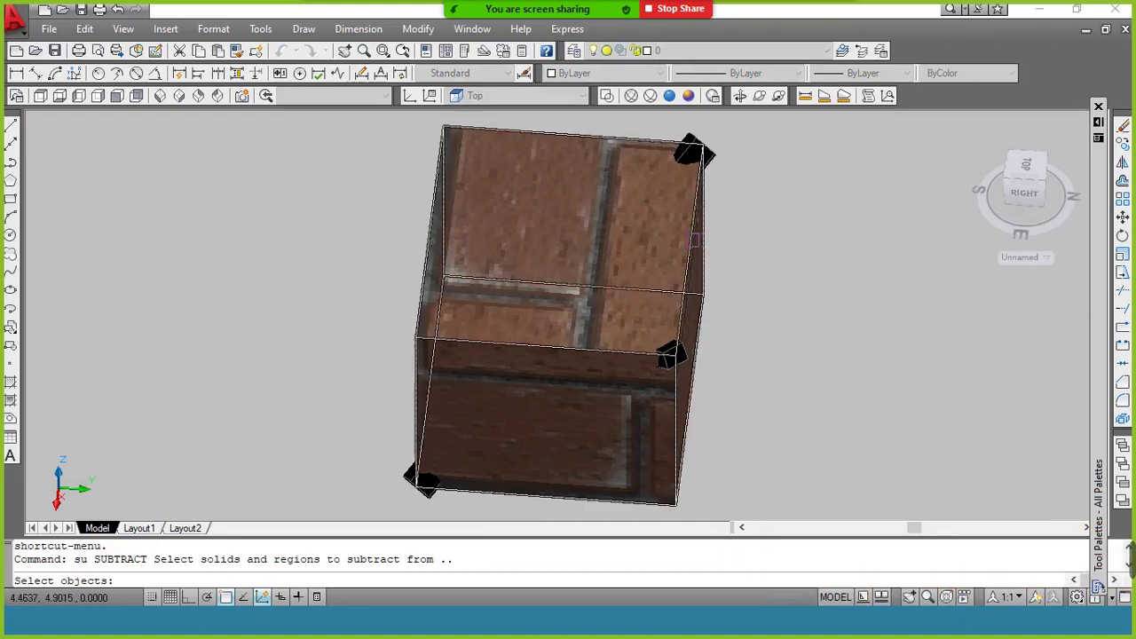
Step: Subtract the first diagonal rod from the brick box
{"action": "left_click", "coordinate": [710, 241]}
{"action": "key", "text": "Return"}
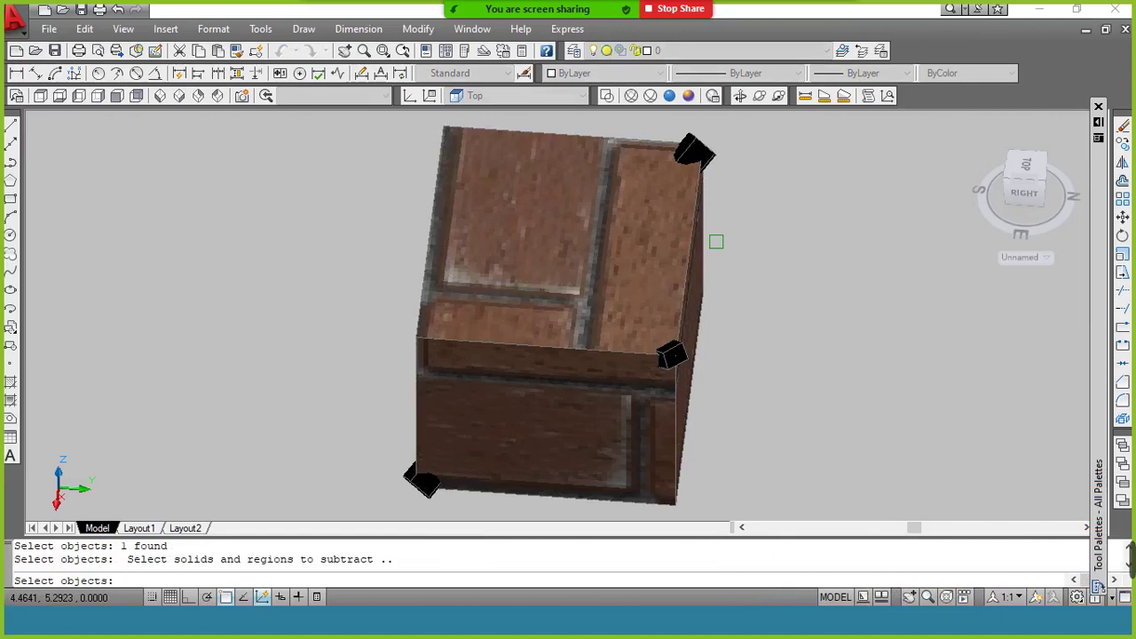
{"action": "left_click", "coordinate": [702, 144]}
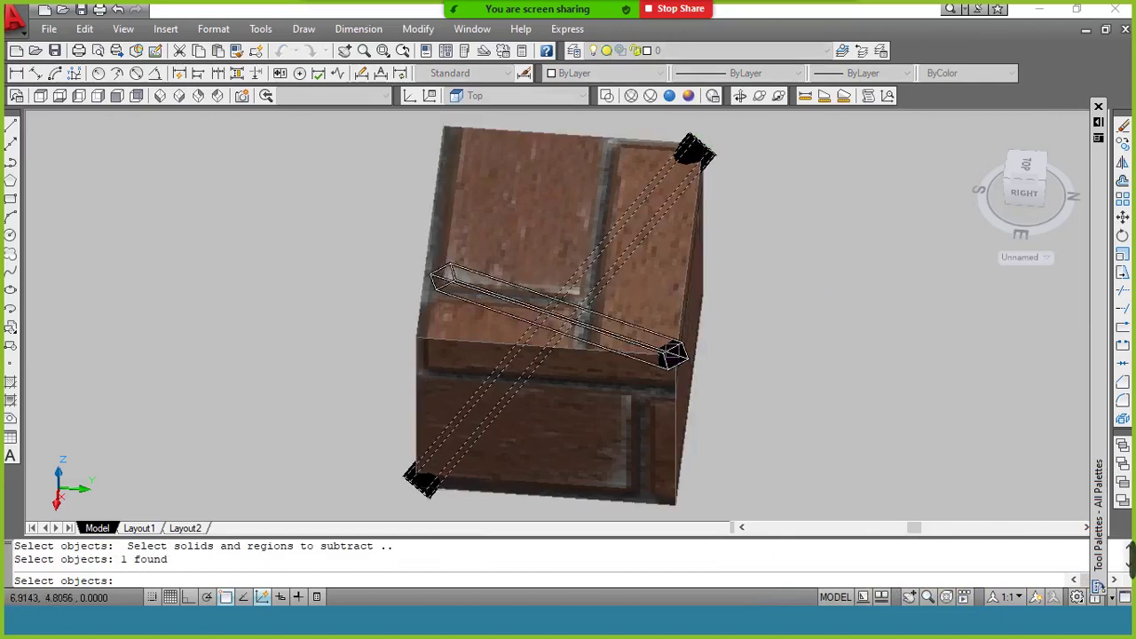
{"action": "key", "text": "Return"}
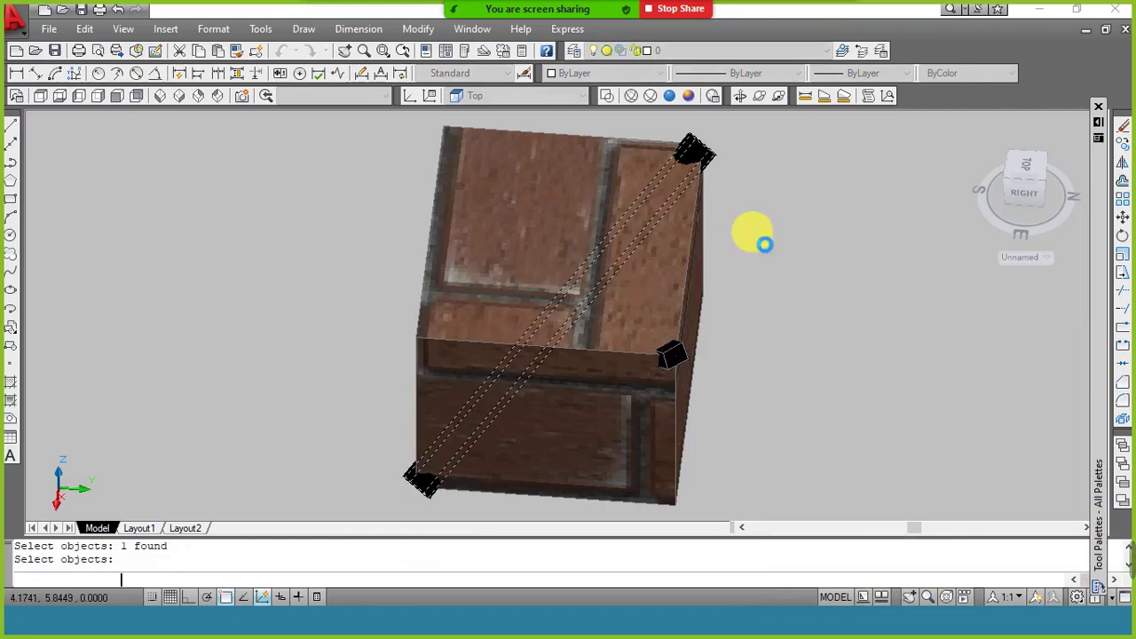
Step: Subtract the remaining diagonal bar from the brick box
{"action": "key", "text": "Return"}
{"action": "left_click", "coordinate": [701, 222]}
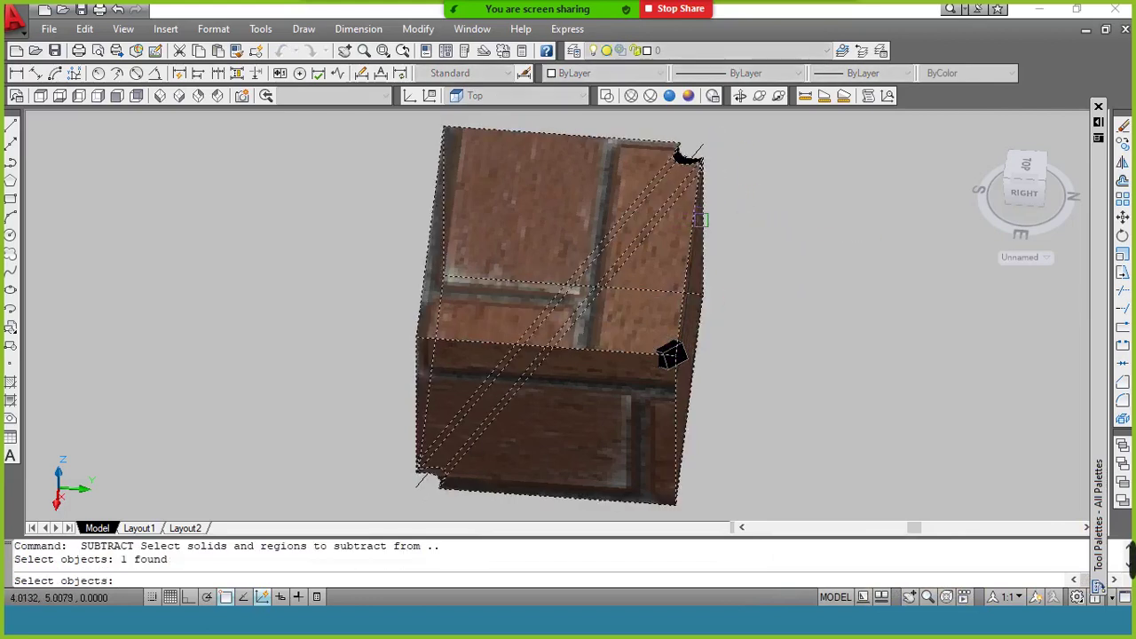
{"action": "key", "text": "Return"}
{"action": "left_click", "coordinate": [672, 355]}
{"action": "key", "text": "Return"}
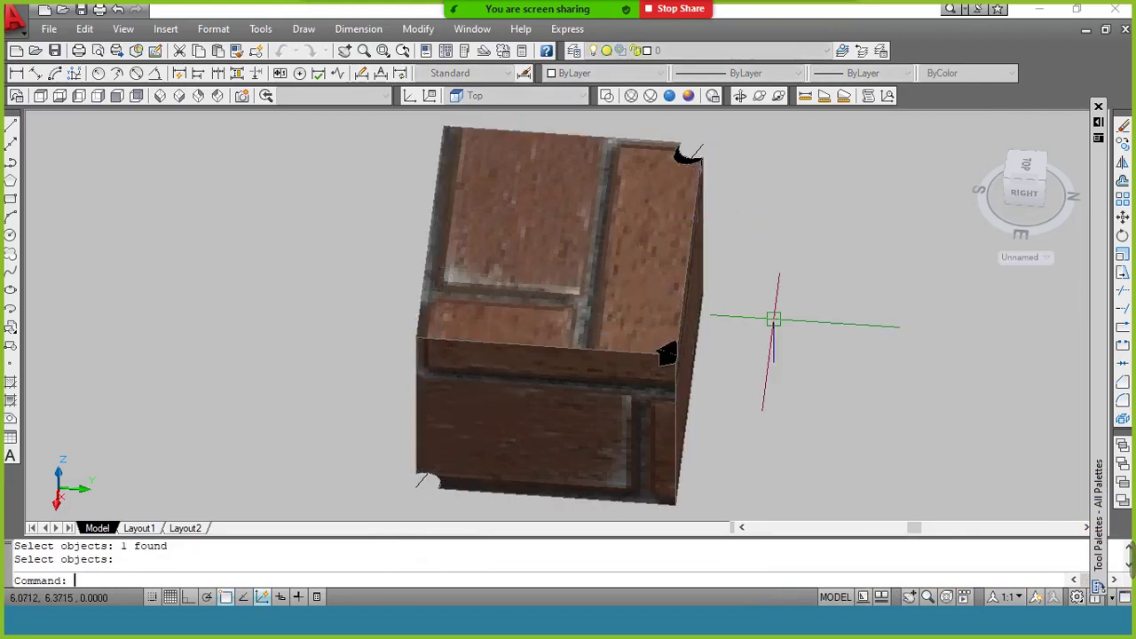
{"action": "left_click", "coordinate": [735, 96]}
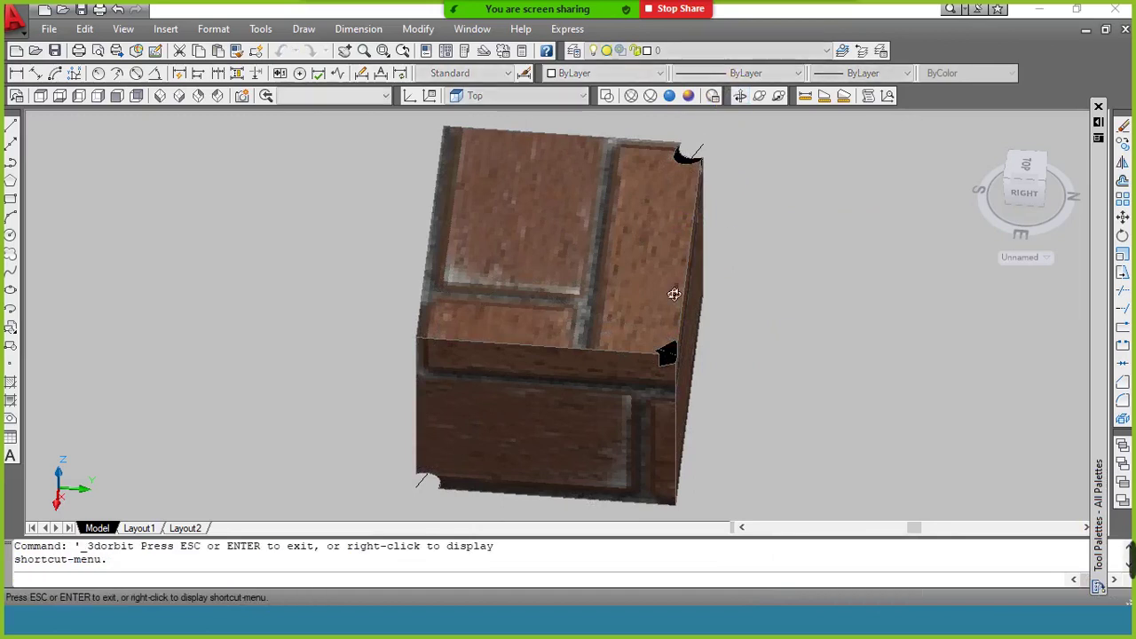
Step: Orbit around the hollowed box, then leave orbit mode
{"action": "mouse_move", "coordinate": [674, 292]}
{"action": "left_mouse_down"}
{"action": "mouse_move", "coordinate": [644, 254]}
{"action": "mouse_move", "coordinate": [731, 273]}
{"action": "left_mouse_up"}
{"action": "right_click", "coordinate": [760, 248]}
{"action": "left_click", "coordinate": [764, 256]}
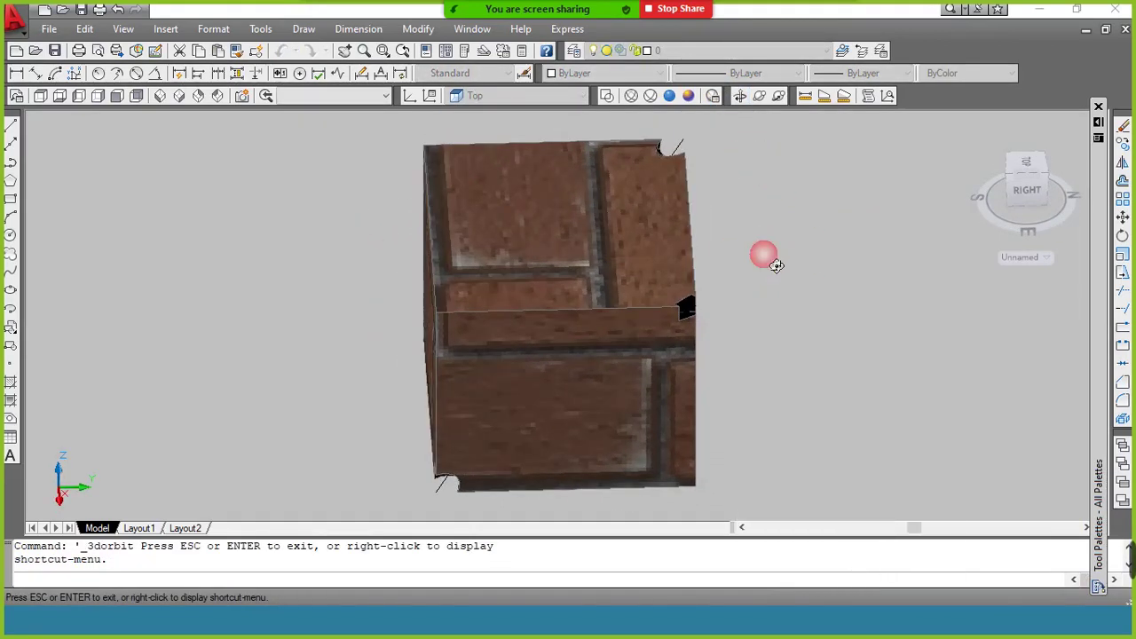
{"action": "right_click", "coordinate": [766, 254]}
{"action": "left_click", "coordinate": [800, 265]}
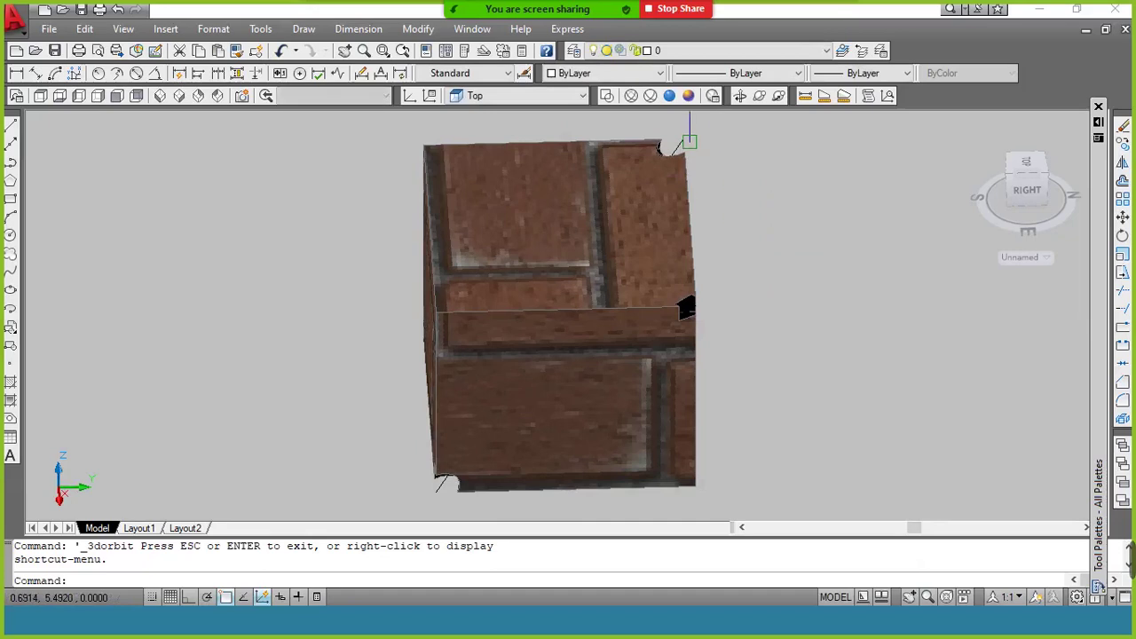
Step: Erase the leftover diagonal line and the small edge mark in SE Isometric view
{"action": "left_click", "coordinate": [680, 140]}
{"action": "type", "text": "e"}
{"action": "key", "text": "Return"}
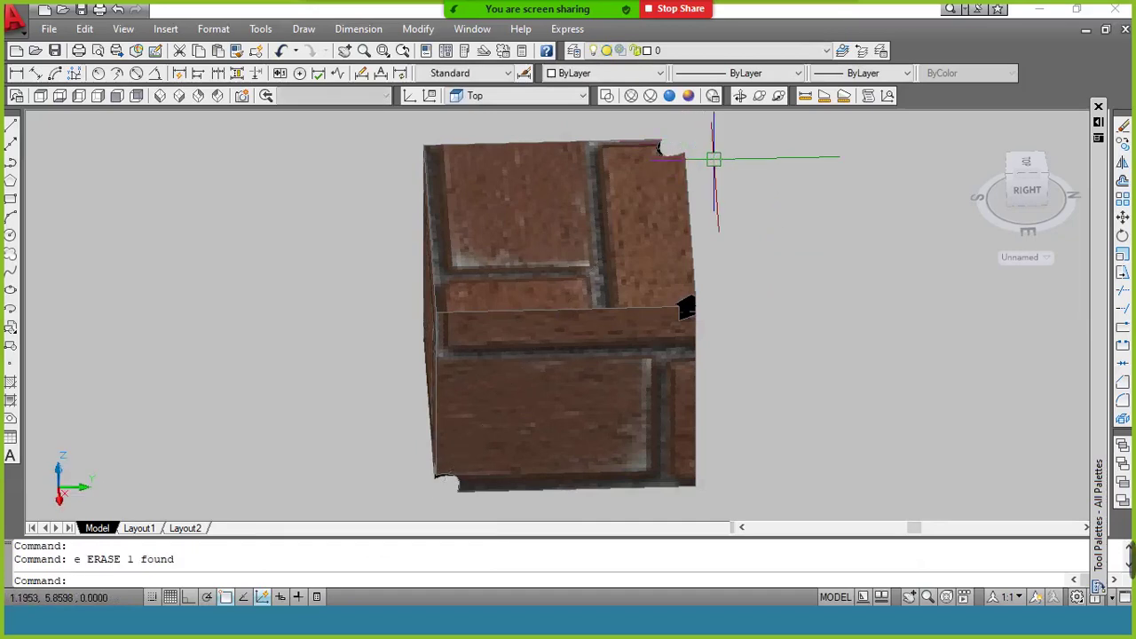
{"action": "left_click", "coordinate": [182, 98]}
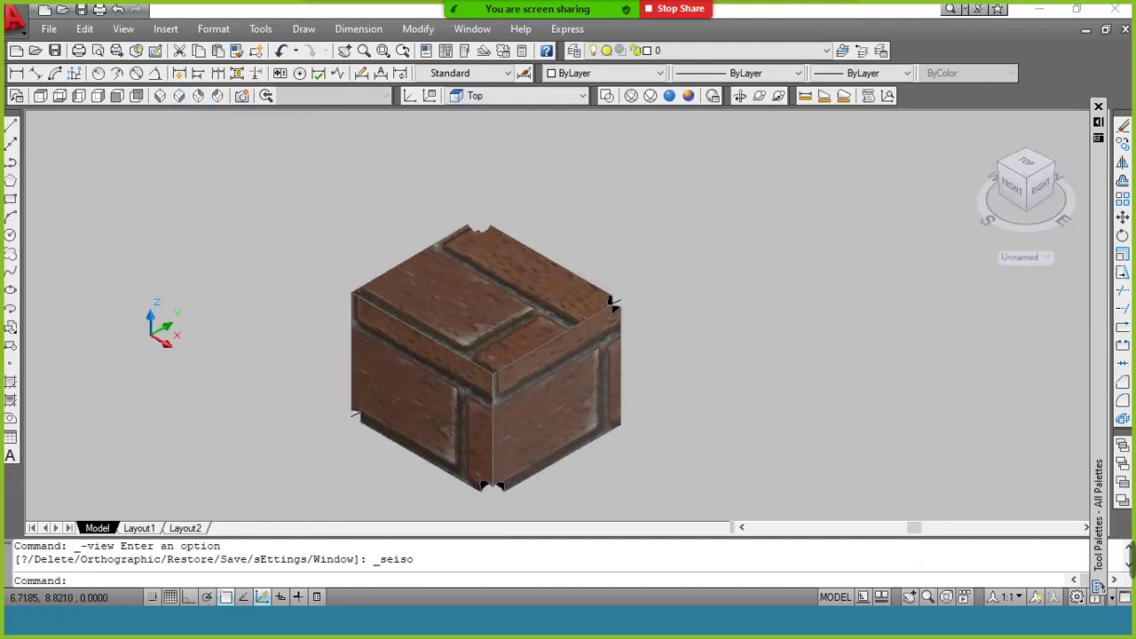
{"action": "type", "text": "e"}
{"action": "key", "text": "Return"}
{"action": "type", "text": "slice"}
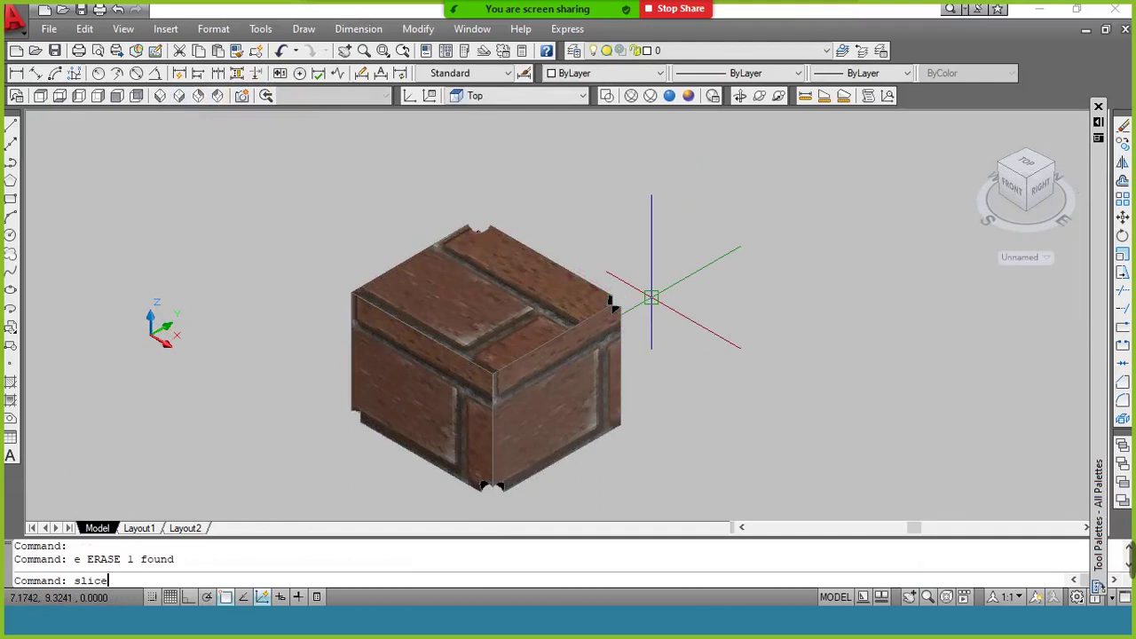
Step: Slice the box with a plane through its bottom and top corners, keeping the right-hand wedge
{"action": "key", "text": "Return"}
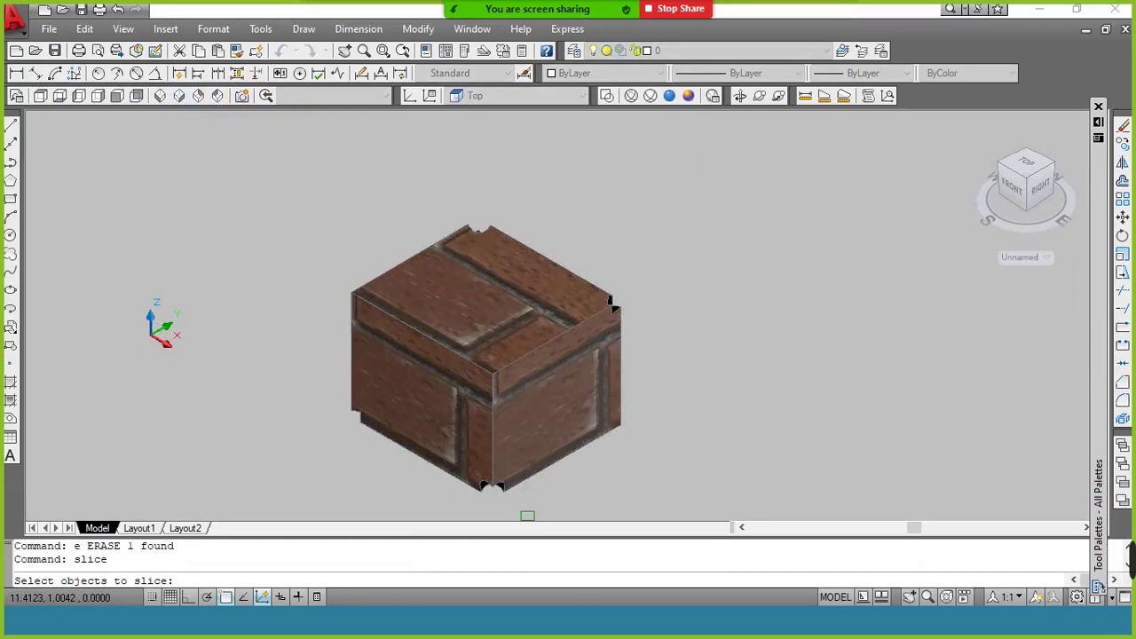
{"action": "left_click", "coordinate": [507, 479]}
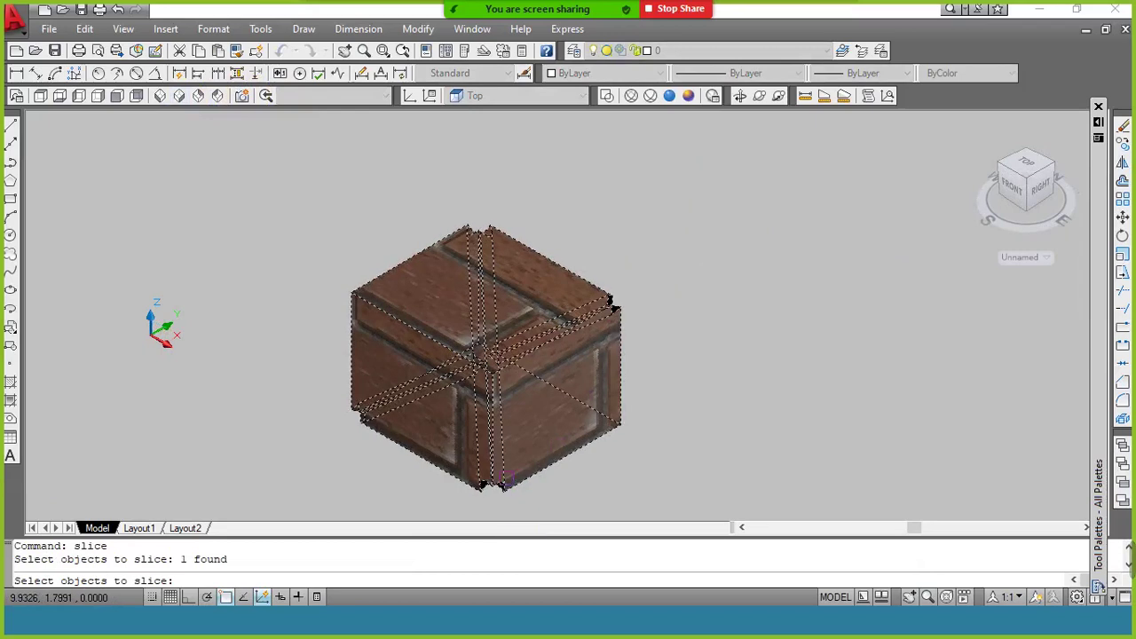
{"action": "key", "text": "Return"}
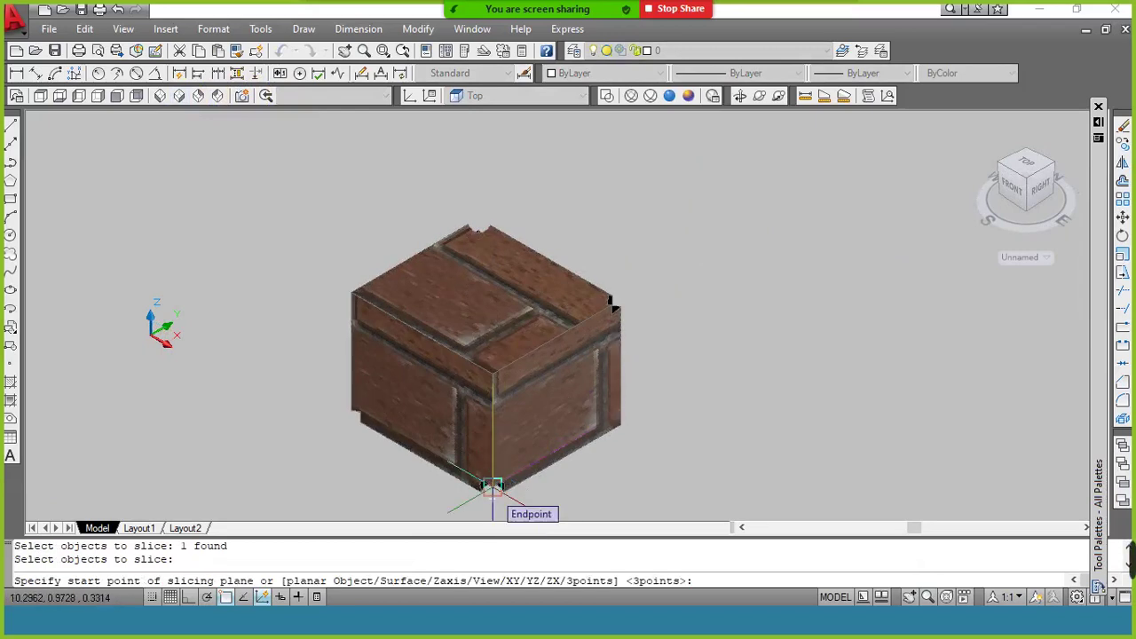
{"action": "left_click", "coordinate": [491, 488]}
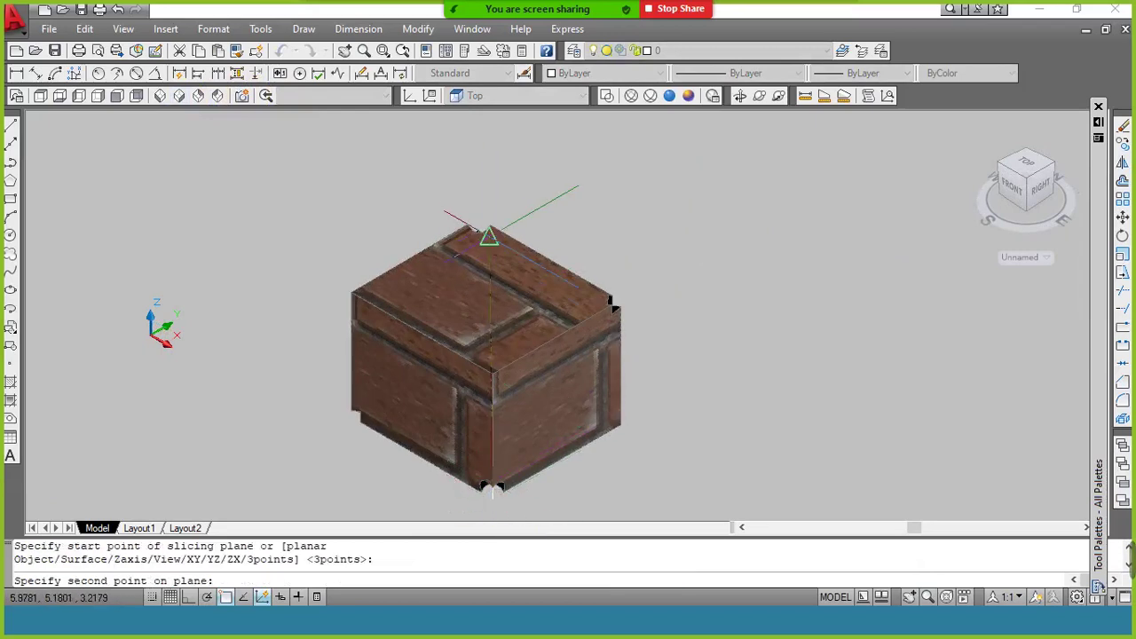
{"action": "left_click", "coordinate": [477, 224]}
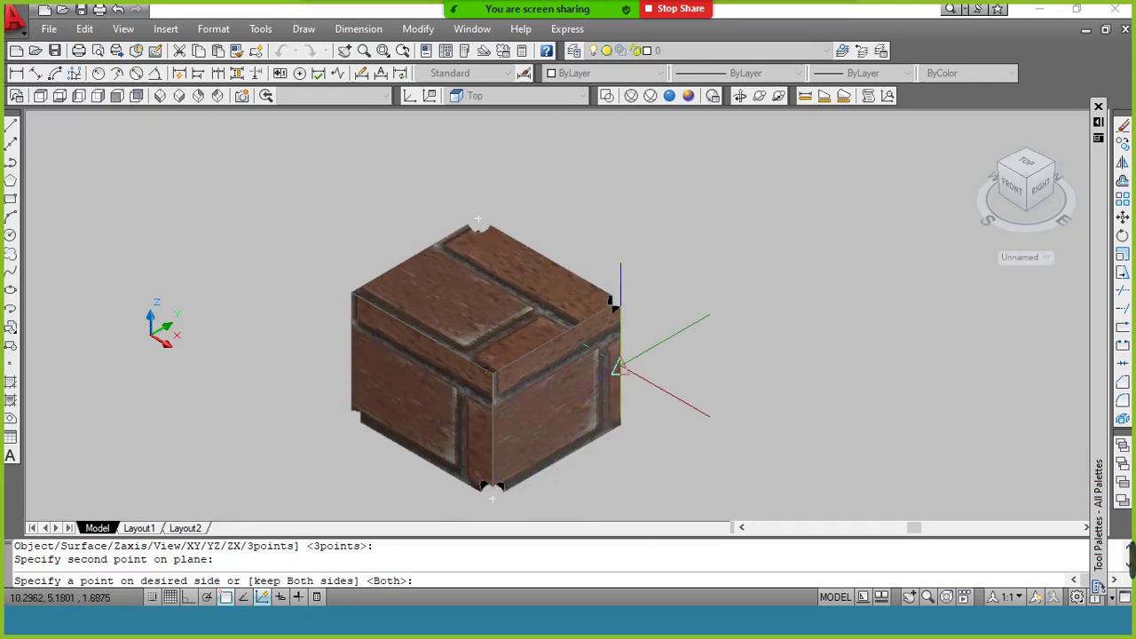
{"action": "left_click", "coordinate": [621, 368]}
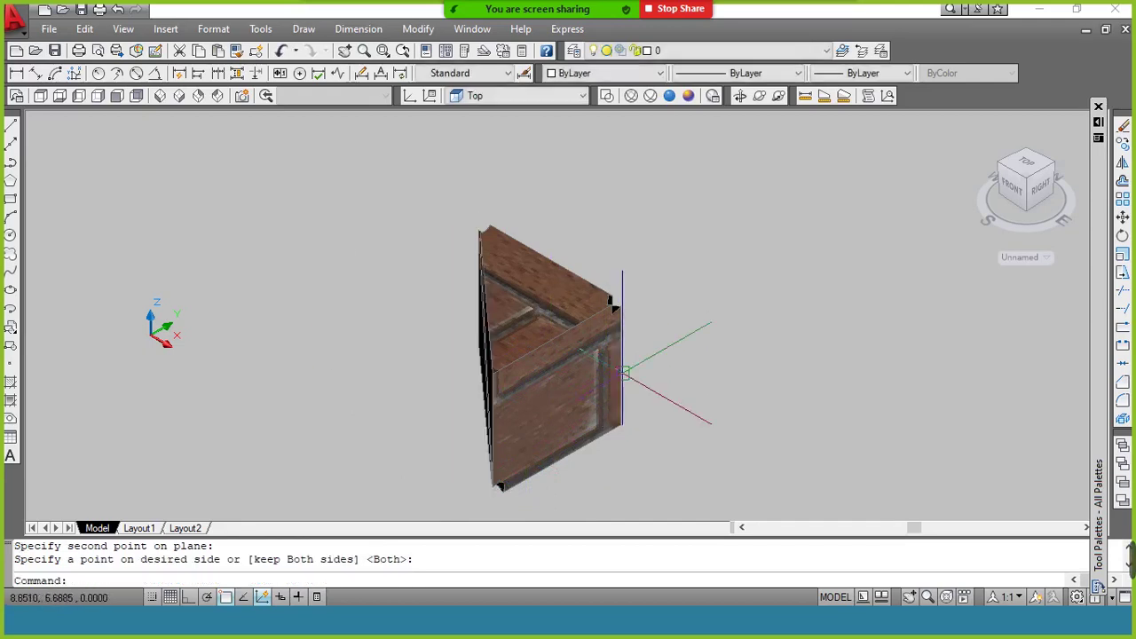
{"action": "left_click", "coordinate": [739, 95]}
{"action": "mouse_move", "coordinate": [597, 355]}
{"action": "left_mouse_down"}
{"action": "mouse_move", "coordinate": [653, 346]}
{"action": "mouse_move", "coordinate": [674, 264]}
{"action": "mouse_move", "coordinate": [527, 305]}
{"action": "mouse_move", "coordinate": [613, 332]}
{"action": "mouse_move", "coordinate": [636, 314]}
{"action": "mouse_move", "coordinate": [624, 291]}
{"action": "left_mouse_up"}
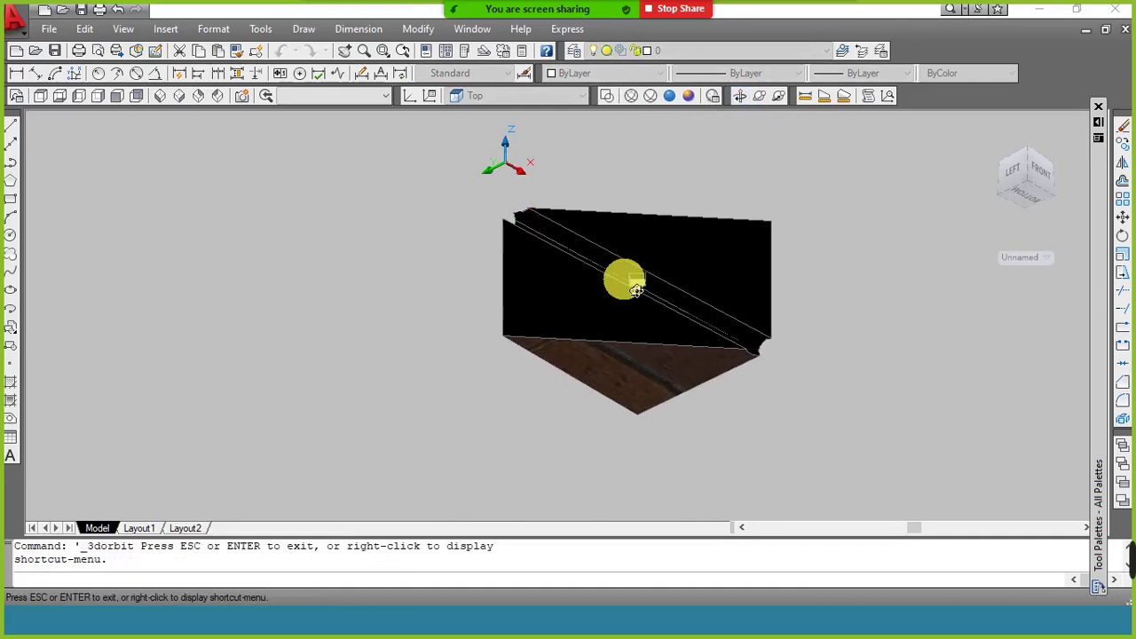
{"action": "right_click", "coordinate": [527, 254]}
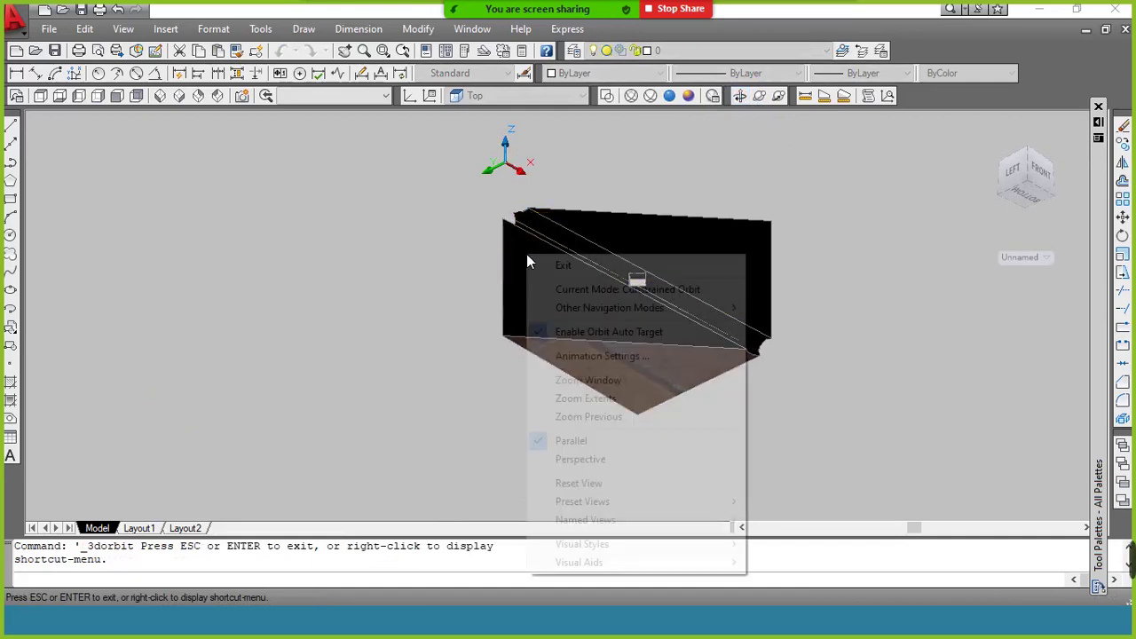
{"action": "left_click", "coordinate": [567, 264]}
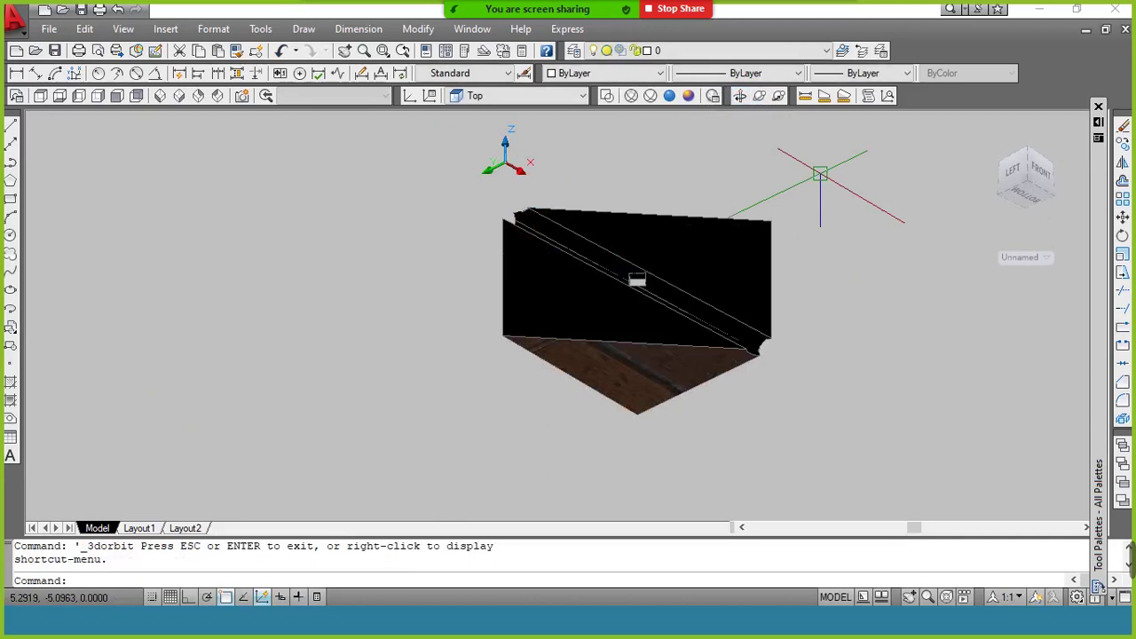
{"action": "left_click", "coordinate": [182, 97]}
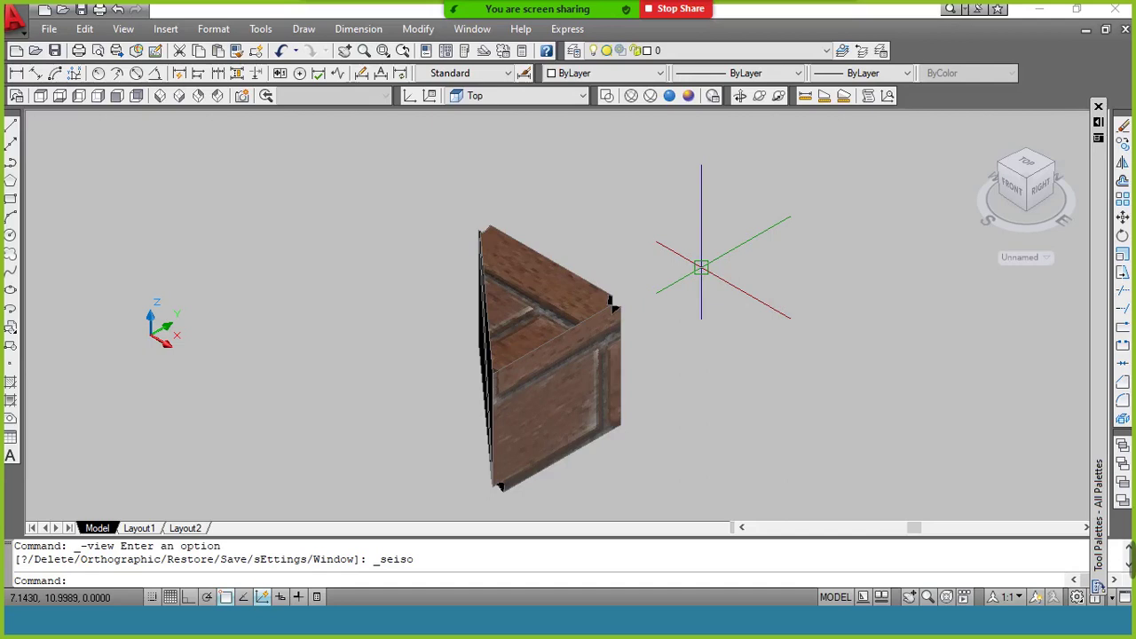
Step: Undo the slice, subtractions, swept rods, rectangle and helper lines
{"action": "key", "text": "ctrl+z"}
{"action": "key", "text": "ctrl+z"}
{"action": "key", "text": "ctrl+z"}
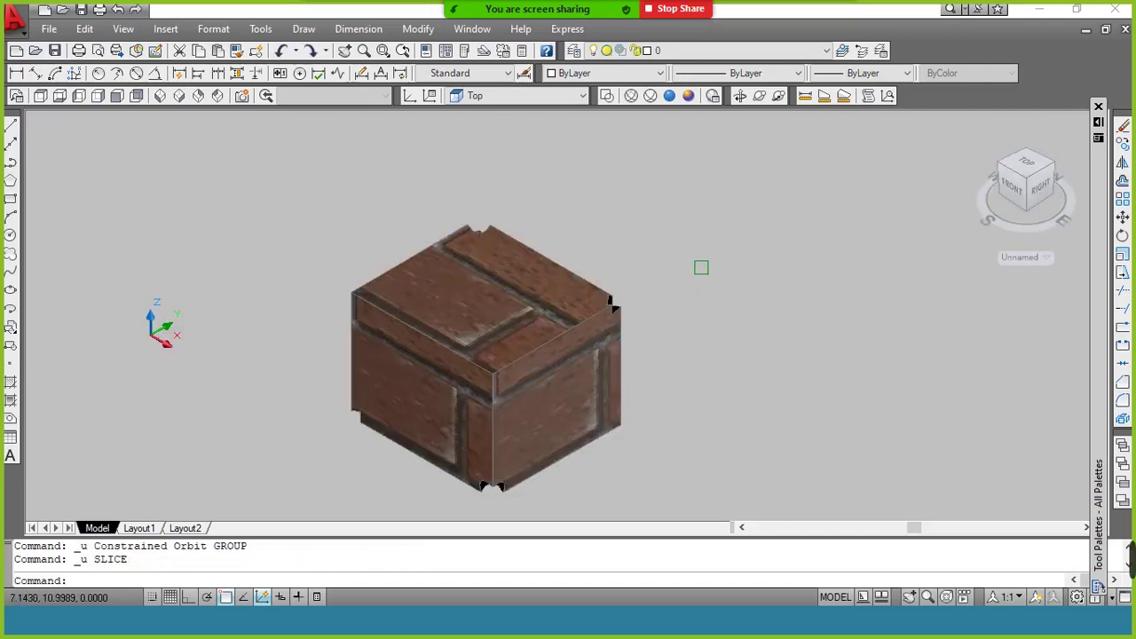
{"action": "key", "text": "ctrl+z"}
{"action": "key", "text": "ctrl+z"}
{"action": "key", "text": "ctrl+z"}
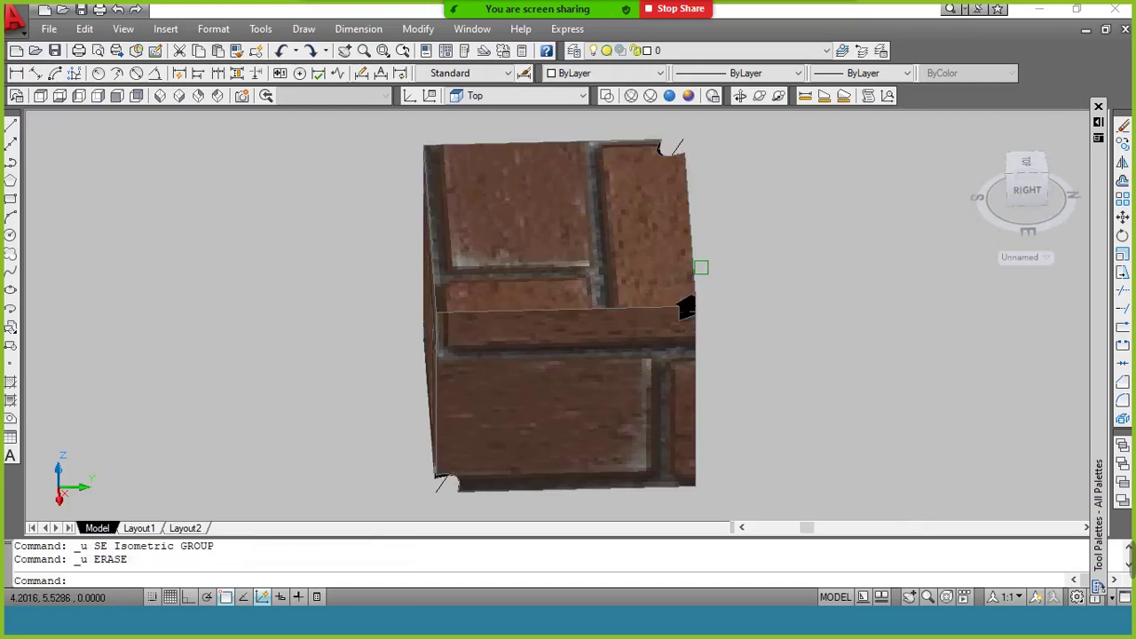
{"action": "key", "text": "ctrl+z"}
{"action": "key", "text": "ctrl+z"}
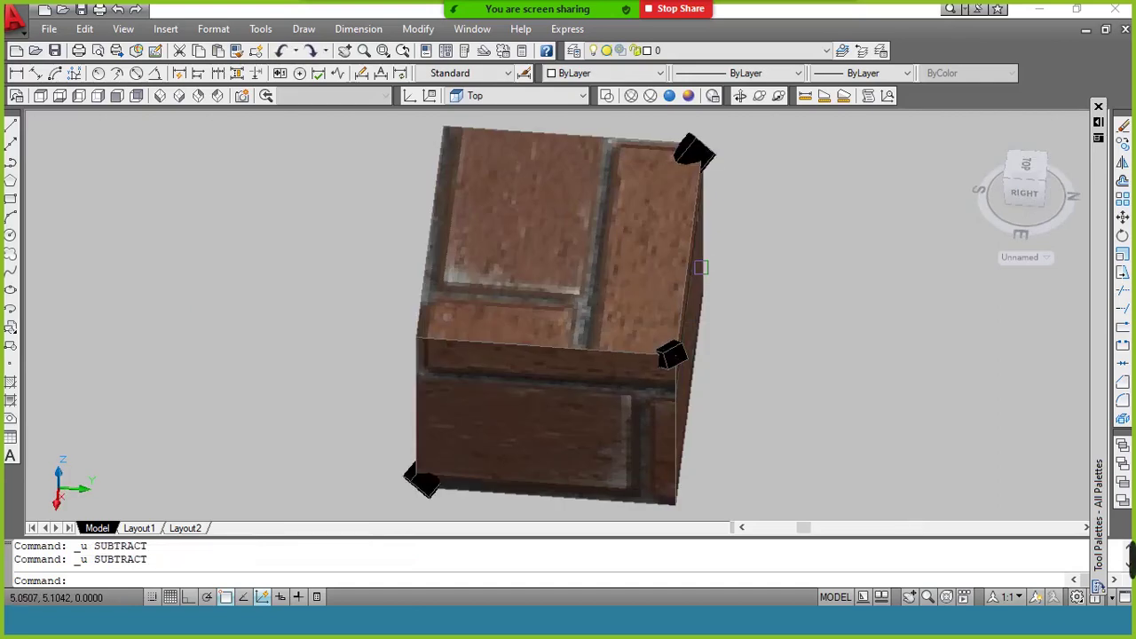
{"action": "key", "text": "ctrl+z"}
{"action": "key", "text": "ctrl+z"}
{"action": "key", "text": "ctrl+z"}
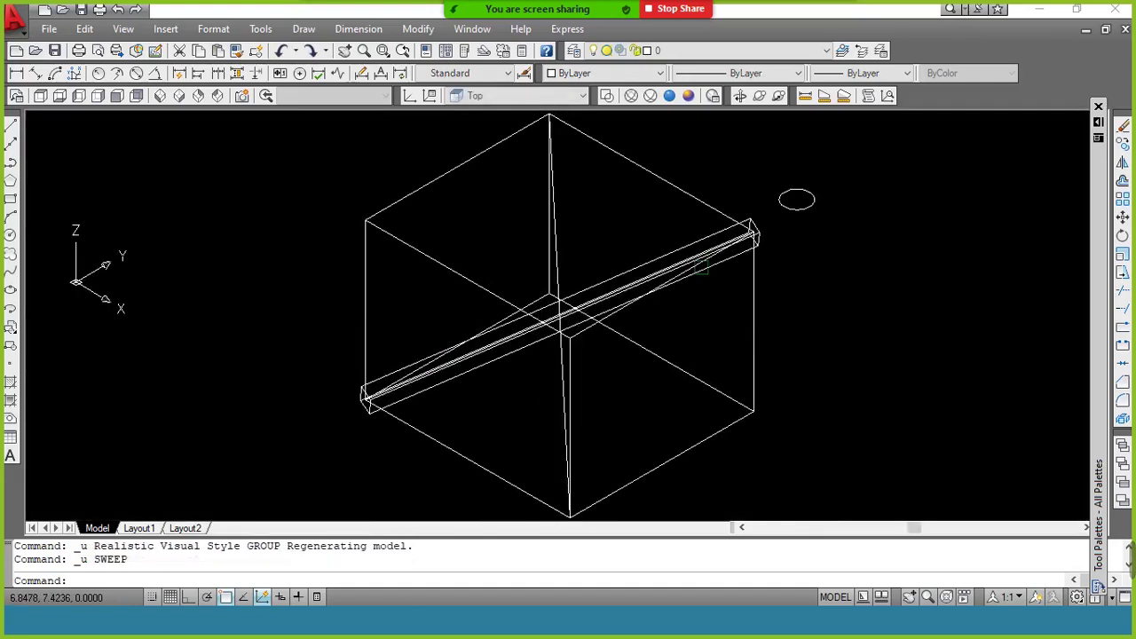
{"action": "key", "text": "ctrl+z"}
{"action": "key", "text": "ctrl+z"}
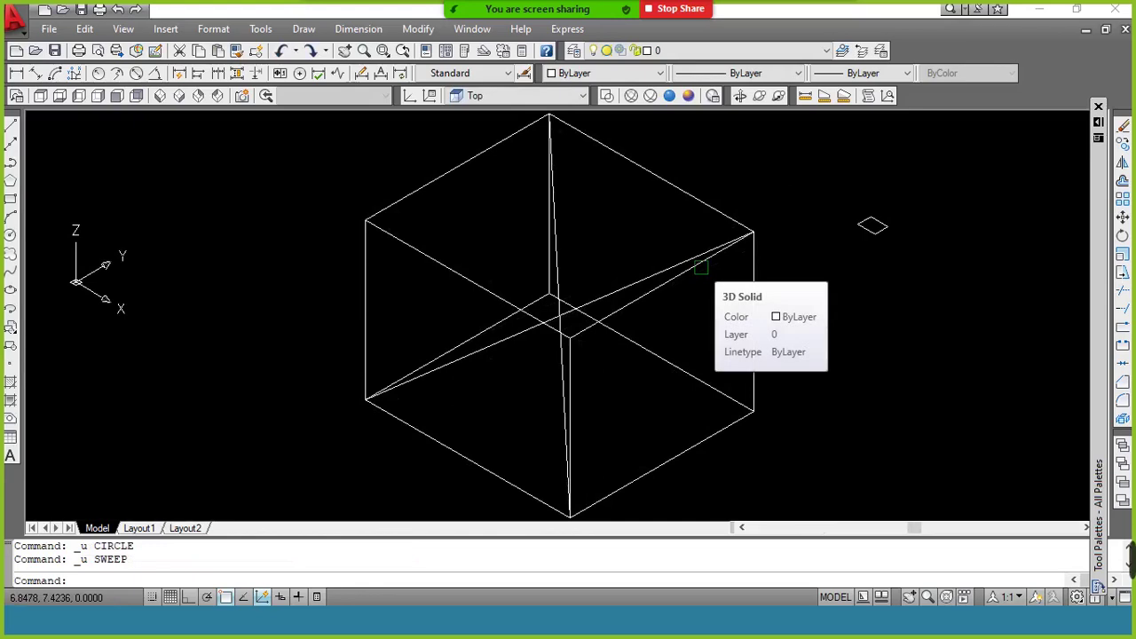
{"action": "key", "text": "ctrl+z"}
{"action": "key", "text": "ctrl+z"}
{"action": "key", "text": "ctrl+z"}
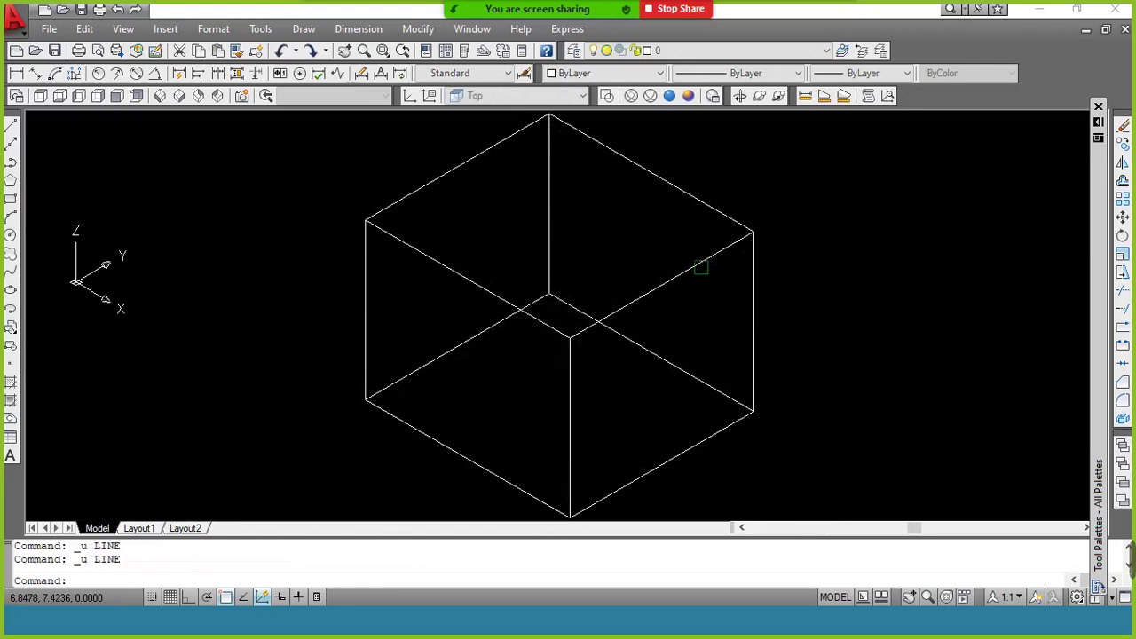
{"action": "key", "text": "ctrl+z"}
Step: Select the restored plain brick box
{"action": "right_click", "coordinate": [701, 258]}
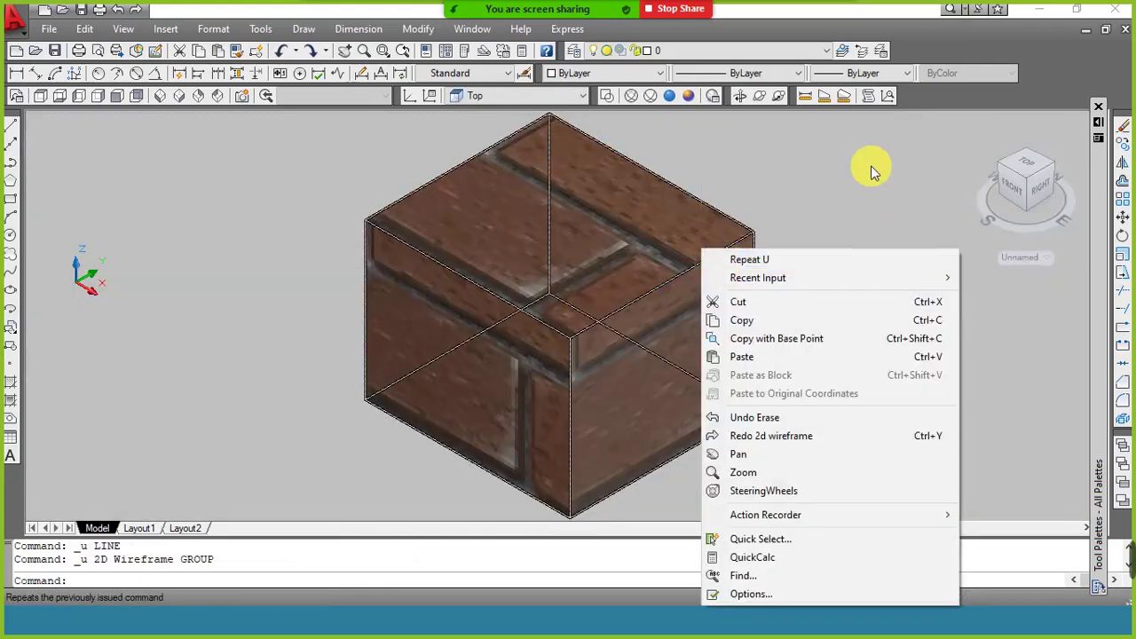
{"action": "key", "text": "Escape"}
{"action": "left_click", "coordinate": [730, 218]}
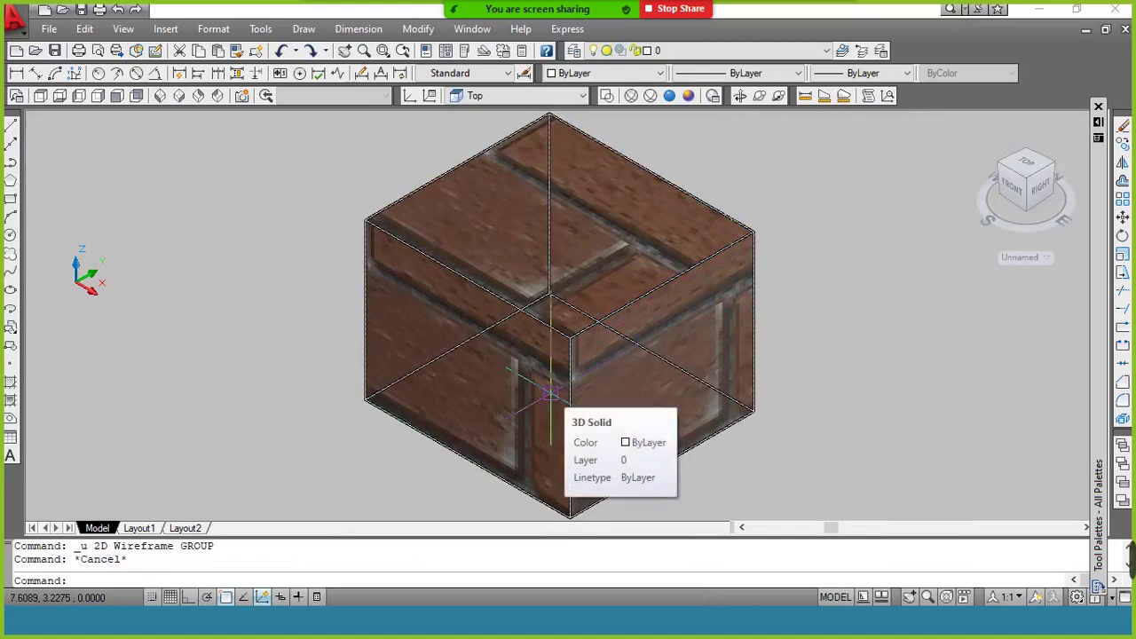
{"action": "type", "text": "di"}
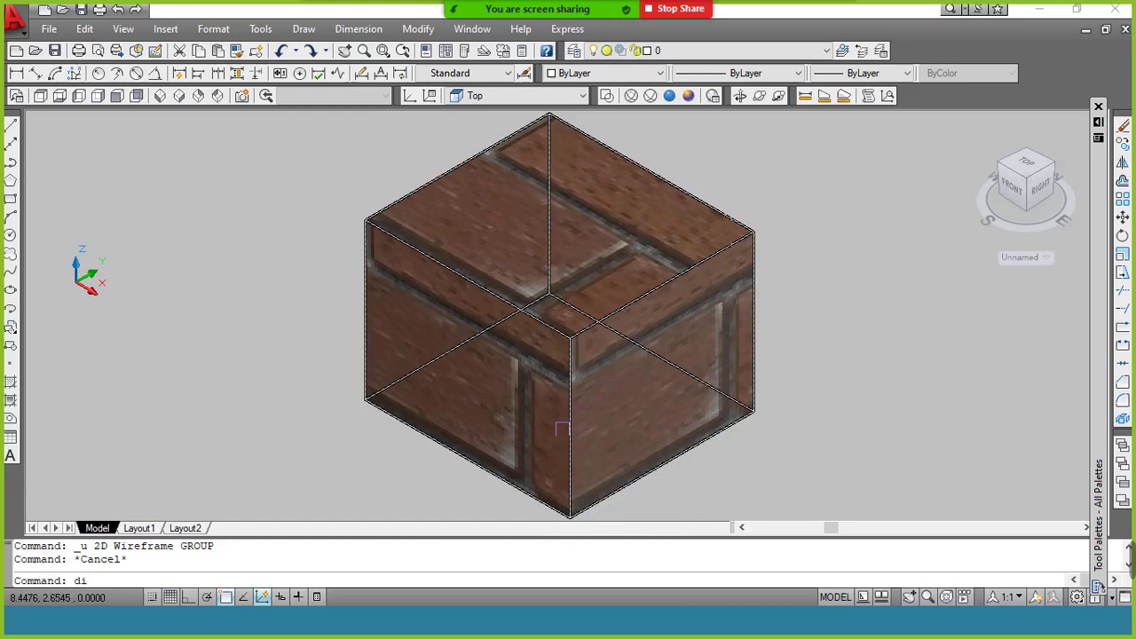
{"action": "key", "text": "Return"}
{"action": "left_click", "coordinate": [569, 429]}
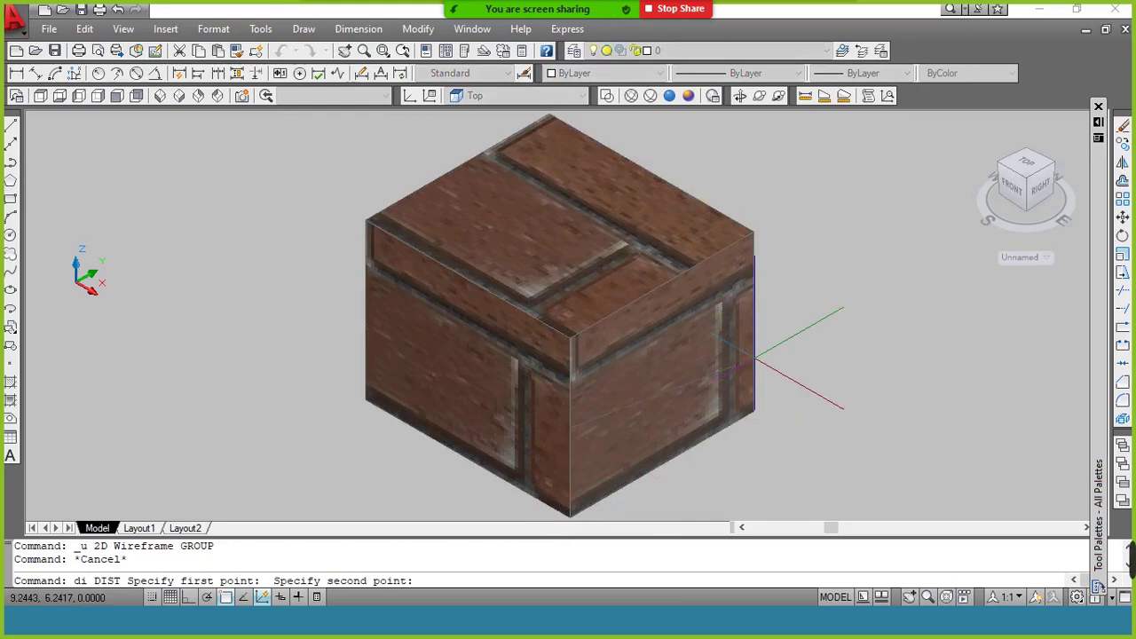
{"action": "left_click", "coordinate": [756, 318]}
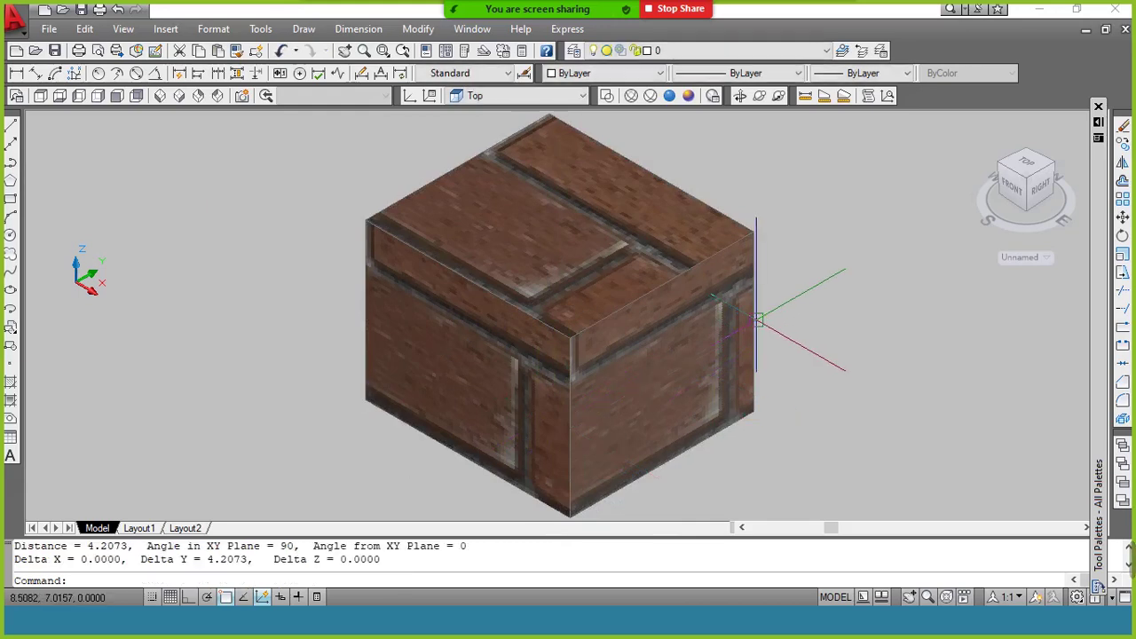
{"action": "left_click", "coordinate": [413, 30]}
{"action": "mouse_move", "coordinate": [448, 500]}
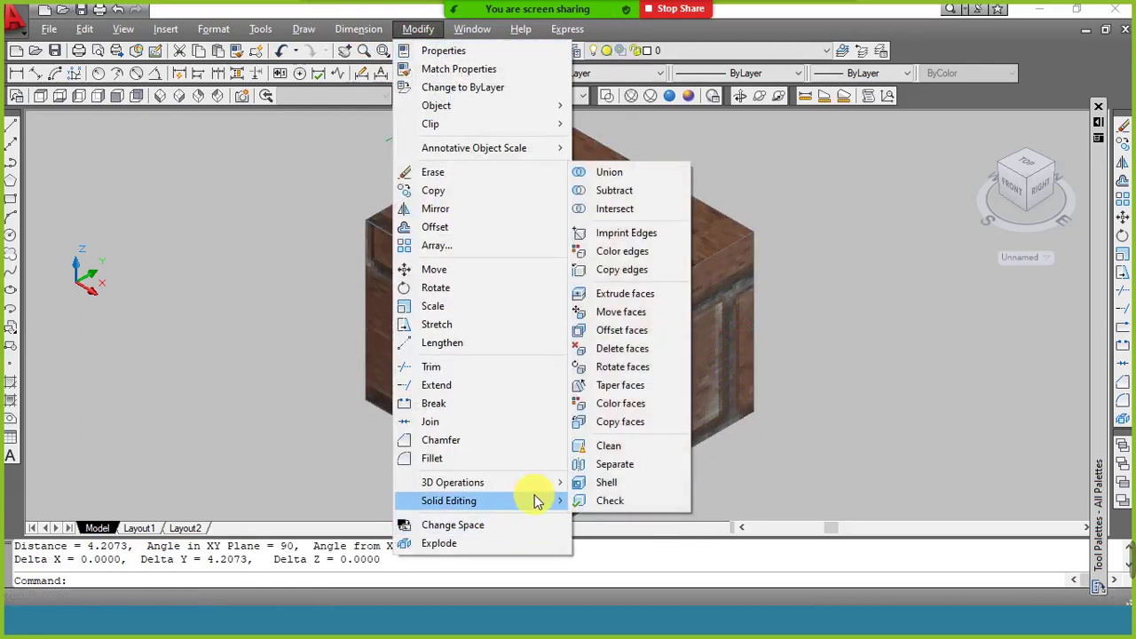
{"action": "left_click", "coordinate": [652, 298]}
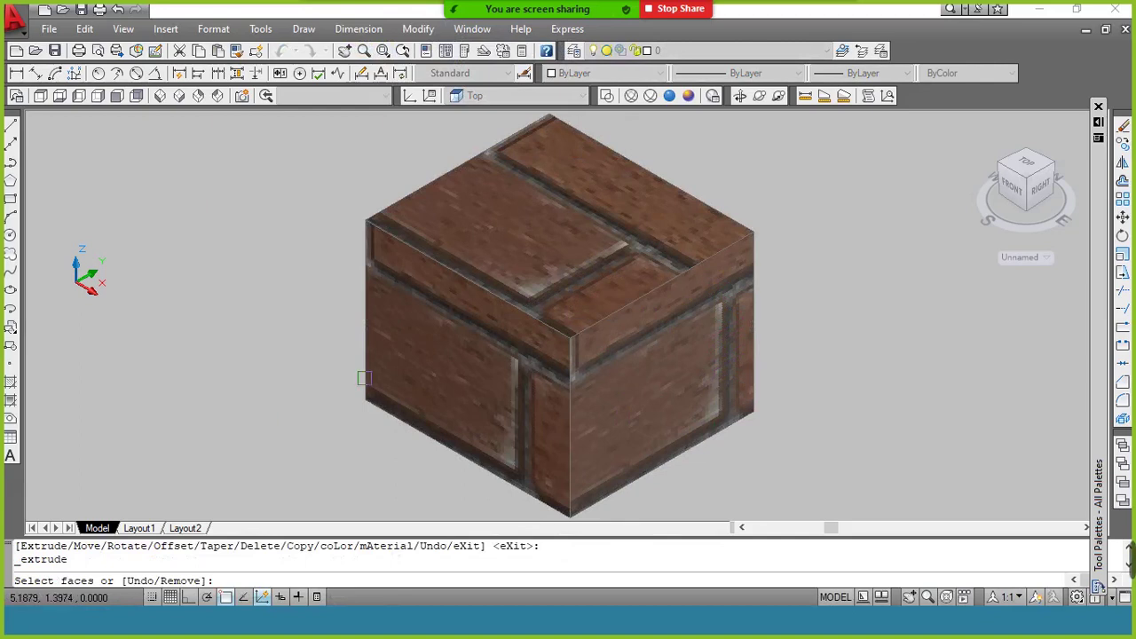
{"action": "left_click", "coordinate": [483, 366]}
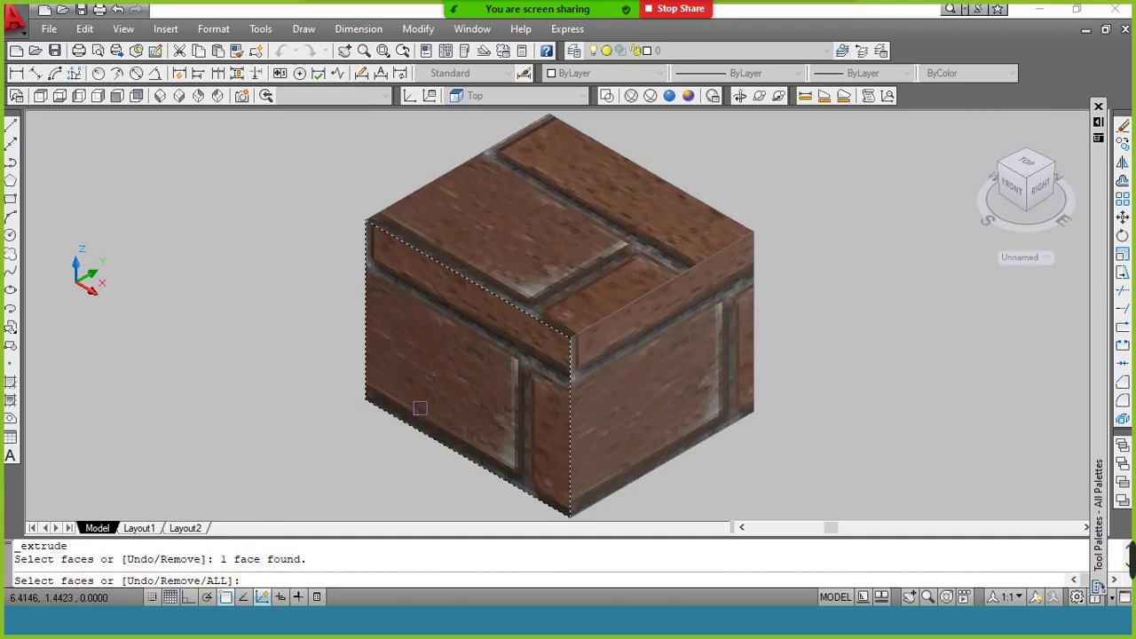
{"action": "key", "text": "Return"}
{"action": "type", "text": "4"}
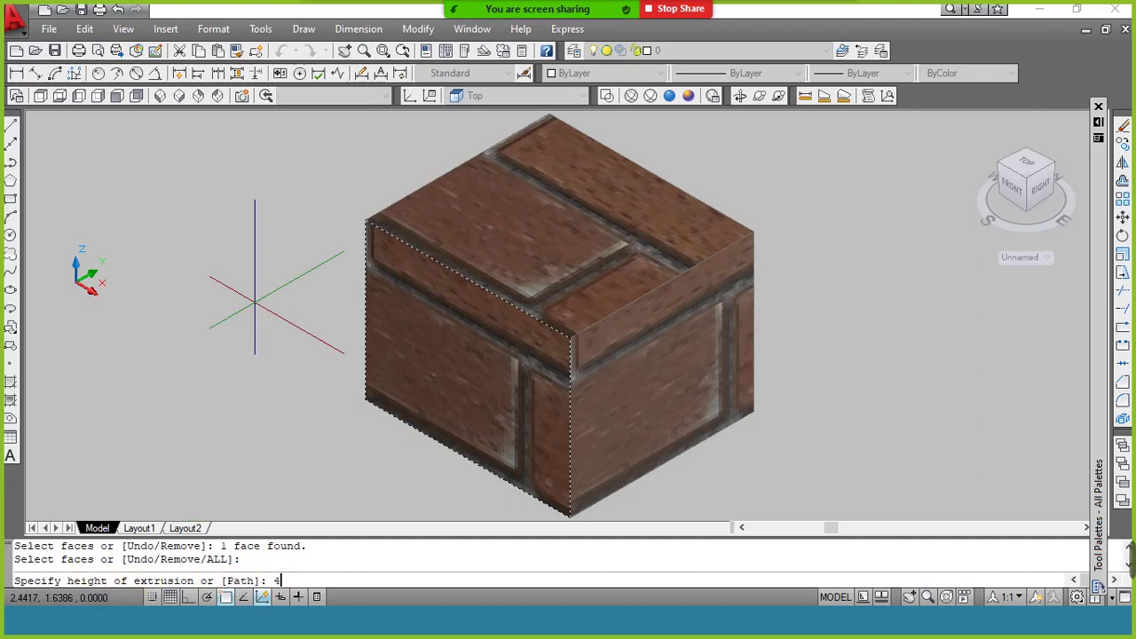
{"action": "key", "text": "Return"}
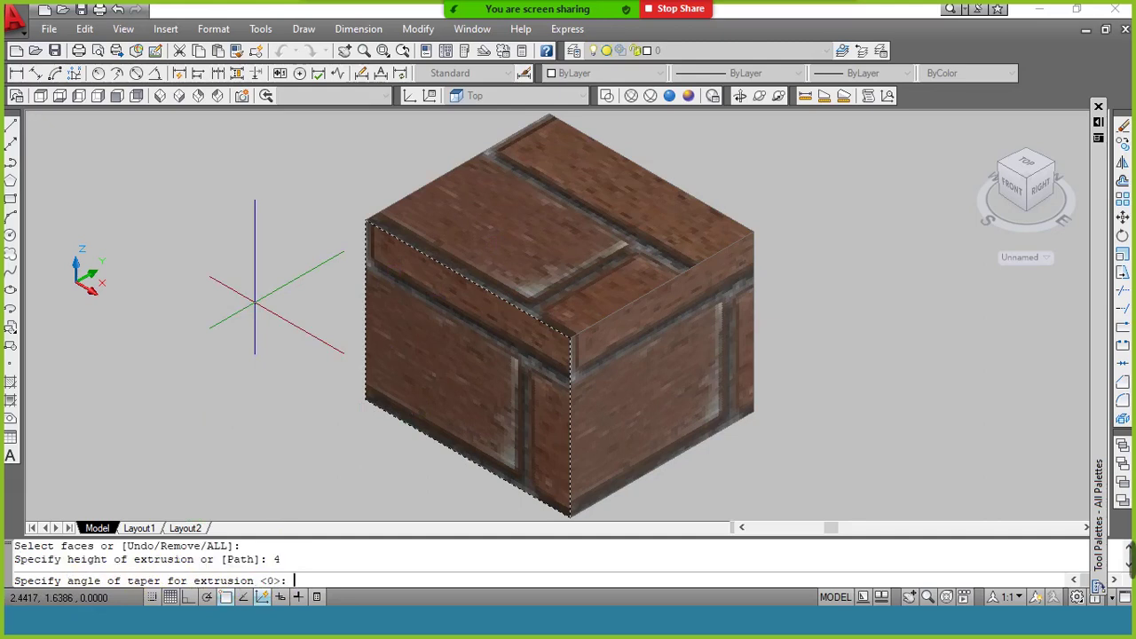
{"action": "key", "text": "Return"}
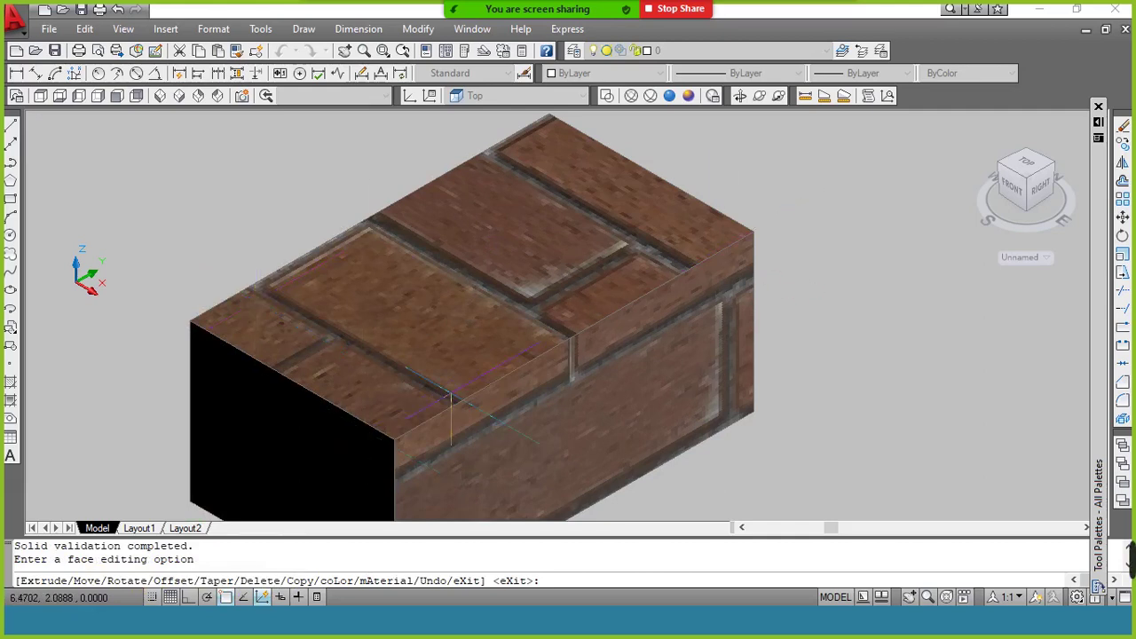
{"action": "type", "text": "u"}
{"action": "key", "text": "Return"}
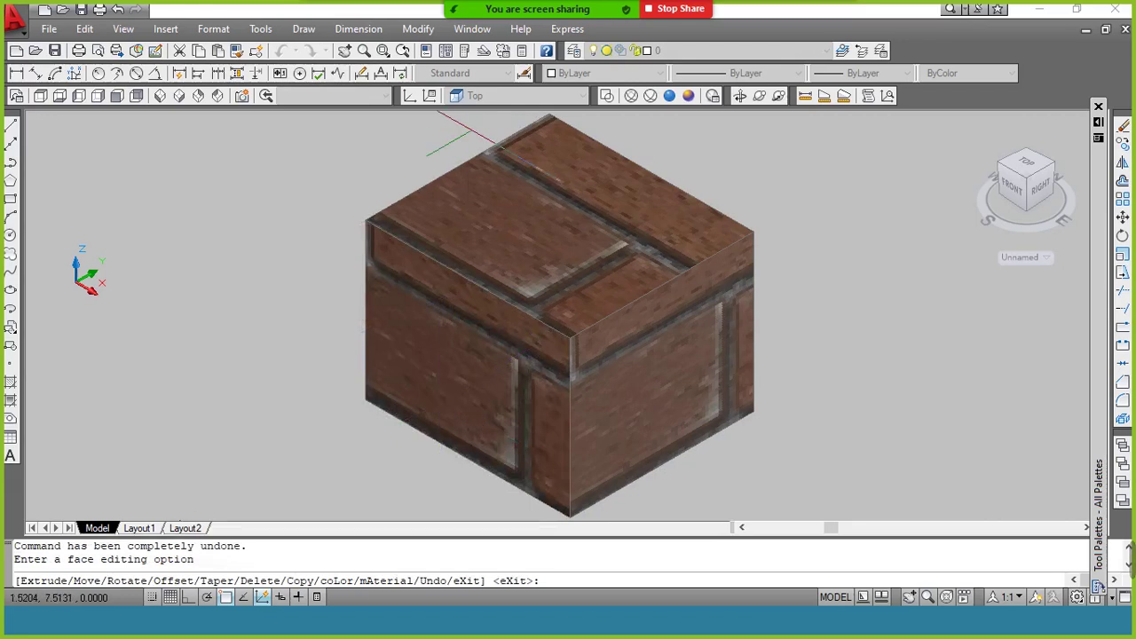
{"action": "left_click", "coordinate": [426, 30]}
{"action": "mouse_move", "coordinate": [449, 501]}
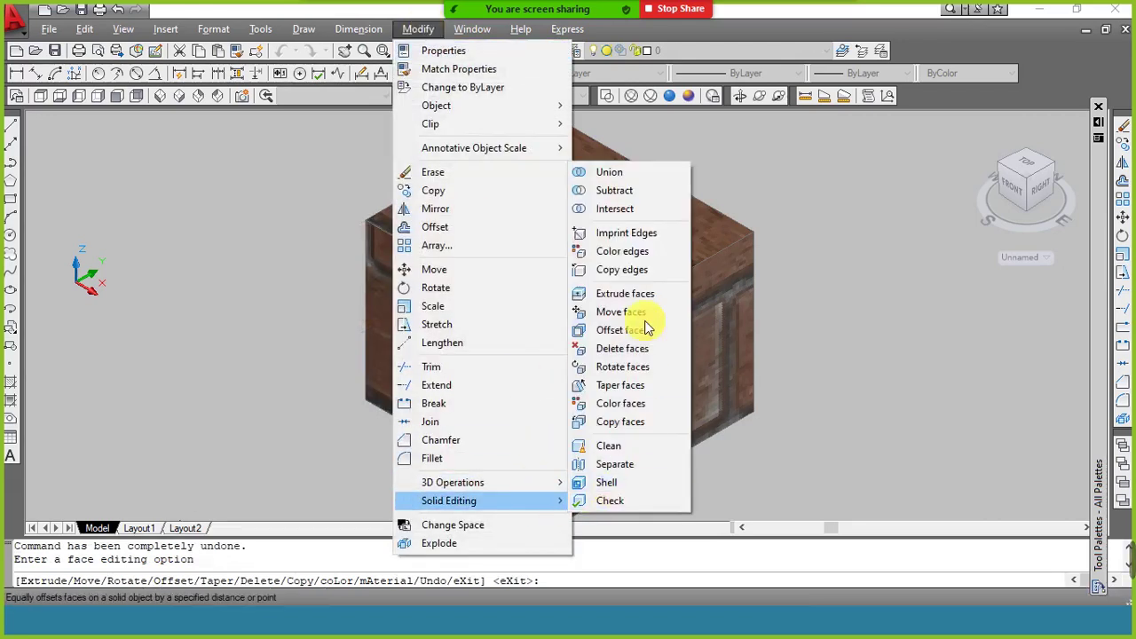
Step: Extrude the front-left face 4 units with a .5 taper, then show 2D Wireframe
{"action": "left_click", "coordinate": [466, 353]}
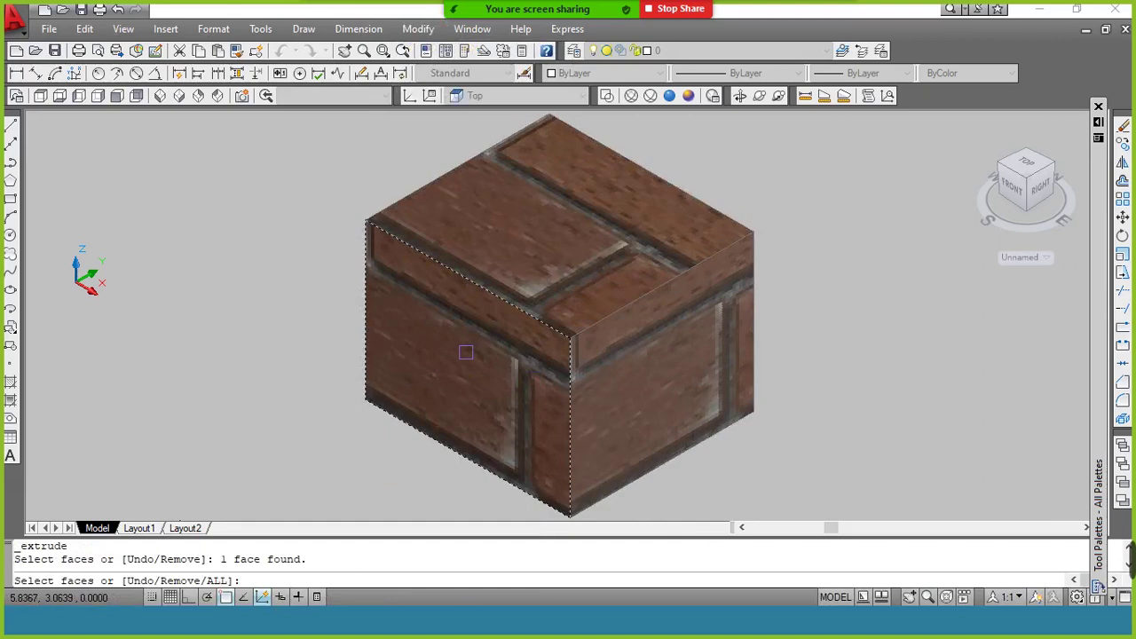
{"action": "key", "text": "Return"}
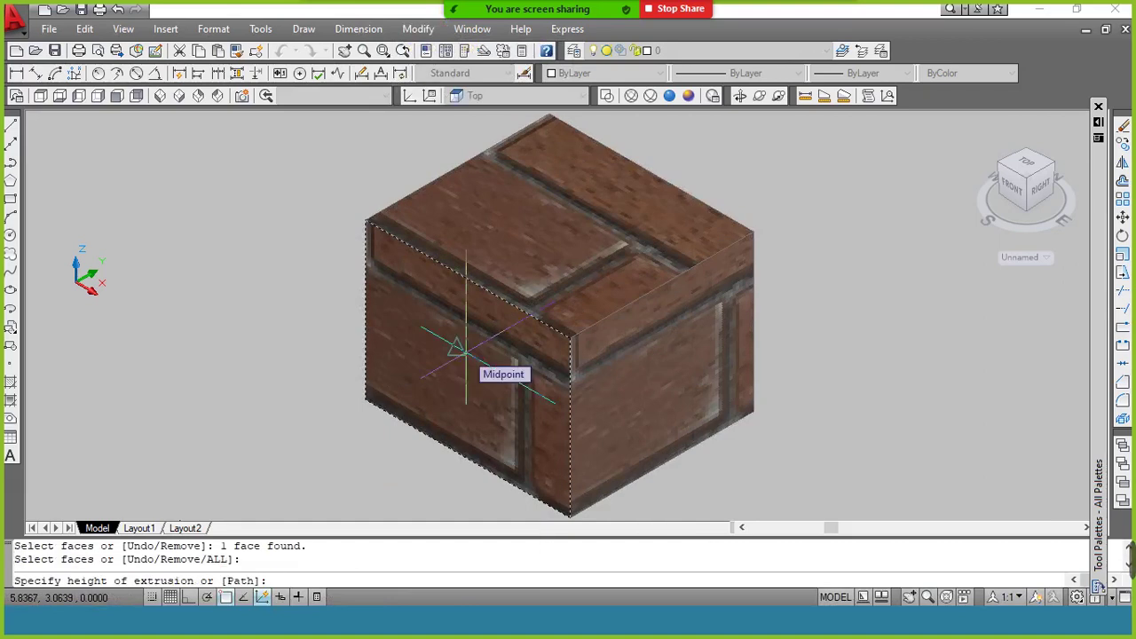
{"action": "type", "text": "4"}
{"action": "key", "text": "Return"}
{"action": "type", "text": ".5"}
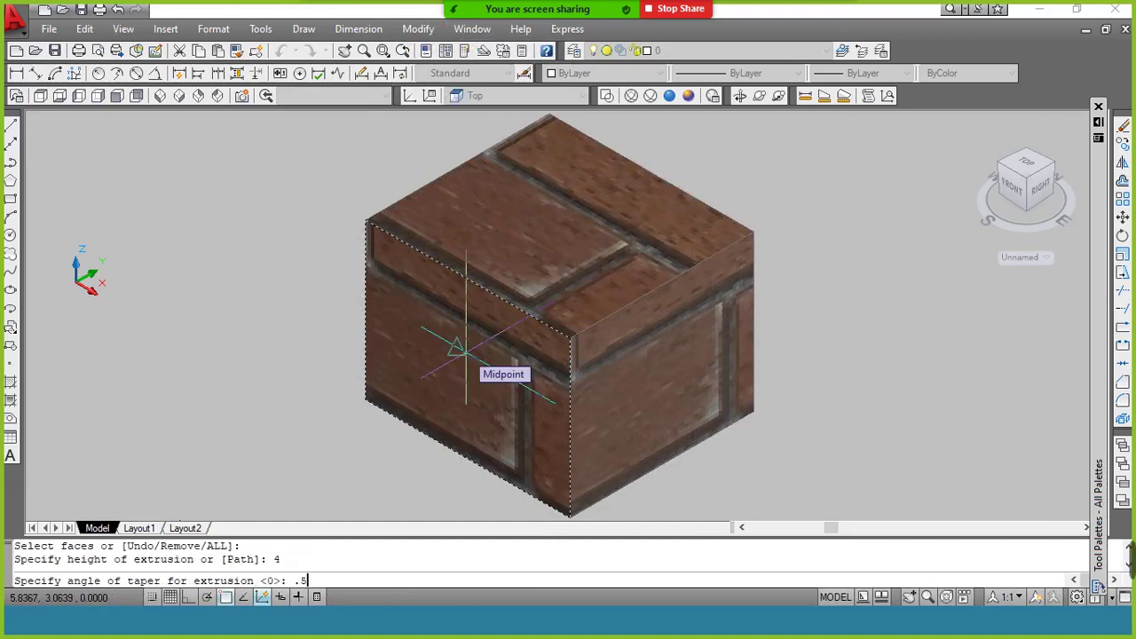
{"action": "key", "text": "Return"}
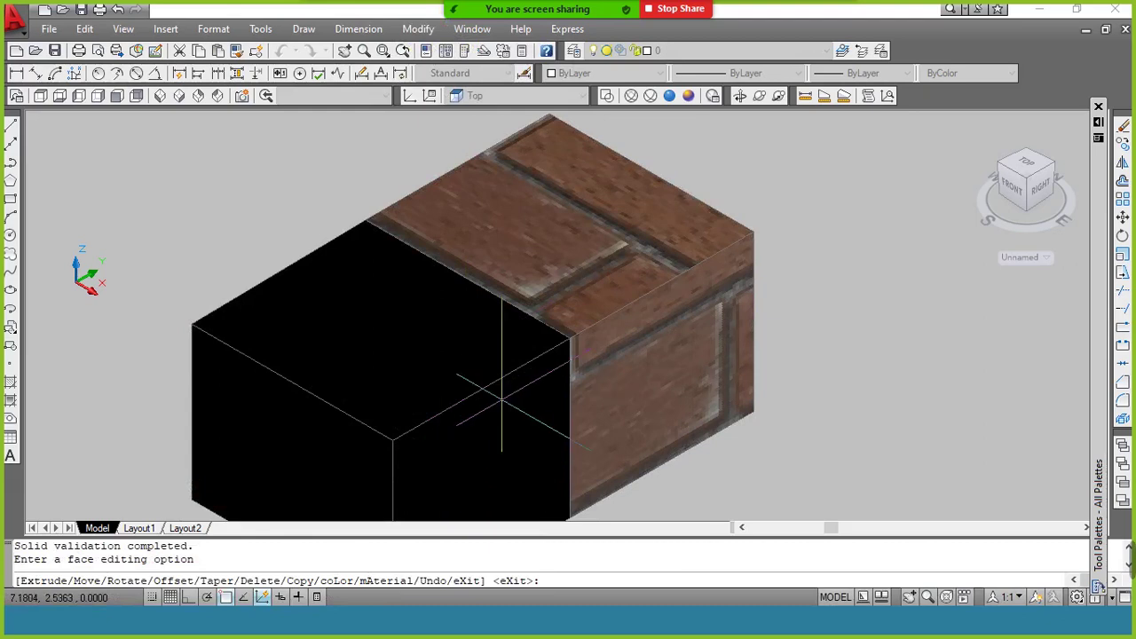
{"action": "key", "text": "Return"}
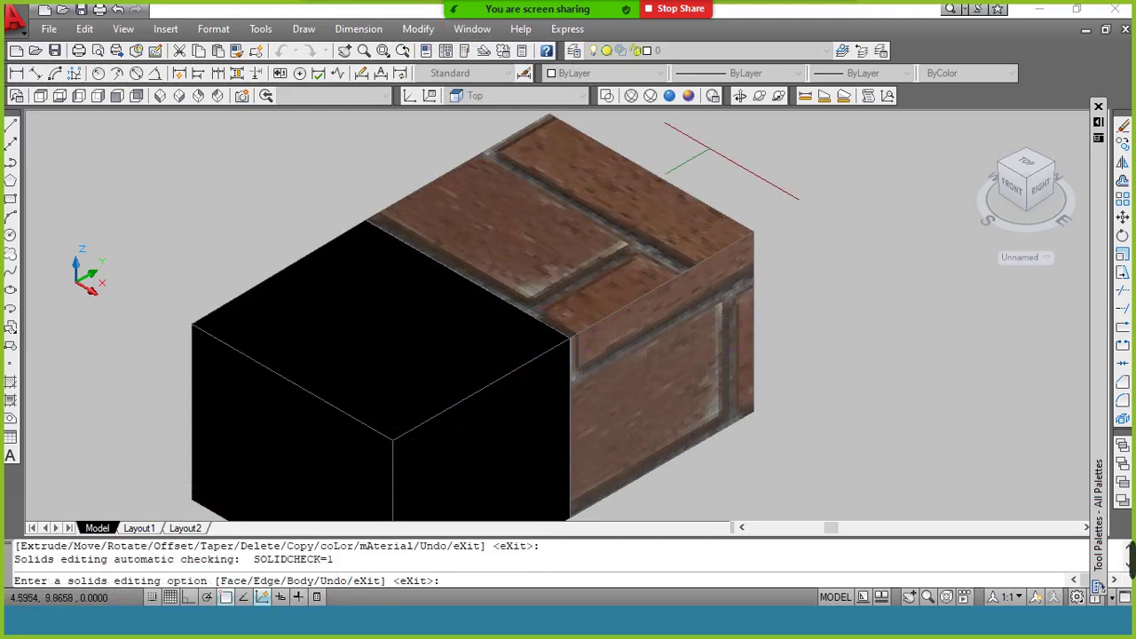
{"action": "left_click", "coordinate": [606, 96]}
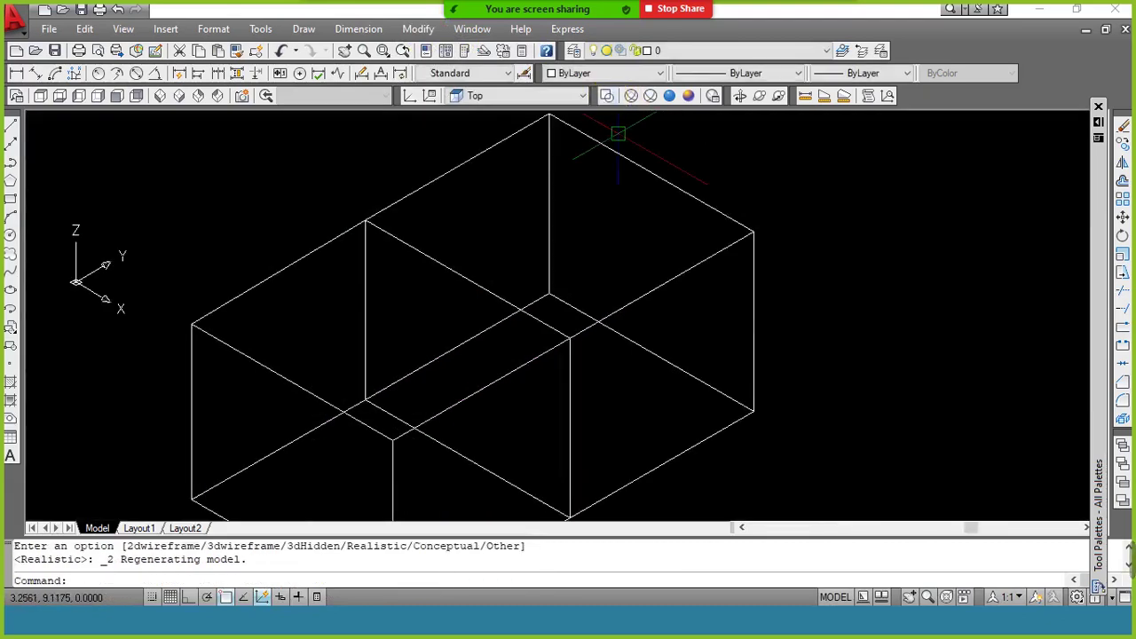
{"action": "key", "text": "Escape"}
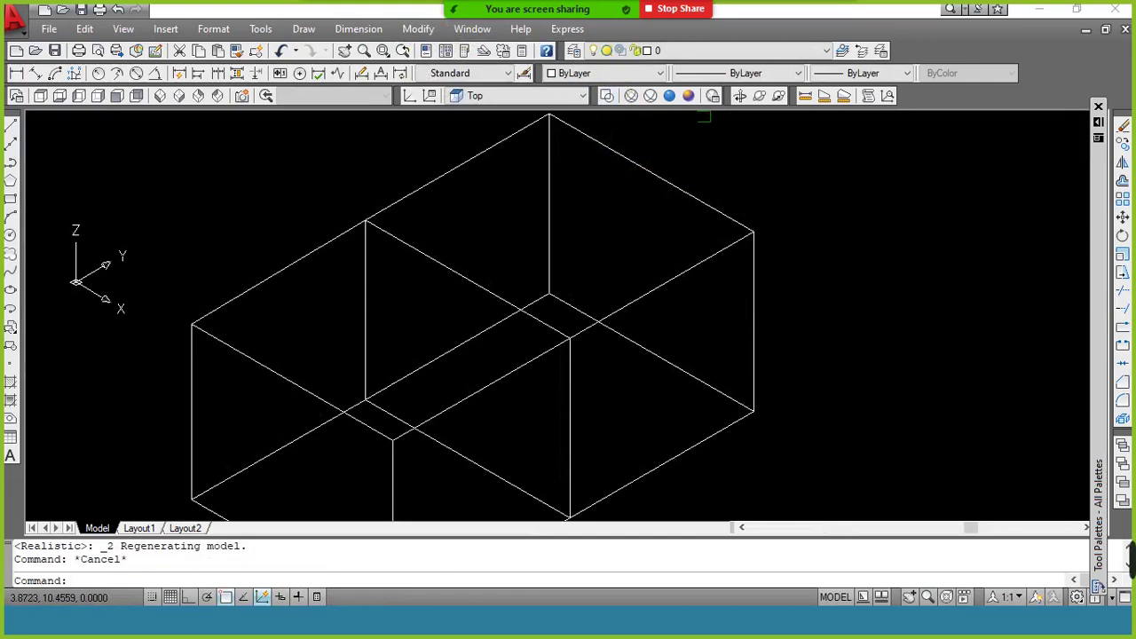
{"action": "left_click", "coordinate": [670, 97]}
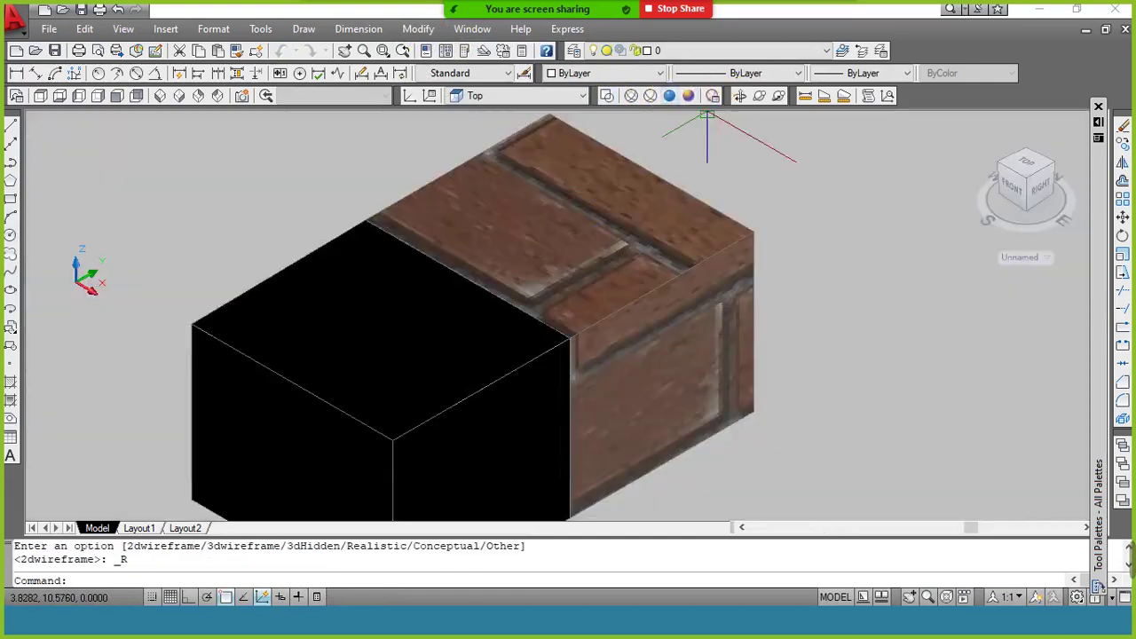
{"action": "type", "text": "di"}
{"action": "key", "text": "Return"}
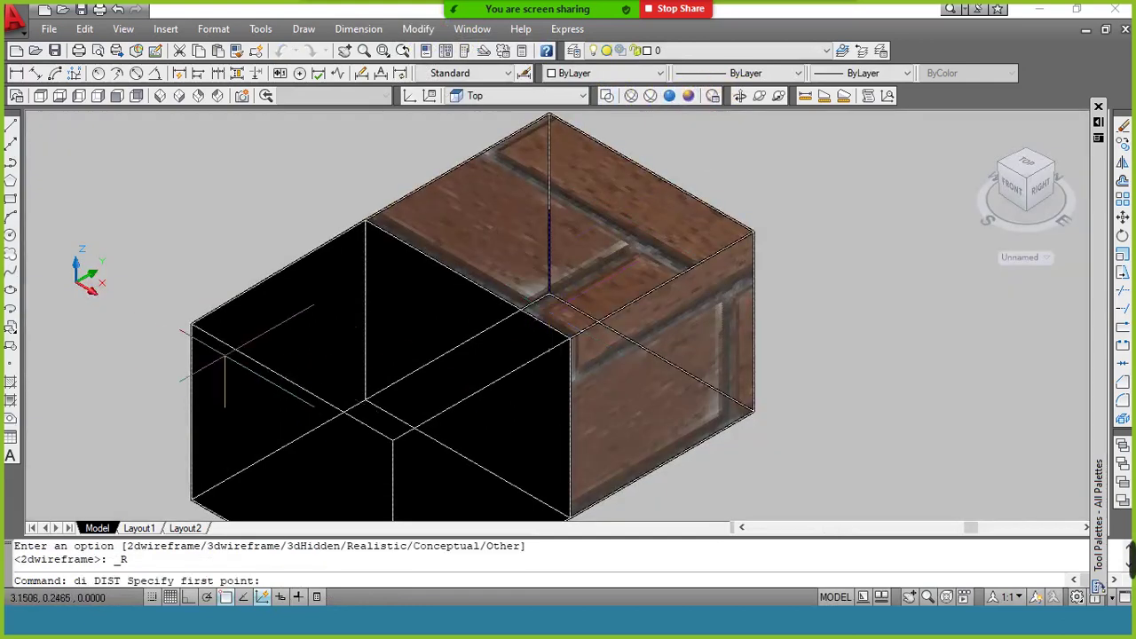
{"action": "left_click", "coordinate": [192, 325]}
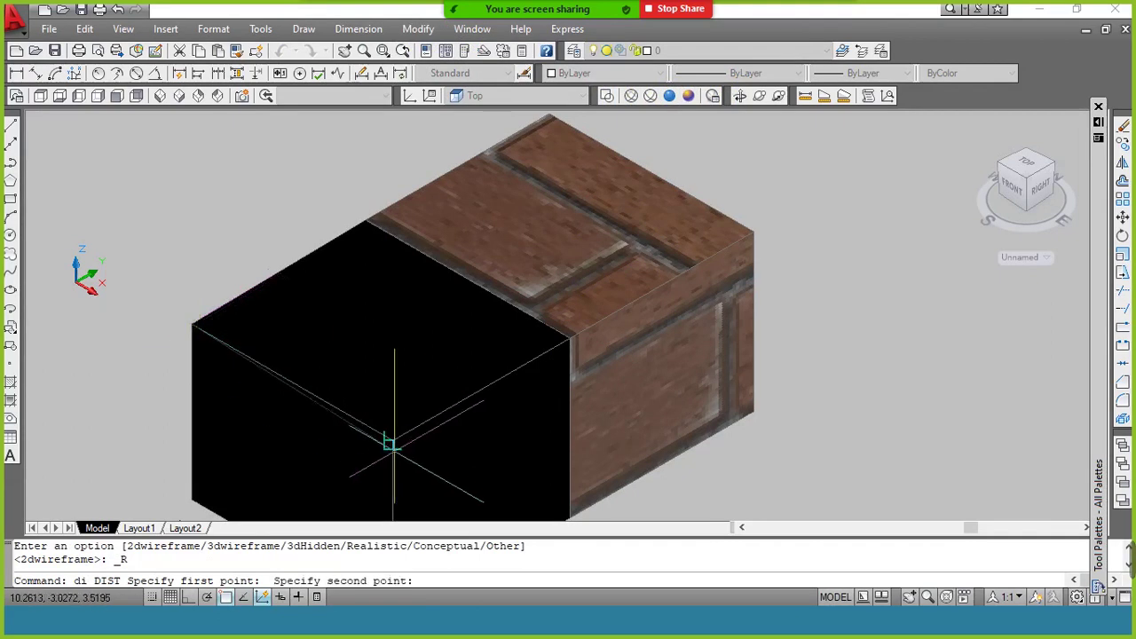
{"action": "left_click", "coordinate": [396, 447]}
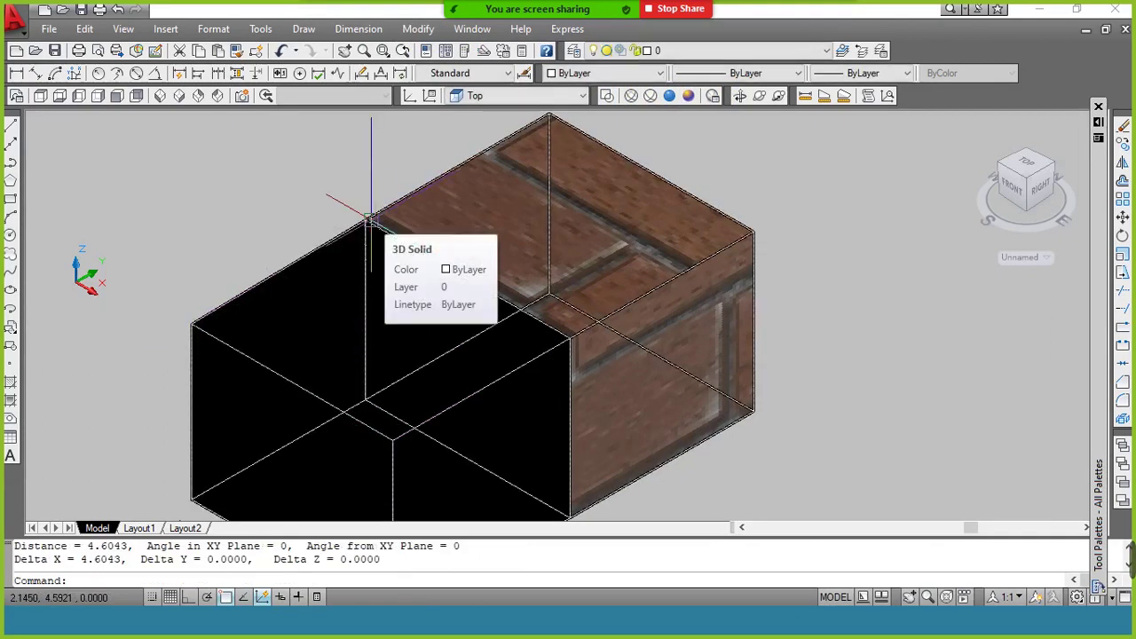
{"action": "key", "text": "Return"}
{"action": "left_click", "coordinate": [550, 116]}
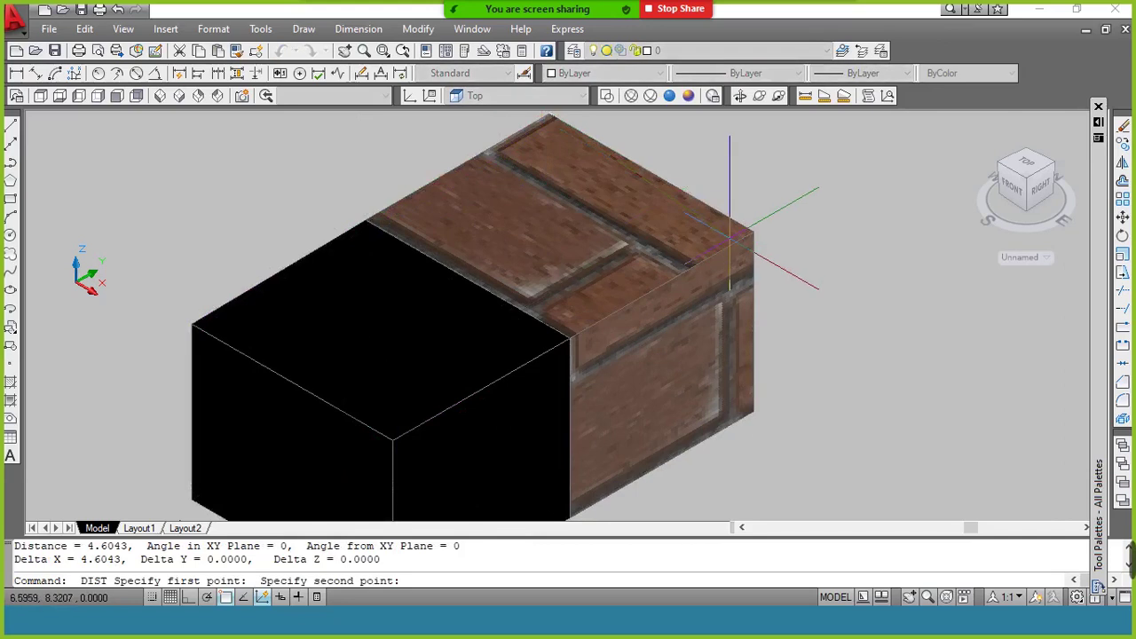
{"action": "left_click", "coordinate": [750, 233]}
{"action": "key", "text": "Return"}
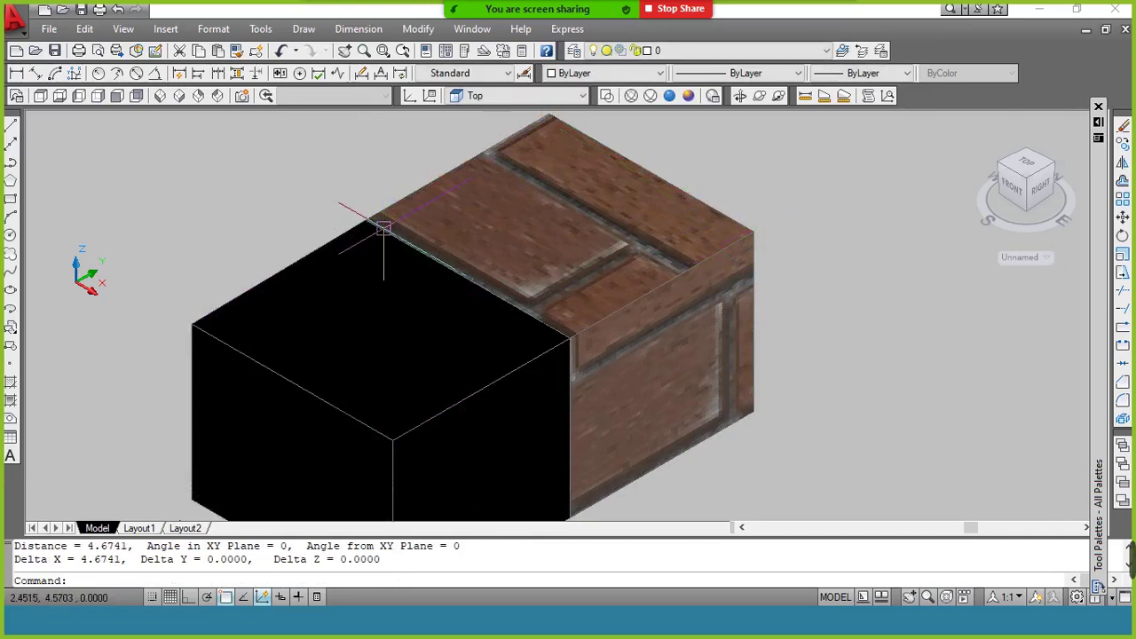
{"action": "left_click", "coordinate": [369, 222]}
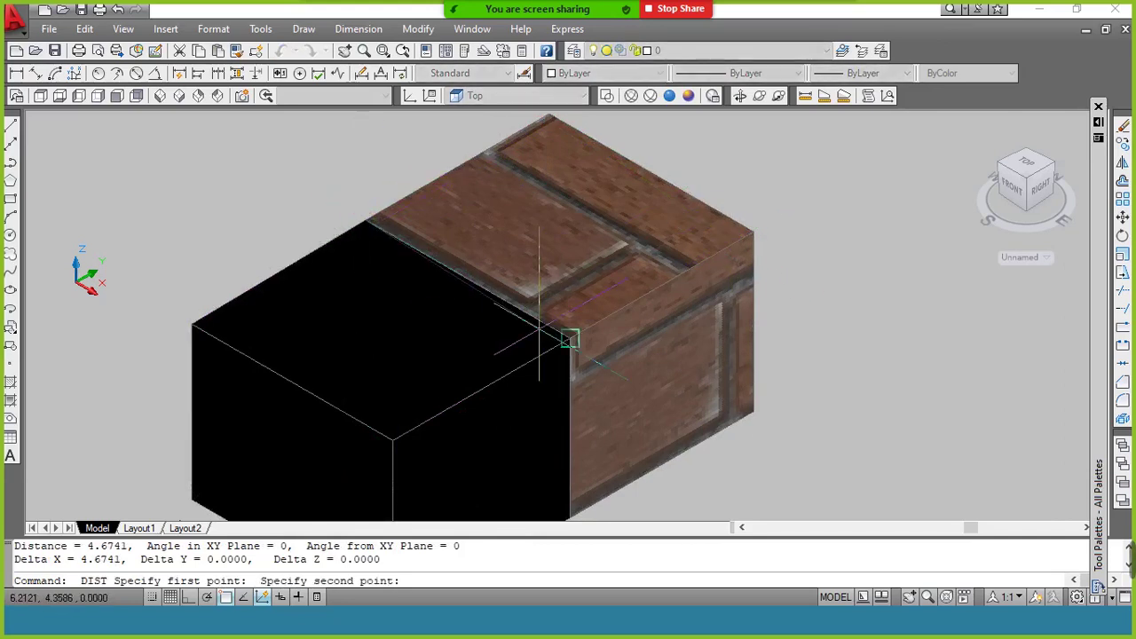
{"action": "left_click", "coordinate": [569, 338]}
{"action": "key", "text": "Return"}
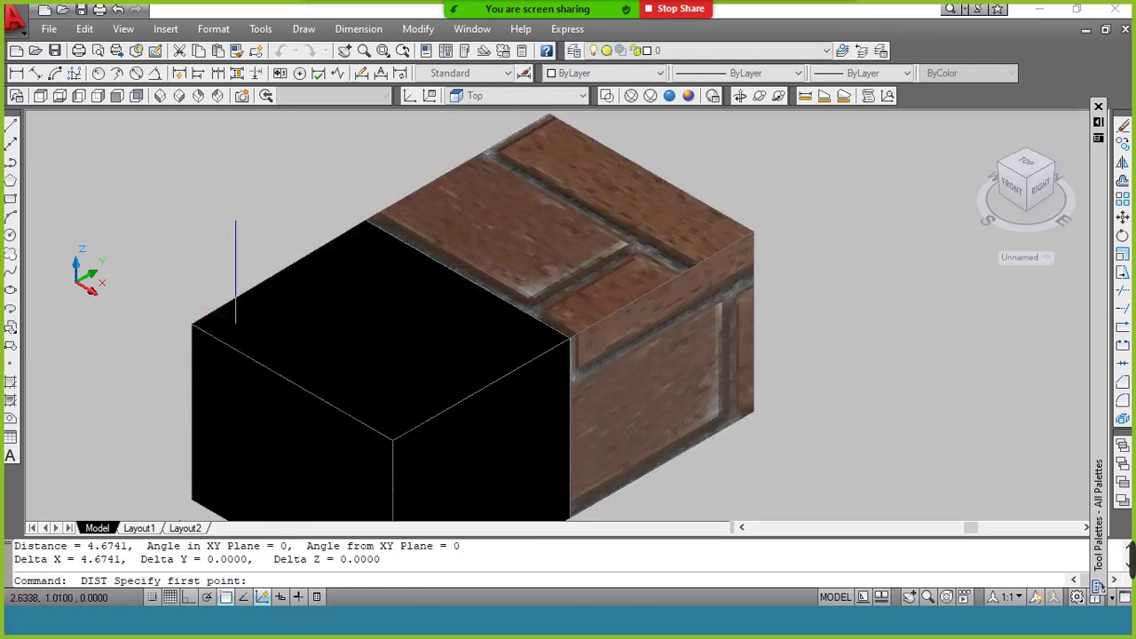
{"action": "left_click", "coordinate": [197, 330]}
{"action": "left_click", "coordinate": [389, 438]}
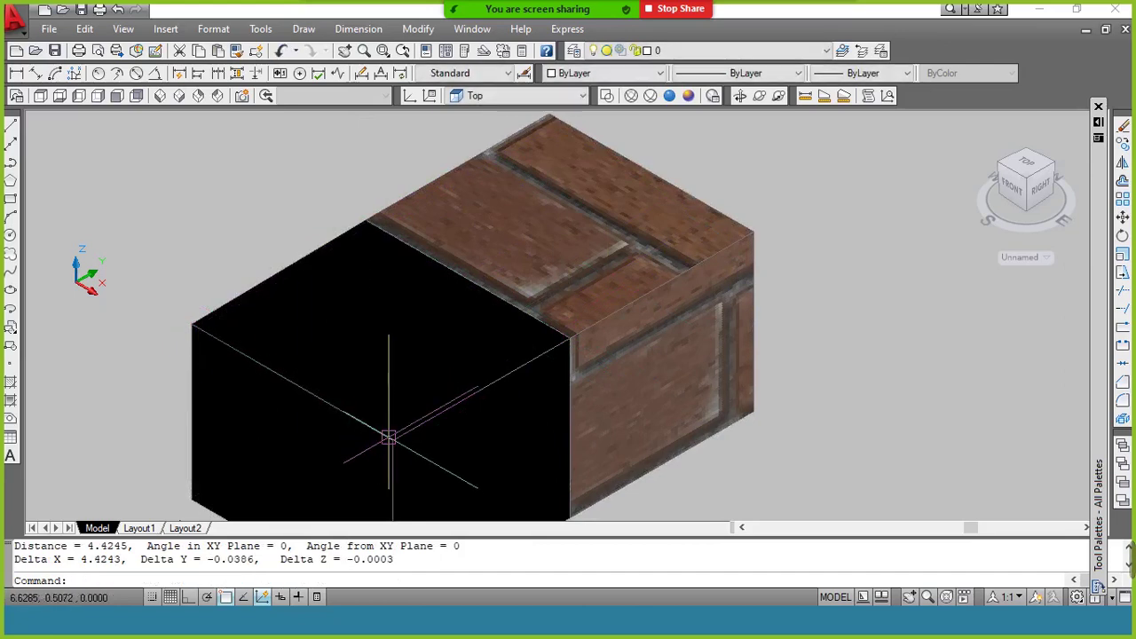
{"action": "left_click", "coordinate": [389, 437]}
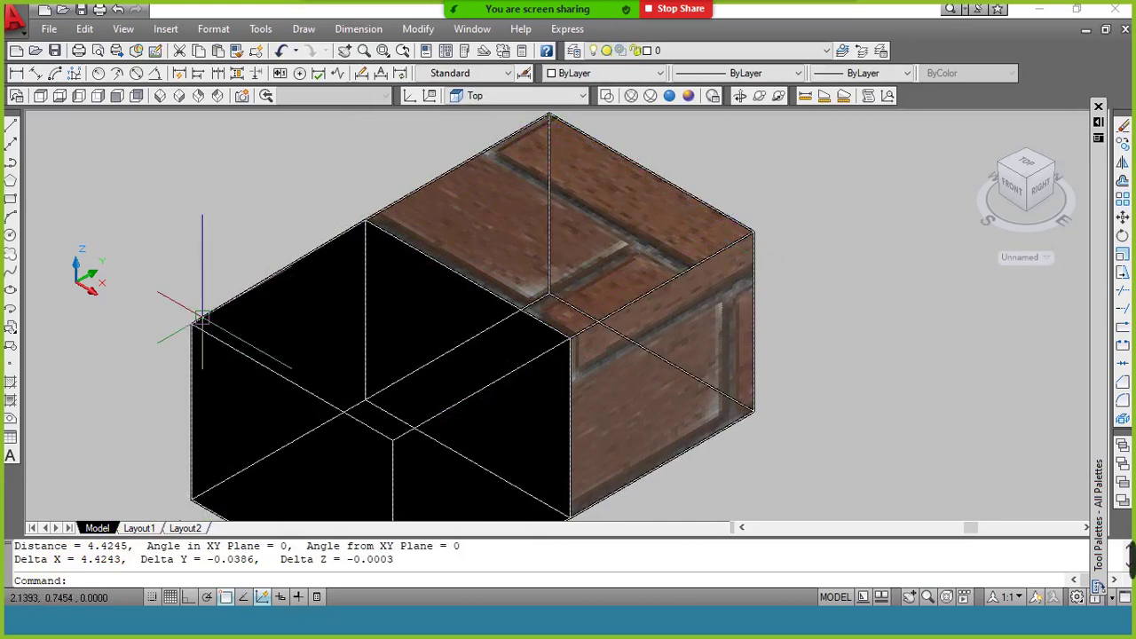
{"action": "key", "text": "ctrl+z"}
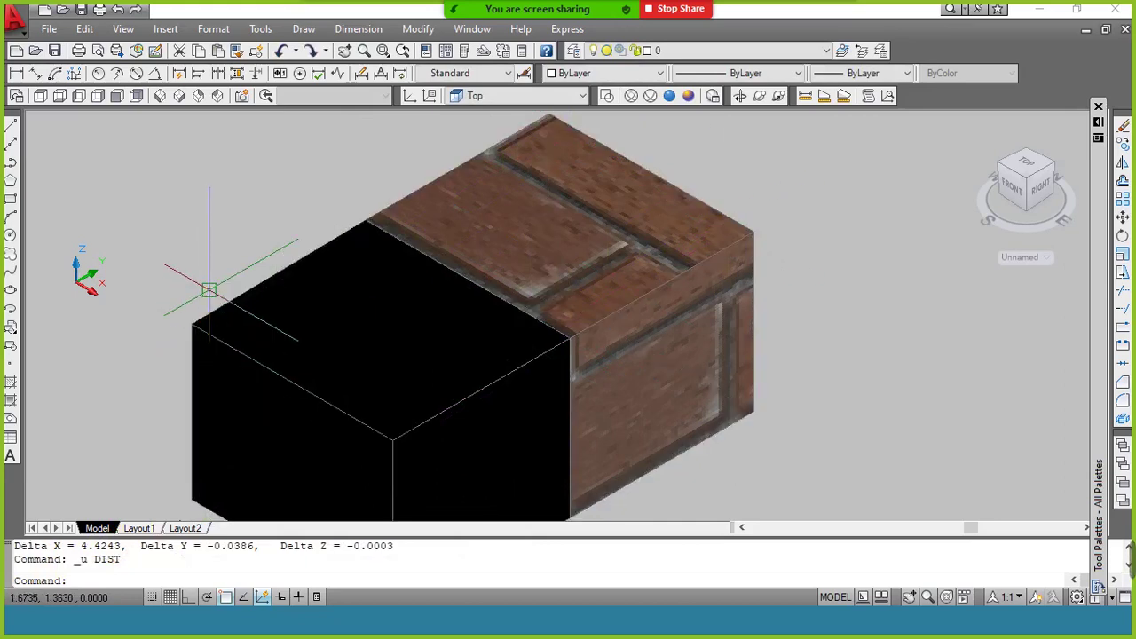
{"action": "key", "text": "ctrl+z"}
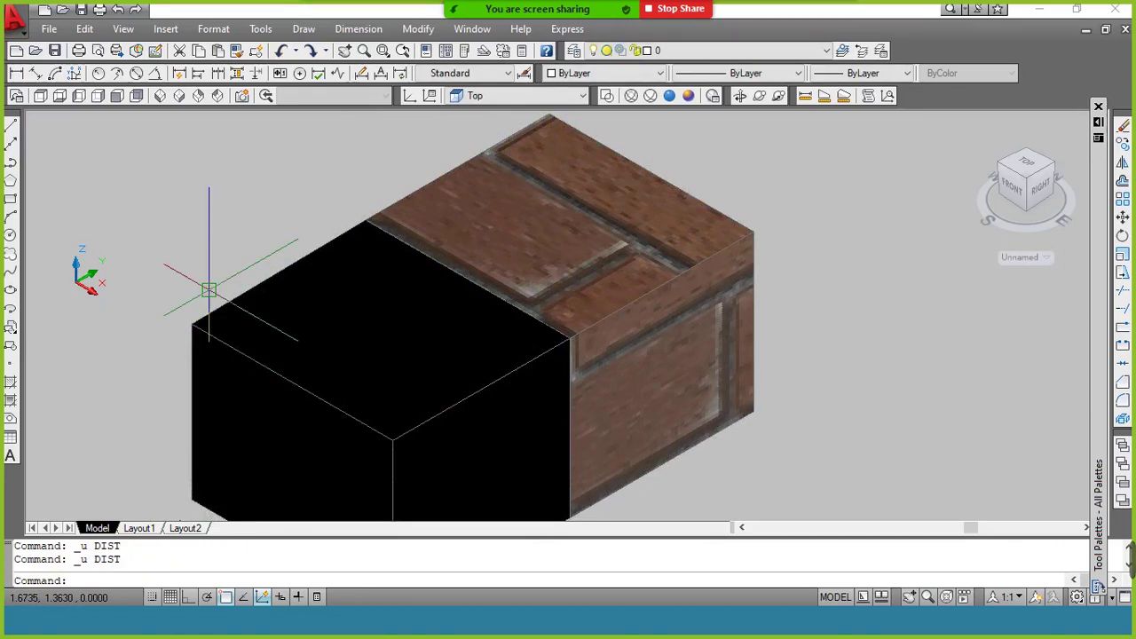
{"action": "key", "text": "ctrl+z"}
Step: Extrude the cube's front-left face with height 4 and taper 2
{"action": "key", "text": "ctrl+z"}
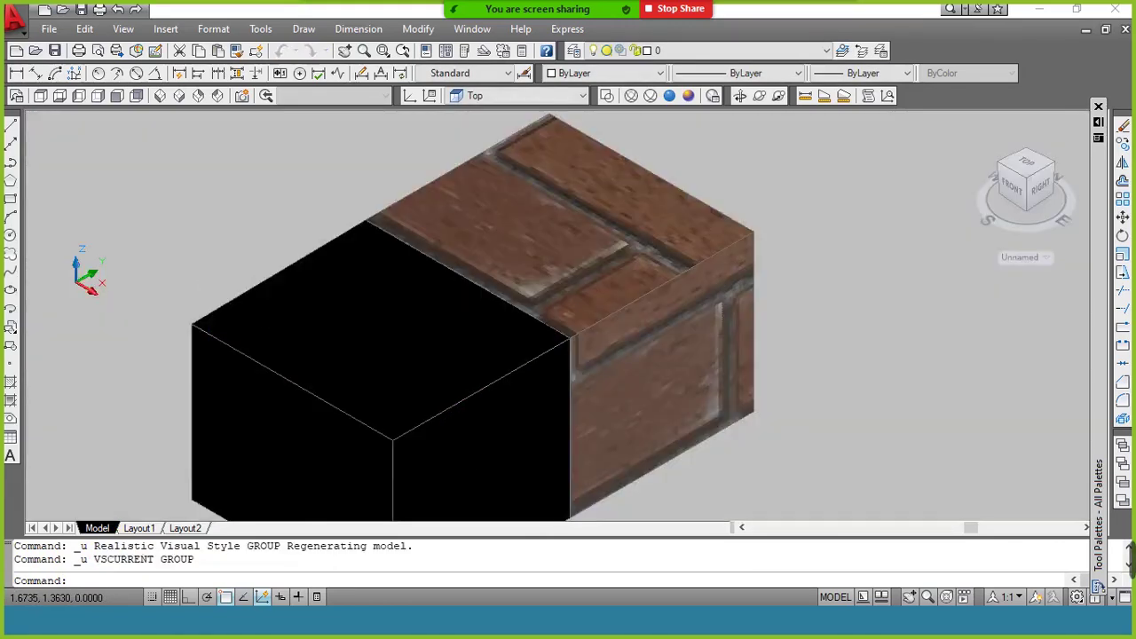
{"action": "key", "text": "ctrl+z"}
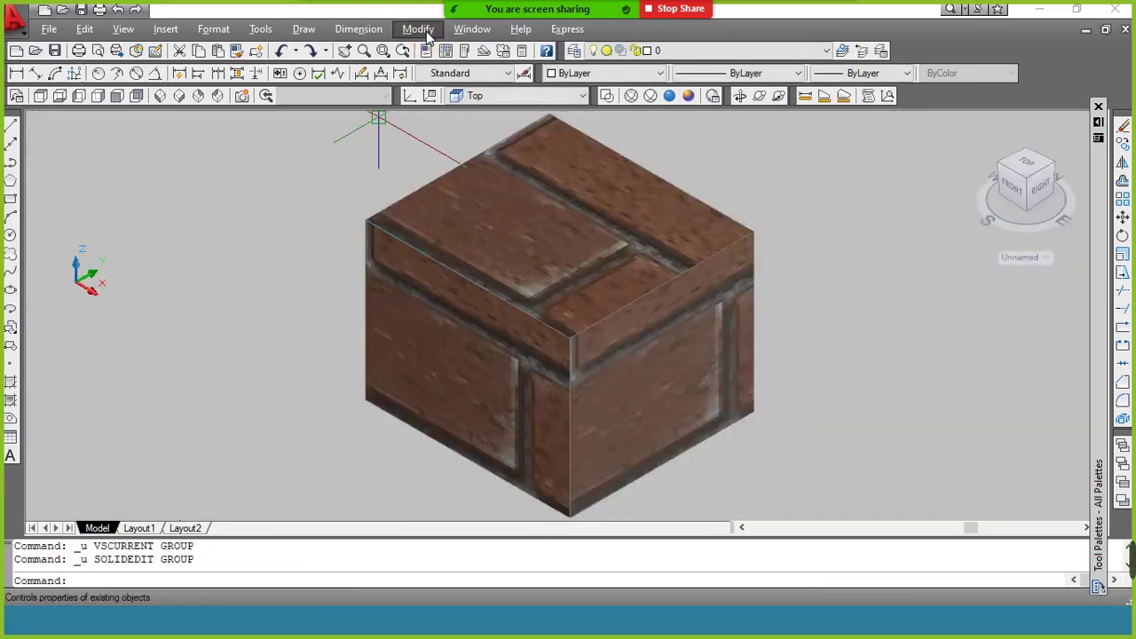
{"action": "left_click", "coordinate": [419, 29]}
{"action": "mouse_move", "coordinate": [449, 501]}
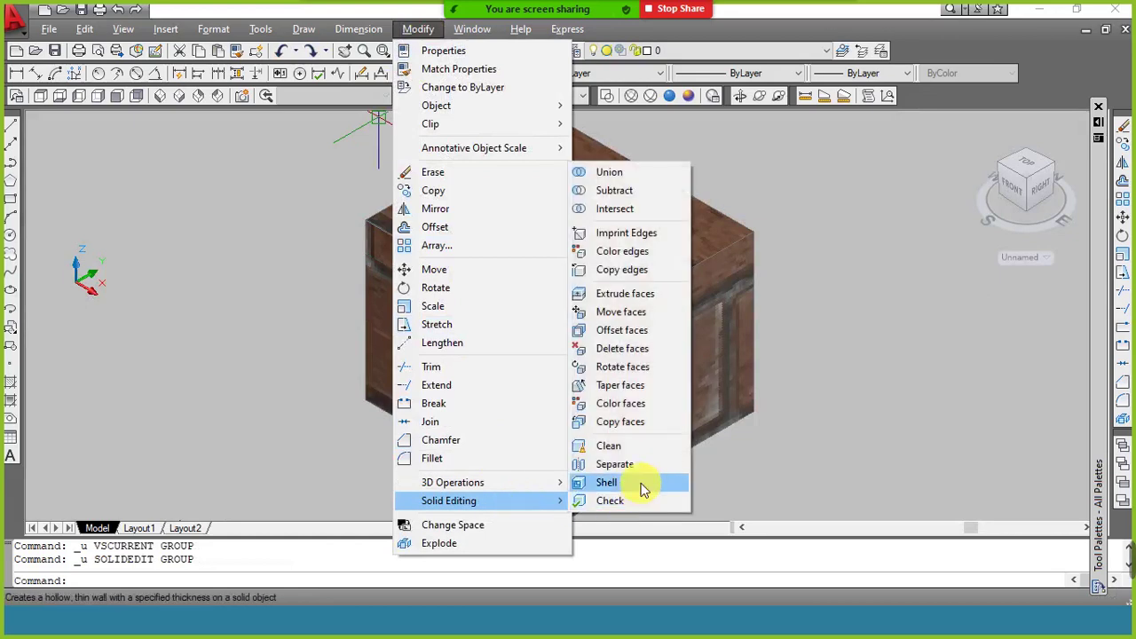
{"action": "left_click", "coordinate": [641, 294]}
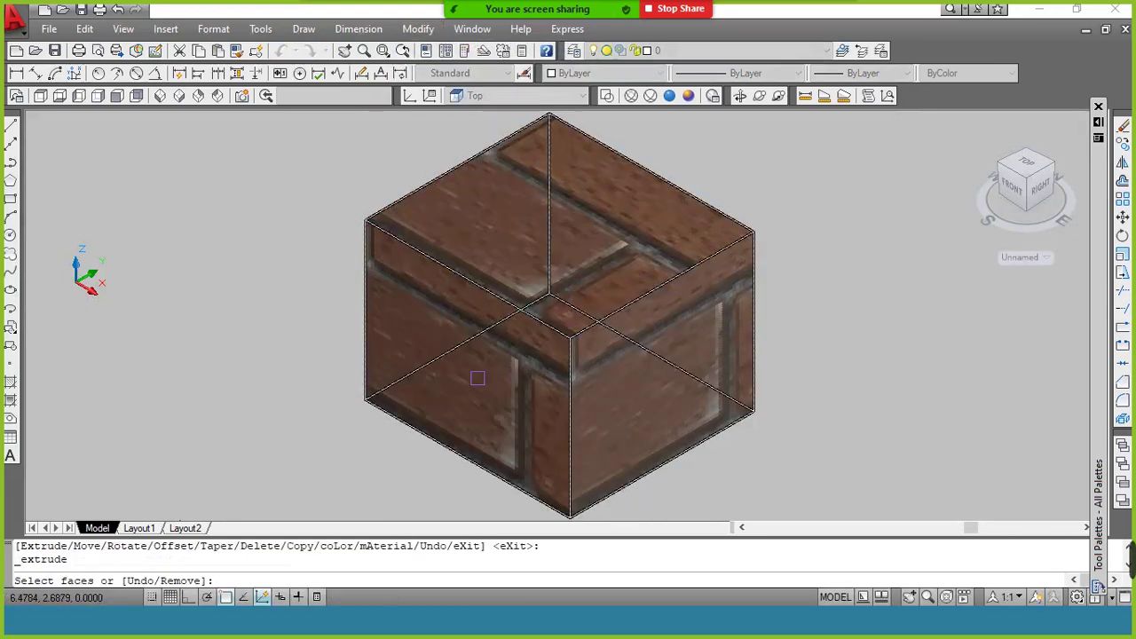
{"action": "left_click", "coordinate": [477, 378]}
{"action": "key", "text": "Return"}
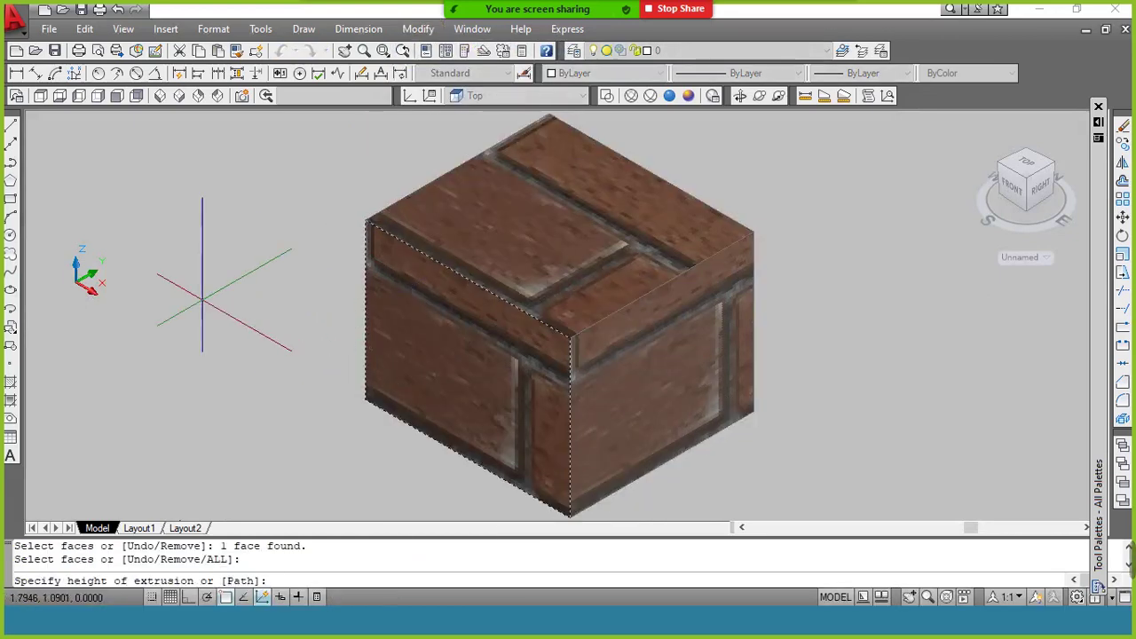
{"action": "type", "text": "4"}
{"action": "key", "text": "Return"}
{"action": "type", "text": "2"}
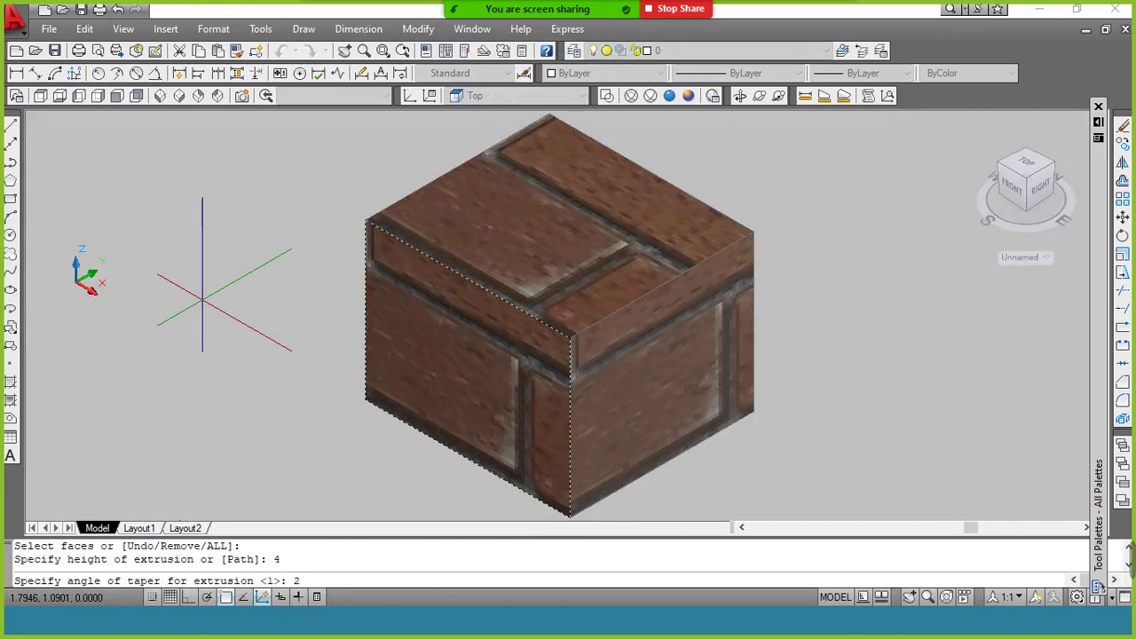
{"action": "key", "text": "Return"}
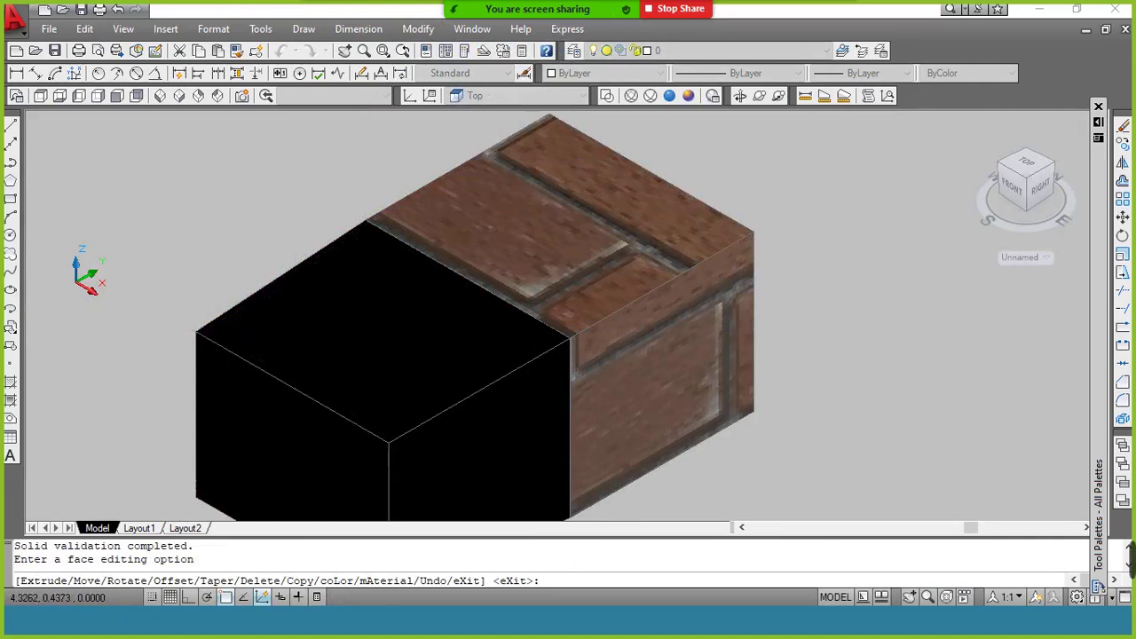
{"action": "key", "text": "Return"}
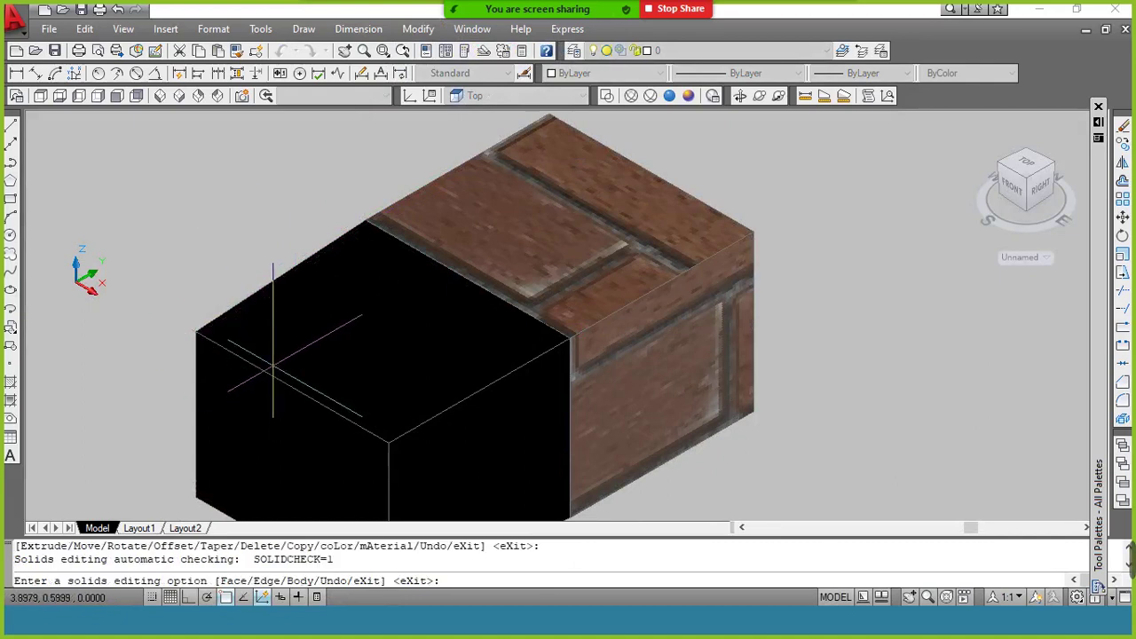
{"action": "key", "text": "Return"}
Step: Check the result in Top and SE Isometric views, then undo back to the plain cube
{"action": "left_click", "coordinate": [259, 357]}
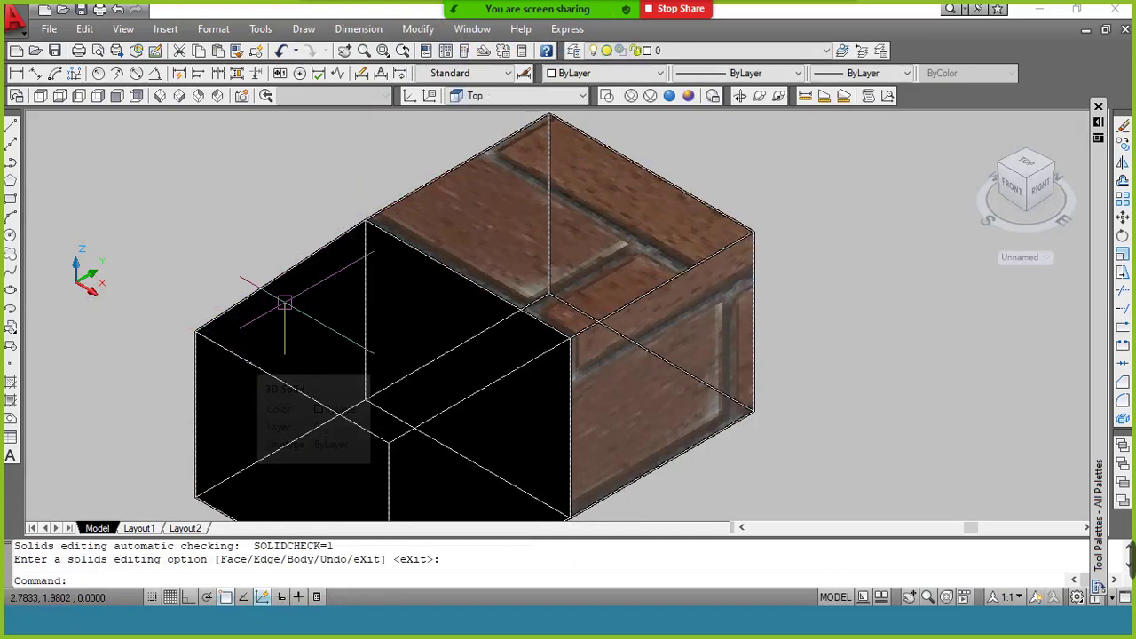
{"action": "key", "text": "Escape"}
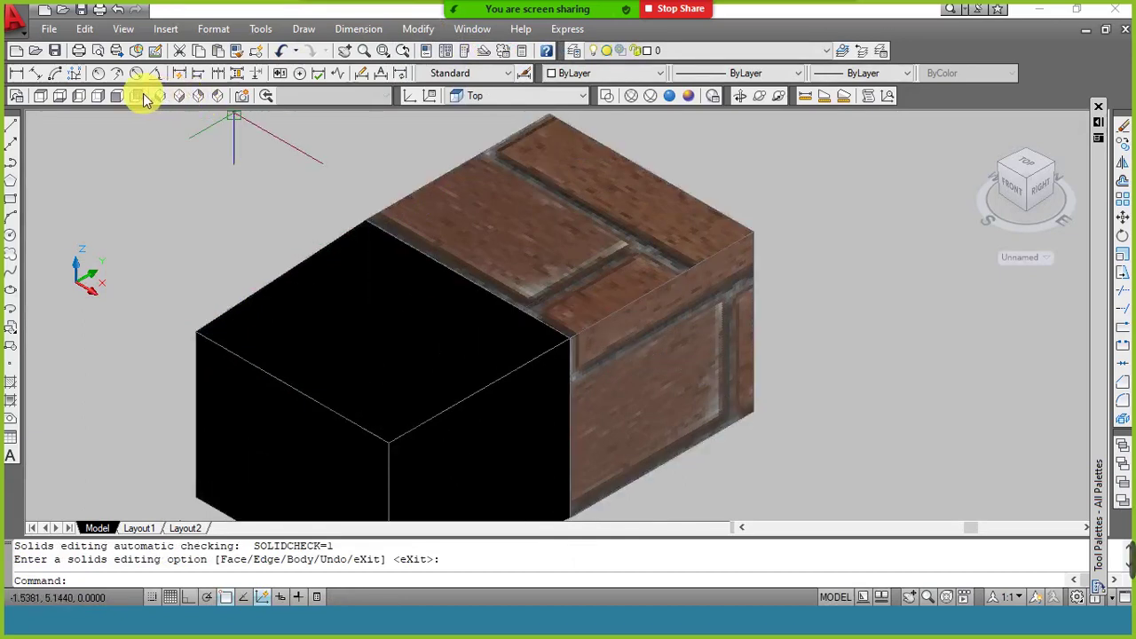
{"action": "key", "text": "Escape"}
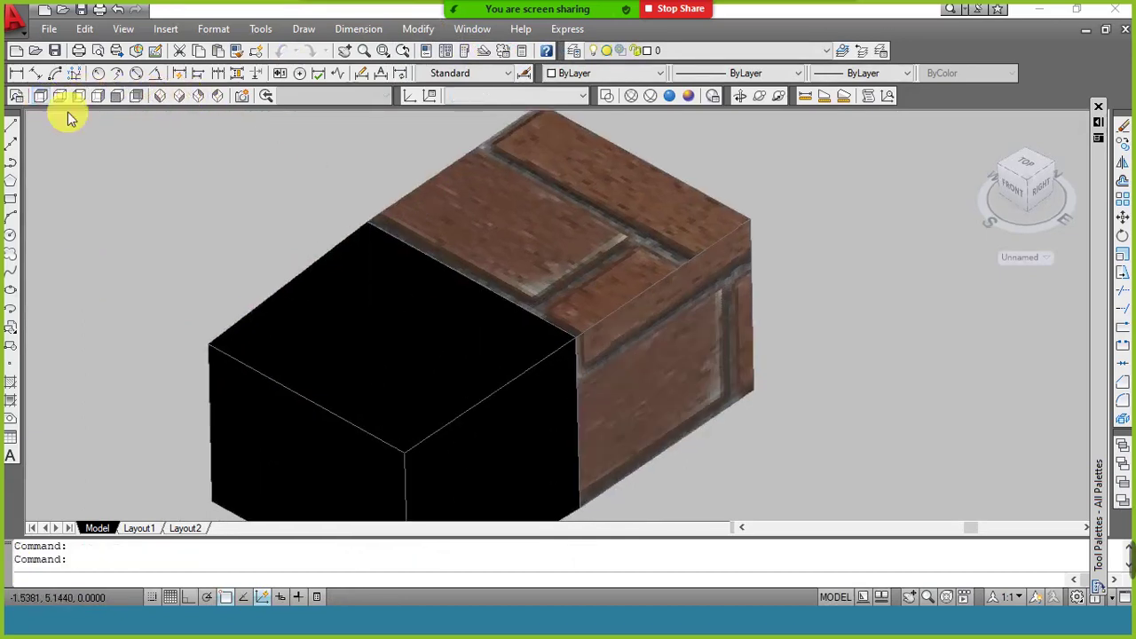
{"action": "left_click", "coordinate": [40, 96]}
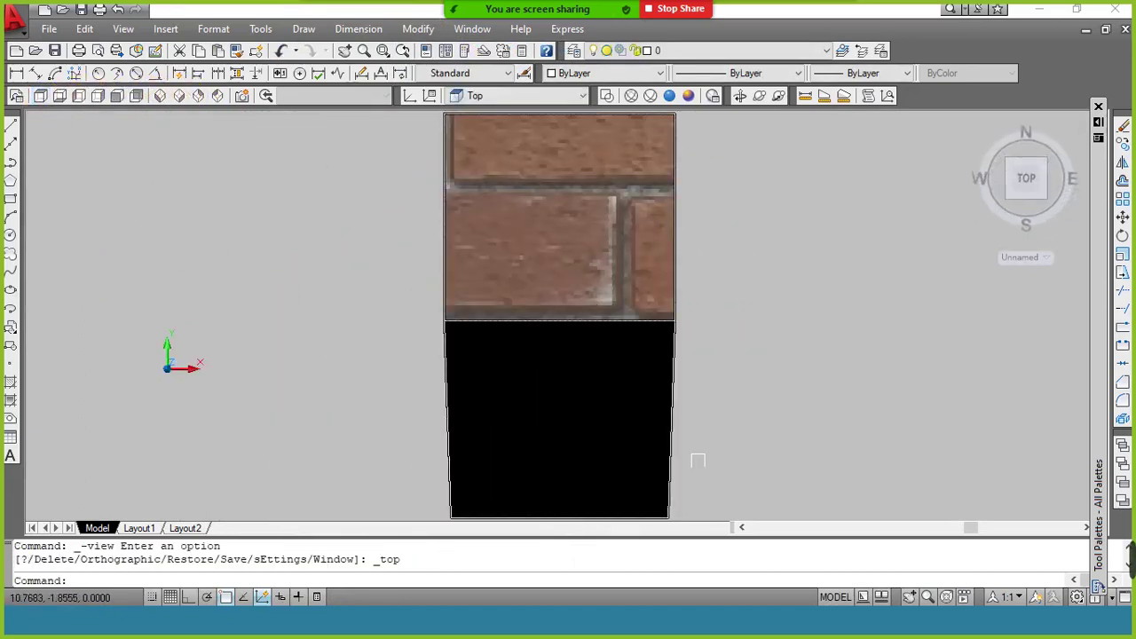
{"action": "left_click", "coordinate": [182, 96]}
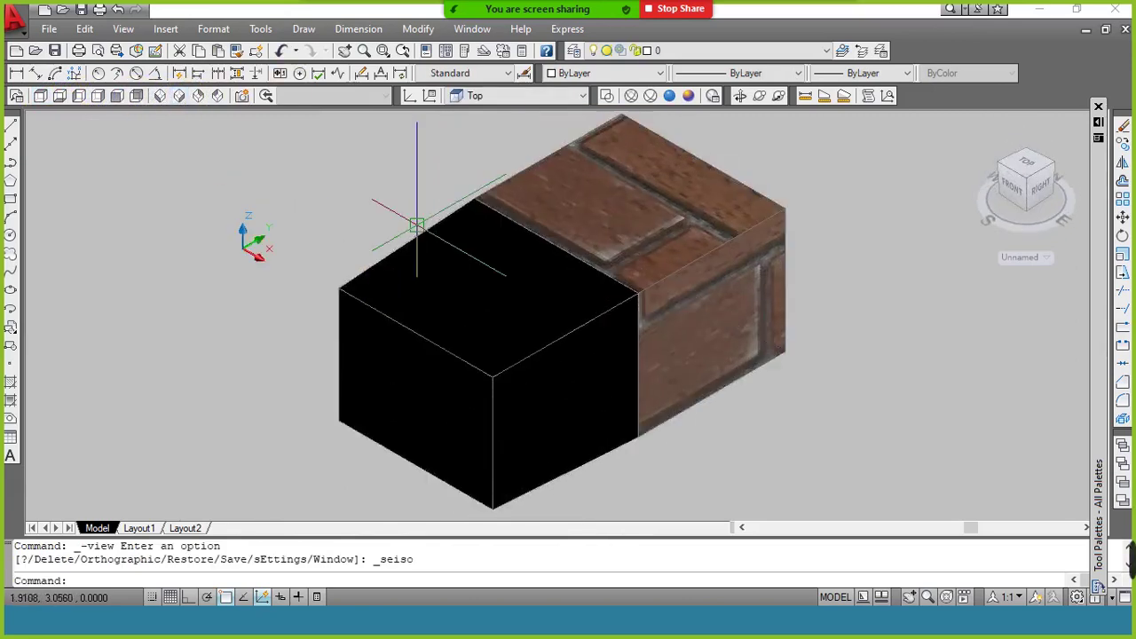
{"action": "key", "text": "ctrl+z"}
{"action": "key", "text": "ctrl+z"}
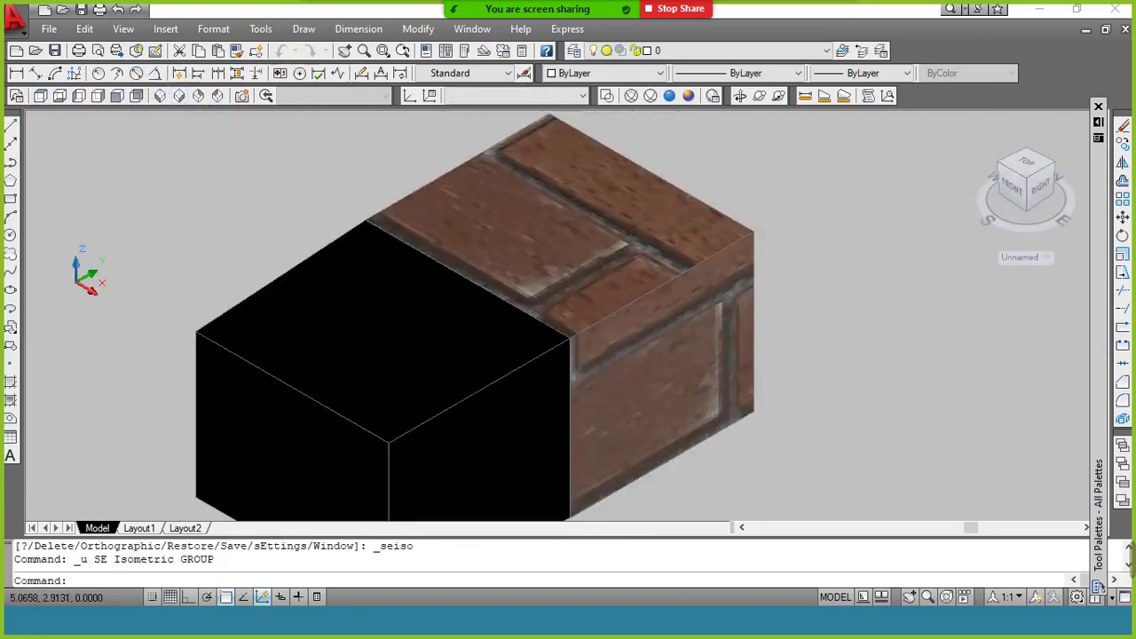
{"action": "key", "text": "ctrl+z"}
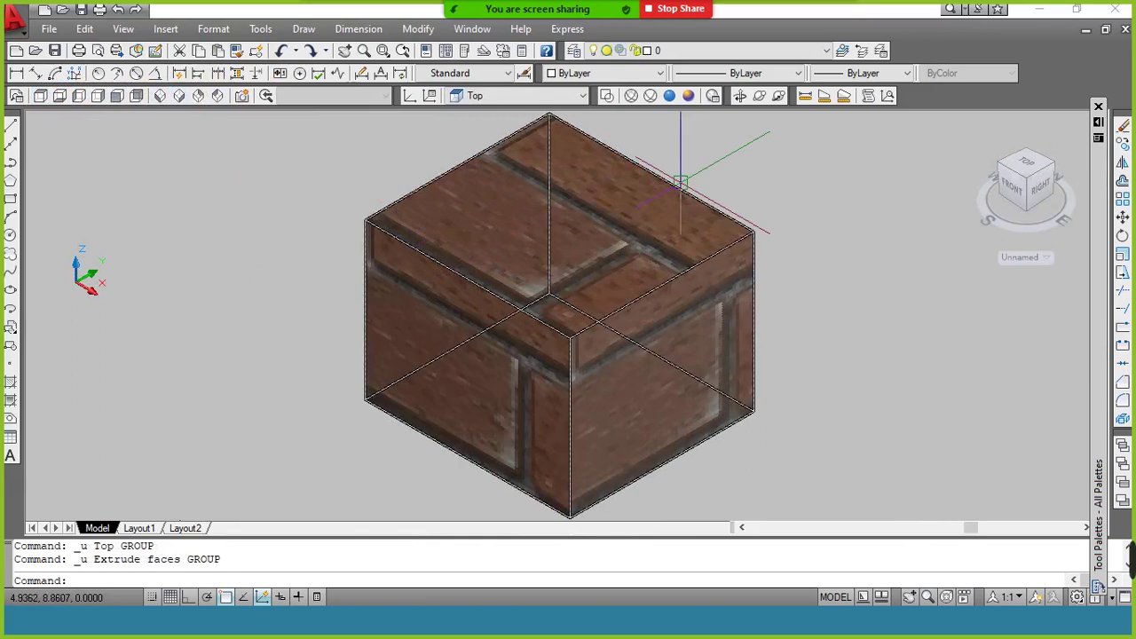
Step: Shell the brick cube with its top face removed and a 0.5 wall thickness
{"action": "left_click", "coordinate": [413, 29]}
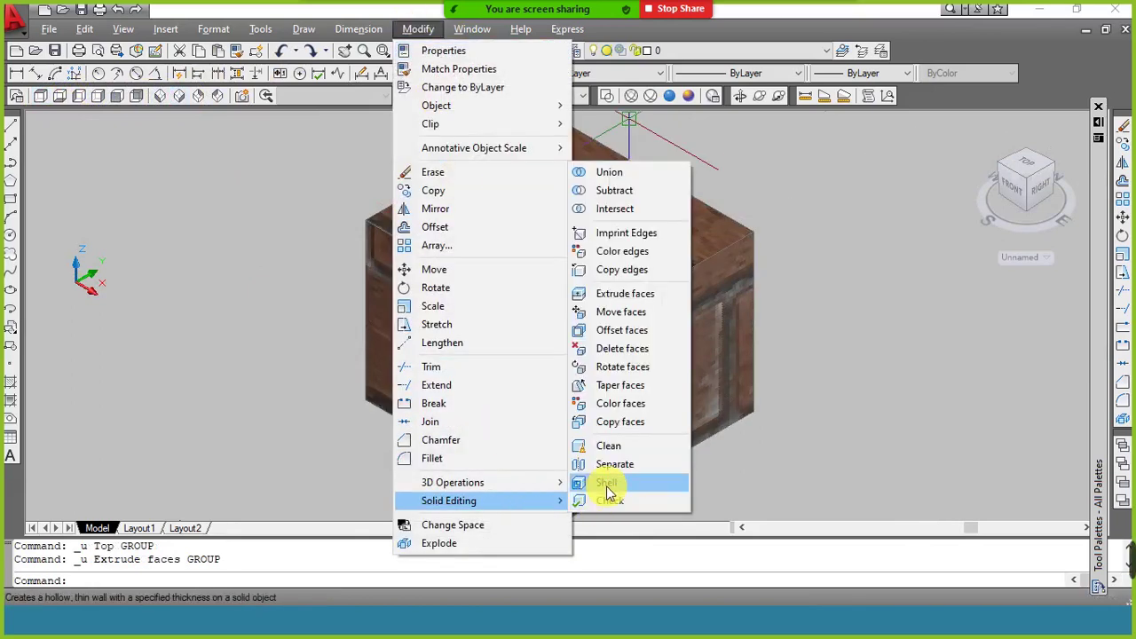
{"action": "mouse_move", "coordinate": [449, 500]}
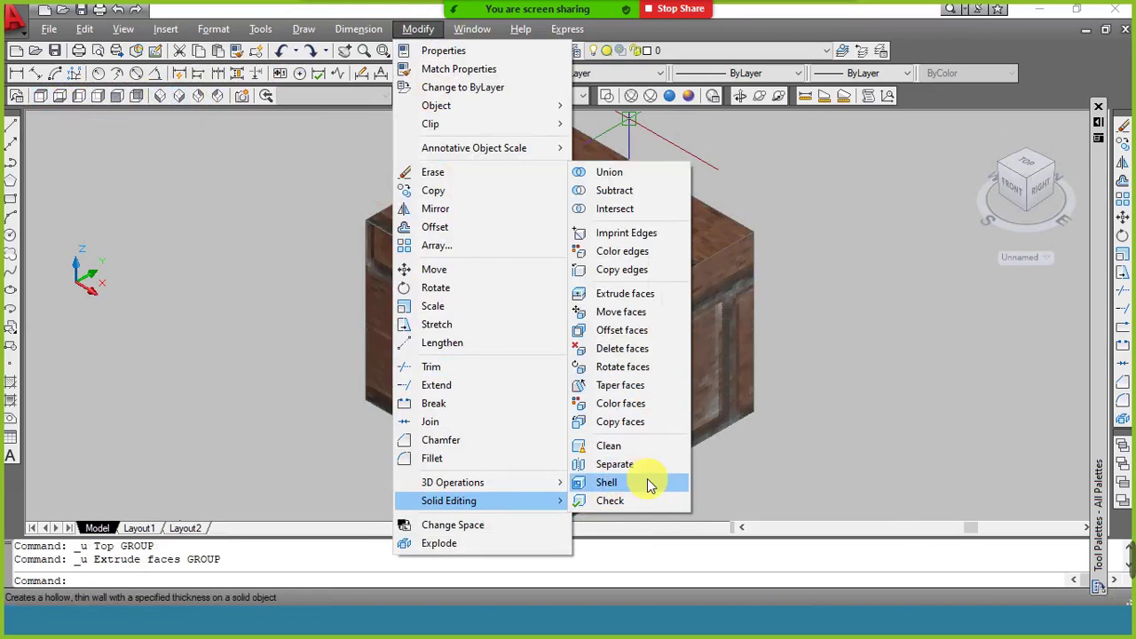
{"action": "left_click", "coordinate": [647, 480]}
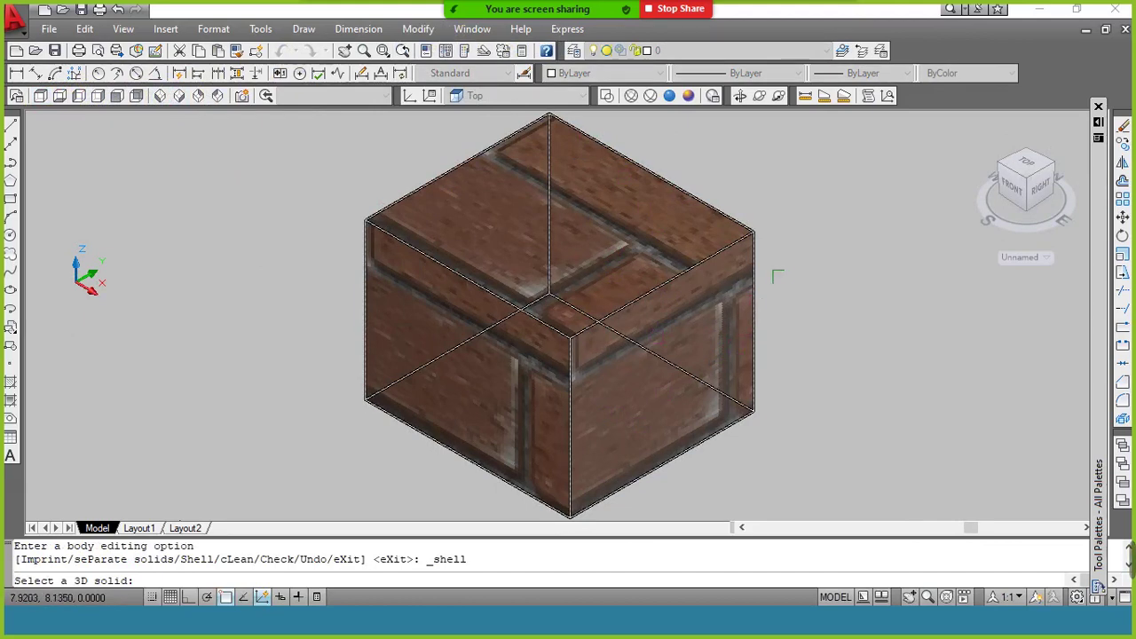
{"action": "left_click", "coordinate": [741, 220]}
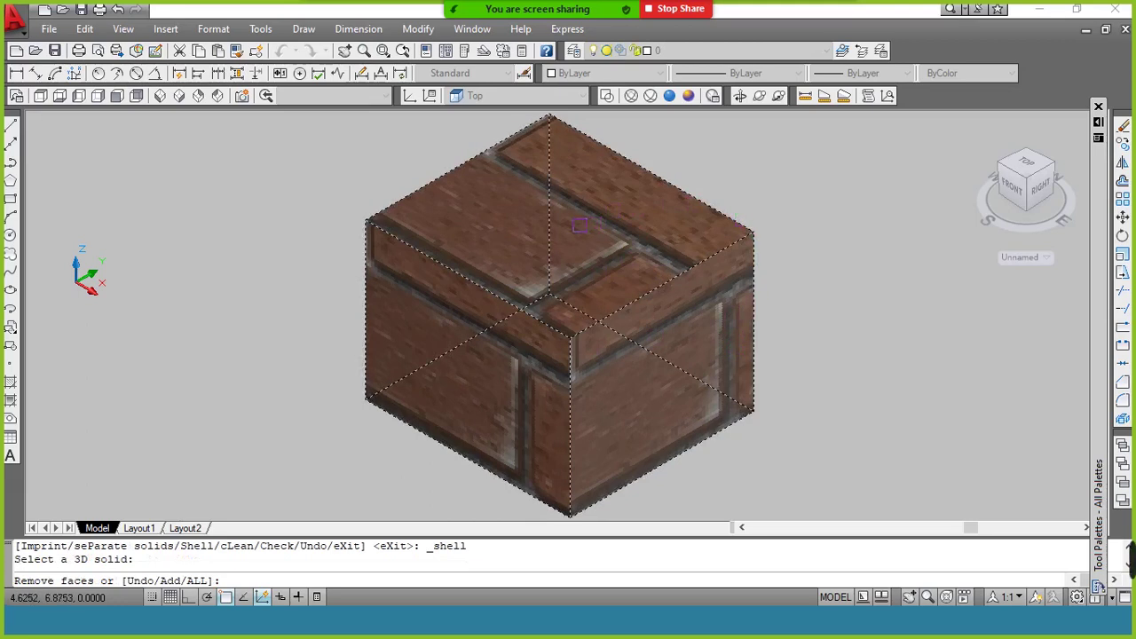
{"action": "left_click", "coordinate": [580, 224]}
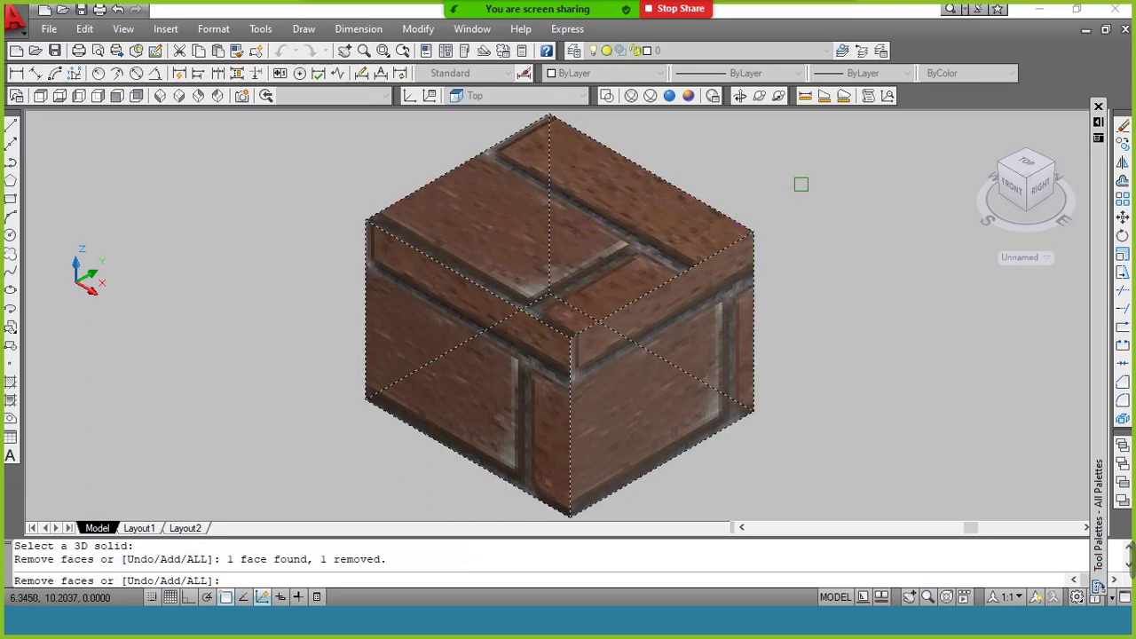
{"action": "key", "text": "Return"}
{"action": "type", "text": ".5"}
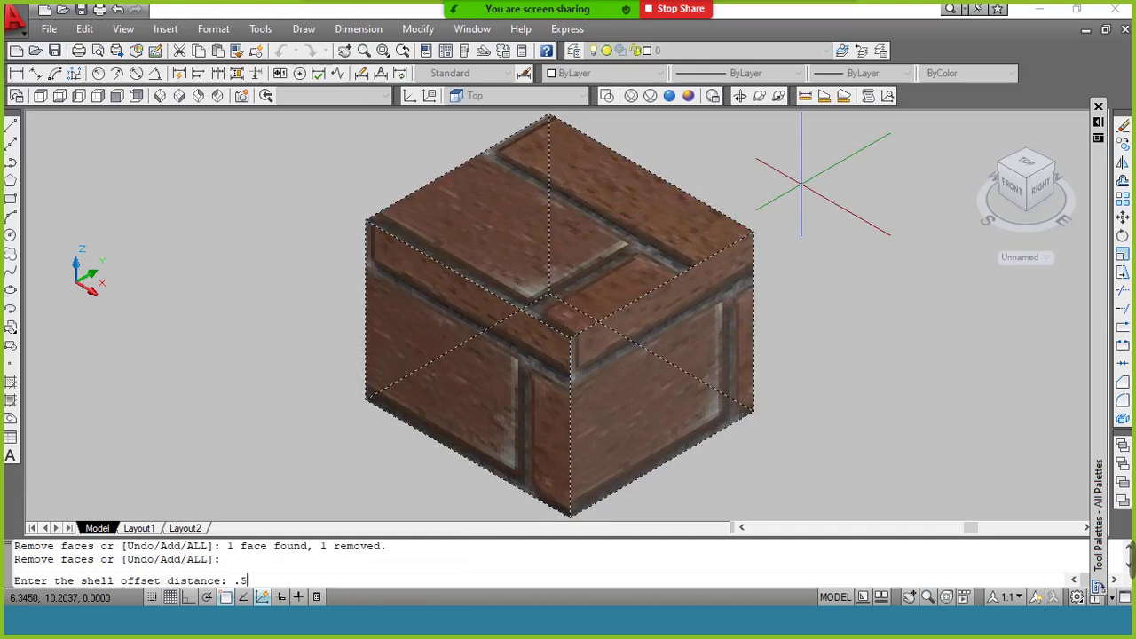
{"action": "key", "text": "Return"}
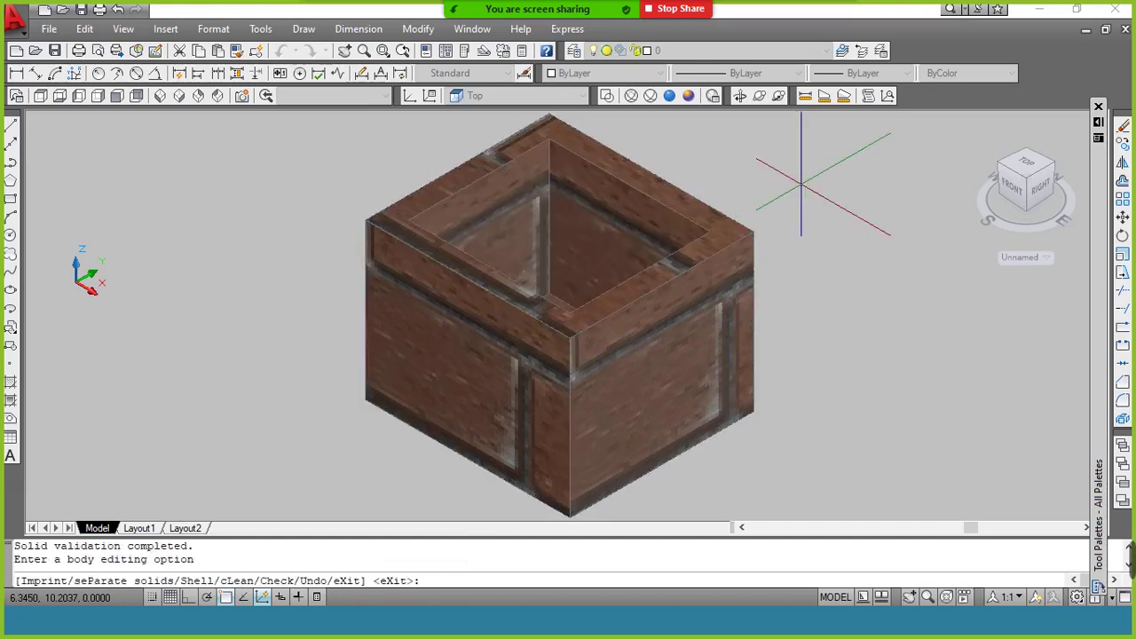
{"action": "left_click", "coordinate": [739, 95]}
Step: Orbit the view down into the open brick box, briefly opening and minimizing the meeting chat
{"action": "mouse_move", "coordinate": [676, 230]}
{"action": "left_mouse_down"}
{"action": "mouse_move", "coordinate": [712, 259]}
{"action": "mouse_move", "coordinate": [647, 274]}
{"action": "mouse_move", "coordinate": [622, 213]}
{"action": "left_mouse_up"}
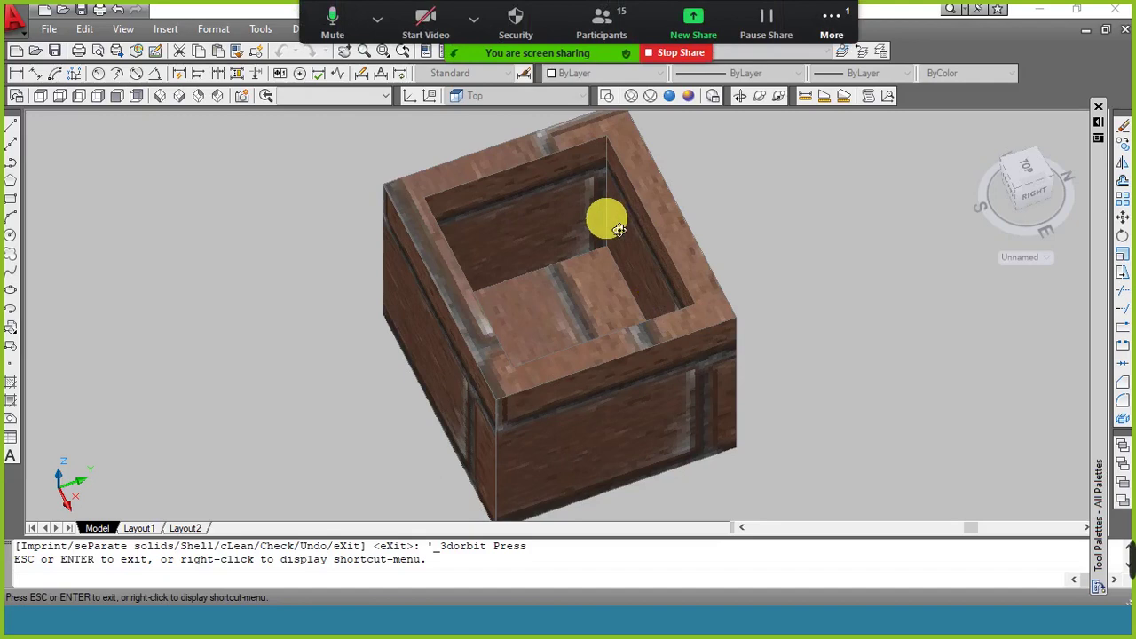
{"action": "left_click", "coordinate": [824, 26]}
{"action": "left_click", "coordinate": [844, 56]}
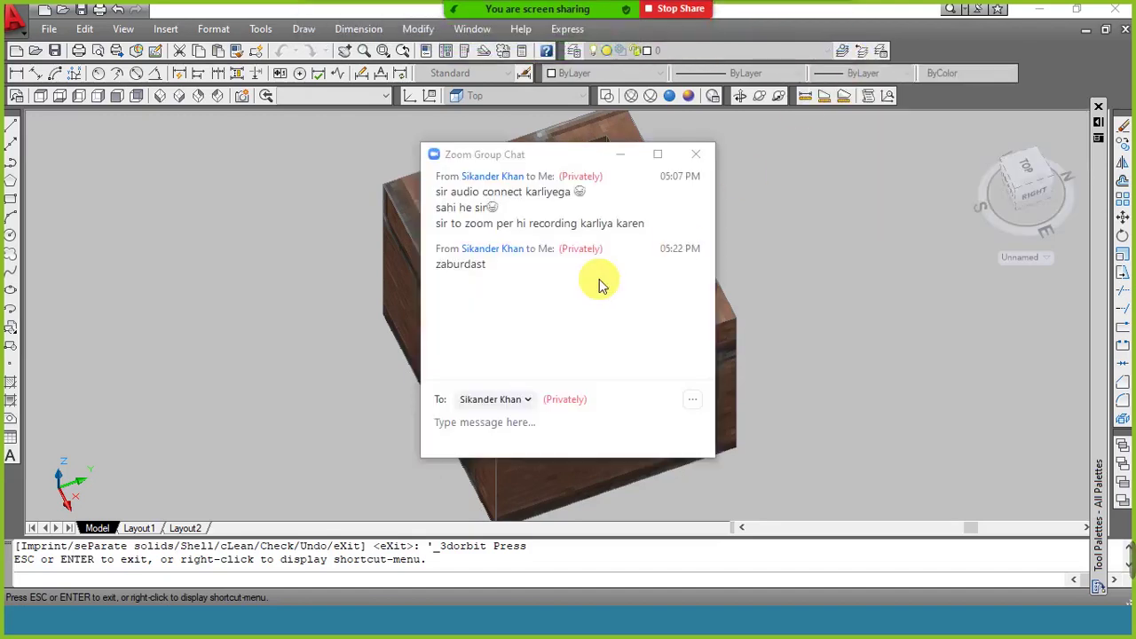
{"action": "left_click", "coordinate": [620, 154]}
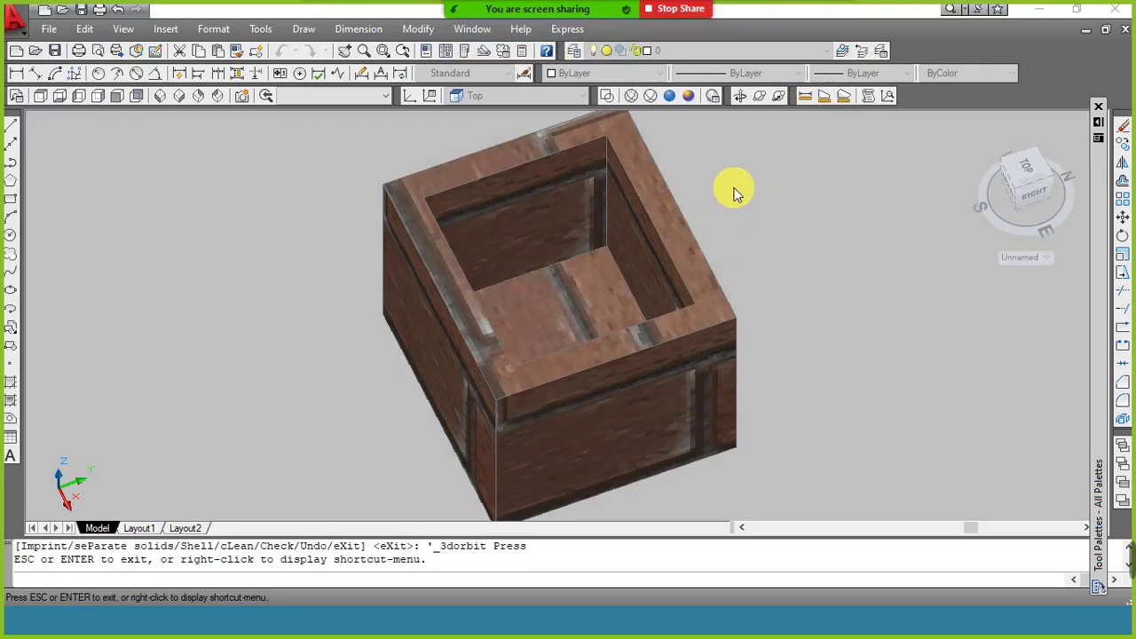
{"action": "left_click", "coordinate": [182, 103]}
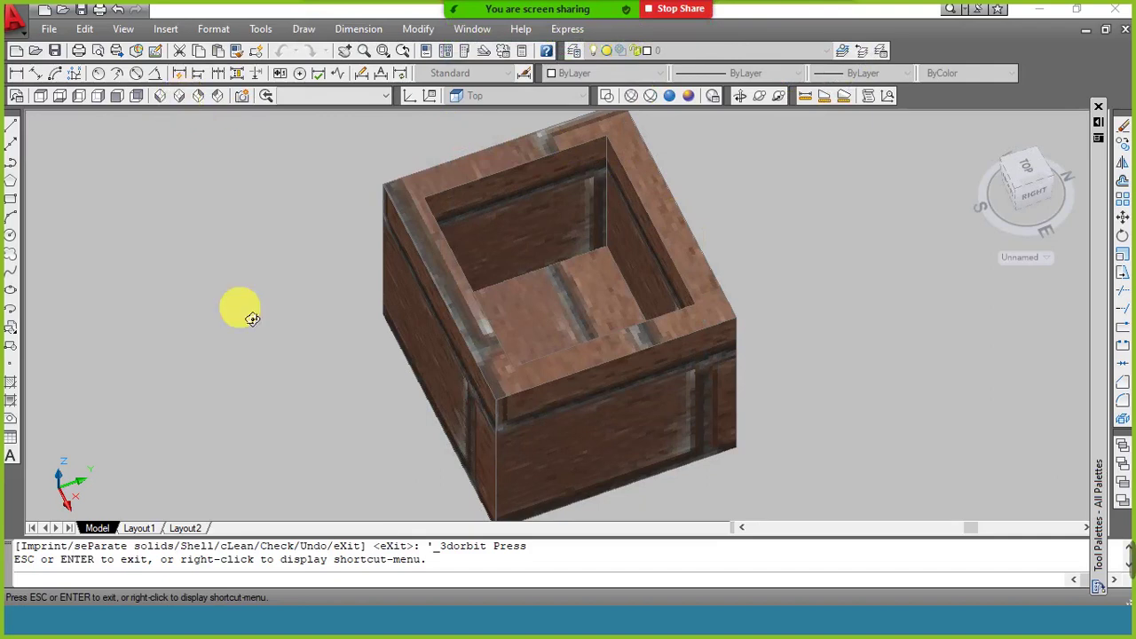
{"action": "key", "text": "Escape"}
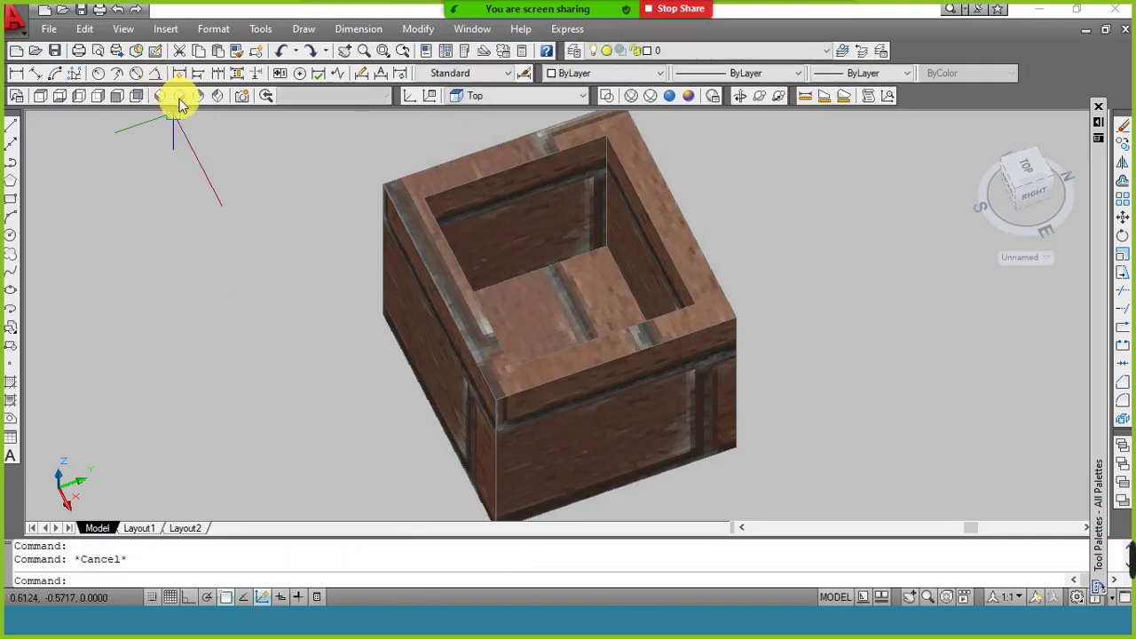
Step: Revert the isometric view change and undo the earlier shell of the brick box
{"action": "left_click", "coordinate": [180, 98]}
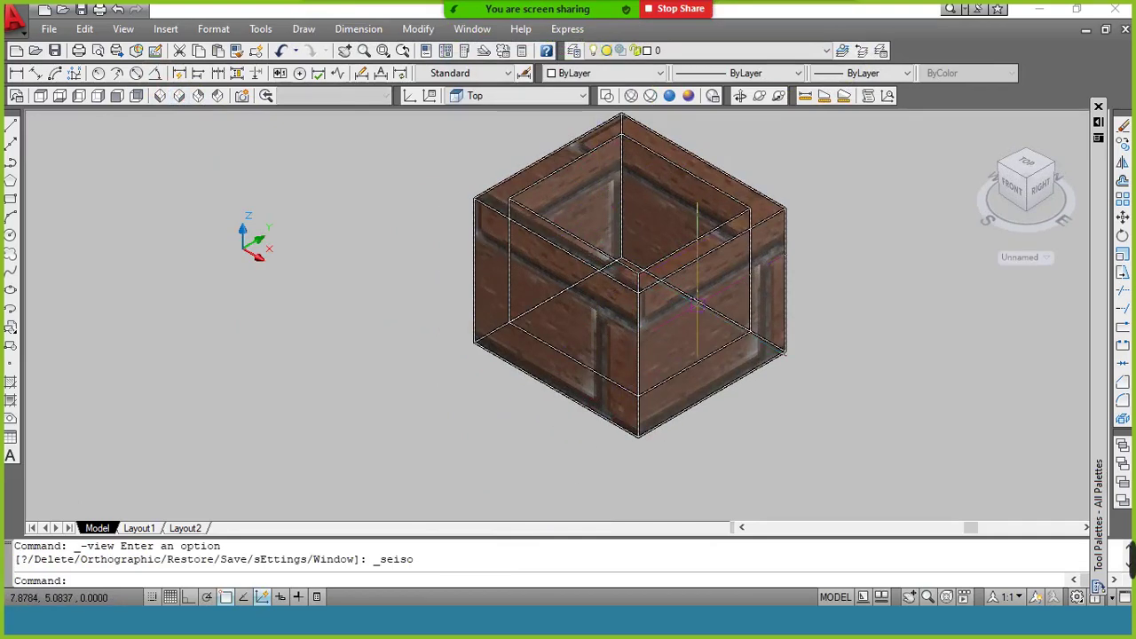
{"action": "key", "text": "ctrl+z"}
{"action": "key", "text": "ctrl+z"}
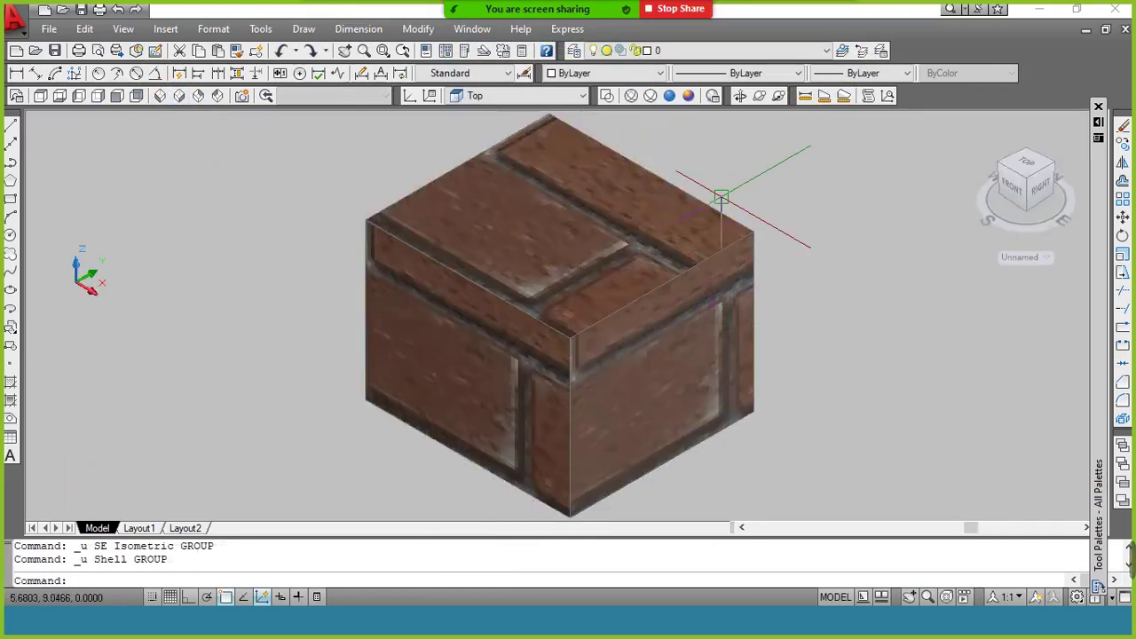
{"action": "left_click", "coordinate": [418, 28]}
{"action": "mouse_move", "coordinate": [449, 500]}
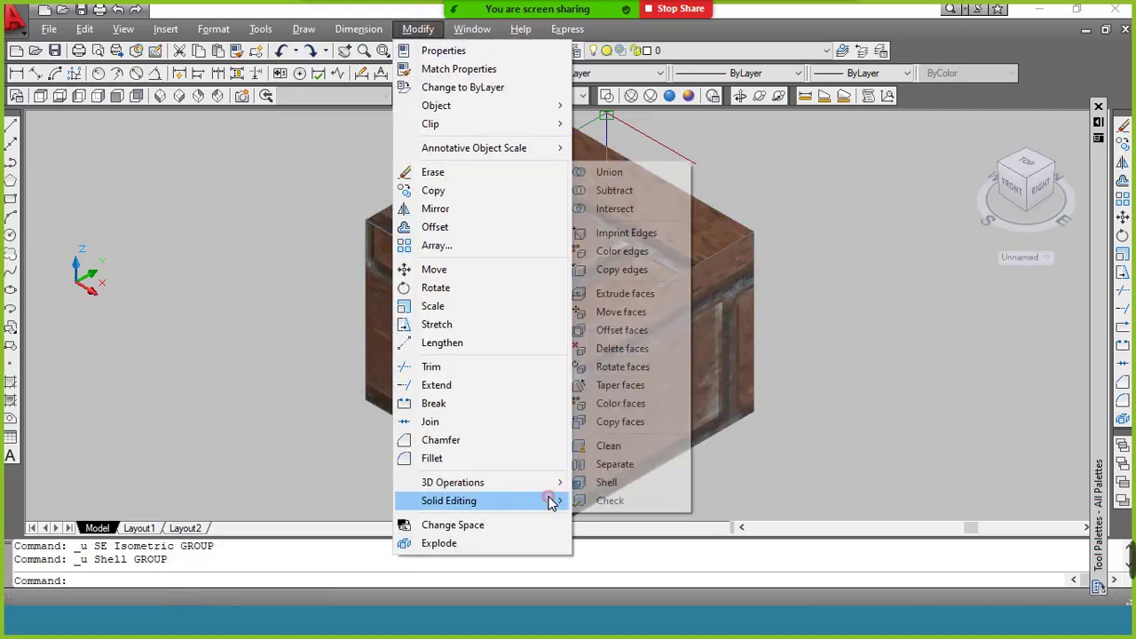
Step: Re-shell the brick box at 0.5 thickness with its top and bottom faces removed
{"action": "left_click", "coordinate": [610, 483]}
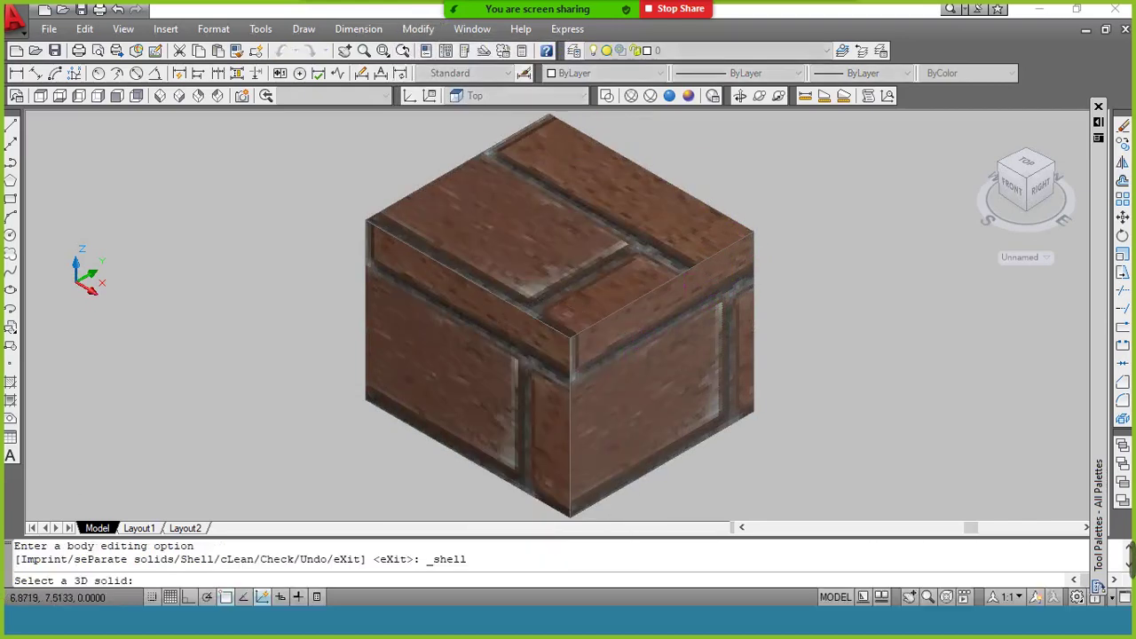
{"action": "left_click", "coordinate": [712, 245]}
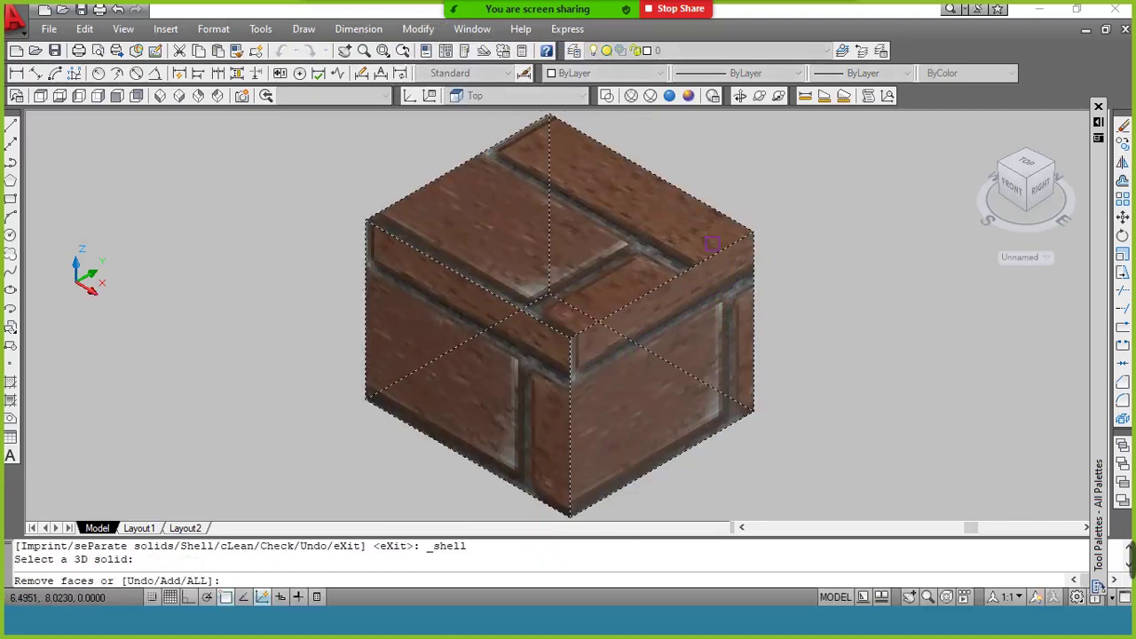
{"action": "left_click", "coordinate": [655, 211]}
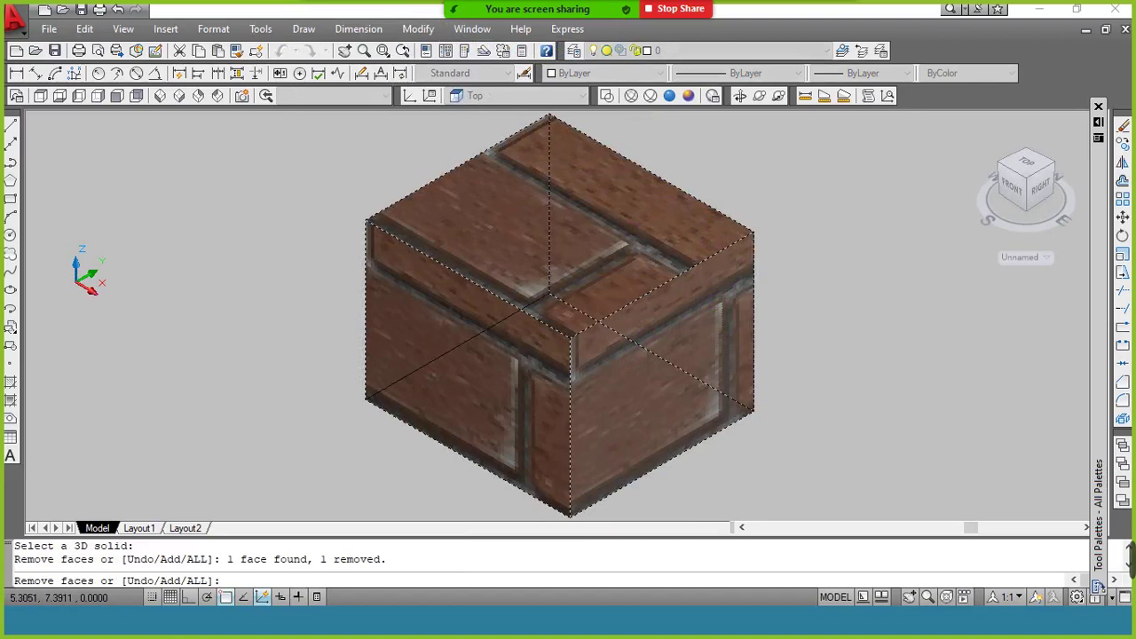
{"action": "left_click", "coordinate": [737, 97]}
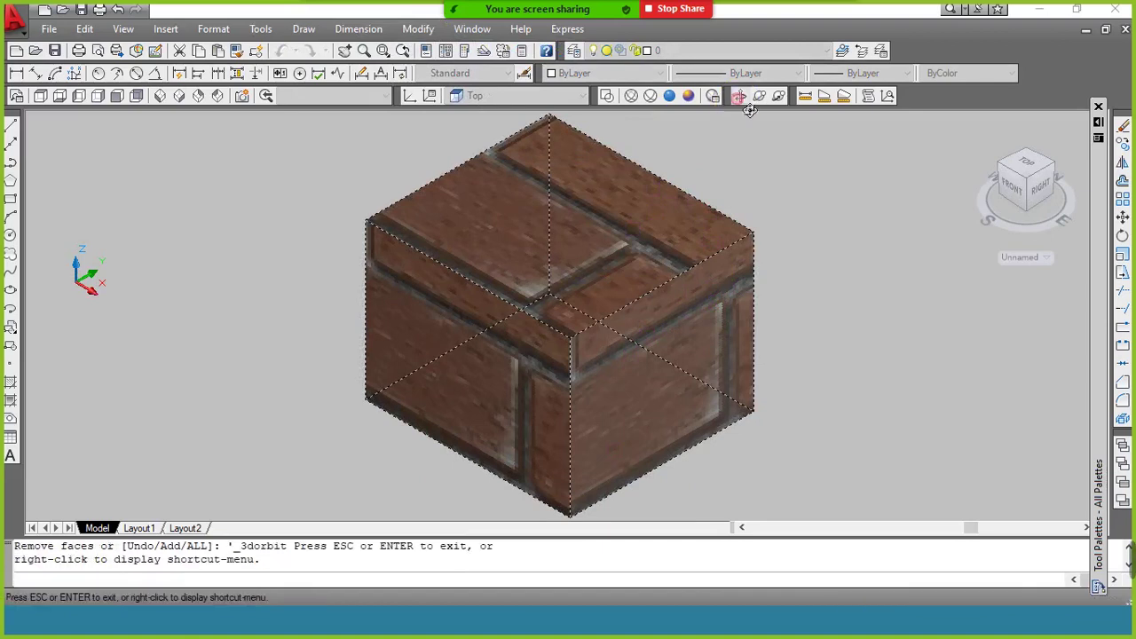
{"action": "left_click_drag", "start_coordinate": [692, 322], "coordinate": [633, 208]}
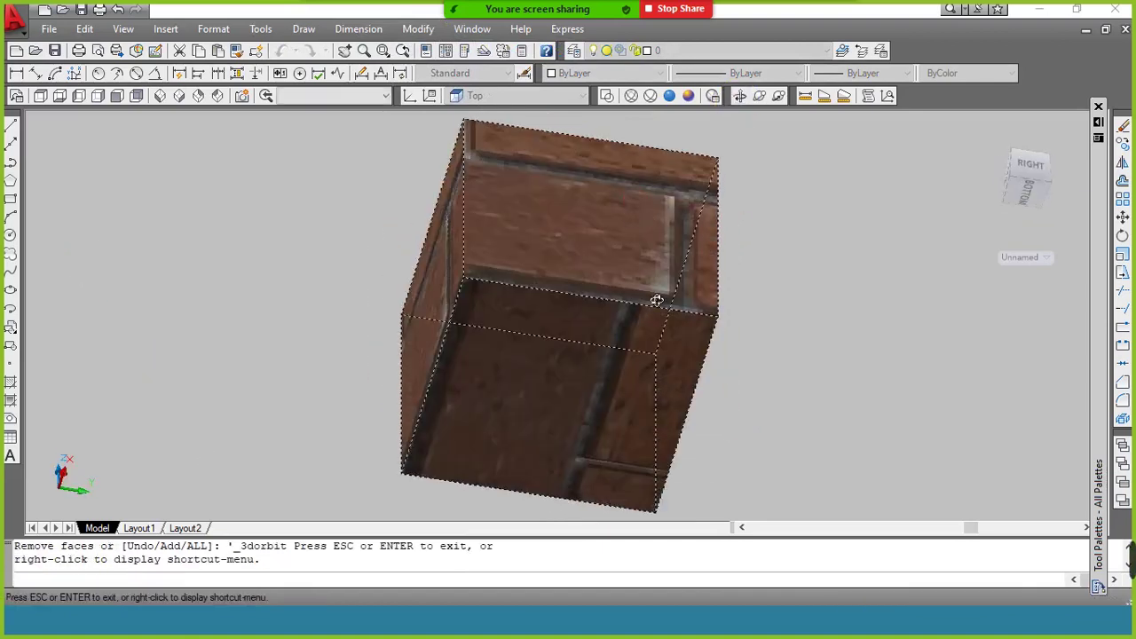
{"action": "left_click_drag", "start_coordinate": [654, 299], "coordinate": [654, 271]}
{"action": "right_click", "coordinate": [647, 271]}
{"action": "left_click", "coordinate": [661, 277]}
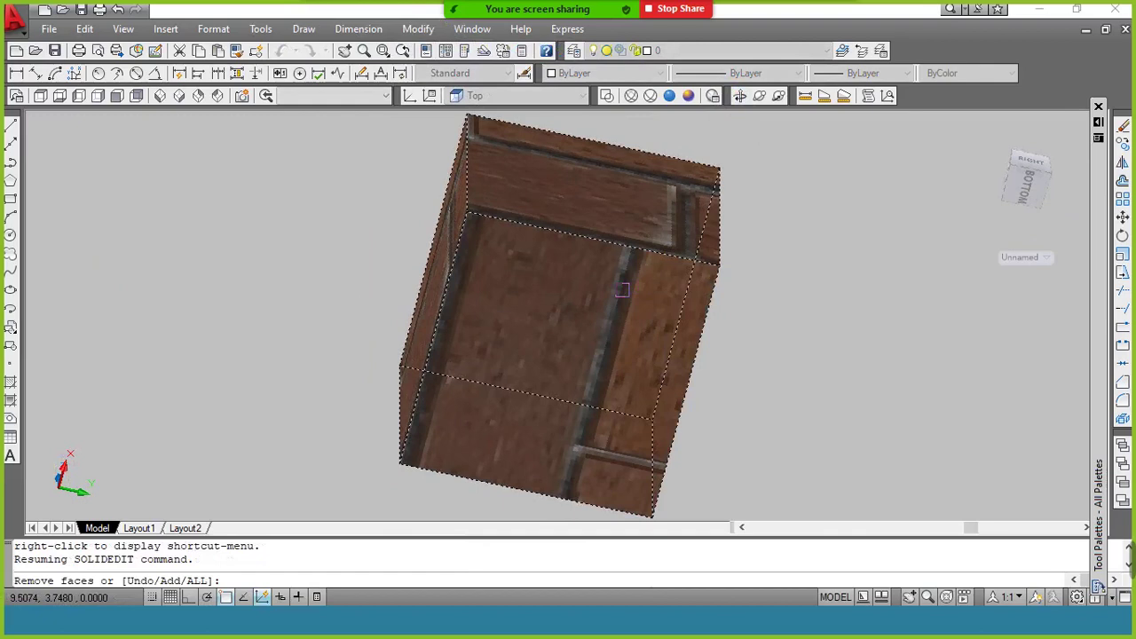
{"action": "key", "text": "Return"}
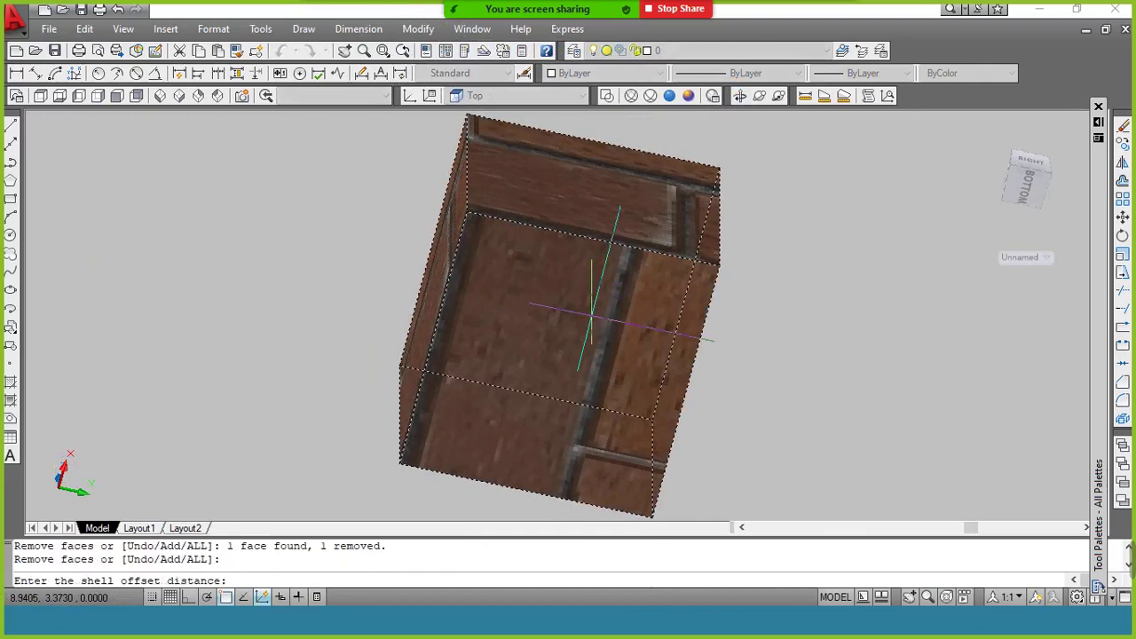
{"action": "type", "text": ".5"}
{"action": "key", "text": "Return"}
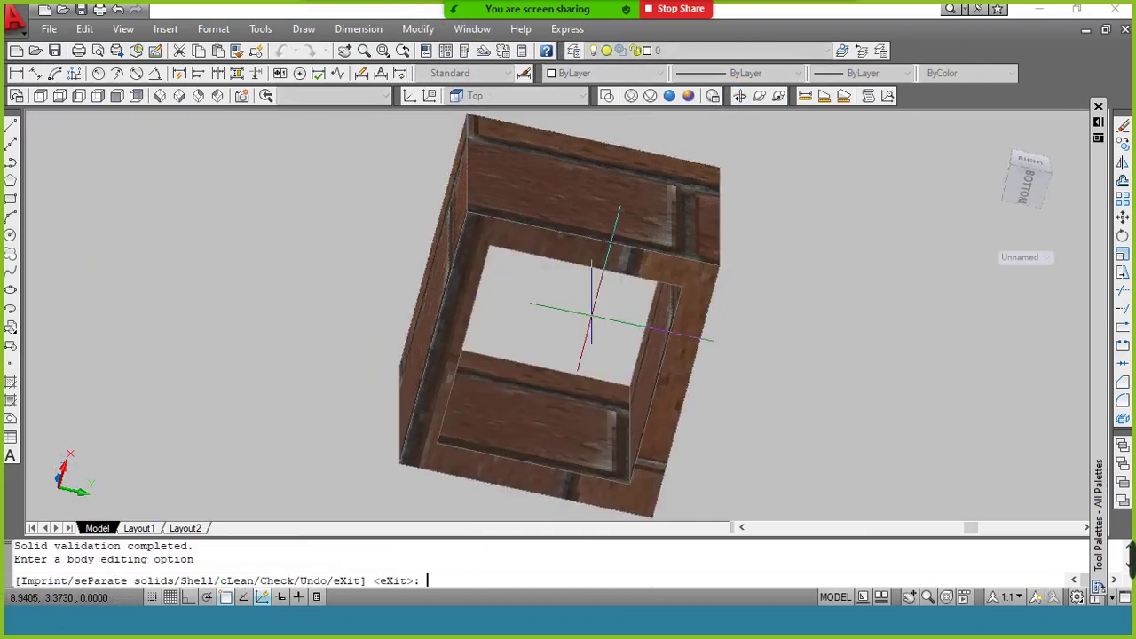
{"action": "left_click", "coordinate": [741, 96]}
{"action": "mouse_move", "coordinate": [701, 286]}
{"action": "left_mouse_down"}
{"action": "mouse_move", "coordinate": [684, 220]}
{"action": "mouse_move", "coordinate": [649, 451]}
{"action": "mouse_move", "coordinate": [632, 356]}
{"action": "mouse_move", "coordinate": [634, 410]}
{"action": "mouse_move", "coordinate": [629, 378]}
{"action": "mouse_move", "coordinate": [649, 254]}
{"action": "left_mouse_up"}
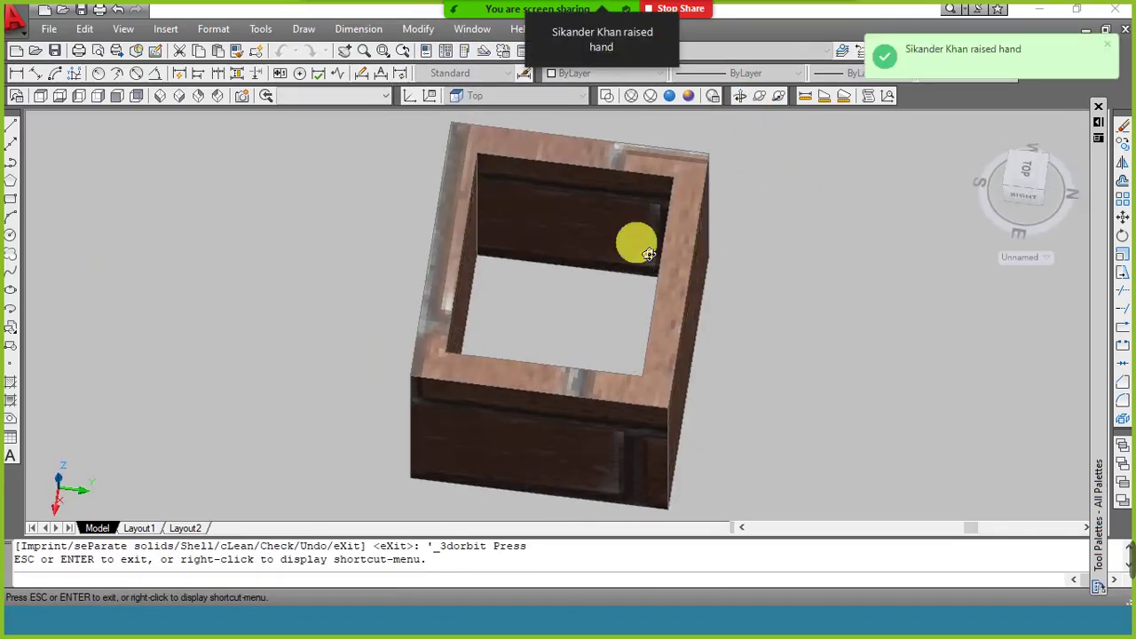
Step: Exit the orbit, then mute all meeting participants and hide the participants list
{"action": "right_click", "coordinate": [636, 242]}
{"action": "left_click", "coordinate": [664, 250]}
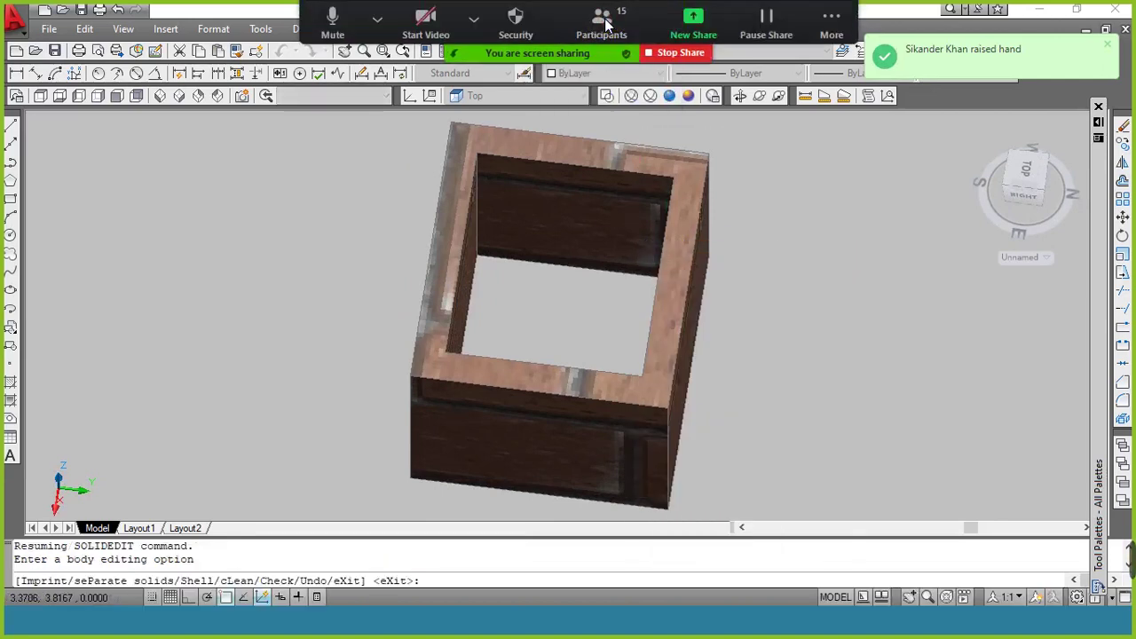
{"action": "left_click", "coordinate": [604, 24]}
{"action": "mouse_move", "coordinate": [923, 105]}
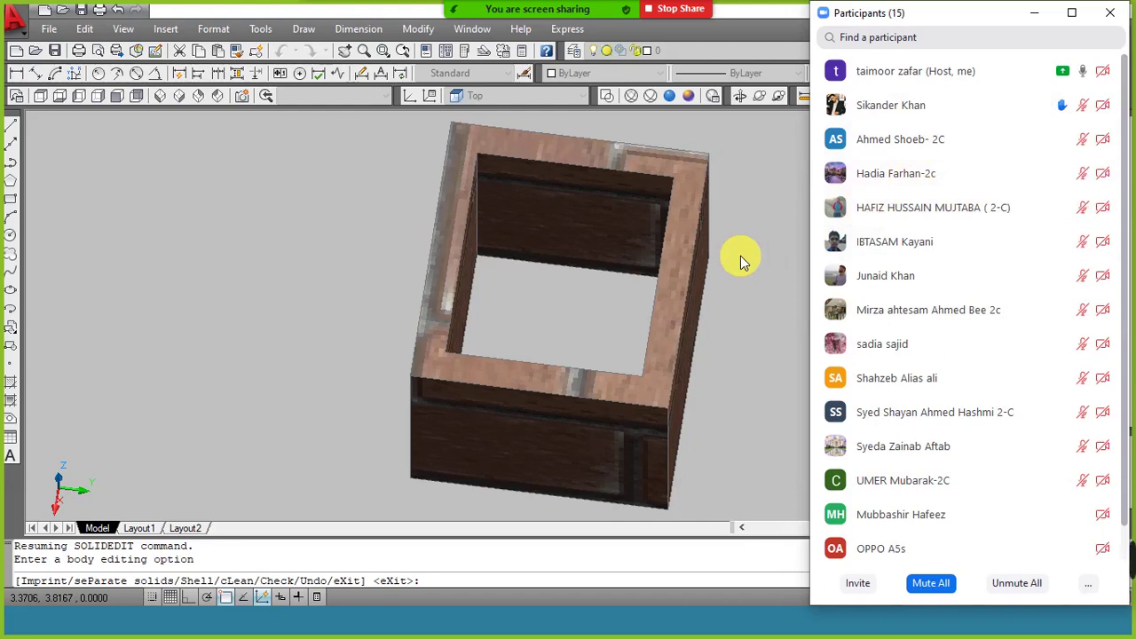
{"action": "left_click", "coordinate": [934, 585]}
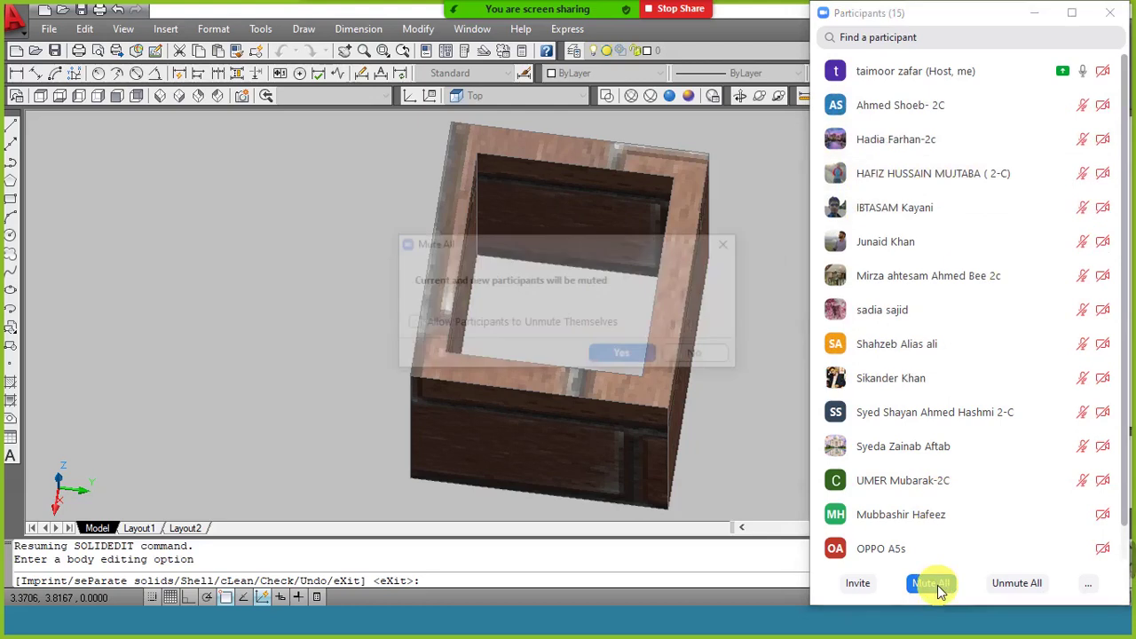
{"action": "left_click", "coordinate": [619, 355]}
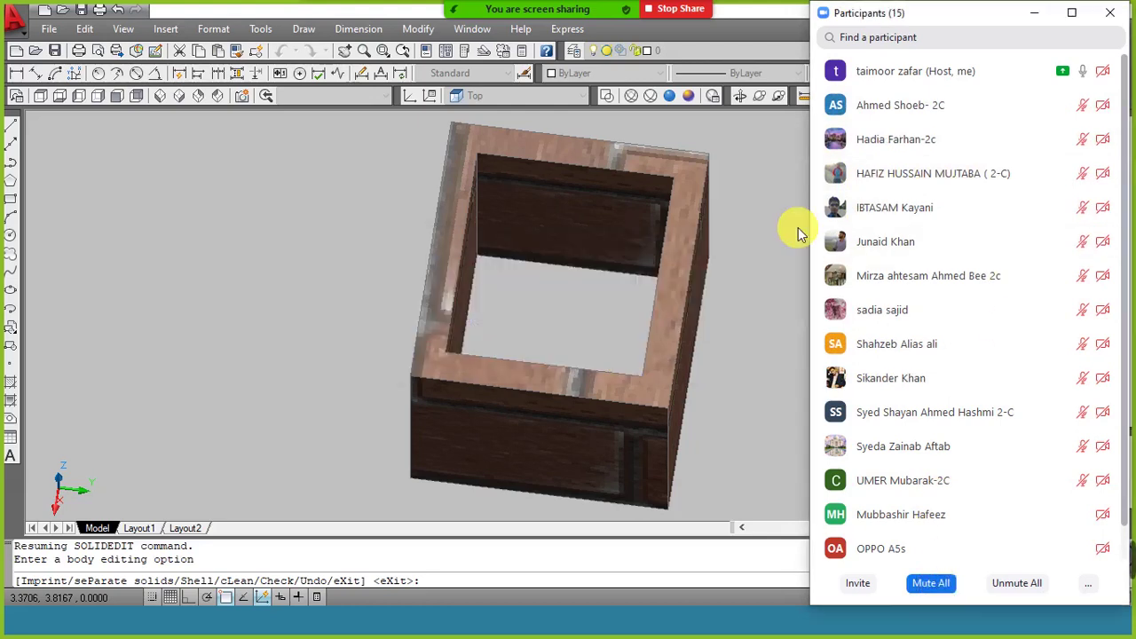
{"action": "left_click", "coordinate": [1034, 18]}
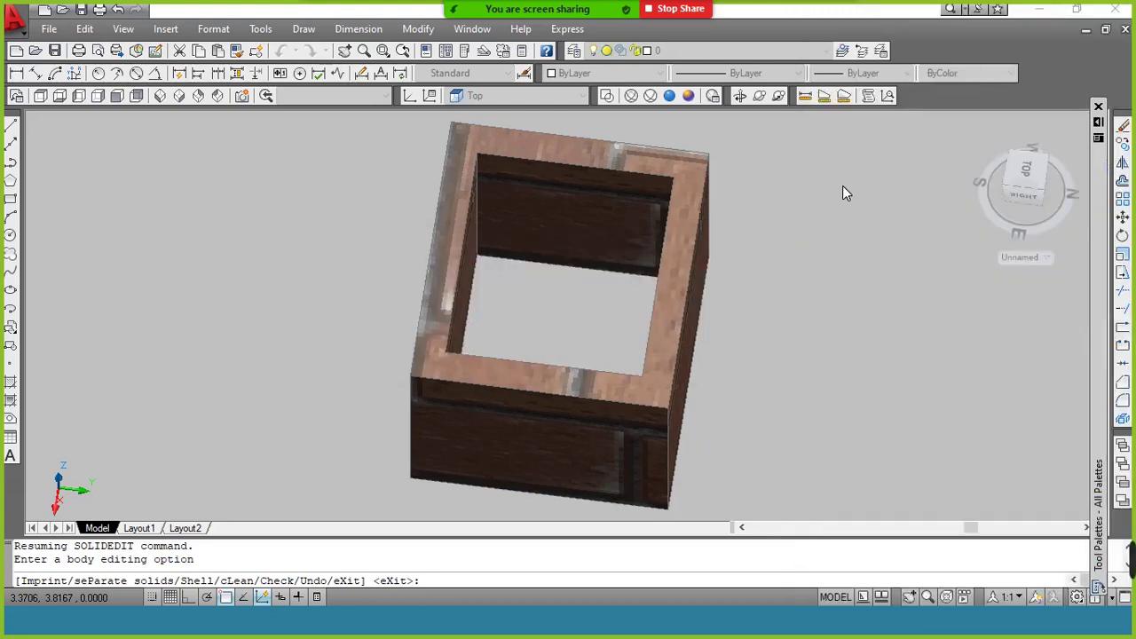
Step: Cancel the solid edit and switch to SE Isometric, briefly checking the meeting chat
{"action": "left_click", "coordinate": [178, 100]}
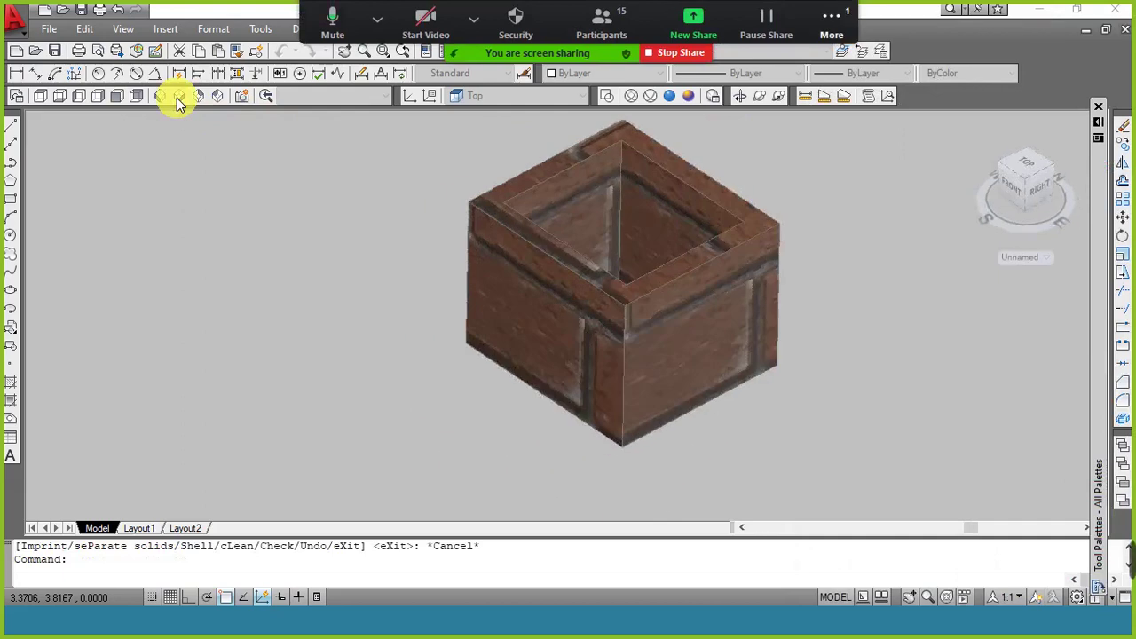
{"action": "left_click", "coordinate": [833, 20]}
{"action": "left_click", "coordinate": [847, 56]}
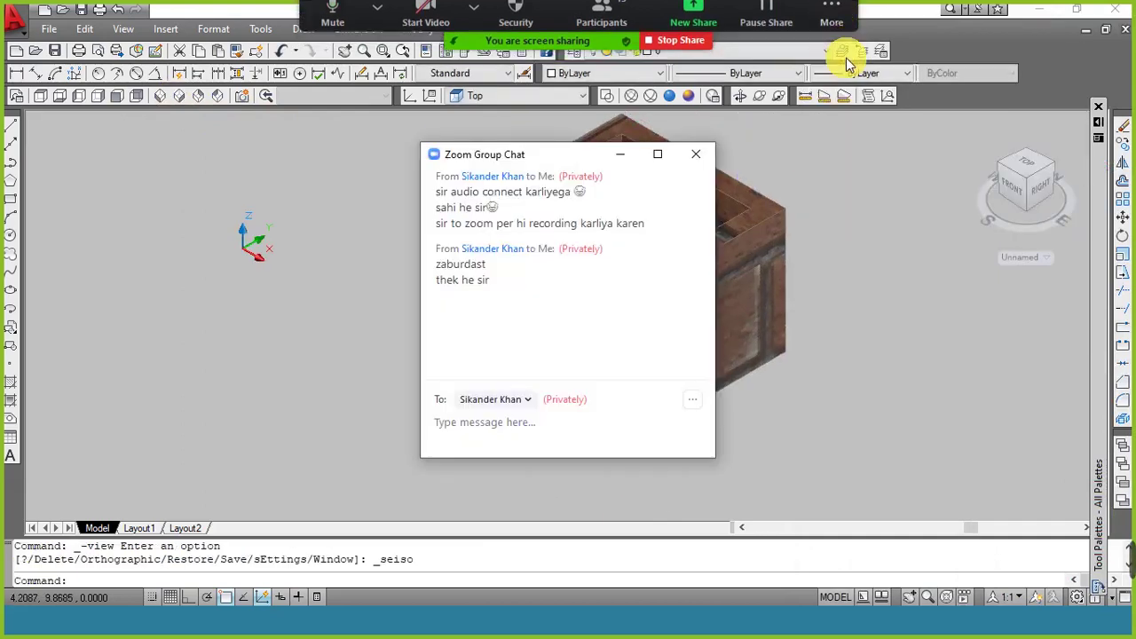
{"action": "left_click", "coordinate": [620, 154]}
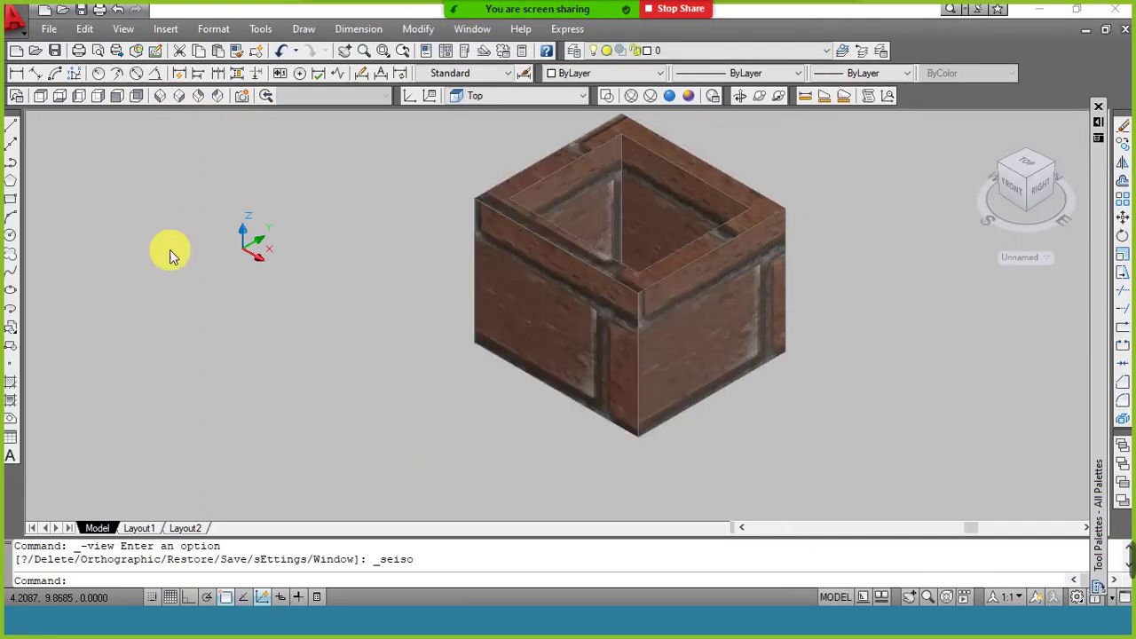
Step: Draw a circle left of the brick box and extrude it upward into a cylinder
{"action": "type", "text": "c"}
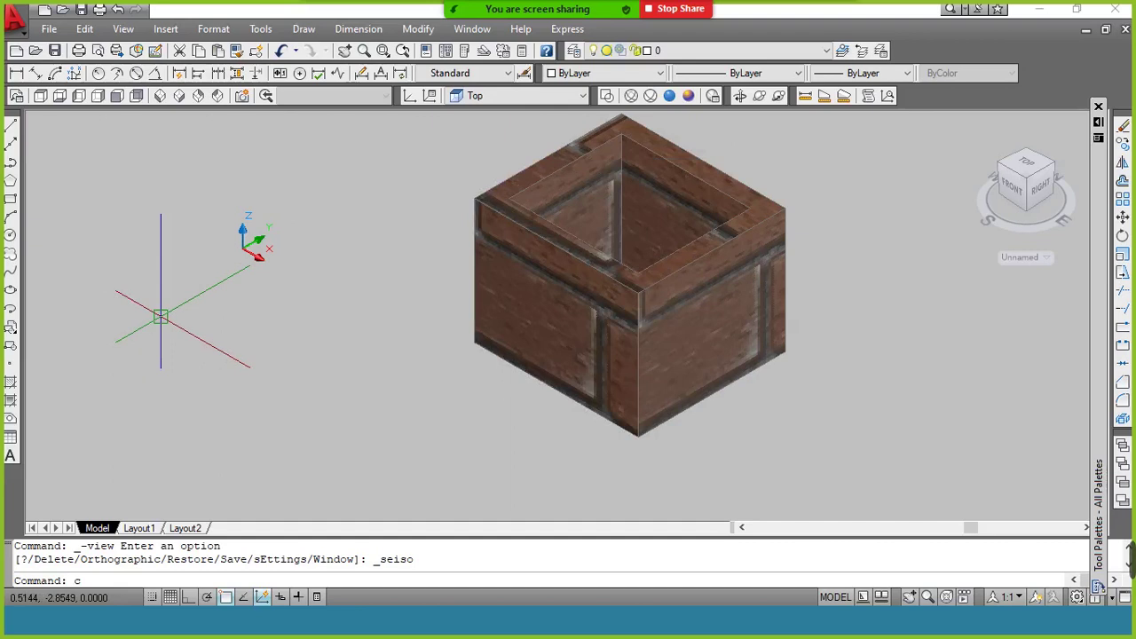
{"action": "key", "text": "Return"}
{"action": "left_click", "coordinate": [161, 317]}
{"action": "left_click", "coordinate": [224, 354]}
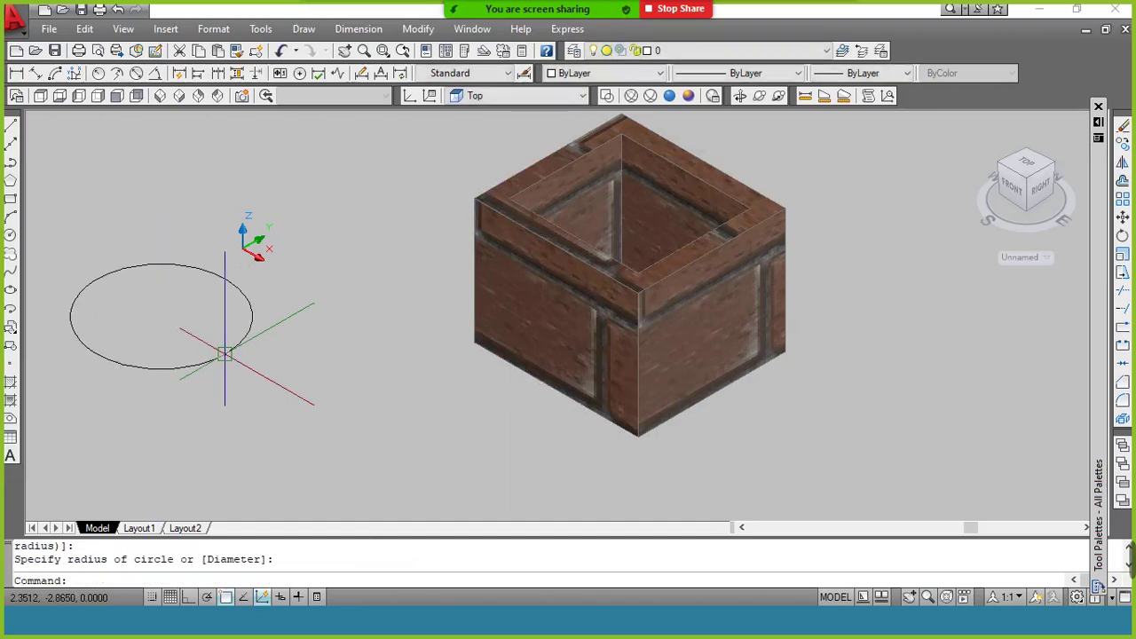
{"action": "type", "text": "ext"}
{"action": "key", "text": "Return"}
{"action": "left_click", "coordinate": [224, 353]}
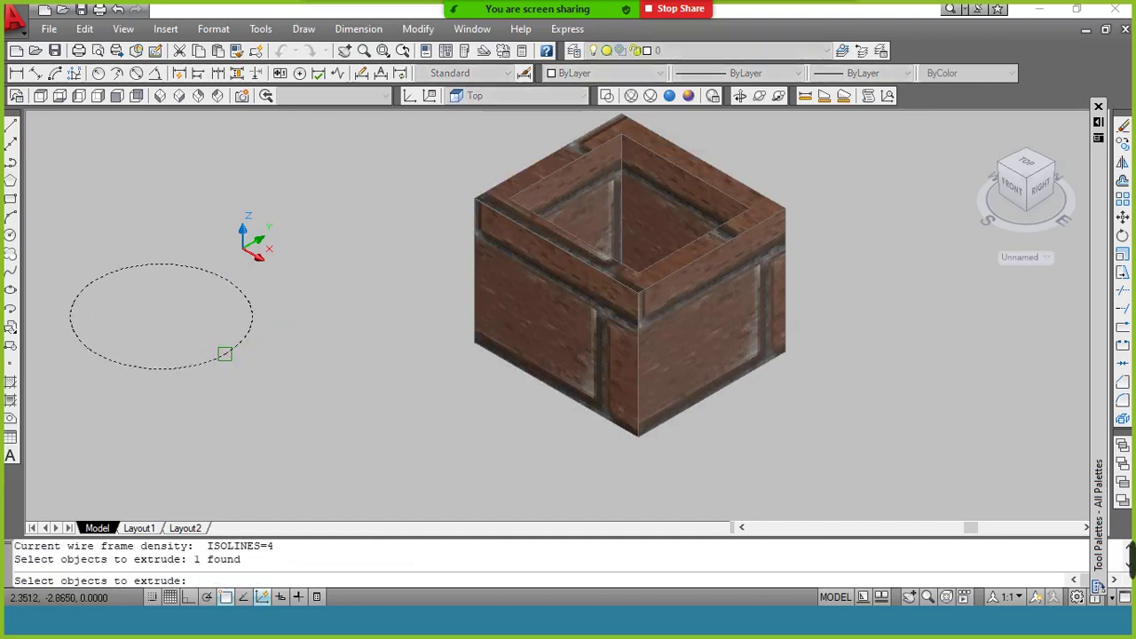
{"action": "key", "text": "Return"}
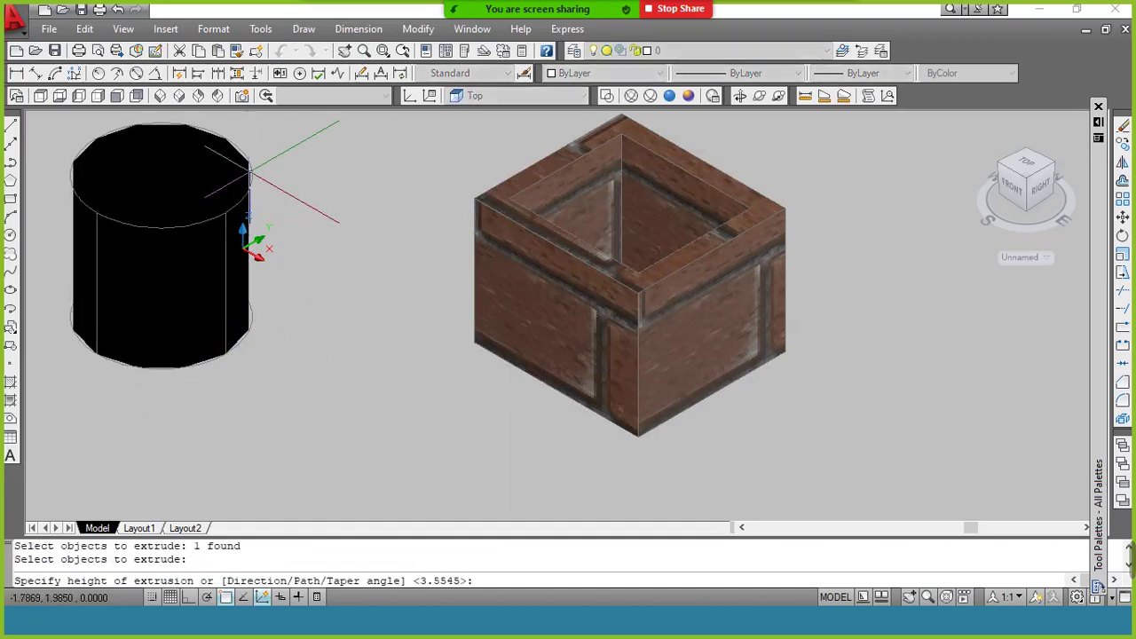
{"action": "left_click", "coordinate": [303, 190]}
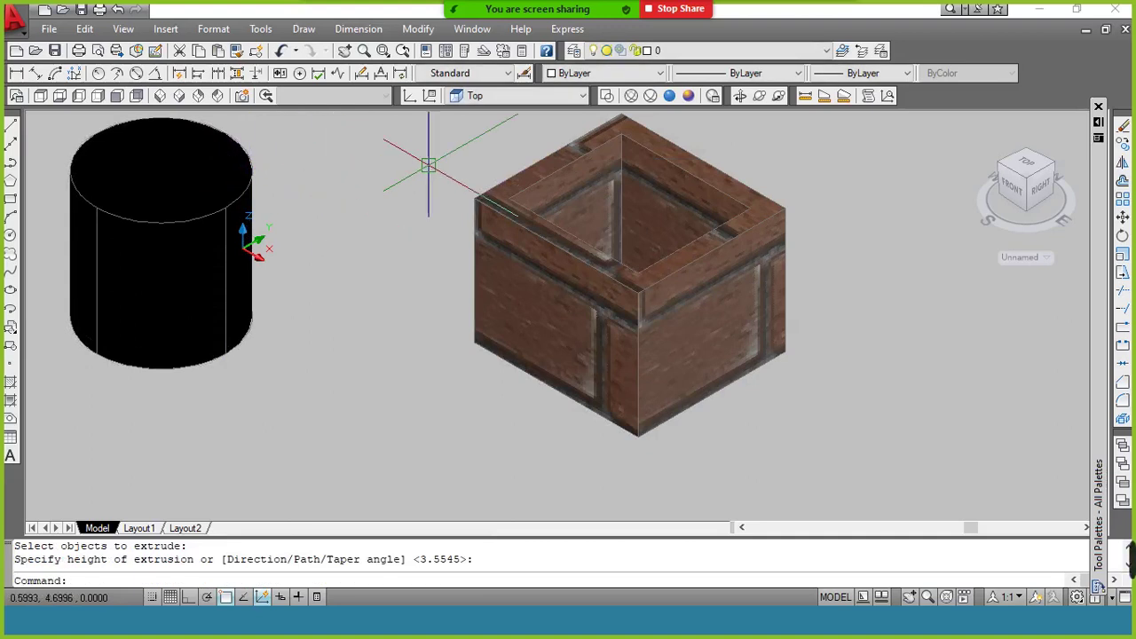
Step: Open the Tool Palettes and browse from Finishes and Generic Lights to the Woods materials
{"action": "left_click", "coordinate": [267, 28]}
{"action": "mouse_move", "coordinate": [287, 77]}
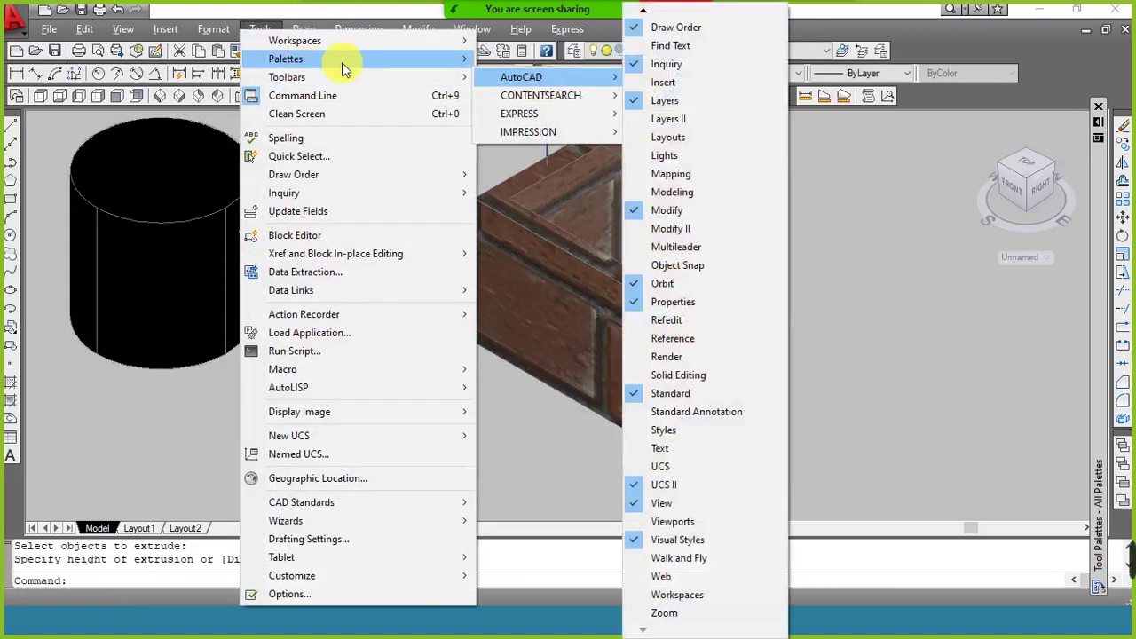
{"action": "left_click", "coordinate": [977, 264]}
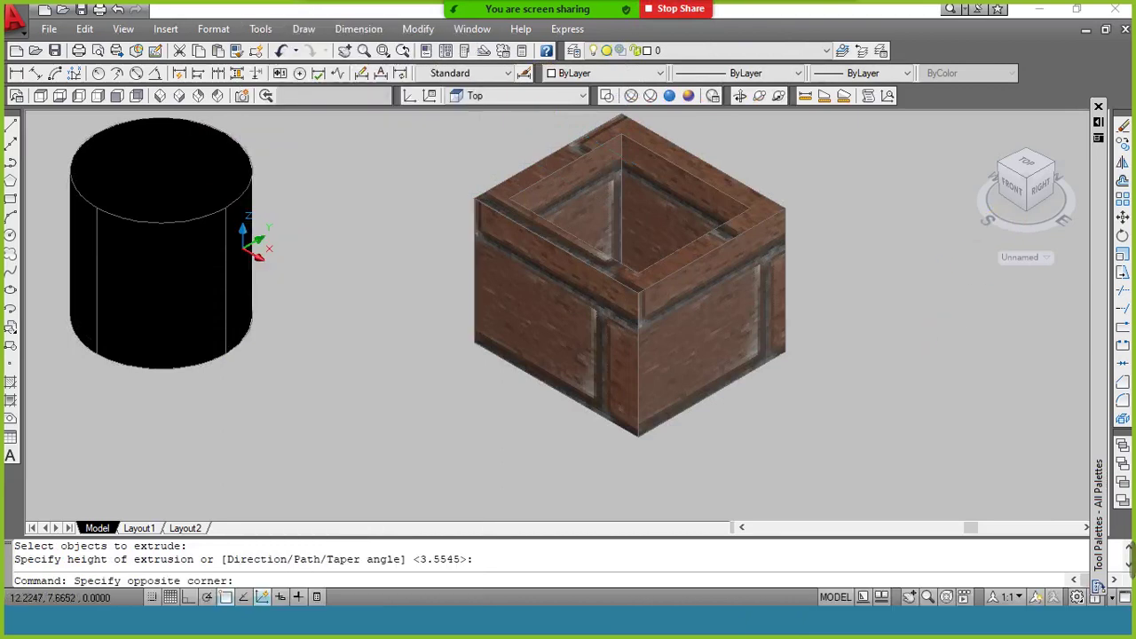
{"action": "left_click", "coordinate": [984, 312]}
{"action": "left_click", "coordinate": [853, 439]}
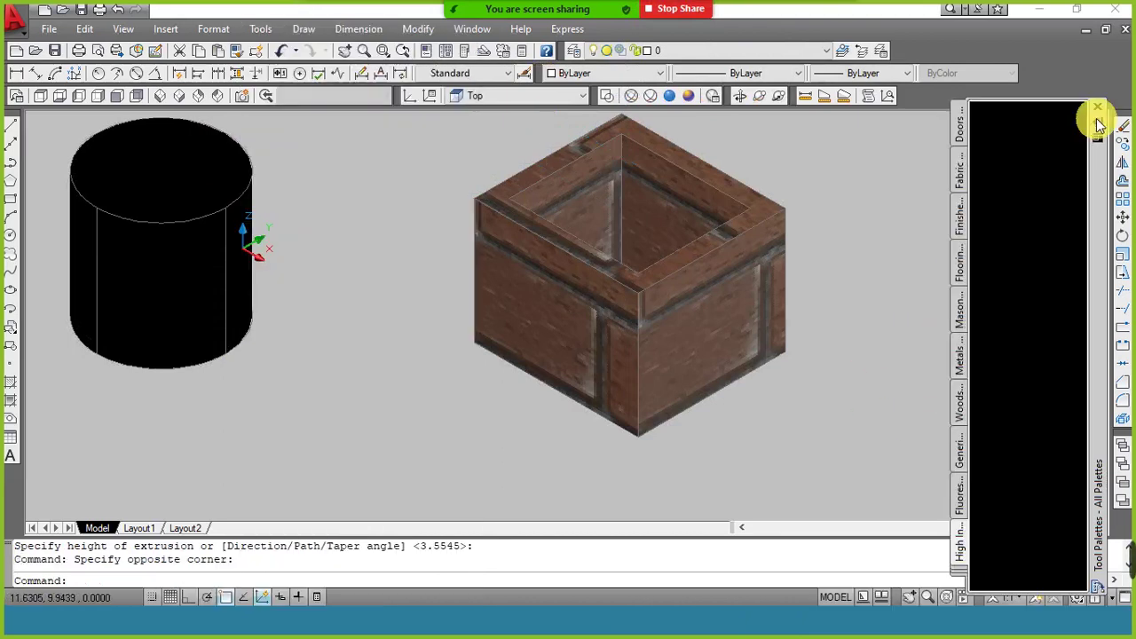
{"action": "mouse_move", "coordinate": [1098, 515]}
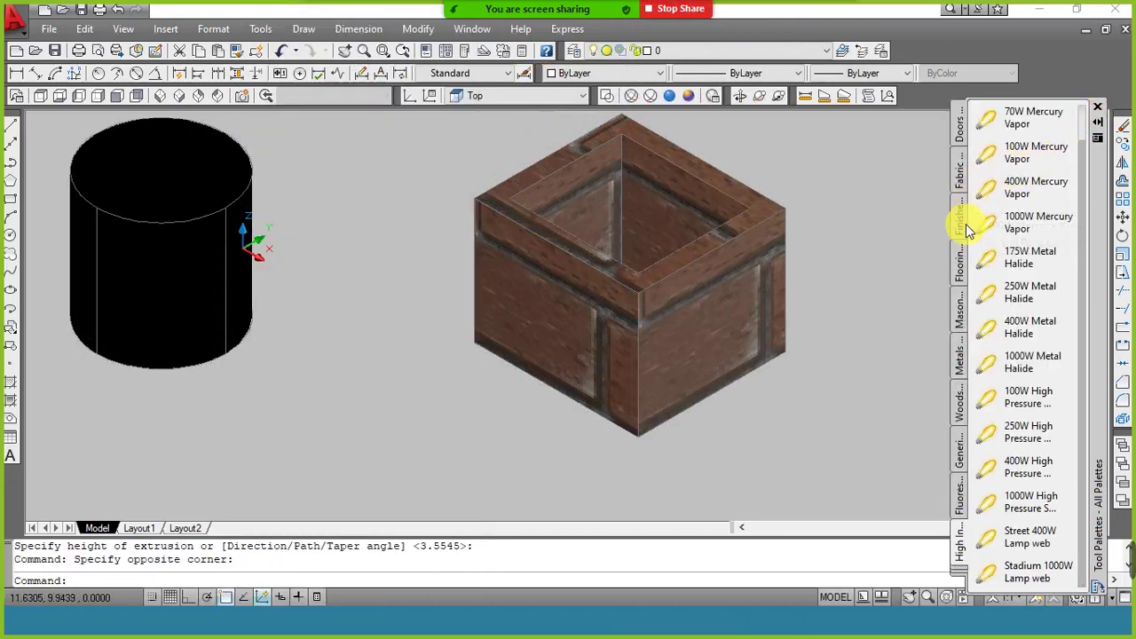
{"action": "left_click", "coordinate": [960, 227]}
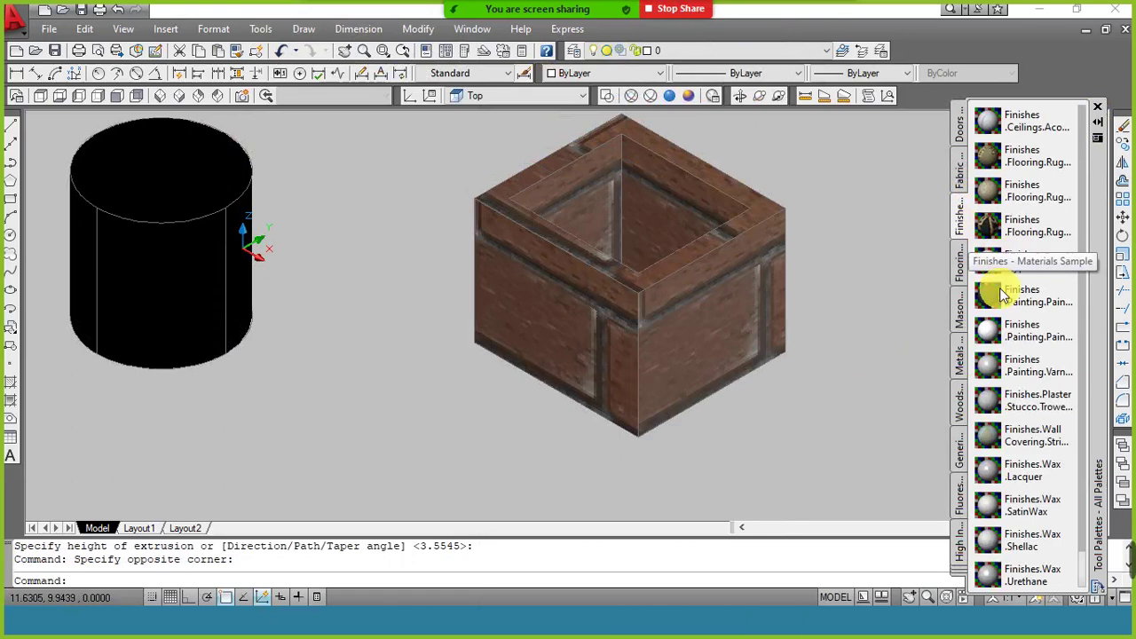
{"action": "scroll", "coordinate": [1032, 345], "scroll_direction": "down", "scroll_amount": 1}
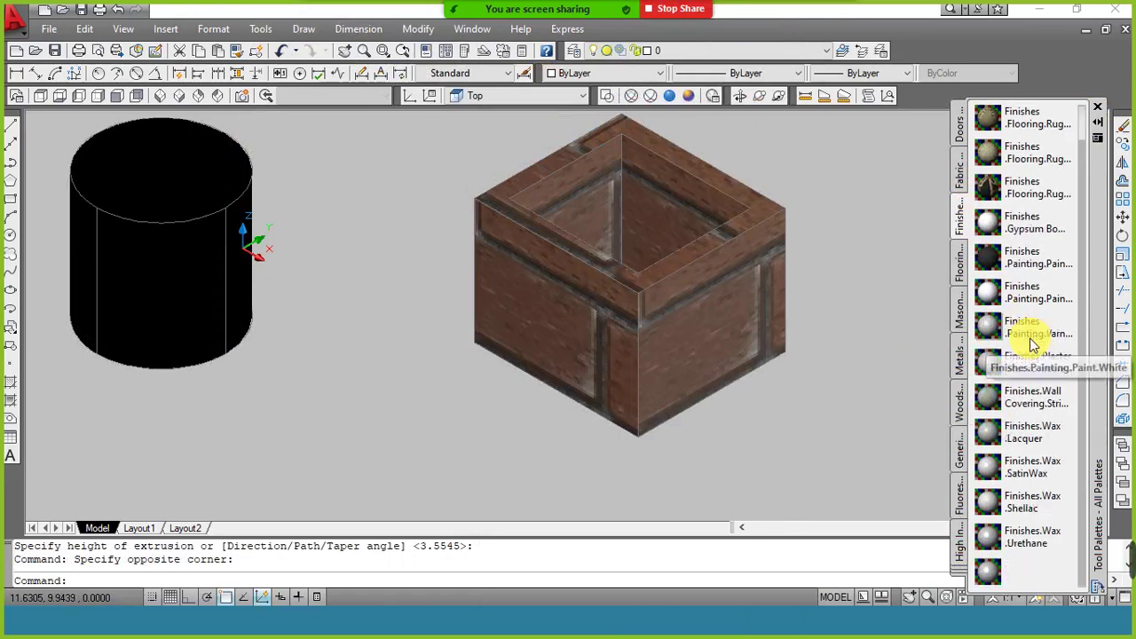
{"action": "left_click", "coordinate": [959, 456]}
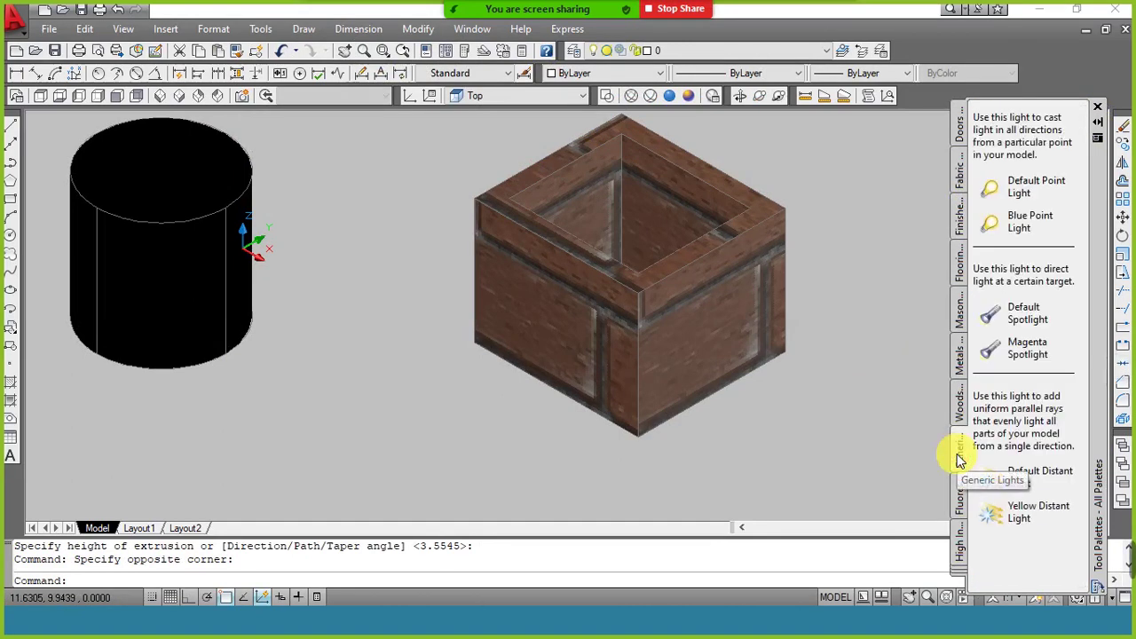
{"action": "left_click", "coordinate": [961, 408]}
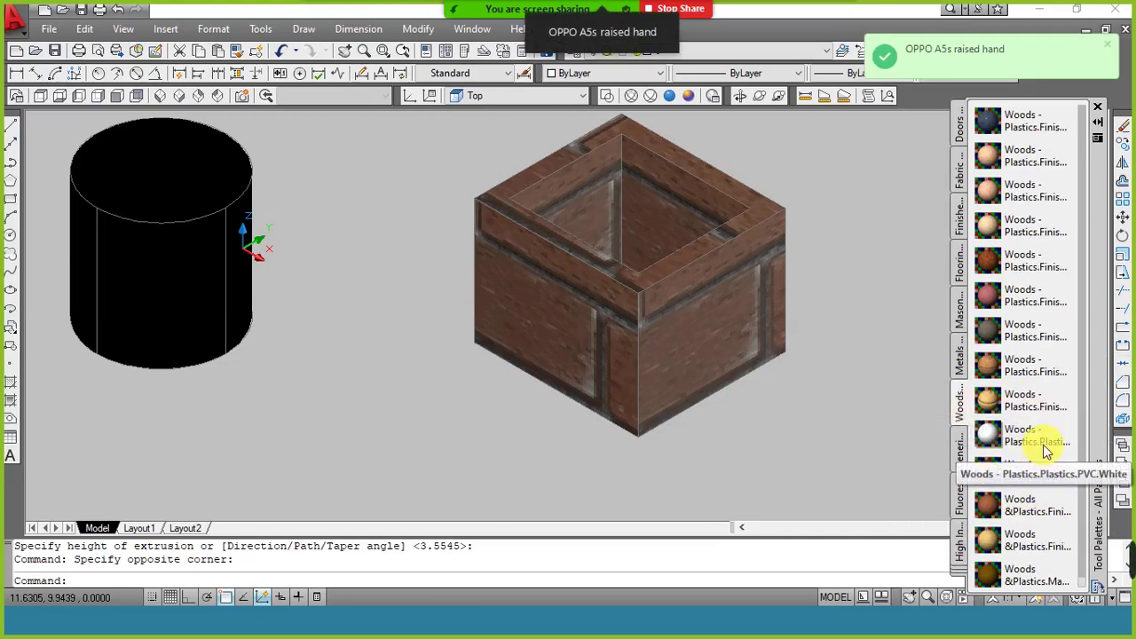
{"action": "mouse_move", "coordinate": [604, 5]}
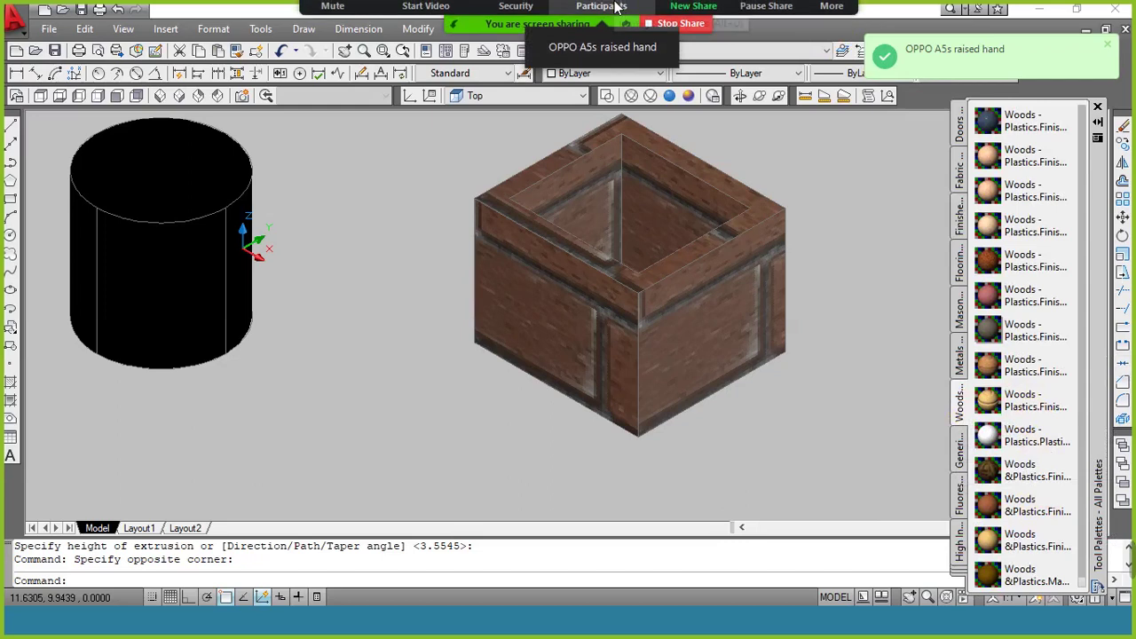
Step: In Zoom's participant list, move the hand-raising attendee into the waiting room
{"action": "left_click", "coordinate": [602, 21]}
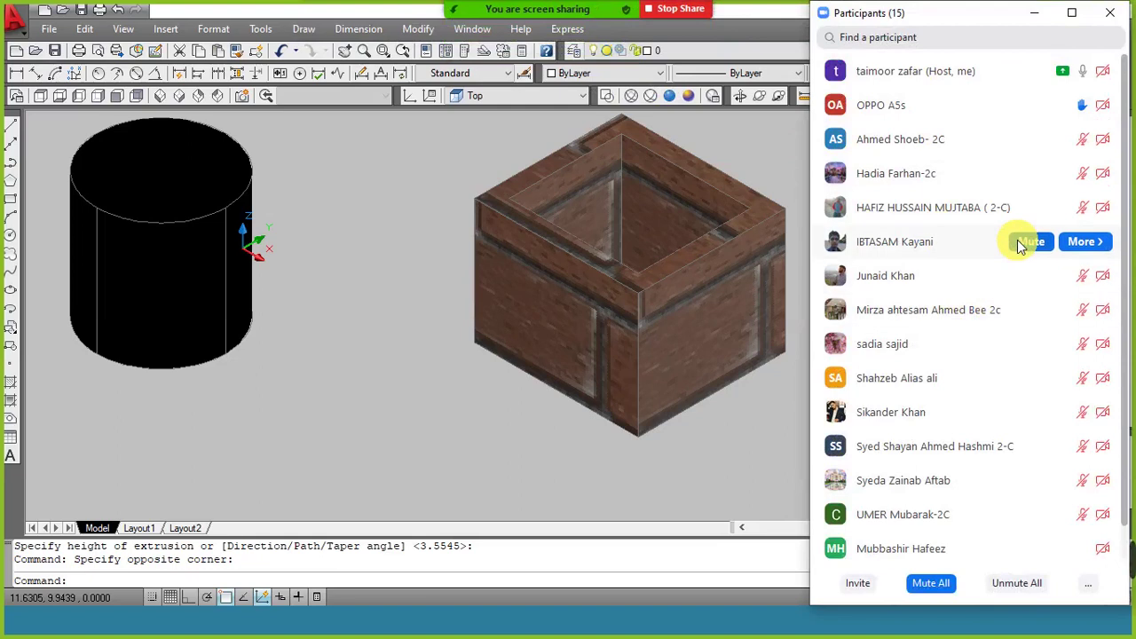
{"action": "left_click", "coordinate": [1017, 239]}
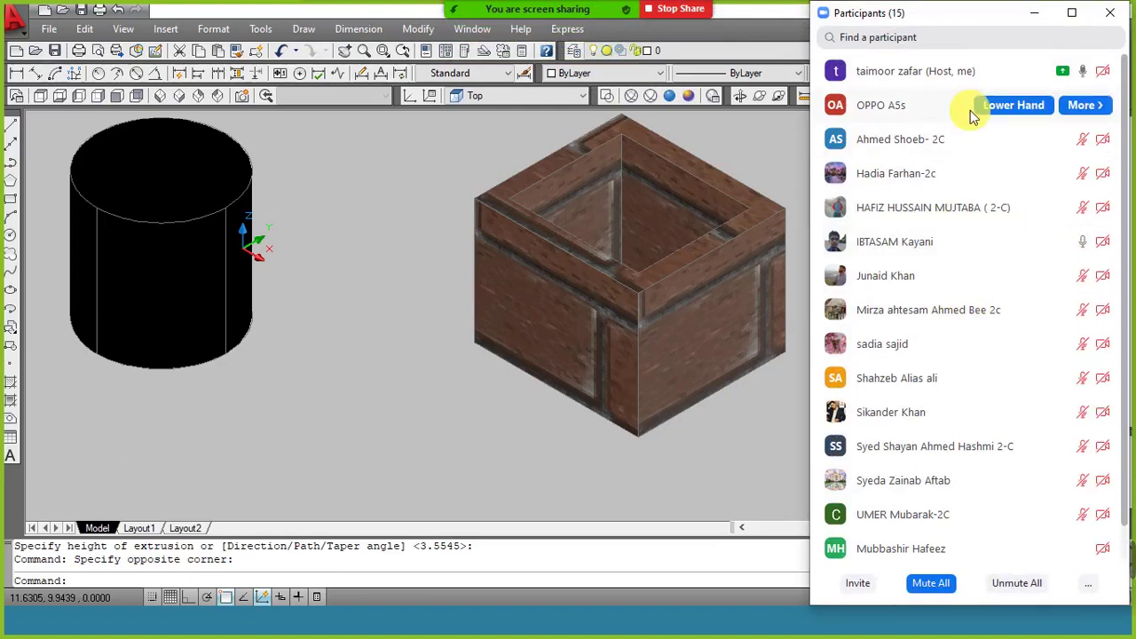
{"action": "left_click", "coordinate": [1091, 106]}
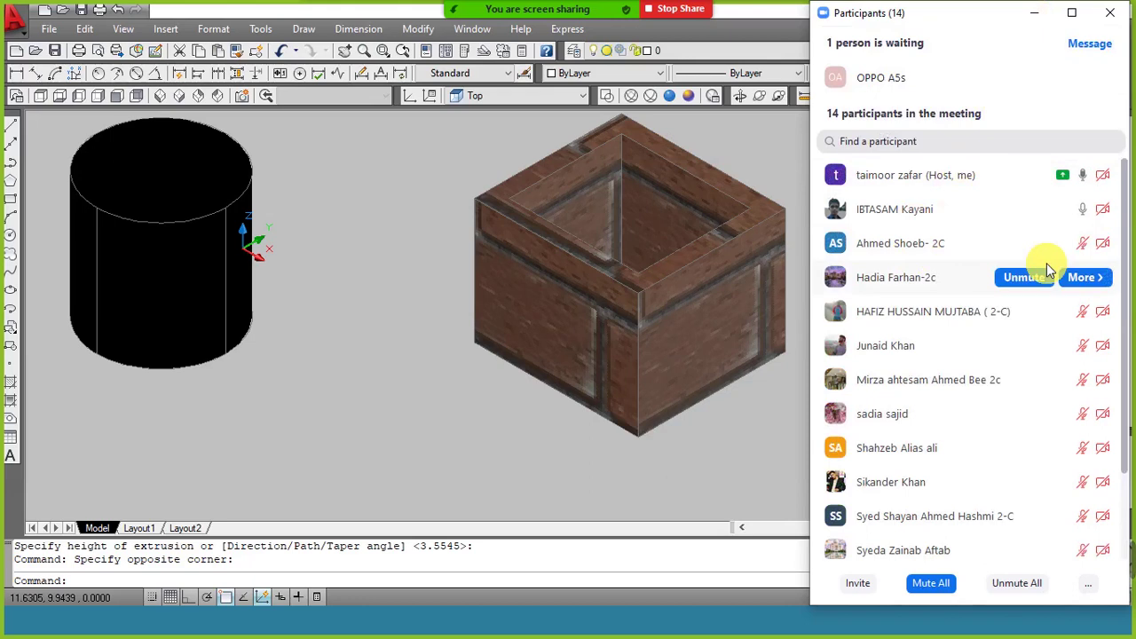
{"action": "scroll", "coordinate": [1046, 264], "scroll_direction": "down", "scroll_amount": 2}
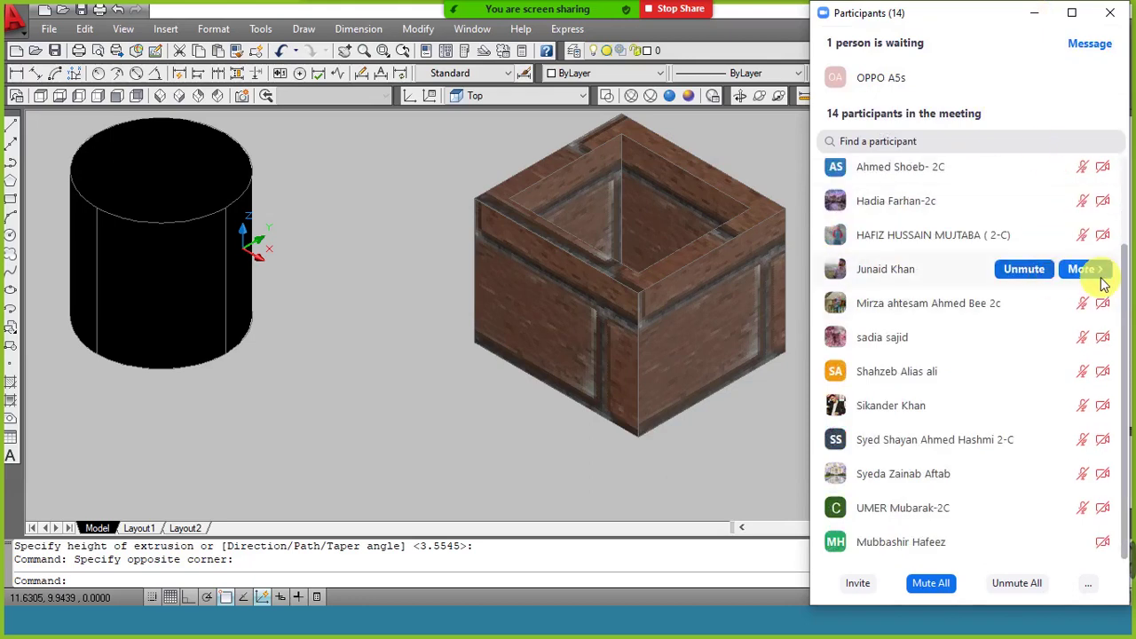
{"action": "scroll", "coordinate": [1109, 275], "scroll_direction": "up", "scroll_amount": 2}
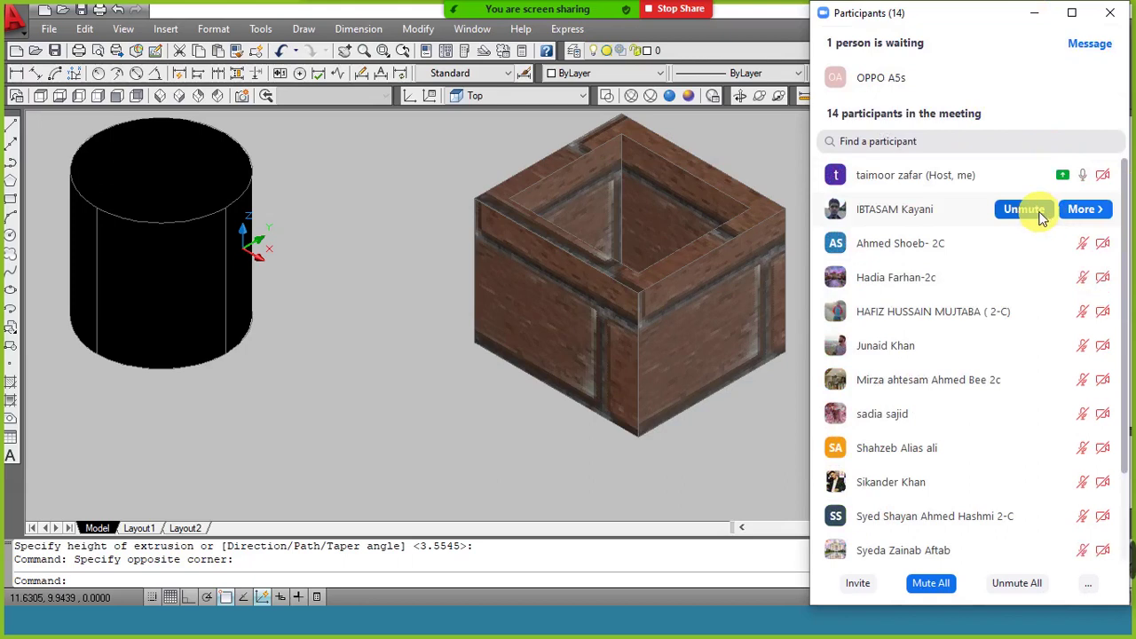
{"action": "left_click", "coordinate": [1007, 315]}
{"action": "left_click", "coordinate": [1029, 209]}
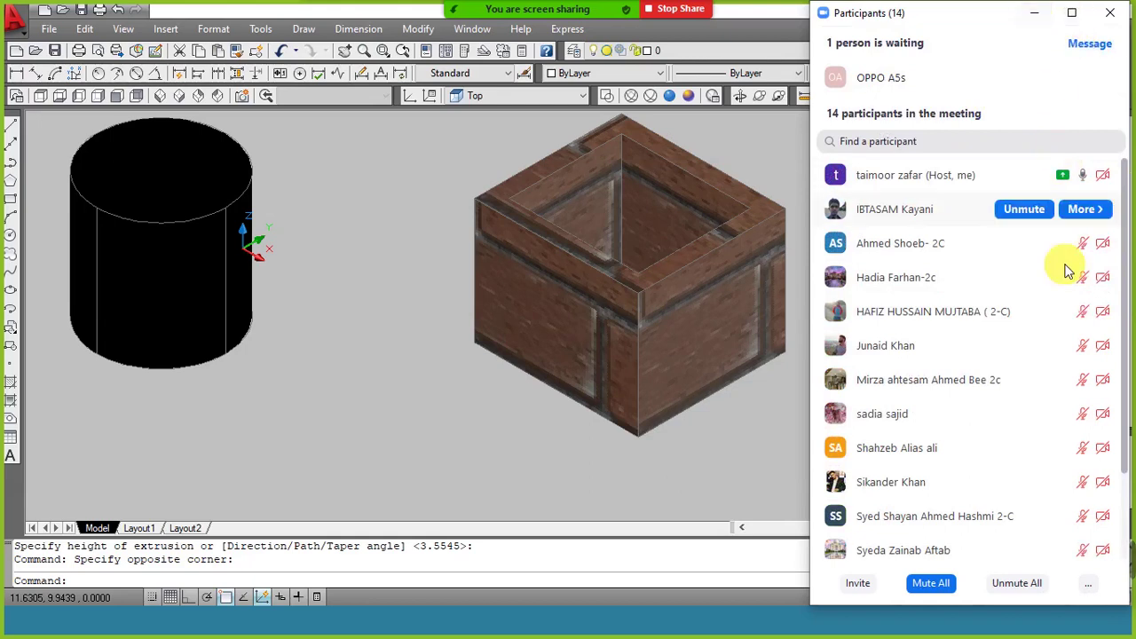
Step: Enable the meeting's waiting room from the participant options and review the list
{"action": "left_click", "coordinate": [1087, 583]}
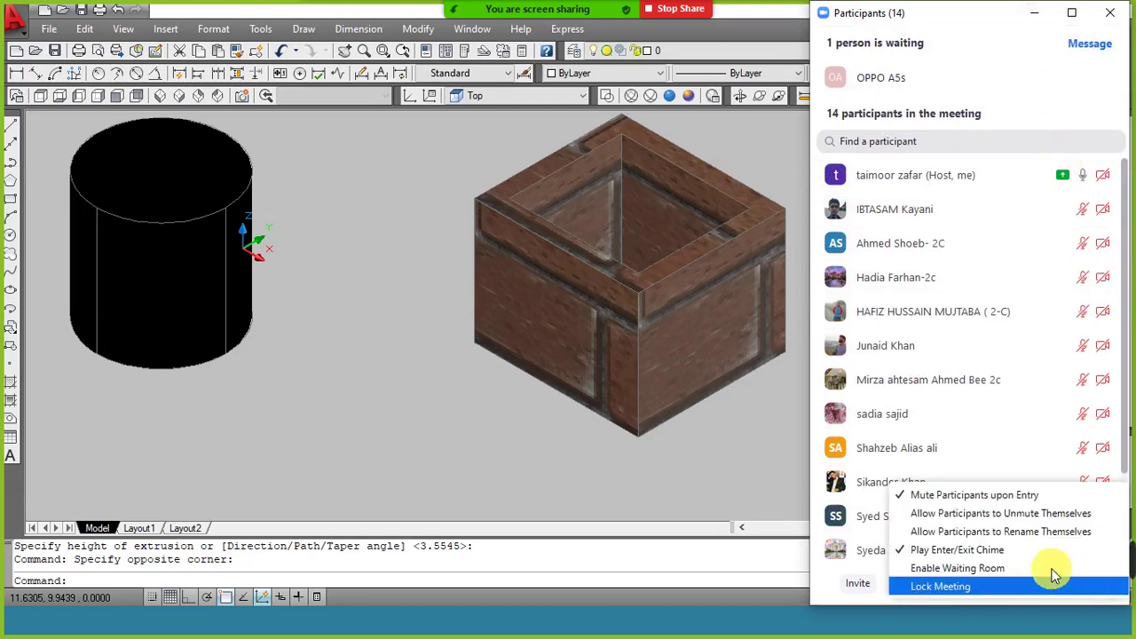
{"action": "left_click", "coordinate": [1047, 568]}
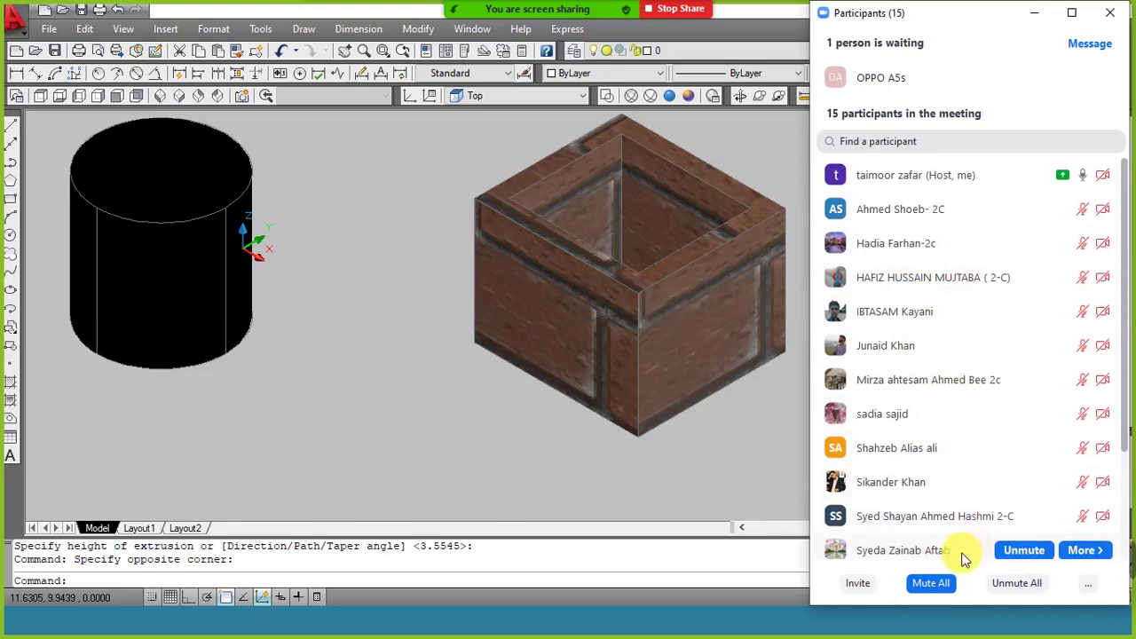
{"action": "scroll", "coordinate": [984, 555], "scroll_direction": "down", "scroll_amount": 3}
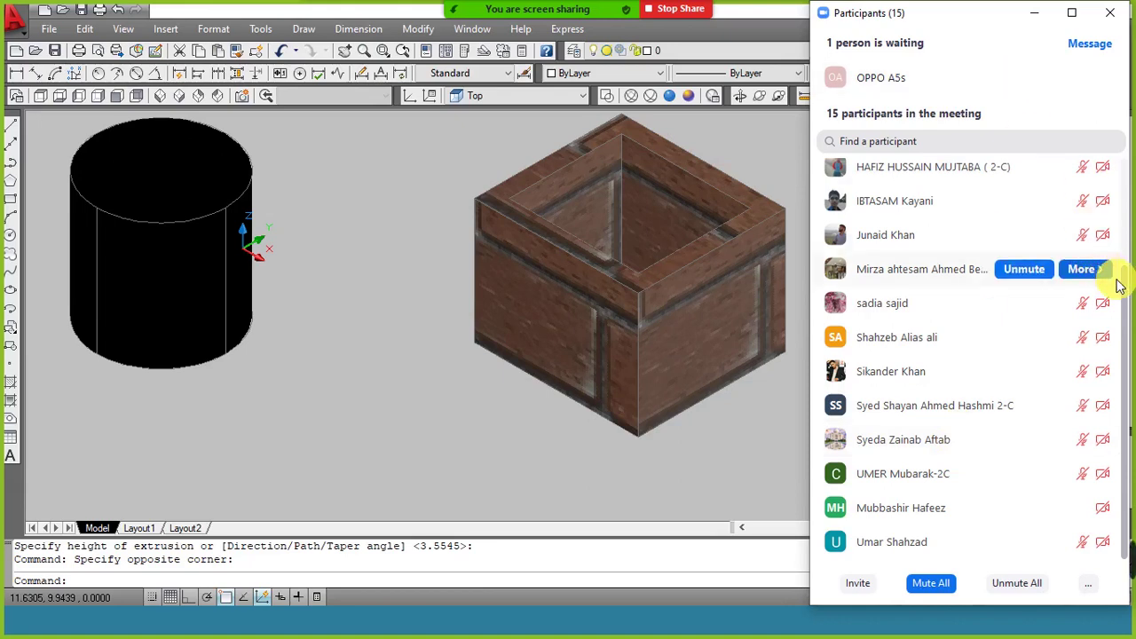
{"action": "left_click_drag", "start_coordinate": [1122, 284], "coordinate": [1130, 129]}
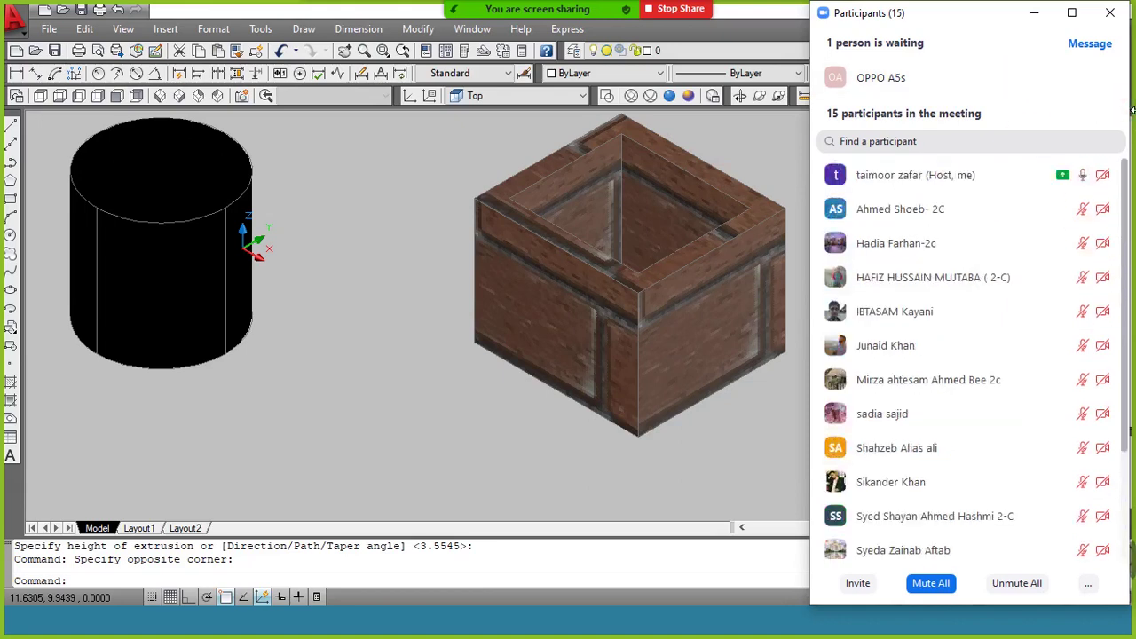
{"action": "left_click", "coordinate": [1132, 110]}
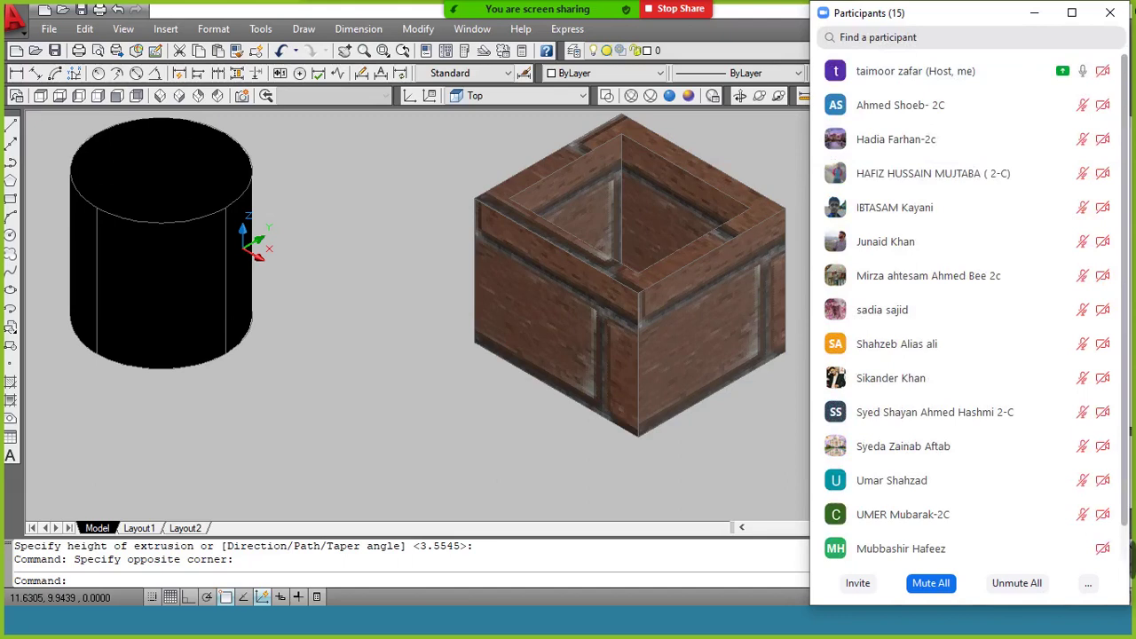
Step: Hide the Zoom list and apply the Wood Maple material to the cylinder
{"action": "left_click", "coordinate": [1033, 13]}
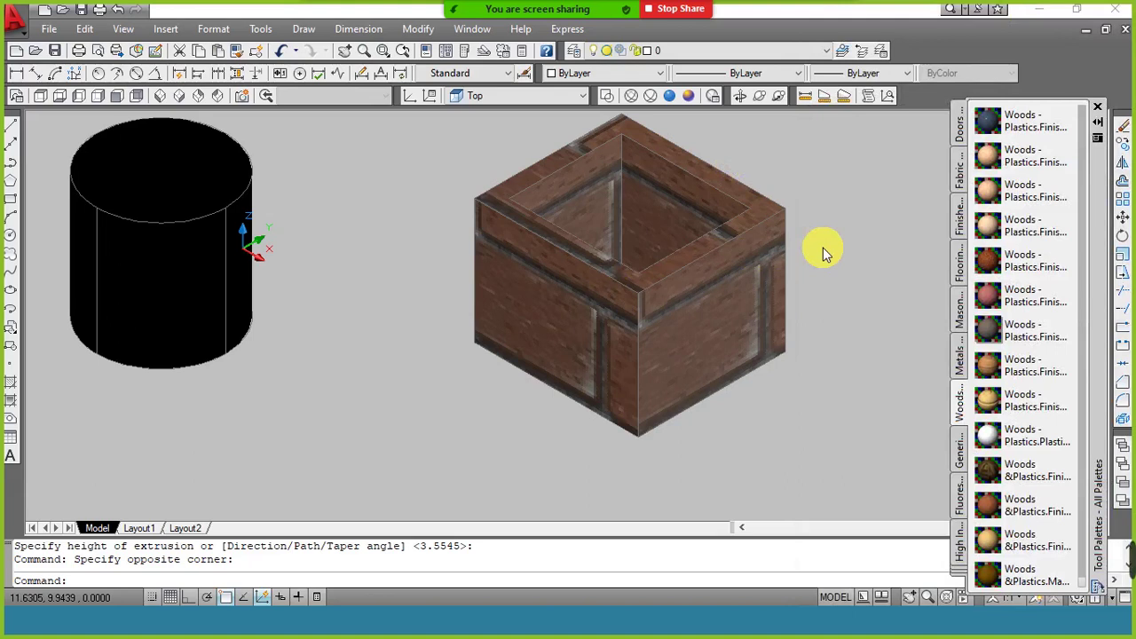
{"action": "left_click", "coordinate": [1012, 229]}
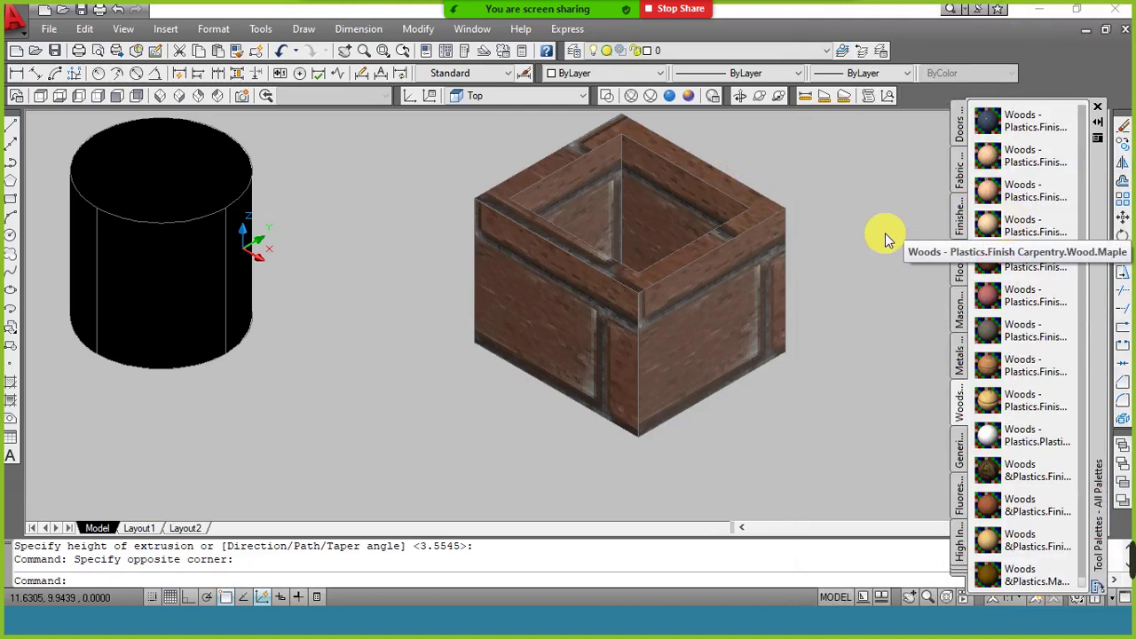
{"action": "left_click", "coordinate": [198, 183]}
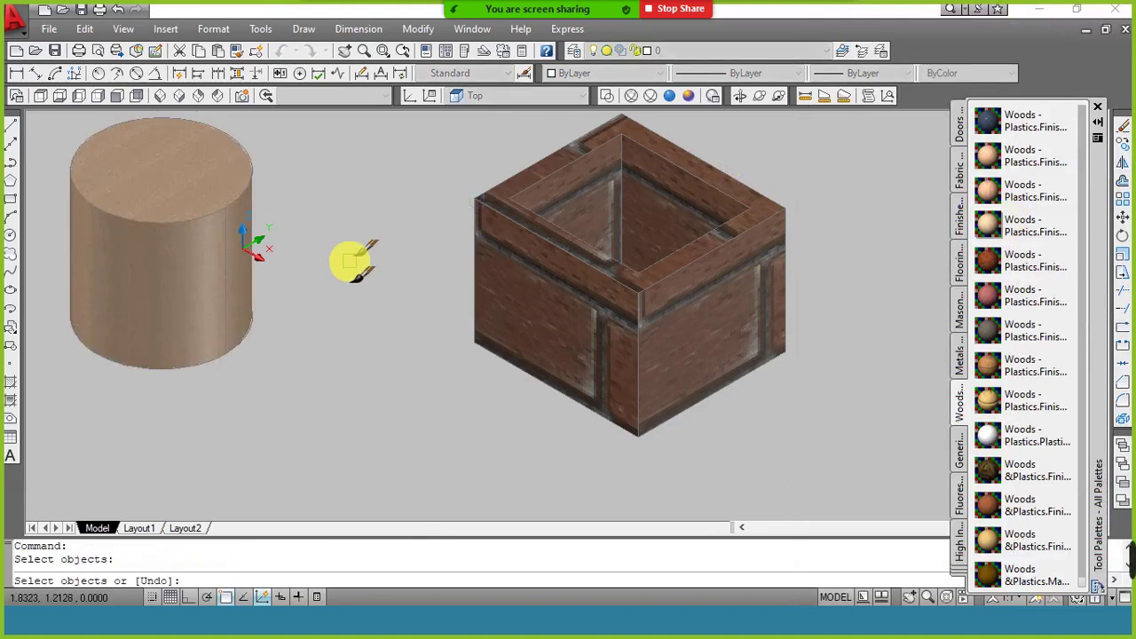
{"action": "key", "text": "Escape"}
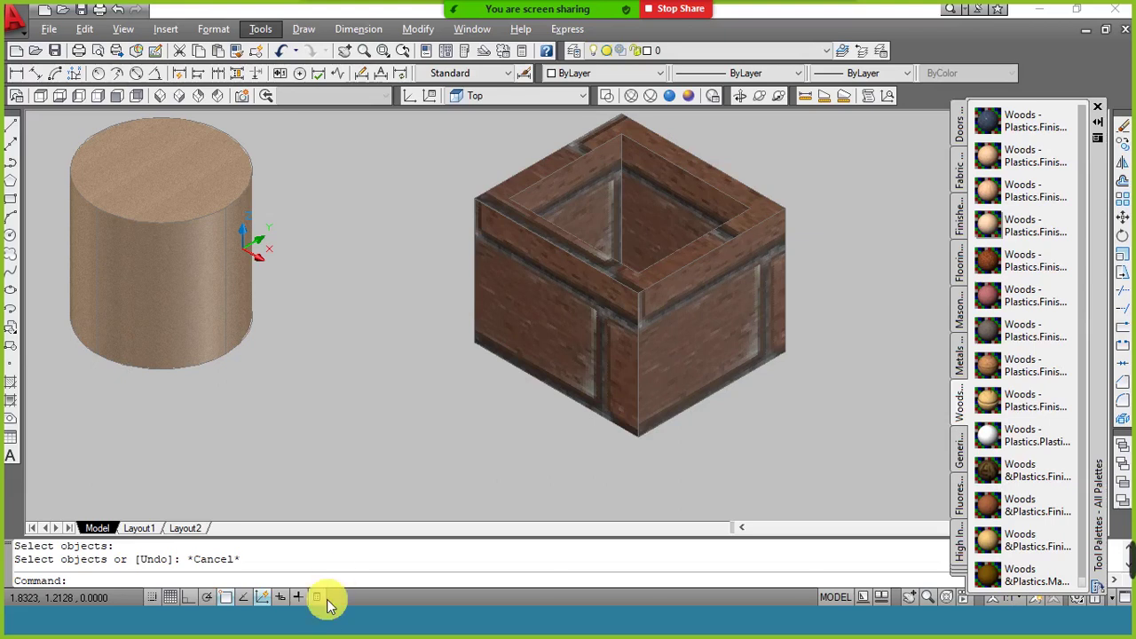
Step: Close the palette and shell the maple cylinder at 0.5 thickness with its top face removed
{"action": "left_click", "coordinate": [1098, 106]}
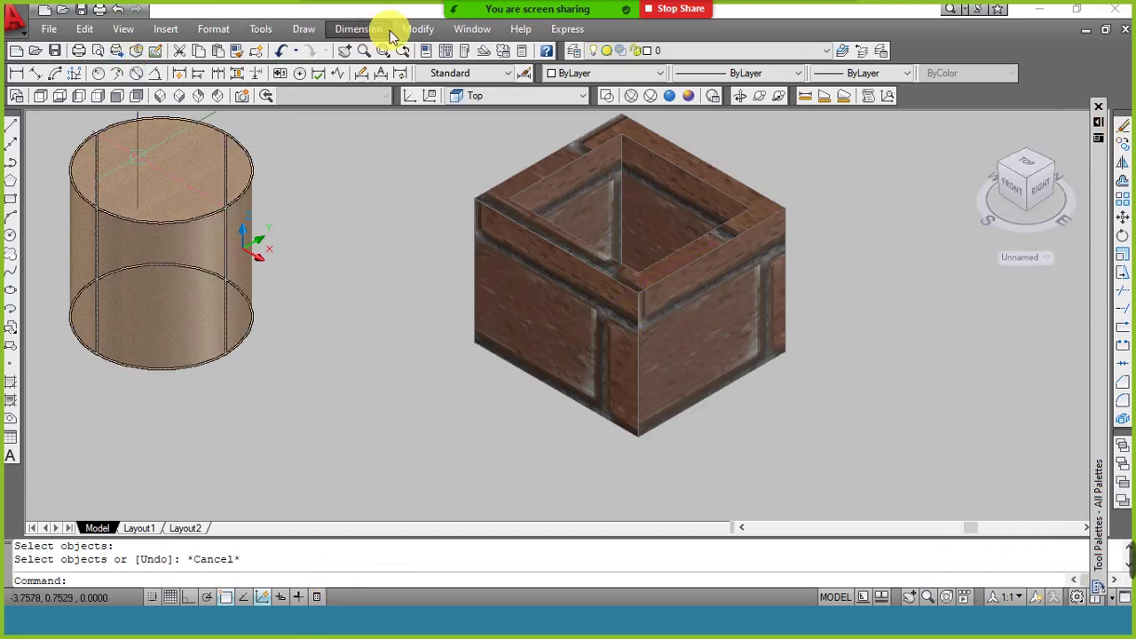
{"action": "left_click", "coordinate": [418, 28]}
{"action": "mouse_move", "coordinate": [479, 500]}
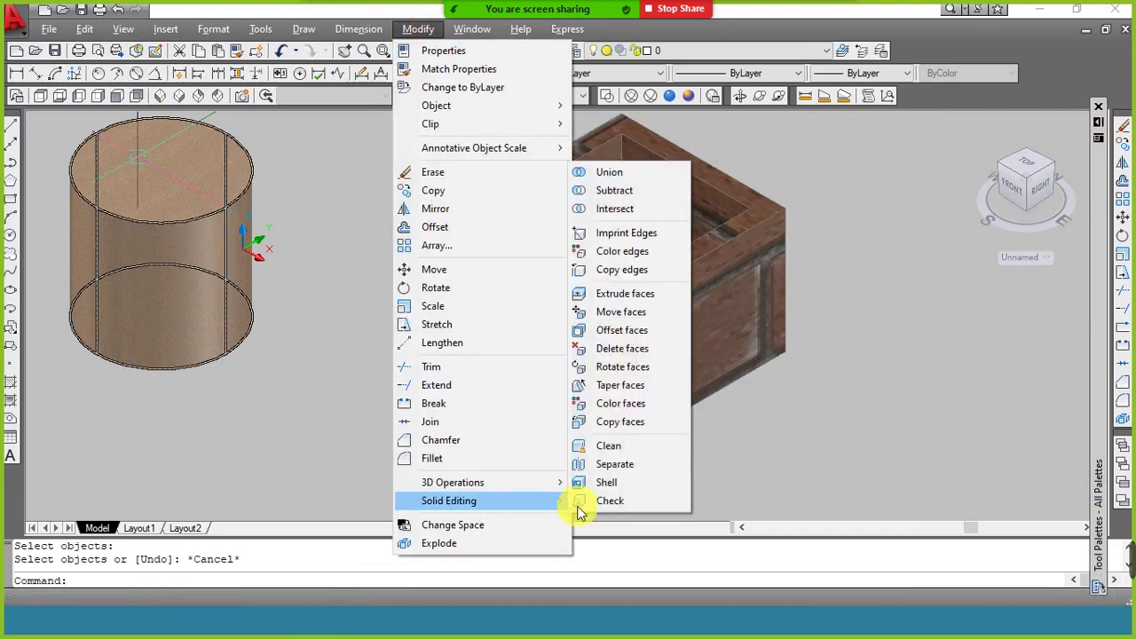
{"action": "left_click", "coordinate": [625, 475]}
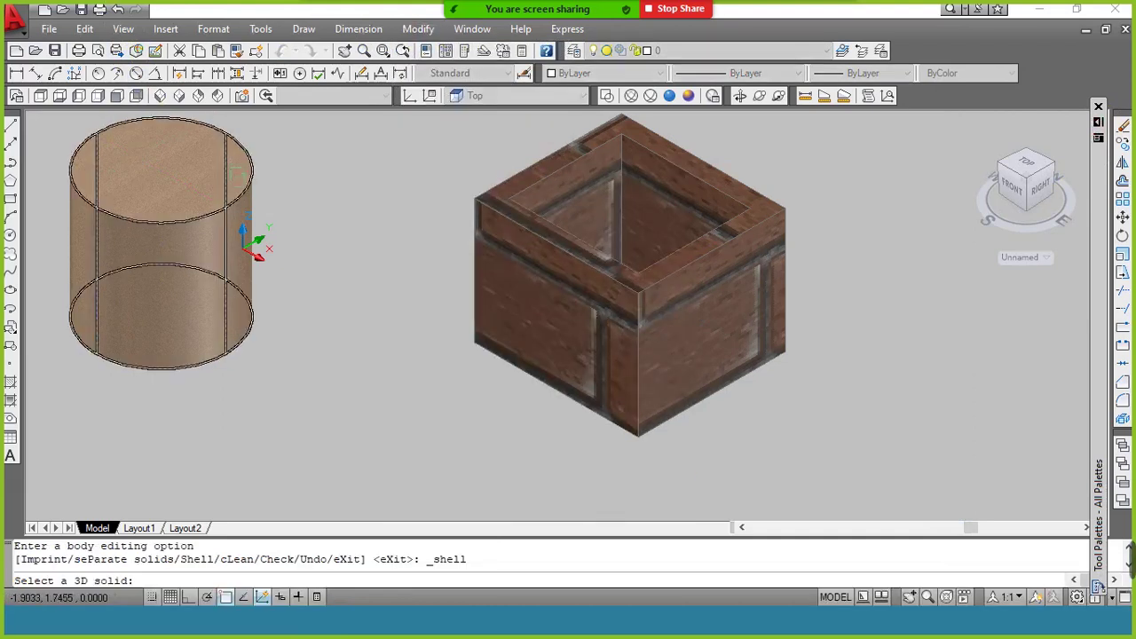
{"action": "left_click", "coordinate": [256, 189]}
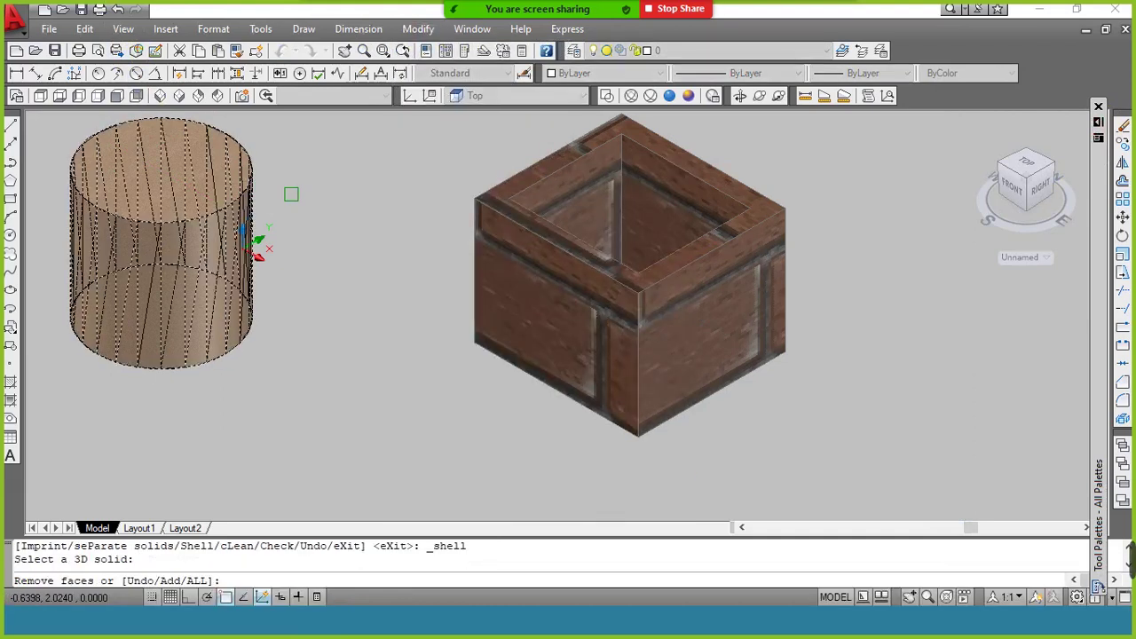
{"action": "left_click", "coordinate": [163, 173]}
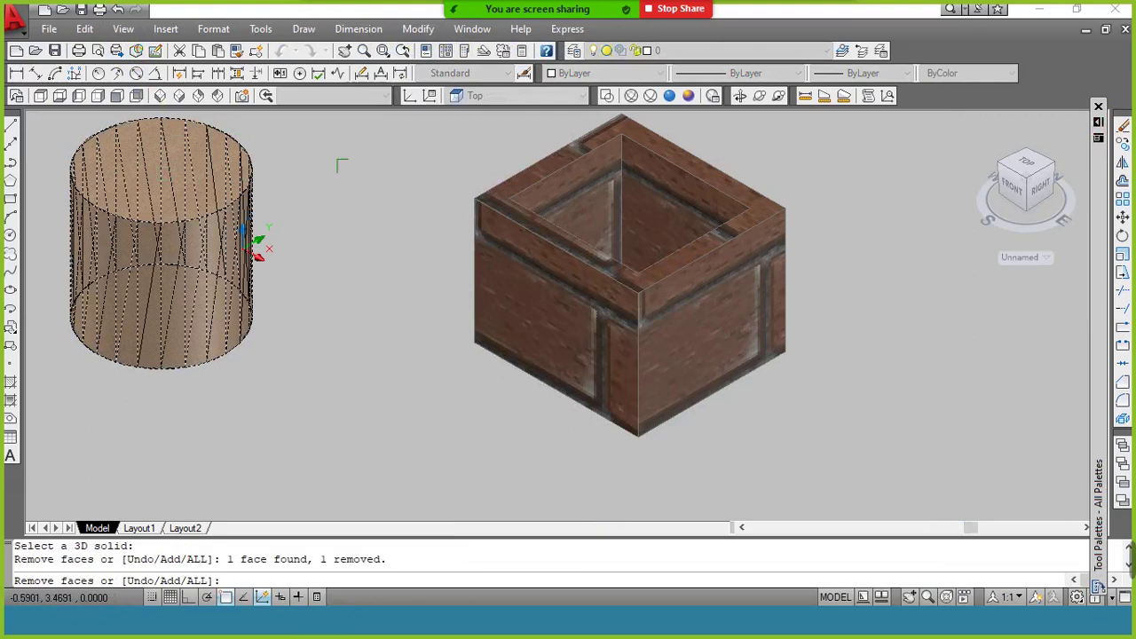
{"action": "key", "text": "Return"}
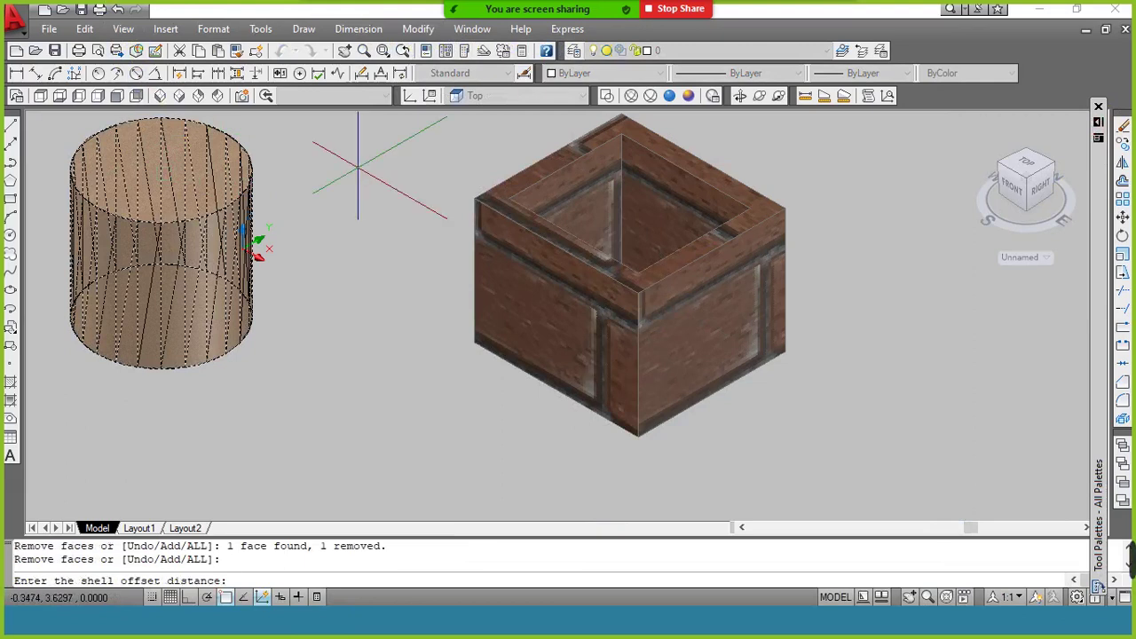
{"action": "type", "text": ".5"}
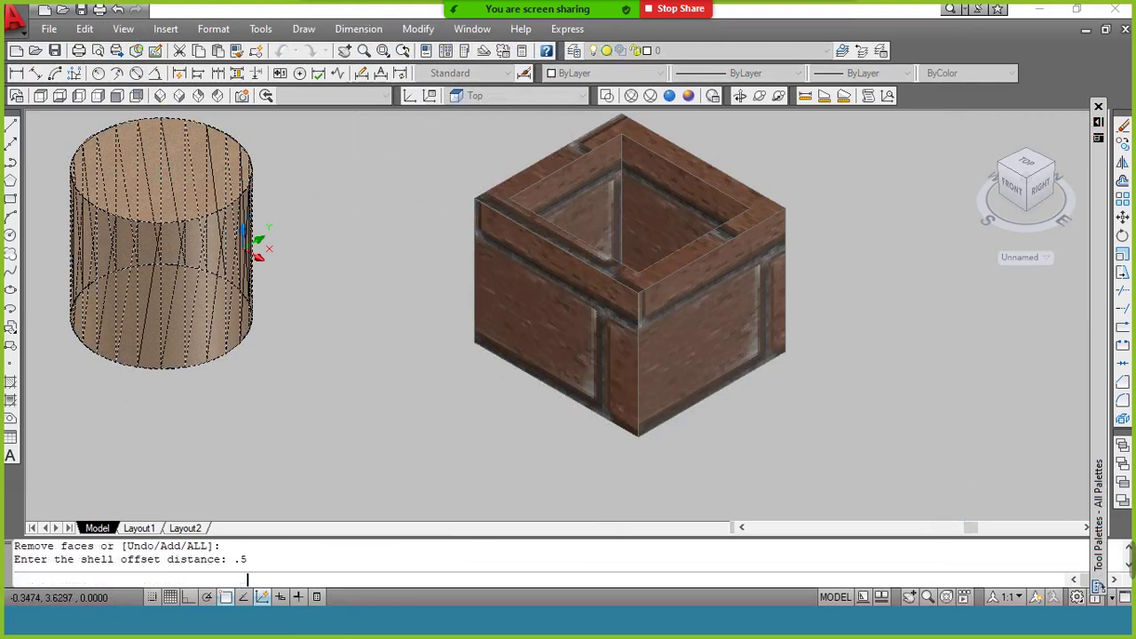
{"action": "key", "text": "Return"}
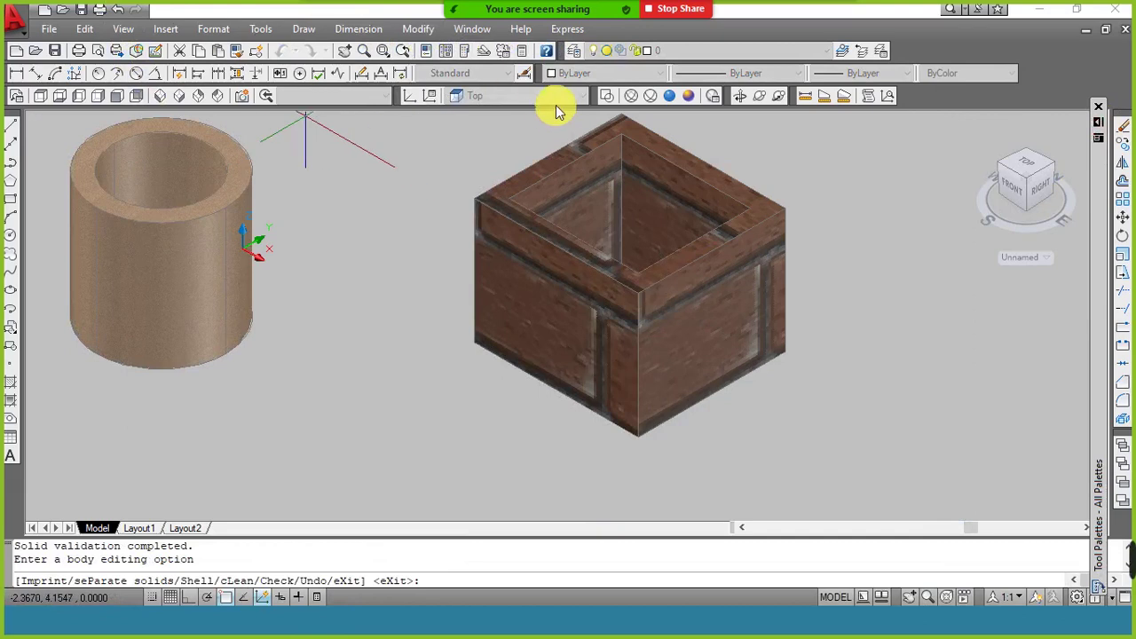
{"action": "left_click", "coordinate": [739, 96]}
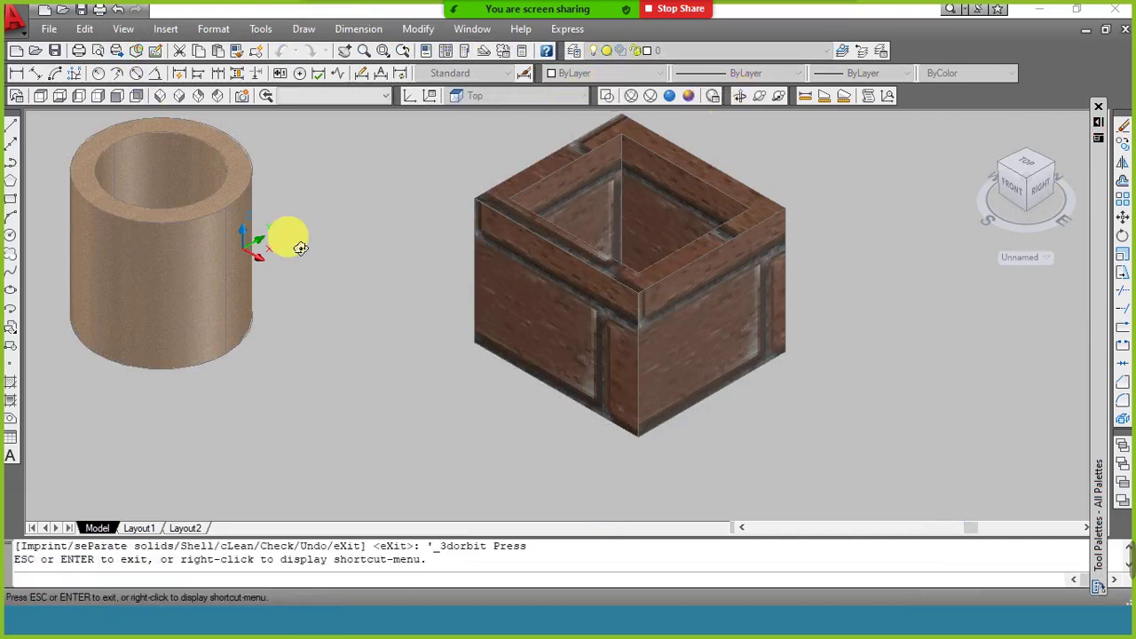
Step: Orbit around the wood tube and brick box, then set the SE Isometric view
{"action": "mouse_move", "coordinate": [248, 220]}
{"action": "left_mouse_down"}
{"action": "mouse_move", "coordinate": [283, 296]}
{"action": "mouse_move", "coordinate": [299, 299]}
{"action": "mouse_move", "coordinate": [329, 257]}
{"action": "mouse_move", "coordinate": [318, 225]}
{"action": "mouse_move", "coordinate": [268, 387]}
{"action": "mouse_move", "coordinate": [461, 370]}
{"action": "mouse_move", "coordinate": [477, 342]}
{"action": "mouse_move", "coordinate": [438, 393]}
{"action": "mouse_move", "coordinate": [355, 363]}
{"action": "mouse_move", "coordinate": [292, 264]}
{"action": "left_mouse_up"}
{"action": "right_click", "coordinate": [292, 264]}
{"action": "left_click", "coordinate": [309, 269]}
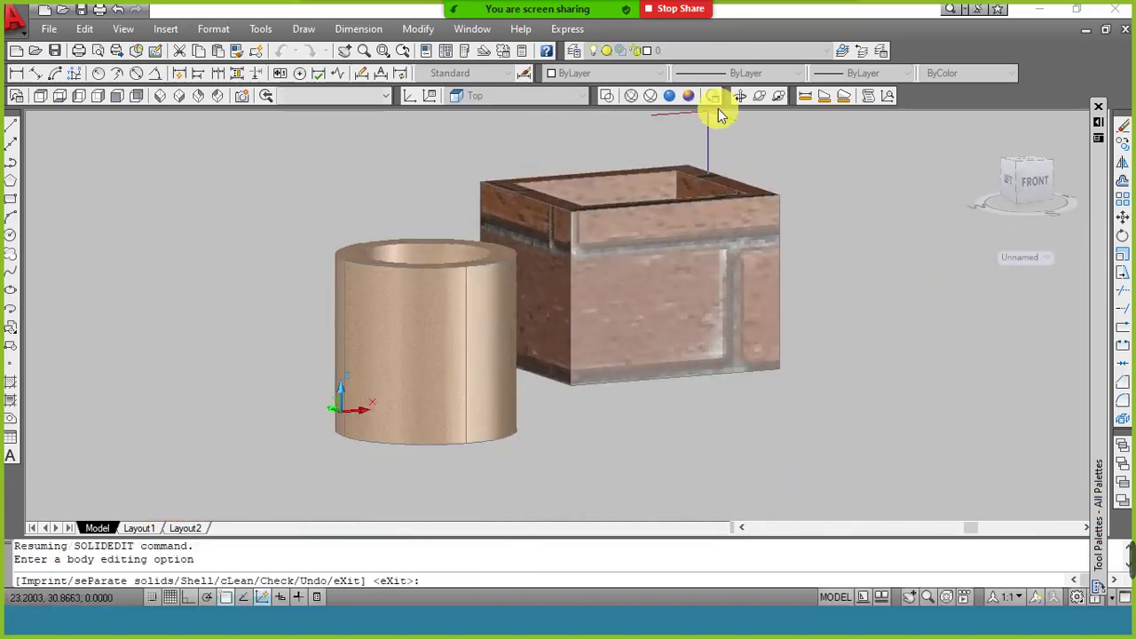
{"action": "left_click", "coordinate": [182, 96]}
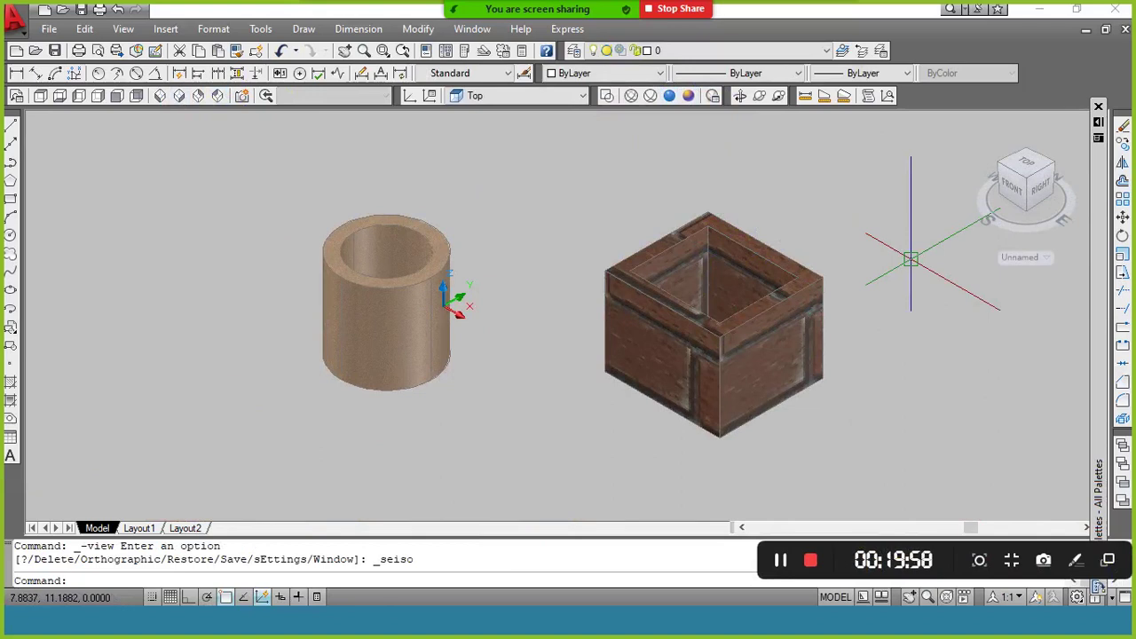
{"action": "mouse_move", "coordinate": [594, 9]}
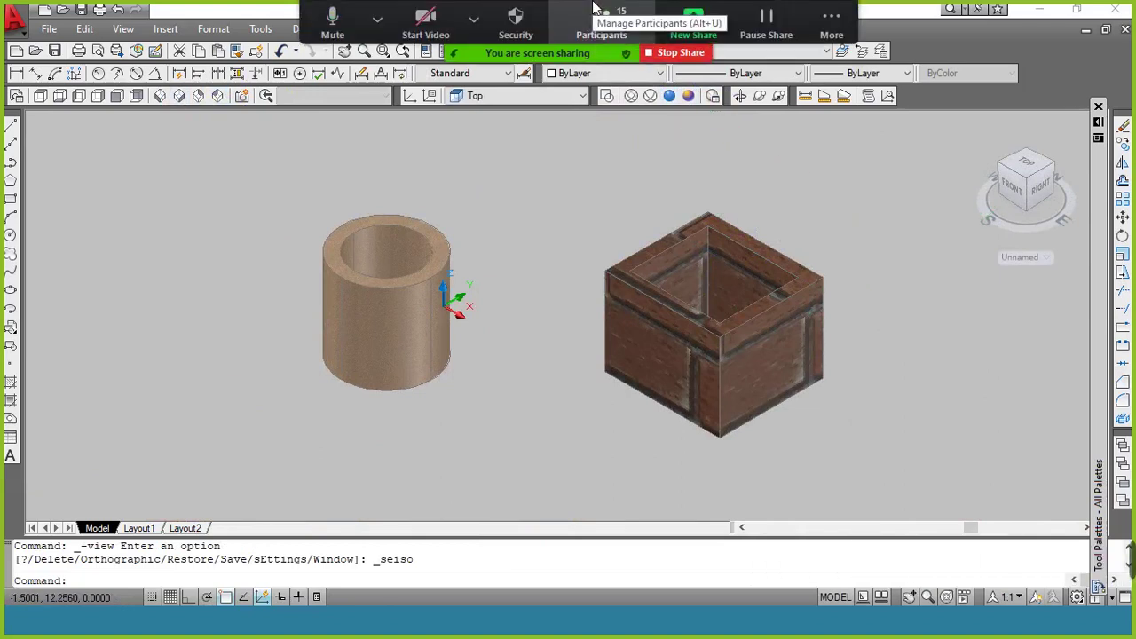
{"action": "left_click", "coordinate": [377, 17]}
{"action": "left_click", "coordinate": [330, 19]}
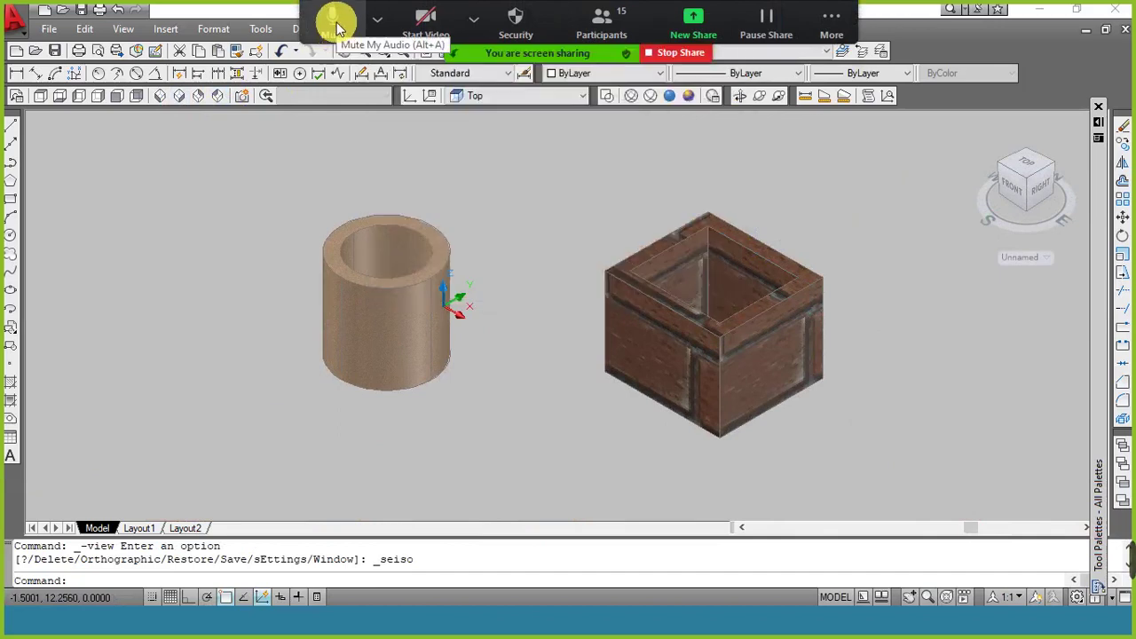
{"action": "left_click", "coordinate": [330, 20]}
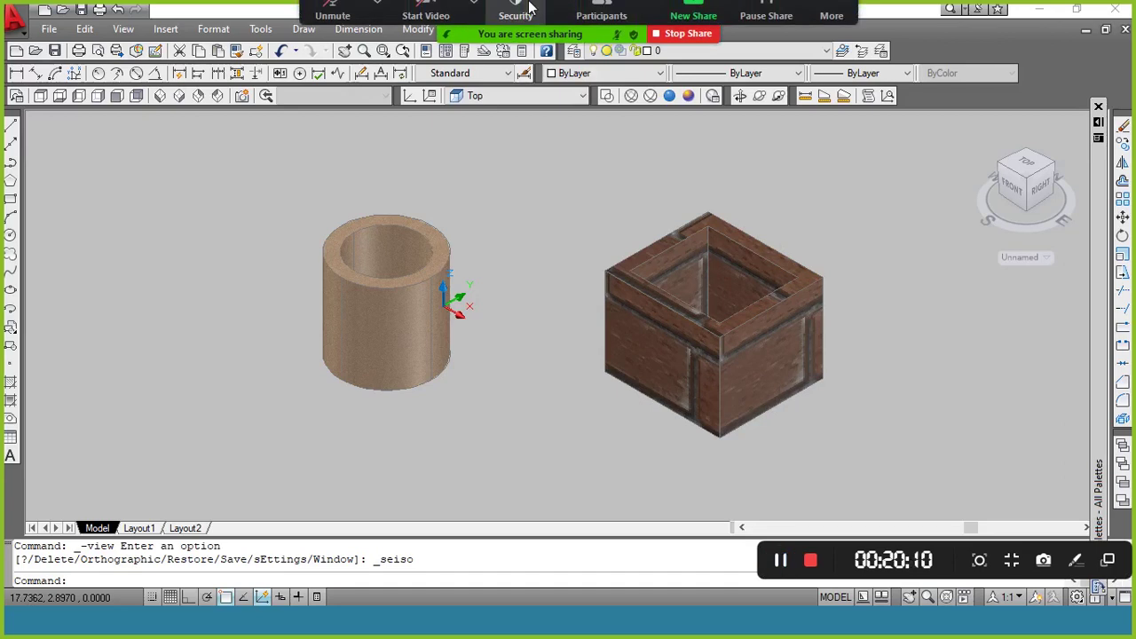
{"action": "left_click", "coordinate": [377, 18]}
{"action": "left_click", "coordinate": [337, 27]}
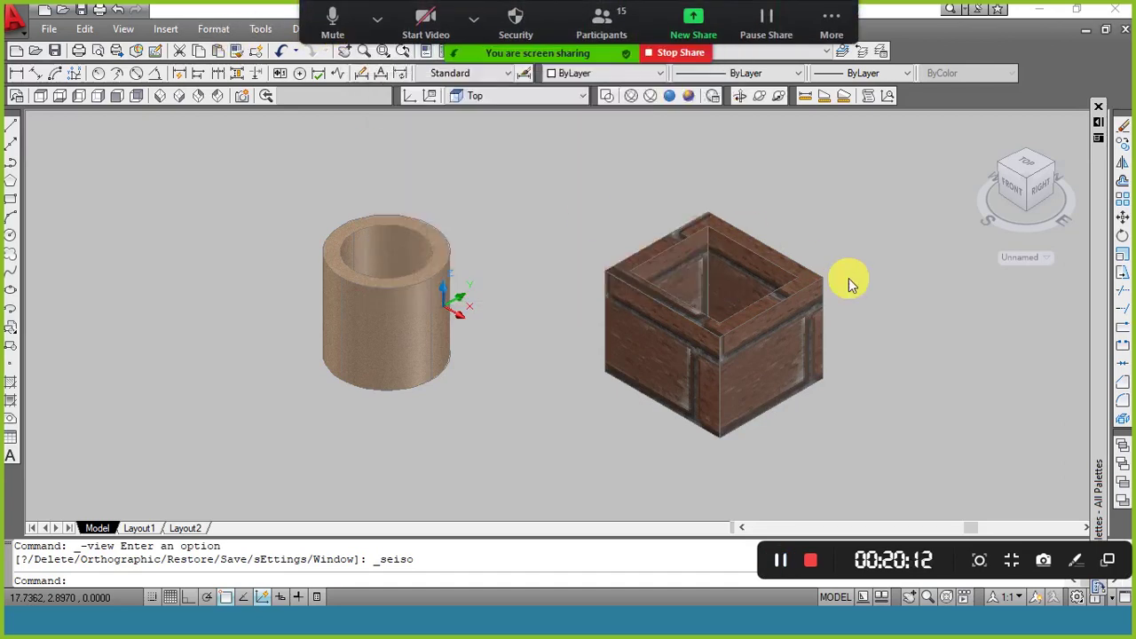
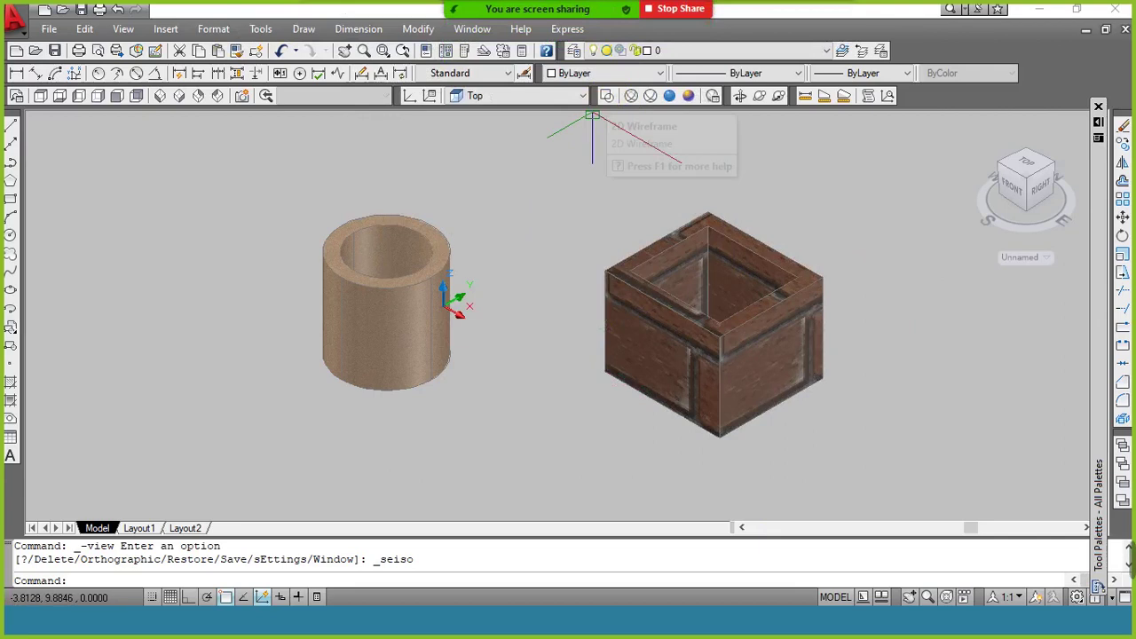
Step: Pan the view, then draw a large square and a smaller square sharing its left corner
{"action": "left_click", "coordinate": [344, 50]}
{"action": "left_click_drag", "start_coordinate": [717, 319], "coordinate": [405, 347]}
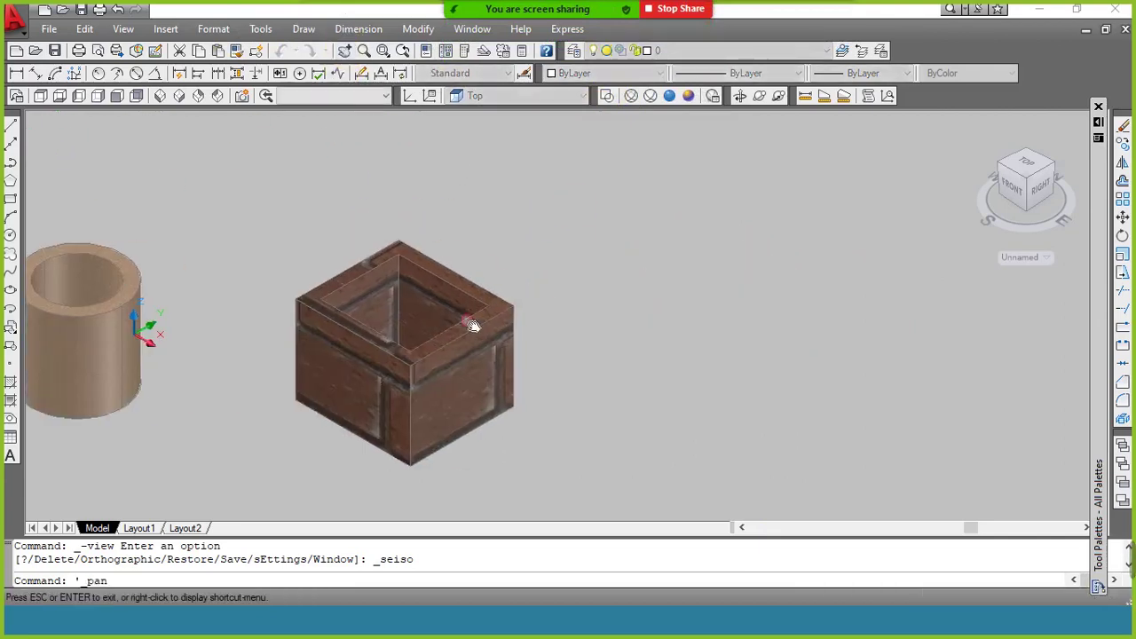
{"action": "right_click", "coordinate": [463, 286]}
{"action": "left_click", "coordinate": [497, 293]}
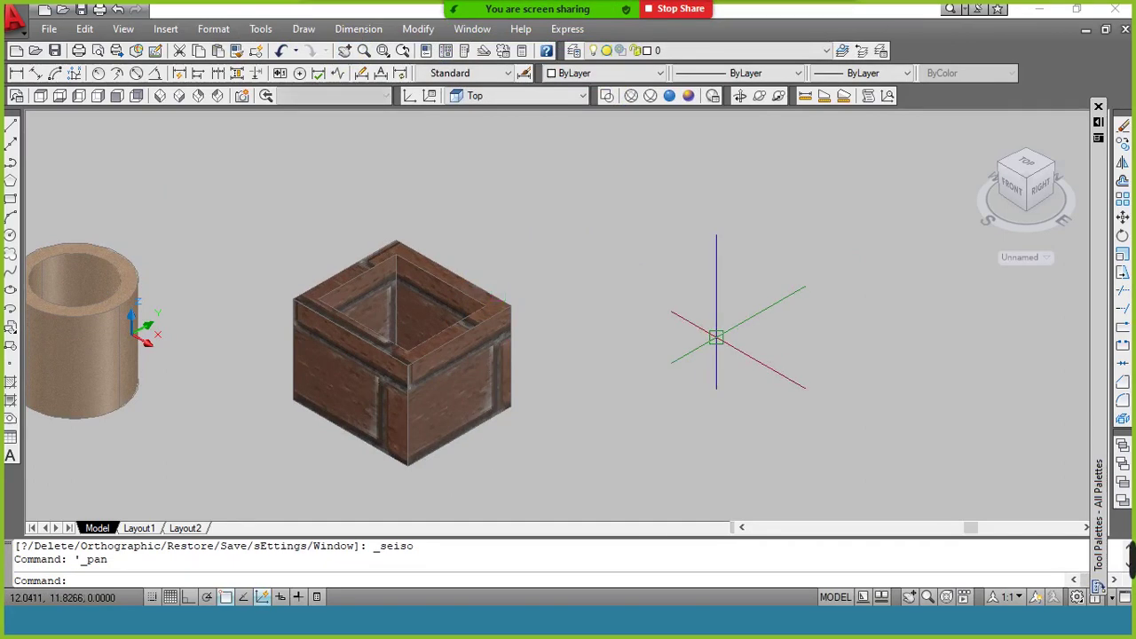
{"action": "type", "text": "rec"}
{"action": "key", "text": "Return"}
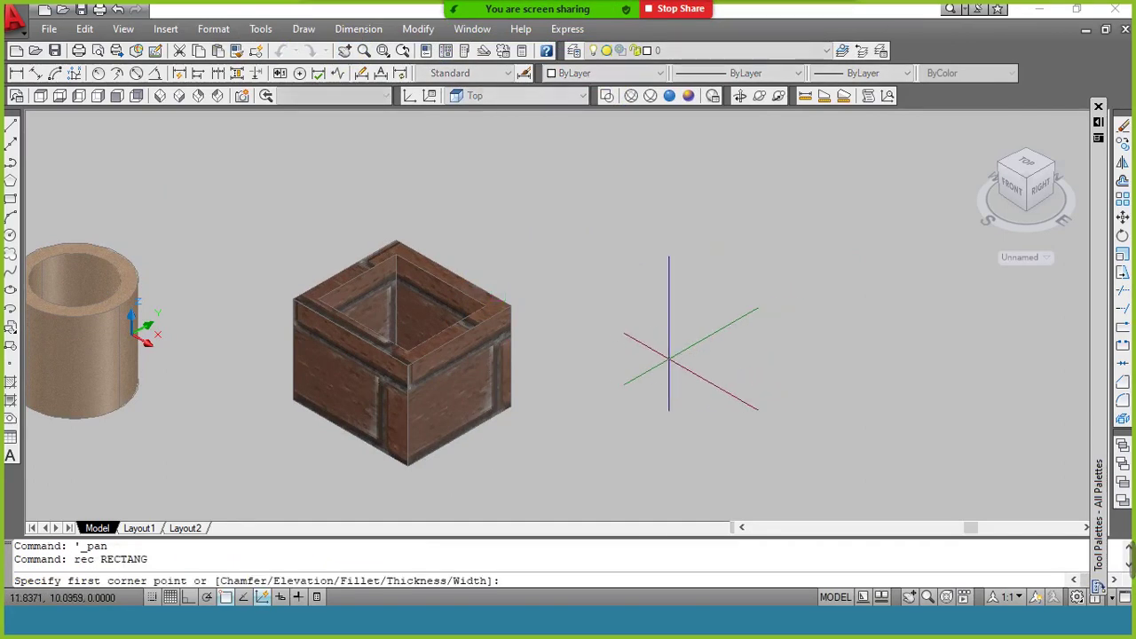
{"action": "left_click", "coordinate": [654, 357]}
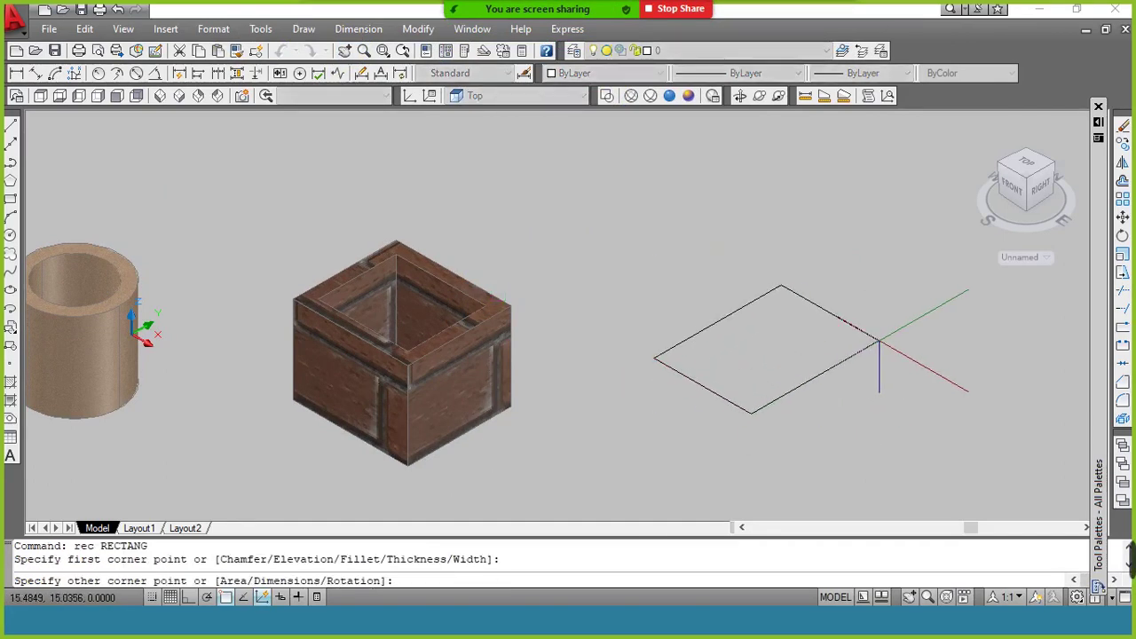
{"action": "left_click", "coordinate": [899, 353]}
{"action": "key", "text": "Return"}
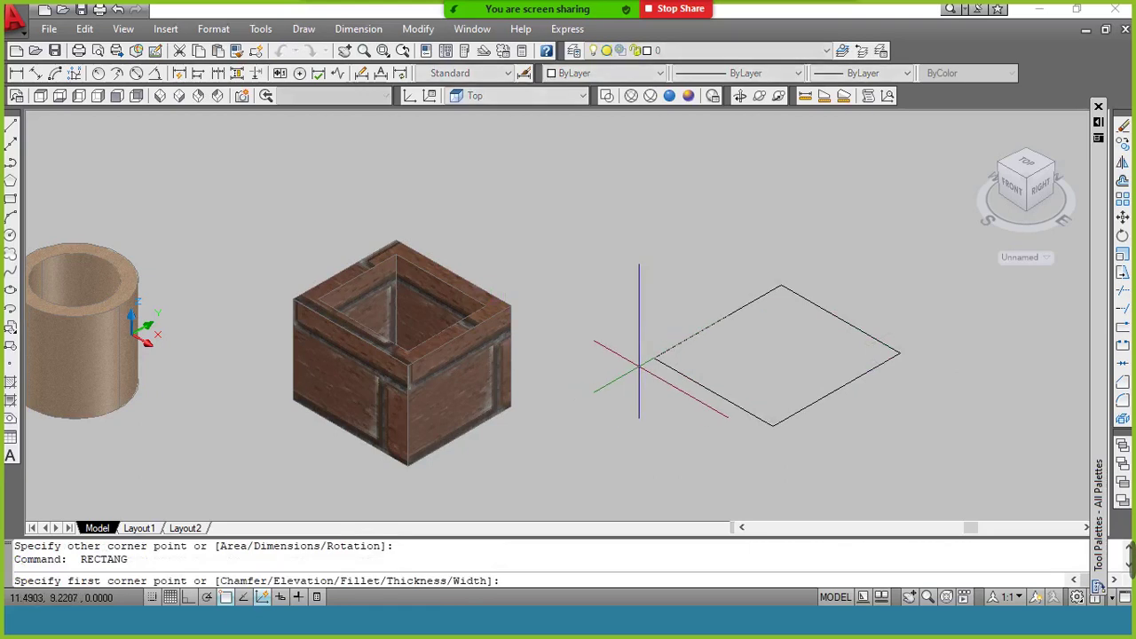
{"action": "left_click", "coordinate": [654, 356]}
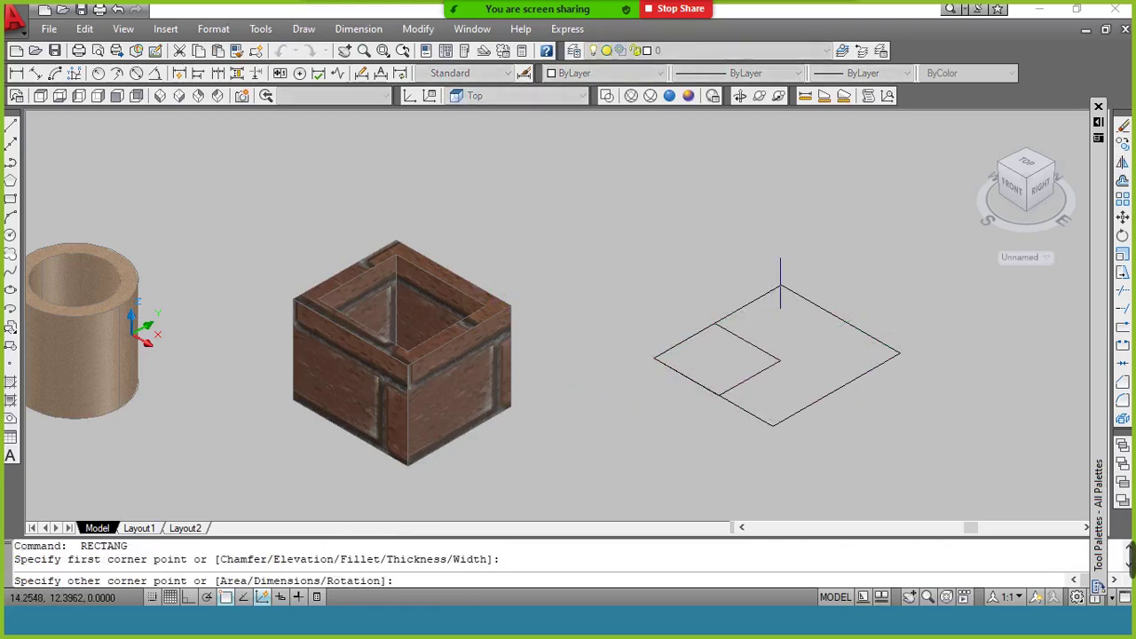
{"action": "left_click", "coordinate": [795, 359]}
{"action": "type", "text": "c"}
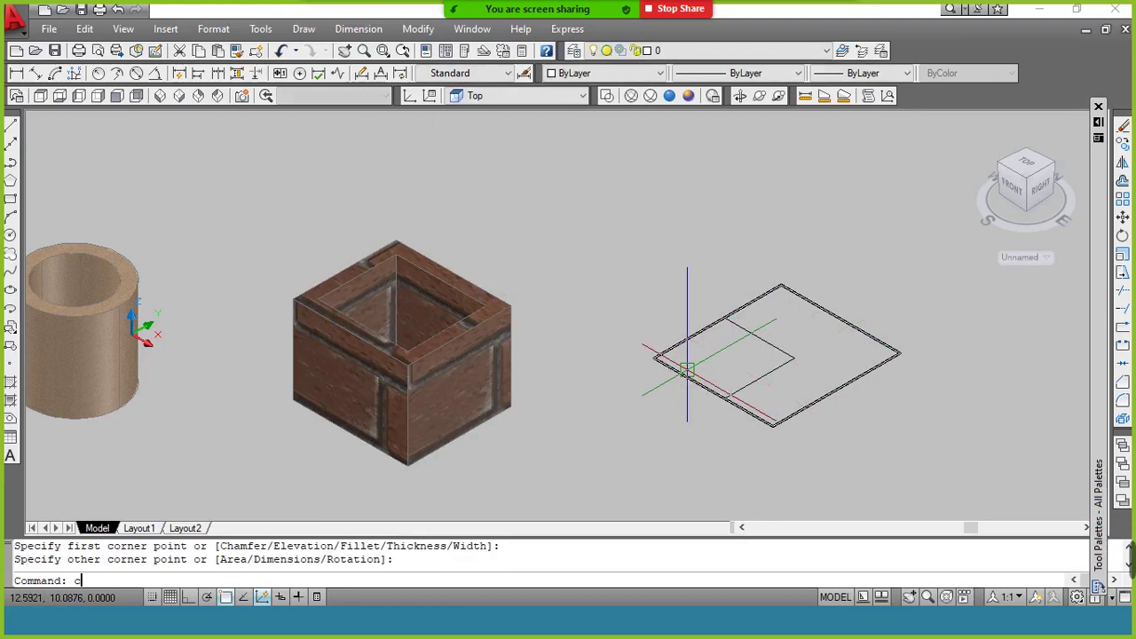
Step: Draw a small circle above the two squares
{"action": "key", "text": "Return"}
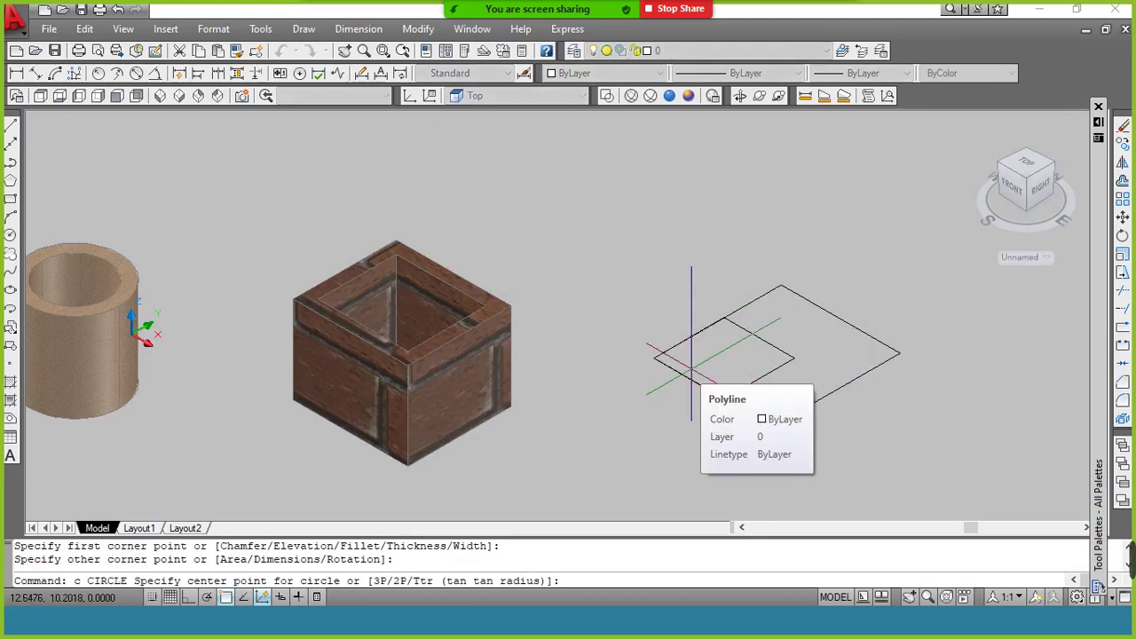
{"action": "left_click", "coordinate": [669, 255]}
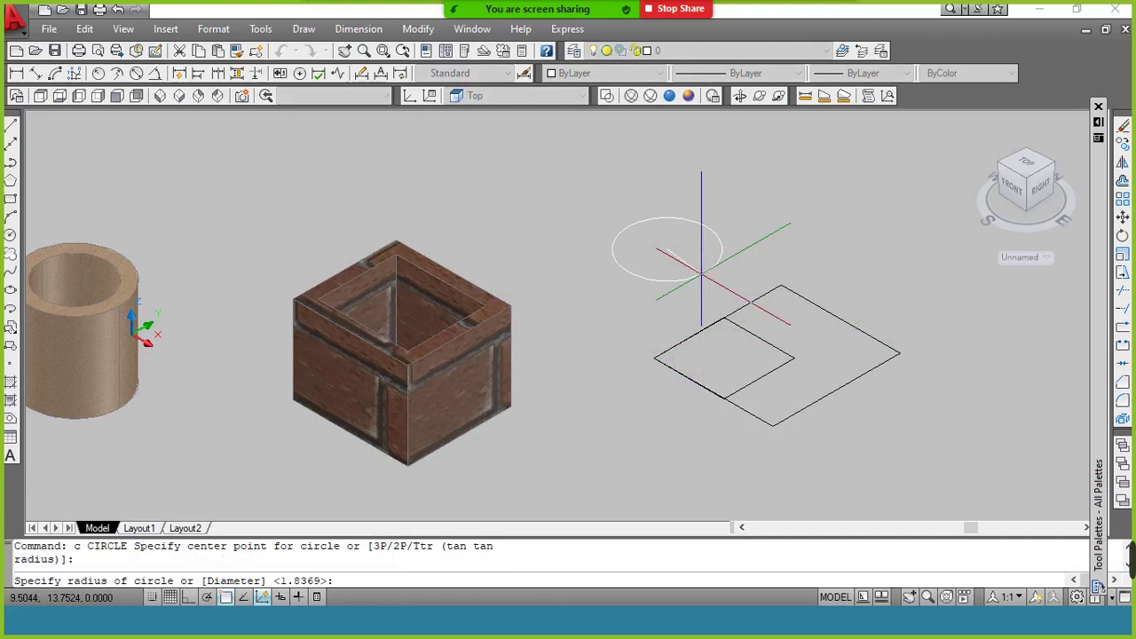
{"action": "left_click", "coordinate": [700, 257]}
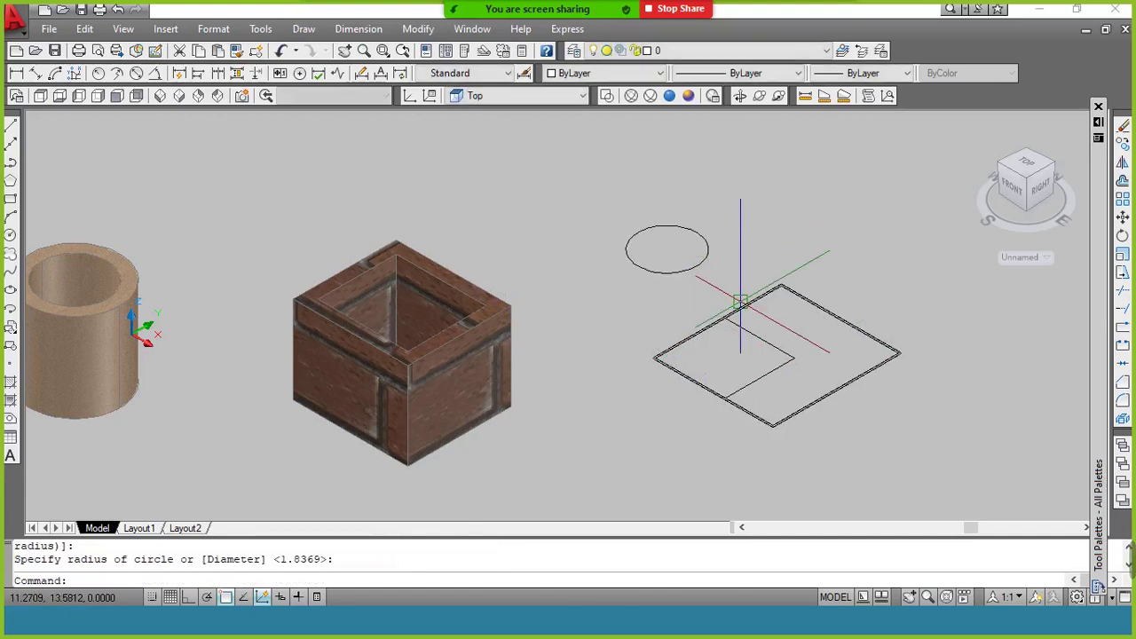
{"action": "type", "text": "m"}
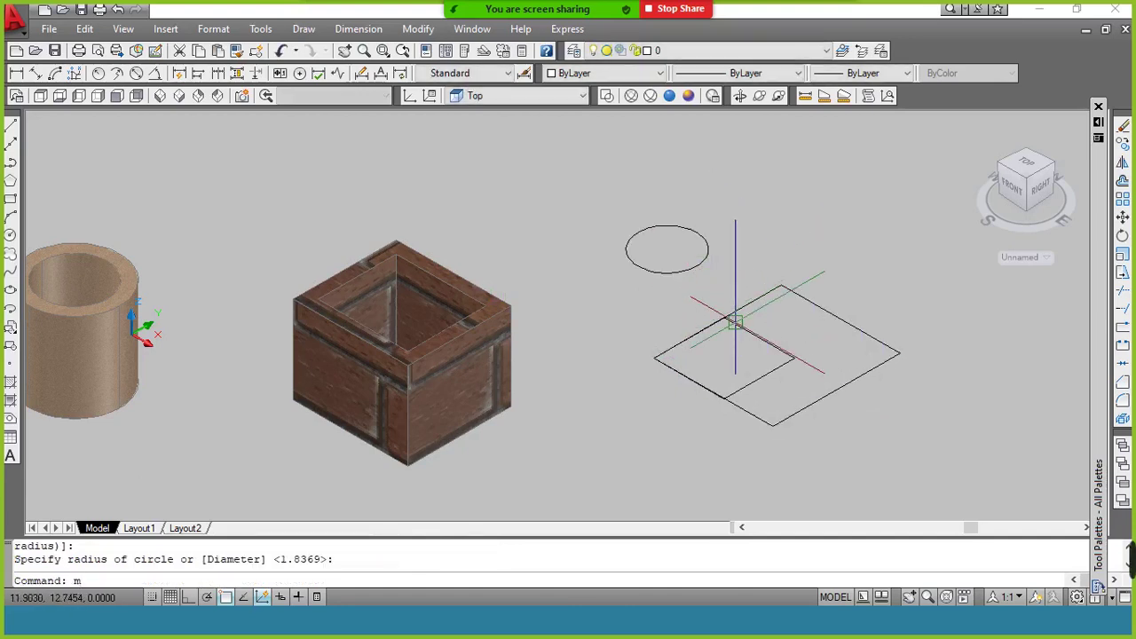
{"action": "key", "text": "Escape"}
{"action": "key", "text": "Escape"}
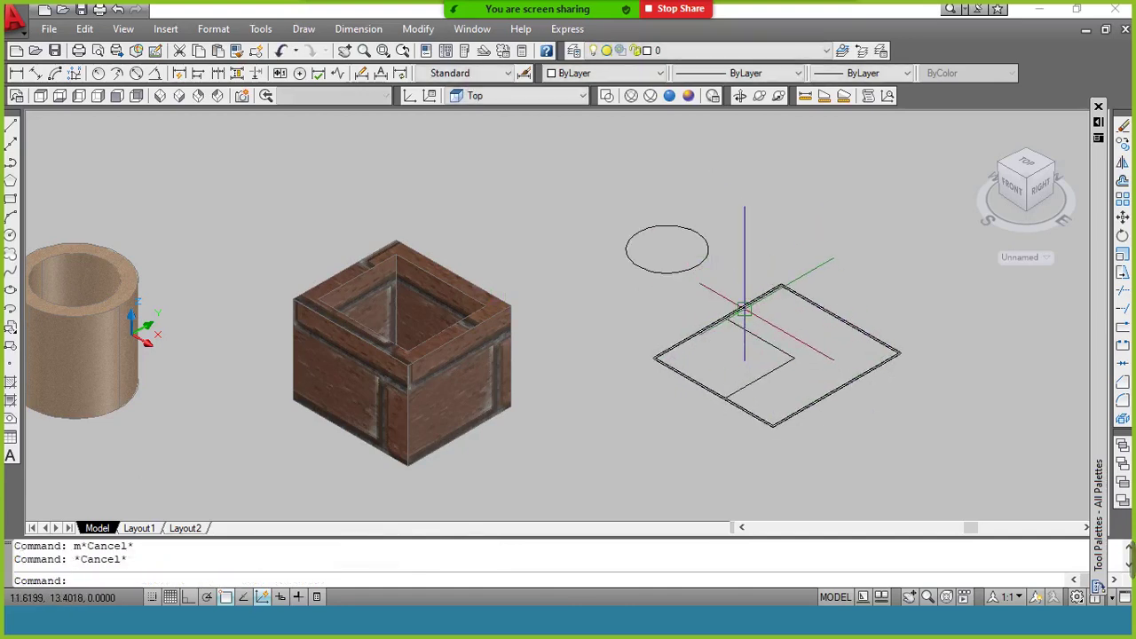
{"action": "type", "text": "m"}
{"action": "key", "text": "Return"}
Step: Move the circle so its centre sits at the large square's centre
{"action": "left_click", "coordinate": [693, 265]}
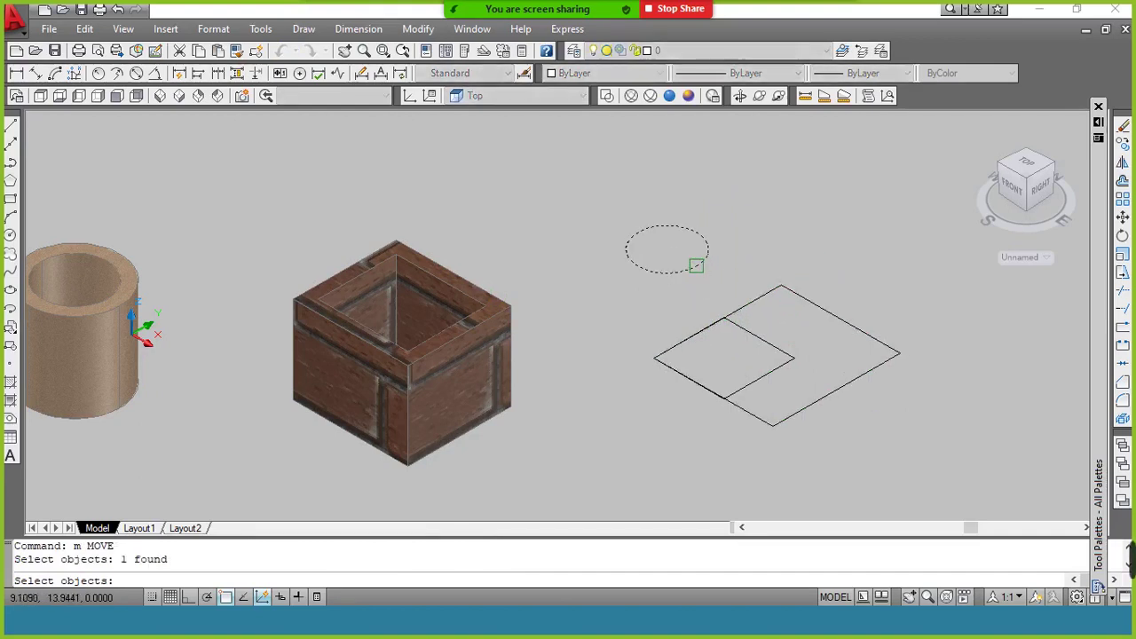
{"action": "key", "text": "Return"}
{"action": "left_click", "coordinate": [668, 252]}
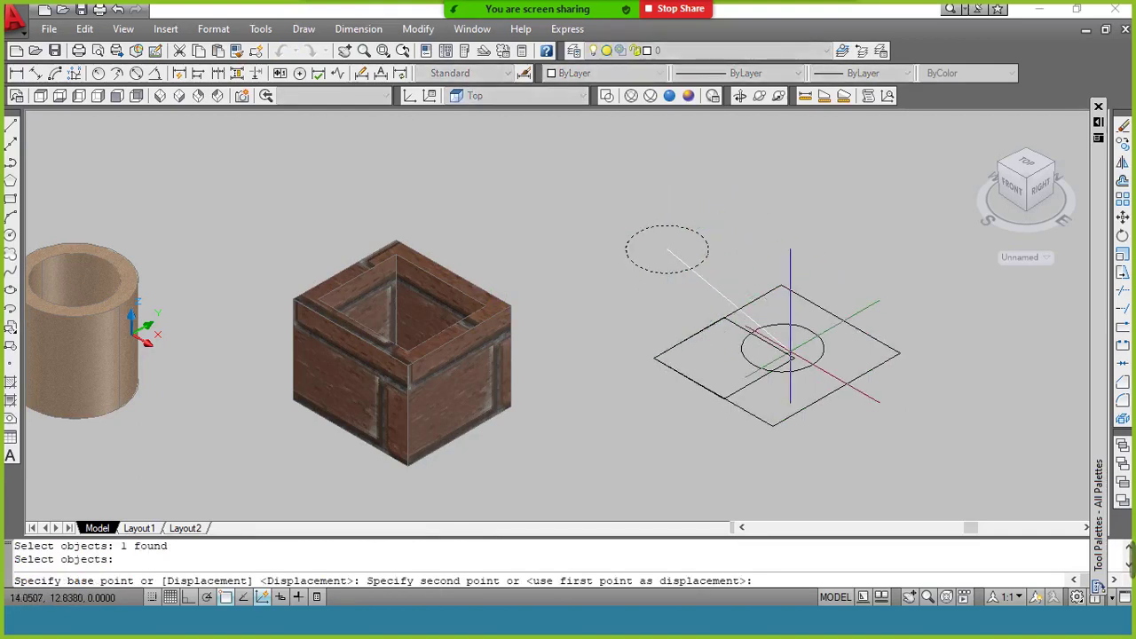
{"action": "left_click", "coordinate": [794, 358]}
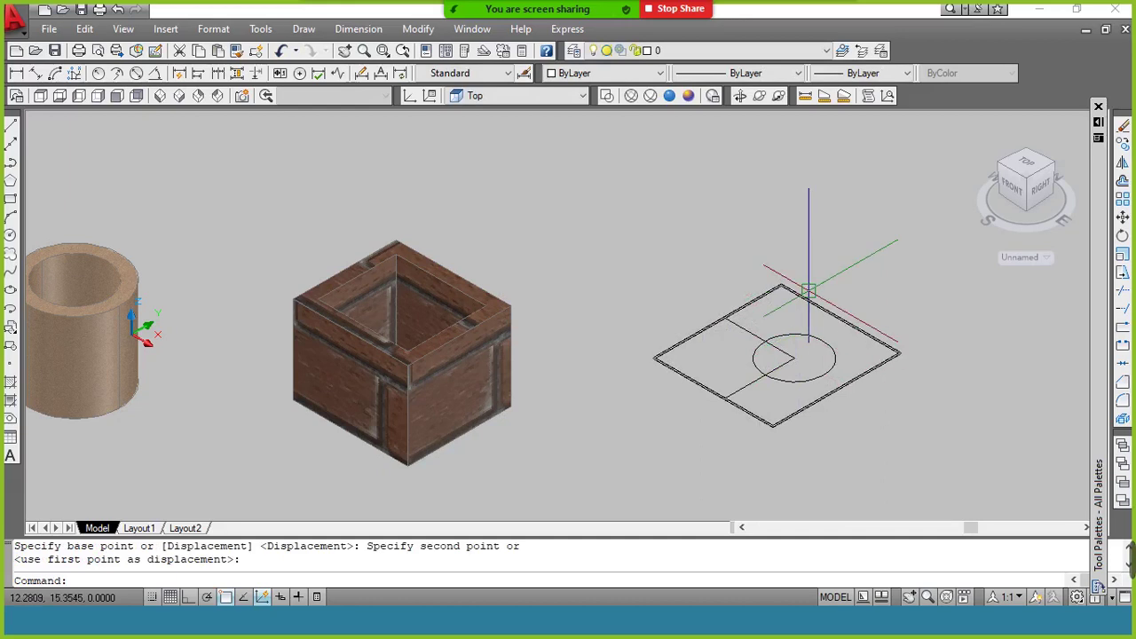
Step: With Ortho on, raise the small square 5 units up the Z axis
{"action": "type", "text": "m"}
{"action": "key", "text": "Return"}
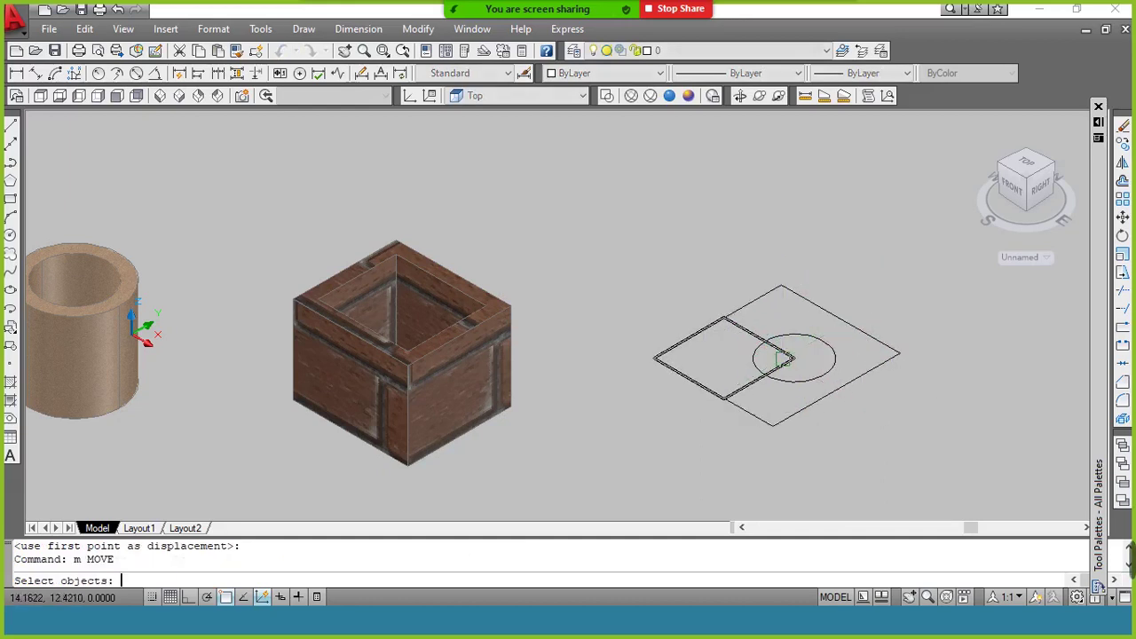
{"action": "left_click", "coordinate": [787, 356]}
{"action": "key", "text": "Return"}
{"action": "left_click", "coordinate": [654, 356]}
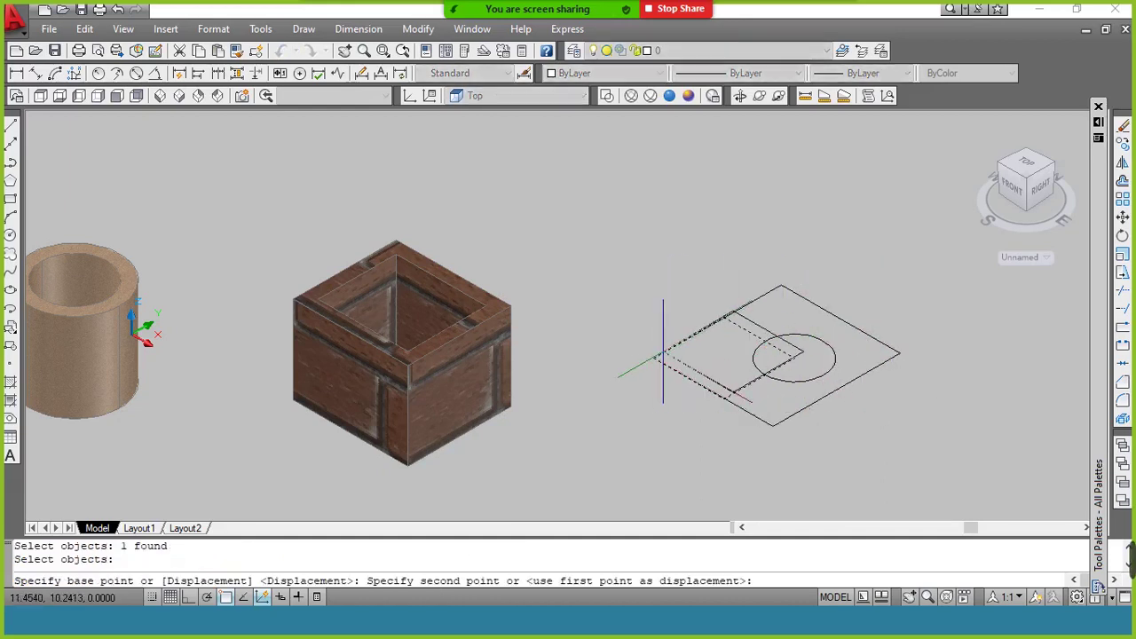
{"action": "key", "text": "F8"}
{"action": "type", "text": "5"}
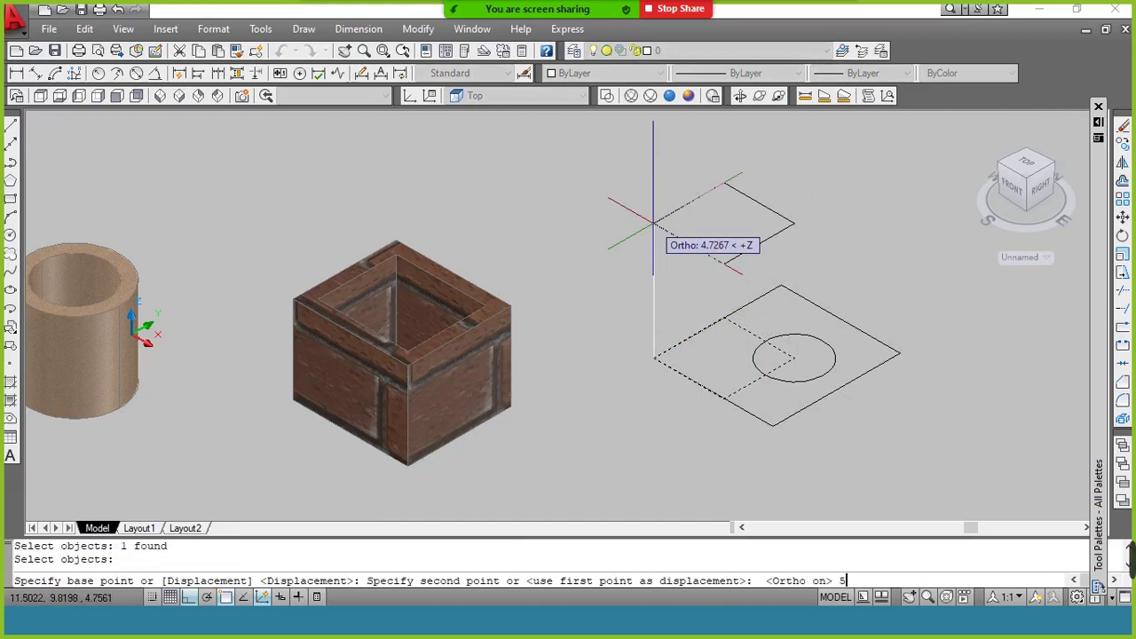
{"action": "key", "text": "Return"}
Step: Raise the circle 10 units above the large square
{"action": "key", "text": "Return"}
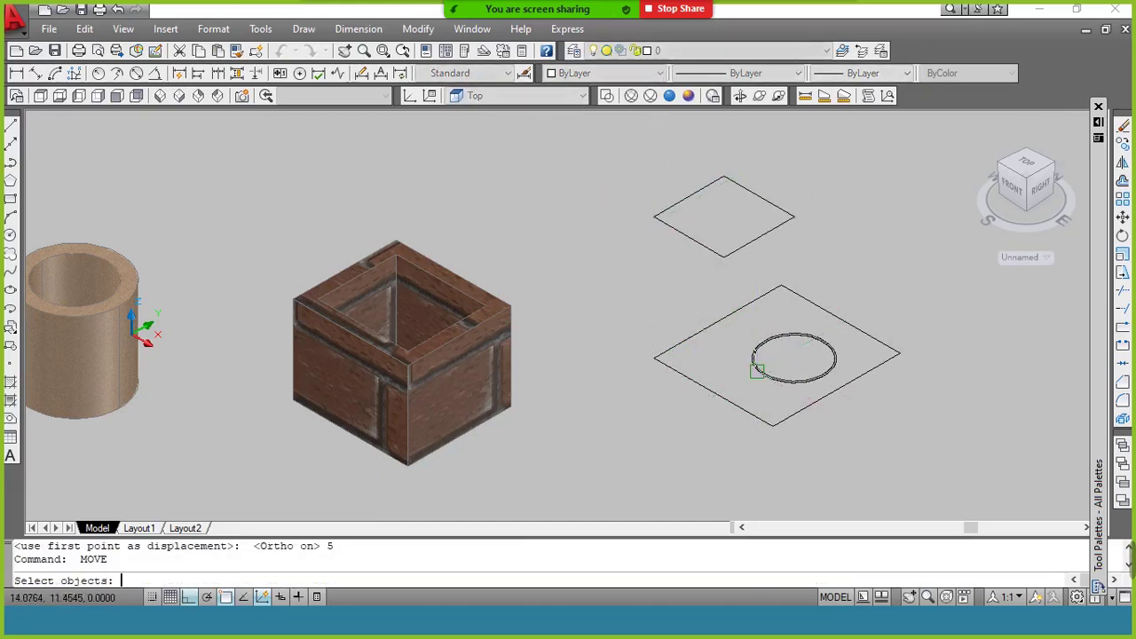
{"action": "left_click", "coordinate": [754, 363]}
{"action": "key", "text": "Return"}
{"action": "left_click", "coordinate": [795, 355]}
{"action": "type", "text": "10"}
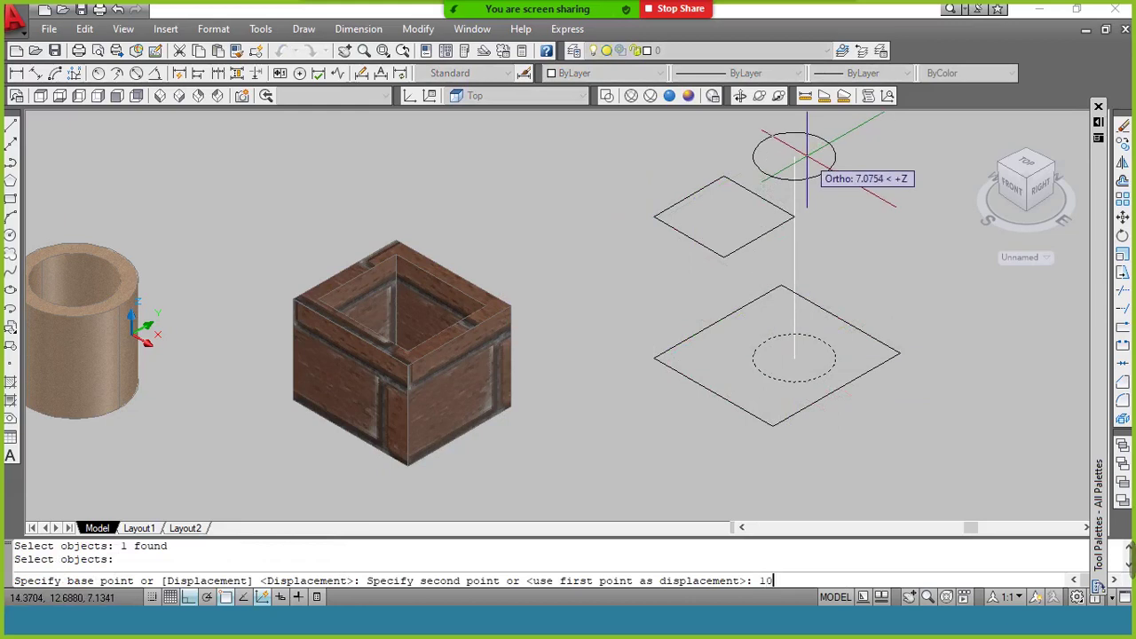
{"action": "key", "text": "Return"}
Step: Zoom to extents and loft circle, small square and large square as smooth-fit cross-sections
{"action": "type", "text": "z"}
{"action": "key", "text": "Return"}
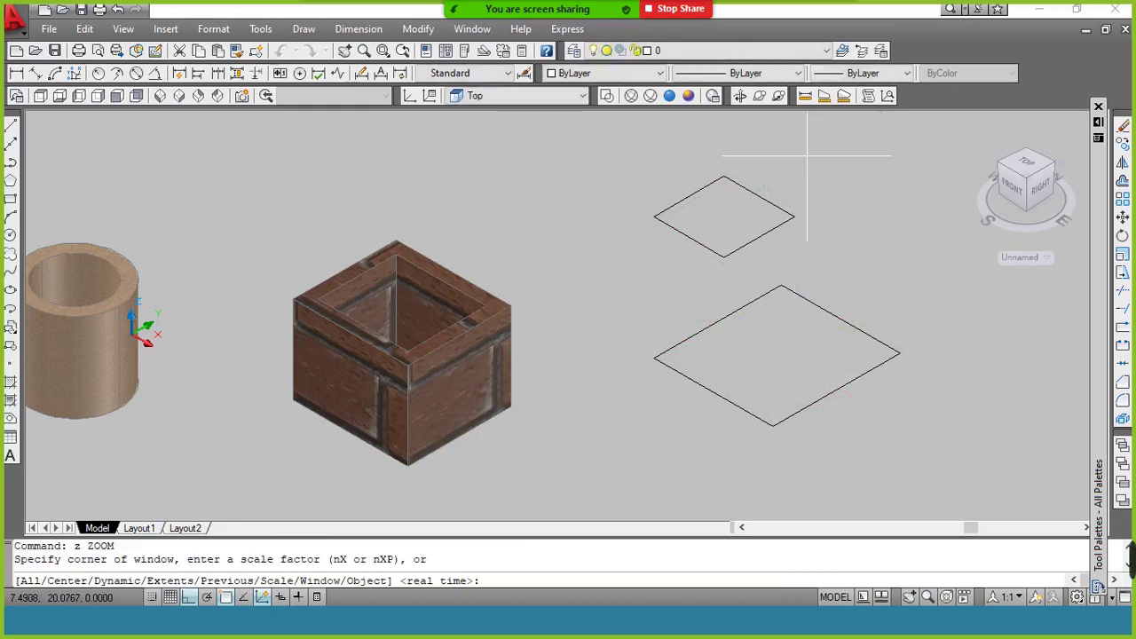
{"action": "type", "text": "e"}
{"action": "key", "text": "Return"}
{"action": "key", "text": "Return"}
{"action": "type", "text": "loft"}
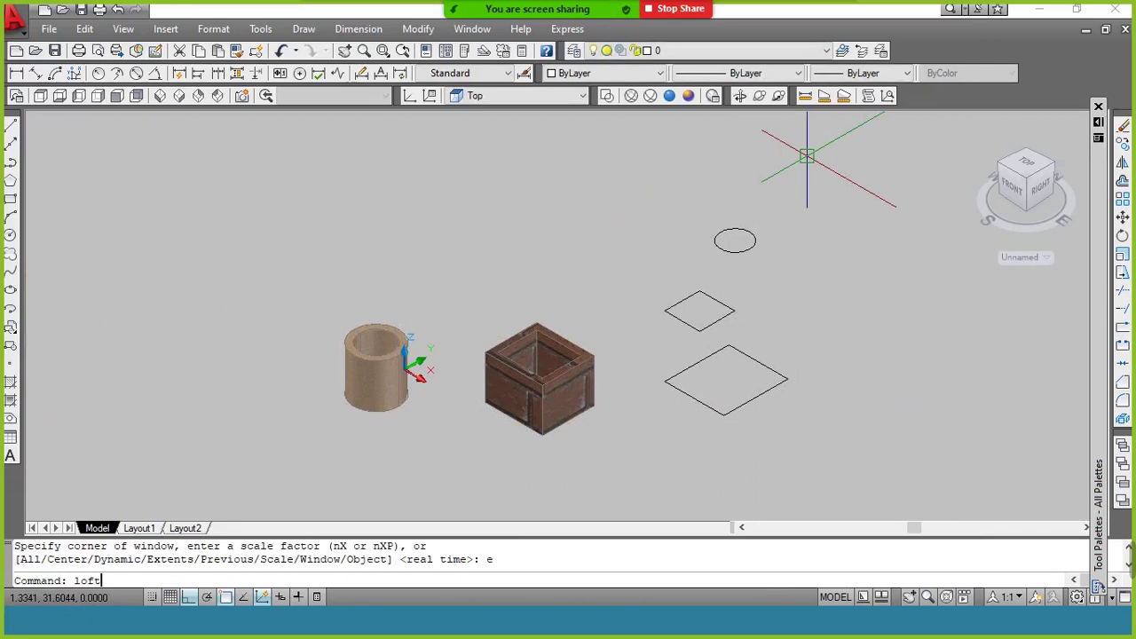
{"action": "key", "text": "Return"}
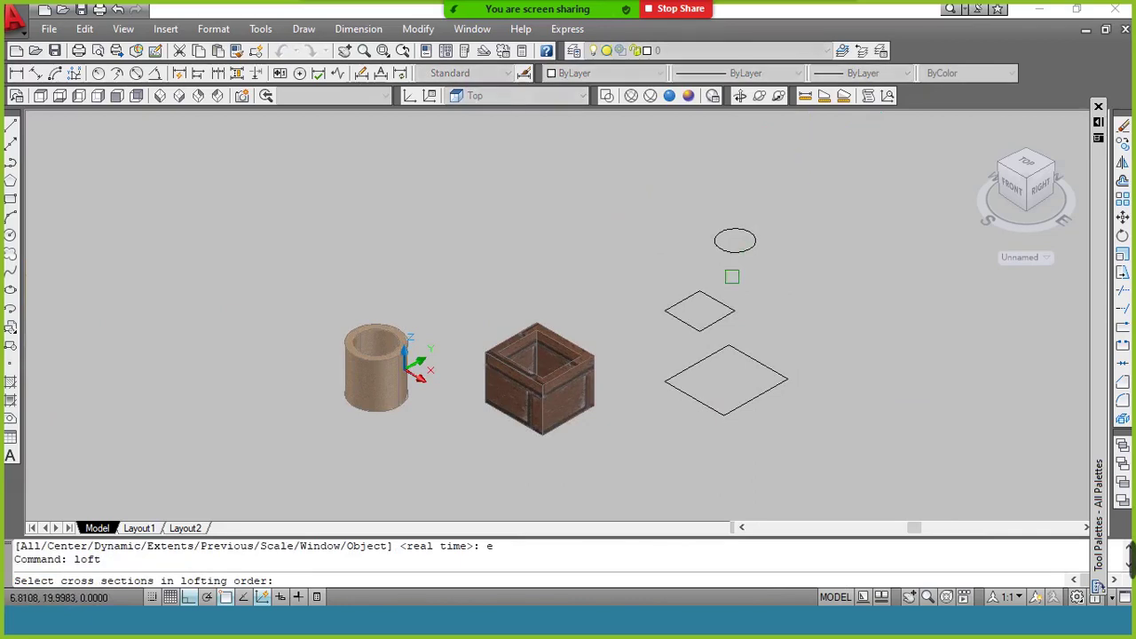
{"action": "left_click", "coordinate": [734, 252]}
{"action": "left_click", "coordinate": [732, 303]}
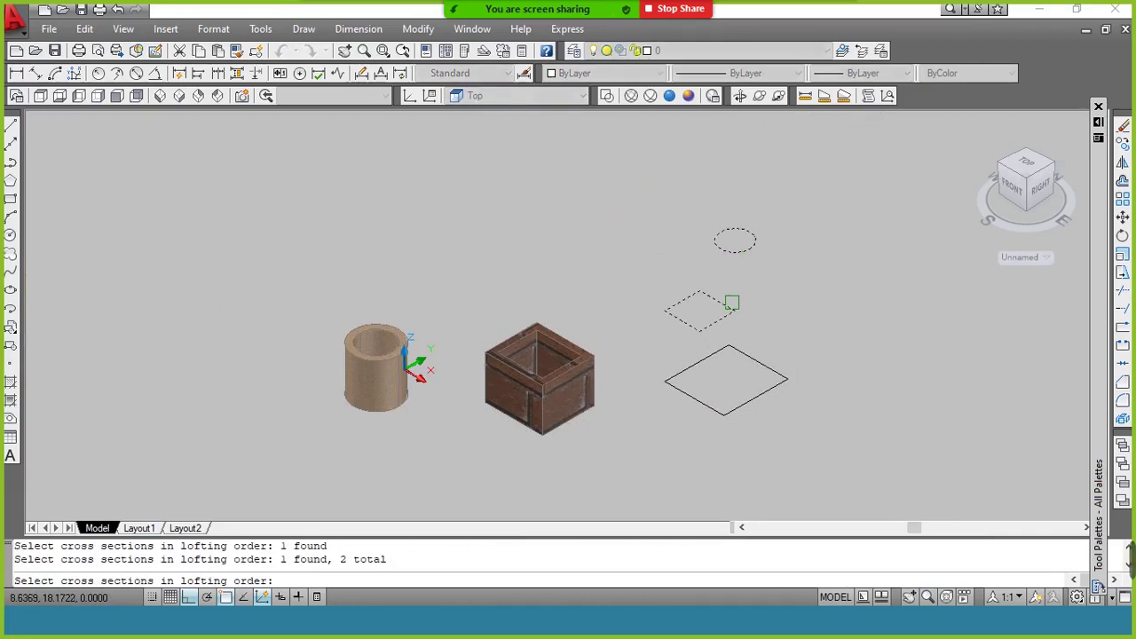
{"action": "left_click", "coordinate": [748, 356]}
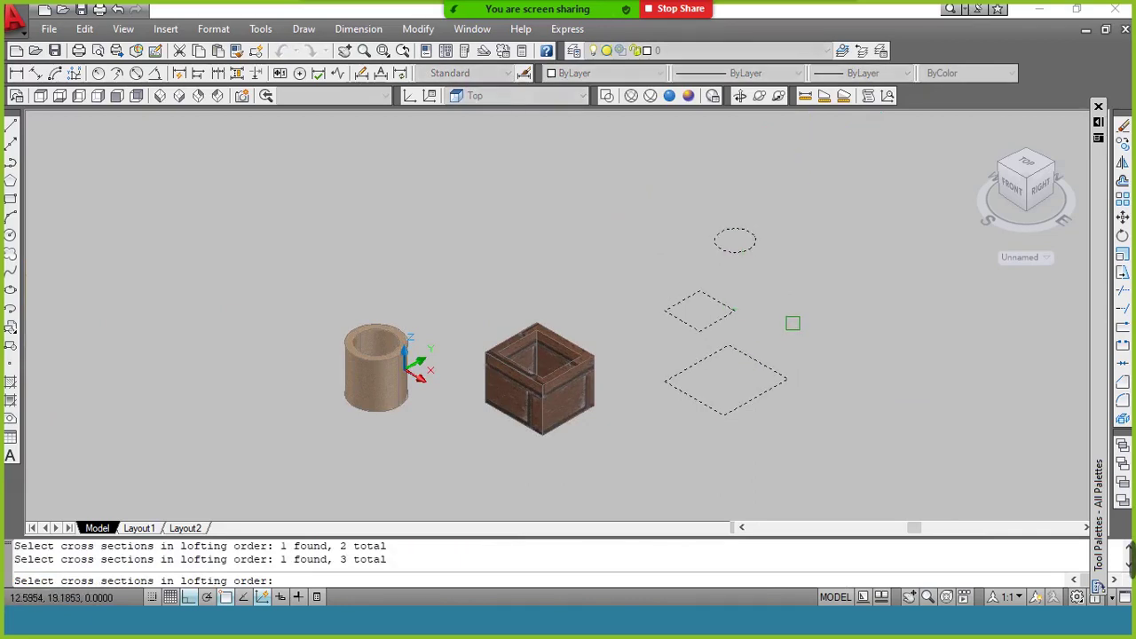
{"action": "key", "text": "Return"}
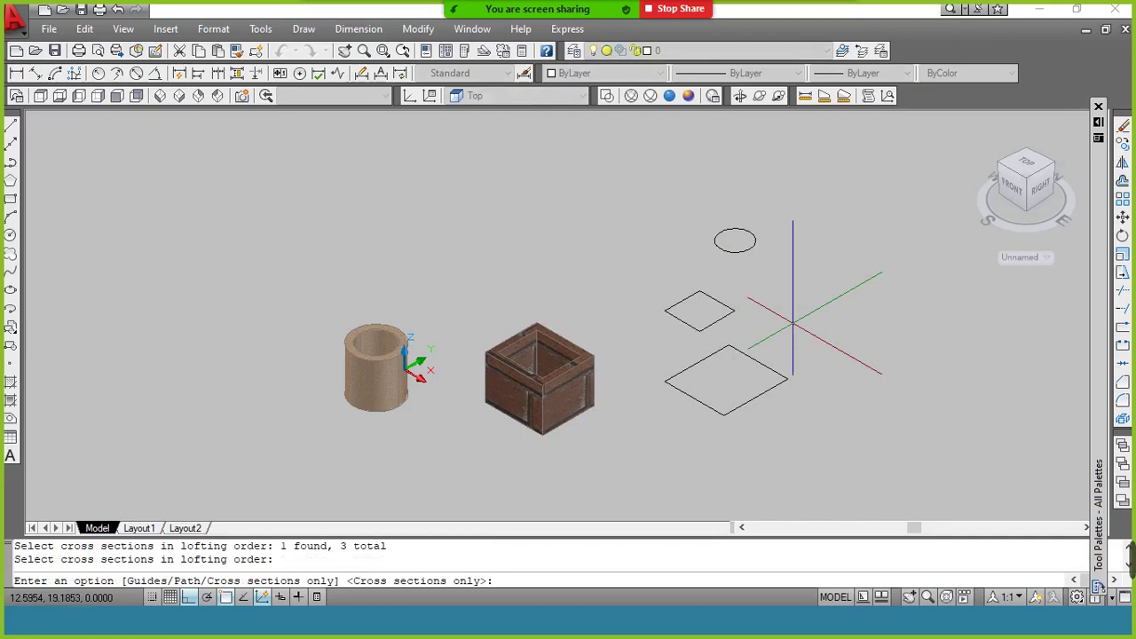
{"action": "key", "text": "Return"}
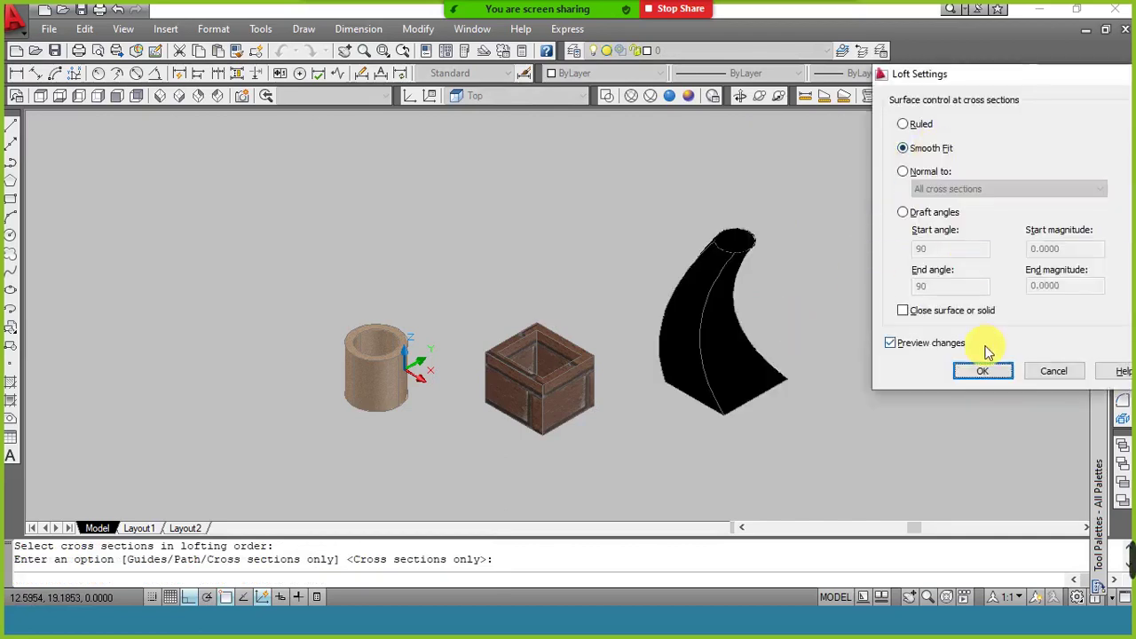
{"action": "left_click", "coordinate": [985, 373]}
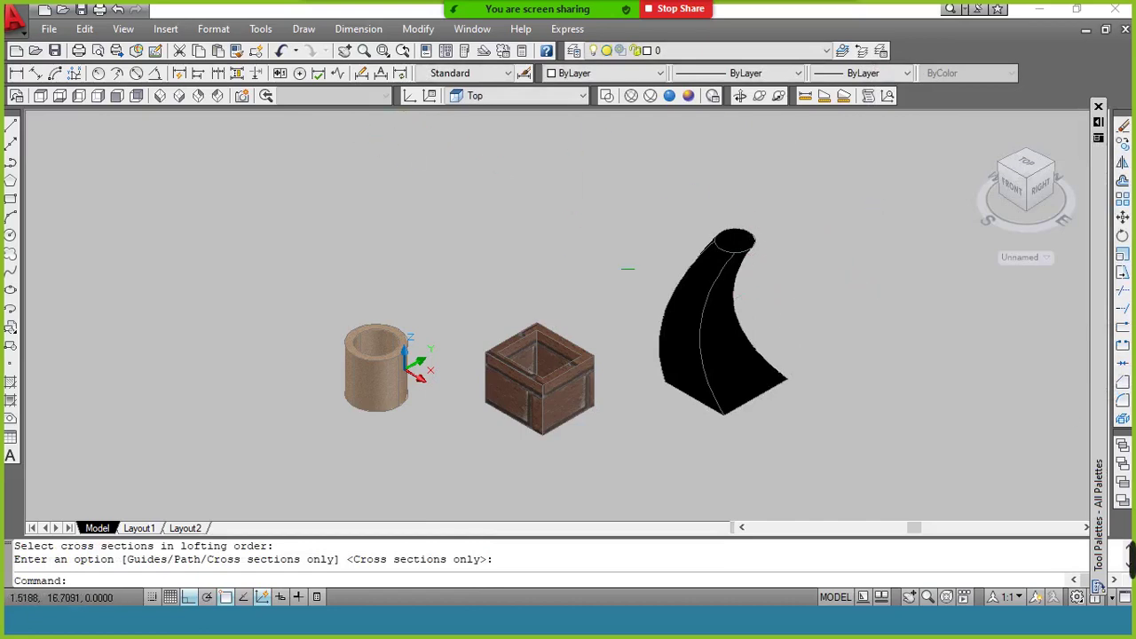
Step: Orbit the view and switch the visual style from Realistic to Conceptual
{"action": "left_click", "coordinate": [739, 95]}
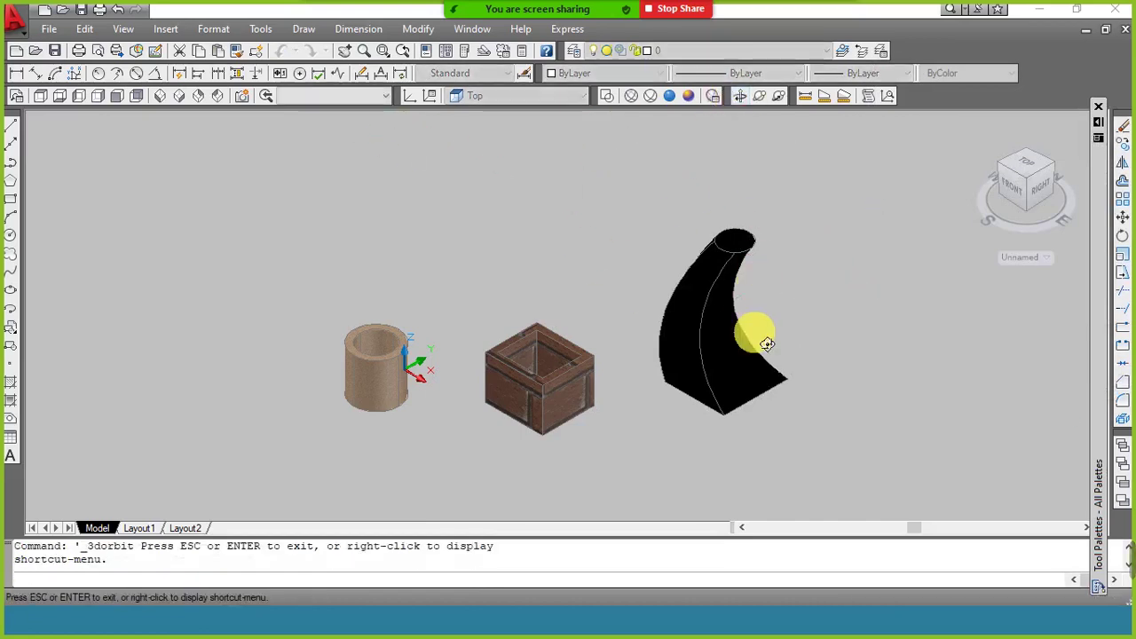
{"action": "mouse_move", "coordinate": [763, 342]}
{"action": "left_mouse_down"}
{"action": "mouse_move", "coordinate": [648, 185]}
{"action": "mouse_move", "coordinate": [715, 311]}
{"action": "left_mouse_up"}
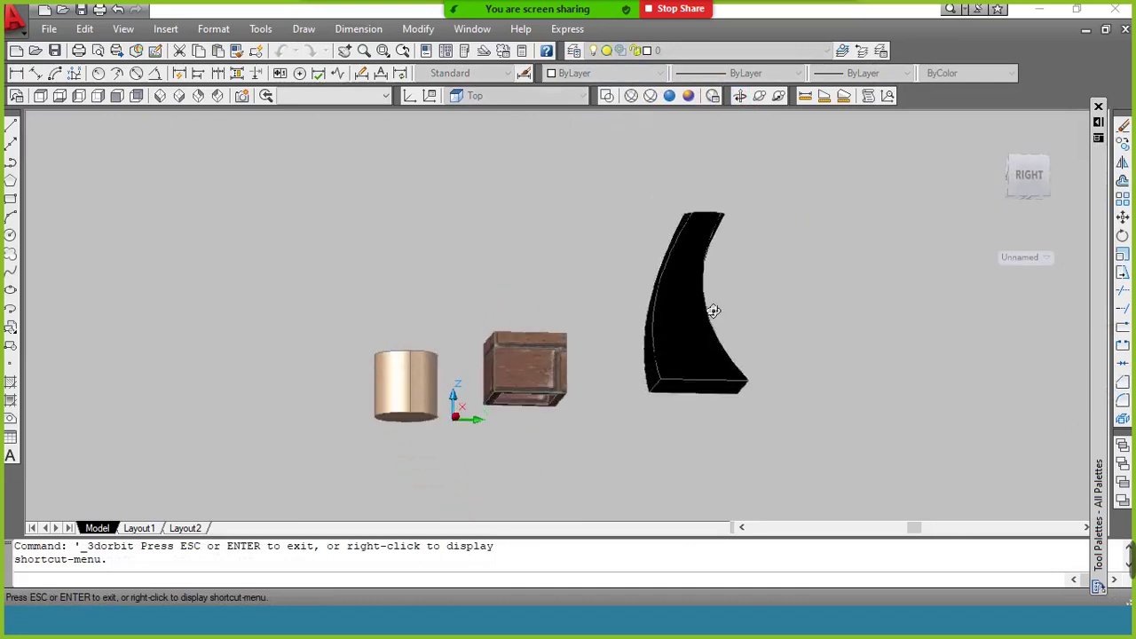
{"action": "right_click", "coordinate": [609, 175]}
{"action": "left_click", "coordinate": [633, 183]}
{"action": "left_click", "coordinate": [688, 96]}
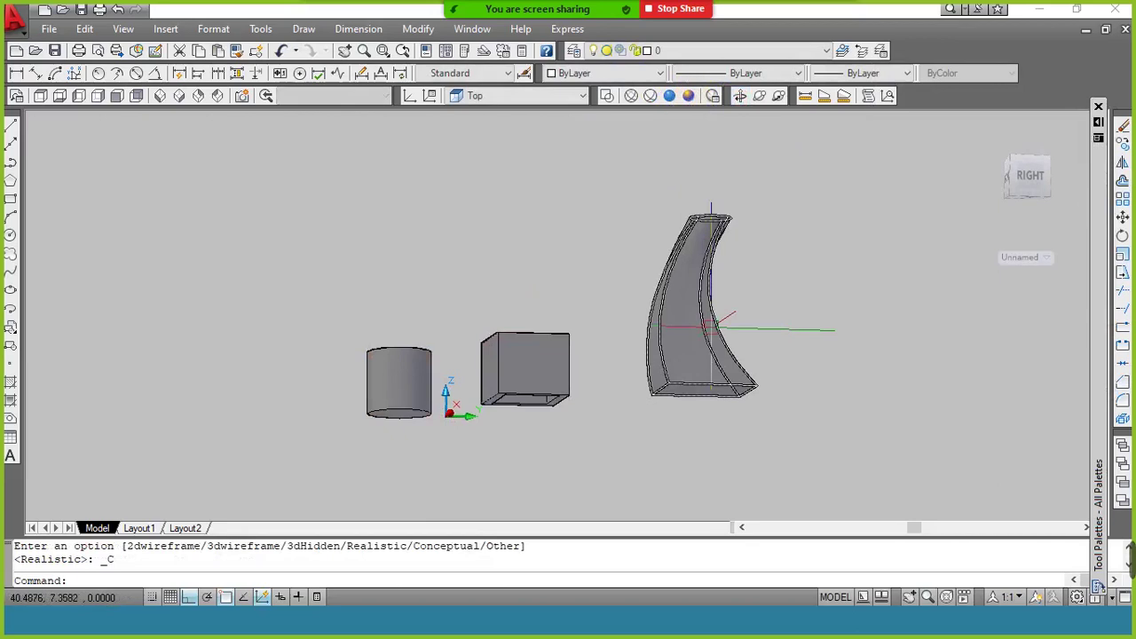
Step: Orbit the model to view its underside, admitting a waiting meeting participant
{"action": "left_click", "coordinate": [739, 95]}
{"action": "left_click_drag", "start_coordinate": [699, 329], "coordinate": [680, 256]}
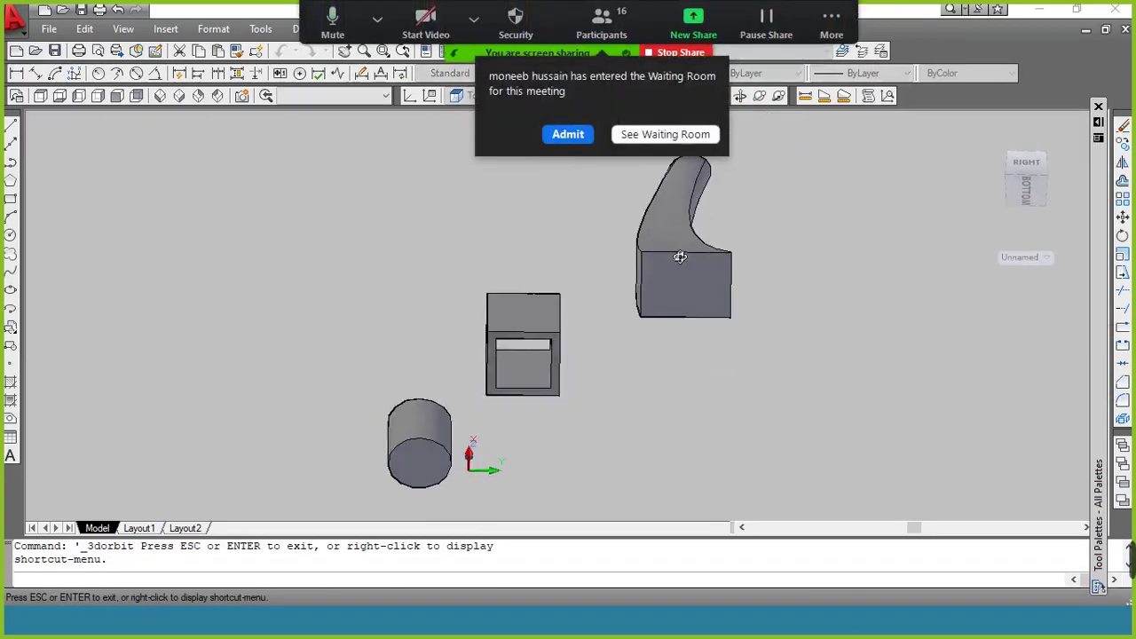
{"action": "left_click", "coordinate": [568, 135]}
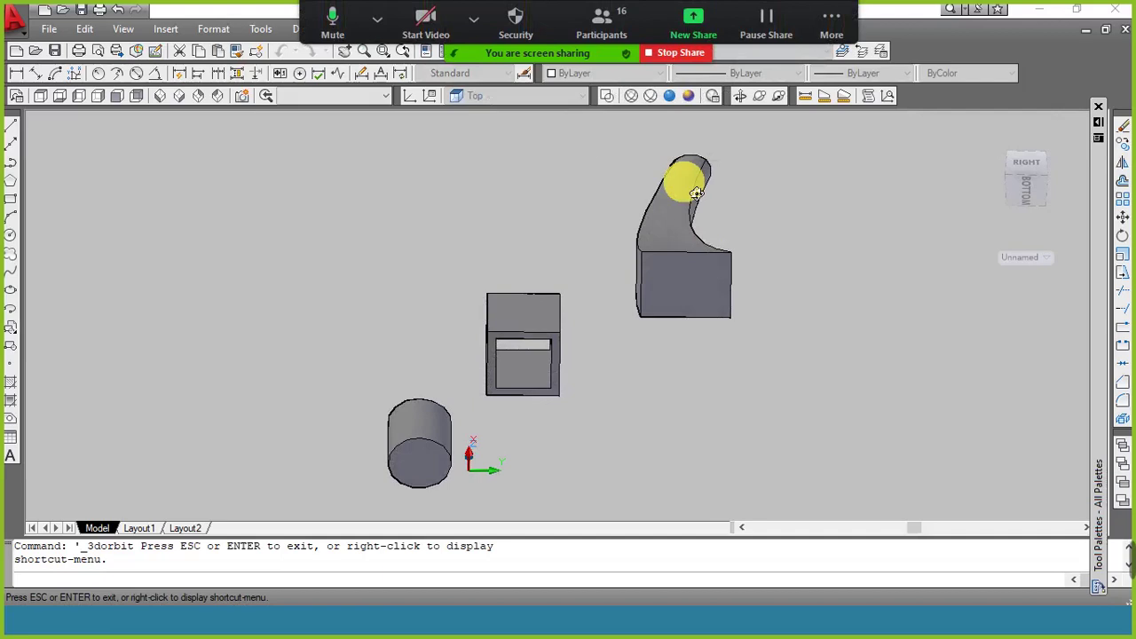
{"action": "right_click", "coordinate": [765, 227]}
{"action": "left_click", "coordinate": [785, 232]}
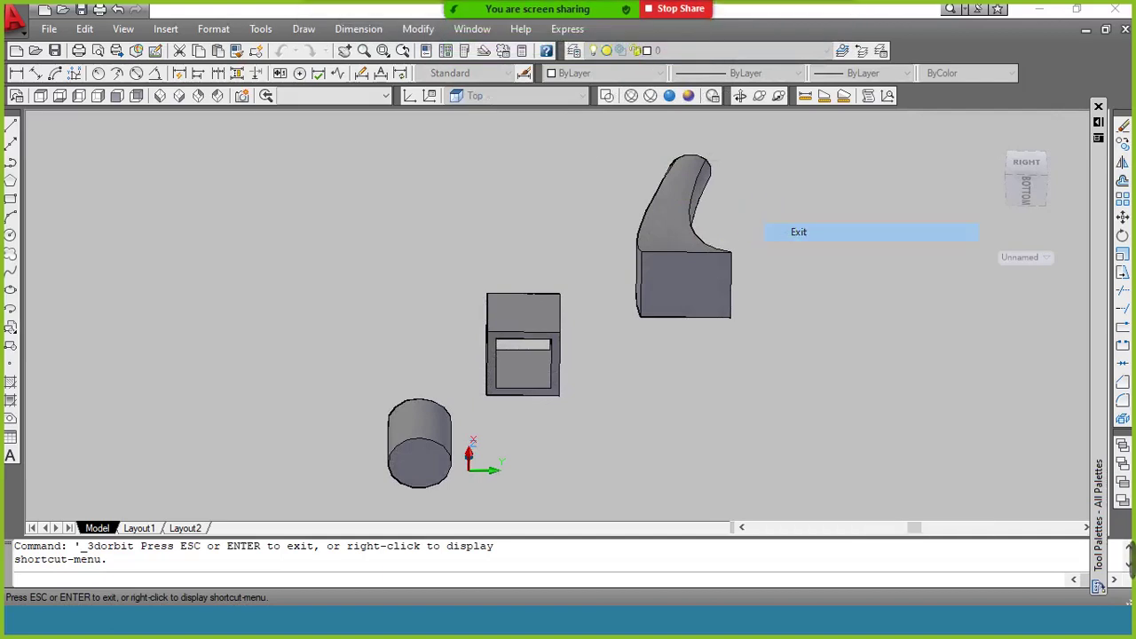
Step: Start Shell on the curved solid and orbit to look down on it from above
{"action": "left_click", "coordinate": [413, 29]}
{"action": "mouse_move", "coordinate": [449, 500]}
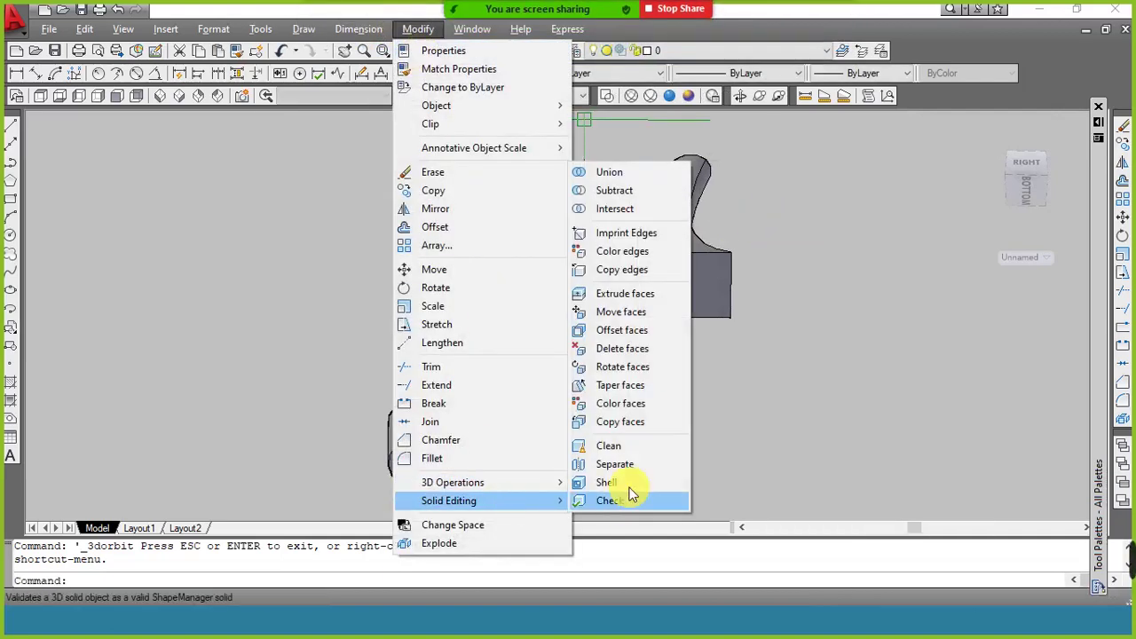
{"action": "left_click", "coordinate": [621, 481]}
{"action": "left_click", "coordinate": [712, 309]}
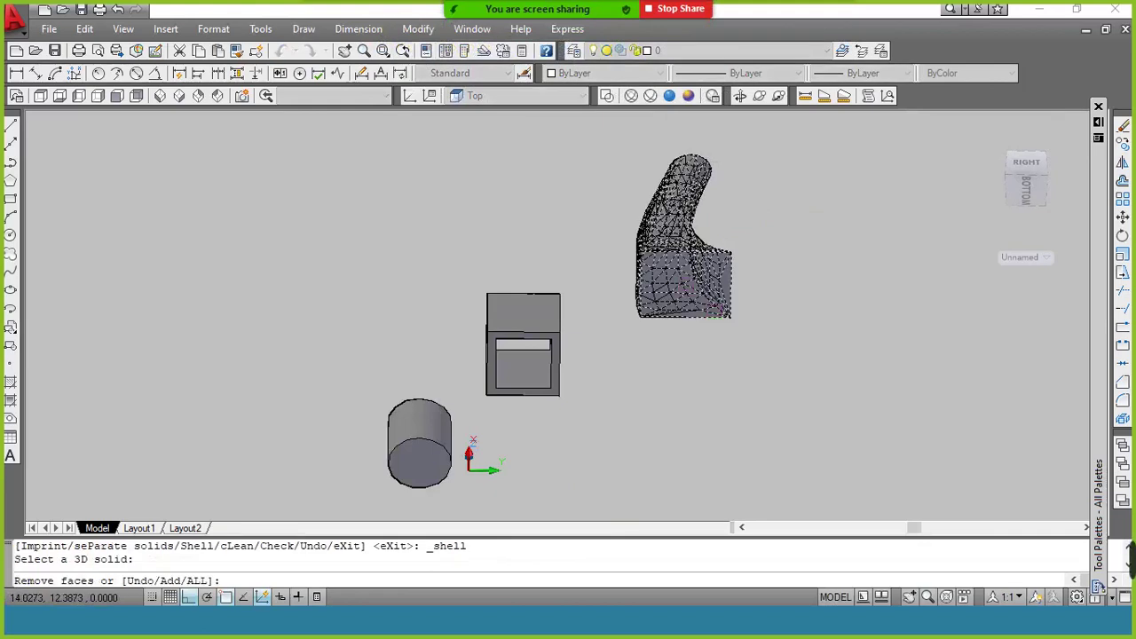
{"action": "left_click", "coordinate": [701, 222]}
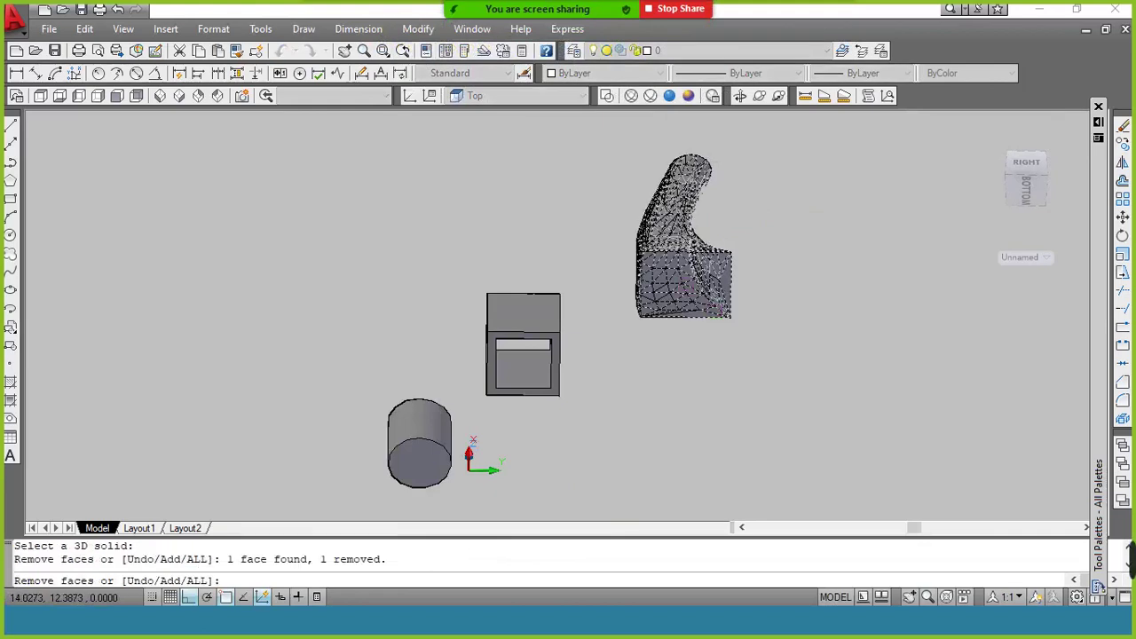
{"action": "left_click", "coordinate": [757, 105]}
{"action": "left_click_drag", "start_coordinate": [722, 195], "coordinate": [703, 435]}
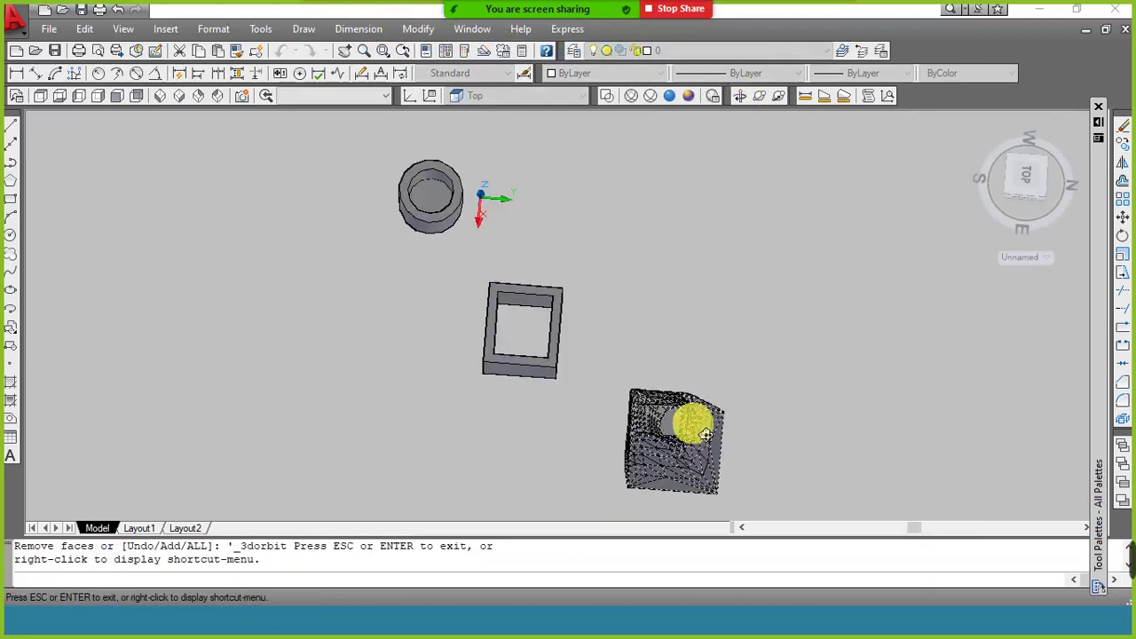
{"action": "scroll", "coordinate": [701, 433], "scroll_direction": "up", "scroll_amount": 1}
{"action": "scroll", "coordinate": [683, 425], "scroll_direction": "up", "scroll_amount": 1}
{"action": "scroll", "coordinate": [675, 426], "scroll_direction": "up", "scroll_amount": 2}
{"action": "right_click", "coordinate": [670, 418]}
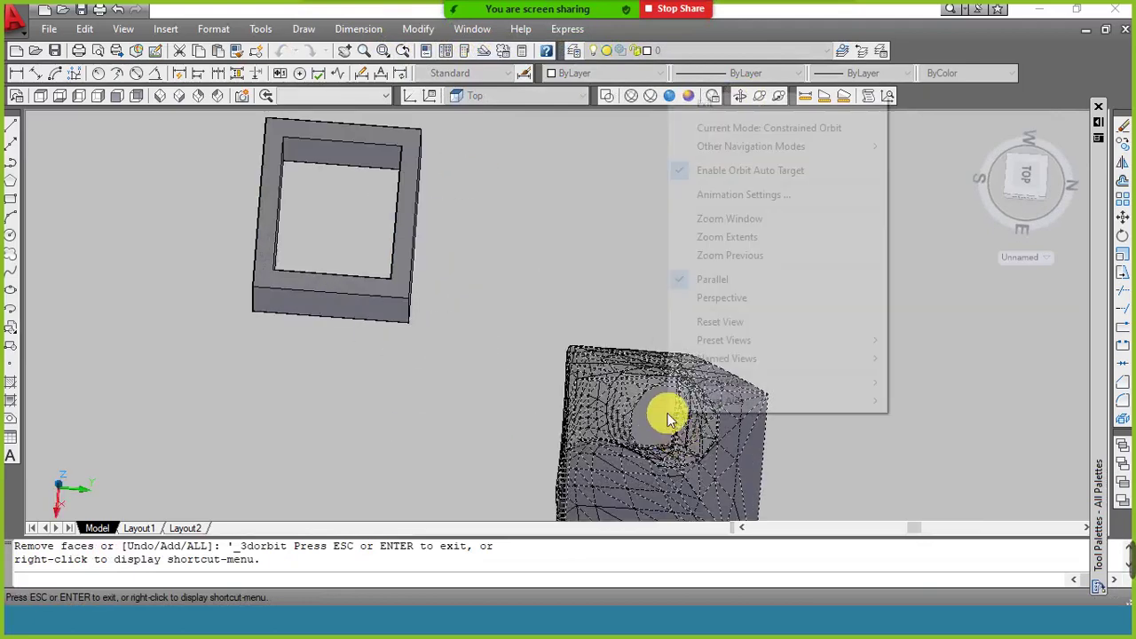
{"action": "left_click", "coordinate": [733, 109]}
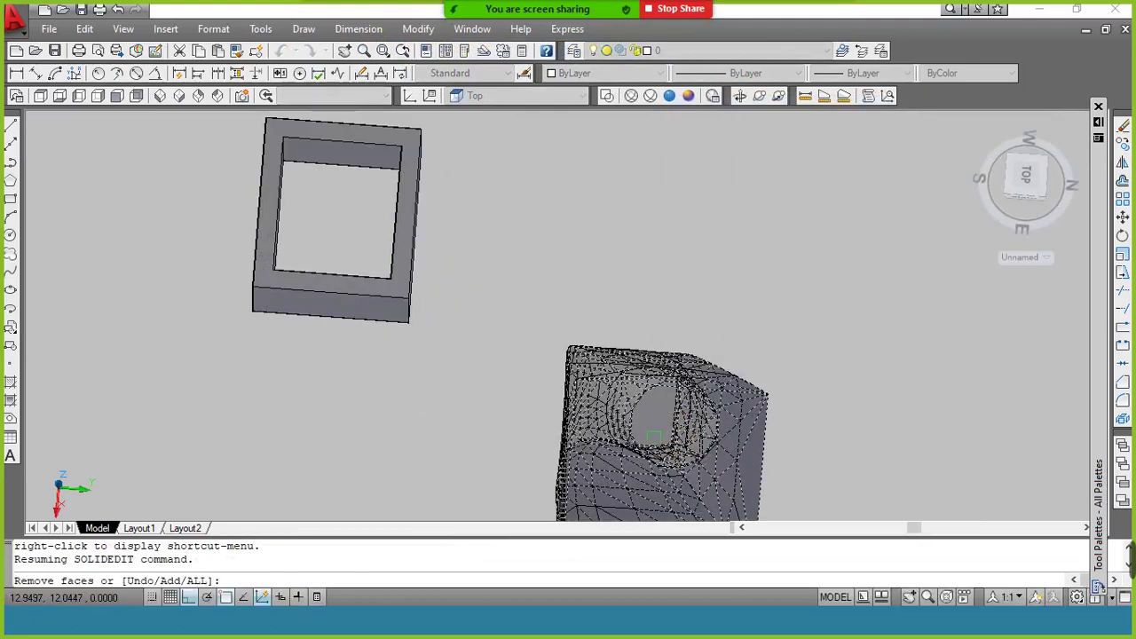
Step: Remove the circular end face and shell the solid to 0.5 wall thickness
{"action": "left_click", "coordinate": [672, 429]}
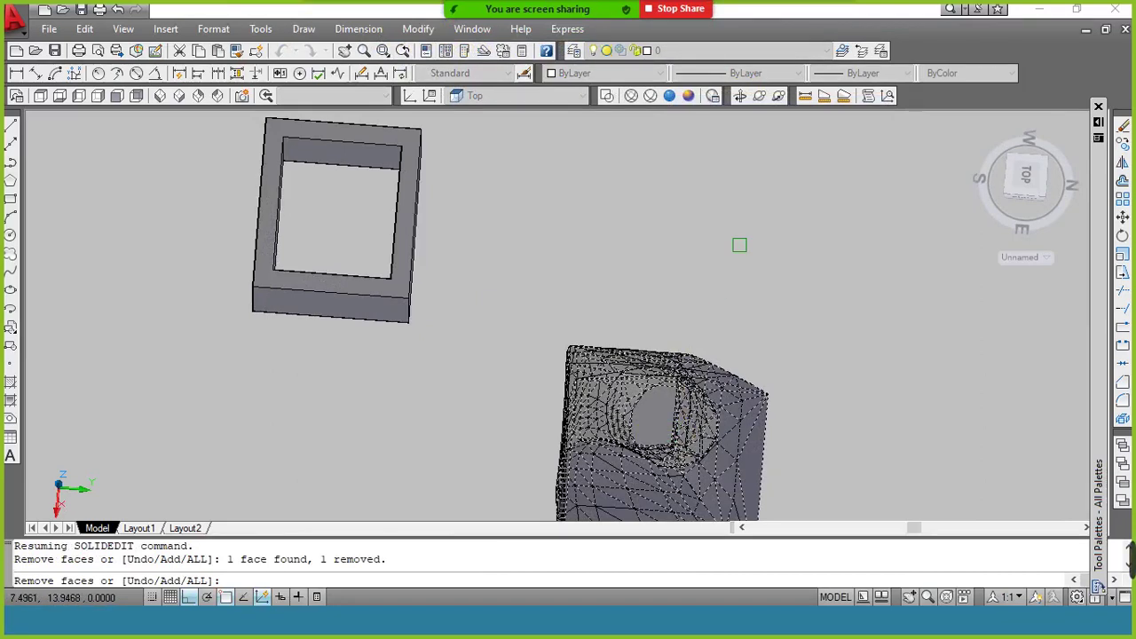
{"action": "key", "text": "Return"}
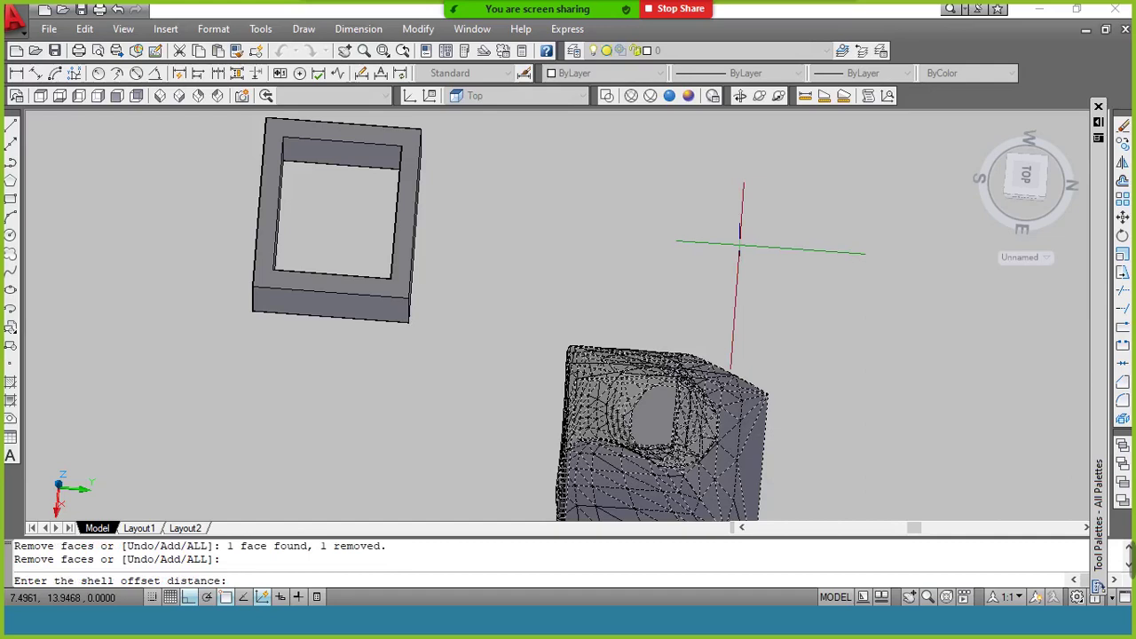
{"action": "type", "text": ".5"}
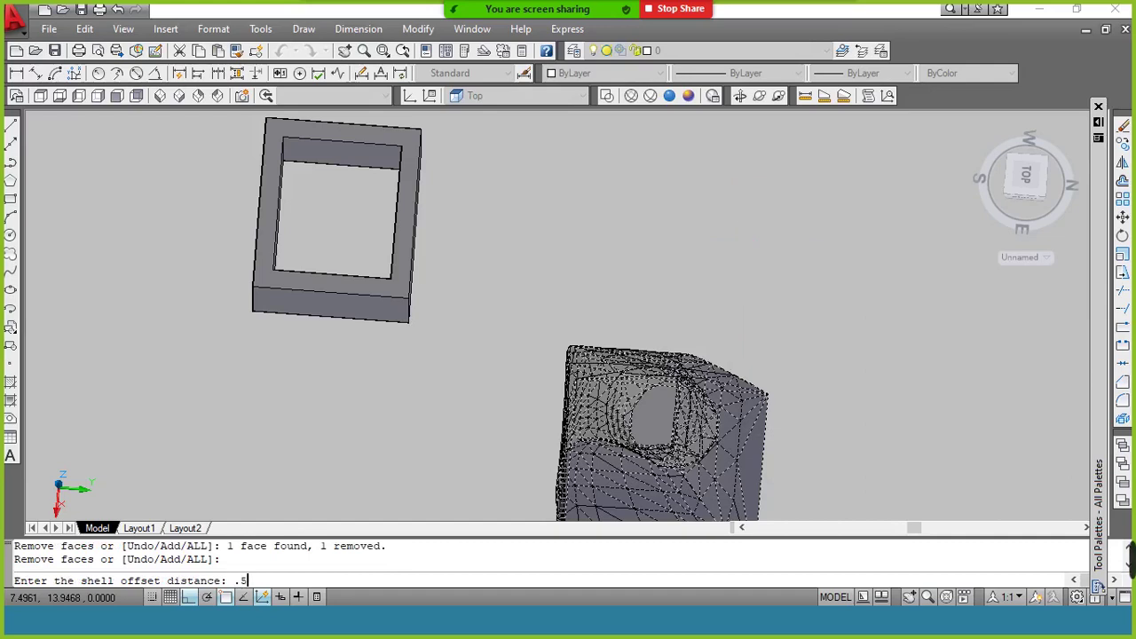
{"action": "key", "text": "Return"}
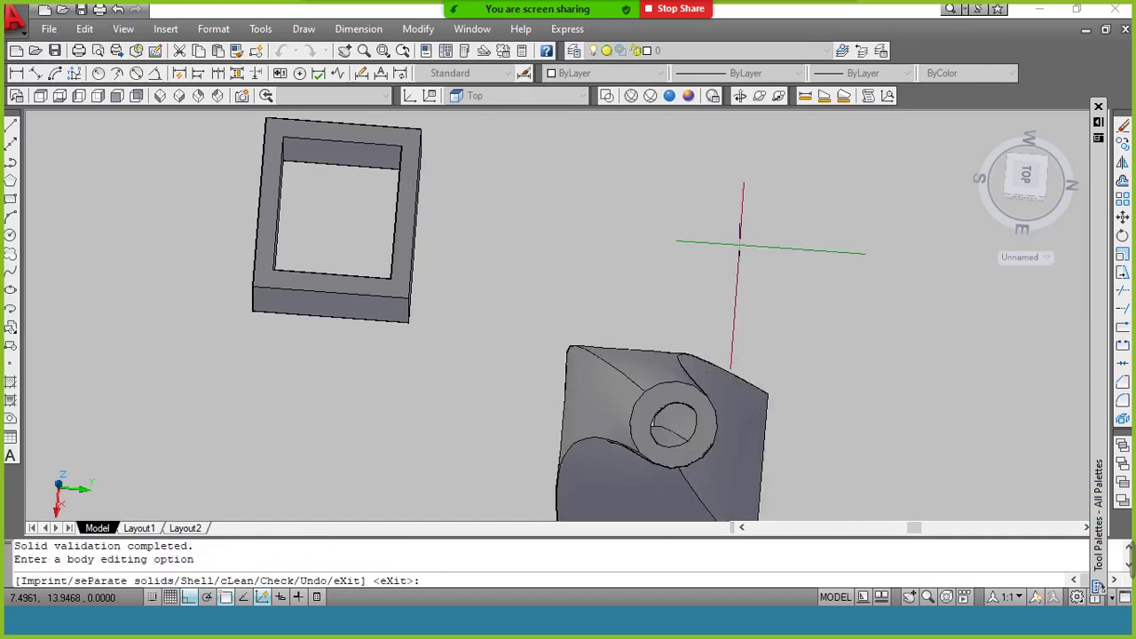
{"action": "left_click", "coordinate": [739, 95]}
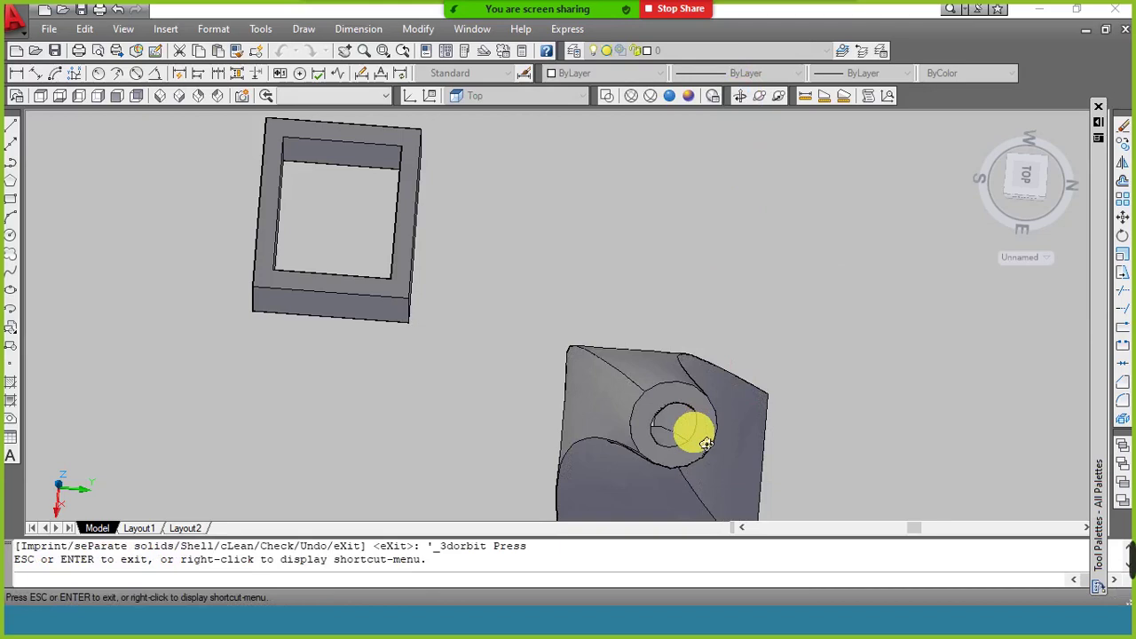
Step: Inspect the hollowed shell, end the solid edit and zoom to extents
{"action": "mouse_move", "coordinate": [706, 444]}
{"action": "left_mouse_down"}
{"action": "mouse_move", "coordinate": [654, 266]}
{"action": "mouse_move", "coordinate": [604, 208]}
{"action": "mouse_move", "coordinate": [467, 219]}
{"action": "mouse_move", "coordinate": [413, 246]}
{"action": "mouse_move", "coordinate": [269, 264]}
{"action": "left_mouse_up"}
{"action": "right_click", "coordinate": [261, 260]}
{"action": "left_click", "coordinate": [293, 257]}
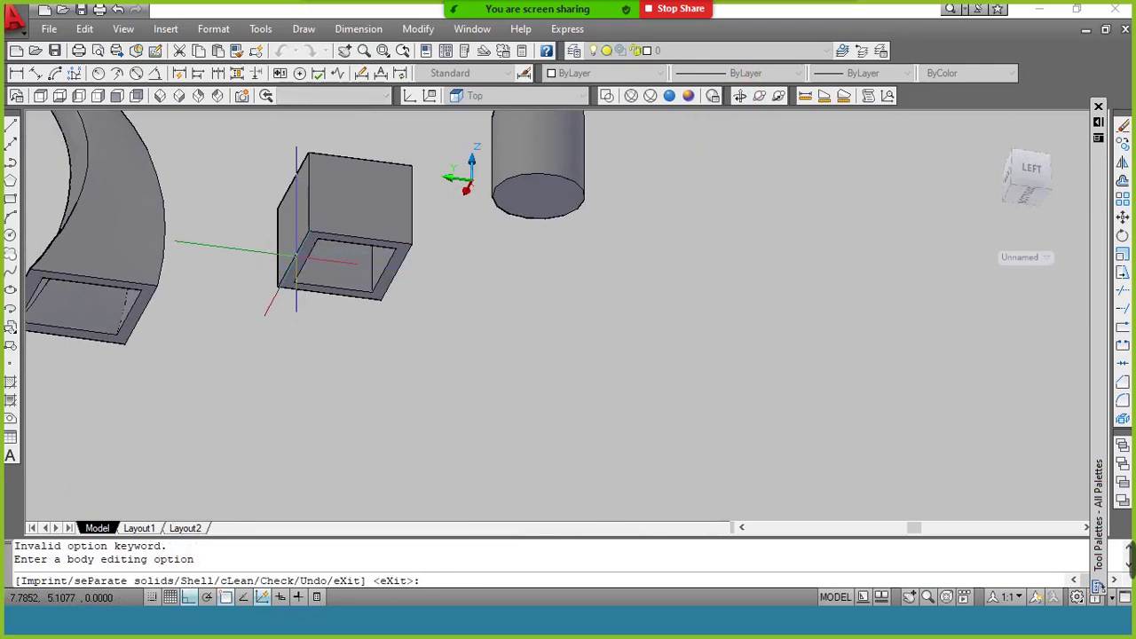
{"action": "key", "text": "Escape"}
{"action": "key", "text": "Escape"}
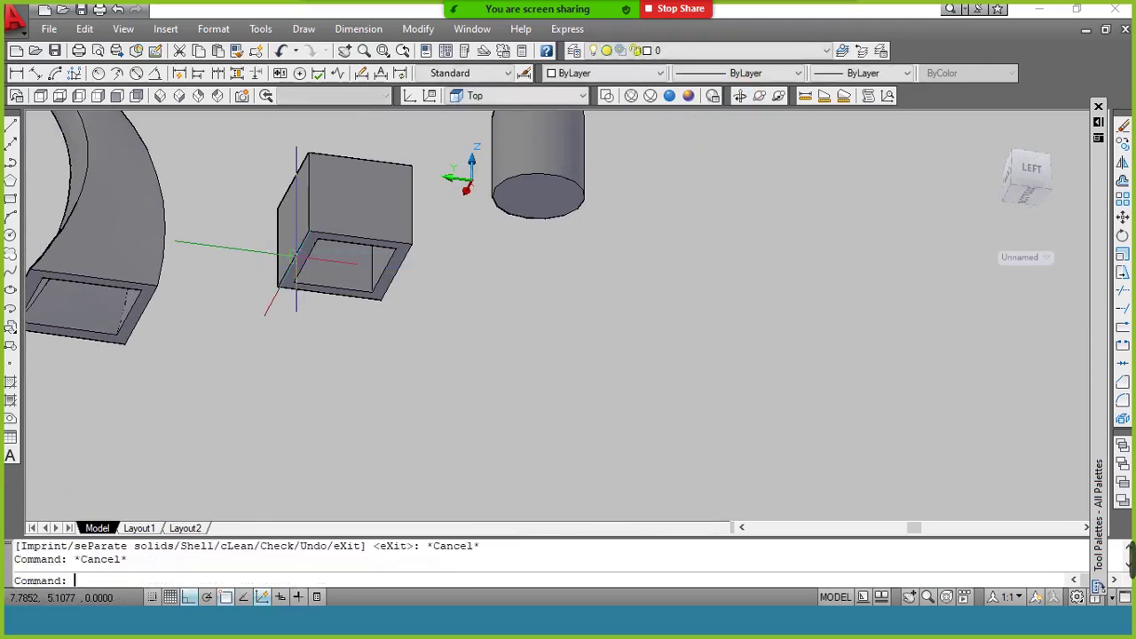
{"action": "type", "text": "z"}
{"action": "key", "text": "Return"}
{"action": "type", "text": "e"}
{"action": "key", "text": "Return"}
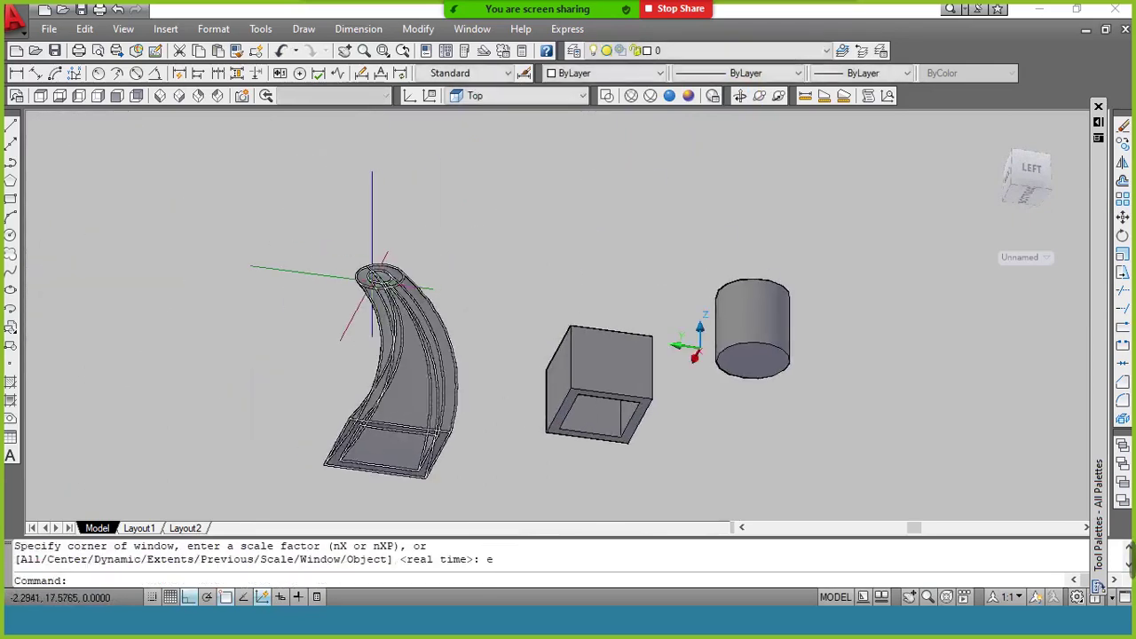
Step: Orbit around the solids, window-select them, and switch to SE Isometric view
{"action": "left_click", "coordinate": [738, 100]}
{"action": "mouse_move", "coordinate": [418, 385]}
{"action": "left_mouse_down"}
{"action": "mouse_move", "coordinate": [451, 271]}
{"action": "mouse_move", "coordinate": [491, 302]}
{"action": "mouse_move", "coordinate": [420, 466]}
{"action": "mouse_move", "coordinate": [400, 253]}
{"action": "mouse_move", "coordinate": [418, 256]}
{"action": "mouse_move", "coordinate": [423, 330]}
{"action": "mouse_move", "coordinate": [457, 364]}
{"action": "mouse_move", "coordinate": [564, 391]}
{"action": "left_mouse_up"}
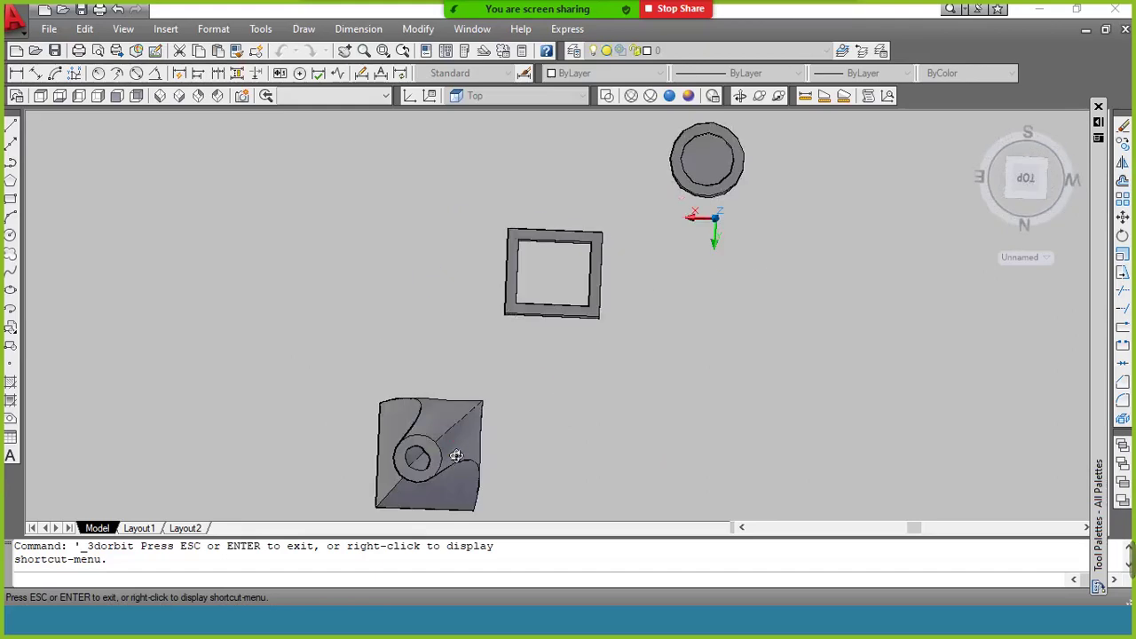
{"action": "mouse_move", "coordinate": [455, 455]}
{"action": "left_mouse_down"}
{"action": "mouse_move", "coordinate": [509, 413]}
{"action": "mouse_move", "coordinate": [553, 345]}
{"action": "mouse_move", "coordinate": [524, 274]}
{"action": "mouse_move", "coordinate": [468, 198]}
{"action": "mouse_move", "coordinate": [459, 160]}
{"action": "left_mouse_up"}
{"action": "right_click", "coordinate": [459, 159]}
{"action": "left_click", "coordinate": [461, 161]}
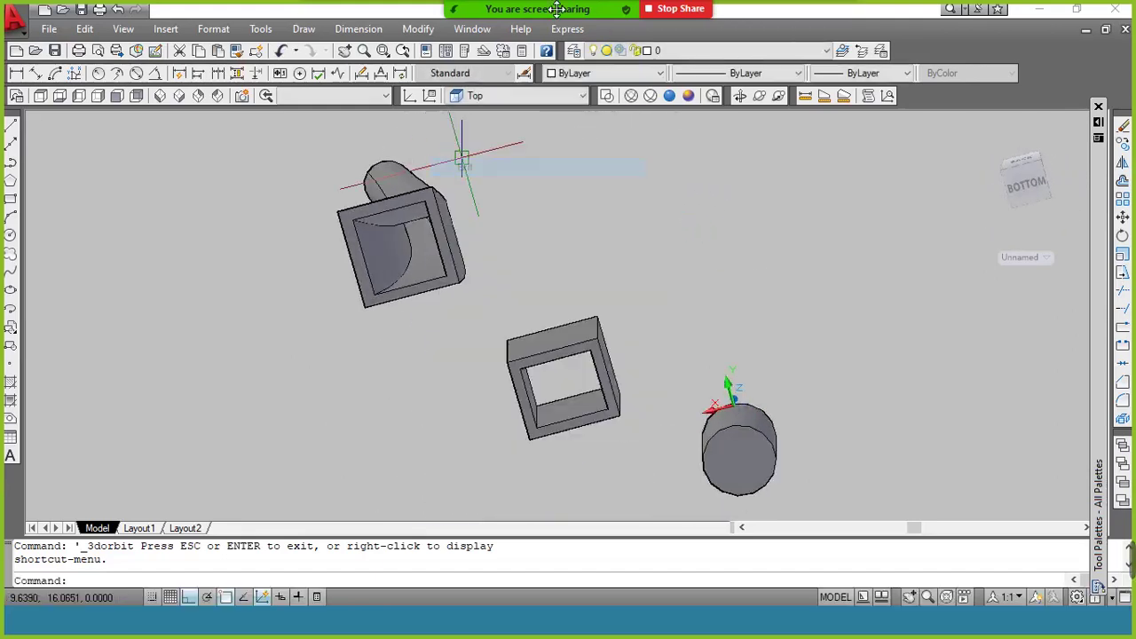
{"action": "mouse_move", "coordinate": [1116, 567]}
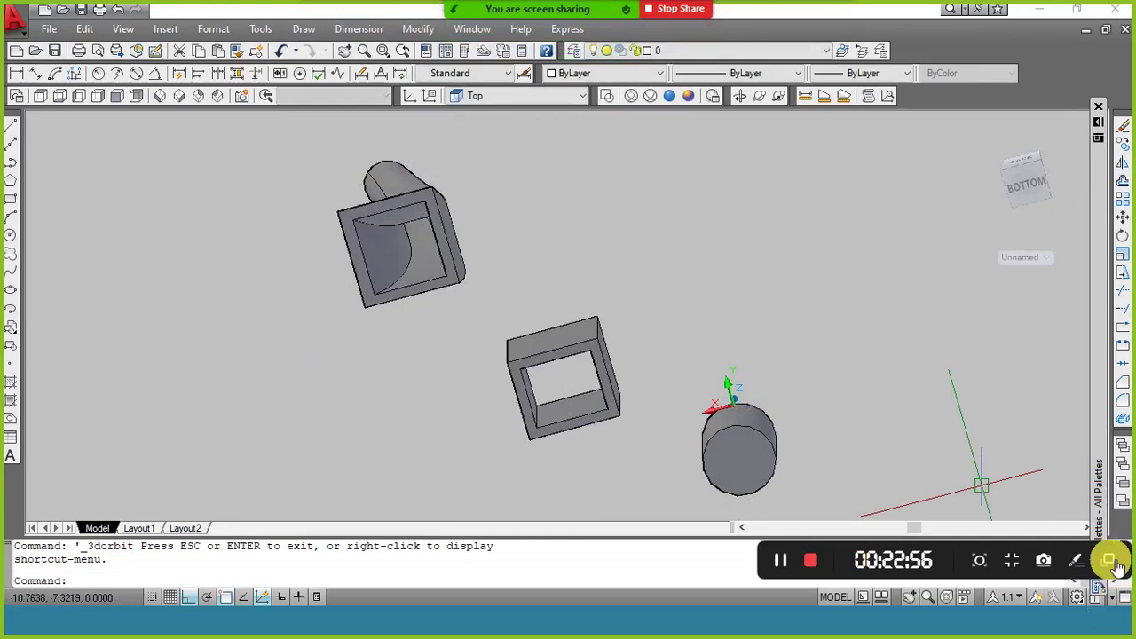
{"action": "left_click", "coordinate": [893, 185]}
{"action": "left_click", "coordinate": [792, 253]}
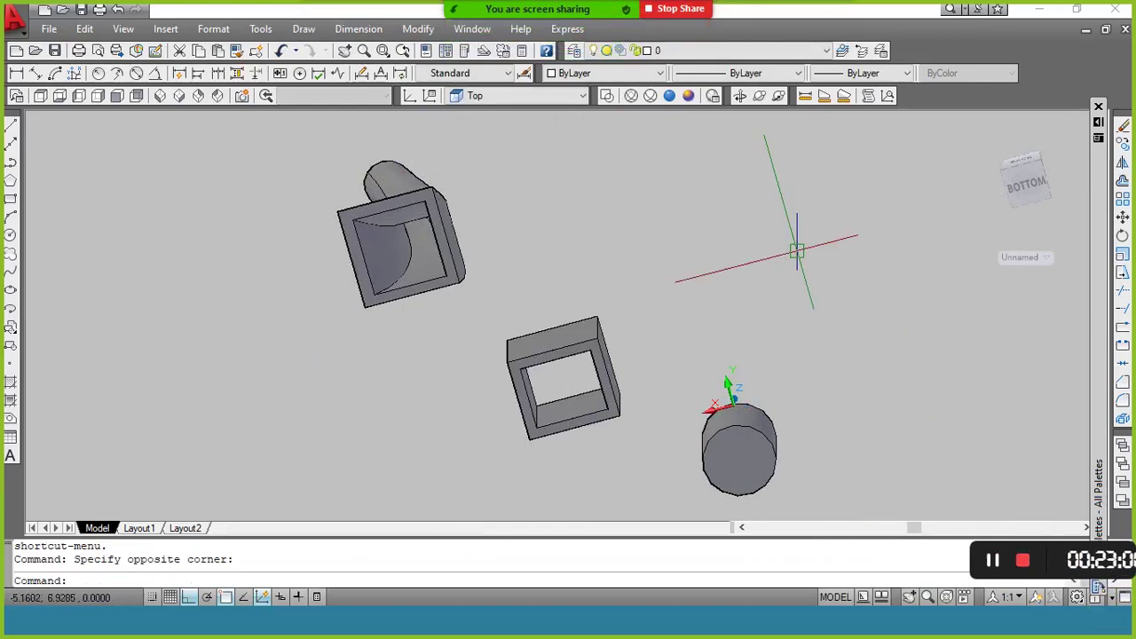
{"action": "left_click", "coordinate": [182, 97]}
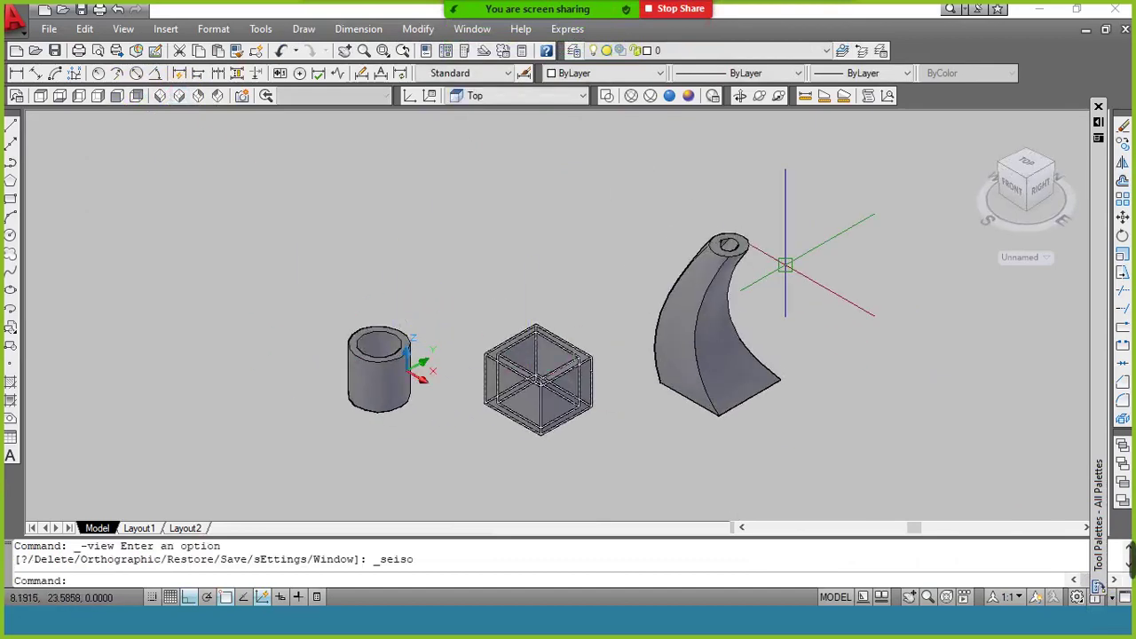
Step: Erase the box and curved solid, leaving only the hollow cylinder
{"action": "left_click", "coordinate": [802, 208]}
{"action": "left_click", "coordinate": [535, 451]}
{"action": "type", "text": "e"}
{"action": "key", "text": "Return"}
{"action": "type", "text": "3darra"}
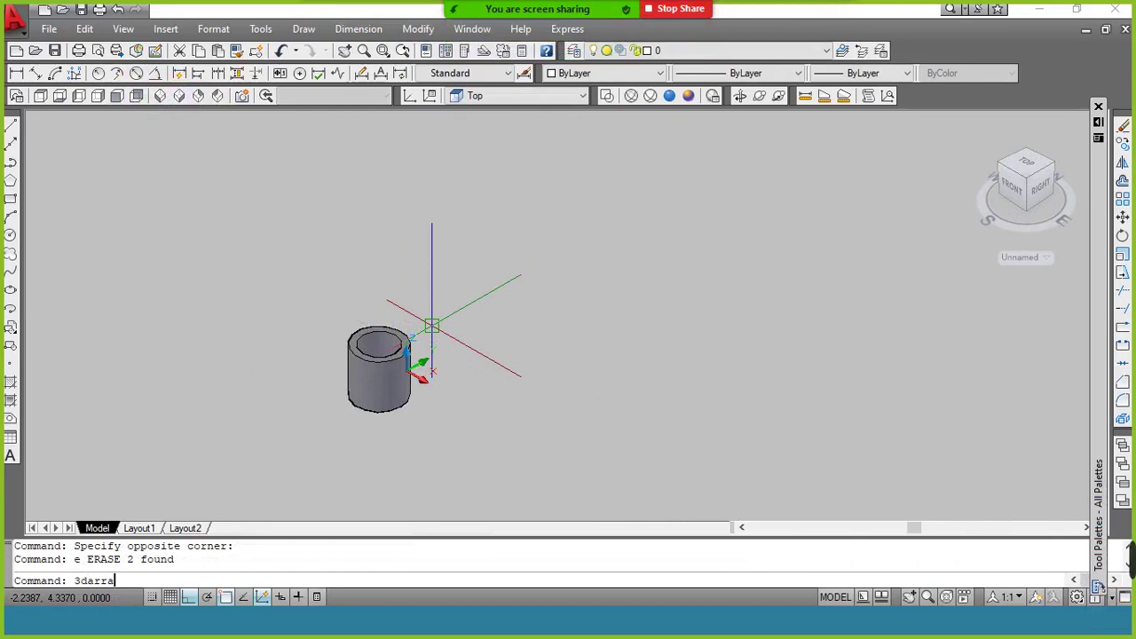
Step: Start a rectangular 3D array of the cylinder with 3 rows and 3 columns
{"action": "type", "text": "y"}
{"action": "key", "text": "Return"}
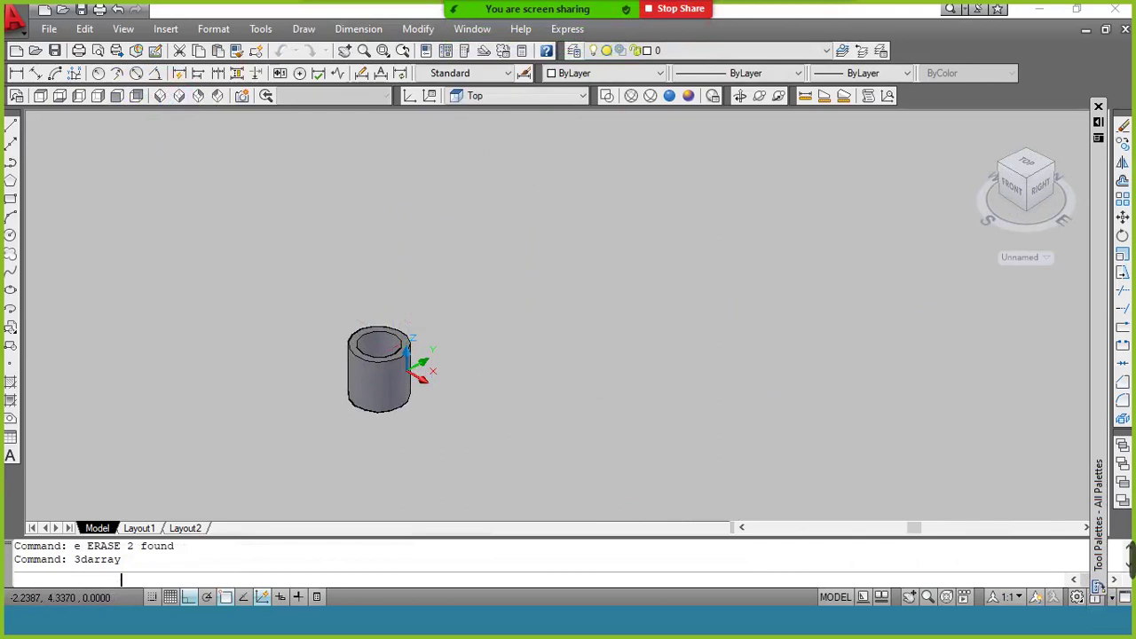
{"action": "left_click", "coordinate": [412, 346]}
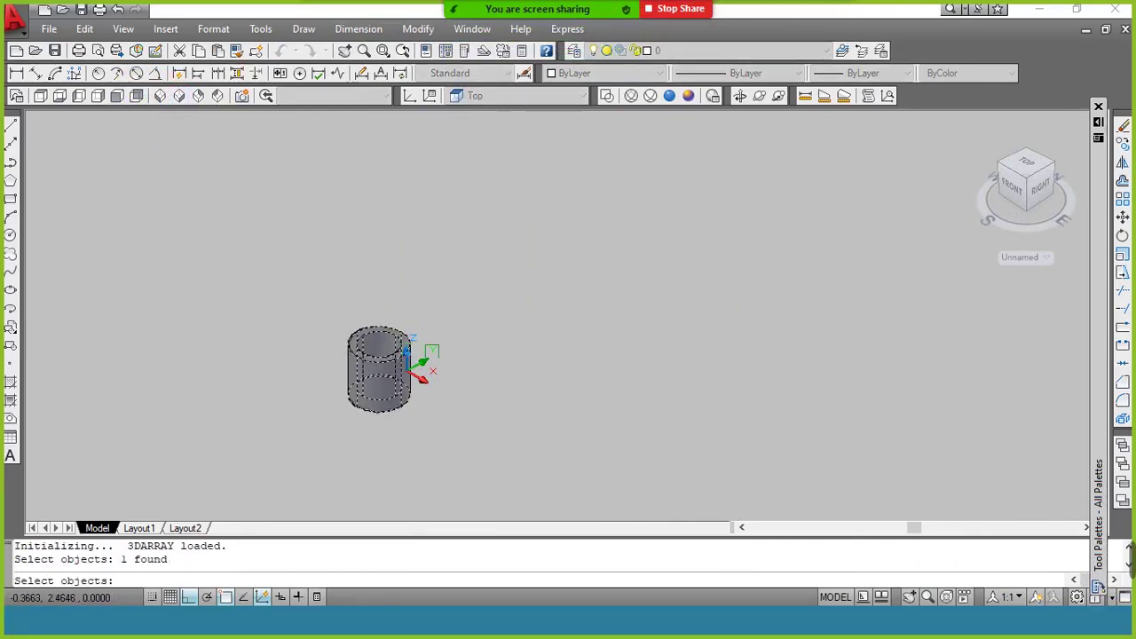
{"action": "key", "text": "Return"}
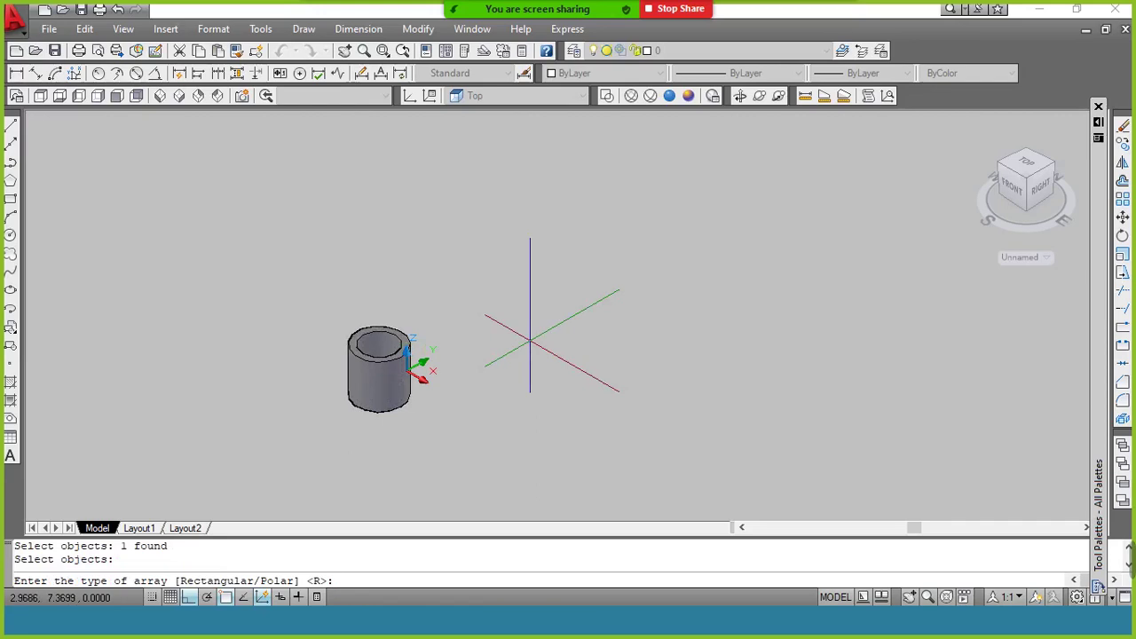
{"action": "type", "text": "r"}
{"action": "key", "text": "Return"}
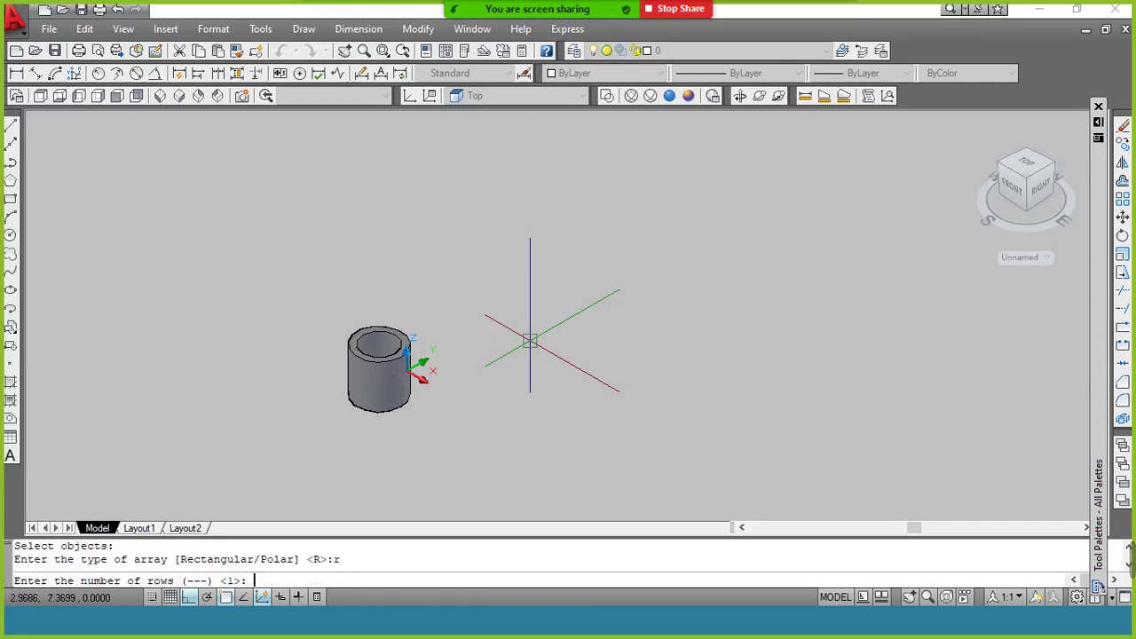
{"action": "type", "text": "3"}
{"action": "key", "text": "Return"}
{"action": "key", "text": "Return"}
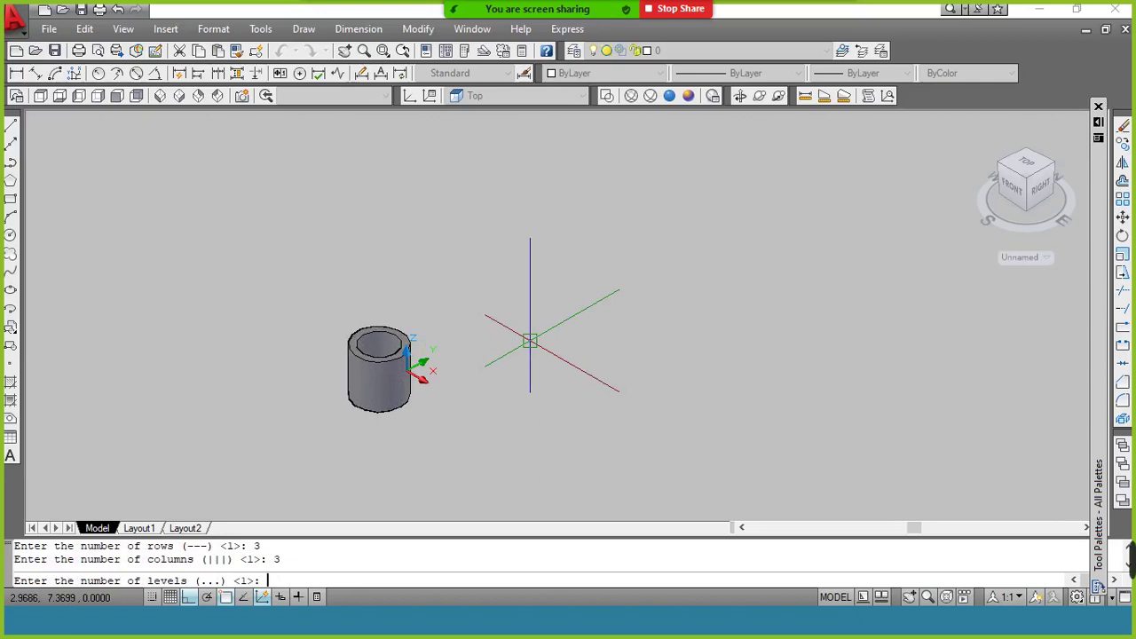
{"action": "type", "text": "3"}
{"action": "key", "text": "Return"}
{"action": "type", "text": "25"}
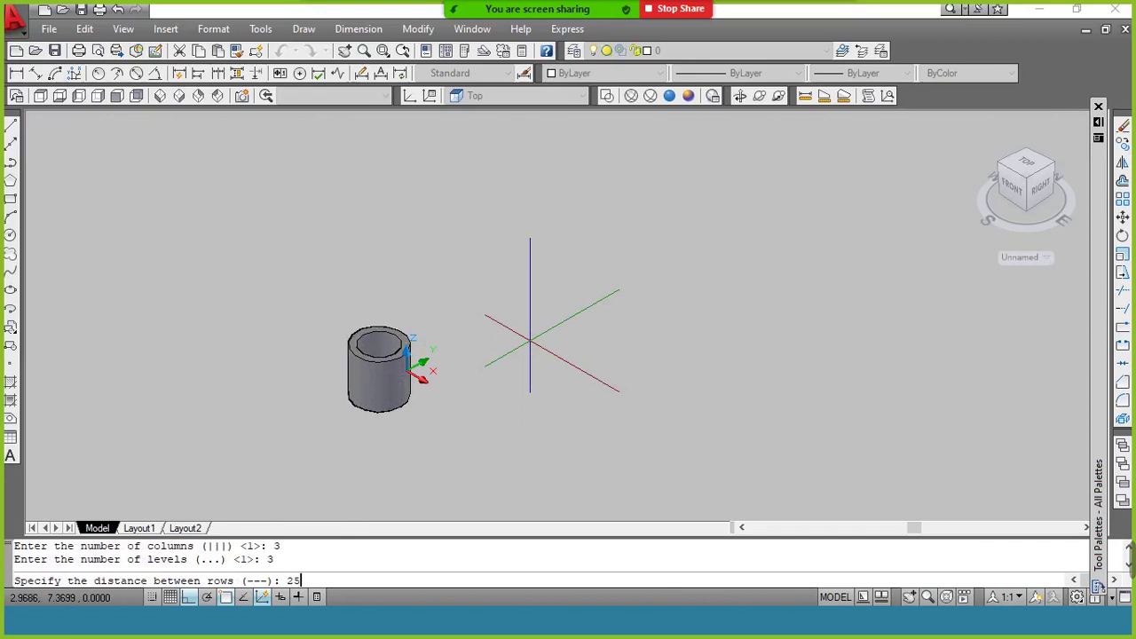
Step: Space rows, columns and levels 25 apart, then zoom to extents
{"action": "key", "text": "Return"}
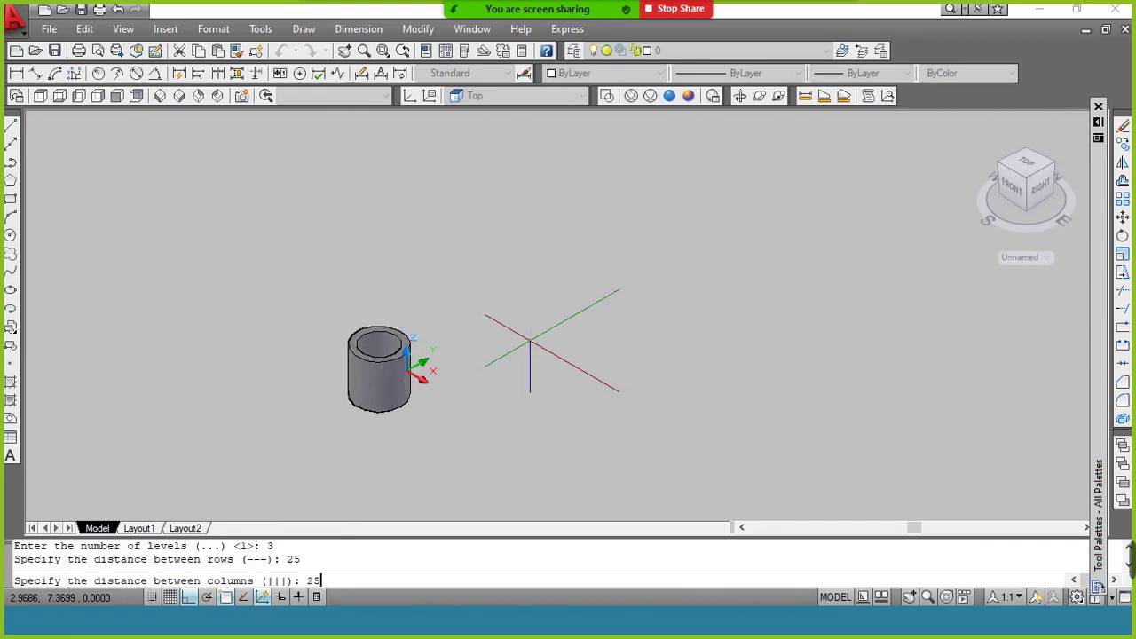
{"action": "key", "text": "Return"}
{"action": "key", "text": "Return"}
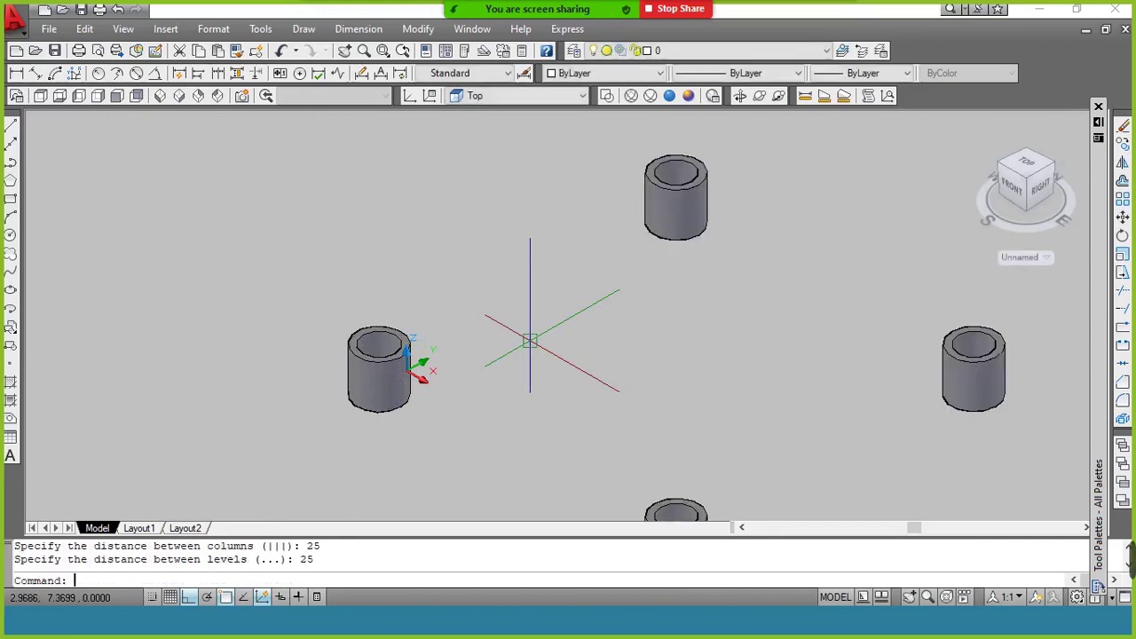
{"action": "type", "text": "z"}
{"action": "key", "text": "Return"}
{"action": "type", "text": "e"}
{"action": "key", "text": "Return"}
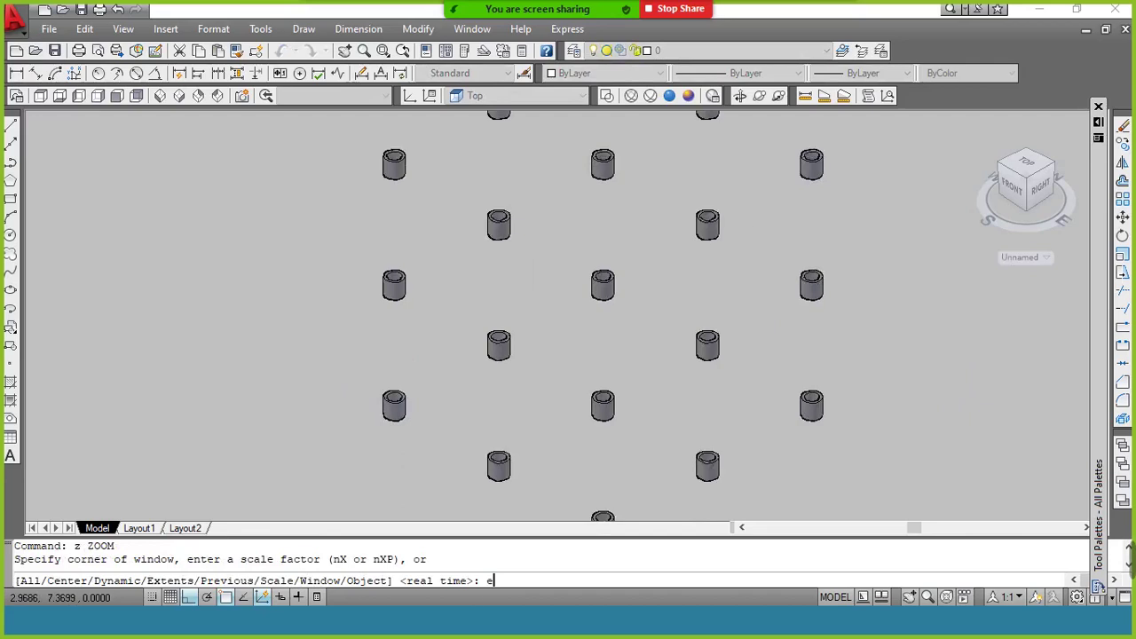
Step: Orbit the view and erase all 27 arrayed cylinders
{"action": "left_click", "coordinate": [739, 95]}
{"action": "mouse_move", "coordinate": [682, 254]}
{"action": "left_mouse_down"}
{"action": "mouse_move", "coordinate": [594, 288]}
{"action": "mouse_move", "coordinate": [672, 284]}
{"action": "left_mouse_up"}
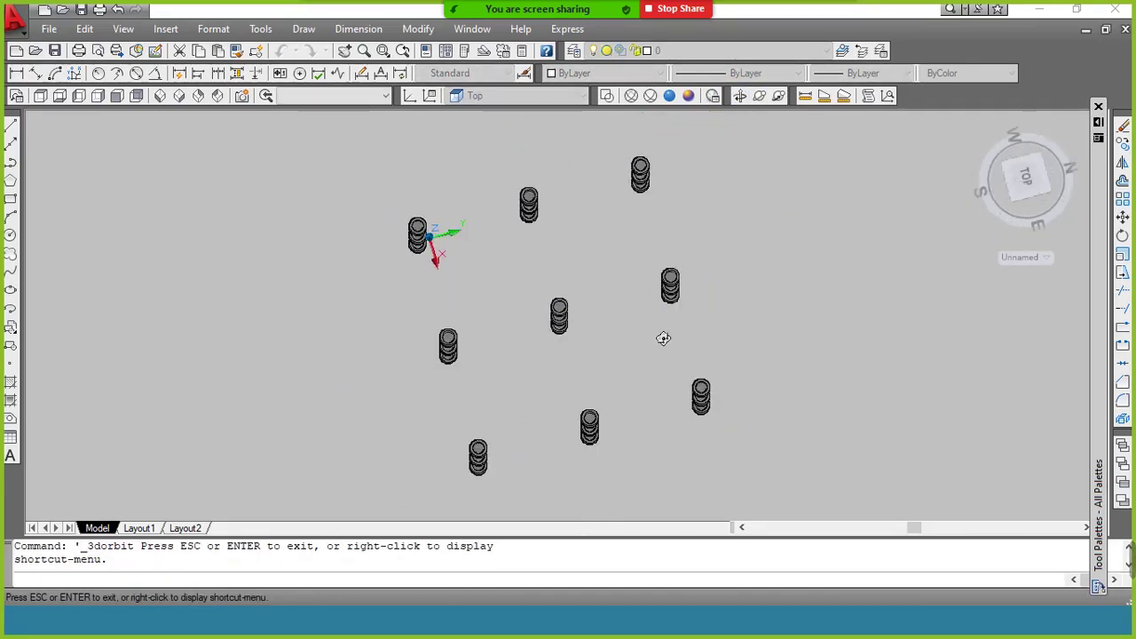
{"action": "right_click", "coordinate": [715, 268]}
{"action": "left_click", "coordinate": [715, 268]}
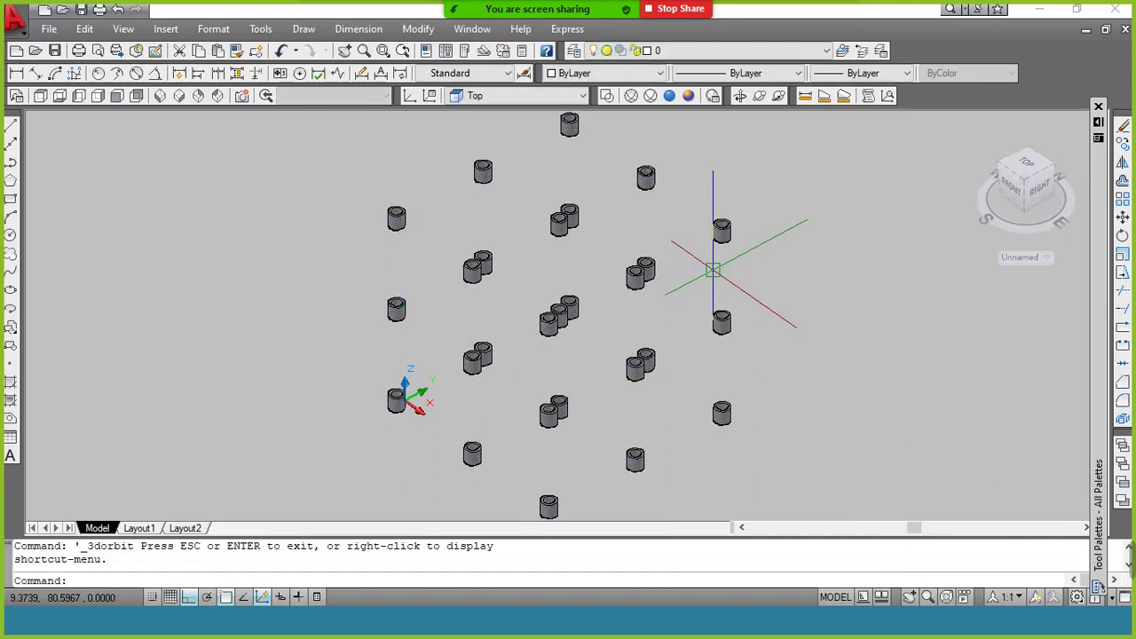
{"action": "type", "text": "e"}
{"action": "key", "text": "Return"}
{"action": "type", "text": "a"}
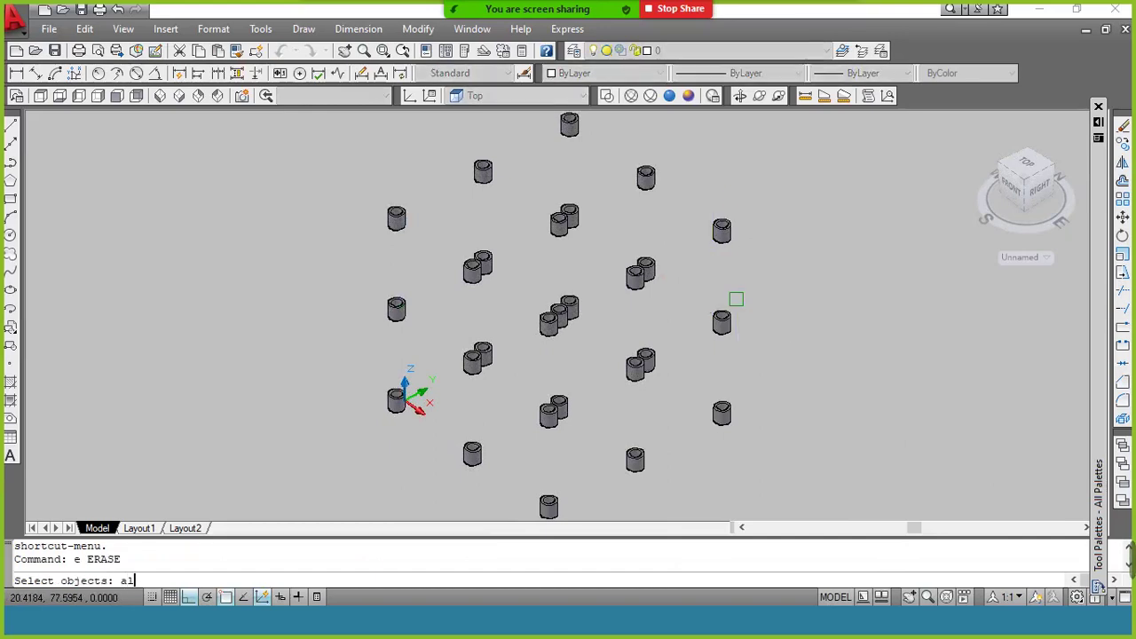
{"action": "type", "text": "l"}
{"action": "key", "text": "Return"}
{"action": "key", "text": "Return"}
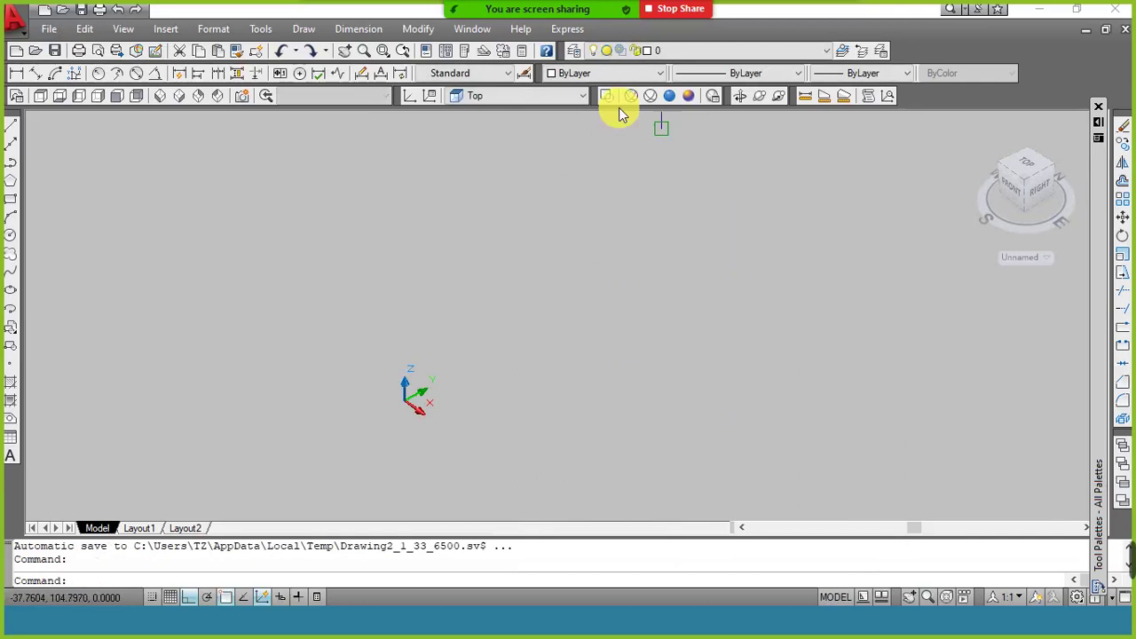
Step: Switch to wireframe, undo back to the earlier solids, and view in SE Isometric
{"action": "left_click", "coordinate": [606, 96]}
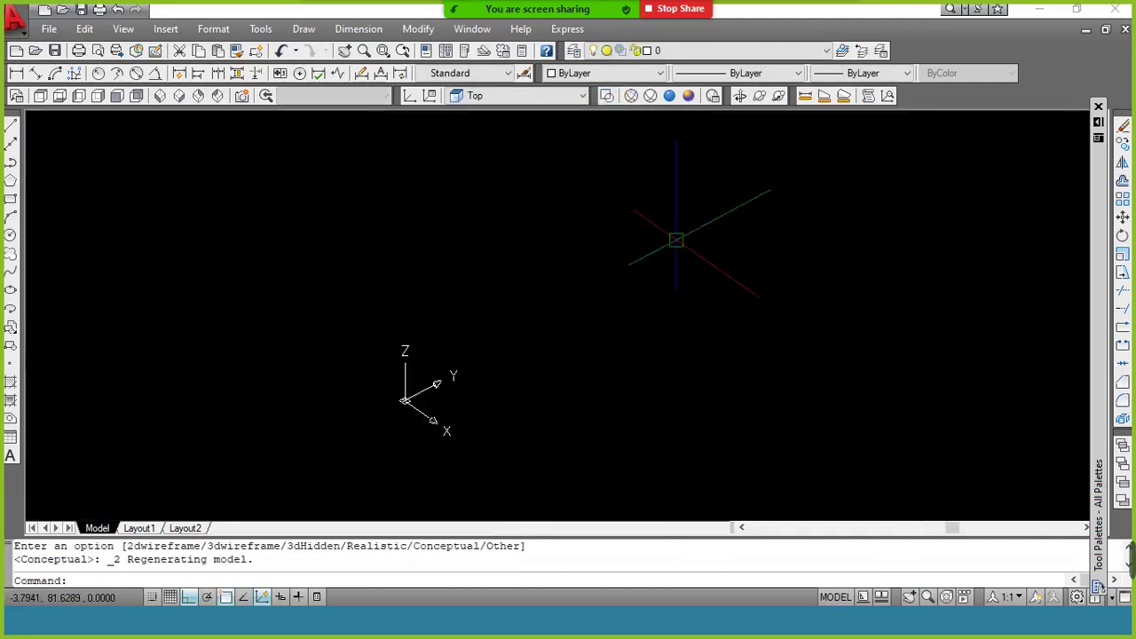
{"action": "key", "text": "ctrl+z"}
{"action": "key", "text": "ctrl+z"}
{"action": "key", "text": "ctrl+z"}
{"action": "key", "text": "ctrl+z"}
{"action": "key", "text": "ctrl+z"}
{"action": "key", "text": "ctrl+z"}
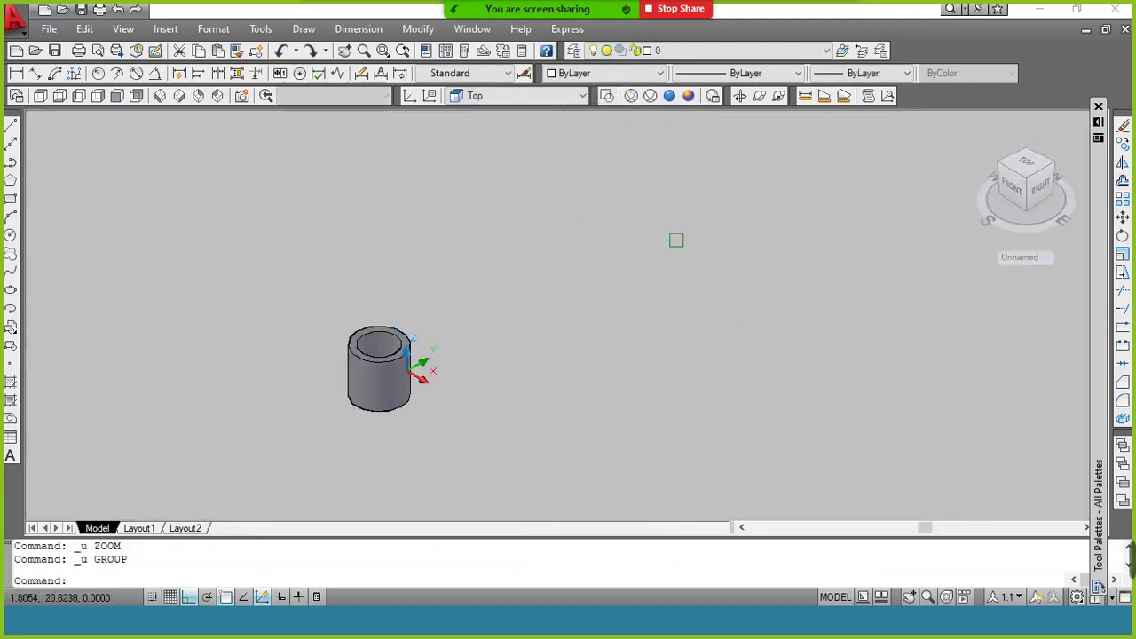
{"action": "key", "text": "ctrl+z"}
{"action": "key", "text": "ctrl+z"}
{"action": "key", "text": "ctrl+z"}
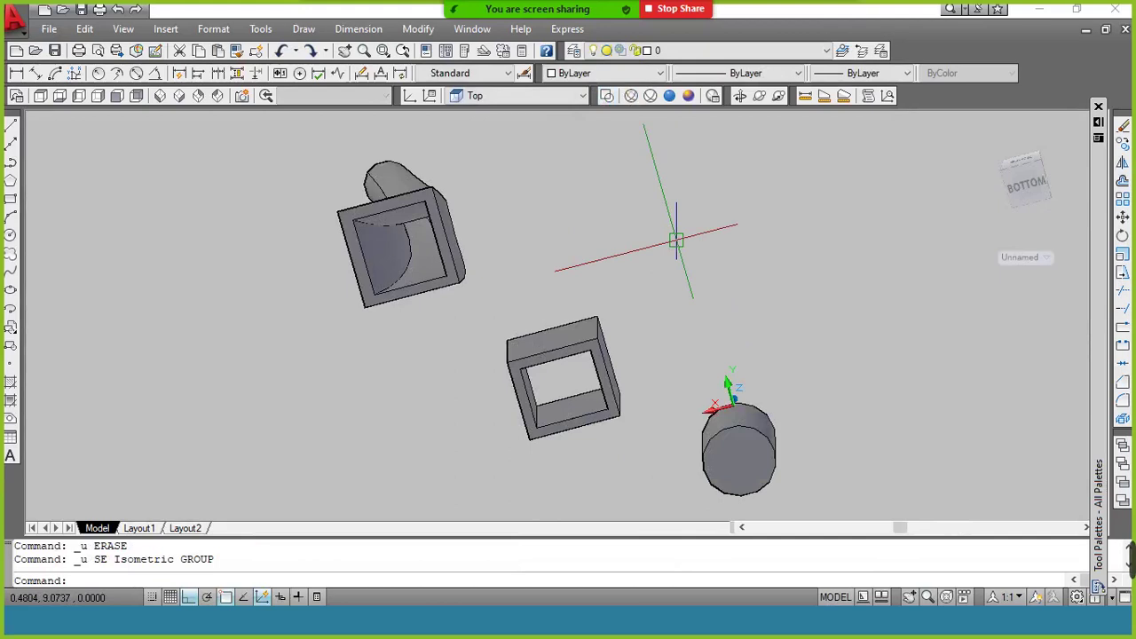
{"action": "left_click", "coordinate": [177, 96]}
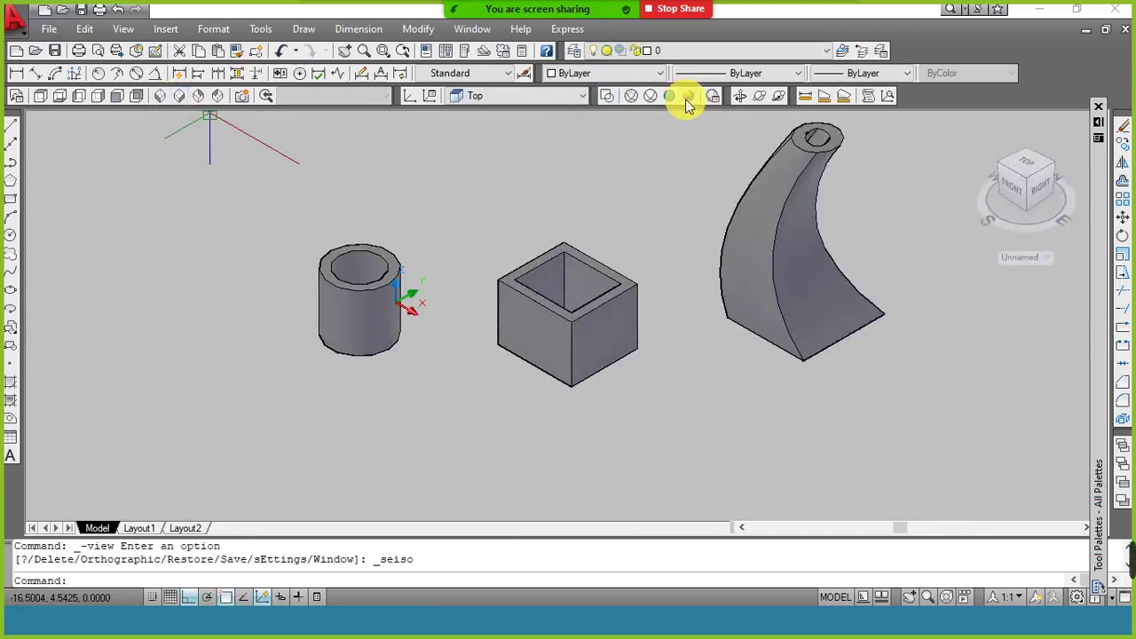
Step: Switch to the Realistic visual style, briefly opening and closing the meeting chat
{"action": "left_click", "coordinate": [668, 96]}
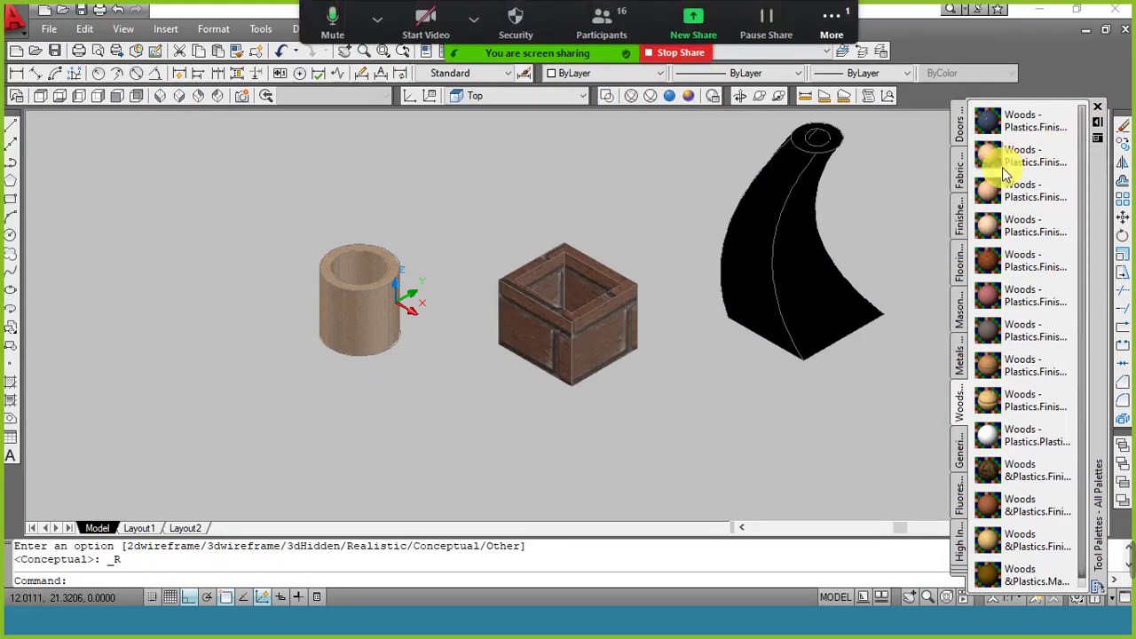
{"action": "left_click", "coordinate": [827, 13]}
{"action": "left_click", "coordinate": [844, 58]}
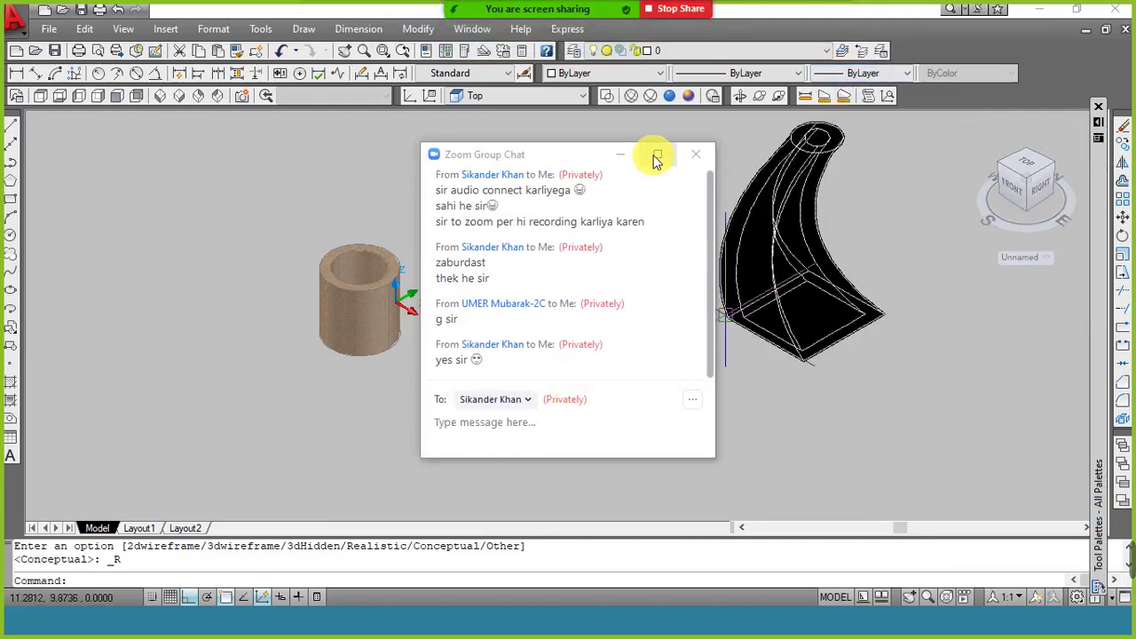
{"action": "left_click", "coordinate": [696, 154]}
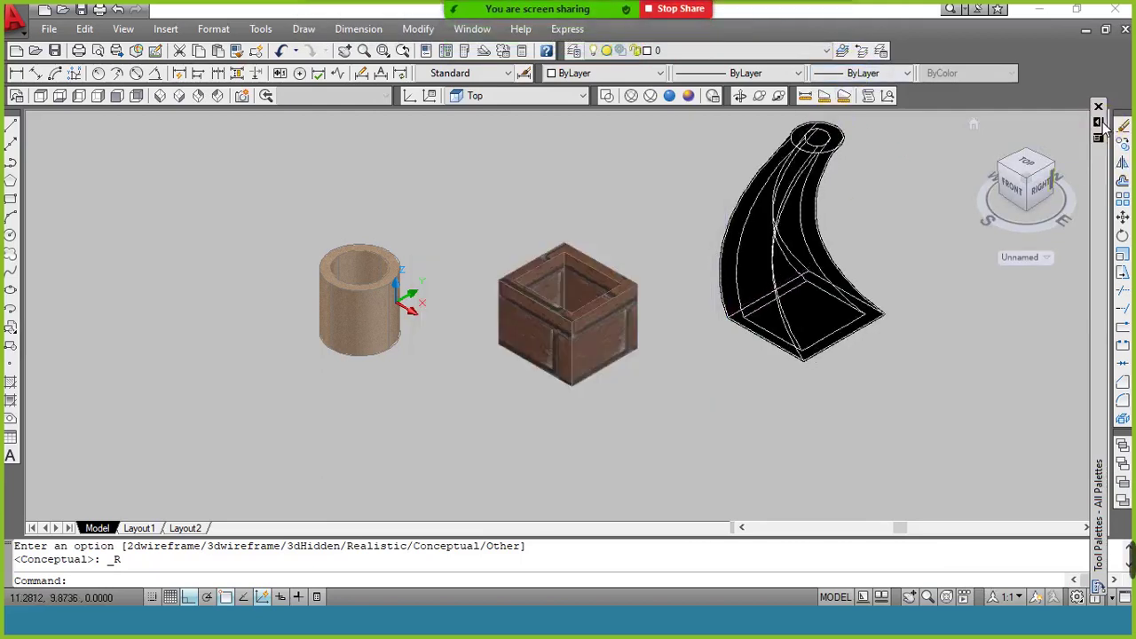
{"action": "mouse_move", "coordinate": [1098, 355]}
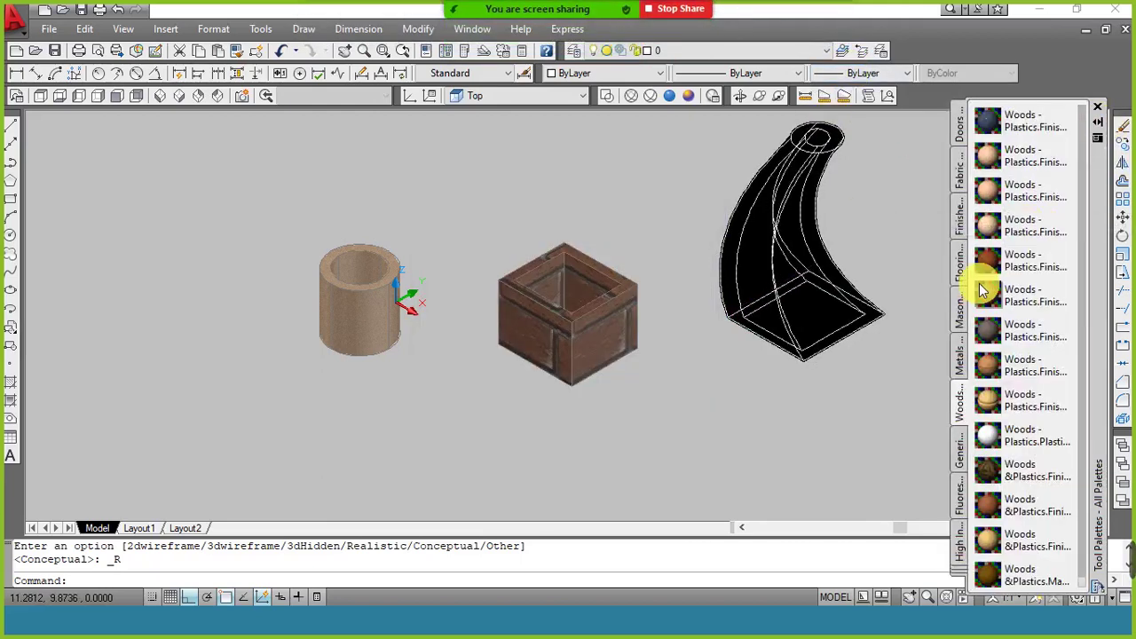
Step: Apply the red Velvet fabric material to the curved swept solid and close the palettes
{"action": "left_click", "coordinate": [964, 362]}
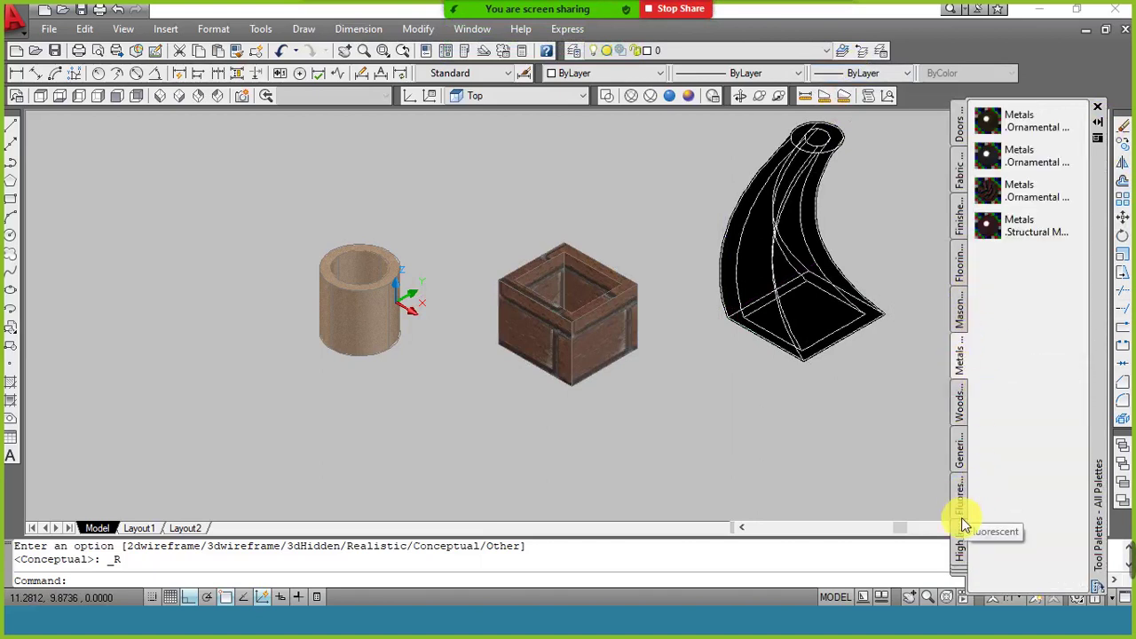
{"action": "left_click", "coordinate": [958, 579]}
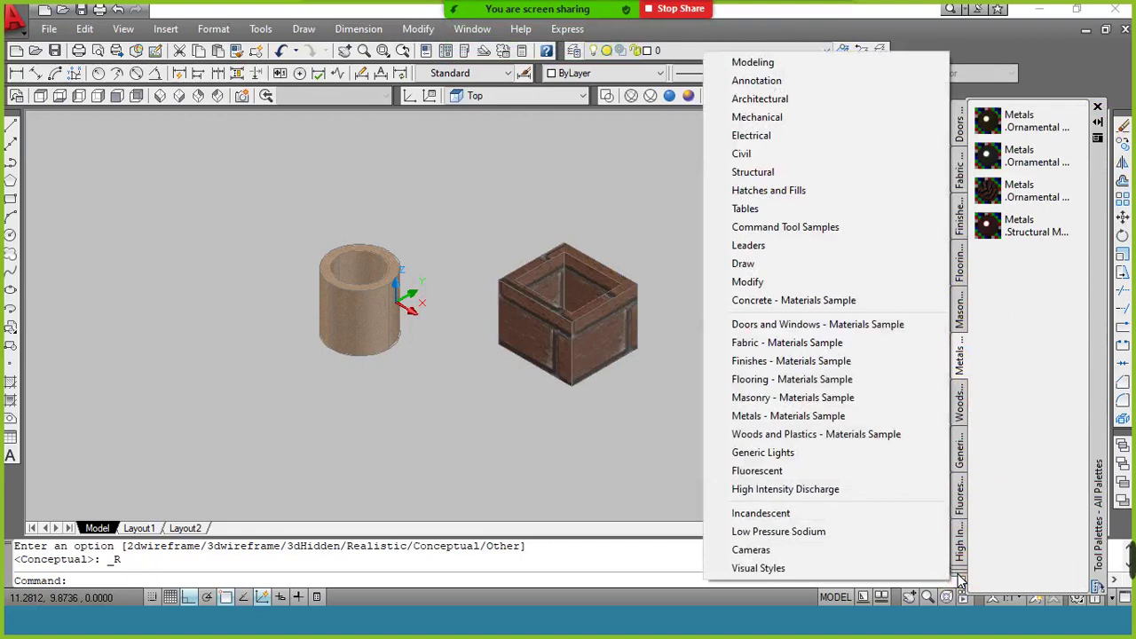
{"action": "left_click", "coordinate": [869, 345]}
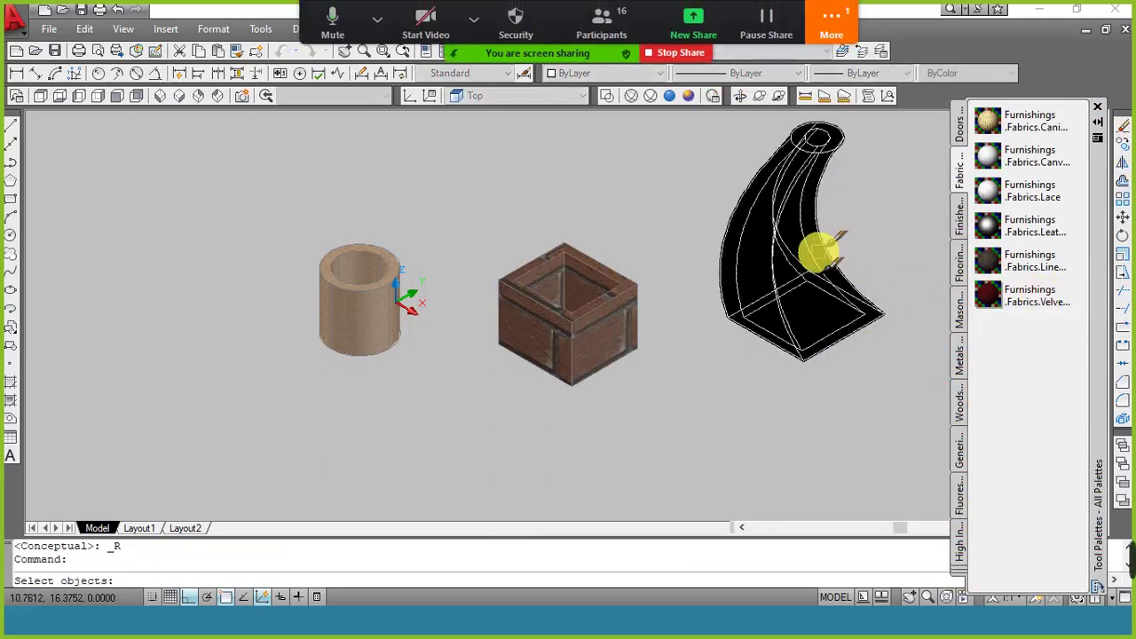
{"action": "left_click_drag", "start_coordinate": [988, 294], "coordinate": [811, 245]}
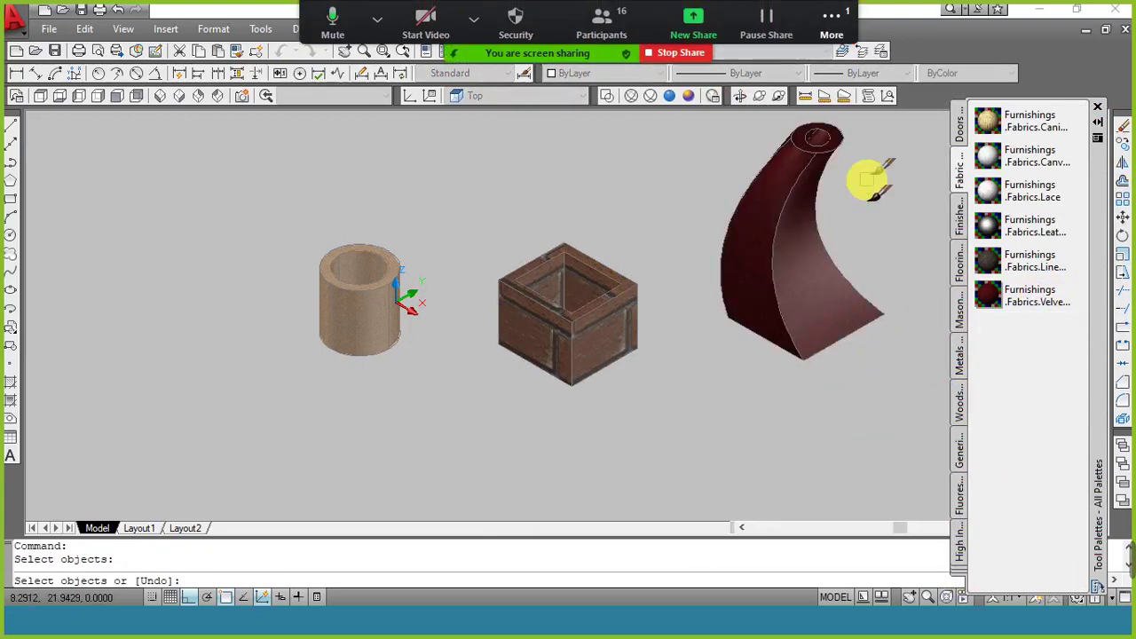
{"action": "left_click", "coordinate": [1099, 108]}
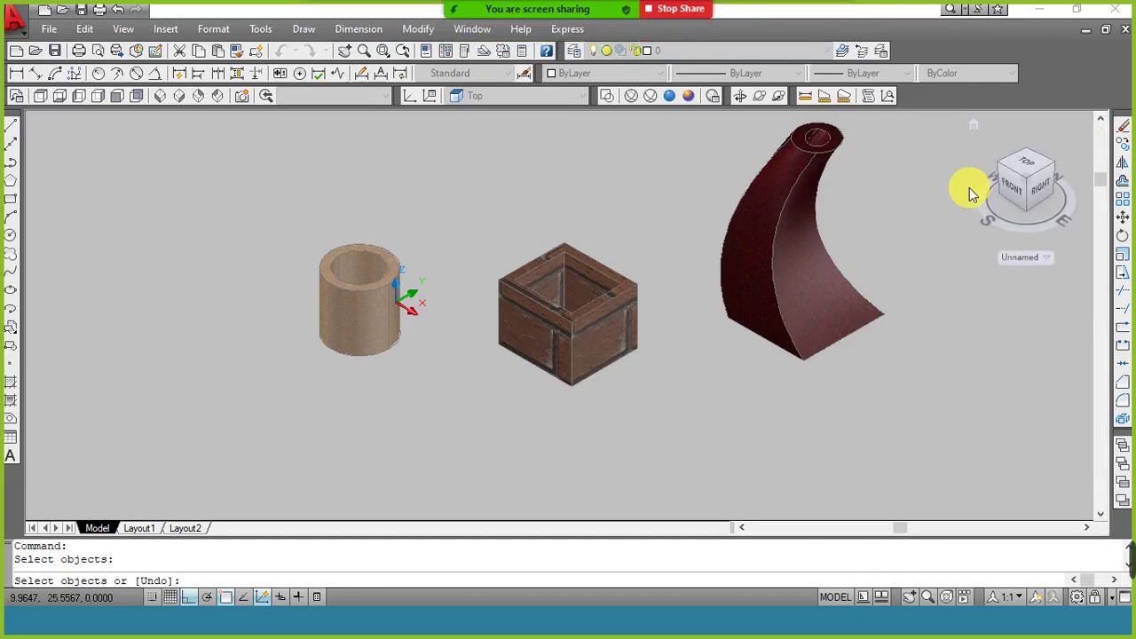
{"action": "key", "text": "Escape"}
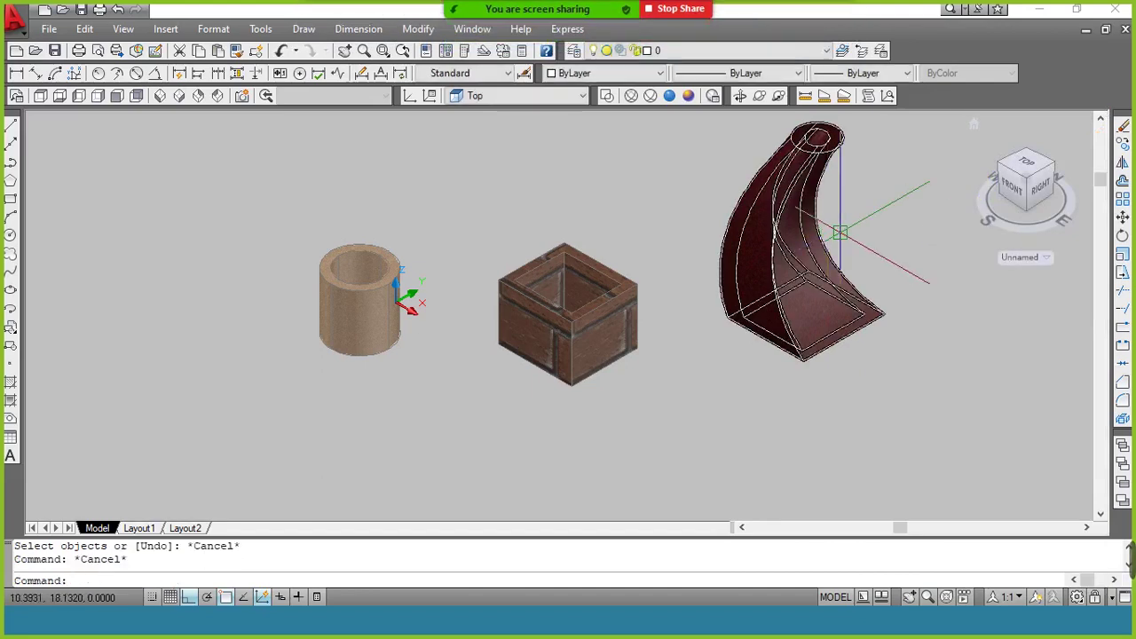
{"action": "type", "text": "z"}
{"action": "key", "text": "Return"}
Step: Zoom to extents, zoom a window onto the solids, then open the meeting group chat
{"action": "type", "text": "e"}
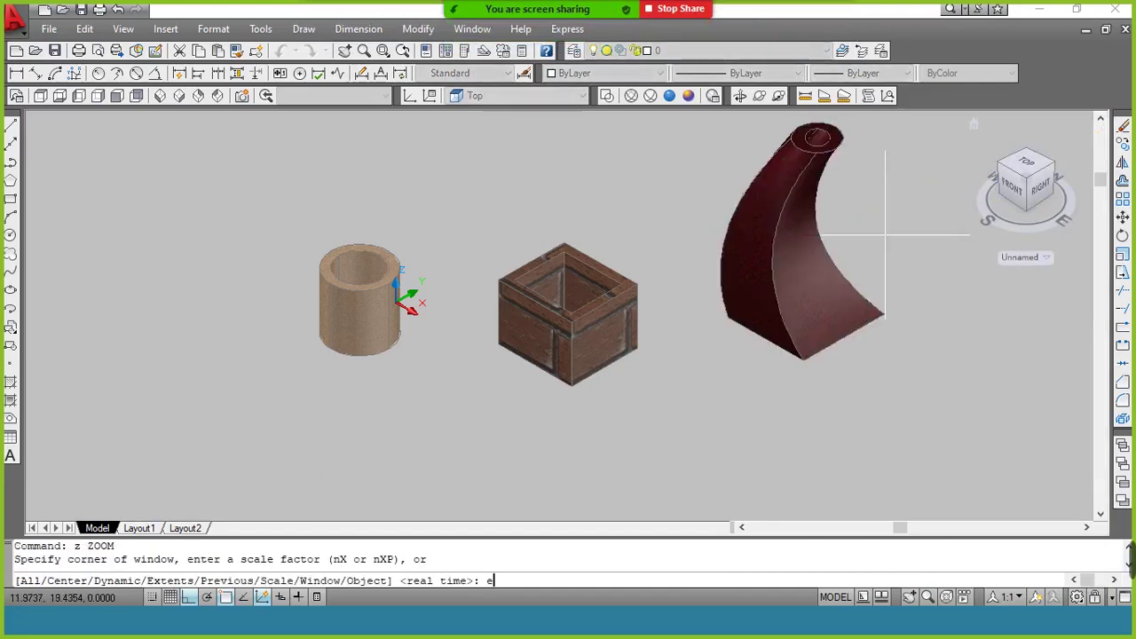
{"action": "key", "text": "Return"}
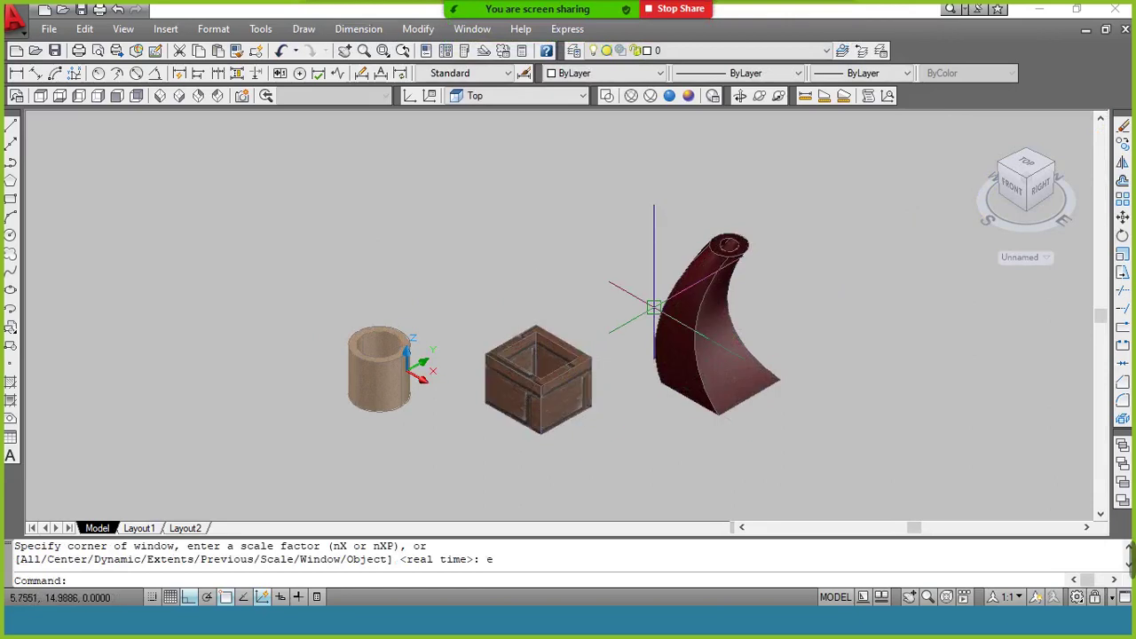
{"action": "type", "text": "z"}
{"action": "key", "text": "Return"}
{"action": "type", "text": "w"}
{"action": "key", "text": "Return"}
{"action": "left_click", "coordinate": [824, 218]}
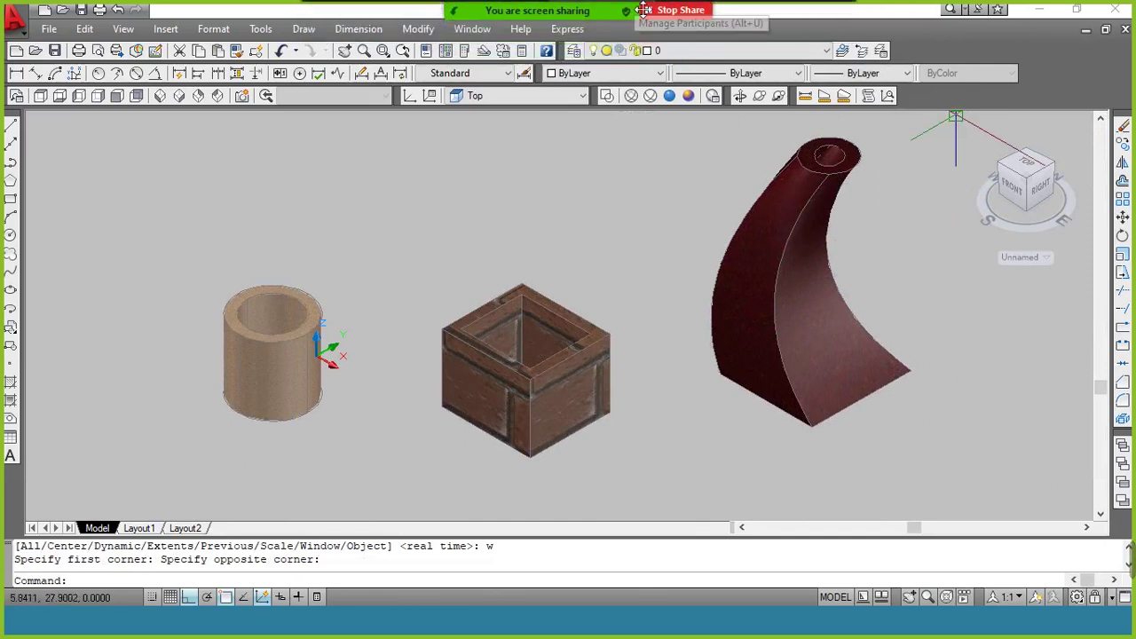
{"action": "left_click", "coordinate": [832, 18]}
{"action": "left_click", "coordinate": [845, 52]}
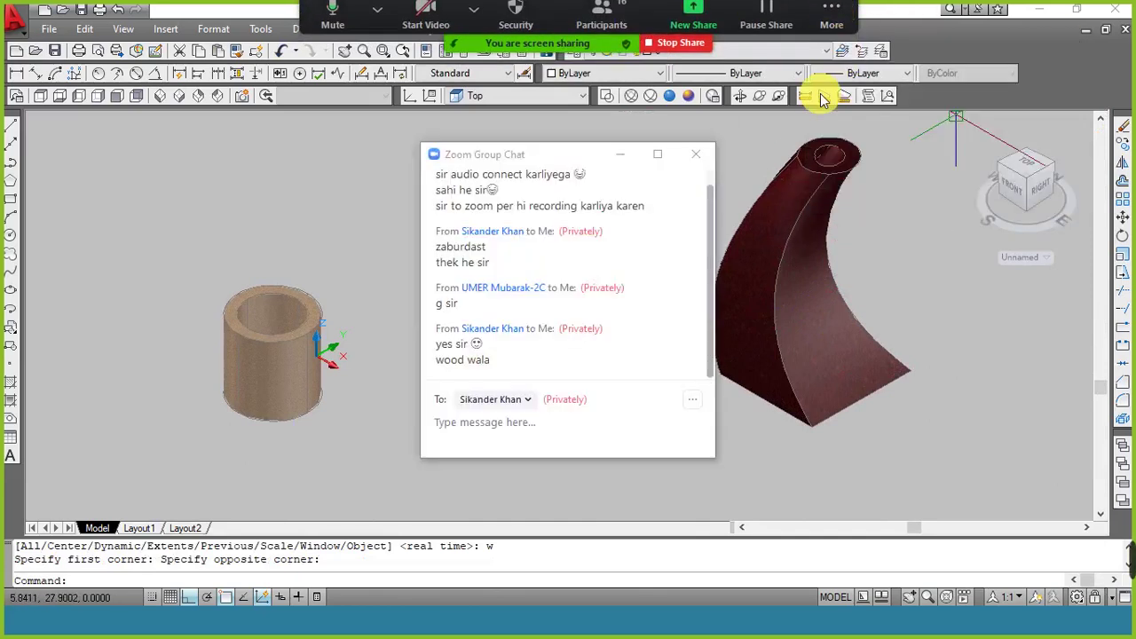
Step: Close Zoom's chat, review participants, dismiss the time-limit warning, and minimize the 3D models drawing
{"action": "left_click", "coordinate": [620, 154]}
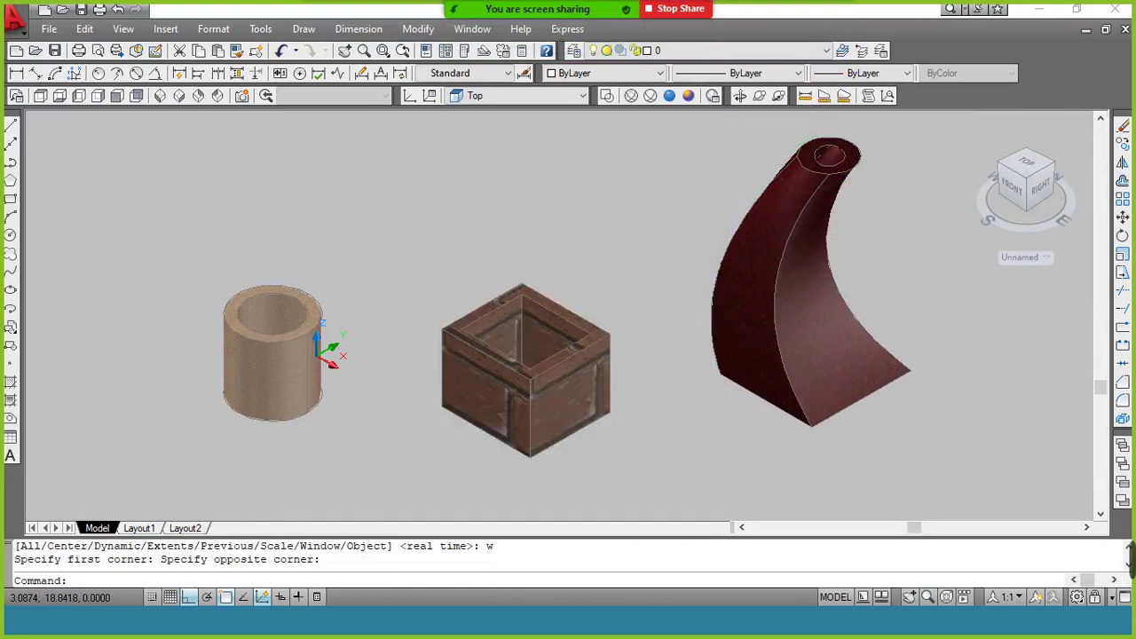
{"action": "mouse_move", "coordinate": [569, 8]}
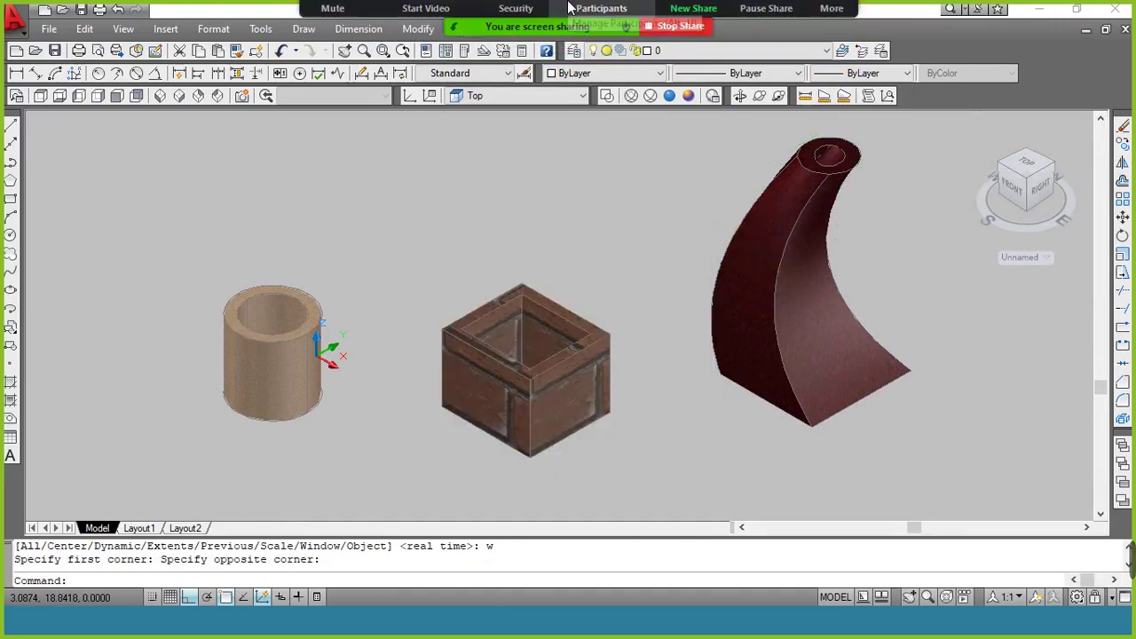
{"action": "left_click", "coordinate": [599, 19]}
{"action": "mouse_move", "coordinate": [967, 241]}
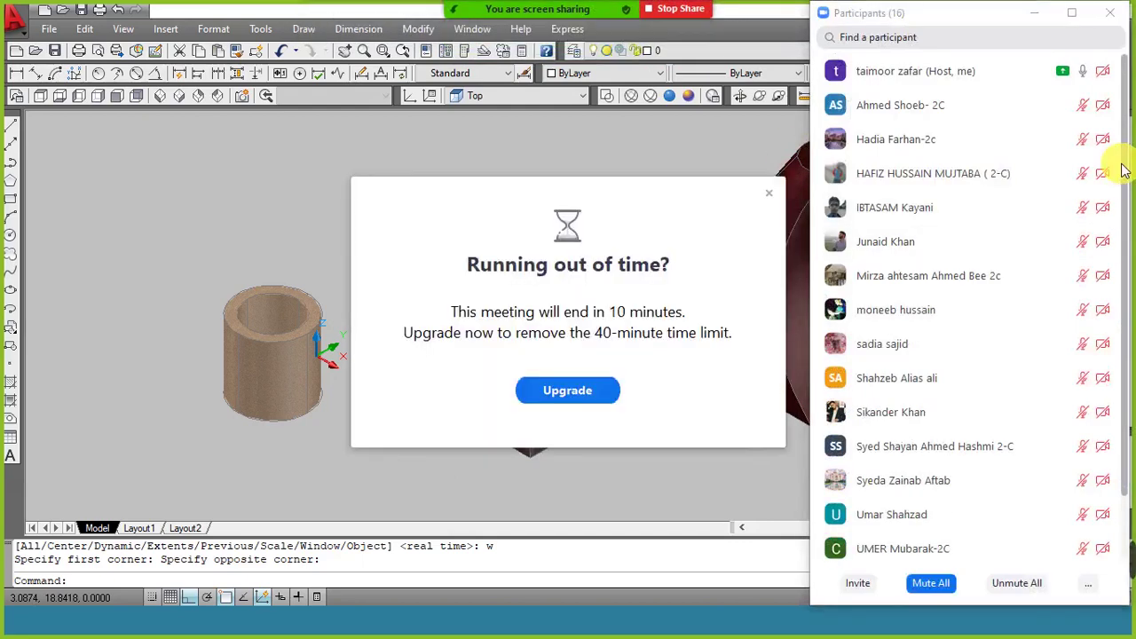
{"action": "left_click", "coordinate": [768, 193]}
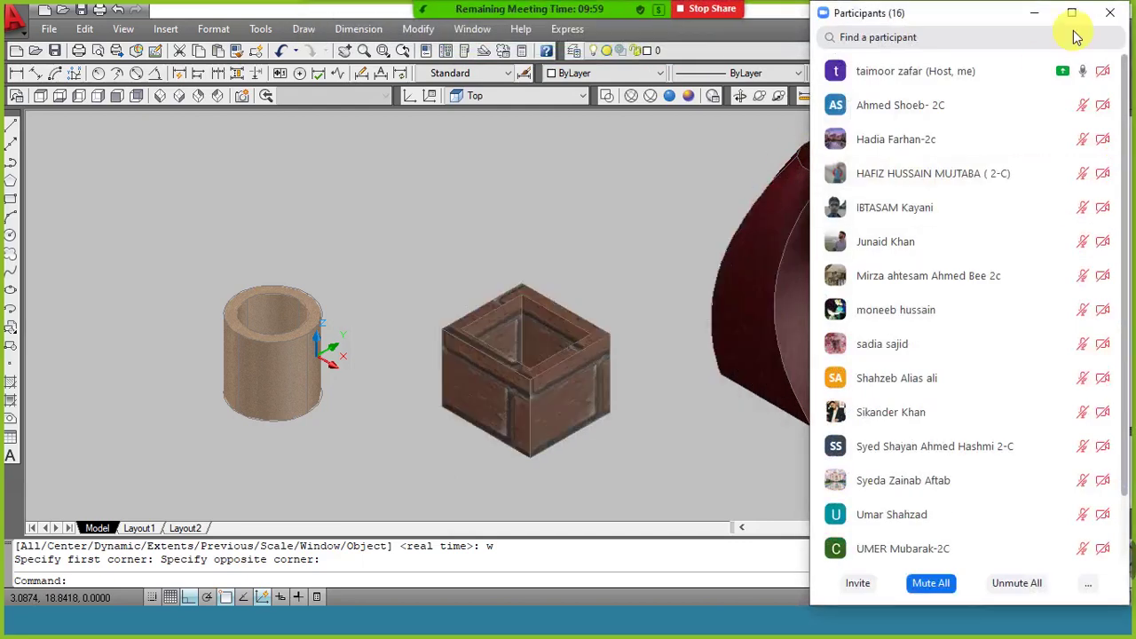
{"action": "scroll", "coordinate": [1119, 232], "scroll_direction": "down", "scroll_amount": 1}
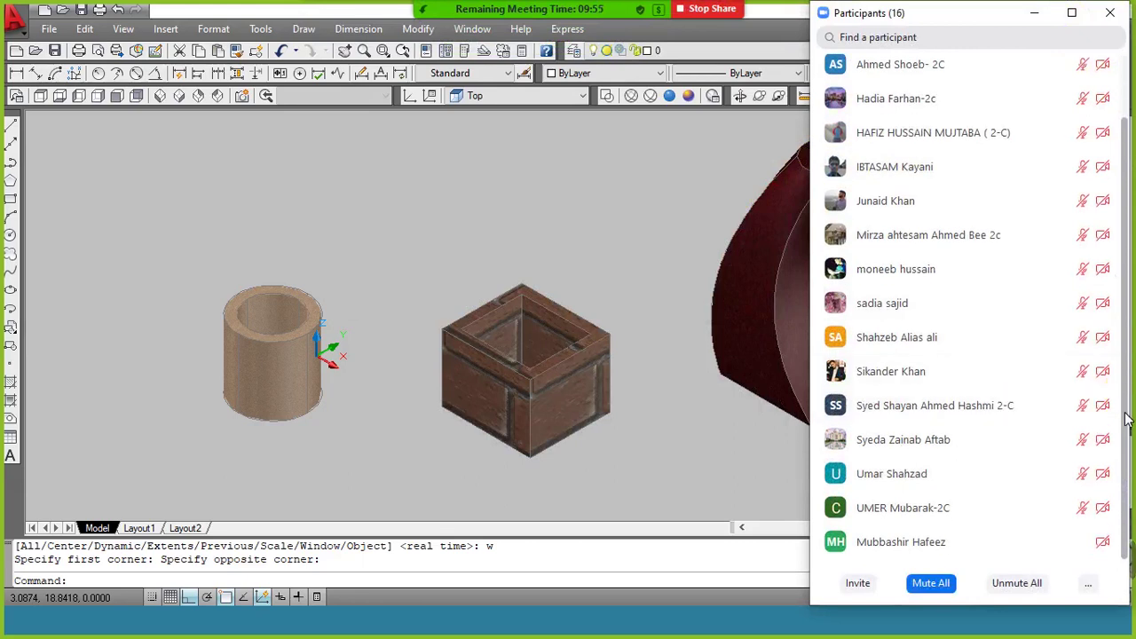
{"action": "scroll", "coordinate": [1119, 208], "scroll_direction": "up", "scroll_amount": 1}
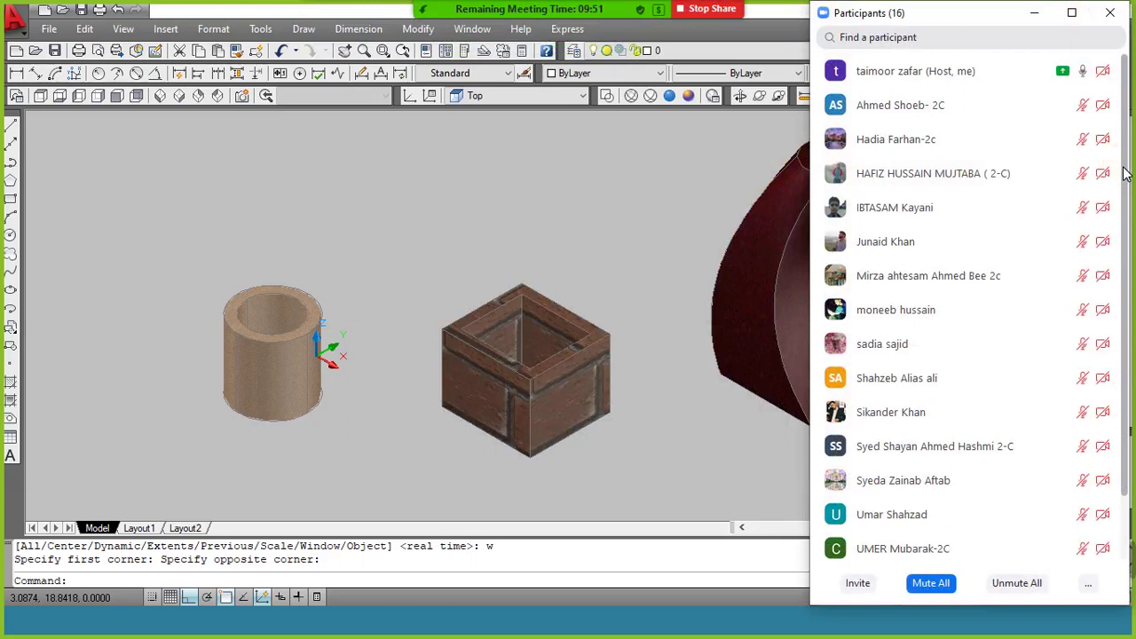
{"action": "scroll", "coordinate": [1124, 174], "scroll_direction": "down", "scroll_amount": 1}
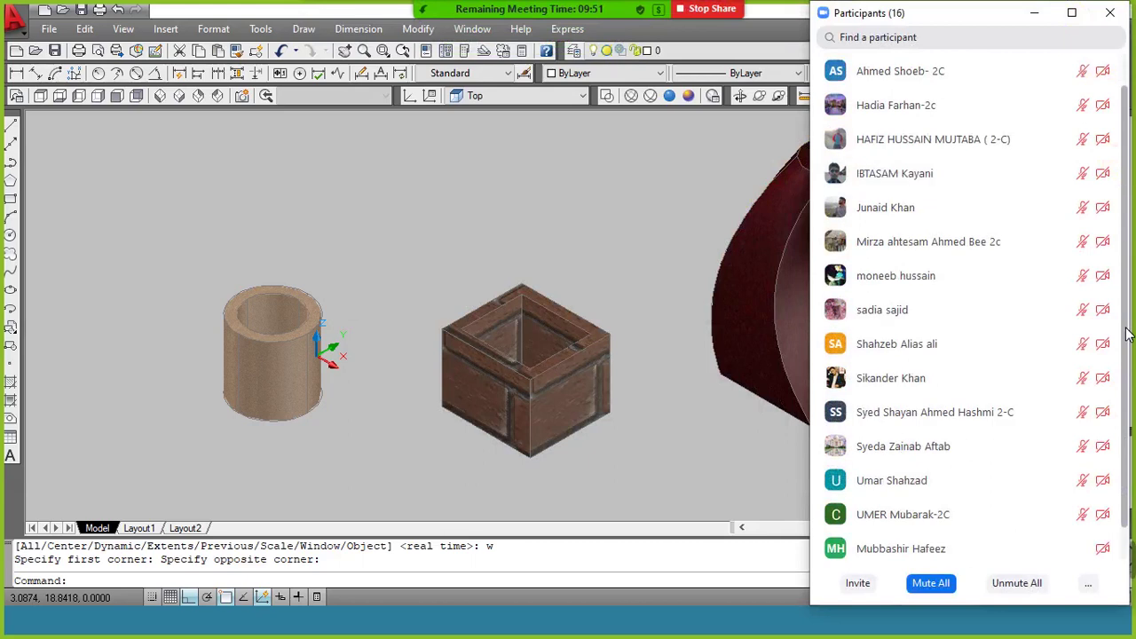
{"action": "left_click", "coordinate": [1025, 15]}
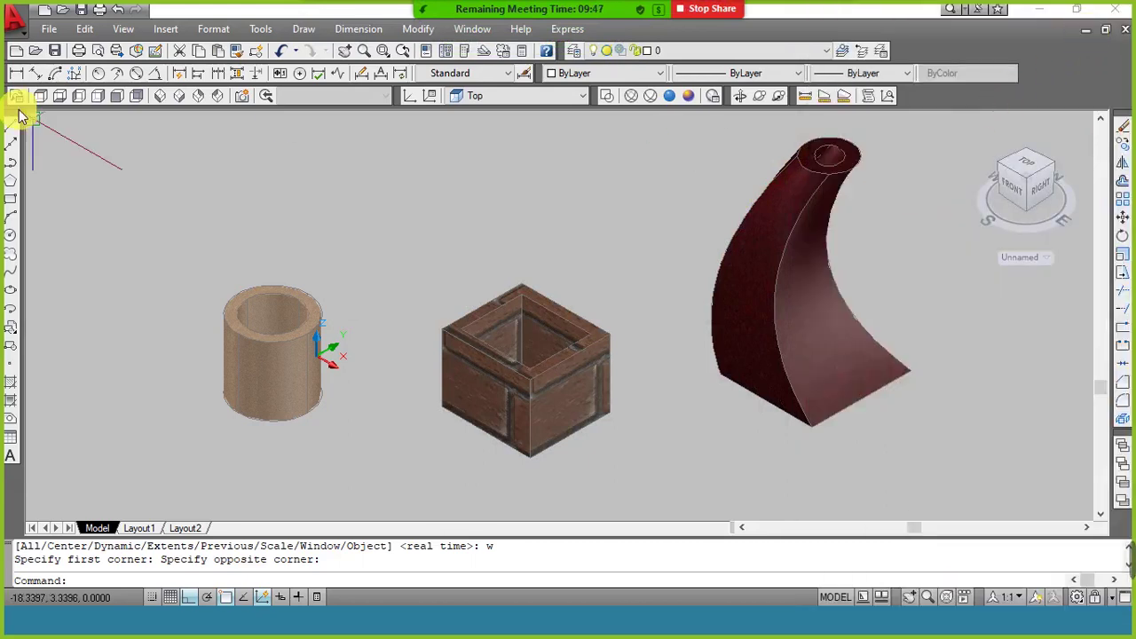
{"action": "left_click", "coordinate": [1083, 35]}
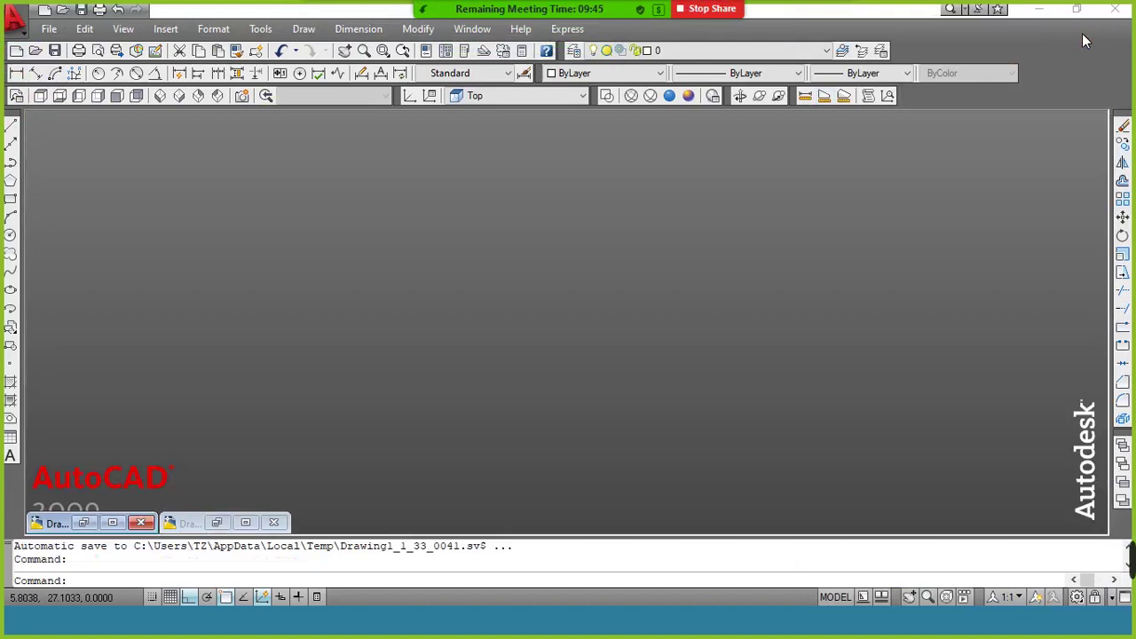
Step: Create a blank acad-template drawing, minimize it, and restore the relay schematic in model space
{"action": "left_click", "coordinate": [16, 51]}
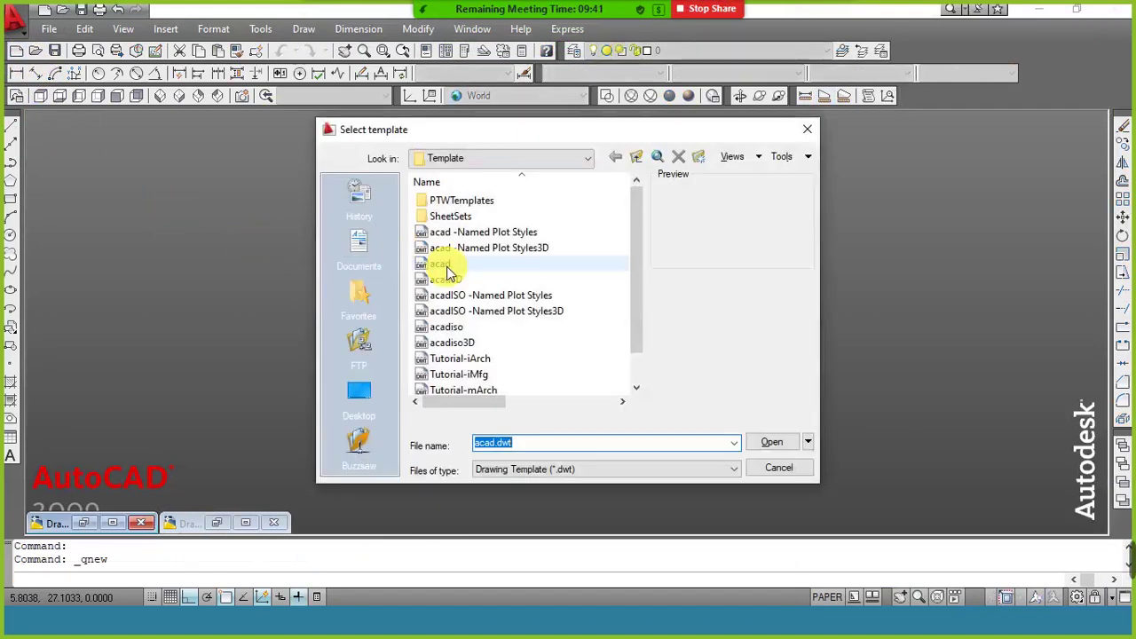
{"action": "double_click", "coordinate": [446, 267]}
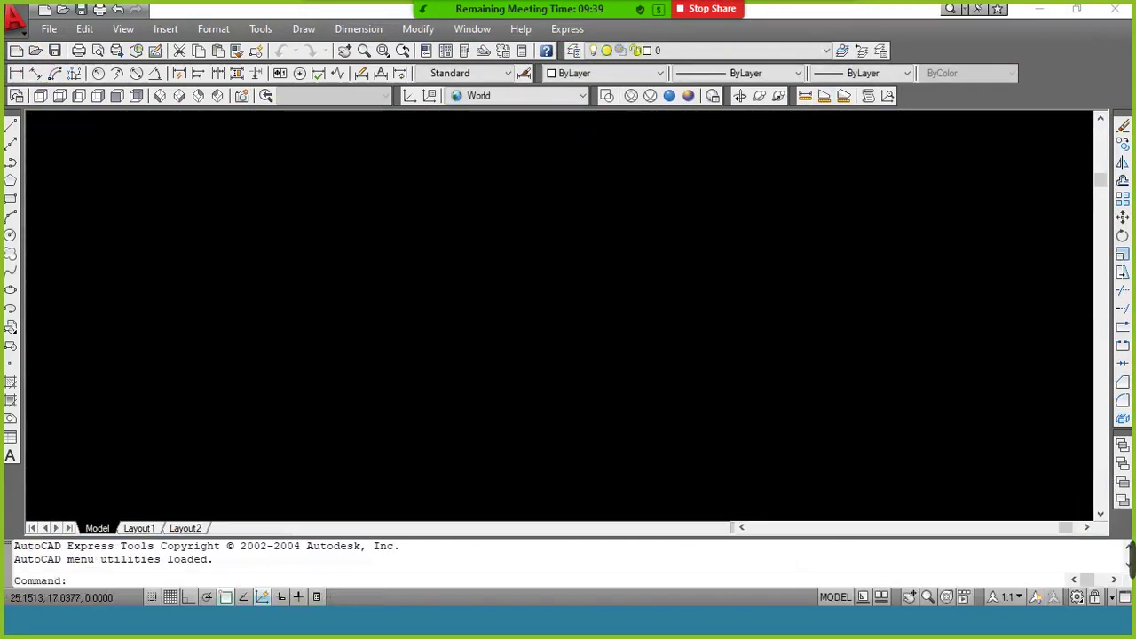
{"action": "left_click", "coordinate": [1082, 34]}
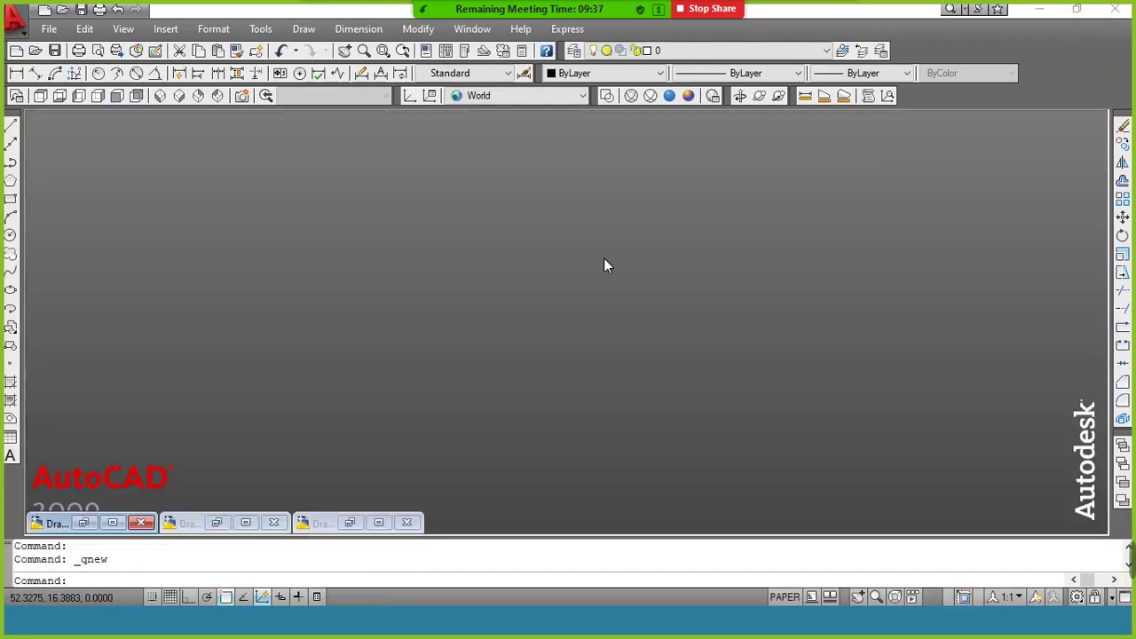
{"action": "left_click", "coordinate": [84, 522]}
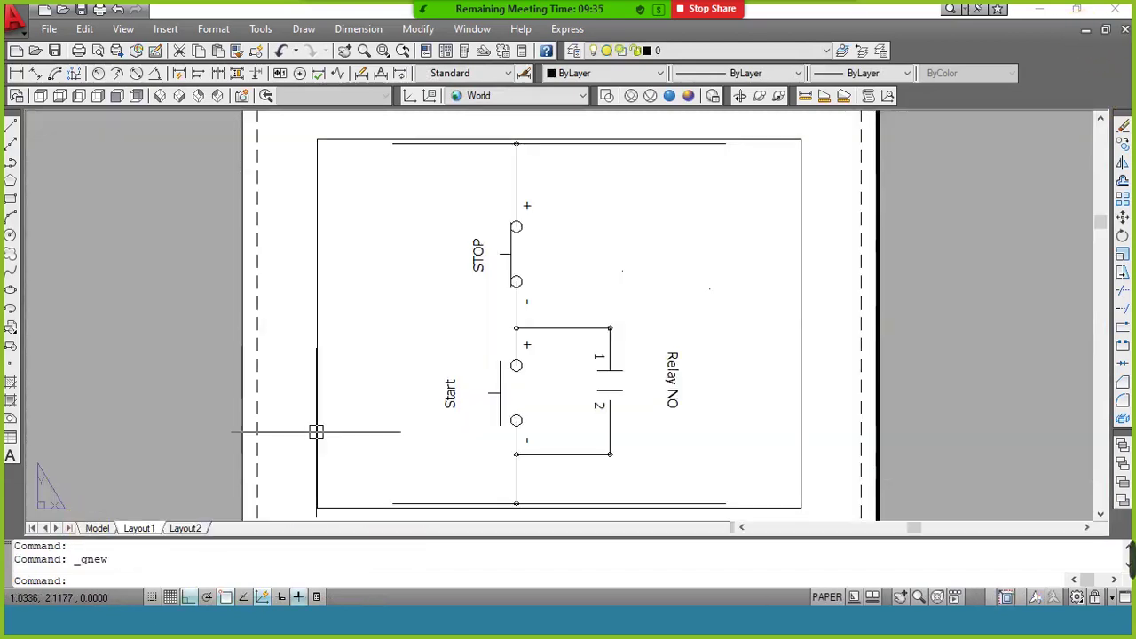
{"action": "left_click", "coordinate": [98, 528]}
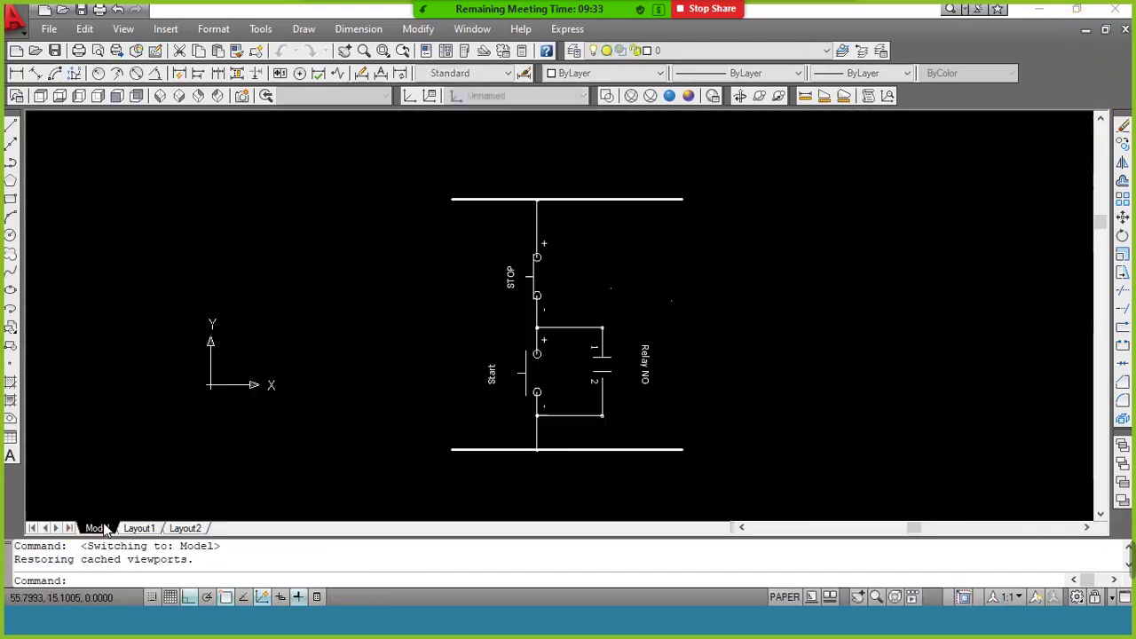
Step: Open Tool Palettes from Tools > Palettes and switch to the Mechanical palette
{"action": "left_click", "coordinate": [261, 28]}
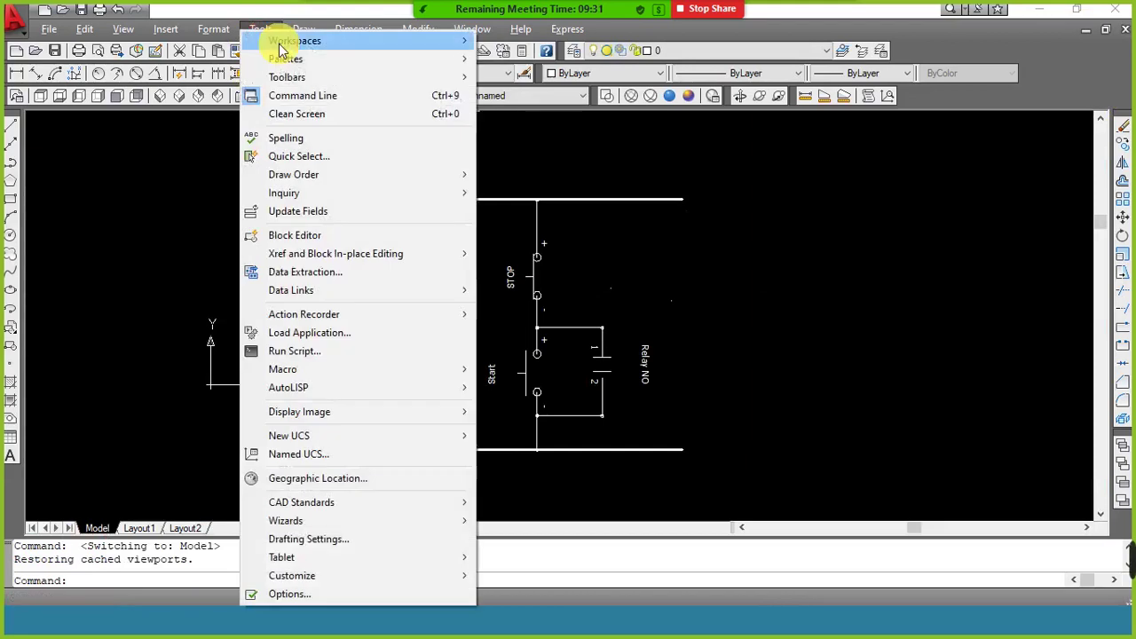
{"action": "mouse_move", "coordinate": [286, 58]}
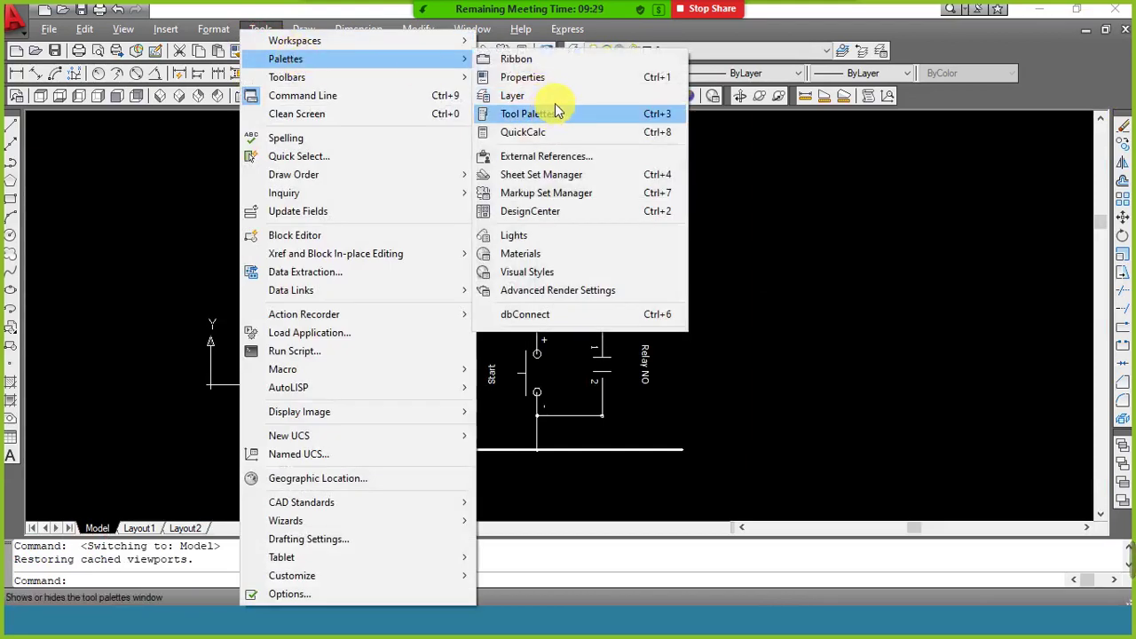
{"action": "left_click", "coordinate": [563, 119]}
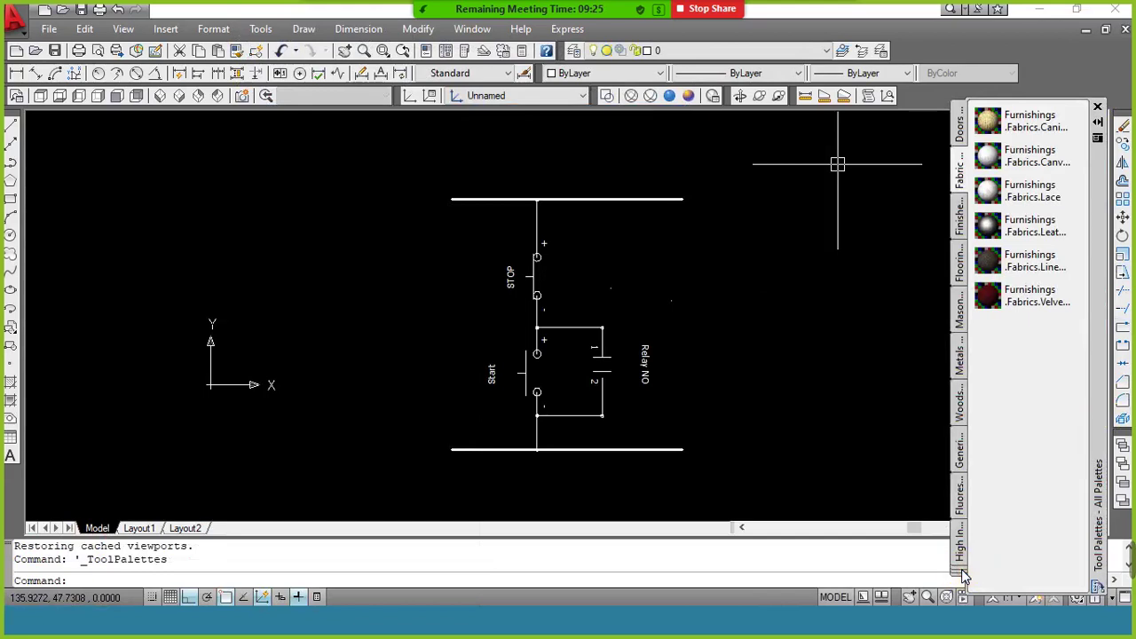
{"action": "left_click", "coordinate": [965, 576]}
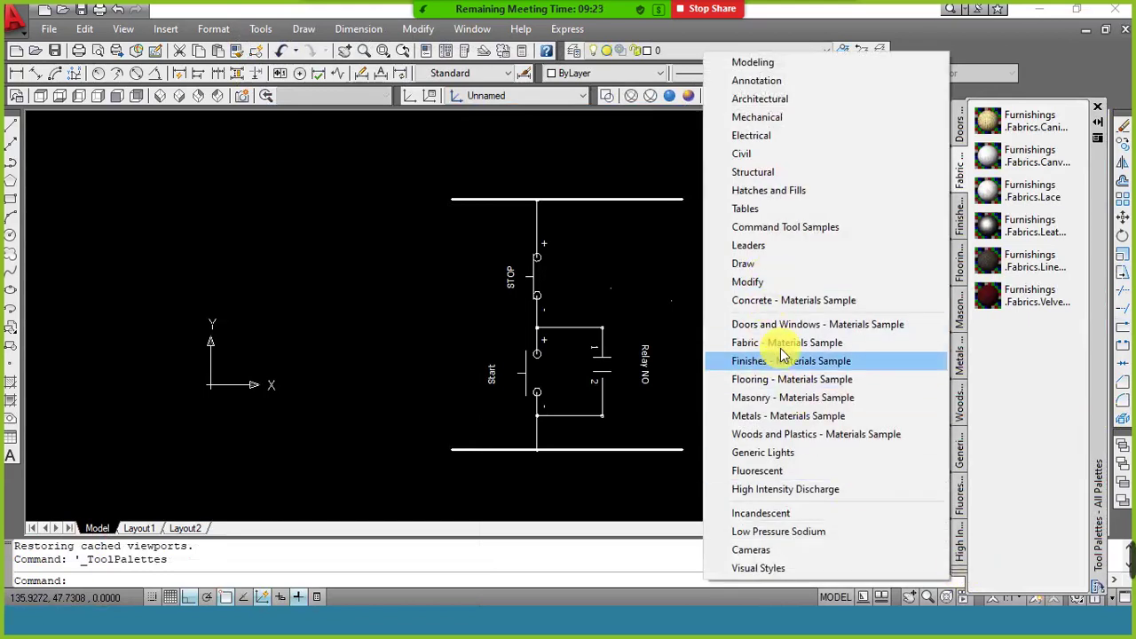
{"action": "left_click", "coordinate": [777, 118]}
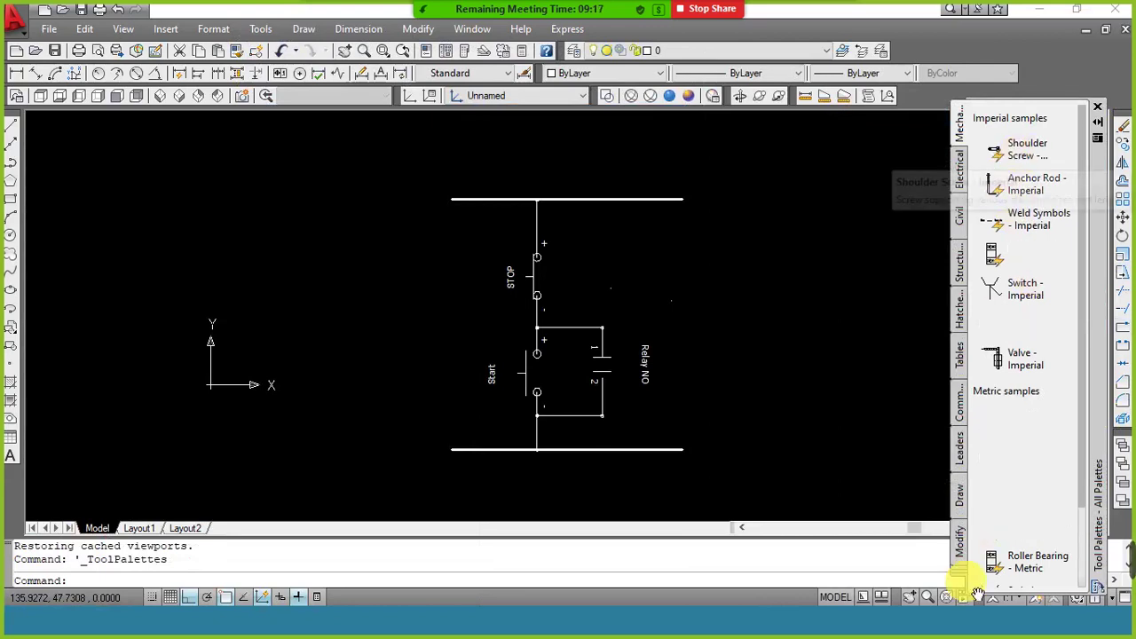
{"action": "left_click", "coordinate": [959, 574]}
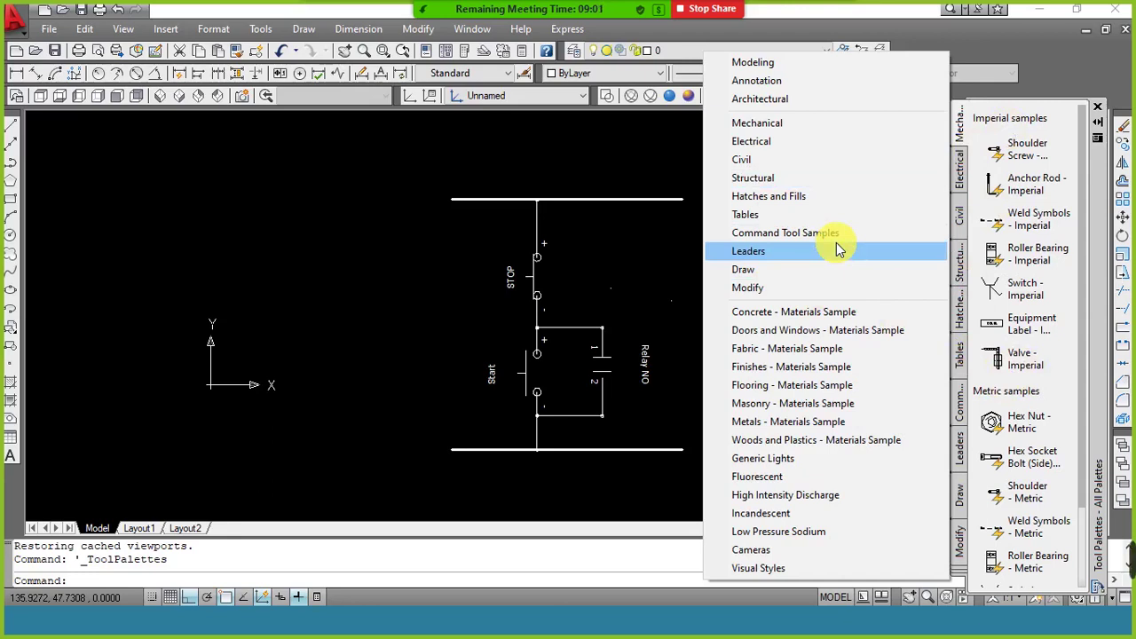
Step: Switch the palettes to Electrical samples, then check Zoom chat and dismiss the waiting-room notice
{"action": "left_click", "coordinate": [763, 143]}
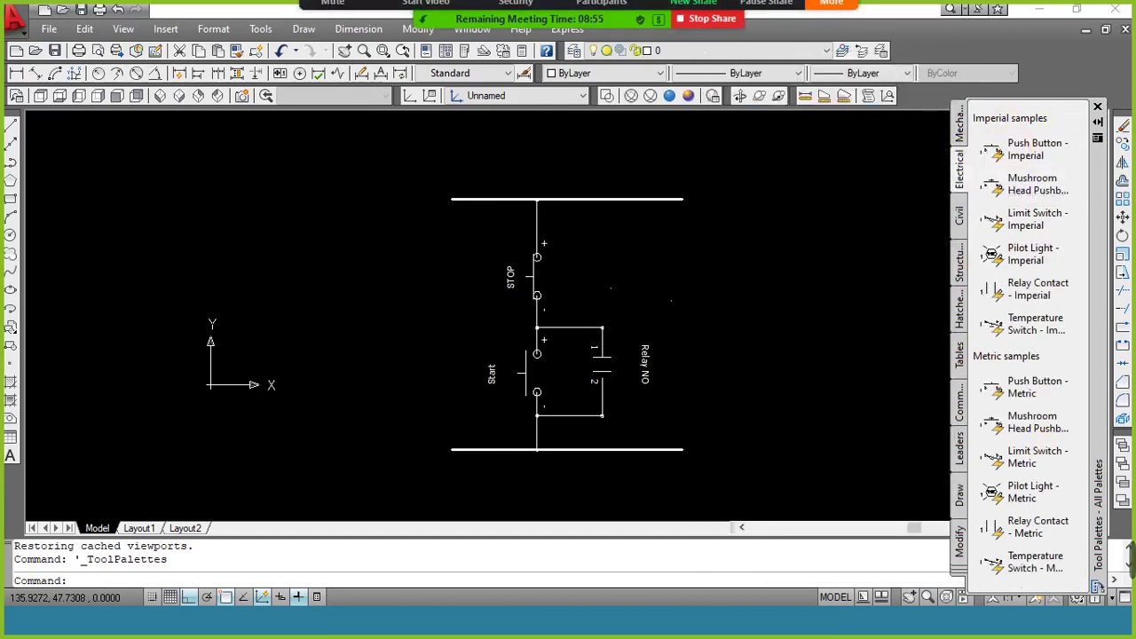
{"action": "left_click", "coordinate": [843, 40]}
{"action": "left_click", "coordinate": [841, 59]}
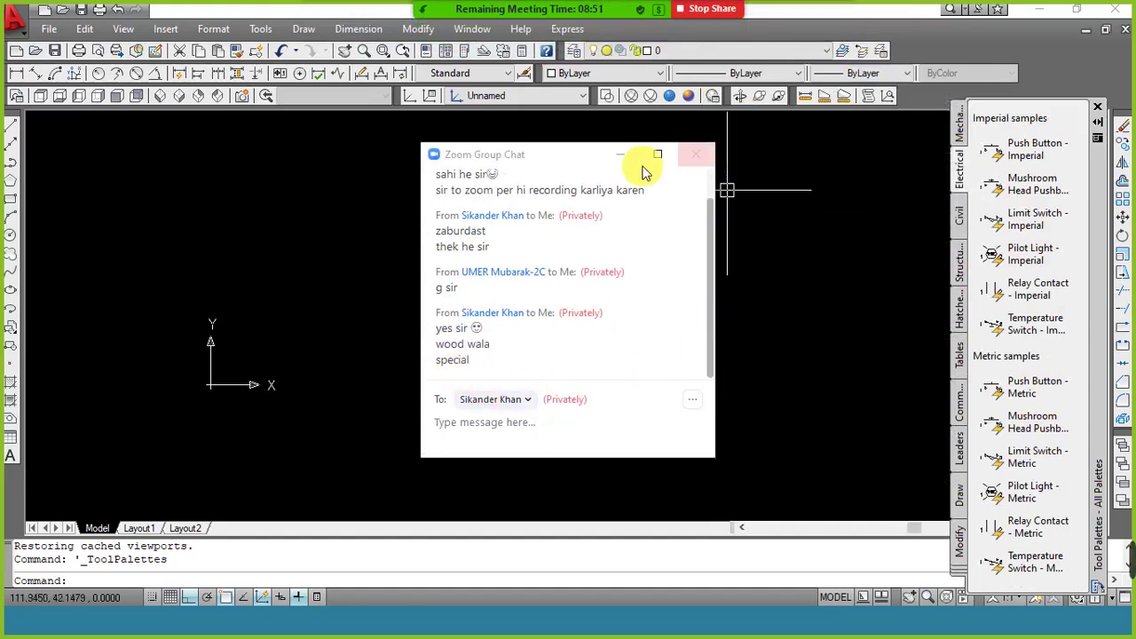
{"action": "left_click", "coordinate": [696, 154]}
{"action": "mouse_move", "coordinate": [600, 24]}
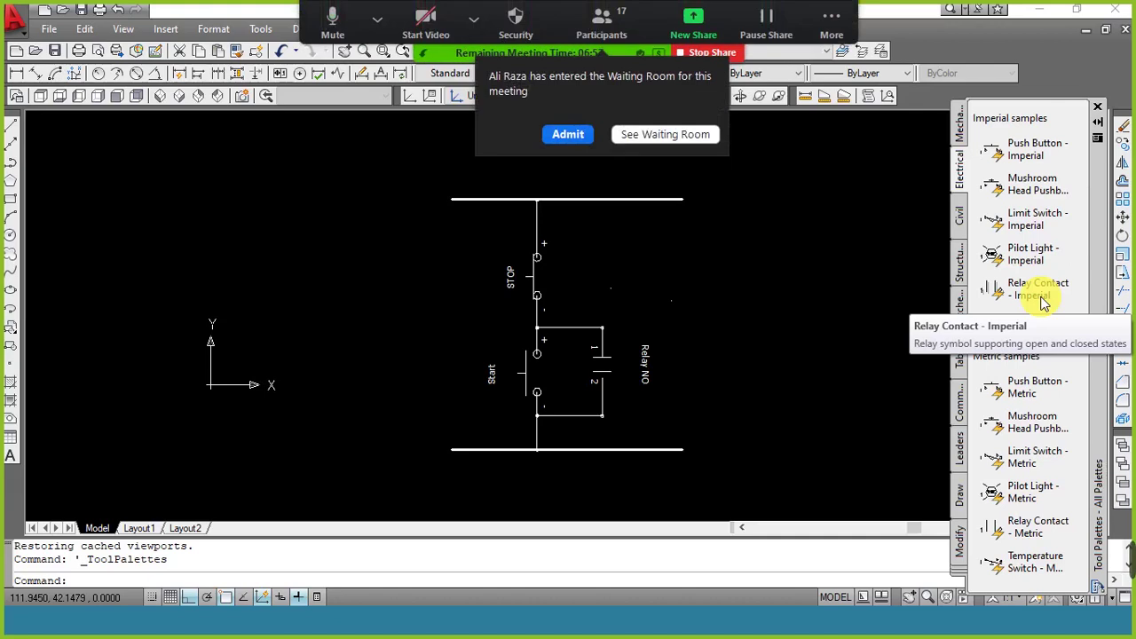
{"action": "left_click", "coordinate": [566, 134]}
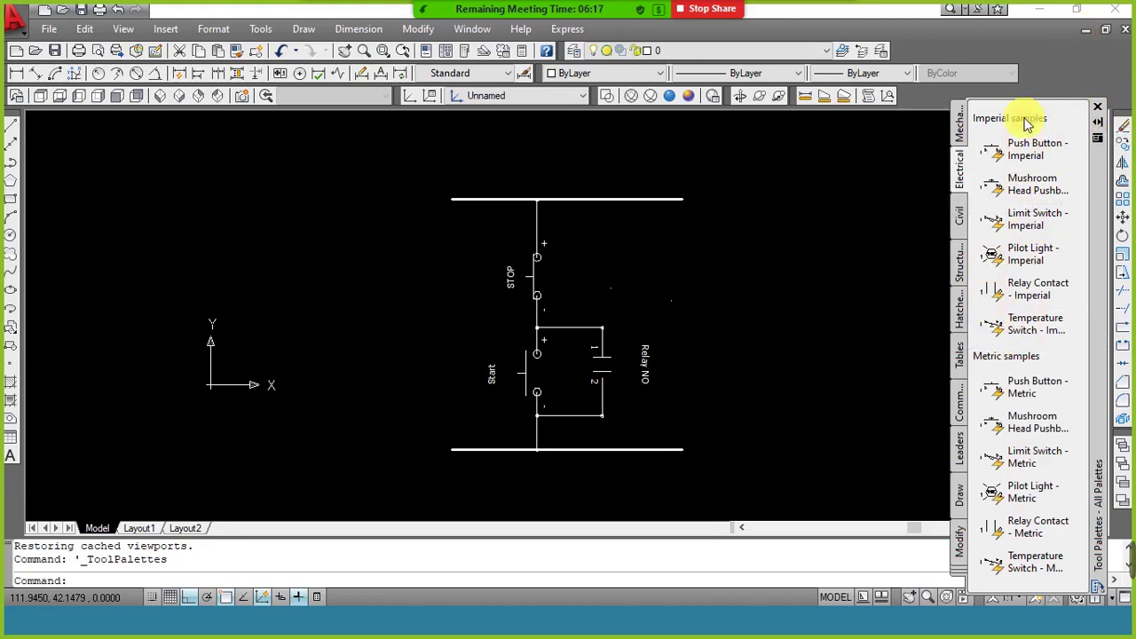
Step: Set the tool palettes to auto-hide and minimize the relay schematic drawing
{"action": "left_click", "coordinate": [1099, 124]}
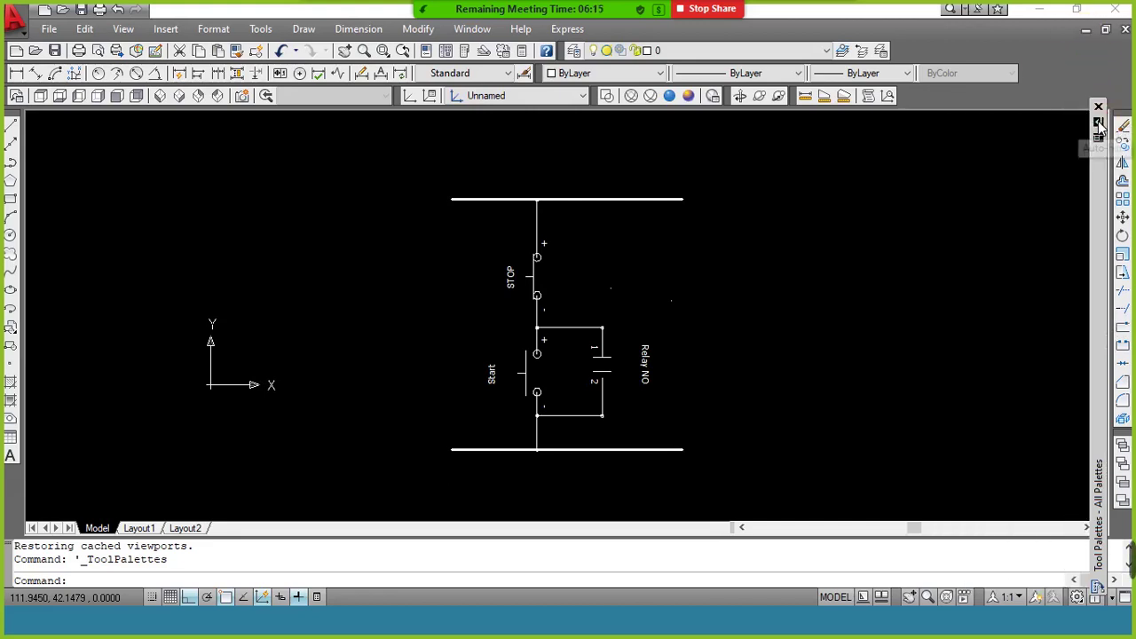
{"action": "left_click", "coordinate": [1085, 29]}
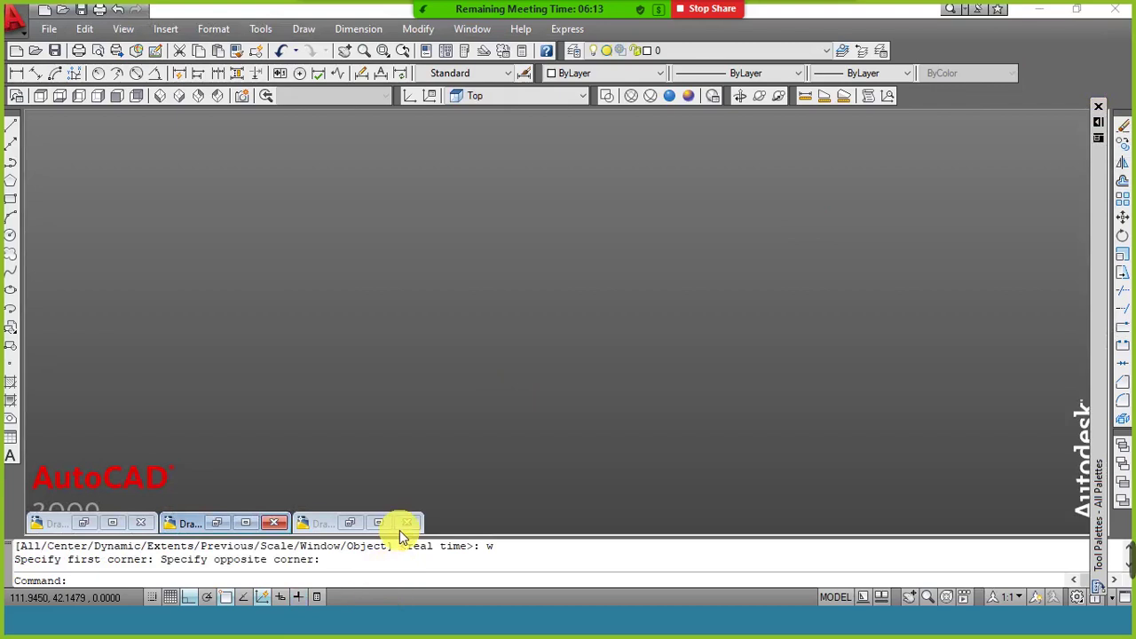
{"action": "key", "text": "alt+Tab"}
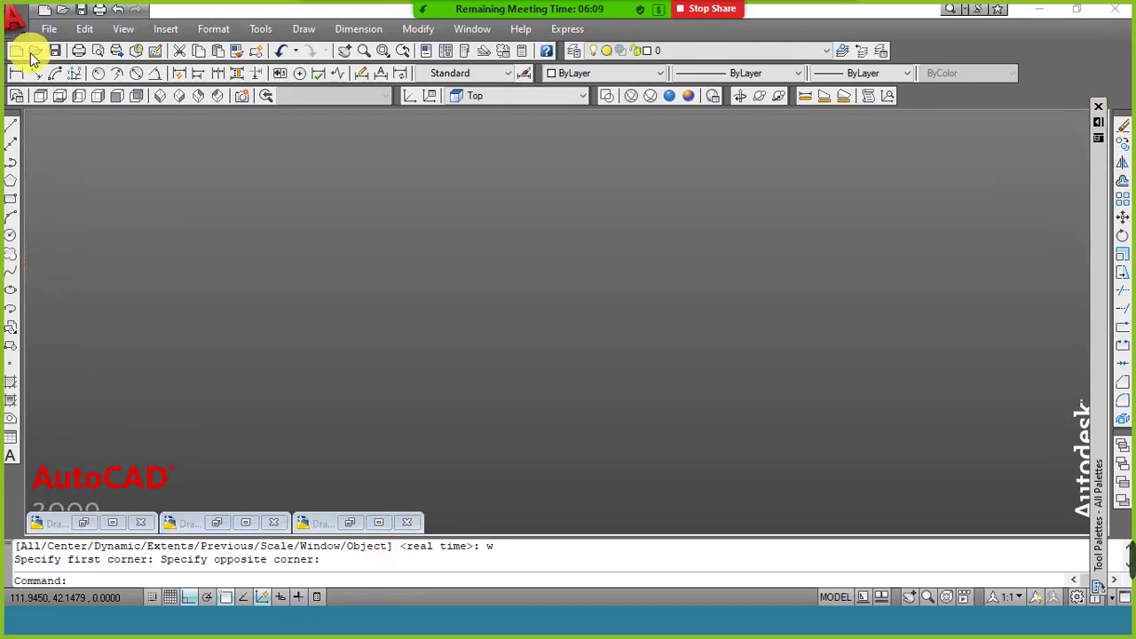
Step: Start a new blank drawing from the acad template
{"action": "left_click", "coordinate": [16, 53]}
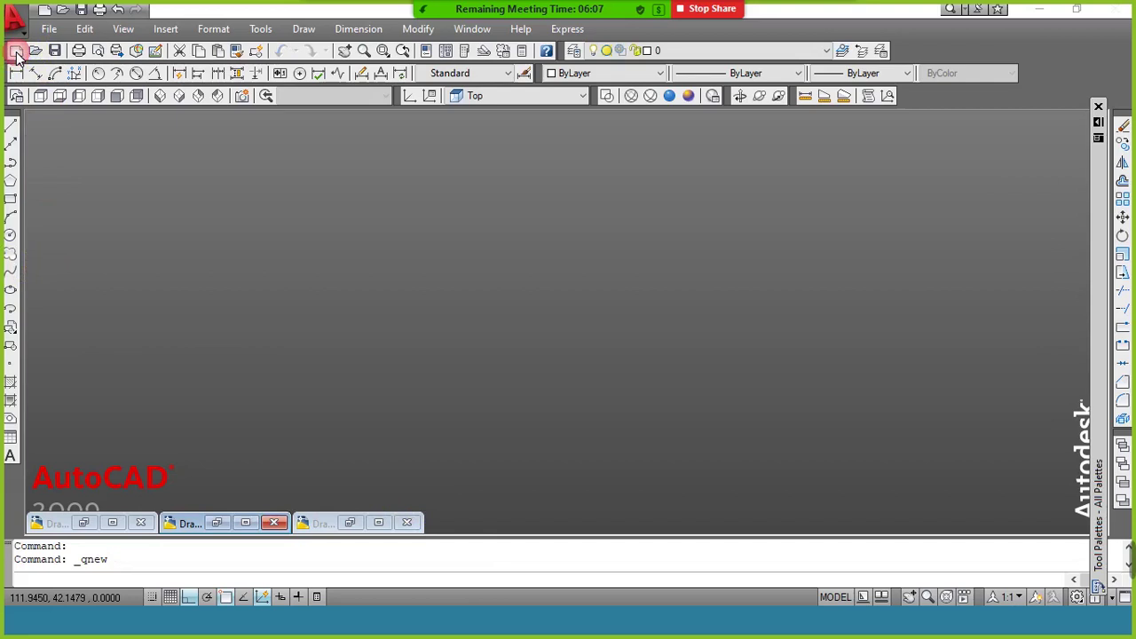
{"action": "double_click", "coordinate": [476, 274]}
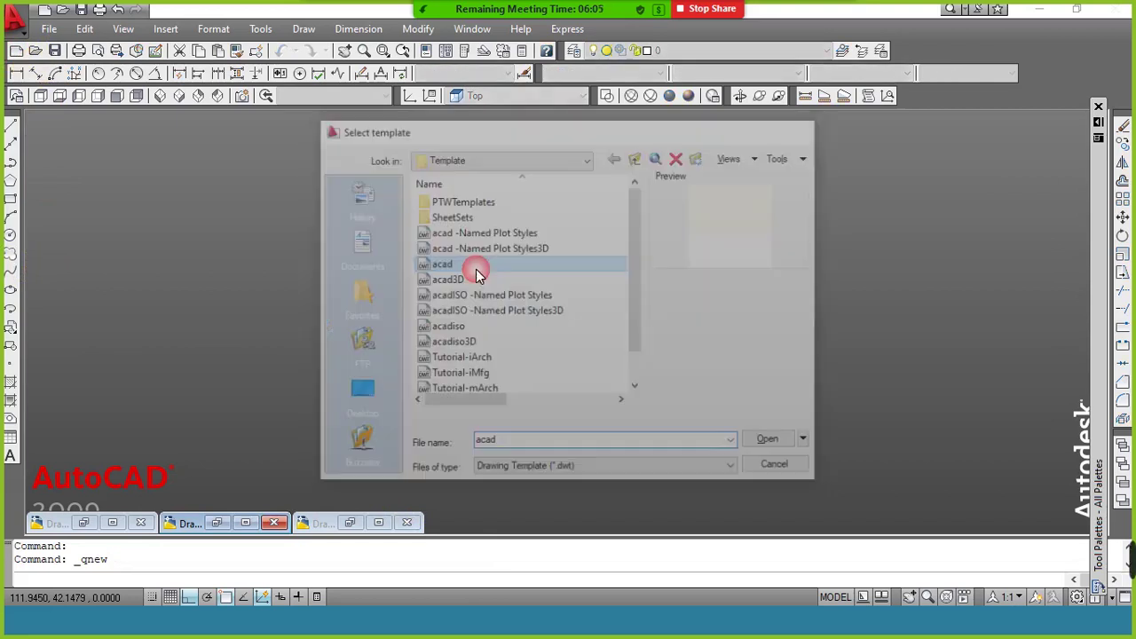
{"action": "double_click", "coordinate": [705, 193]}
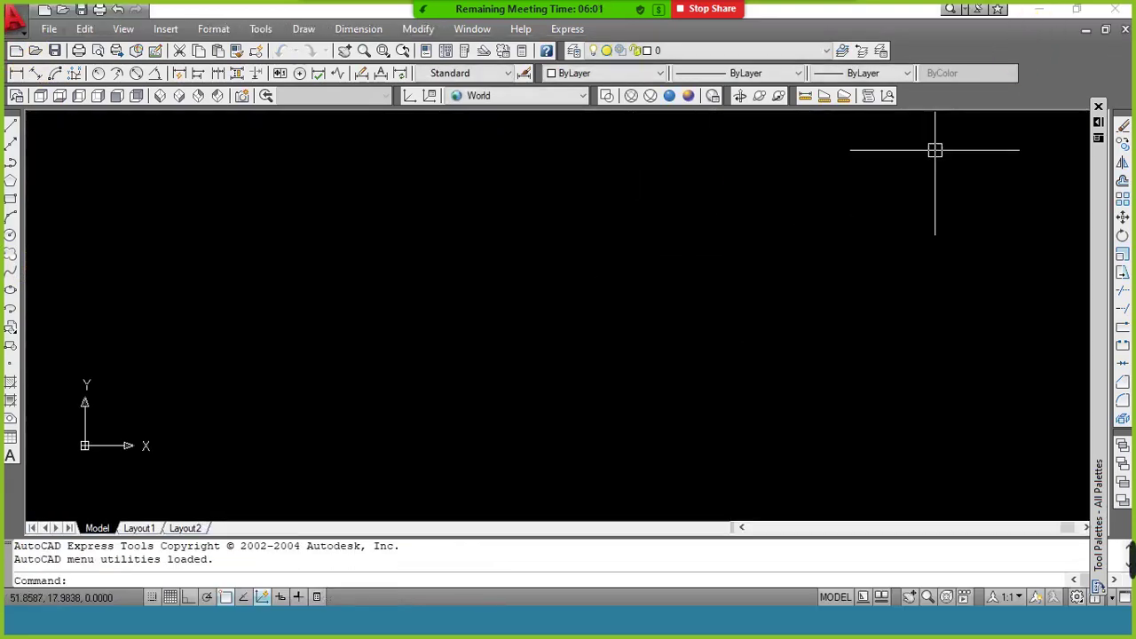
{"action": "key", "text": "alt+Tab"}
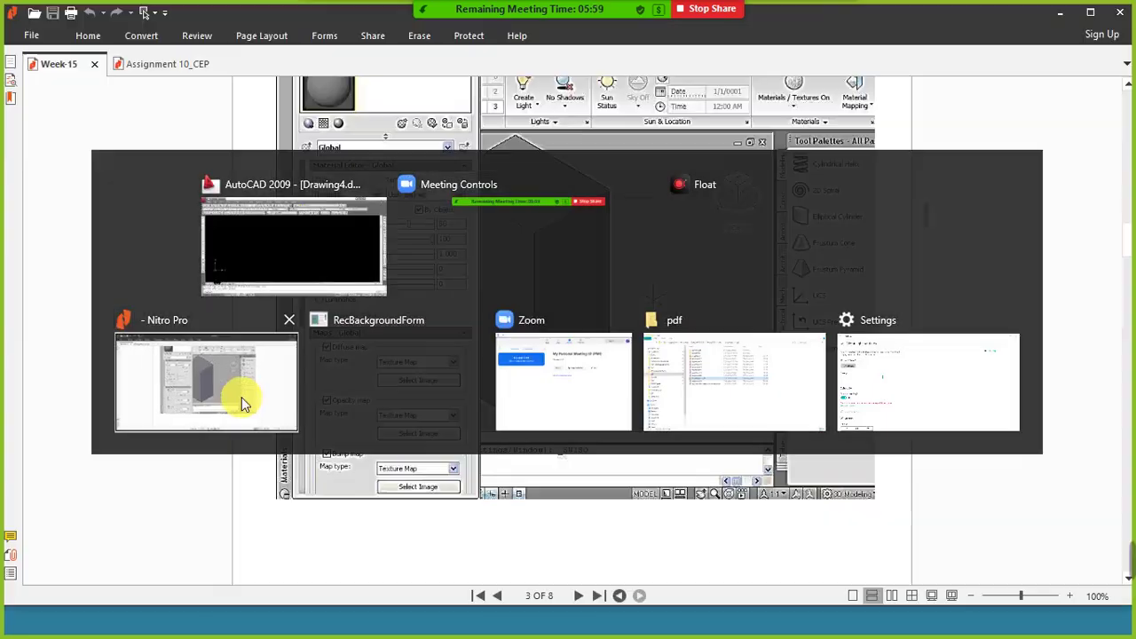
Step: Scroll through the Week-15 lesson pages in Nitro Pro down to the 3-D house image
{"action": "left_click", "coordinate": [242, 399]}
{"action": "scroll", "coordinate": [976, 315], "scroll_direction": "down", "scroll_amount": 2}
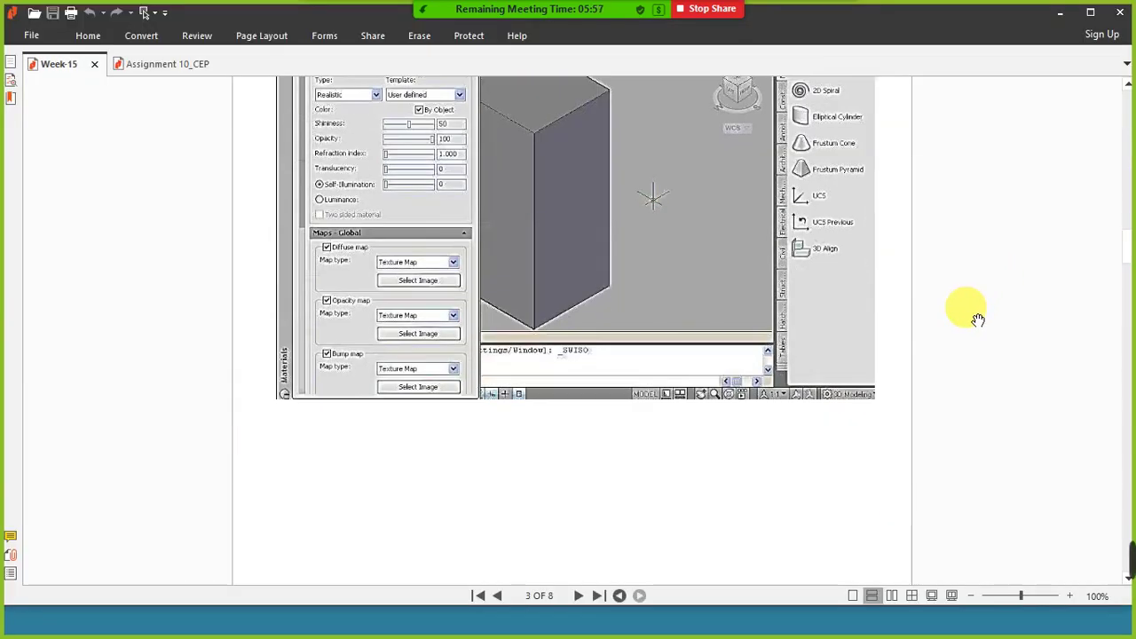
{"action": "scroll", "coordinate": [977, 319], "scroll_direction": "down", "scroll_amount": 1}
{"action": "scroll", "coordinate": [977, 319], "scroll_direction": "down", "scroll_amount": 4}
{"action": "scroll", "coordinate": [976, 321], "scroll_direction": "down", "scroll_amount": 3}
{"action": "scroll", "coordinate": [977, 322], "scroll_direction": "down", "scroll_amount": 3}
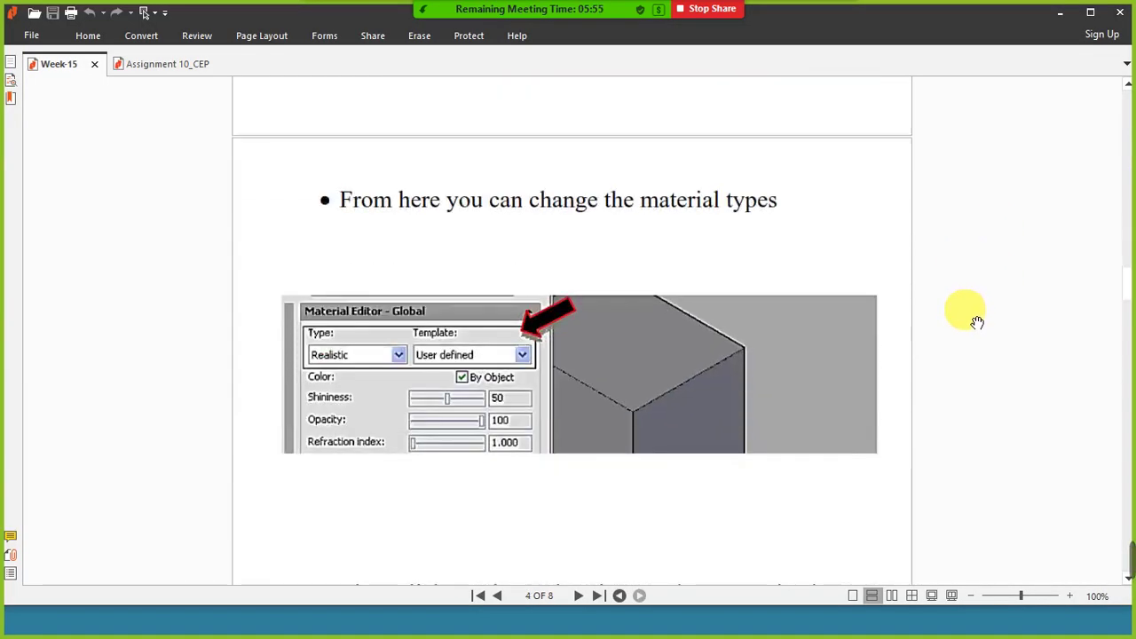
{"action": "scroll", "coordinate": [923, 363], "scroll_direction": "down", "scroll_amount": 3}
{"action": "scroll", "coordinate": [863, 401], "scroll_direction": "down", "scroll_amount": 3}
{"action": "scroll", "coordinate": [859, 399], "scroll_direction": "down", "scroll_amount": 3}
{"action": "scroll", "coordinate": [867, 408], "scroll_direction": "down", "scroll_amount": 3}
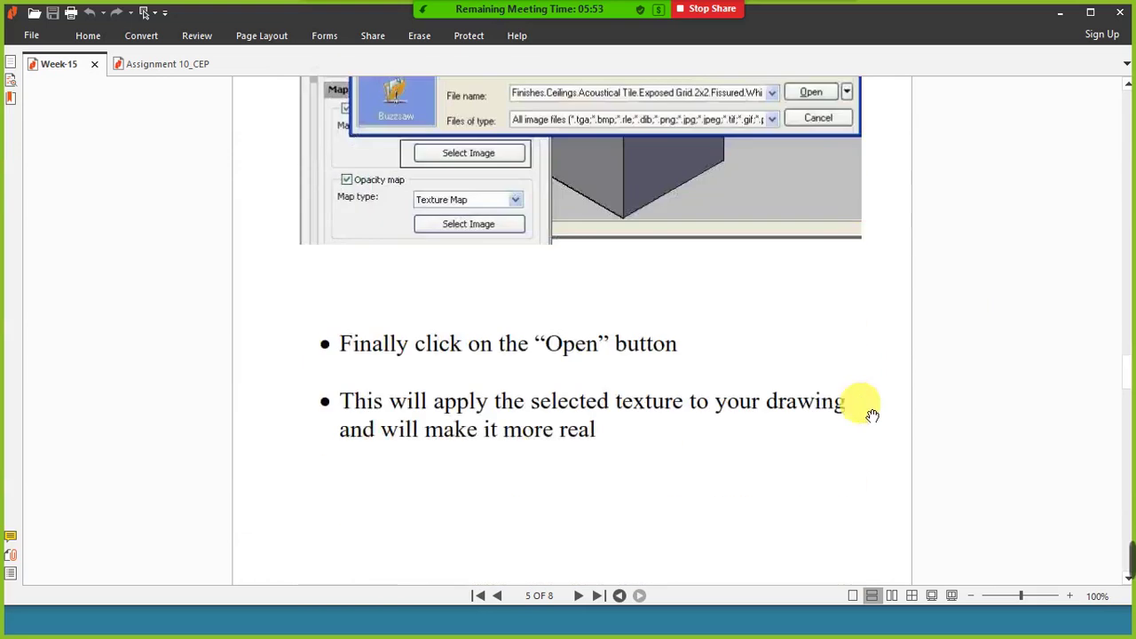
{"action": "scroll", "coordinate": [869, 435], "scroll_direction": "down", "scroll_amount": 3}
{"action": "scroll", "coordinate": [856, 266], "scroll_direction": "down", "scroll_amount": 3}
{"action": "scroll", "coordinate": [844, 319], "scroll_direction": "down", "scroll_amount": 1}
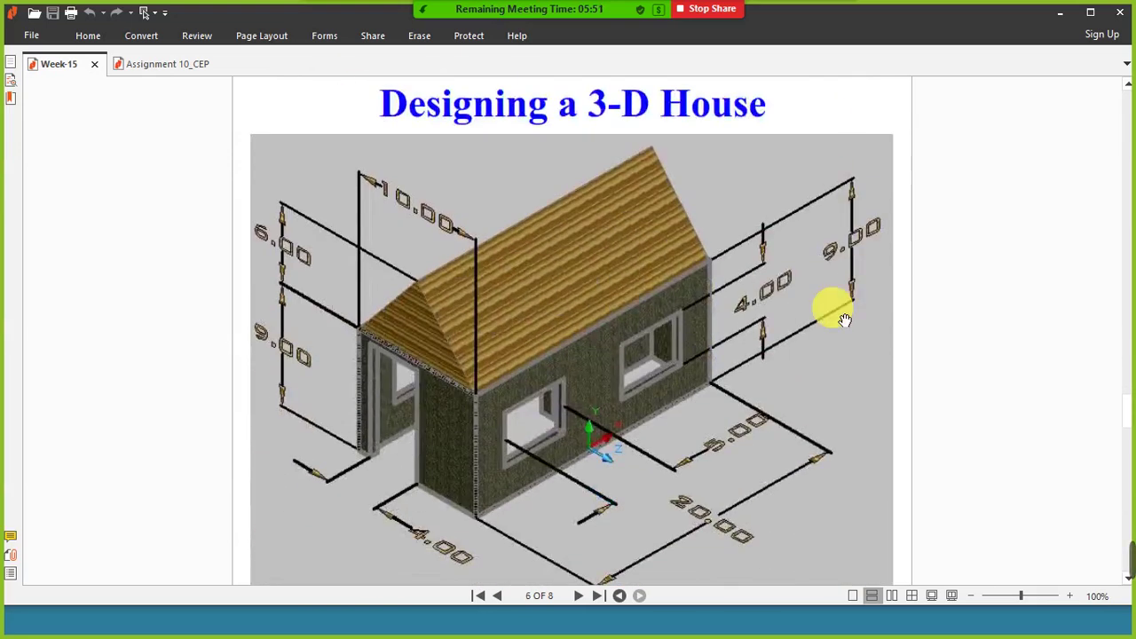
{"action": "left_click_drag", "start_coordinate": [843, 319], "coordinate": [845, 300]}
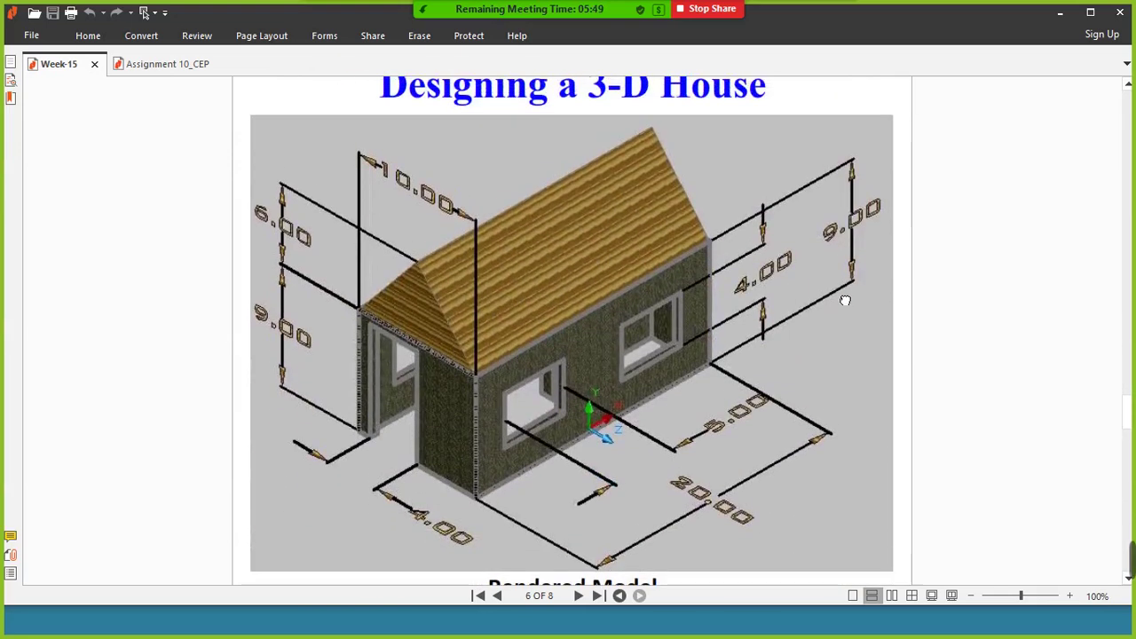
{"action": "left_click", "coordinate": [878, 173]}
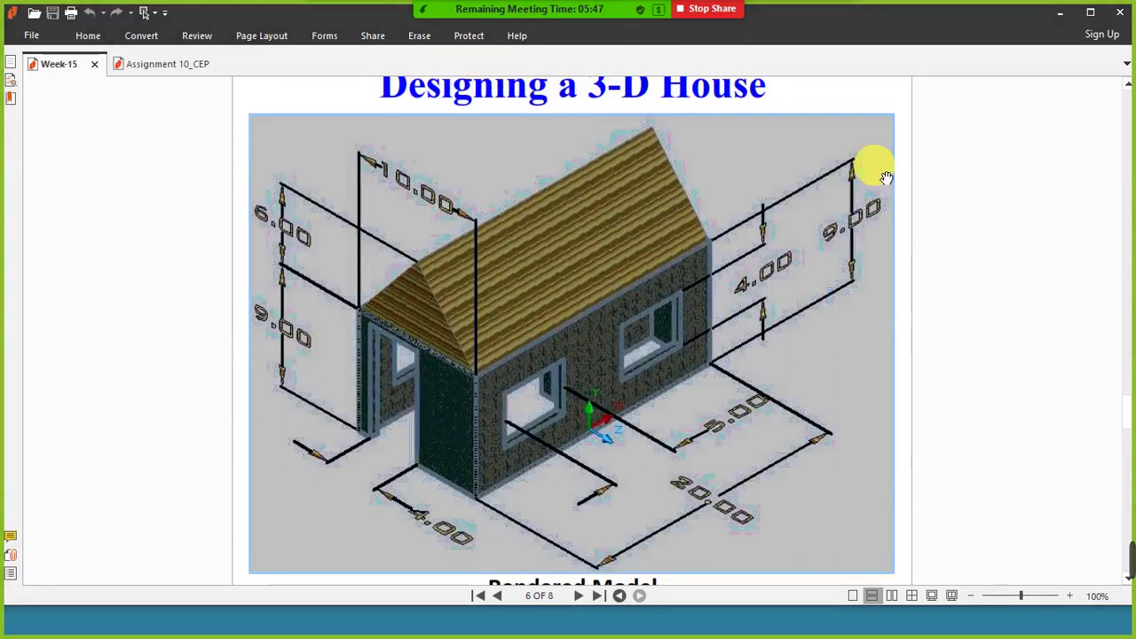
{"action": "left_click", "coordinate": [897, 105]}
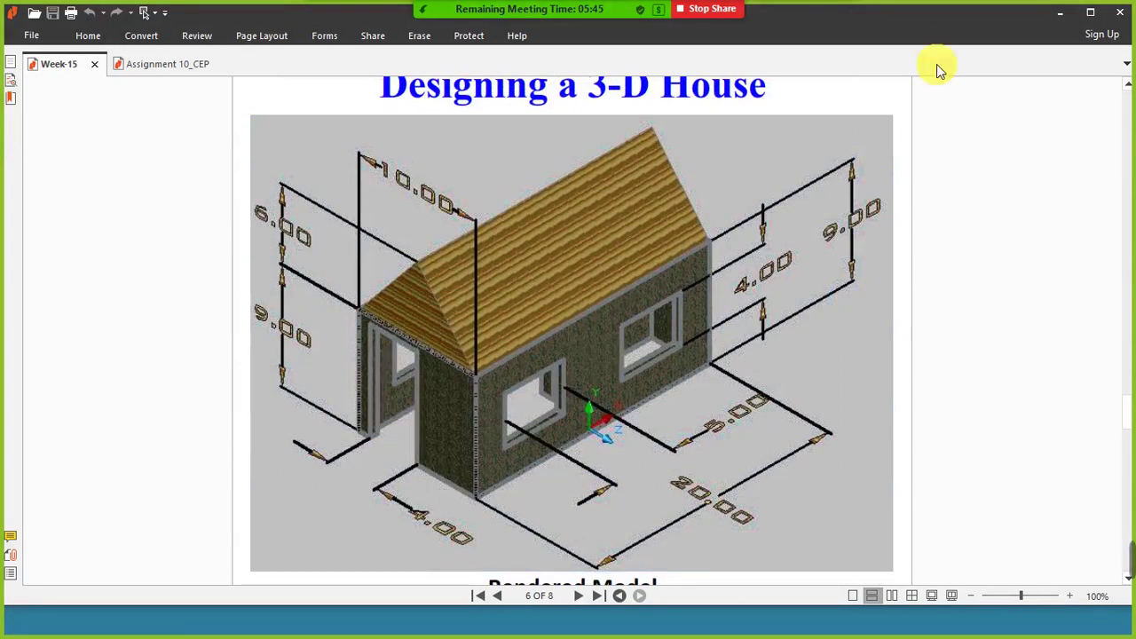
Step: Scroll and pan the PDF to bring the whole rendered house into view
{"action": "scroll", "coordinate": [905, 254], "scroll_direction": "down", "scroll_amount": 1}
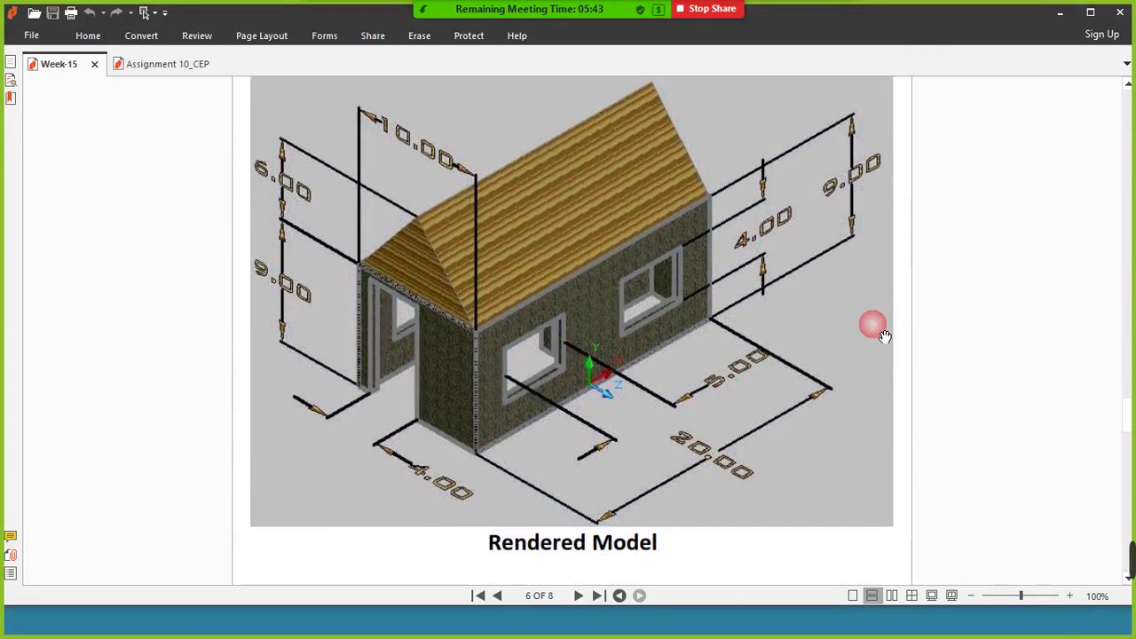
{"action": "scroll", "coordinate": [893, 418], "scroll_direction": "down", "scroll_amount": 1}
{"action": "scroll", "coordinate": [893, 418], "scroll_direction": "down", "scroll_amount": 4}
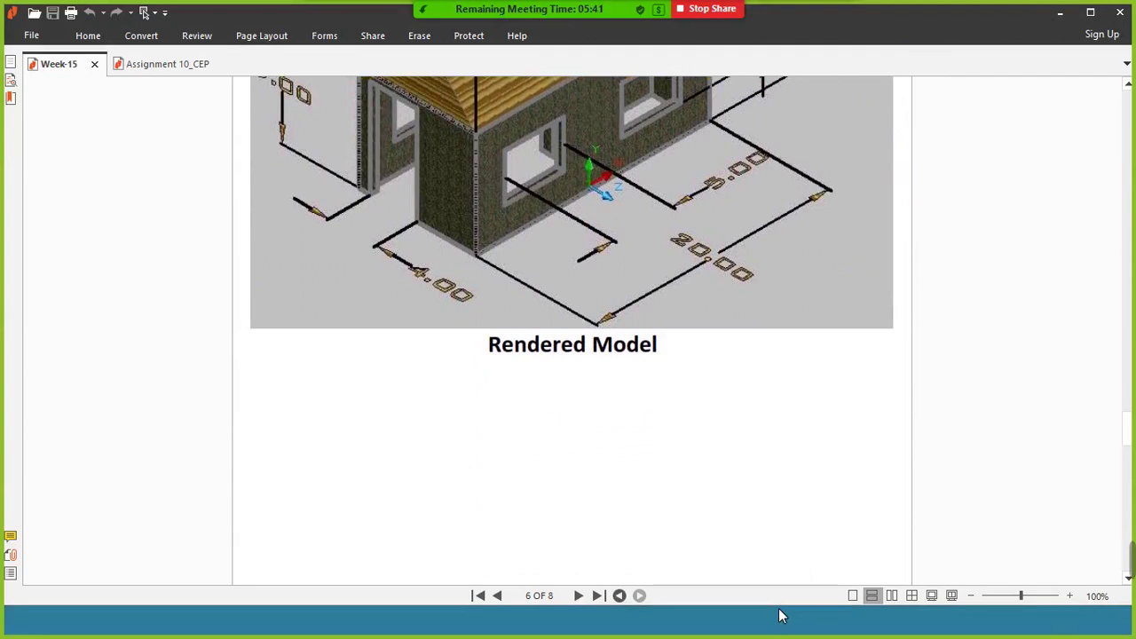
{"action": "scroll", "coordinate": [656, 416], "scroll_direction": "up", "scroll_amount": 5}
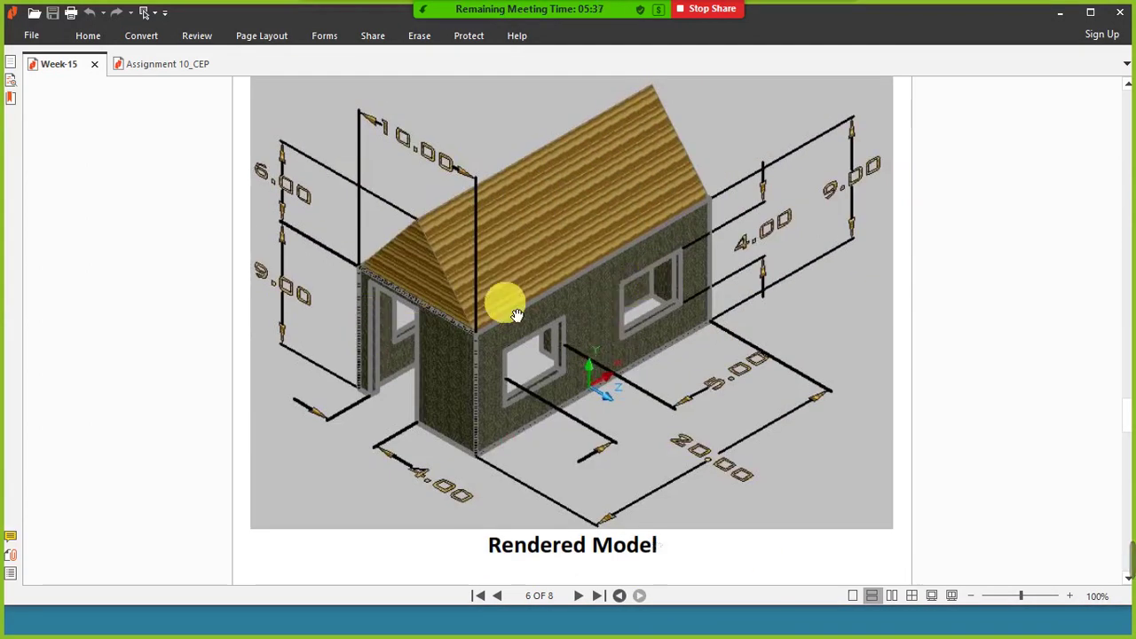
{"action": "left_click", "coordinate": [783, 236]}
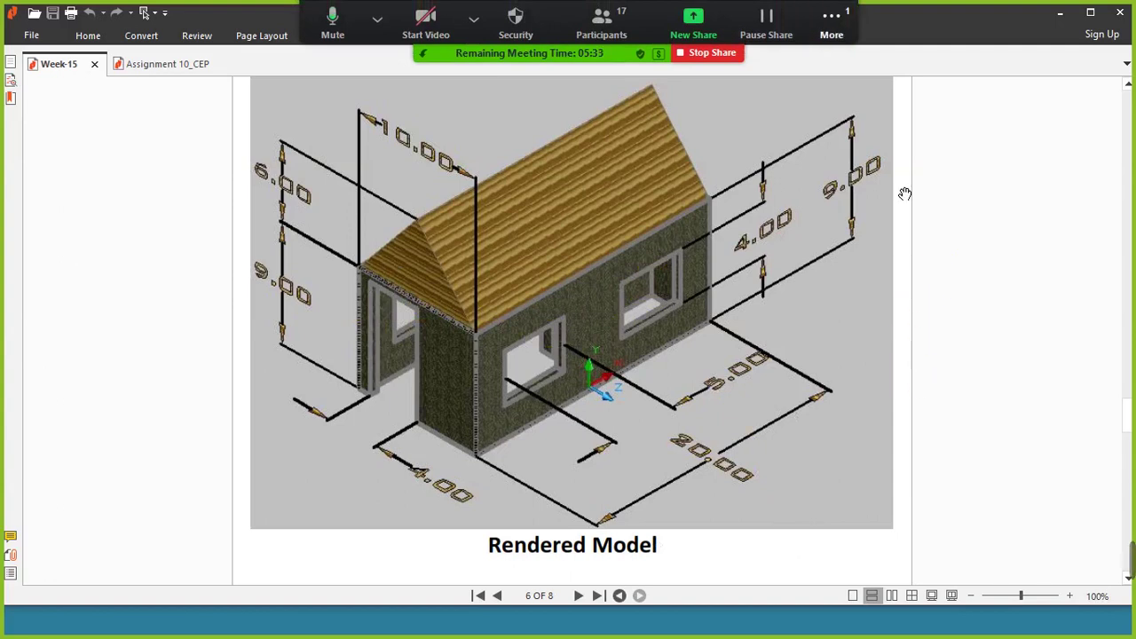
{"action": "scroll", "coordinate": [904, 193], "scroll_direction": "down", "scroll_amount": 5}
{"action": "scroll", "coordinate": [854, 293], "scroll_direction": "down", "scroll_amount": 5}
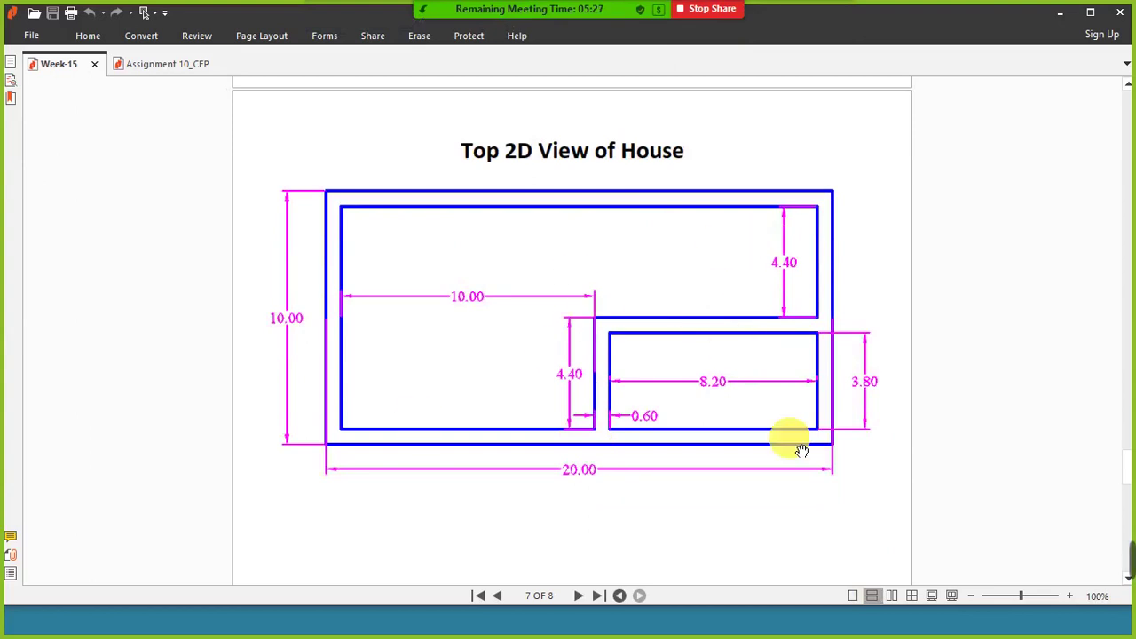
{"action": "left_click_drag", "start_coordinate": [909, 275], "coordinate": [923, 359]}
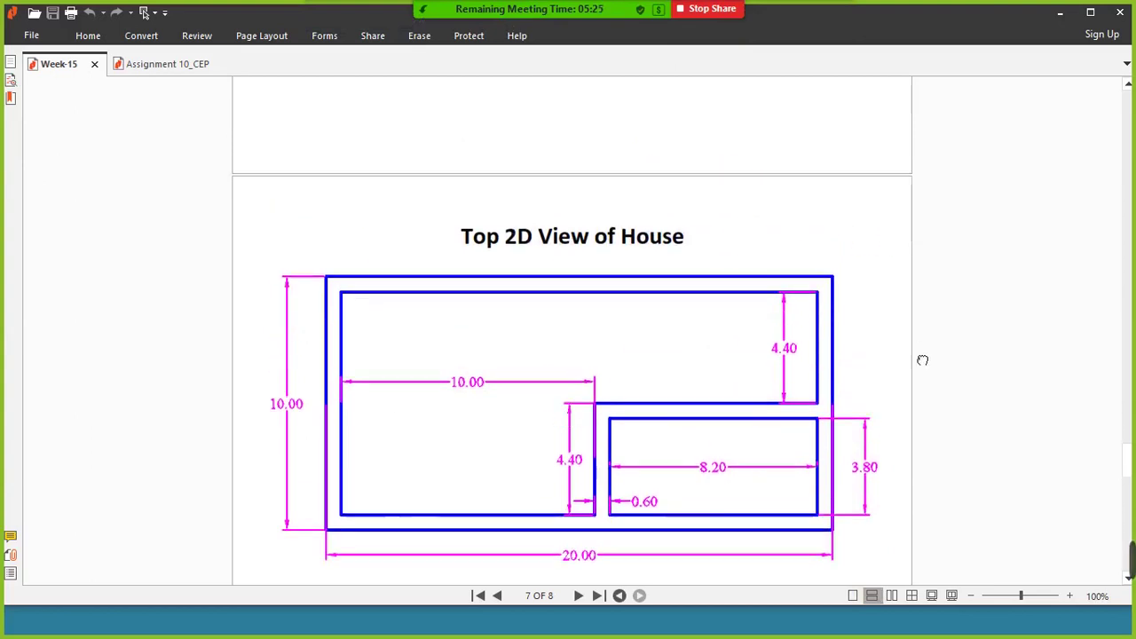
{"action": "scroll", "coordinate": [923, 360], "scroll_direction": "up", "scroll_amount": 3}
{"action": "left_click_drag", "start_coordinate": [900, 172], "coordinate": [928, 532]}
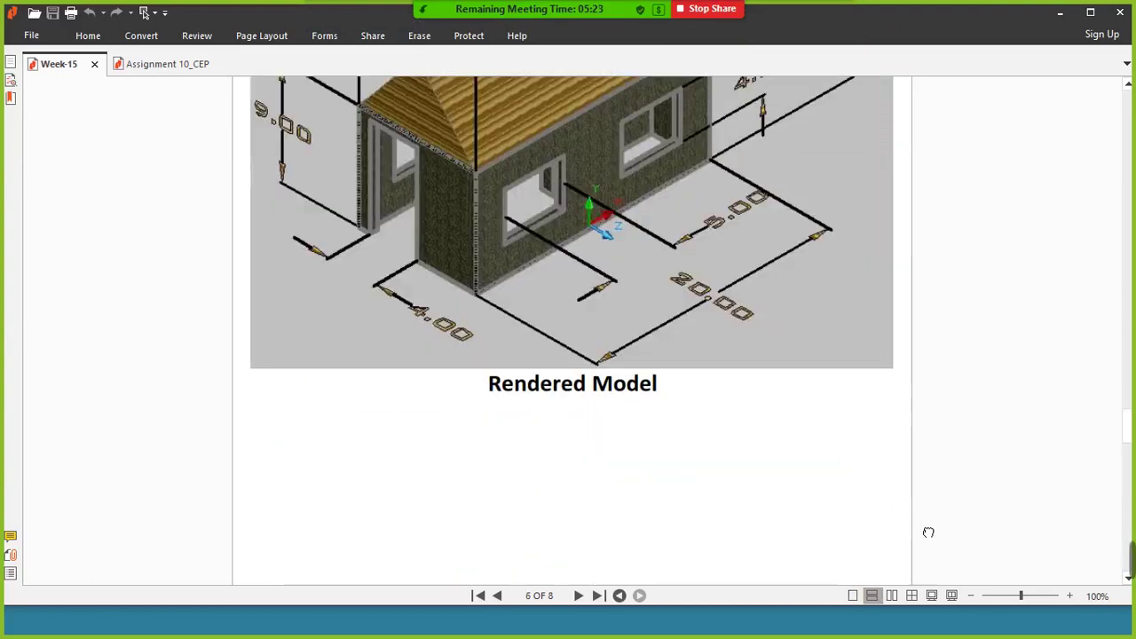
{"action": "left_click_drag", "start_coordinate": [905, 269], "coordinate": [908, 448]}
Step: Check Zoom's chat and participants, then switch to the Assignment 10_CEP document
{"action": "left_click", "coordinate": [474, 11]}
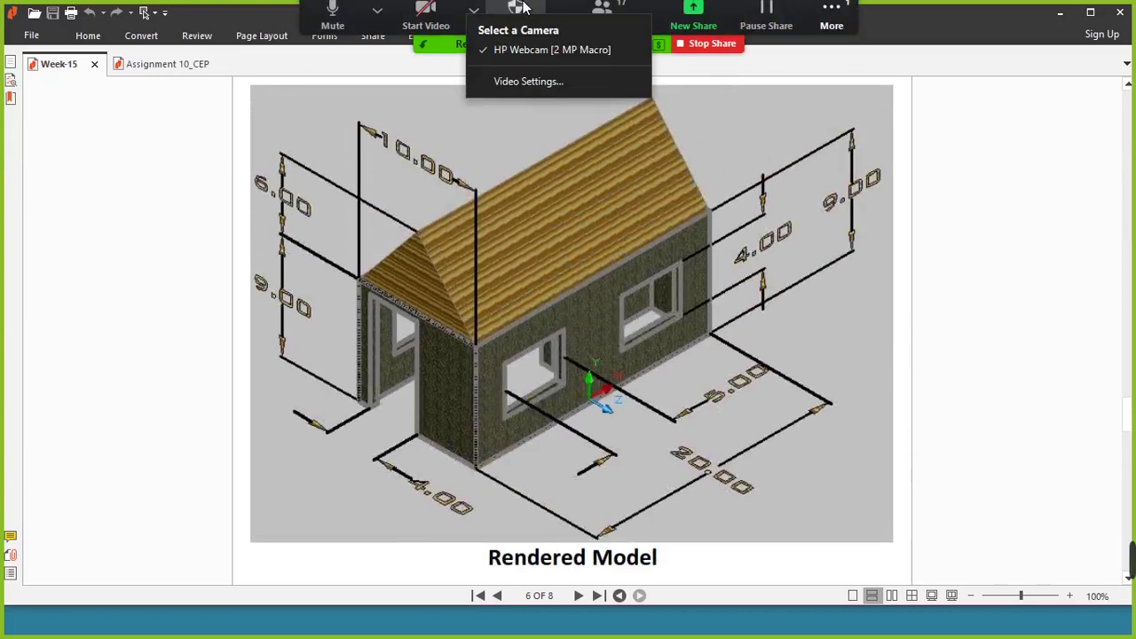
{"action": "left_click", "coordinate": [831, 22]}
{"action": "left_click", "coordinate": [843, 56]}
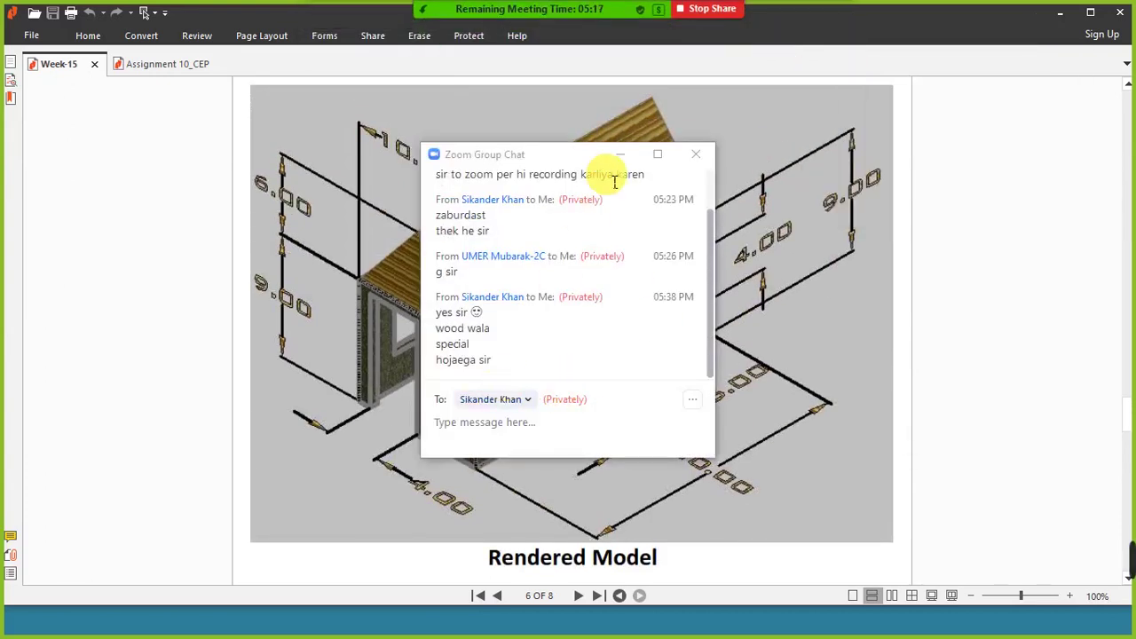
{"action": "left_click", "coordinate": [619, 155]}
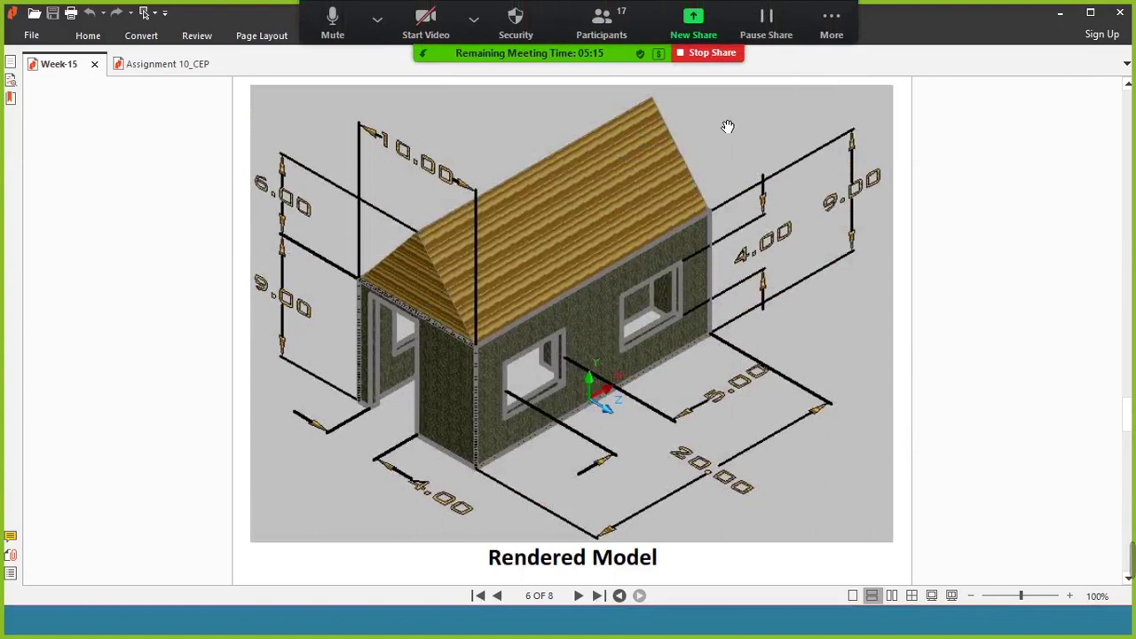
{"action": "key", "text": "alt+u"}
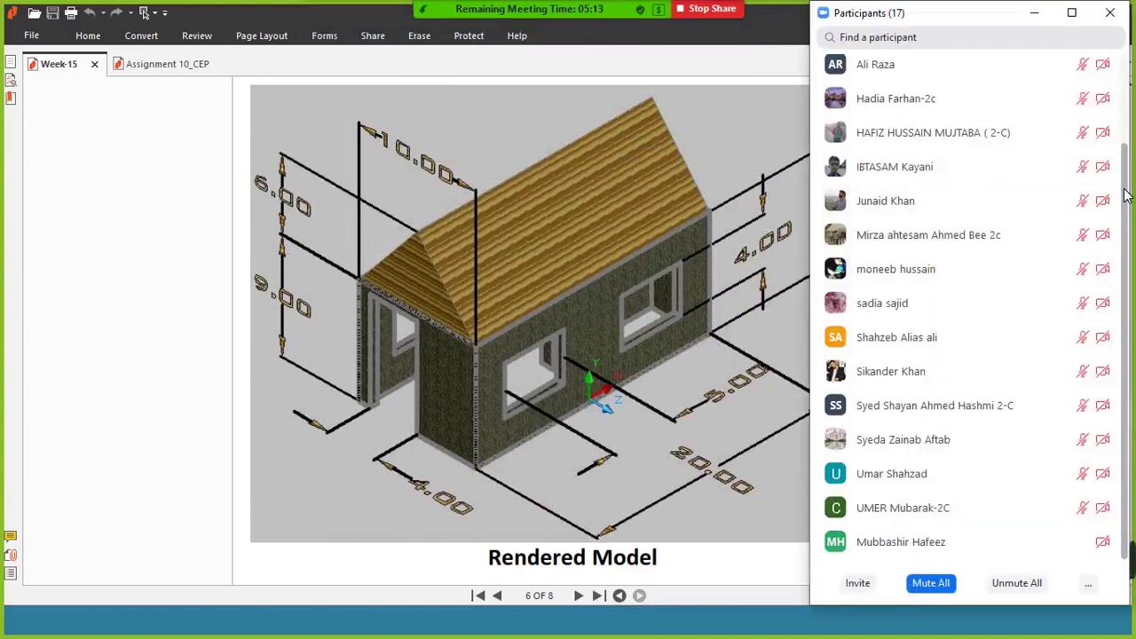
{"action": "left_click_drag", "start_coordinate": [1125, 195], "coordinate": [1125, 60]}
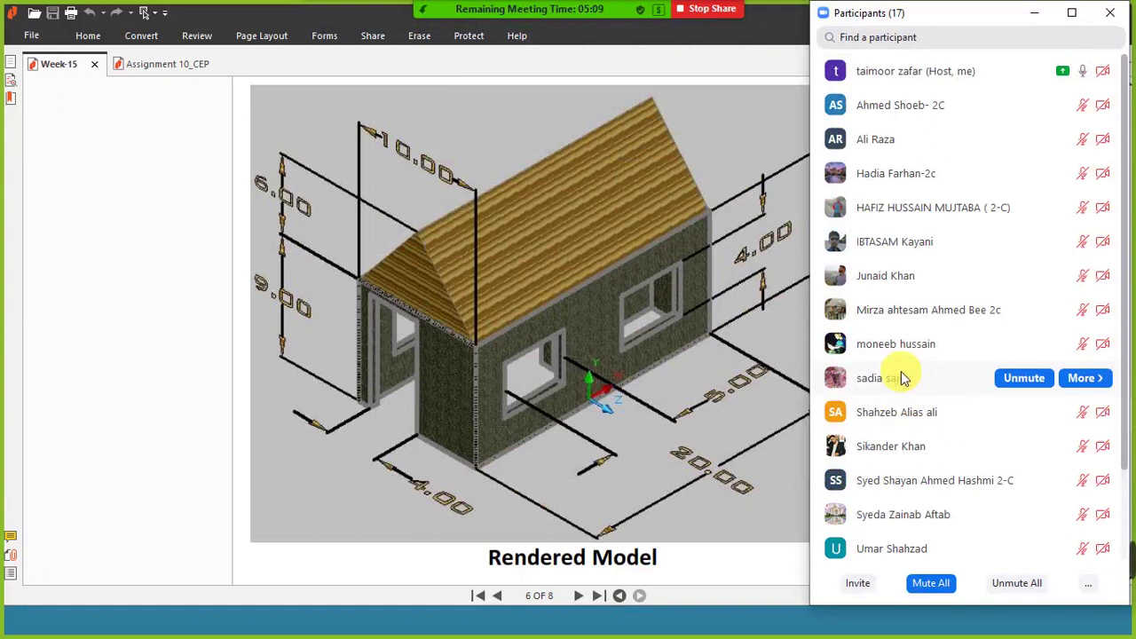
{"action": "left_click", "coordinate": [1034, 13]}
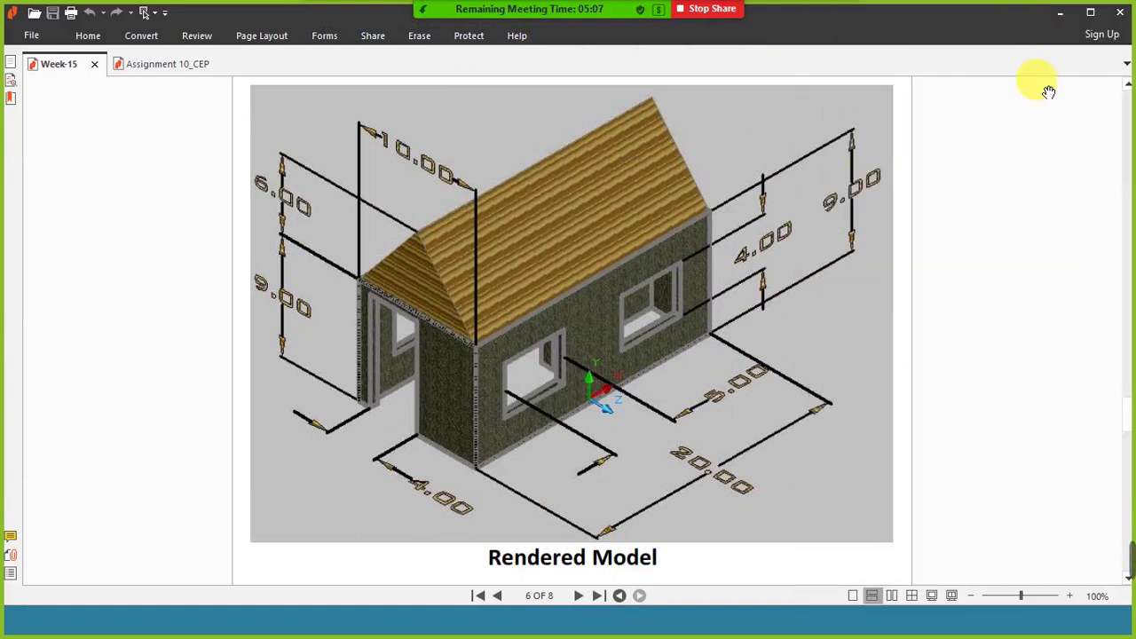
{"action": "left_click", "coordinate": [153, 67]}
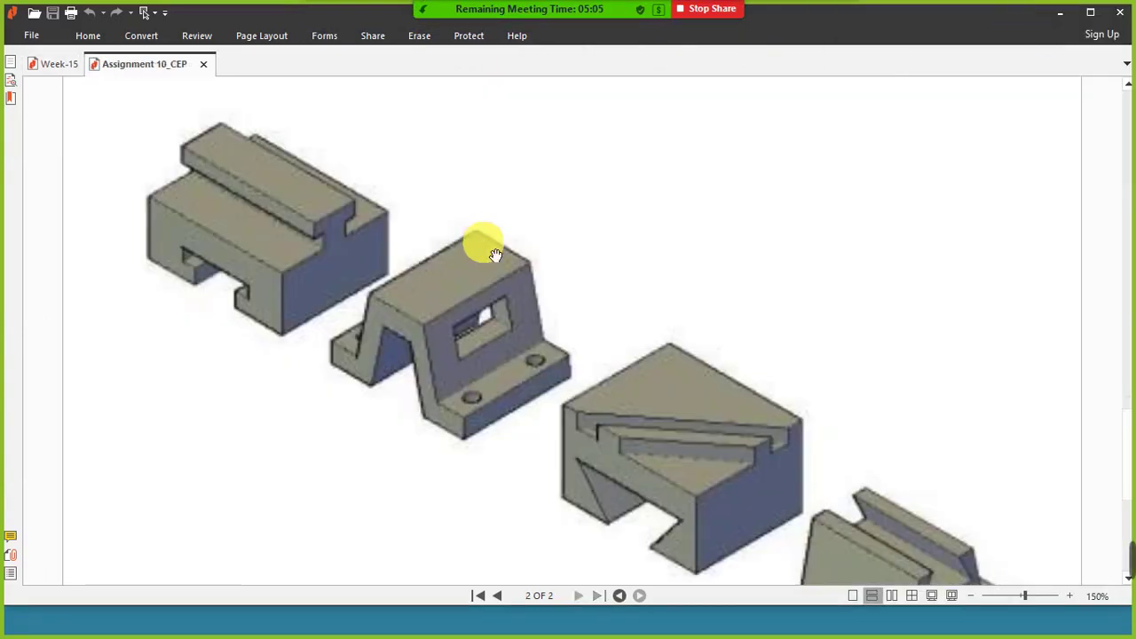
{"action": "left_click_drag", "start_coordinate": [342, 393], "coordinate": [346, 432]}
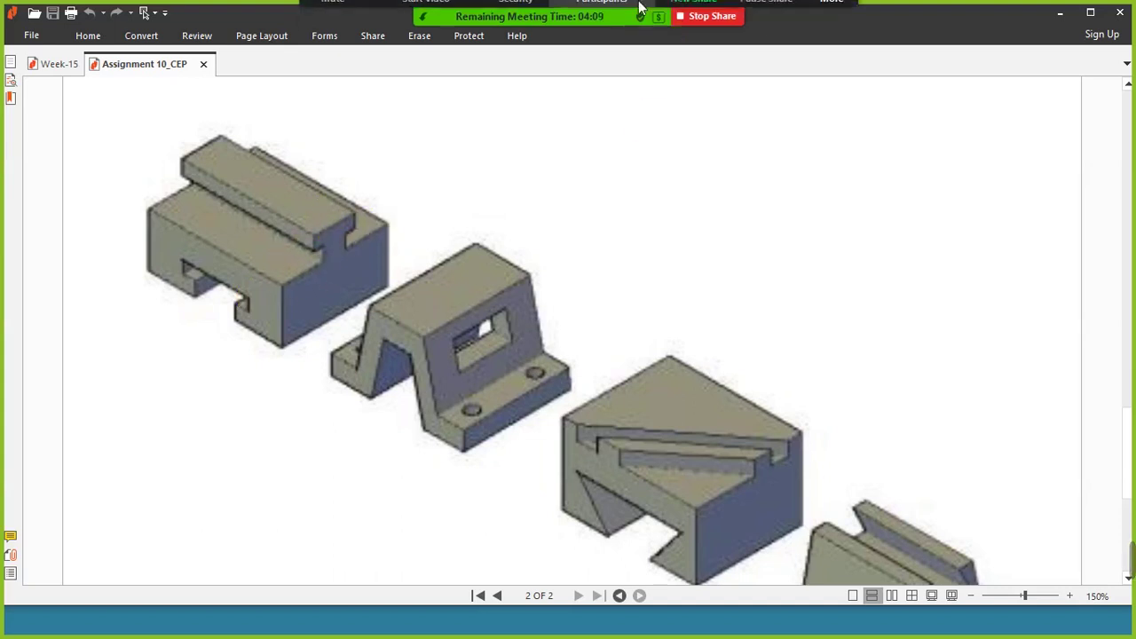
Step: Check the Zoom chat, dismiss the waiting-room popup, and switch back to AutoCAD
{"action": "left_click", "coordinate": [834, 19]}
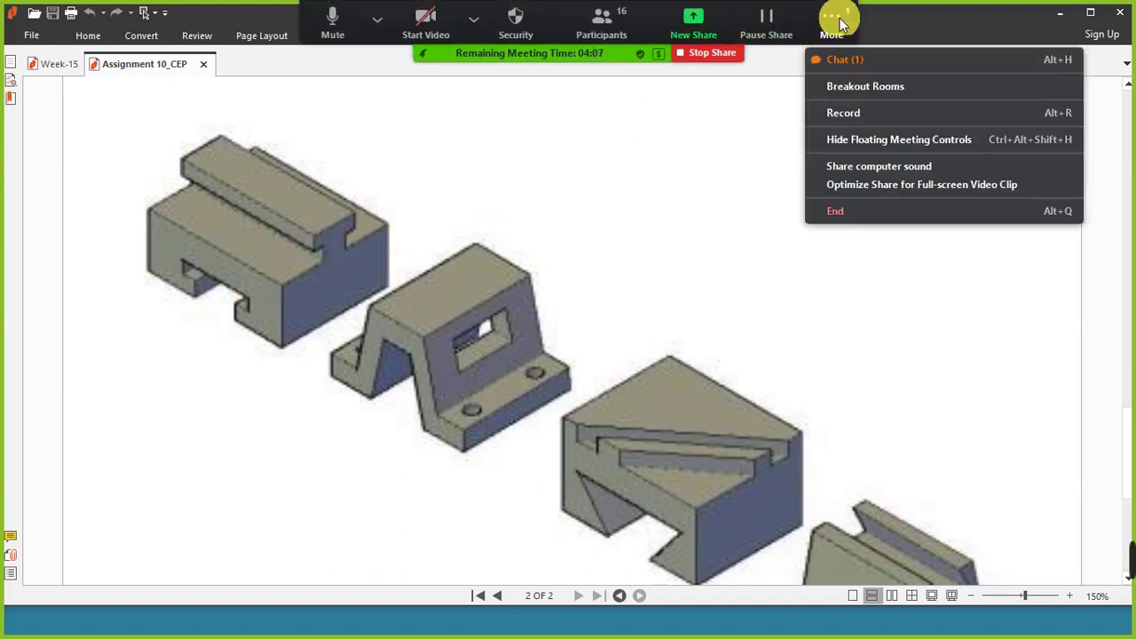
{"action": "left_click", "coordinate": [856, 62]}
{"action": "mouse_move", "coordinate": [564, 199]}
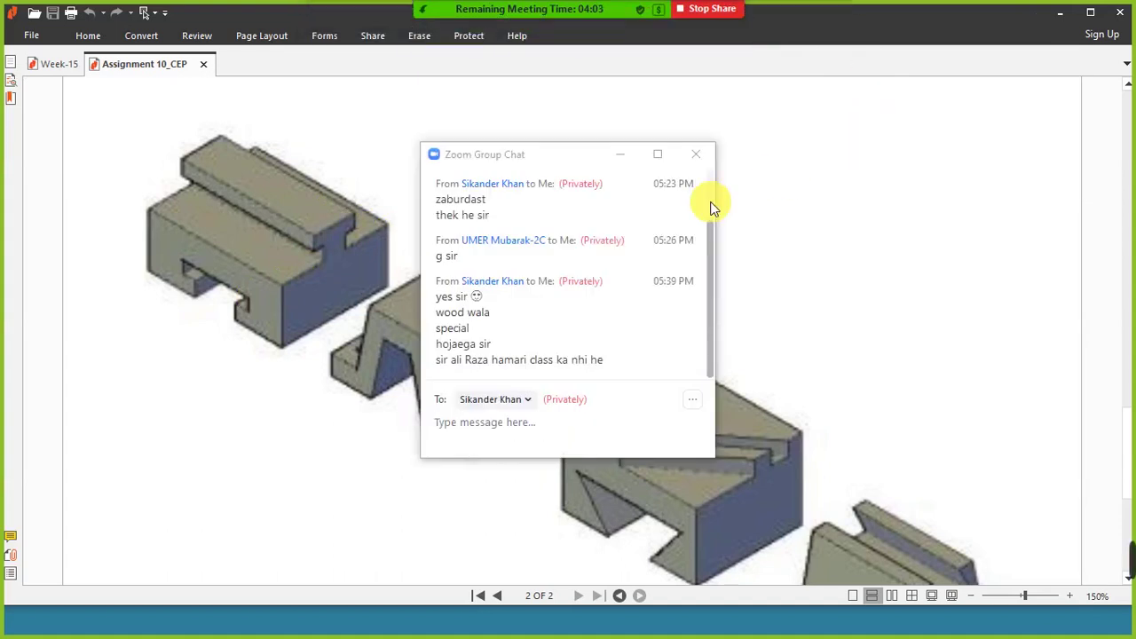
{"action": "left_click", "coordinate": [620, 156]}
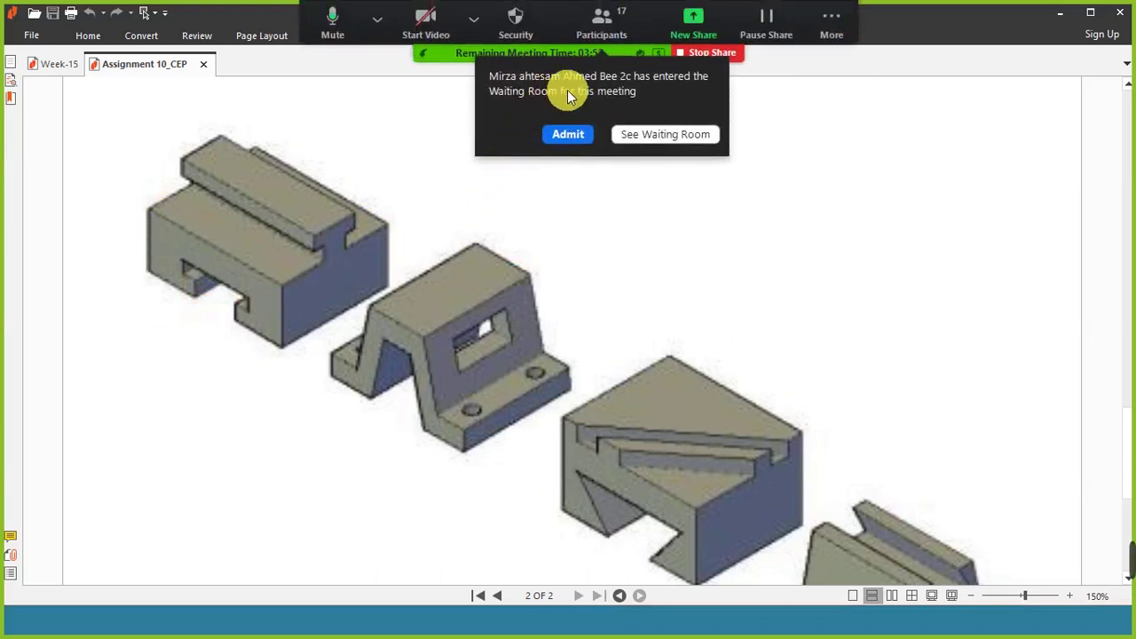
{"action": "left_click", "coordinate": [568, 134]}
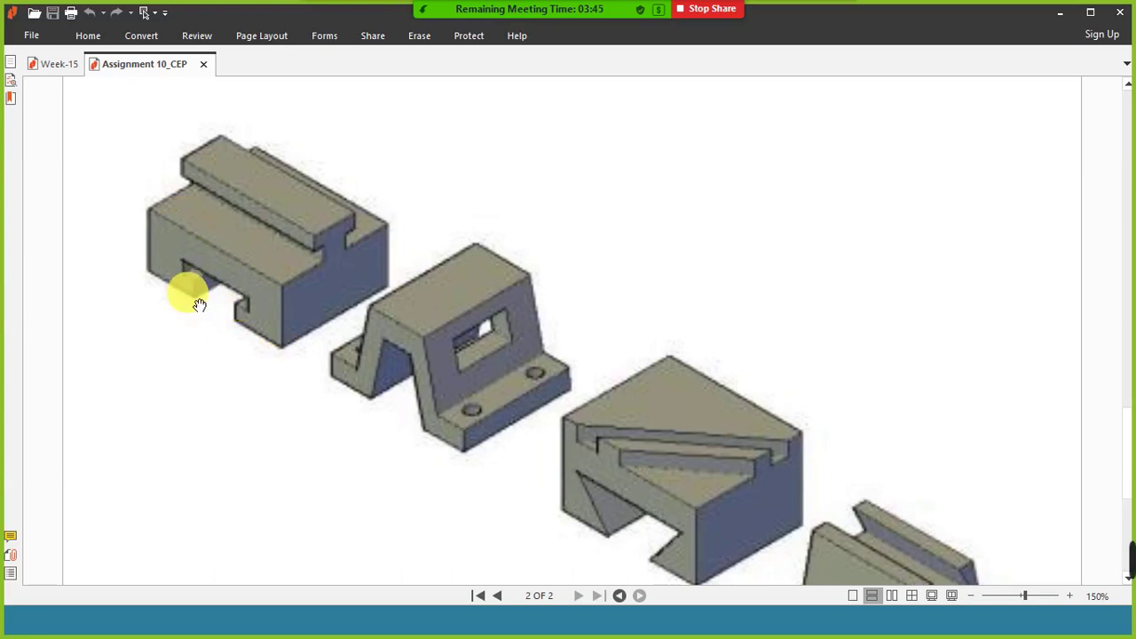
{"action": "key", "text": "alt+Tab"}
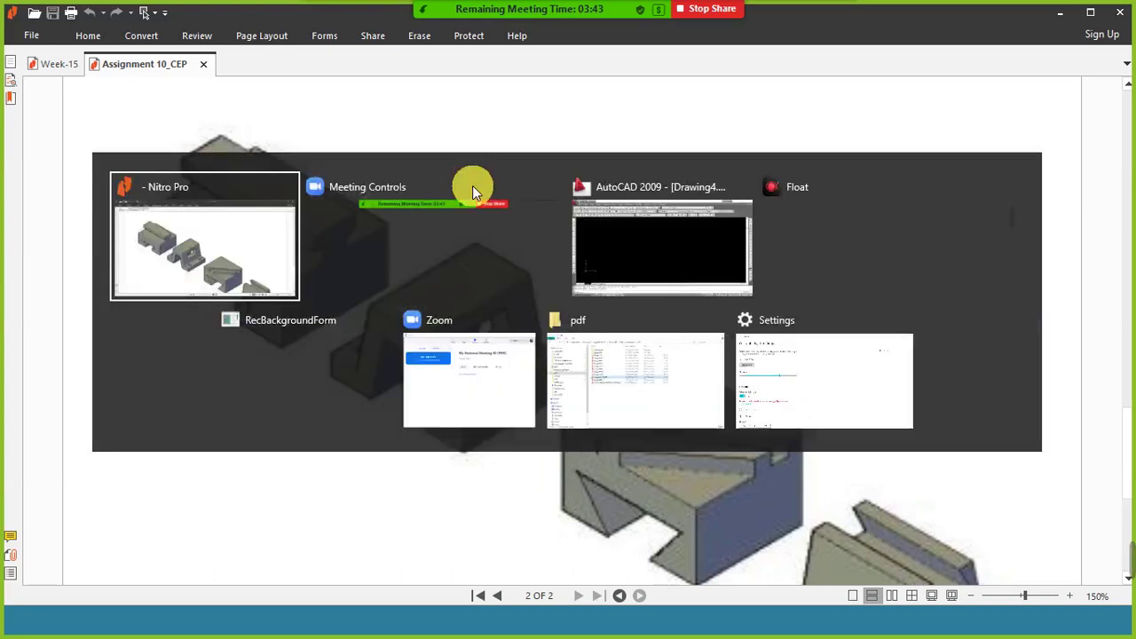
Step: Set the AutoCAD drawing to the Front view
{"action": "left_click", "coordinate": [619, 243]}
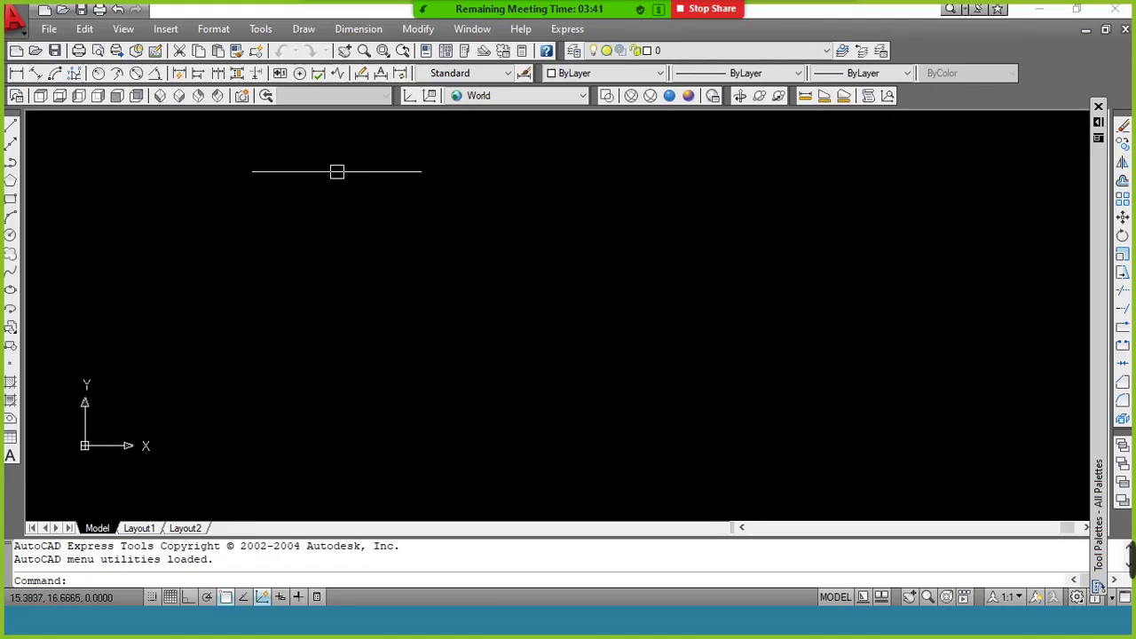
{"action": "left_click", "coordinate": [180, 95]}
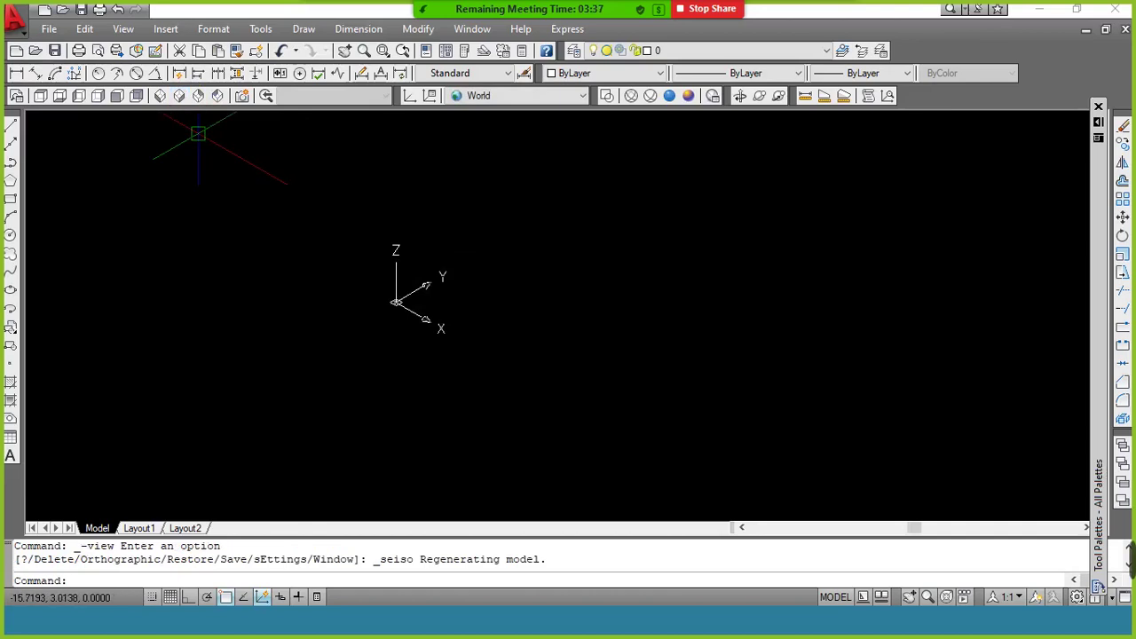
{"action": "left_click", "coordinate": [116, 99]}
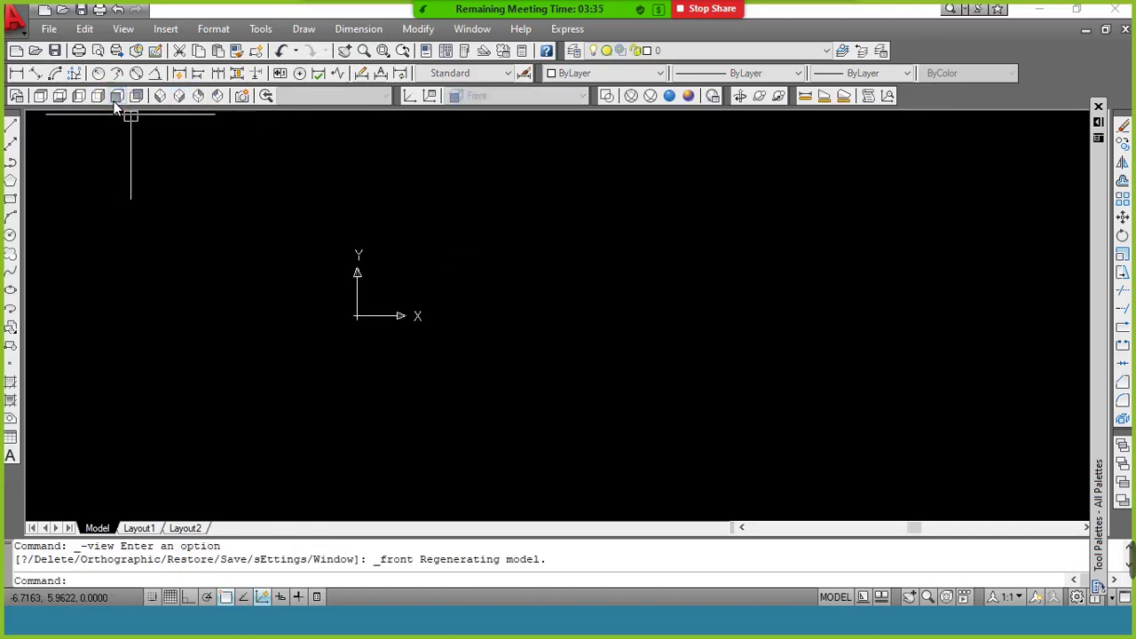
{"action": "left_click", "coordinate": [552, 97]}
{"action": "left_click", "coordinate": [538, 96]}
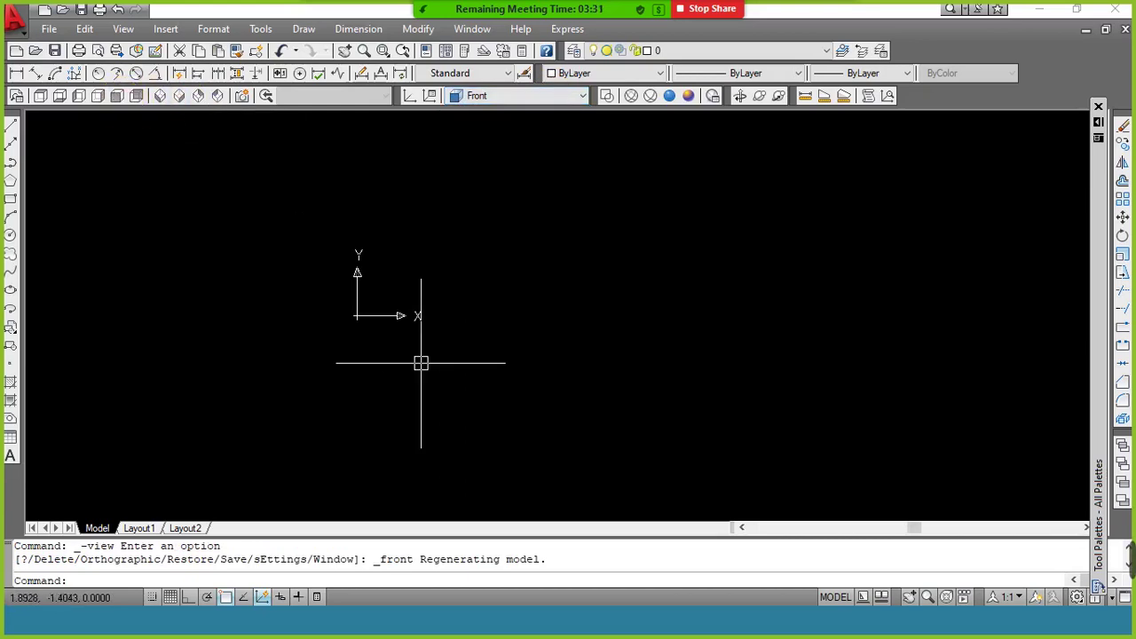
Step: Start a line with ortho on and draw the 4-unit left side
{"action": "type", "text": "l"}
{"action": "key", "text": "Return"}
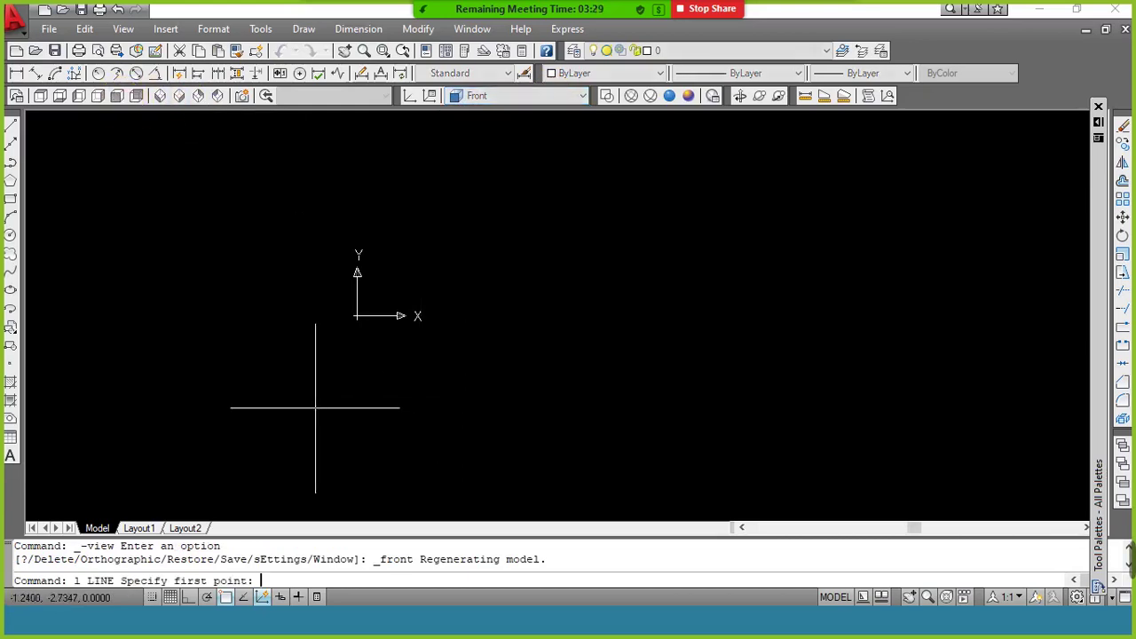
{"action": "left_click", "coordinate": [316, 408]}
{"action": "key", "text": "F8"}
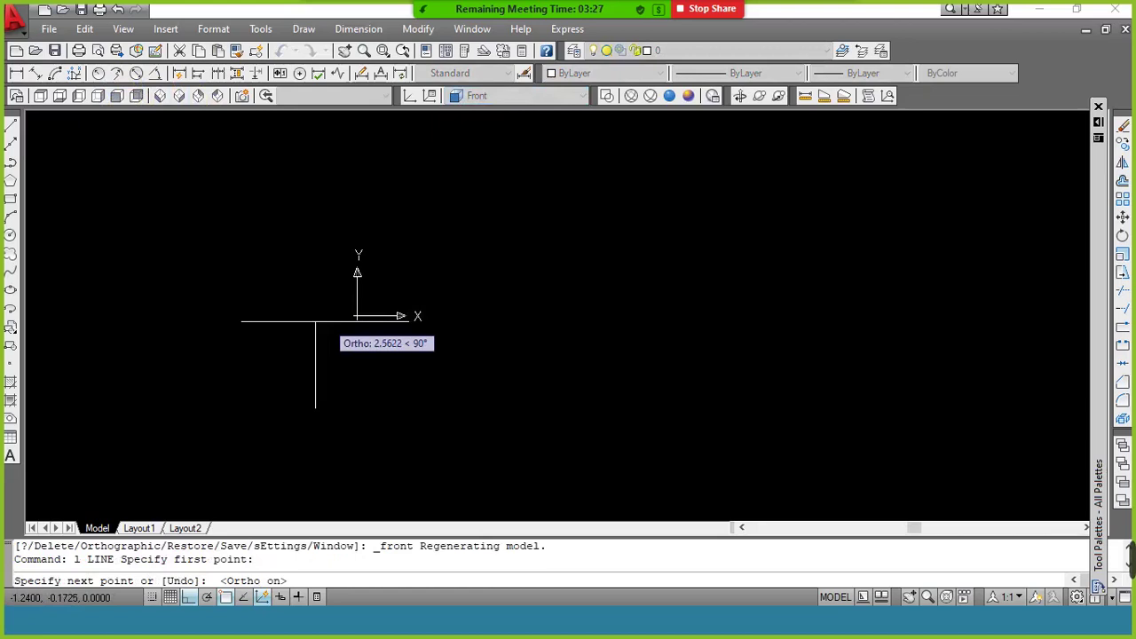
{"action": "key", "text": "alt+Tab"}
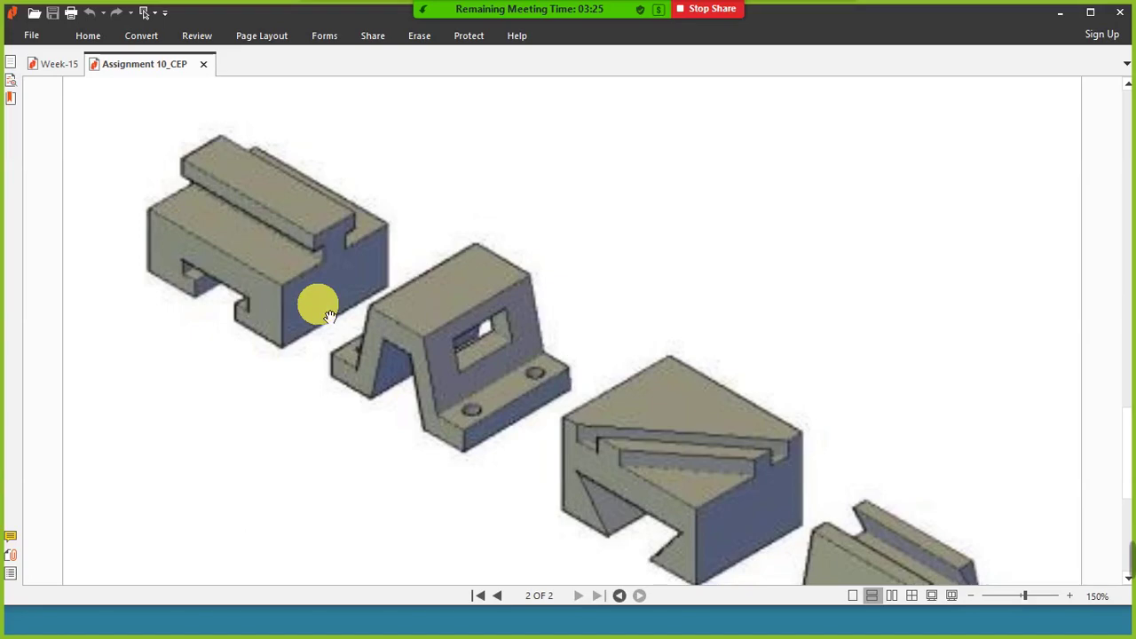
{"action": "key", "text": "alt+Tab"}
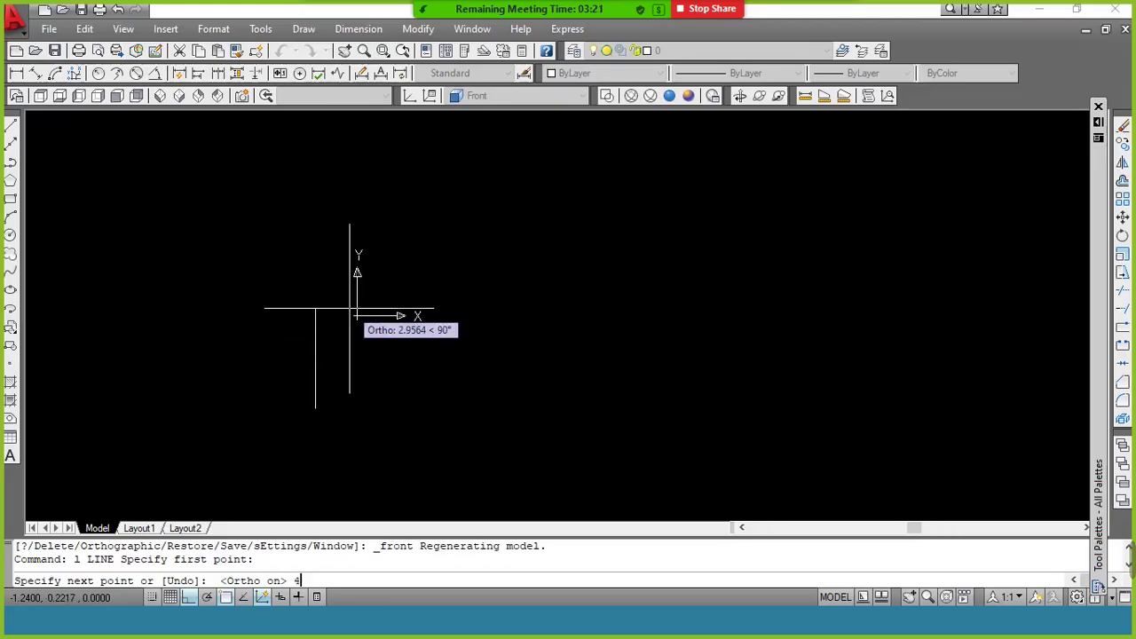
{"action": "key", "text": "Return"}
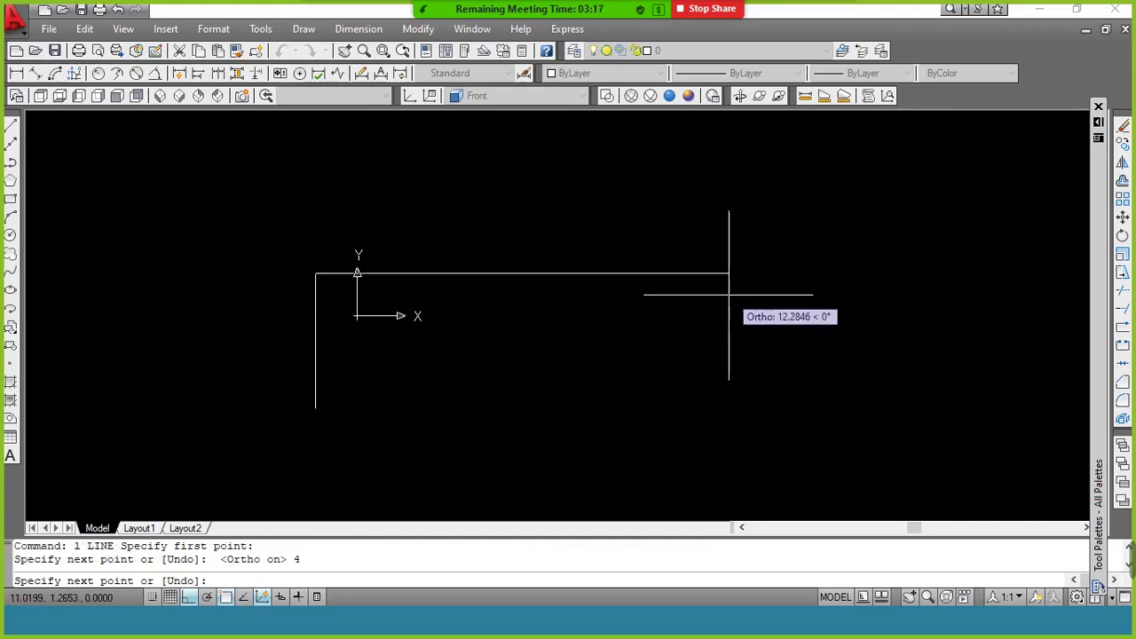
Step: Draw the 10-unit top, 4-unit right side and close the bottom at the start corner
{"action": "key", "text": "alt+Tab"}
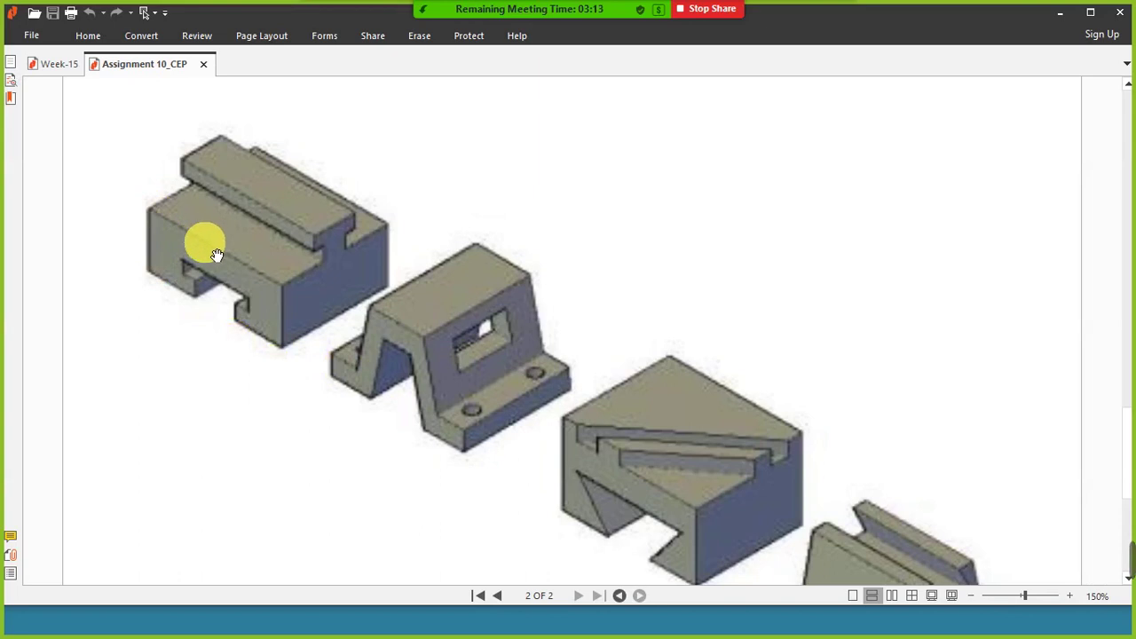
{"action": "key", "text": "alt+Tab"}
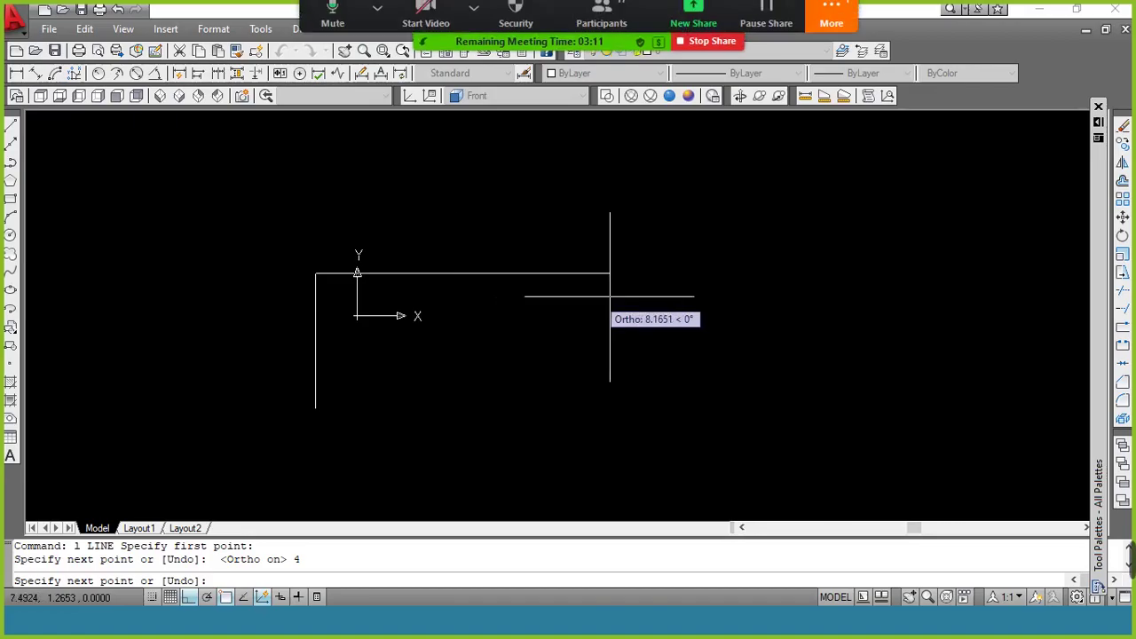
{"action": "type", "text": "10"}
{"action": "key", "text": "Return"}
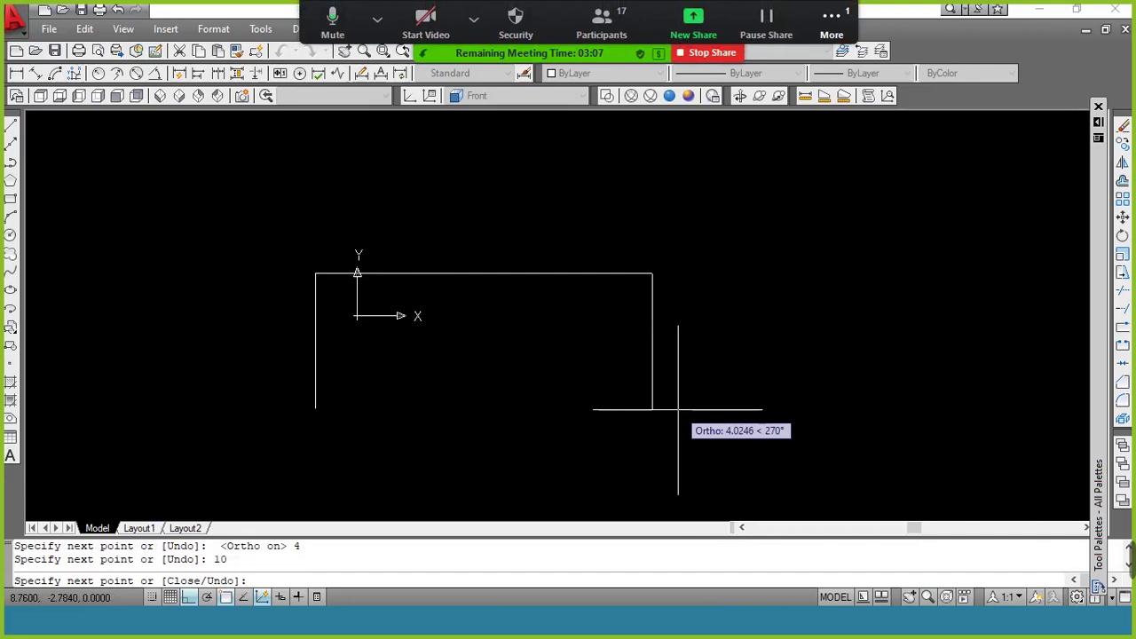
{"action": "type", "text": "4"}
{"action": "key", "text": "Return"}
{"action": "left_click", "coordinate": [315, 408]}
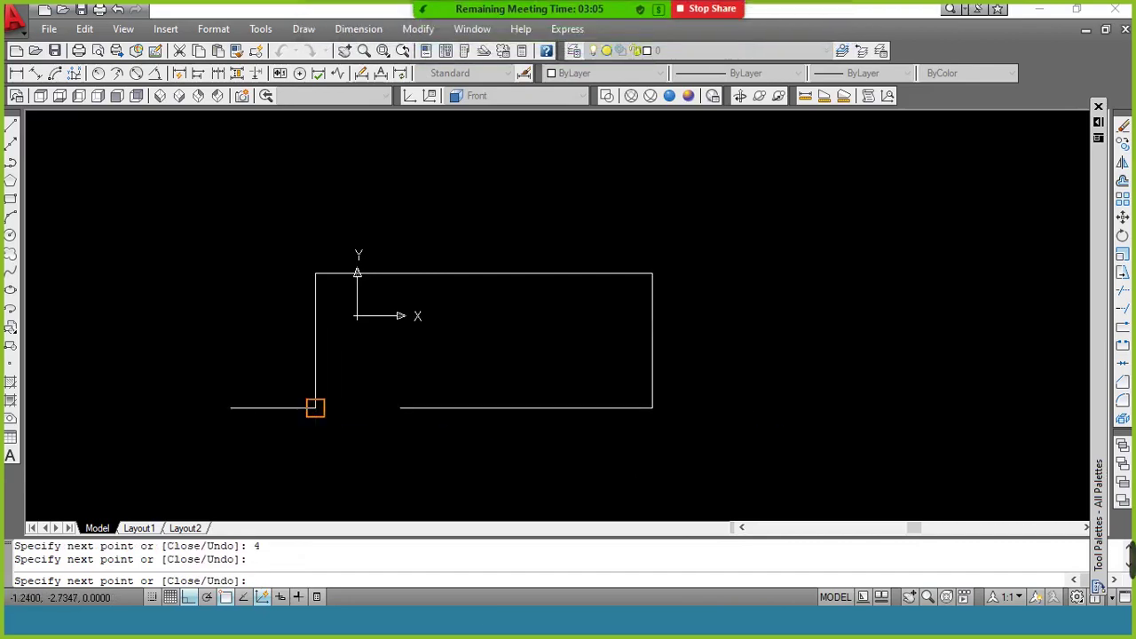
{"action": "key", "text": "Return"}
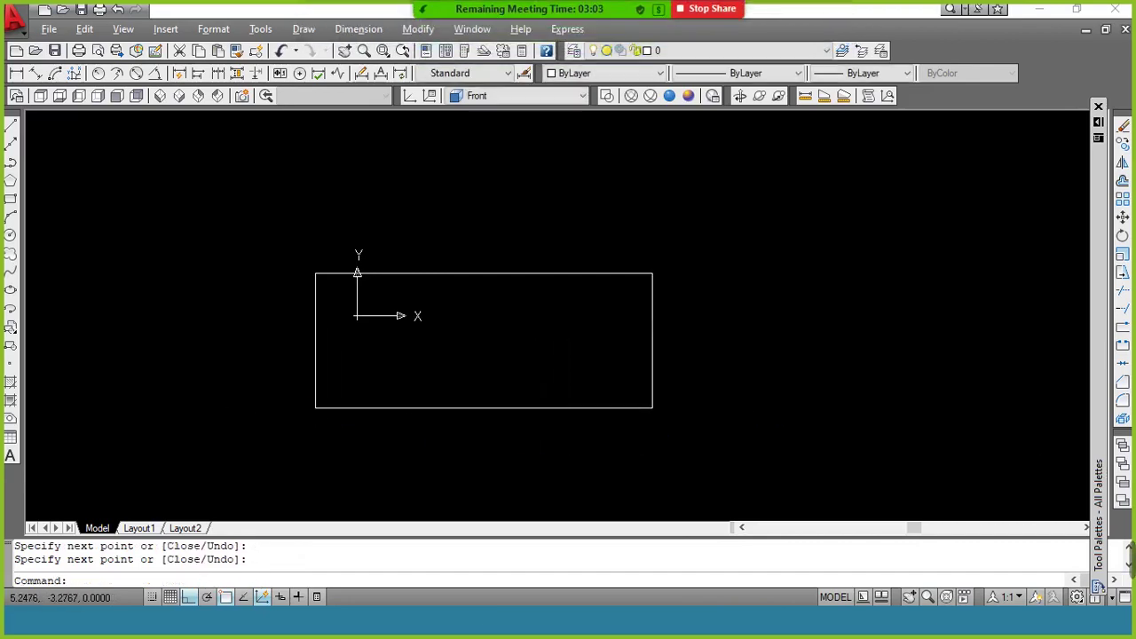
{"action": "key", "text": "alt+Tab"}
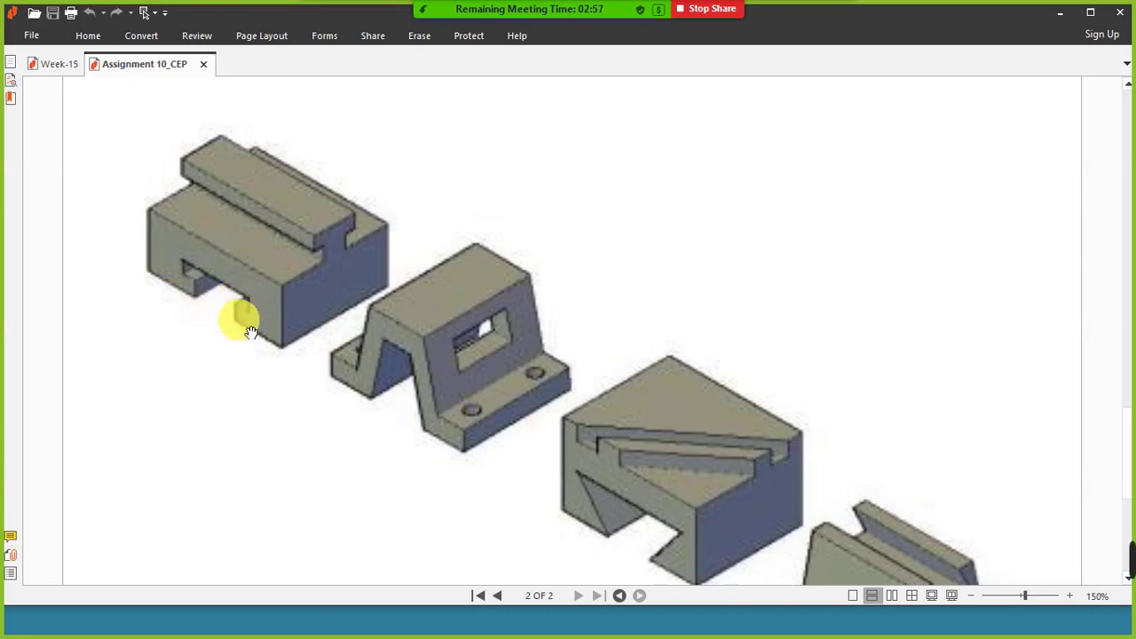
Step: Draw a line from the right side's midpoint to the left side's midpoint, then open Zoom chat
{"action": "key", "text": "alt+Tab"}
{"action": "type", "text": "l"}
{"action": "key", "text": "Return"}
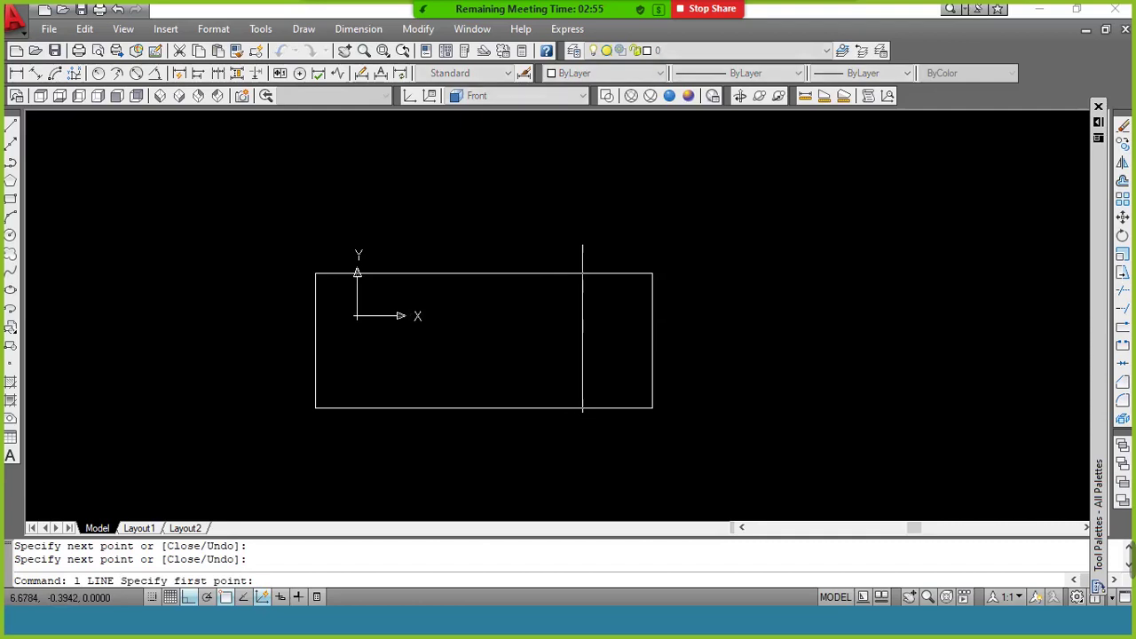
{"action": "left_click", "coordinate": [652, 340]}
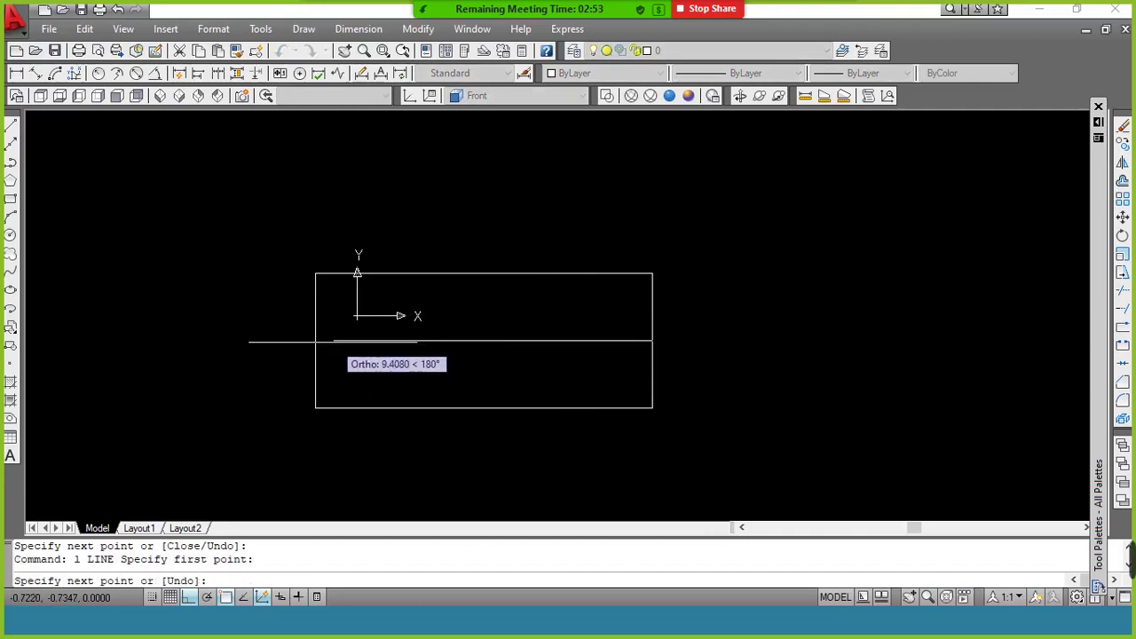
{"action": "left_click", "coordinate": [315, 340]}
{"action": "key", "text": "Return"}
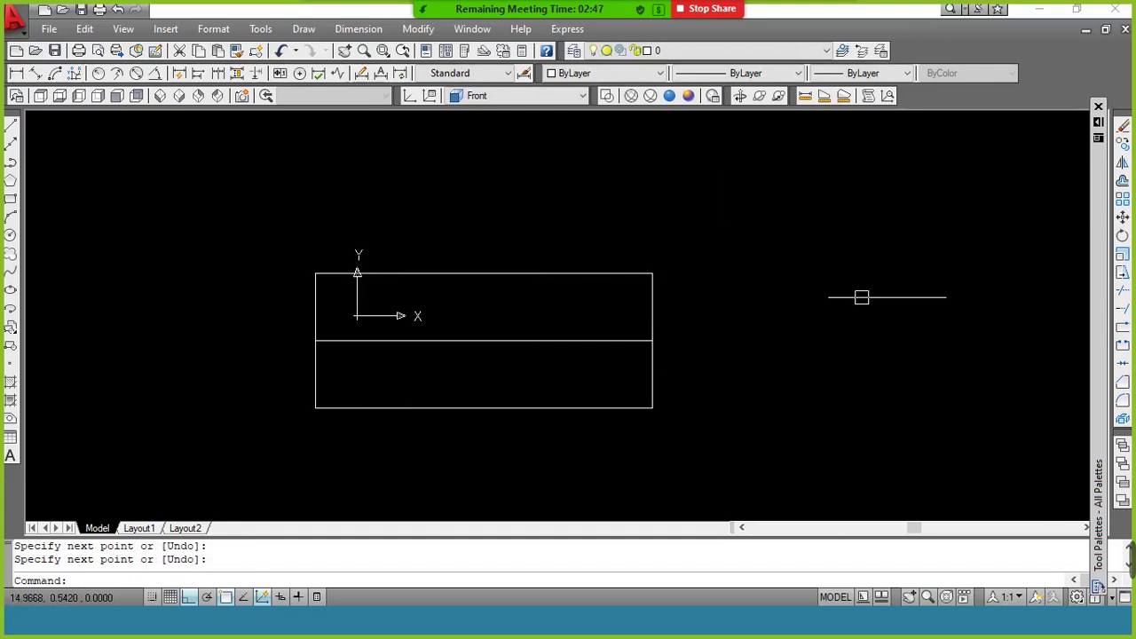
{"action": "left_click", "coordinate": [830, 22]}
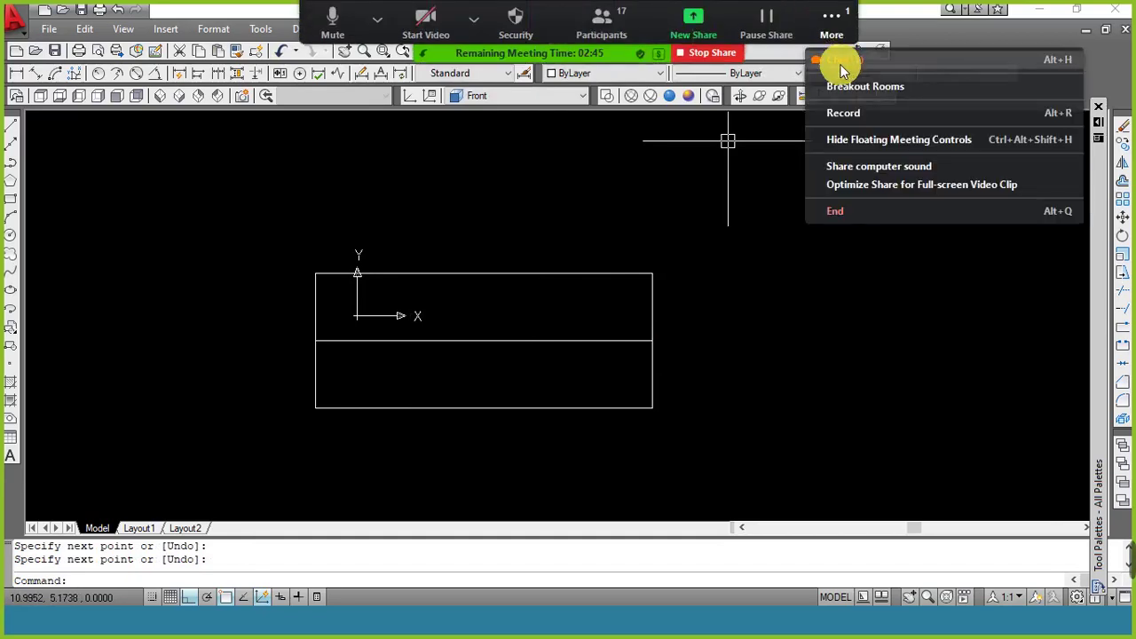
{"action": "left_click", "coordinate": [843, 60]}
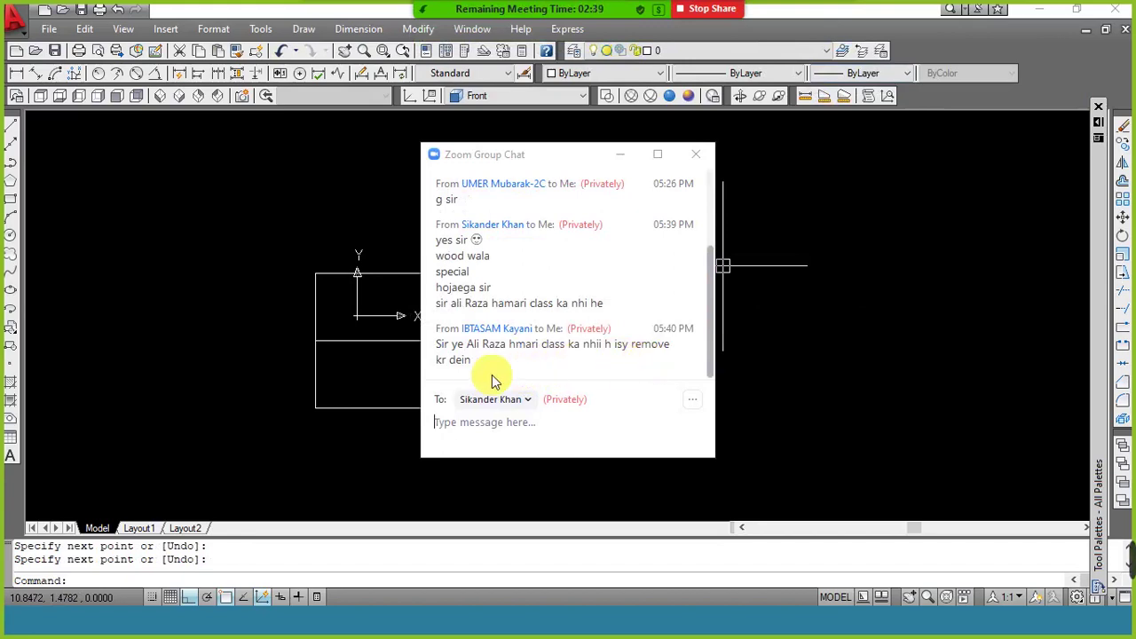
Step: Close the chat and put the participant from another class into the waiting room
{"action": "left_click", "coordinate": [620, 154]}
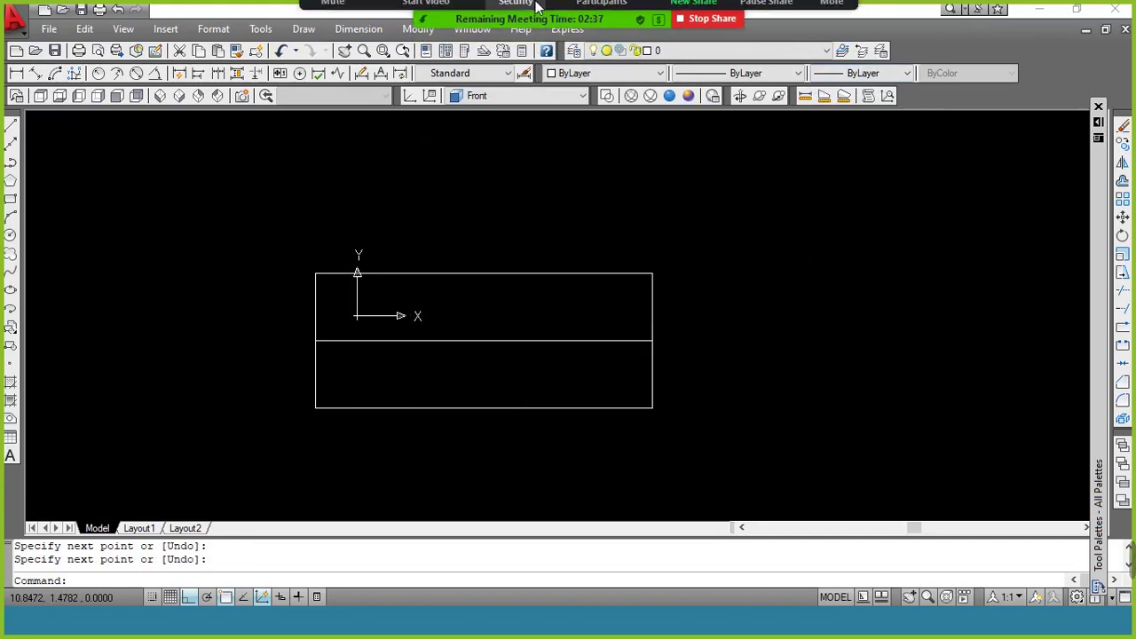
{"action": "left_click", "coordinate": [588, 17]}
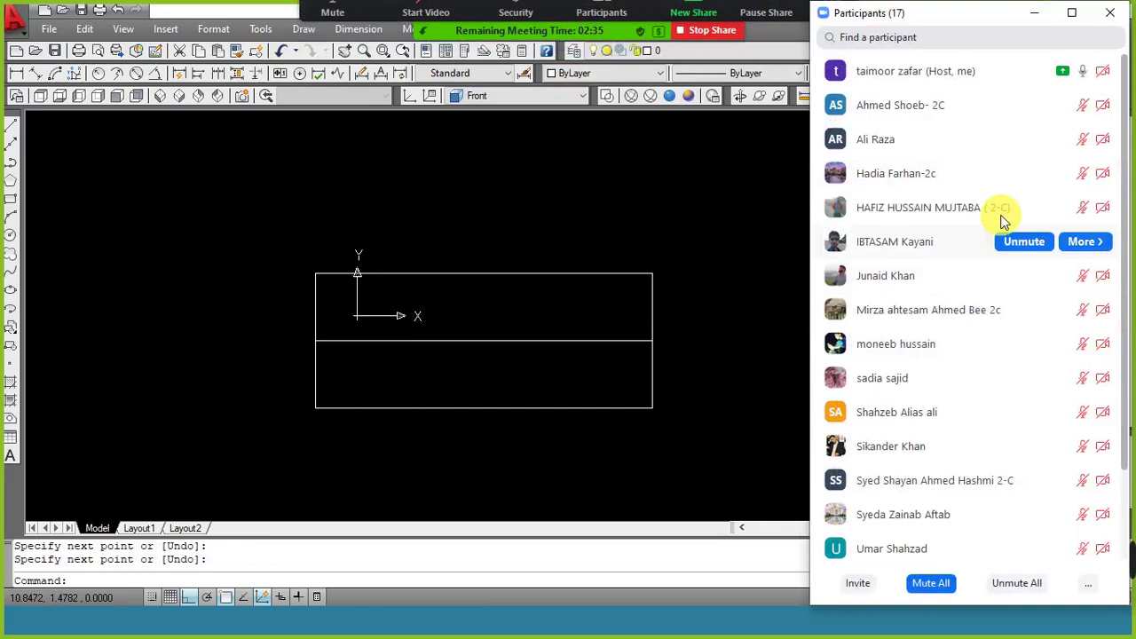
{"action": "left_click", "coordinate": [1074, 139]}
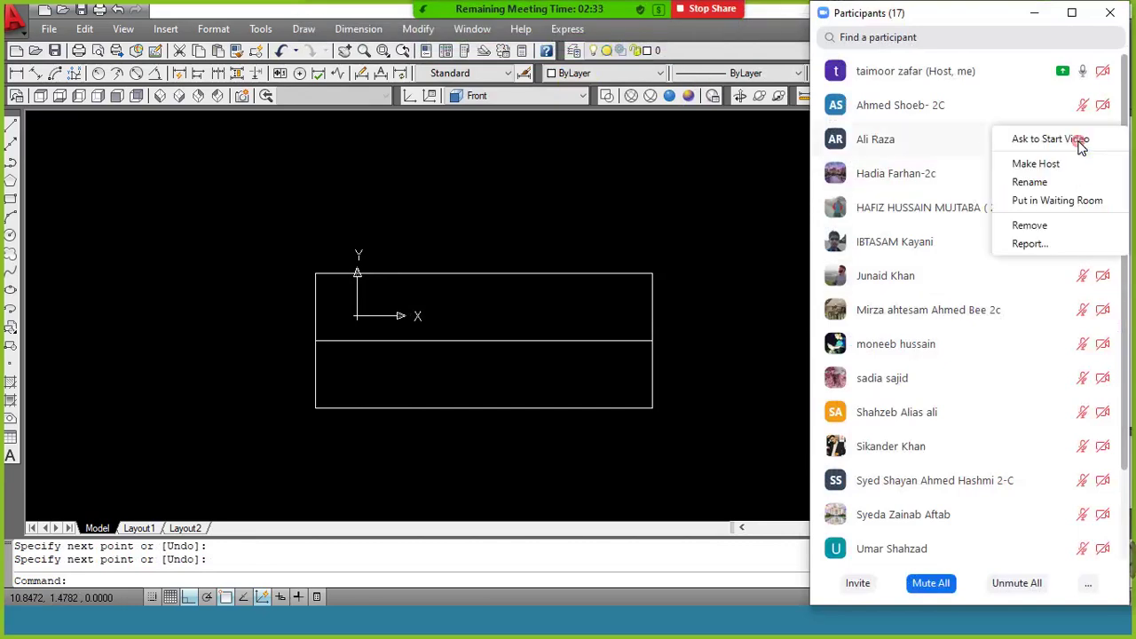
{"action": "left_click", "coordinate": [1072, 200]}
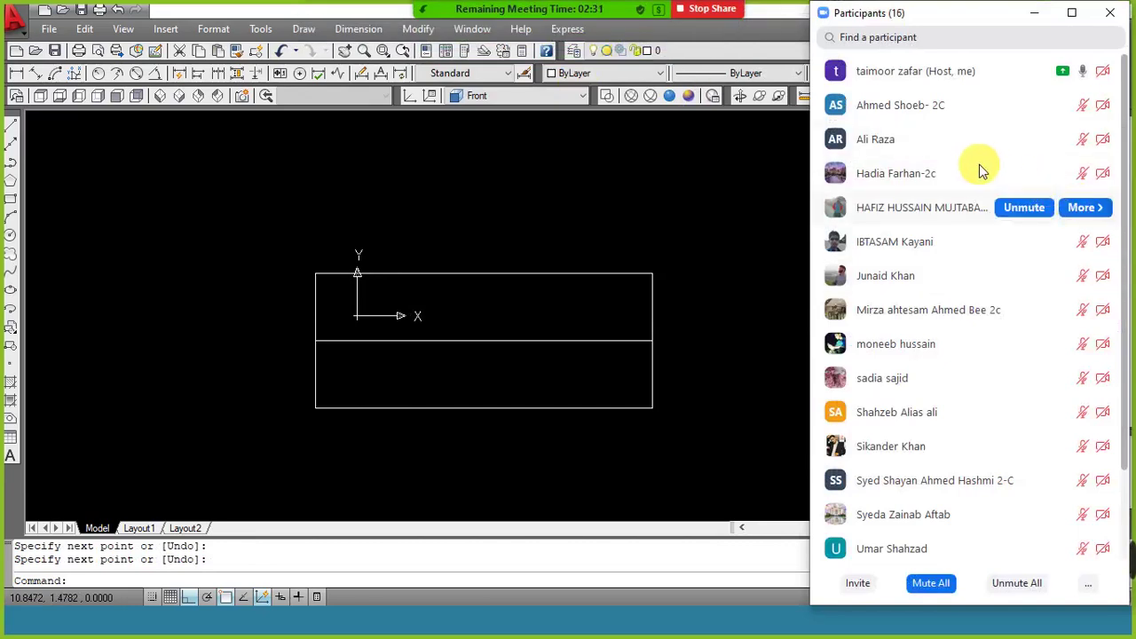
{"action": "left_click", "coordinate": [1035, 16]}
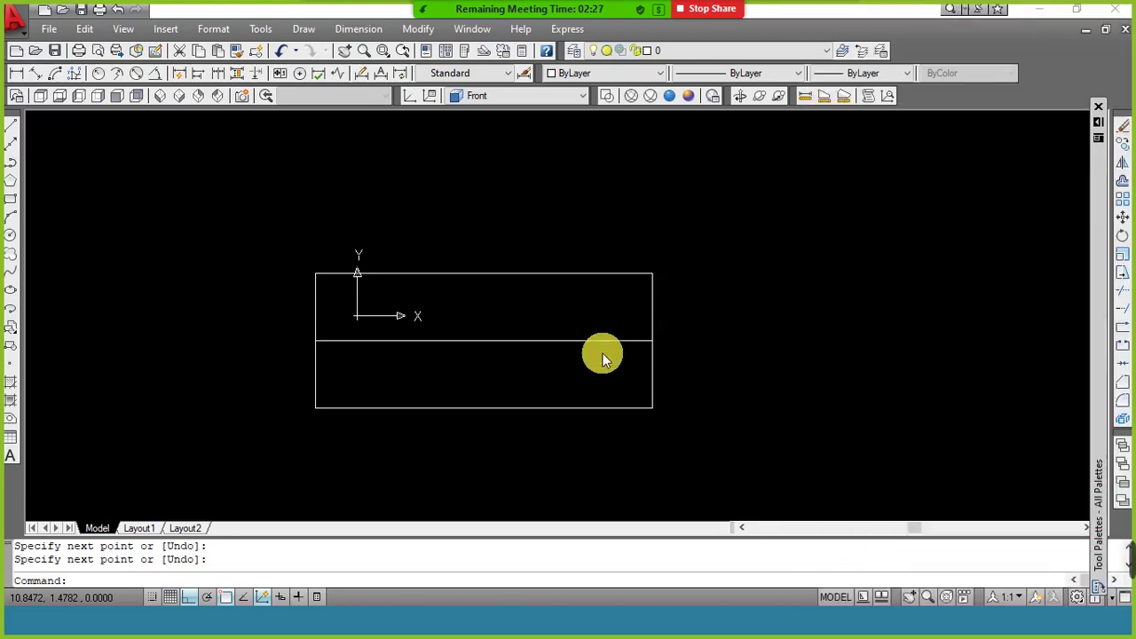
Step: Compare the rectangle with the part in the reference PDF, then return to AutoCAD
{"action": "left_click", "coordinate": [598, 408]}
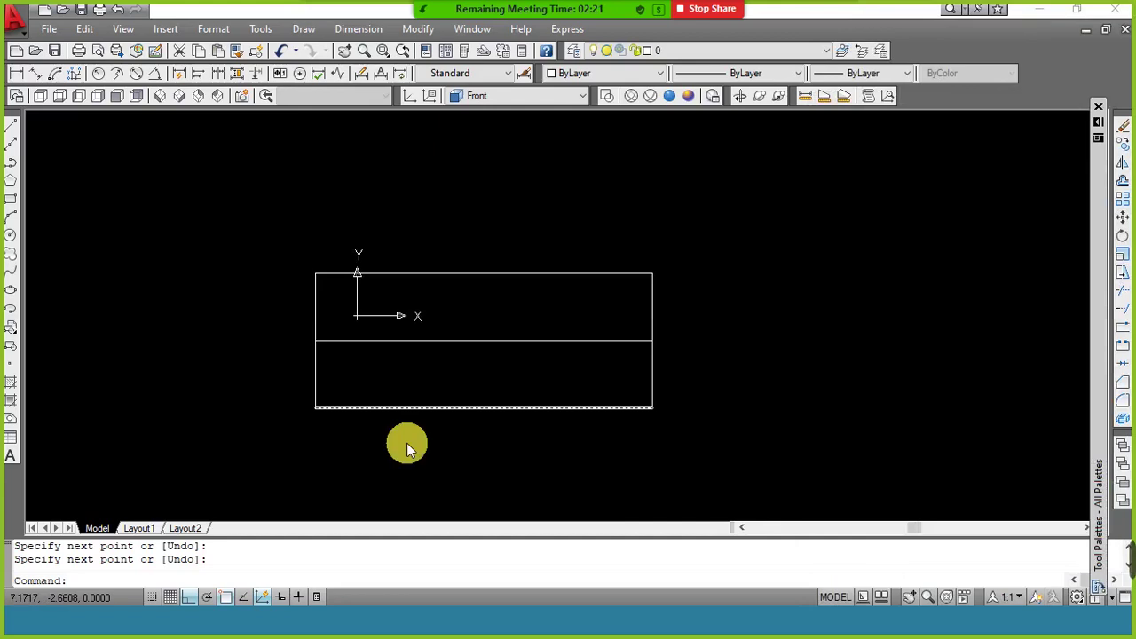
{"action": "key", "text": "alt+Tab"}
{"action": "left_click", "coordinate": [603, 256]}
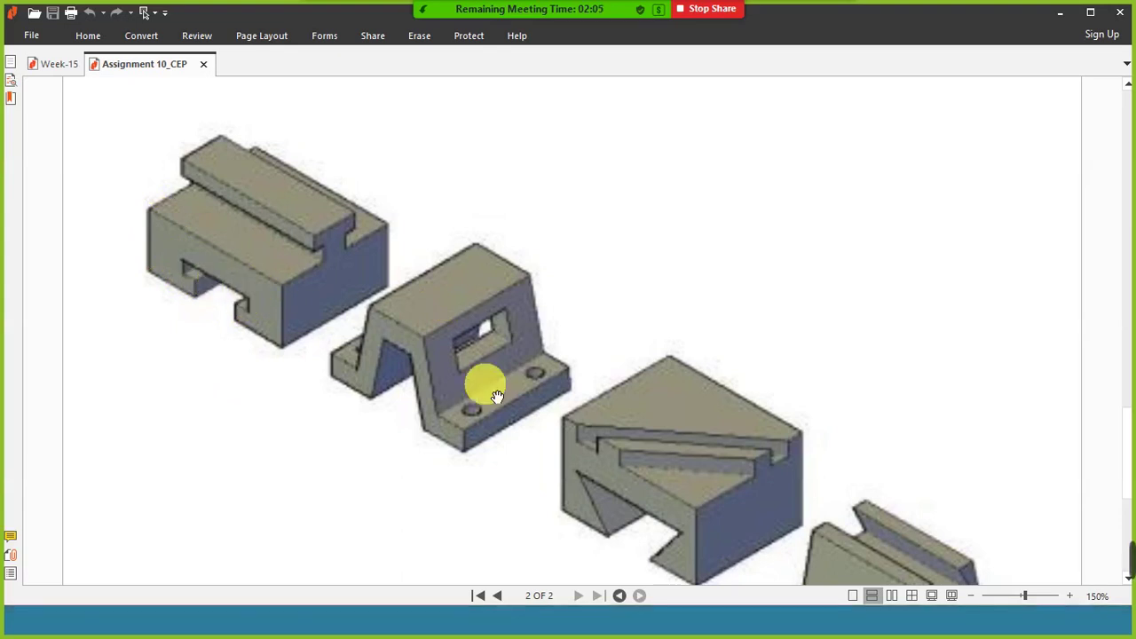
{"action": "key", "text": "alt+Tab"}
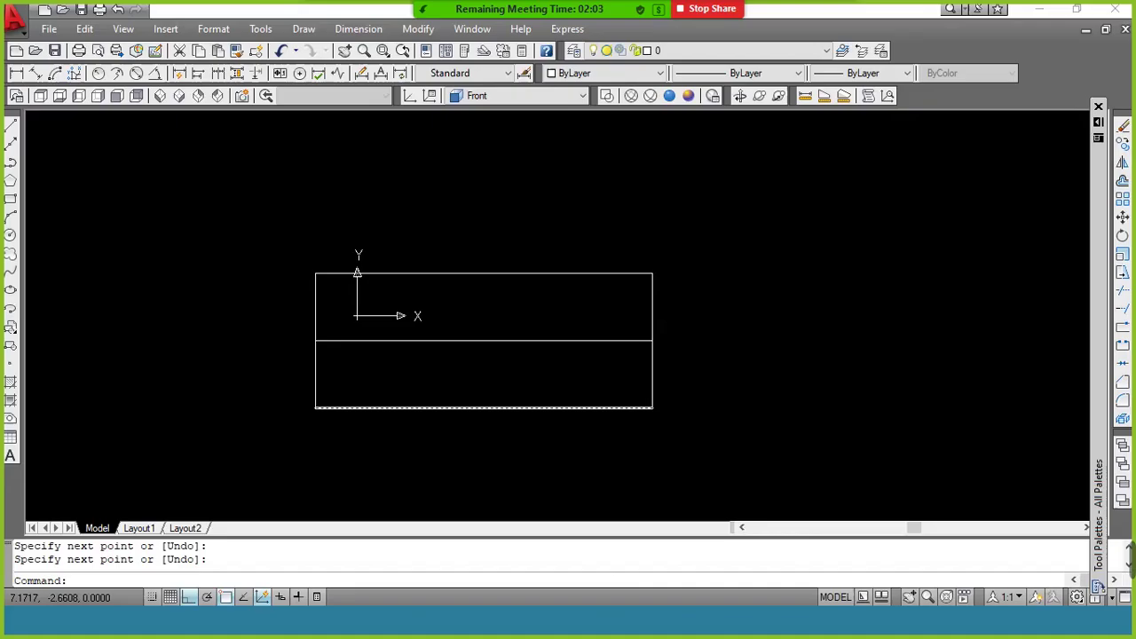
Step: Draw a vertical line from the middle line's midpoint down to the bottom edge's midpoint
{"action": "type", "text": "l"}
{"action": "key", "text": "Return"}
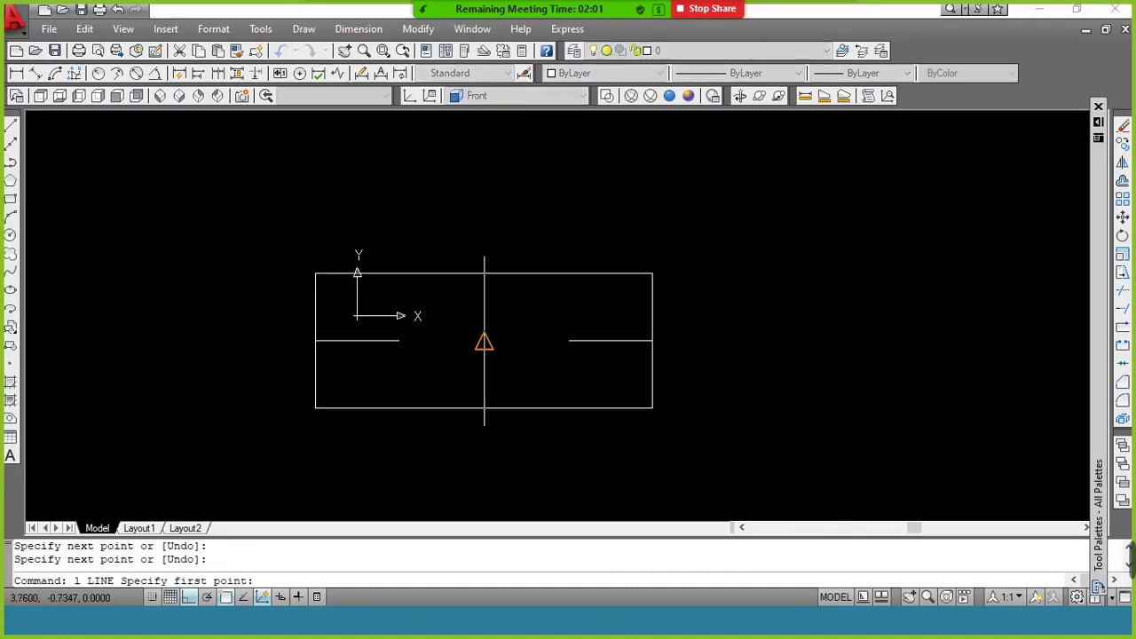
{"action": "left_click", "coordinate": [484, 340]}
{"action": "left_click", "coordinate": [484, 408]}
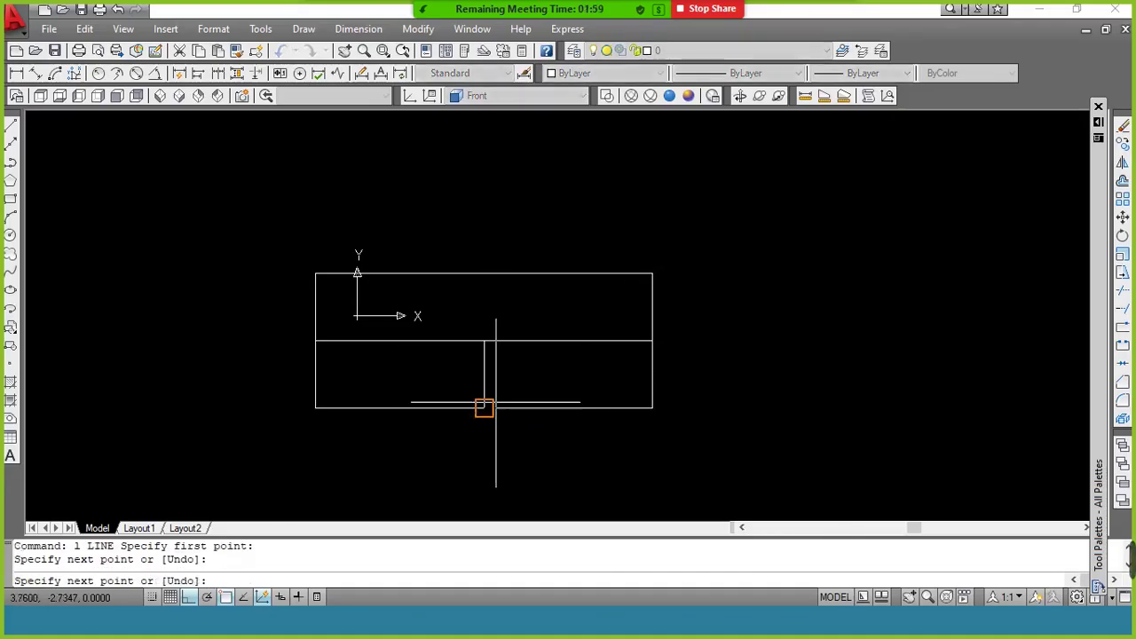
{"action": "key", "text": "Return"}
Step: Offset the vertical line 3 units to the right and bring up the reference PDF
{"action": "key", "text": "Return"}
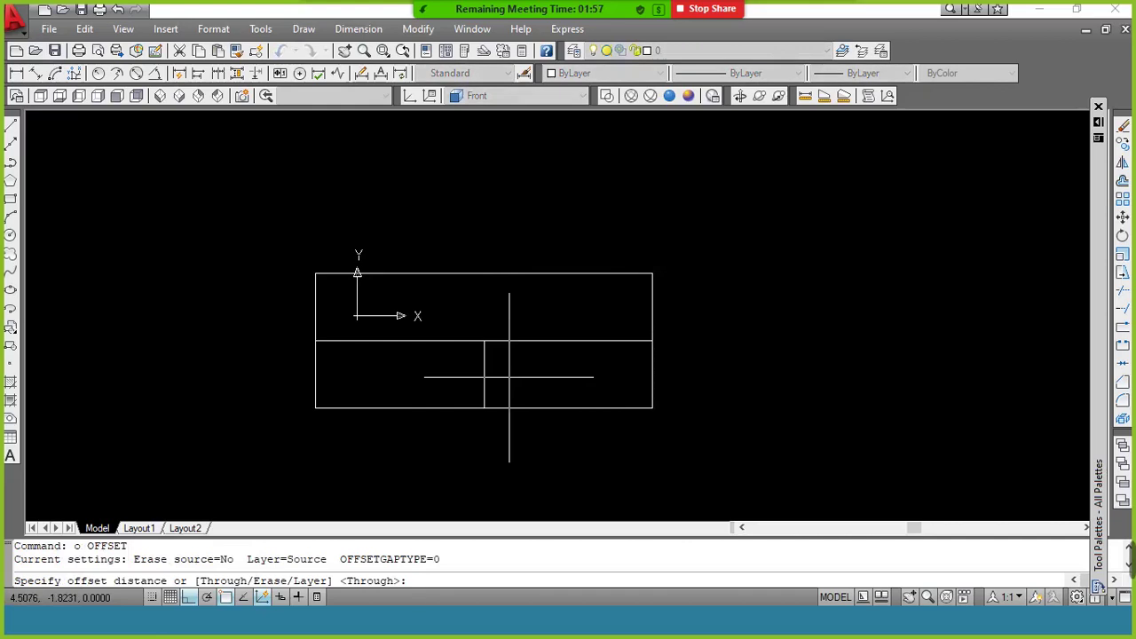
{"action": "type", "text": "3"}
{"action": "key", "text": "Return"}
{"action": "left_click", "coordinate": [484, 375]}
{"action": "left_click", "coordinate": [545, 370]}
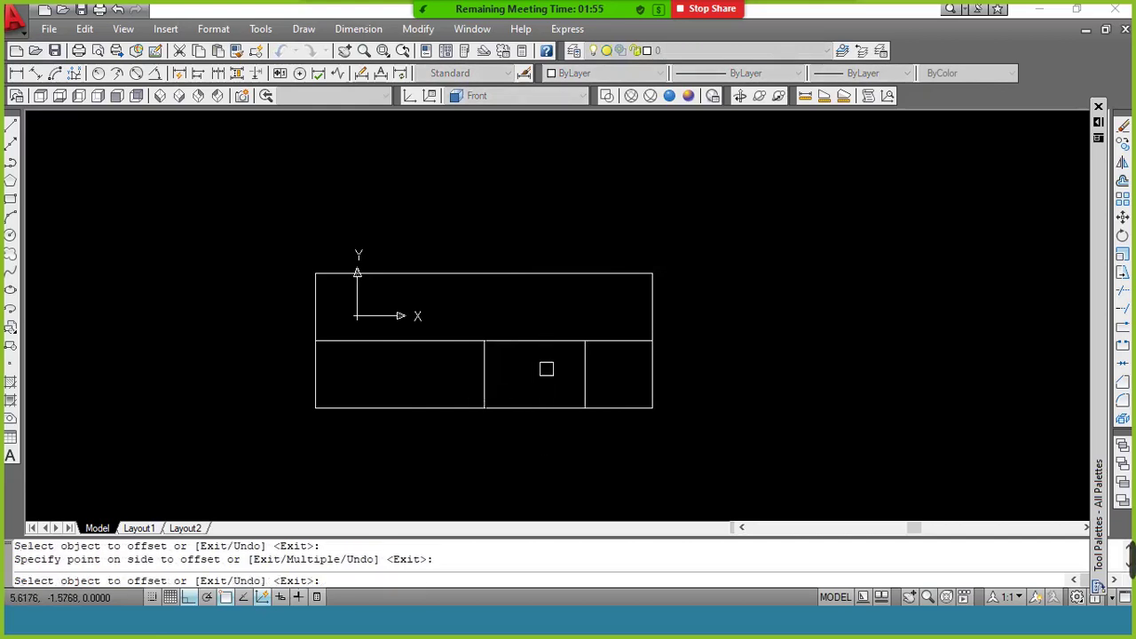
{"action": "key", "text": "Return"}
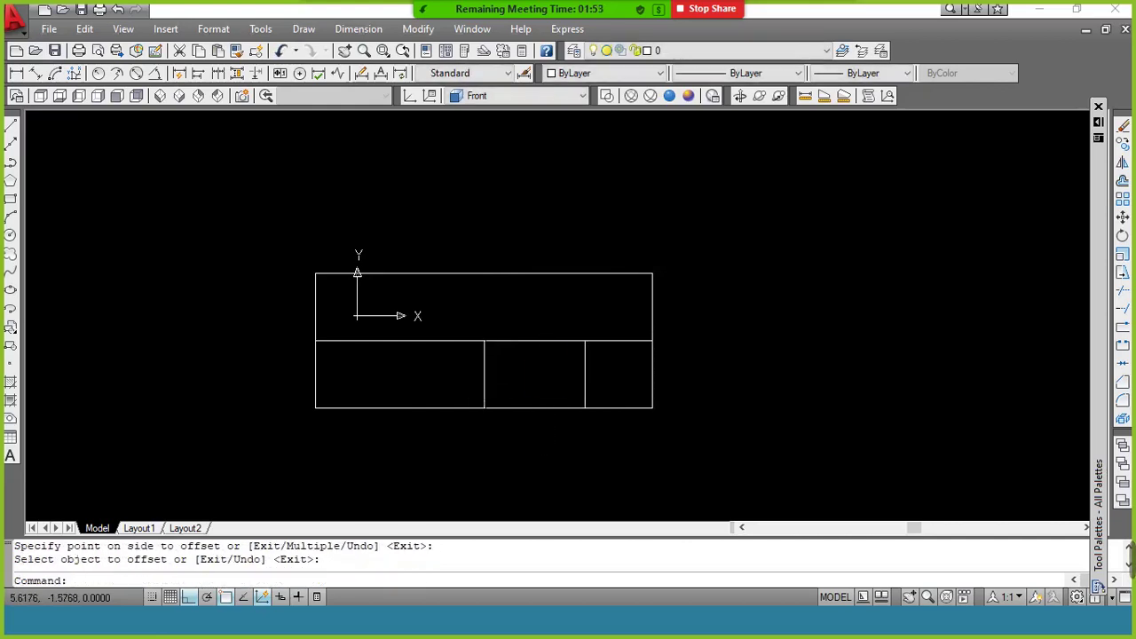
{"action": "key", "text": "alt+Tab"}
{"action": "left_click", "coordinate": [641, 258]}
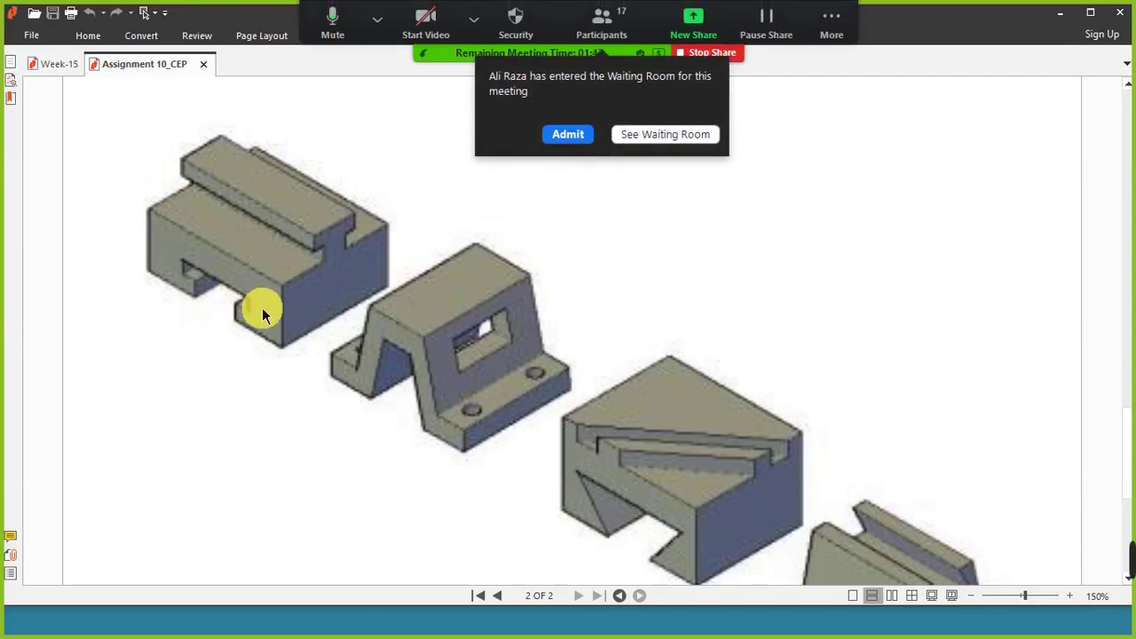
Step: Return to the AutoCAD drawing, glance at the Zoom participants list, and hide it
{"action": "key", "text": "alt+Tab"}
{"action": "left_click", "coordinate": [632, 261]}
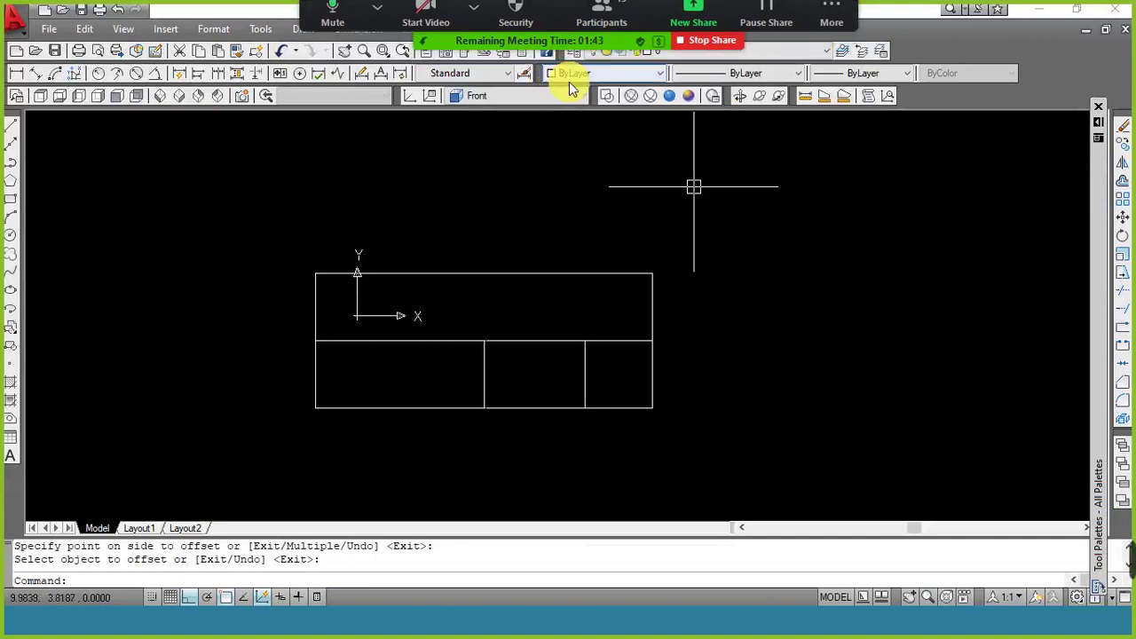
{"action": "left_click", "coordinate": [626, 18]}
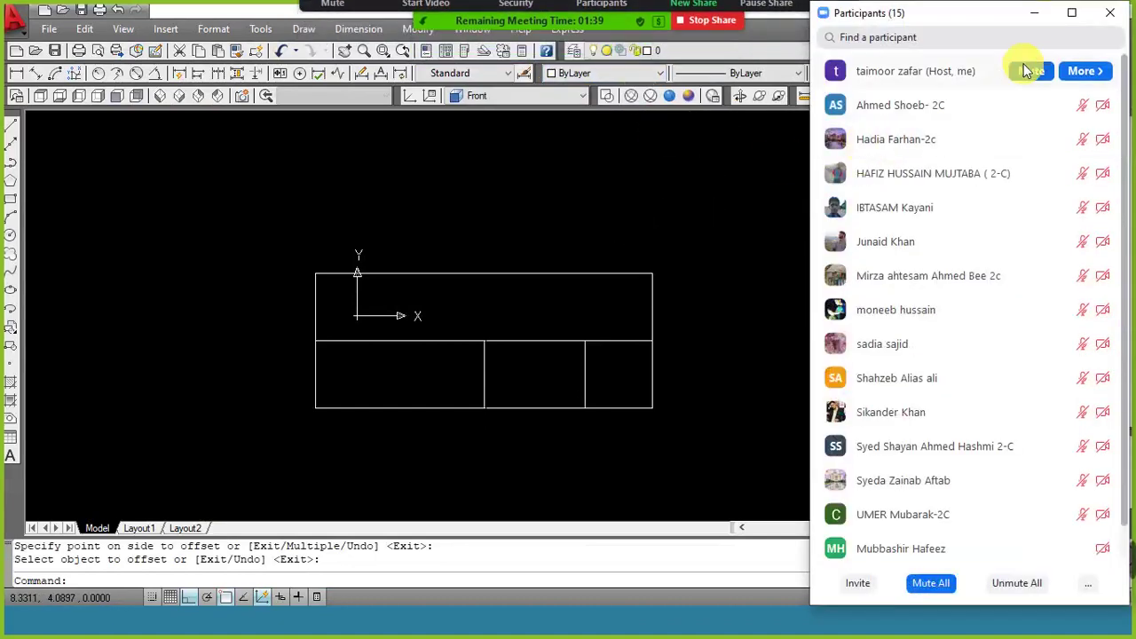
{"action": "left_click", "coordinate": [1034, 12]}
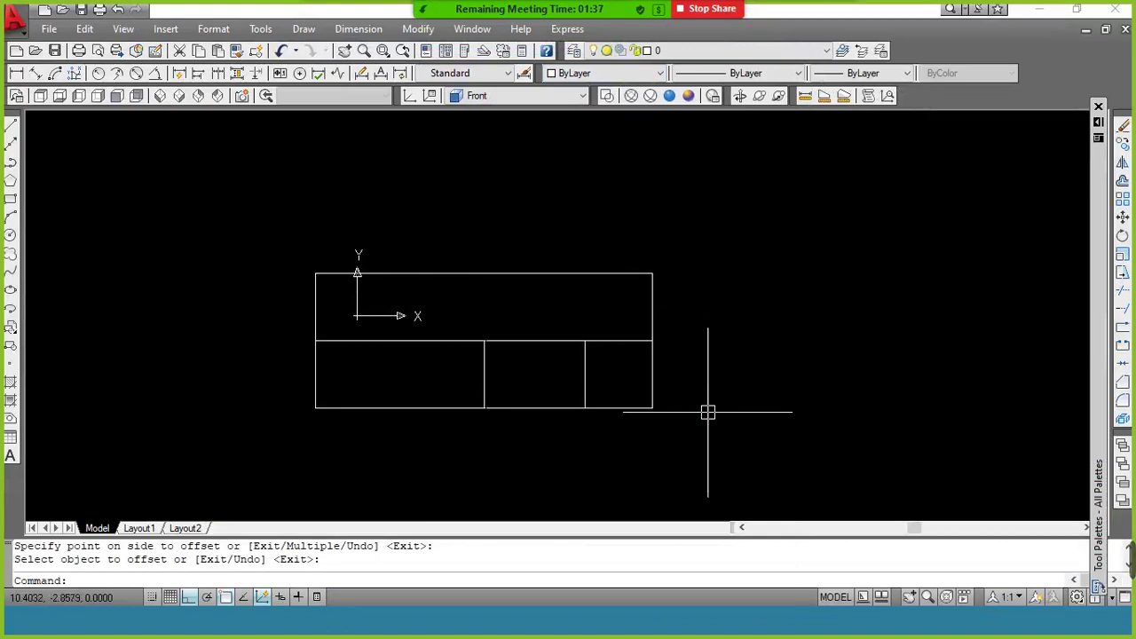
{"action": "left_click", "coordinate": [550, 581]}
Step: Measure the distance between the two corners on the middle line, reading 2 units
{"action": "type", "text": "di"}
{"action": "key", "text": "Return"}
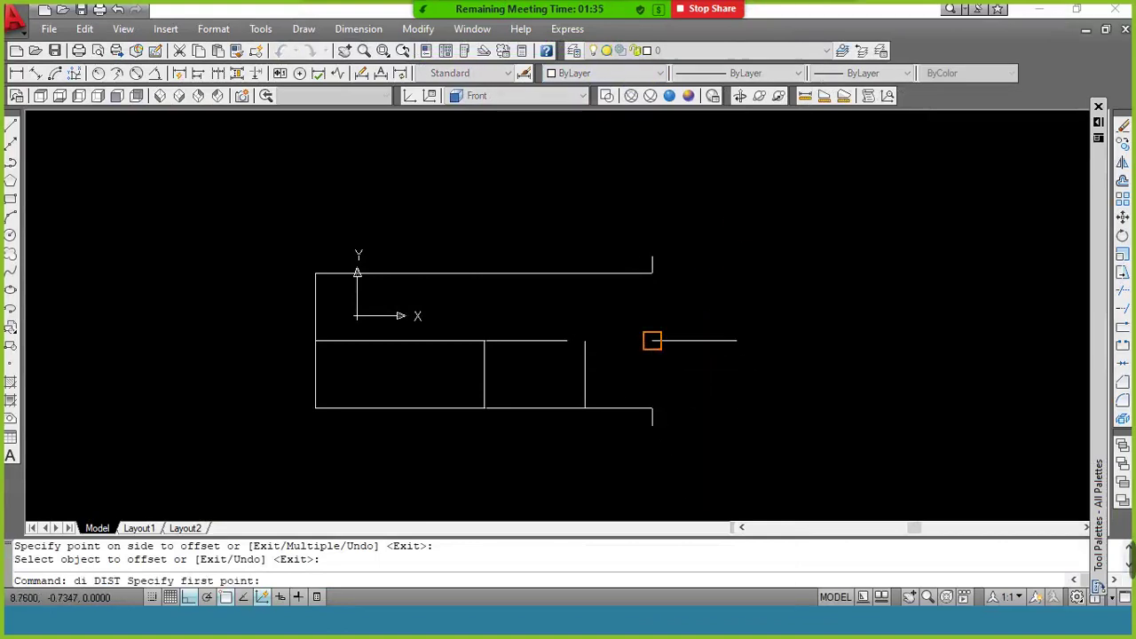
{"action": "left_click", "coordinate": [652, 340]}
{"action": "left_click", "coordinate": [584, 340]}
{"action": "type", "text": "o"}
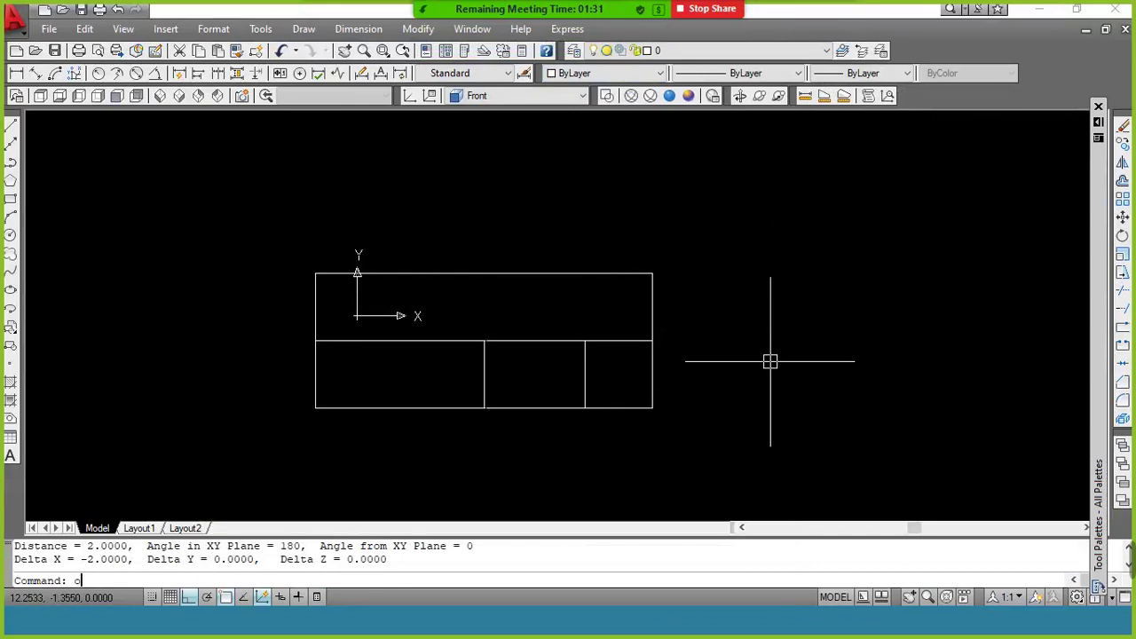
Step: Offset the vertical line 0.5 to the left and erase the original line
{"action": "key", "text": "Return"}
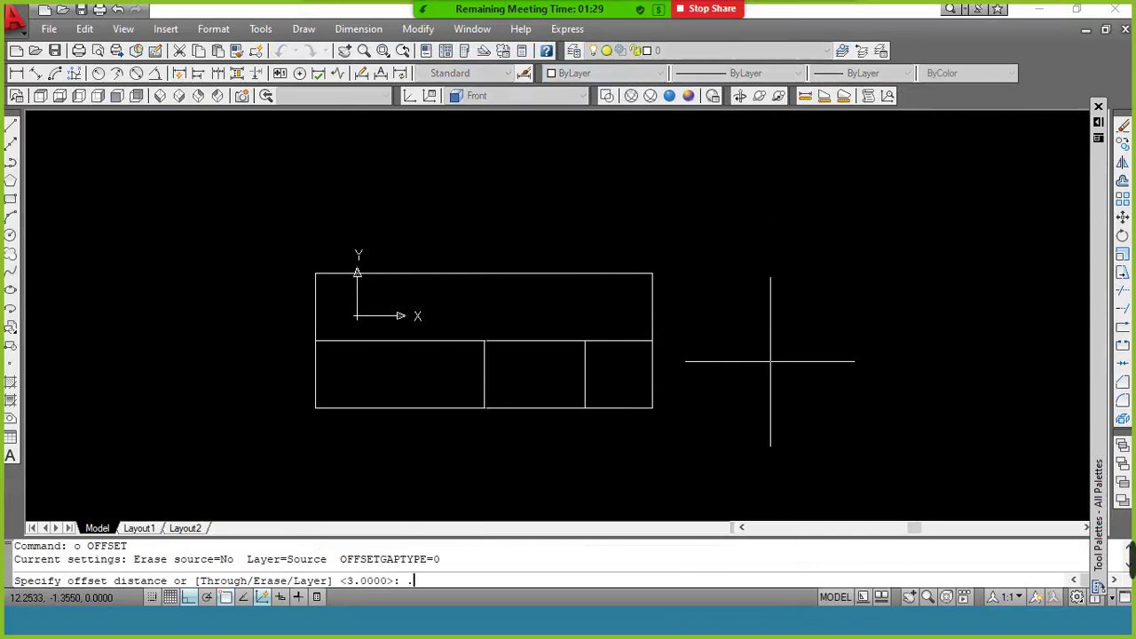
{"action": "key", "text": "Return"}
{"action": "left_click", "coordinate": [585, 381]}
{"action": "left_click", "coordinate": [559, 377]}
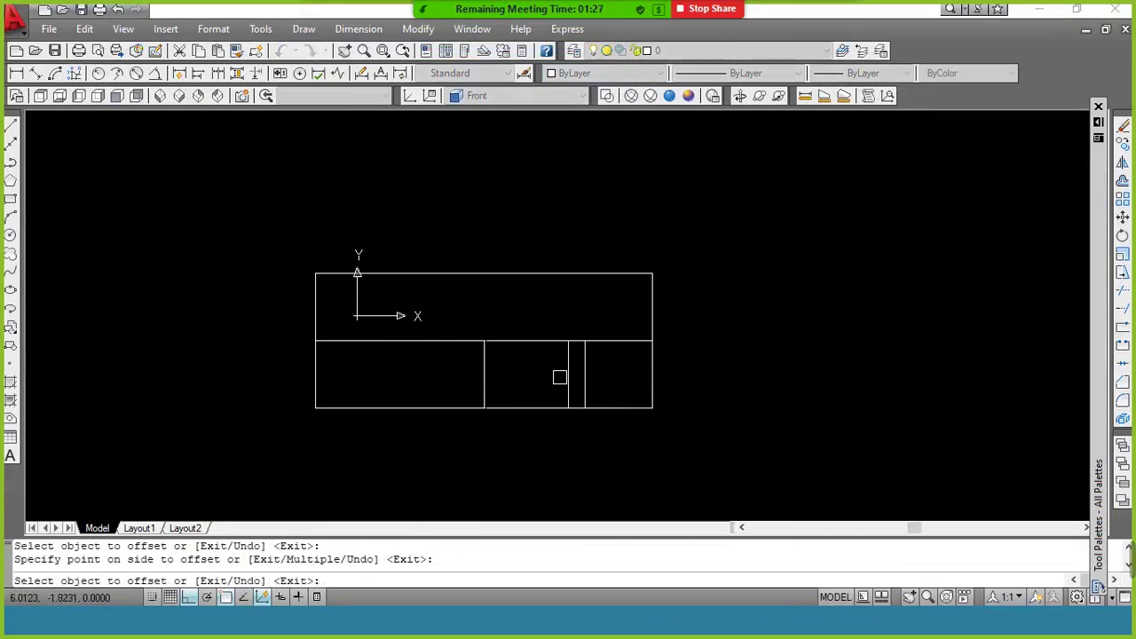
{"action": "key", "text": "Return"}
{"action": "left_click", "coordinate": [585, 377]}
{"action": "type", "text": "e"}
{"action": "key", "text": "Return"}
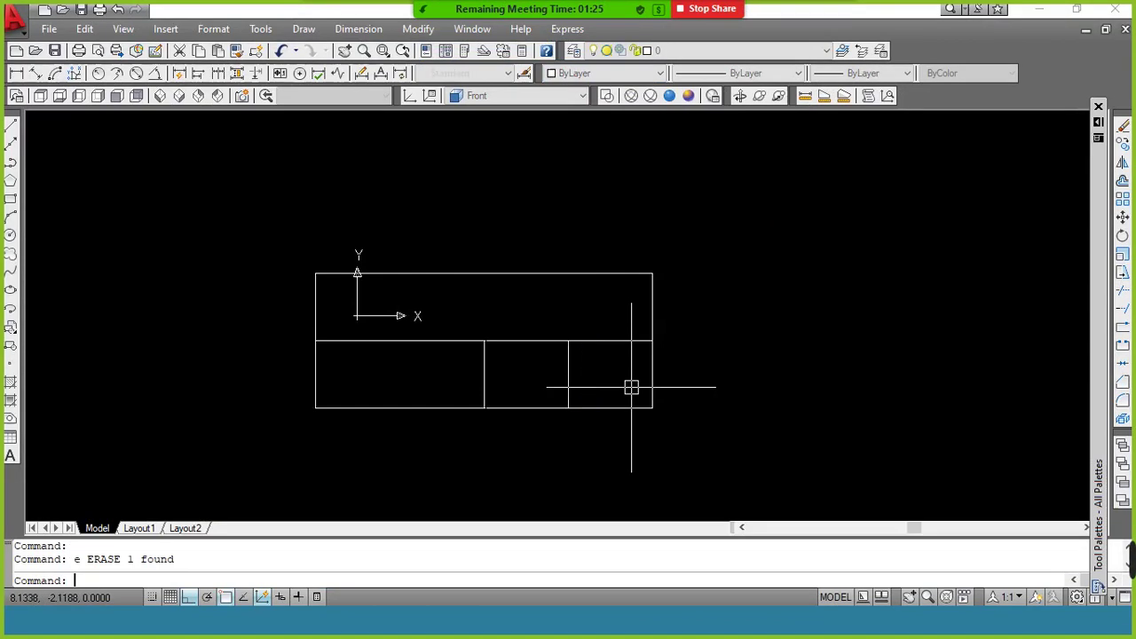
Step: Trim the excess middle-line segments to leave the notch, then view the assignment PDF
{"action": "type", "text": "tr"}
{"action": "key", "text": "Return"}
{"action": "key", "text": "Return"}
{"action": "left_click", "coordinate": [587, 341]}
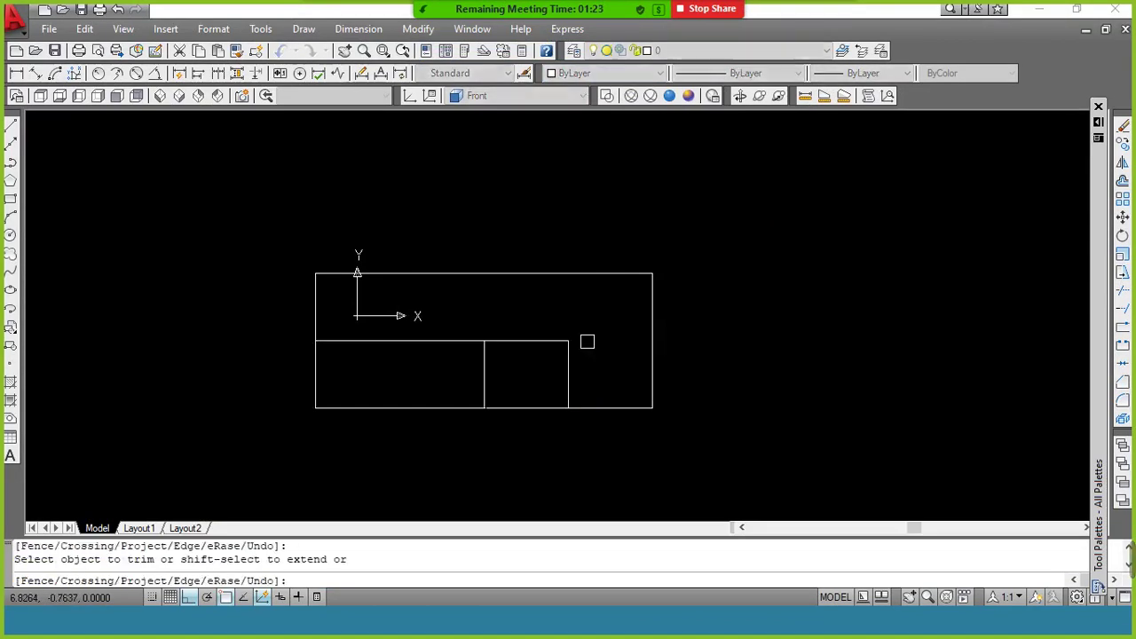
{"action": "key", "text": "Return"}
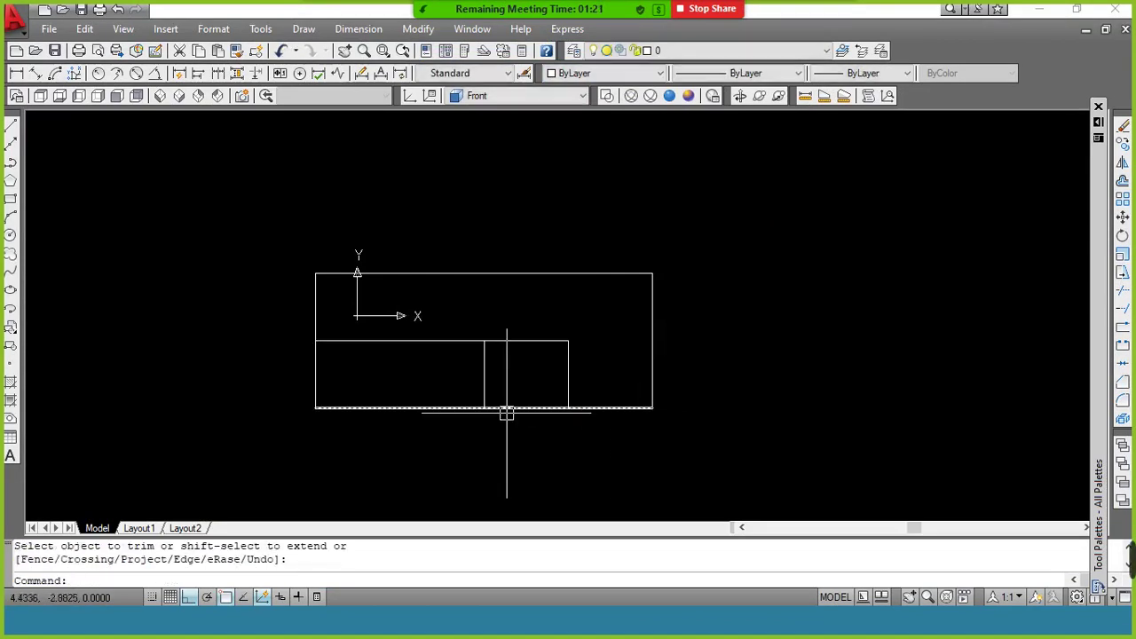
{"action": "key", "text": "Return"}
{"action": "key", "text": "Return"}
{"action": "left_click", "coordinate": [448, 341]}
{"action": "key", "text": "Return"}
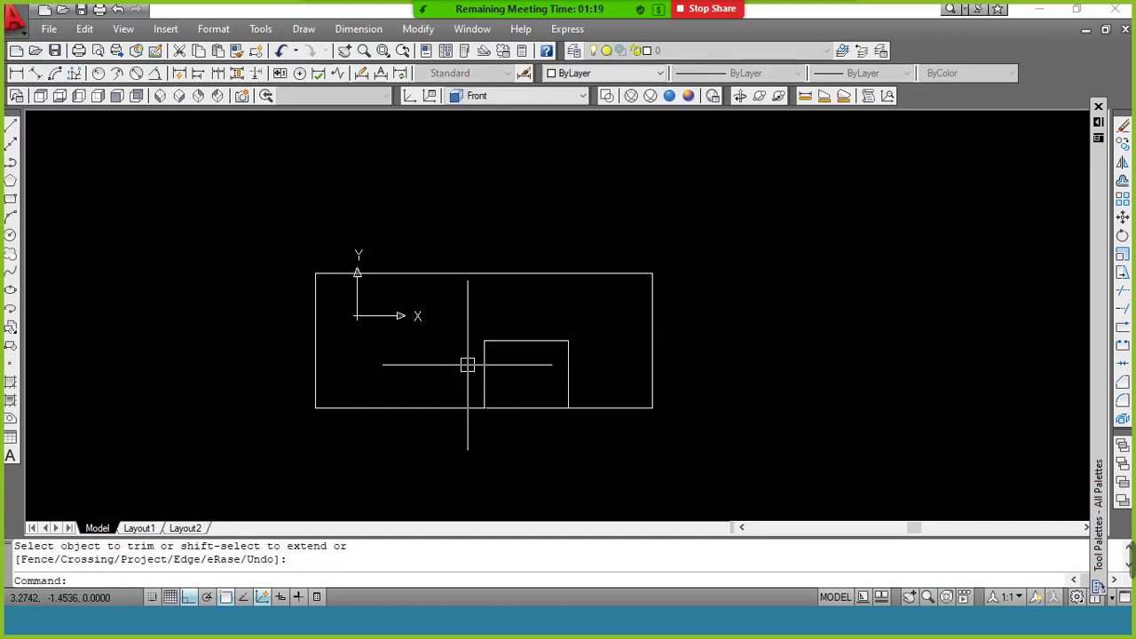
{"action": "mouse_move", "coordinate": [567, 377]}
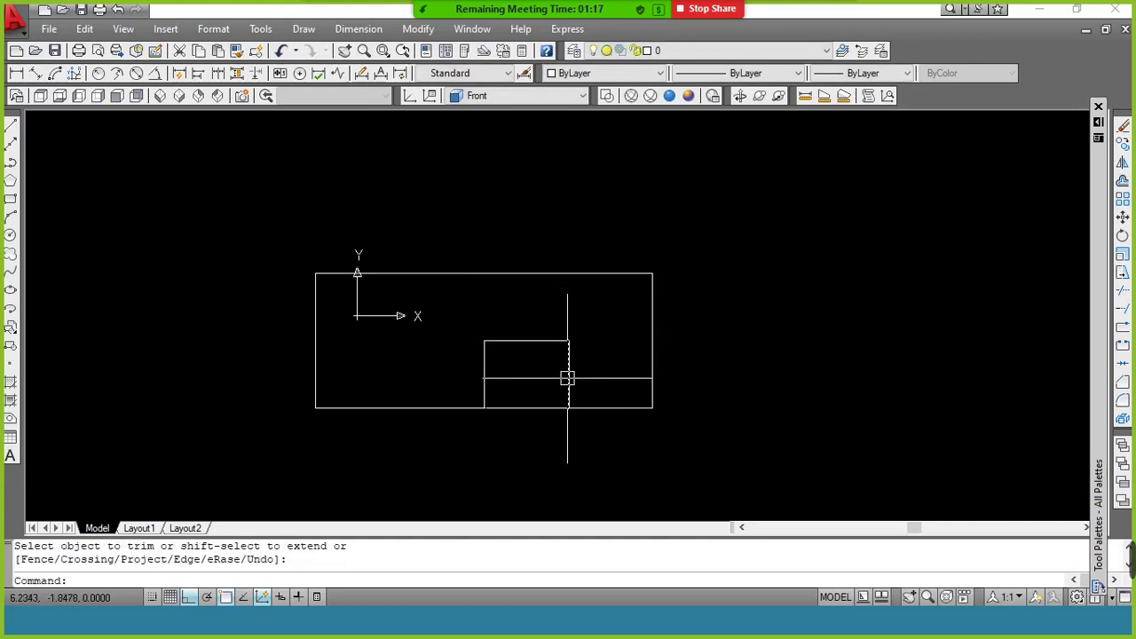
{"action": "key", "text": "alt+Tab"}
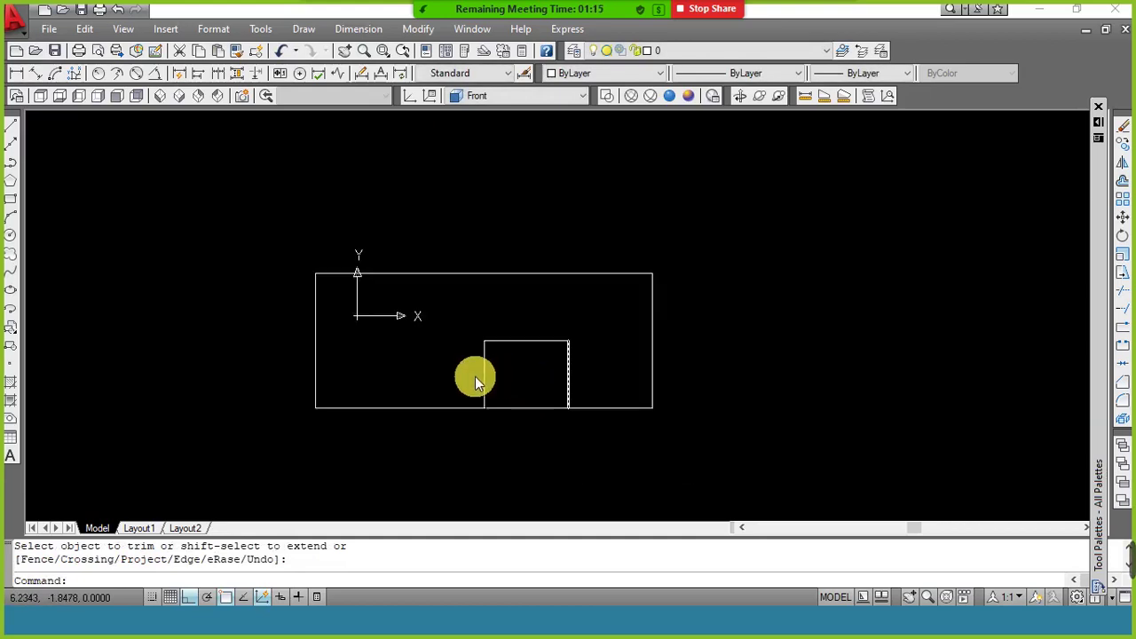
{"action": "key", "text": "alt+Tab"}
{"action": "left_click", "coordinate": [648, 289]}
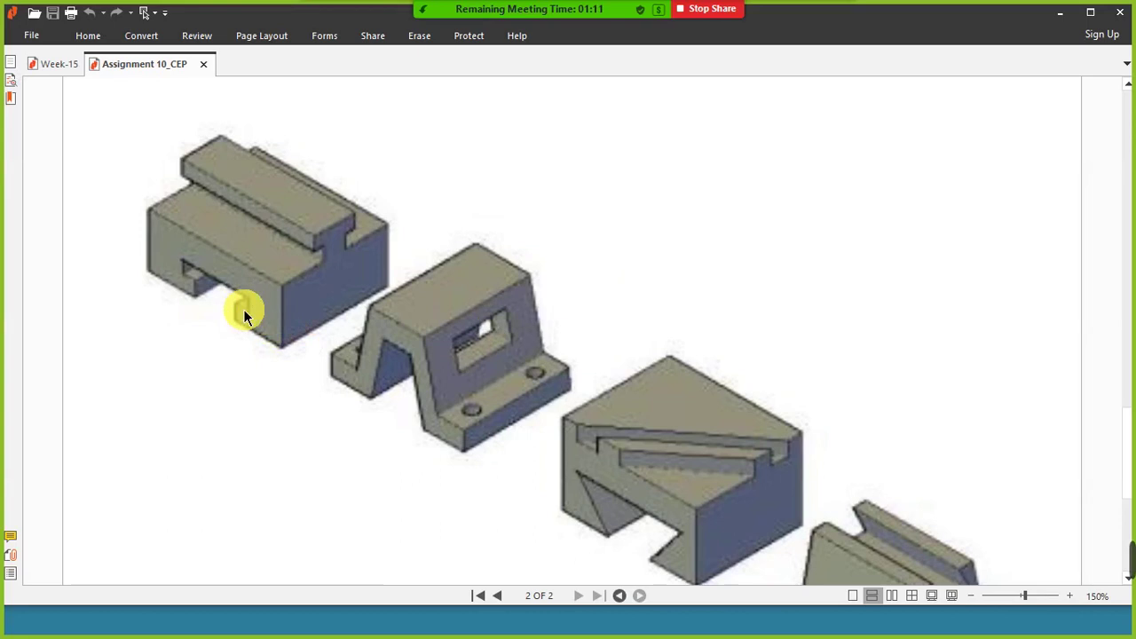
Step: Back in AutoCAD, trim the stray part of the notch's top edge
{"action": "key", "text": "alt+Tab"}
{"action": "left_click", "coordinate": [633, 261]}
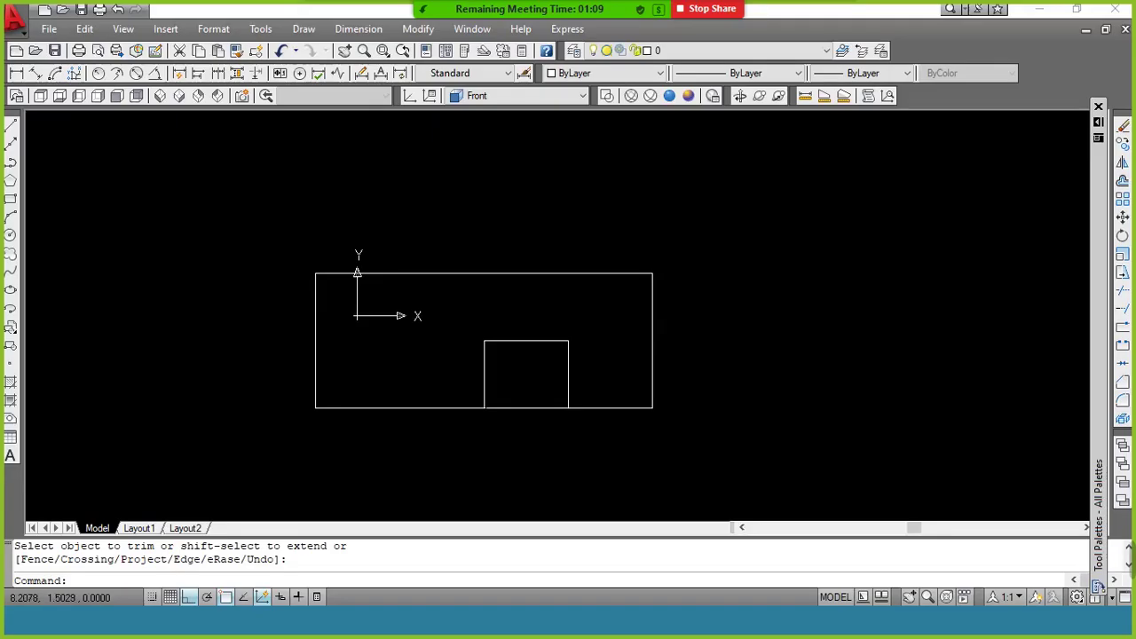
{"action": "left_click", "coordinate": [581, 340]}
{"action": "key", "text": "Escape"}
Step: Offset the notch's top line 1.5 and 0.7 downward
{"action": "type", "text": "o"}
{"action": "key", "text": "Return"}
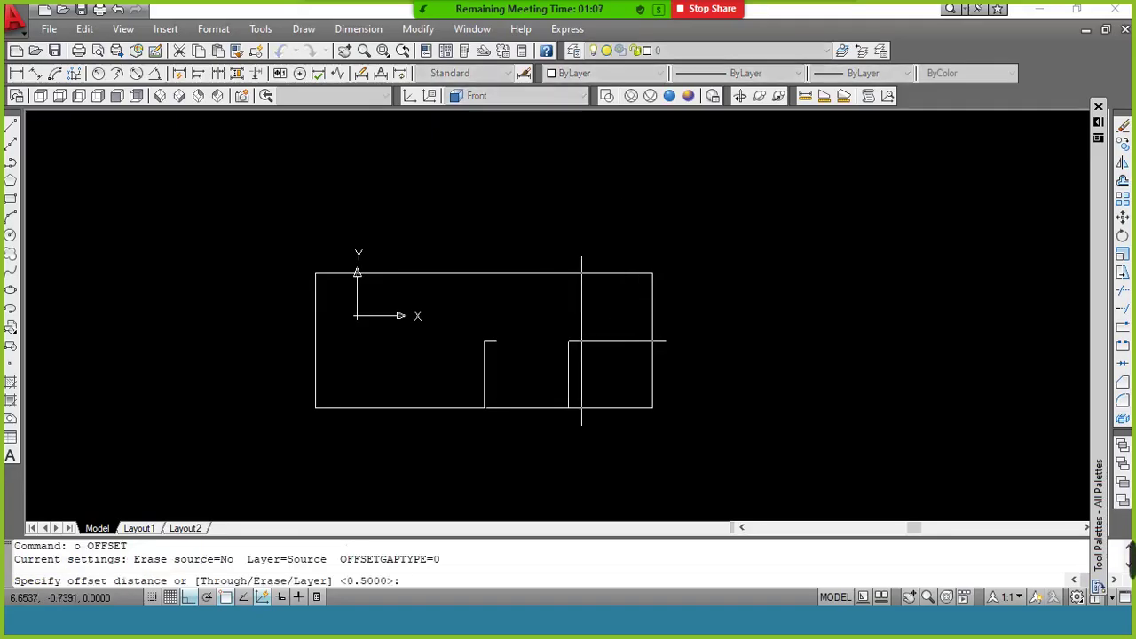
{"action": "type", "text": "5"}
{"action": "key", "text": "Return"}
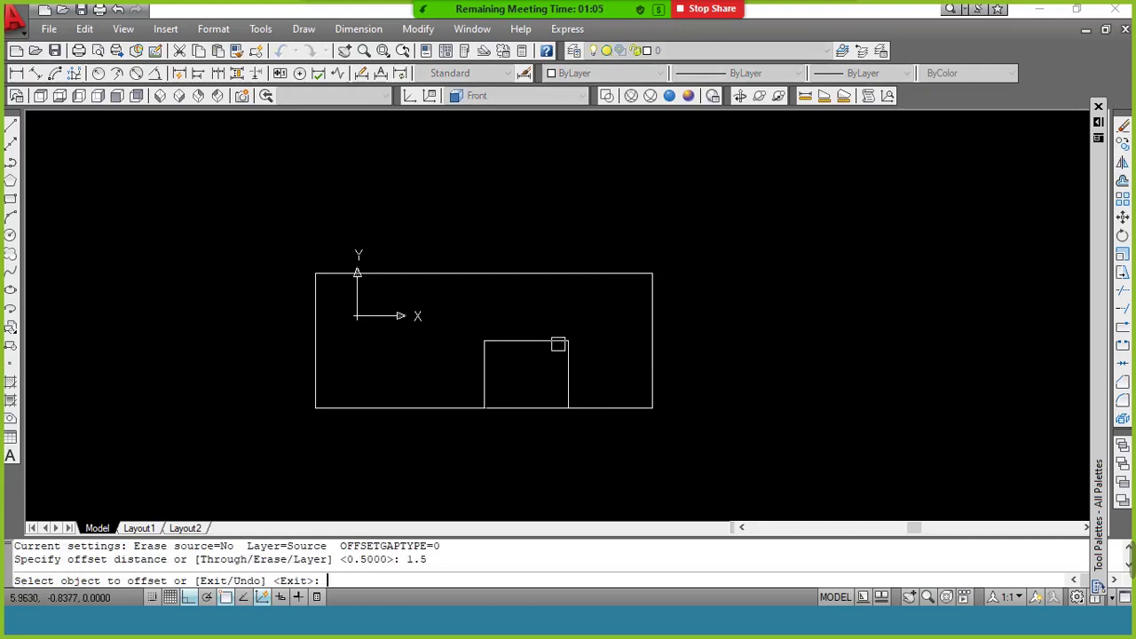
{"action": "left_click", "coordinate": [558, 340]}
{"action": "left_click", "coordinate": [551, 361]}
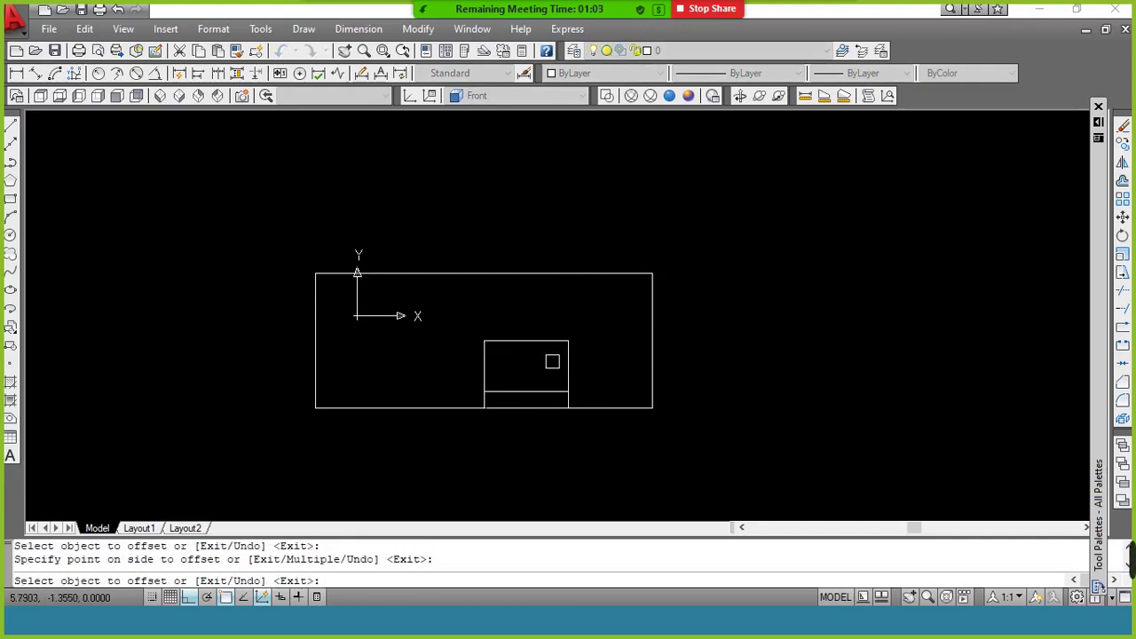
{"action": "key", "text": "Return"}
{"action": "key", "text": "Return"}
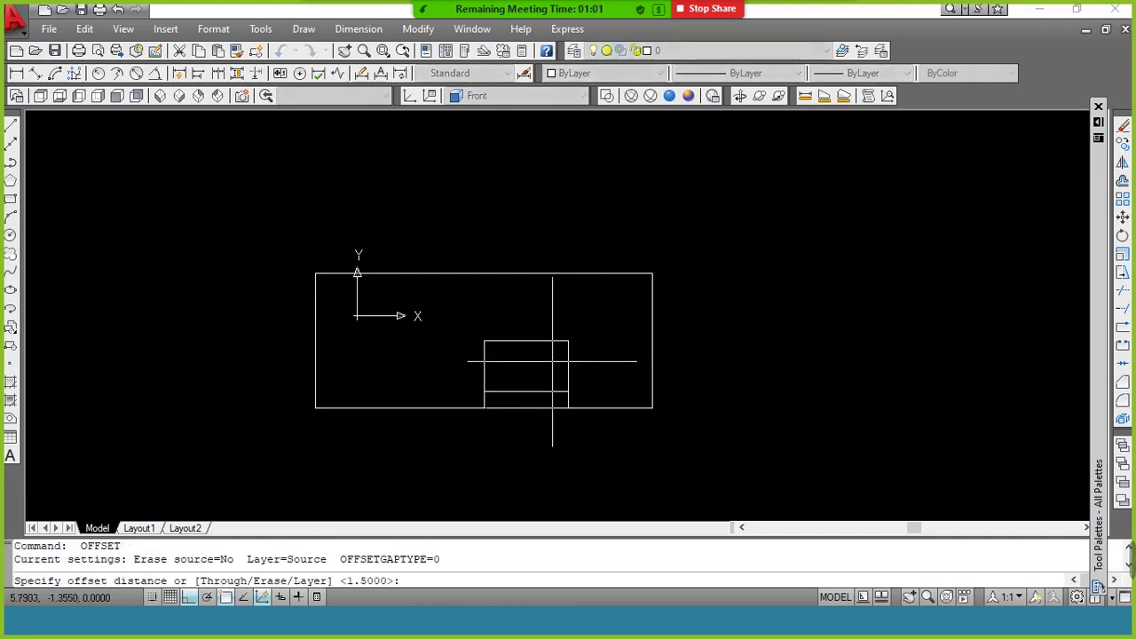
{"action": "type", "text": ".7"}
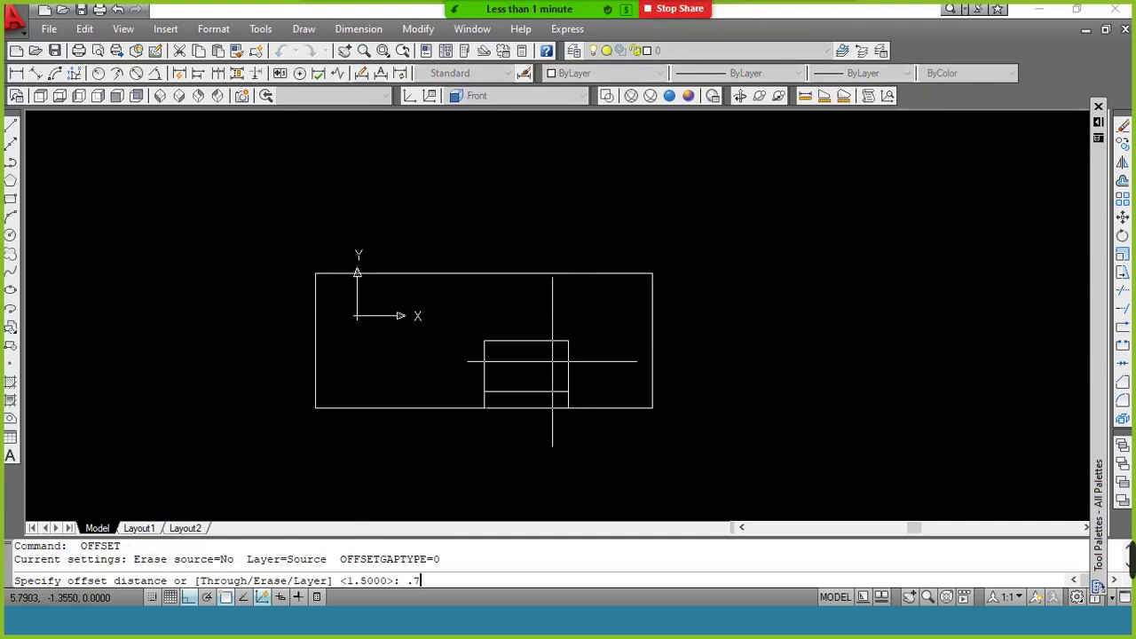
{"action": "key", "text": "Return"}
{"action": "left_click", "coordinate": [545, 340]}
{"action": "left_click", "coordinate": [549, 354]}
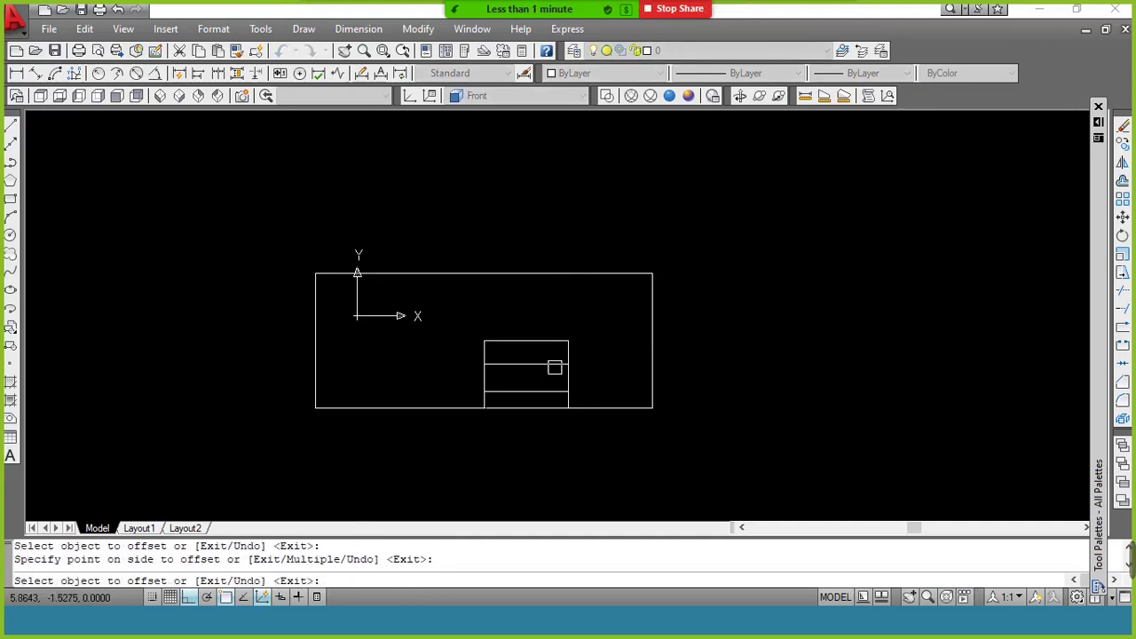
{"action": "key", "text": "Return"}
{"action": "type", "text": "o"}
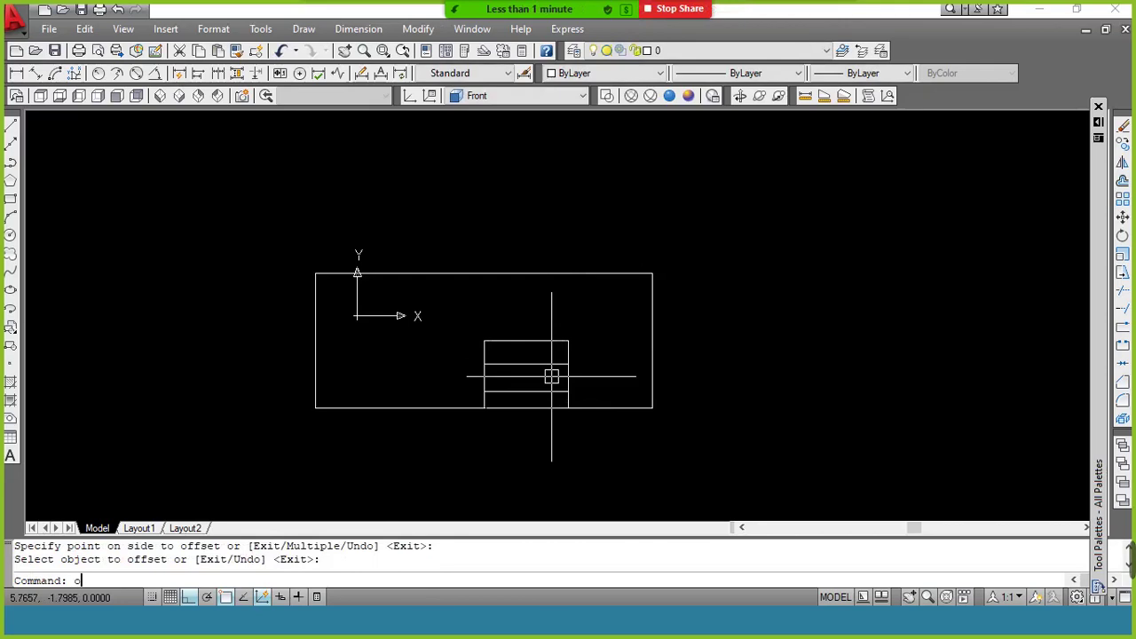
Step: Offset the 0.7 line another 0.2 lower, then erase the lowest line and the 0.7 line
{"action": "key", "text": "Return"}
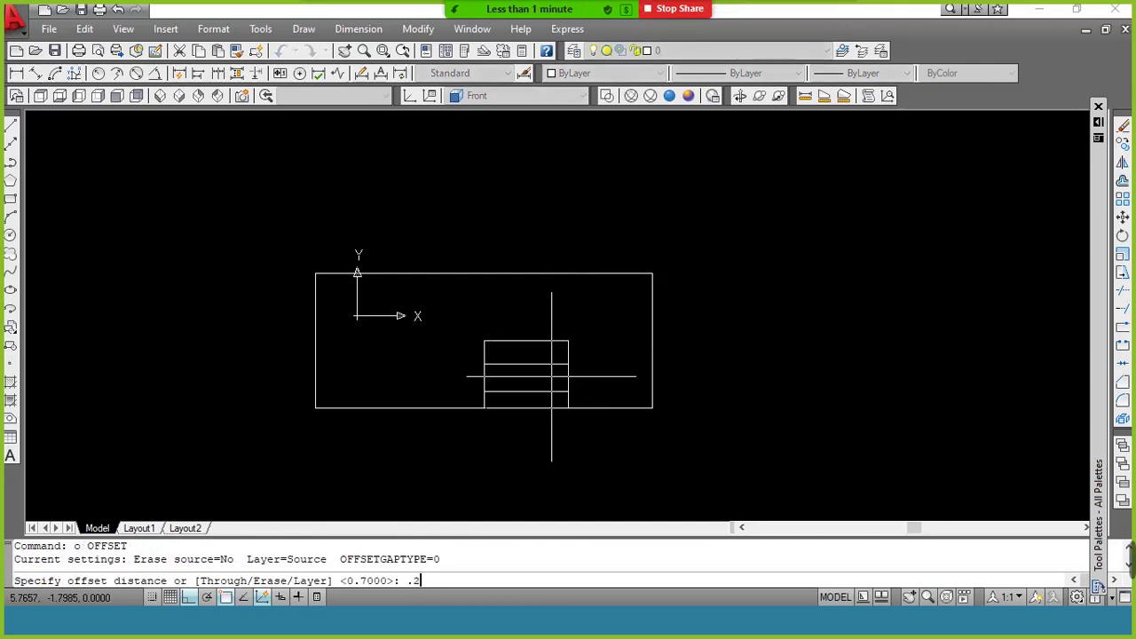
{"action": "key", "text": "Return"}
{"action": "left_click", "coordinate": [545, 363]}
{"action": "left_click", "coordinate": [551, 381]}
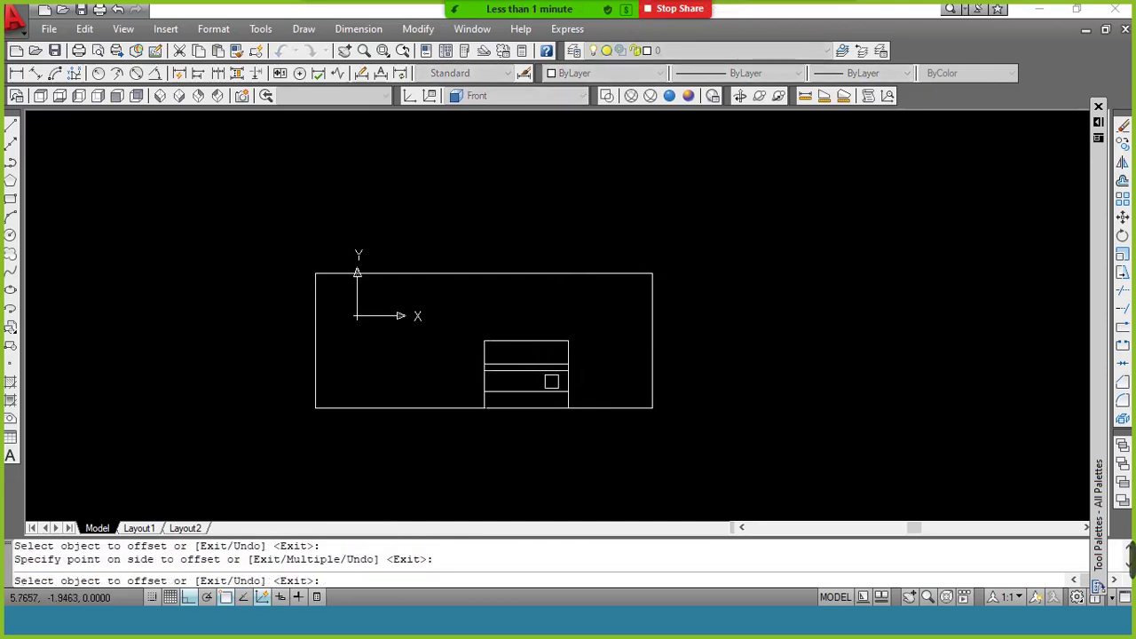
{"action": "key", "text": "Return"}
{"action": "left_click", "coordinate": [551, 392]}
{"action": "type", "text": "e"}
{"action": "key", "text": "Return"}
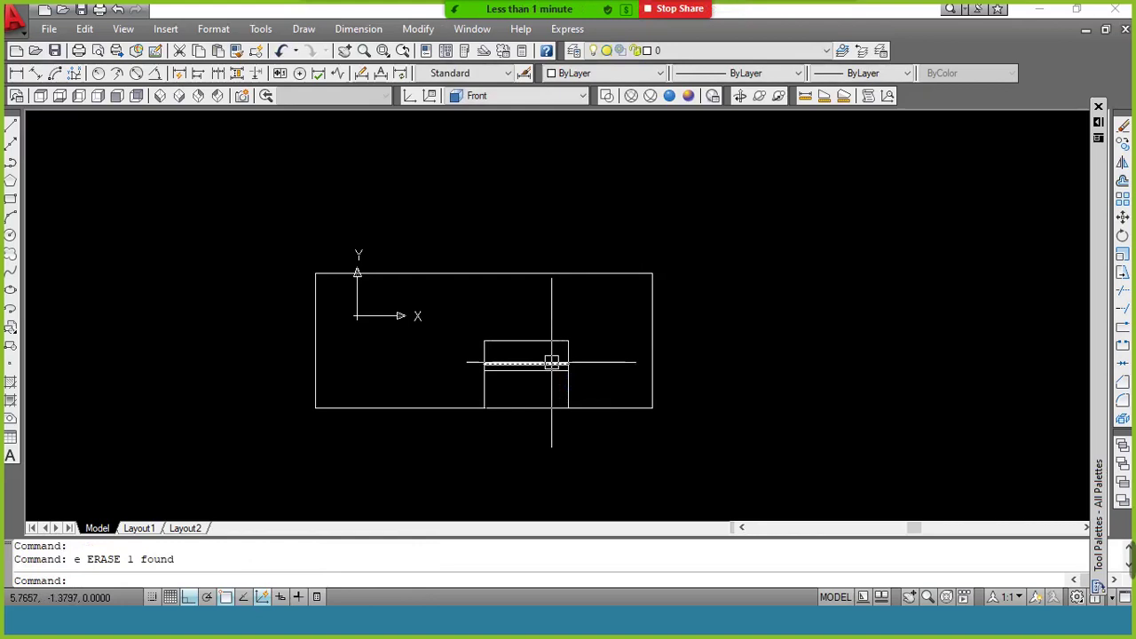
{"action": "left_click", "coordinate": [551, 362]}
{"action": "key", "text": "Delete"}
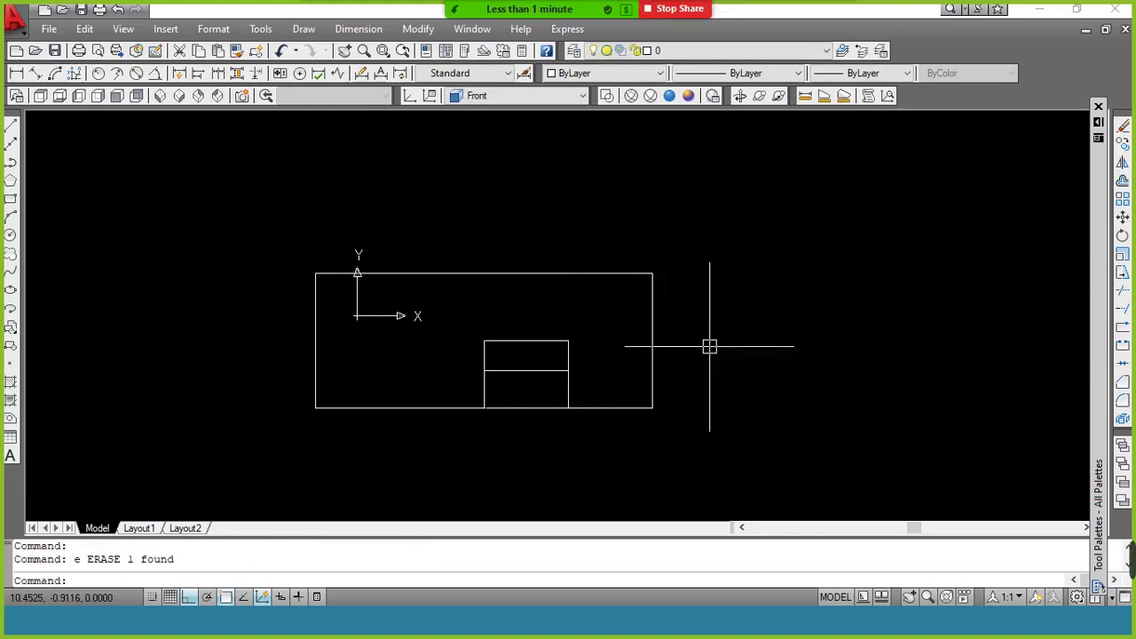
Step: Offset the notch's right edge inward by a distance picked from two points
{"action": "type", "text": "tr"}
{"action": "key", "text": "Return"}
{"action": "key", "text": "Return"}
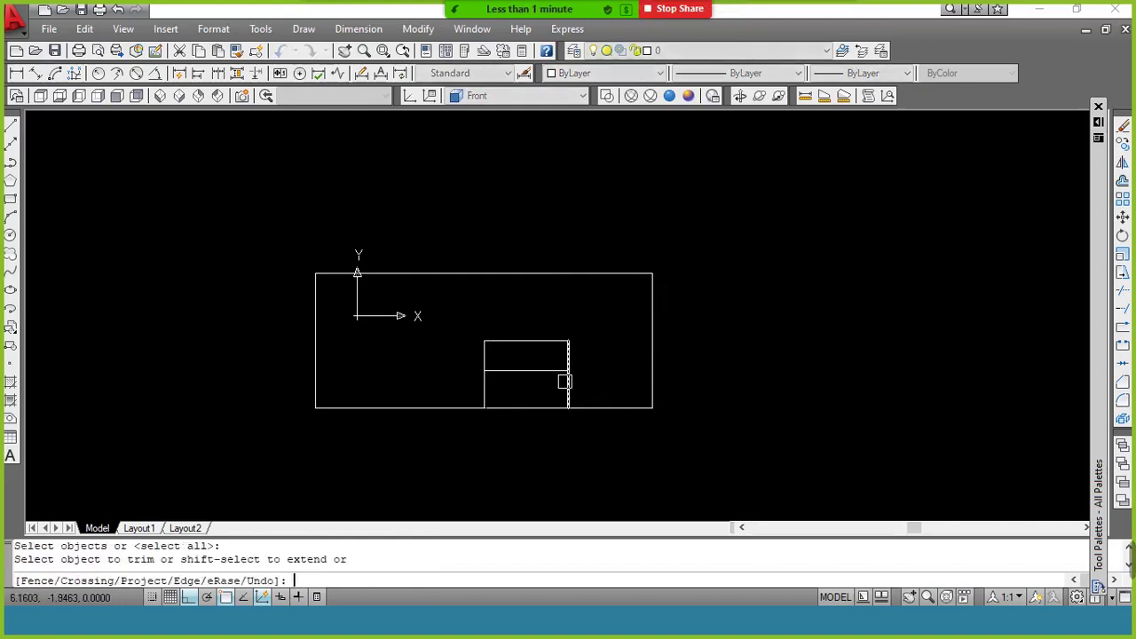
{"action": "key", "text": "Return"}
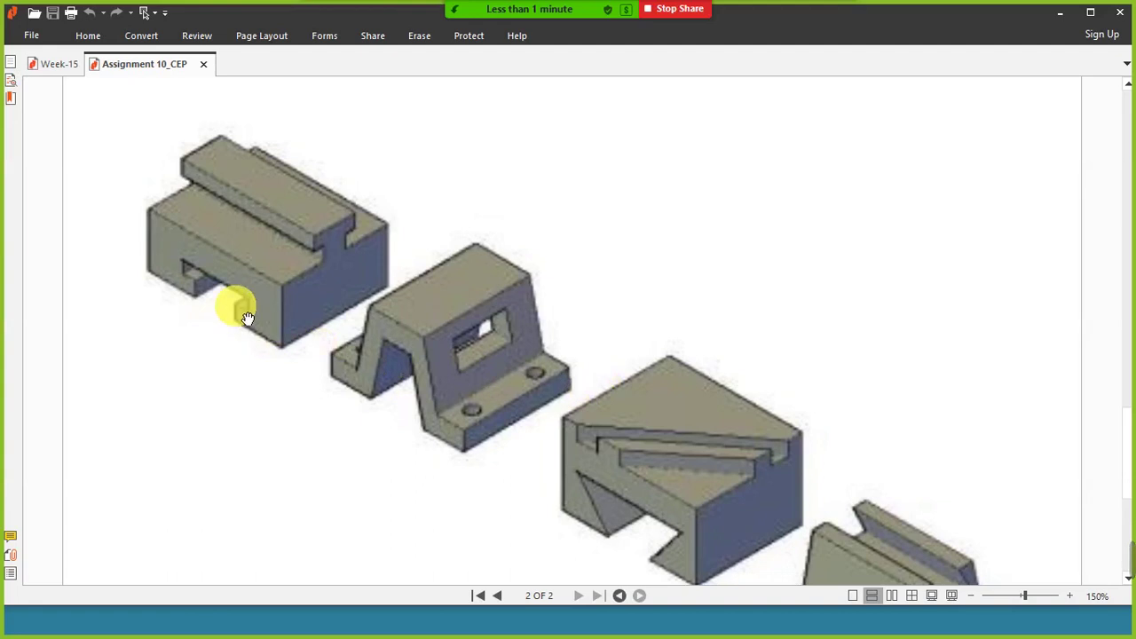
{"action": "key", "text": "alt+Tab"}
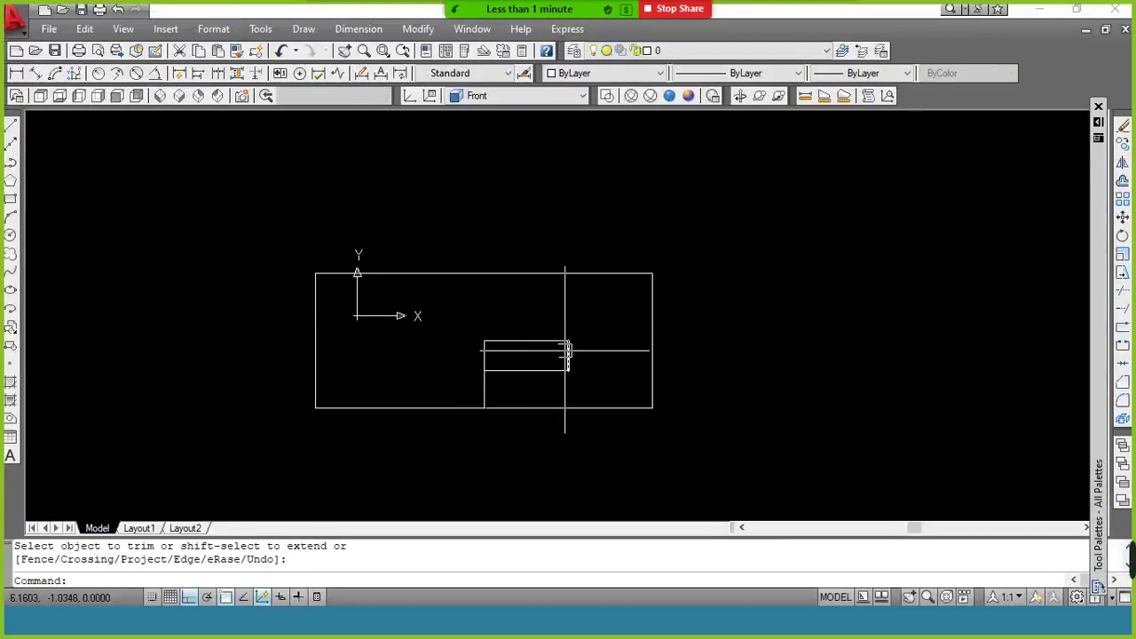
{"action": "right_click", "coordinate": [566, 354]}
{"action": "type", "text": "o"}
{"action": "key", "text": "Return"}
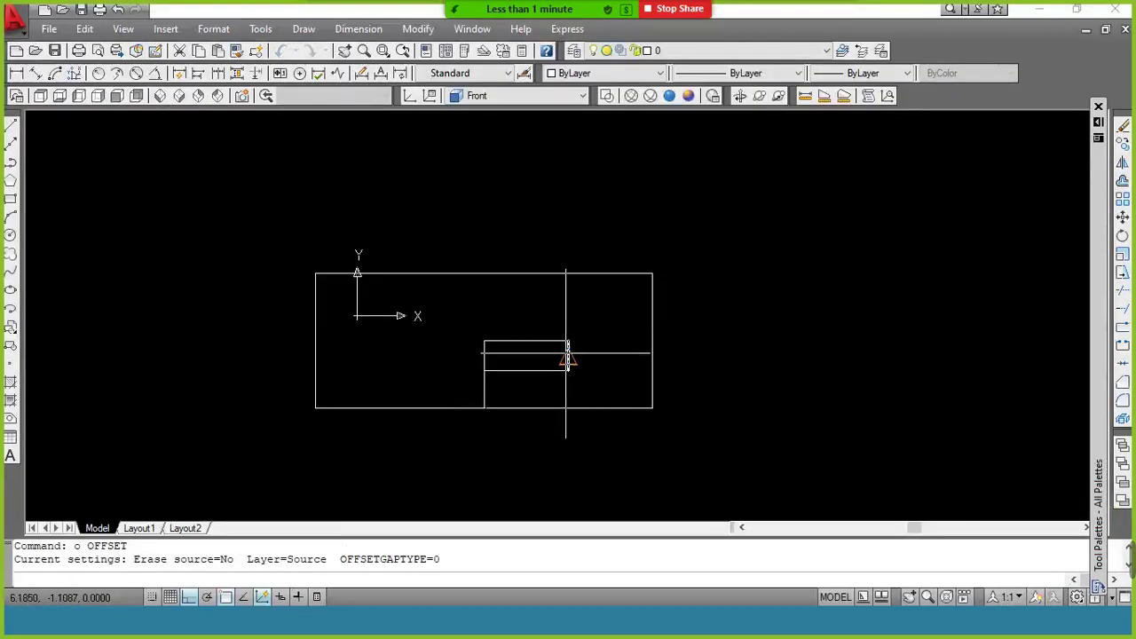
{"action": "left_click", "coordinate": [568, 340]}
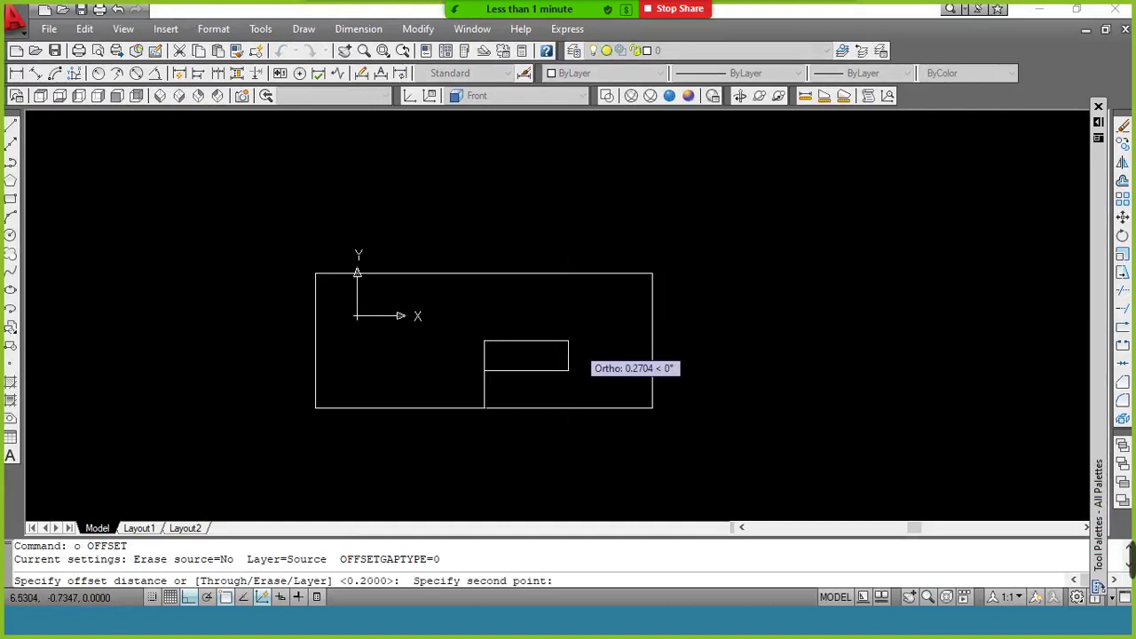
{"action": "left_click", "coordinate": [568, 370]}
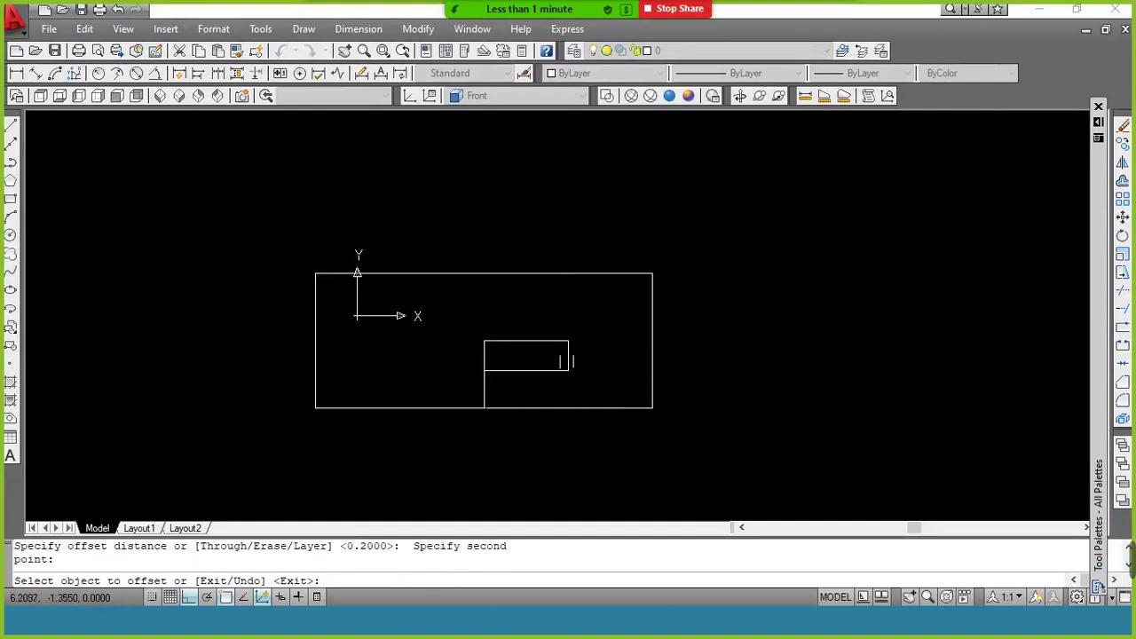
{"action": "left_click", "coordinate": [567, 358]}
{"action": "left_click", "coordinate": [520, 351]}
{"action": "key", "text": "Return"}
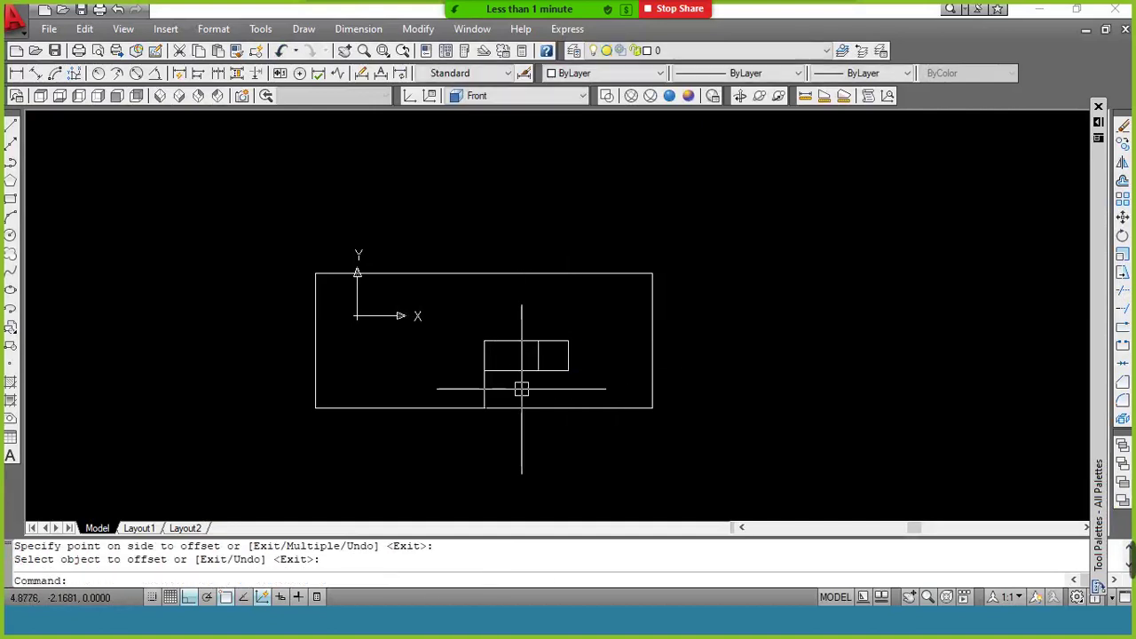
{"action": "type", "text": "tr"}
Step: Trim the unwanted segment inside the notch and erase the short leftover vertical line
{"action": "key", "text": "Return"}
{"action": "key", "text": "Return"}
{"action": "left_click", "coordinate": [524, 374]}
{"action": "key", "text": "Return"}
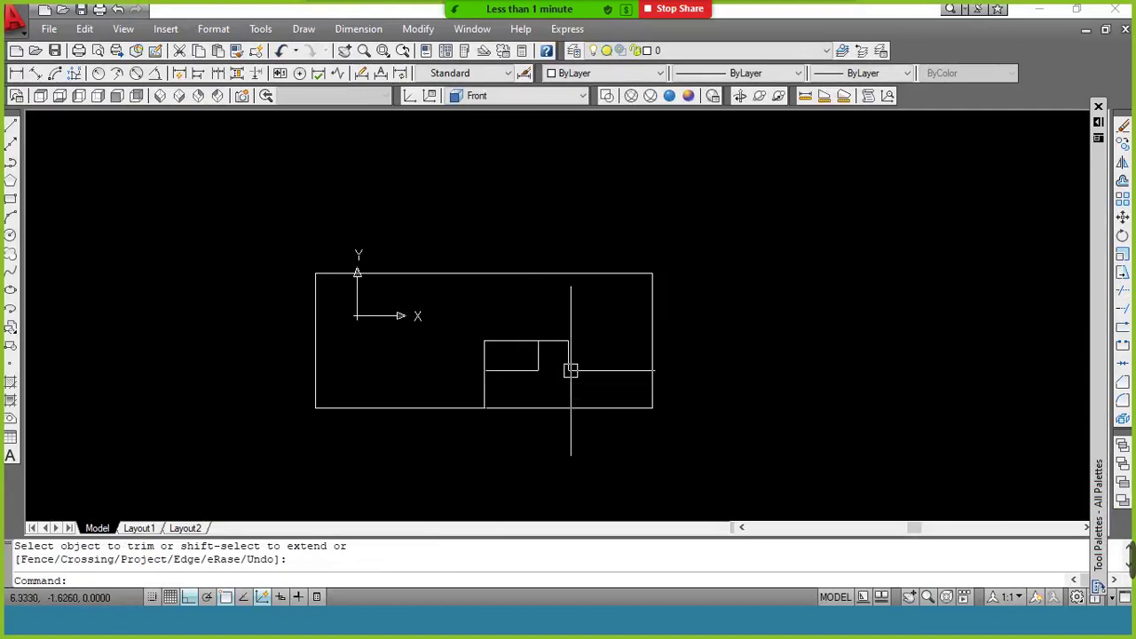
{"action": "left_click", "coordinate": [538, 355]}
{"action": "type", "text": "e"}
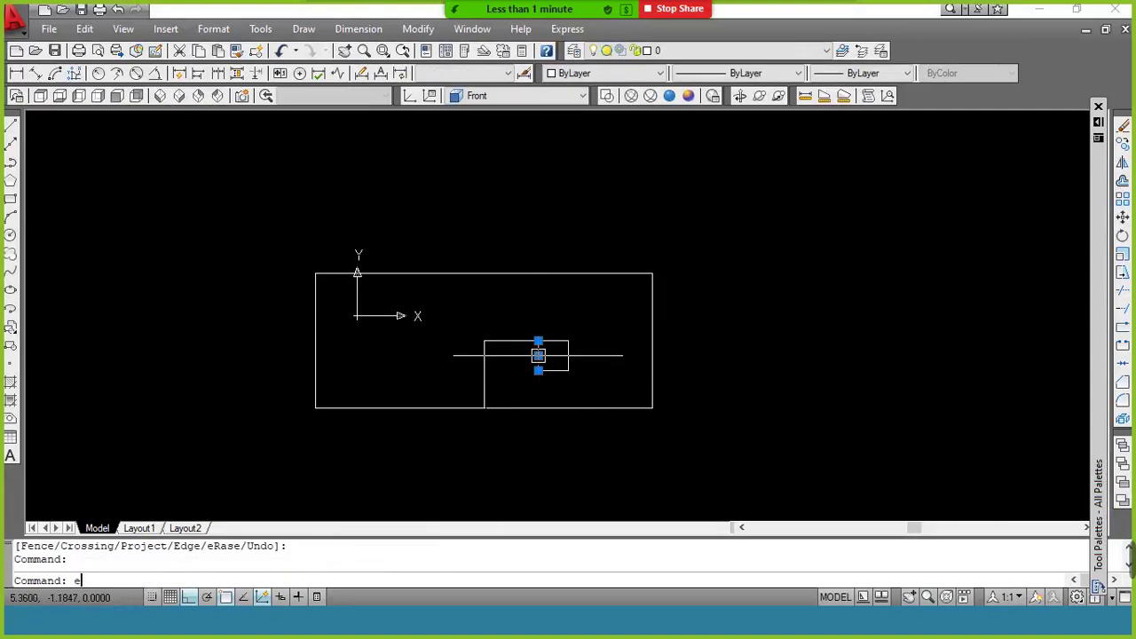
{"action": "key", "text": "Return"}
{"action": "type", "text": "l"}
{"action": "key", "text": "Return"}
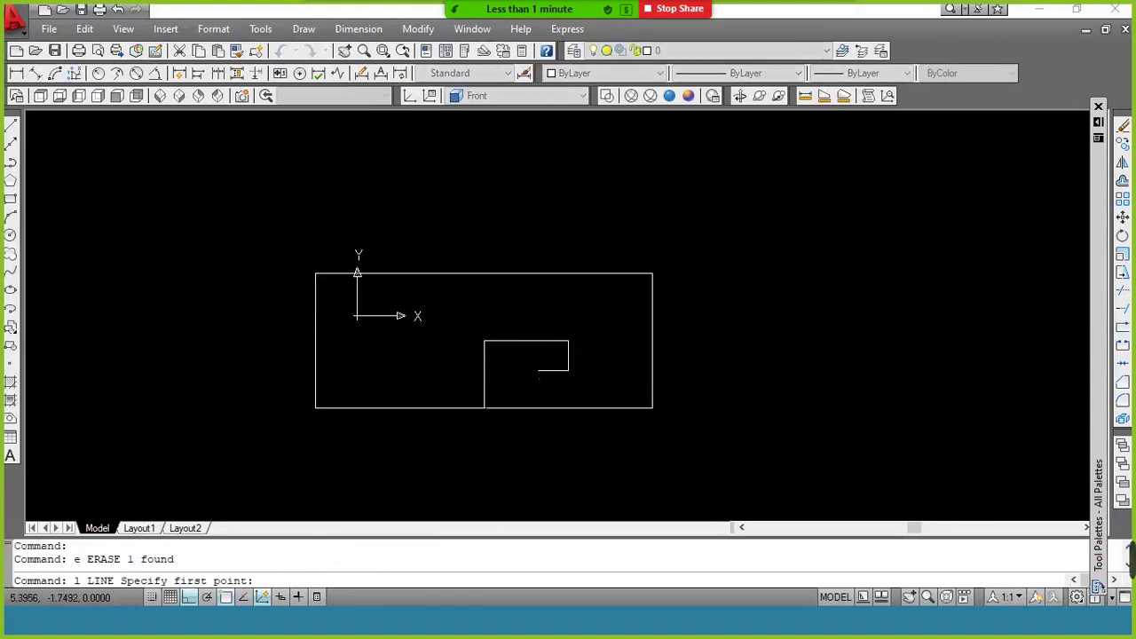
Step: Draw a vertical line from the step's inner corner down to the bottom edge
{"action": "left_click", "coordinate": [537, 372]}
{"action": "left_click", "coordinate": [538, 408]}
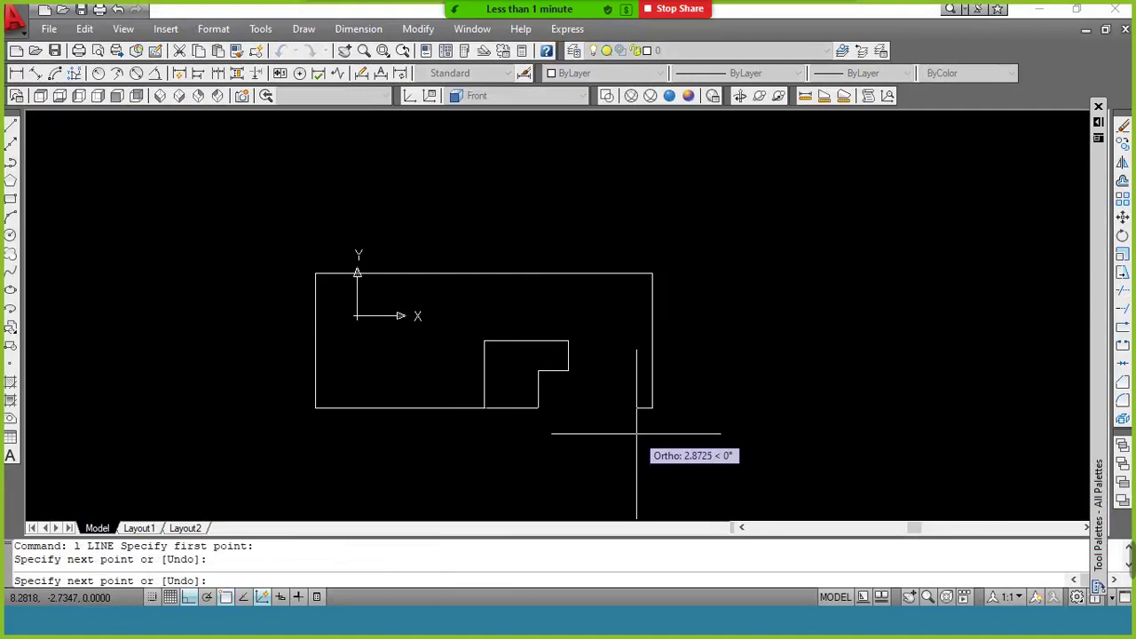
{"action": "key", "text": "Return"}
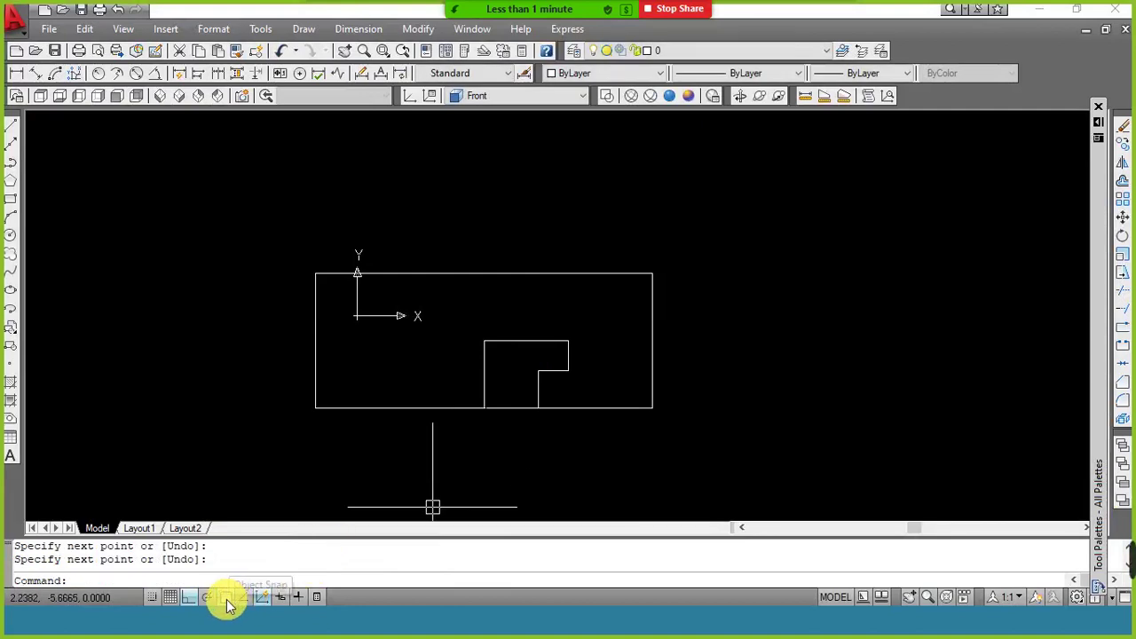
{"action": "right_click", "coordinate": [228, 597]}
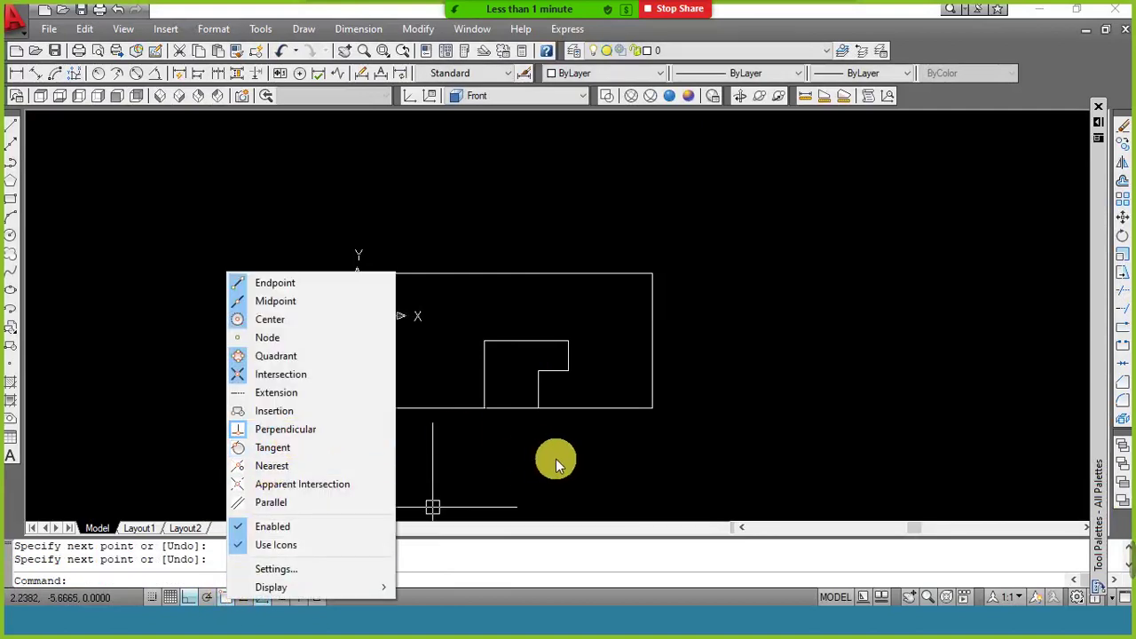
Step: Mirror the four step lines about the slot's vertical centre line, keeping the originals
{"action": "left_click_drag", "start_coordinate": [553, 459], "coordinate": [538, 458]}
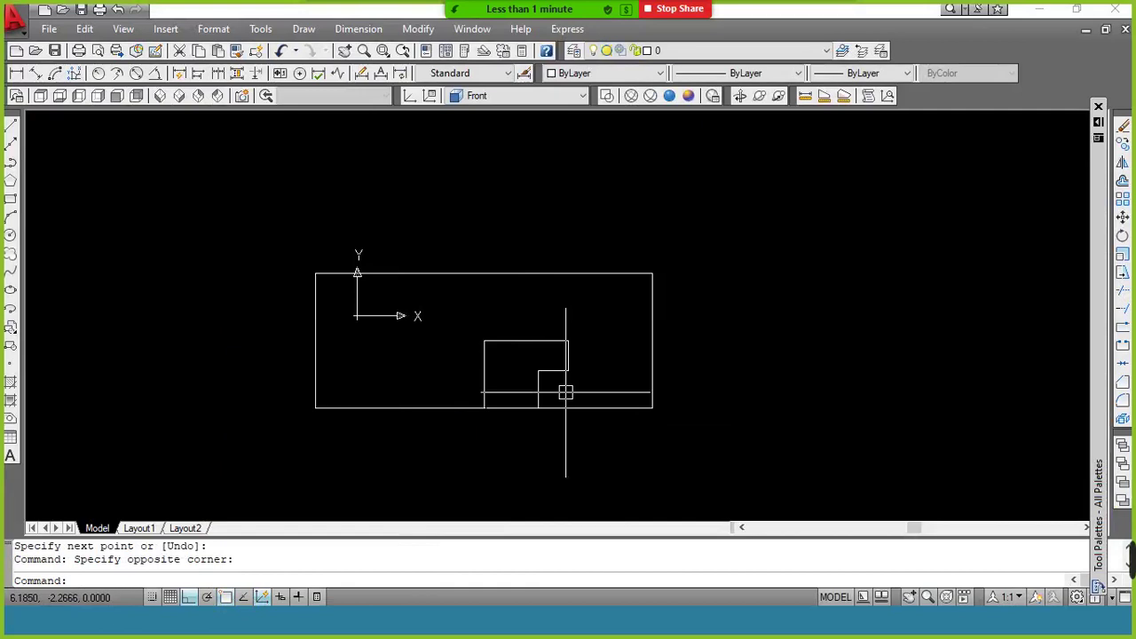
{"action": "type", "text": "mi"}
{"action": "key", "text": "Return"}
{"action": "left_click", "coordinate": [596, 317]}
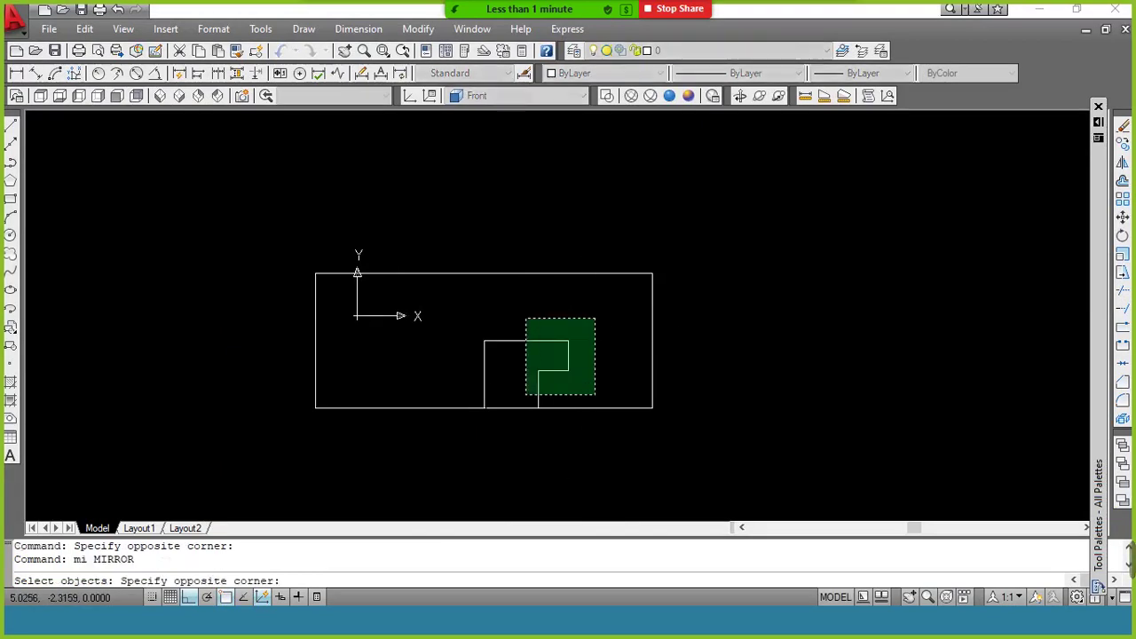
{"action": "left_click", "coordinate": [518, 401]}
{"action": "key", "text": "Return"}
{"action": "left_click", "coordinate": [484, 408]}
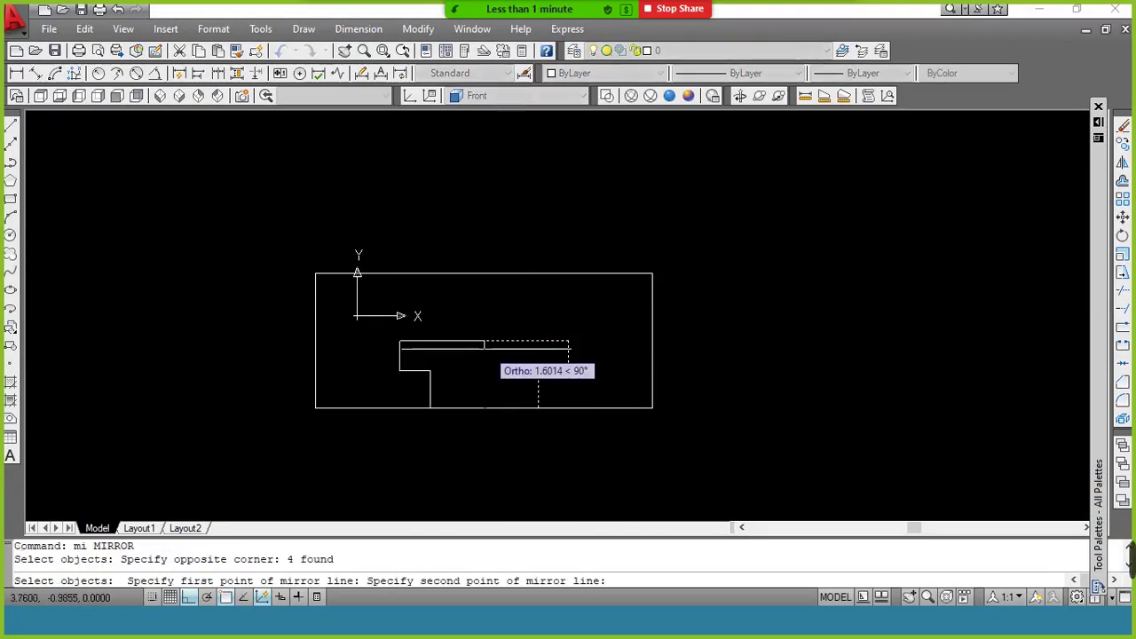
{"action": "left_click", "coordinate": [484, 341]}
{"action": "key", "text": "Return"}
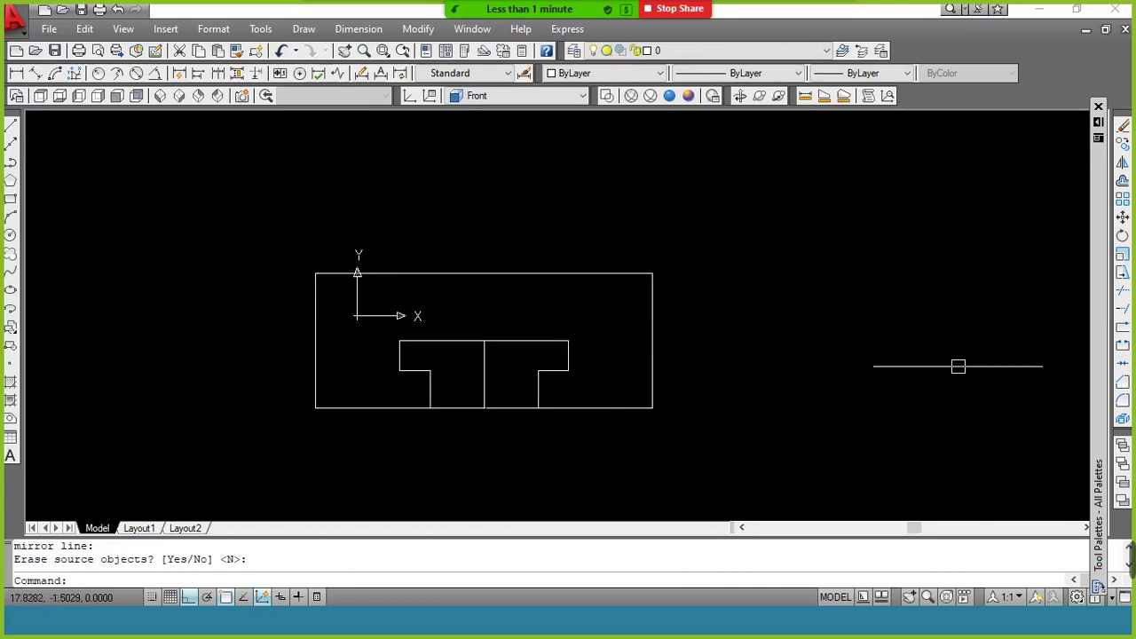
{"action": "mouse_move", "coordinate": [892, 560]}
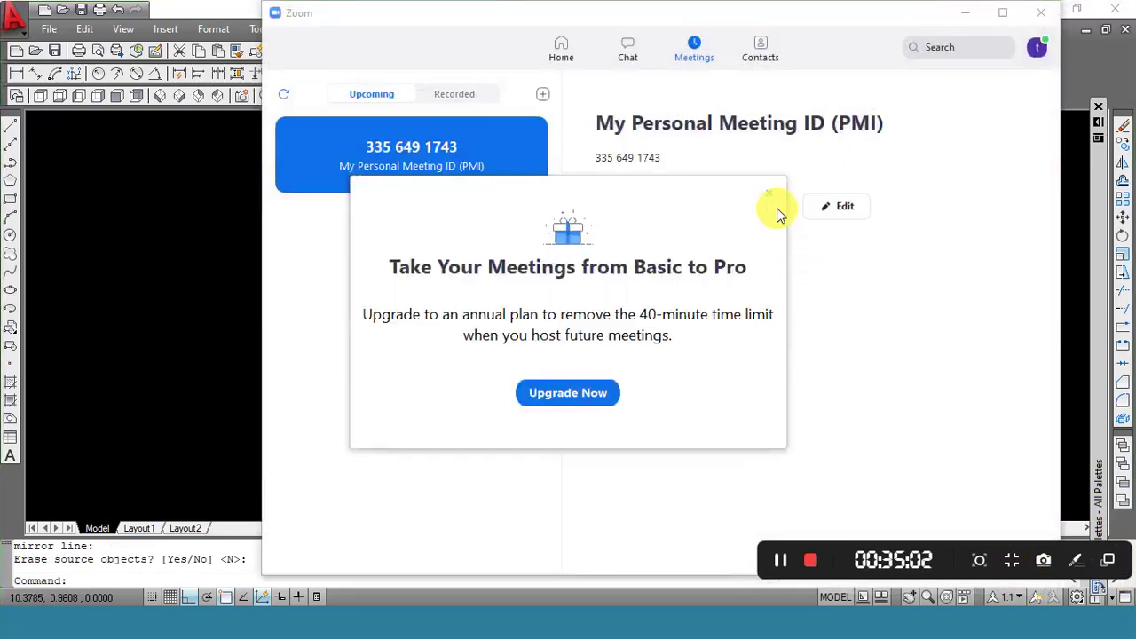
Step: Dismiss the upgrade offer, start the meeting with computer audio, and share the whole screen
{"action": "left_click", "coordinate": [768, 193]}
{"action": "left_click", "coordinate": [636, 213]}
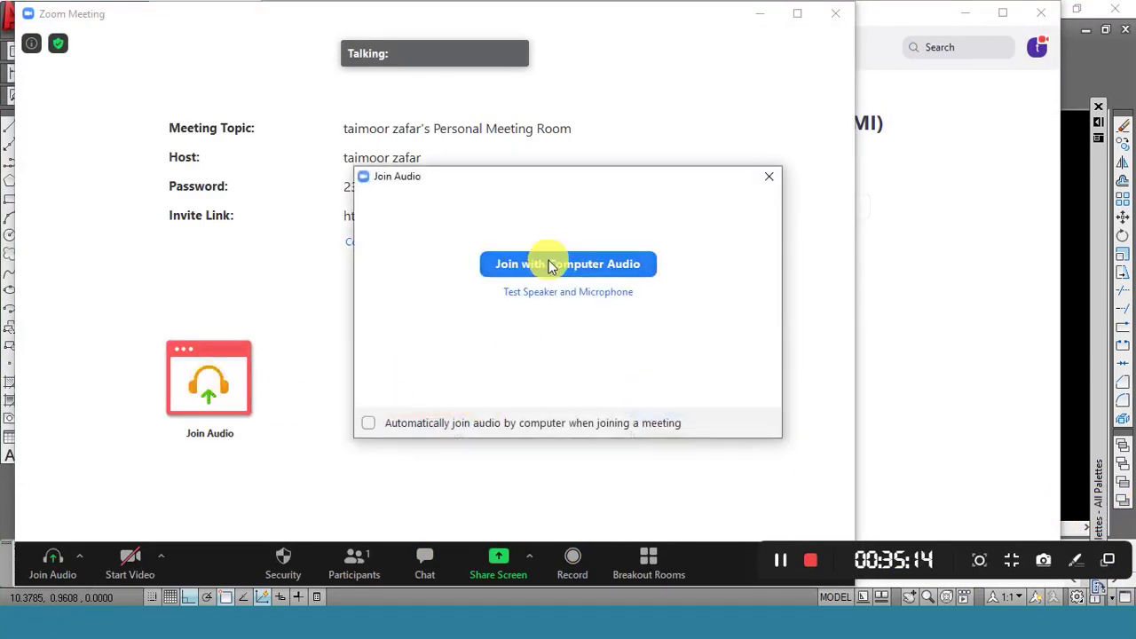
{"action": "left_click", "coordinate": [550, 265]}
{"action": "left_click", "coordinate": [412, 395]}
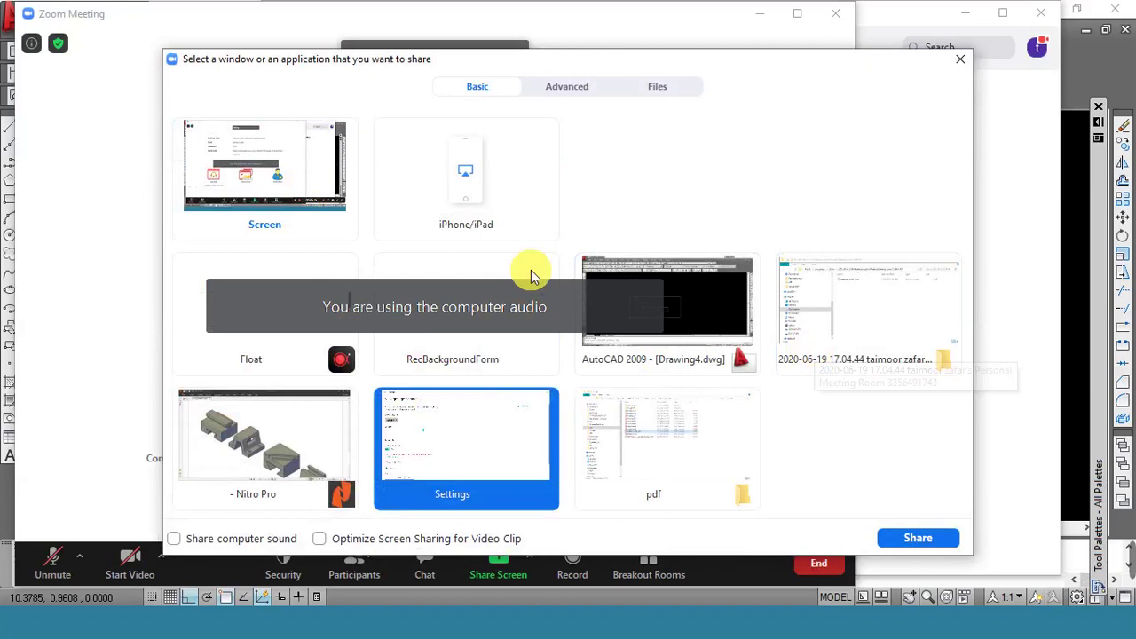
{"action": "double_click", "coordinate": [282, 165]}
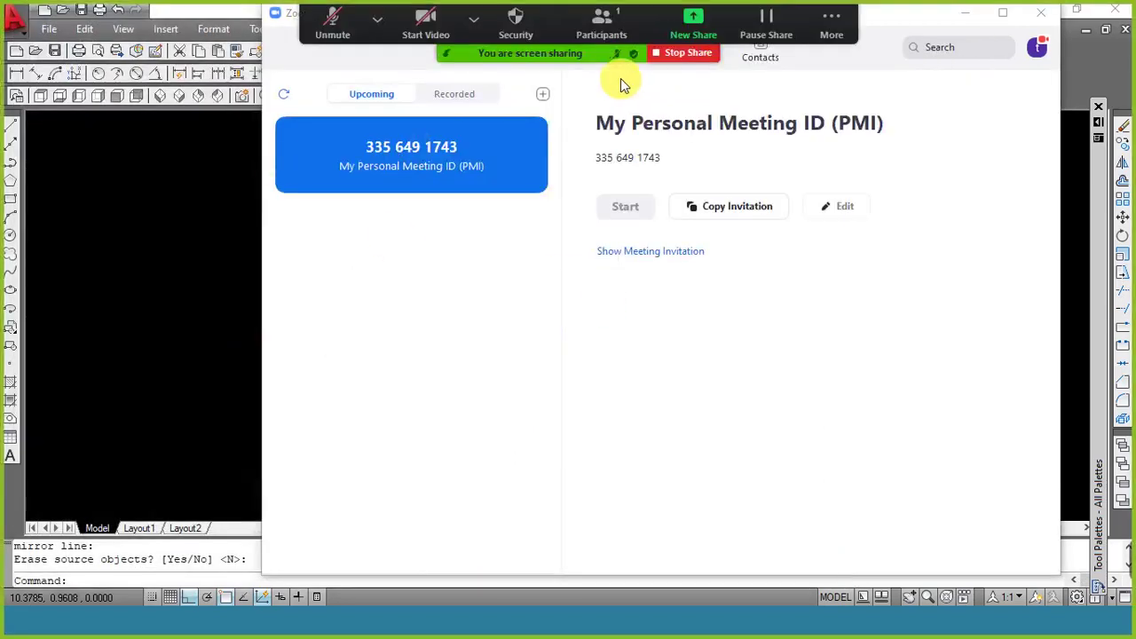
Step: Mute all participants without self-unmute, disable the waiting room, then hide Zoom
{"action": "left_click", "coordinate": [603, 27]}
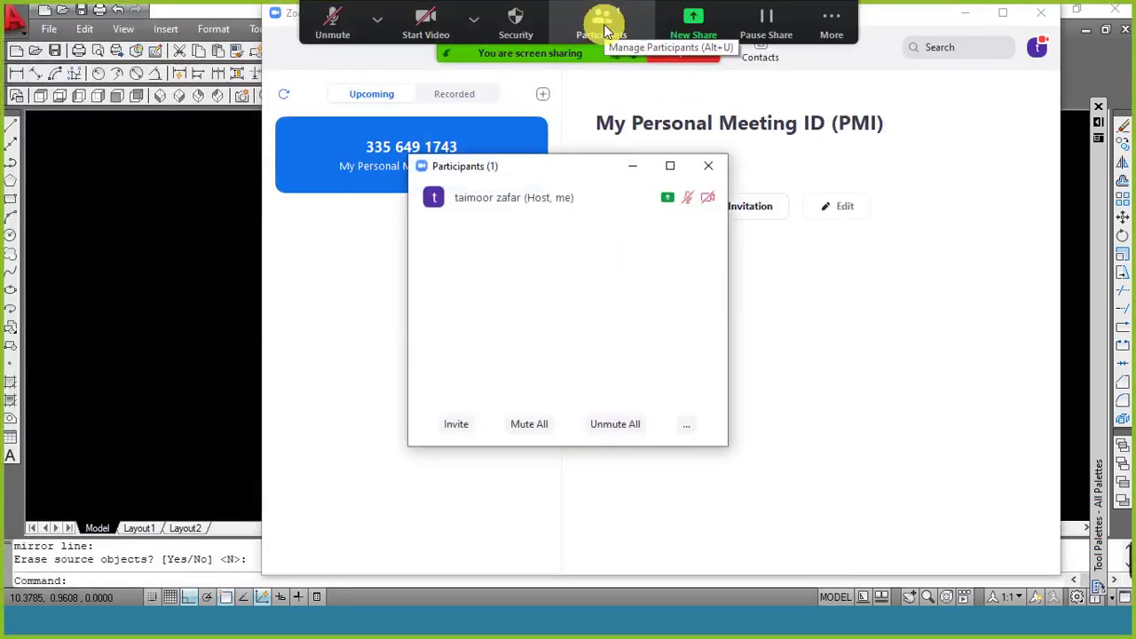
{"action": "left_click", "coordinate": [537, 423]}
{"action": "left_click", "coordinate": [486, 326]}
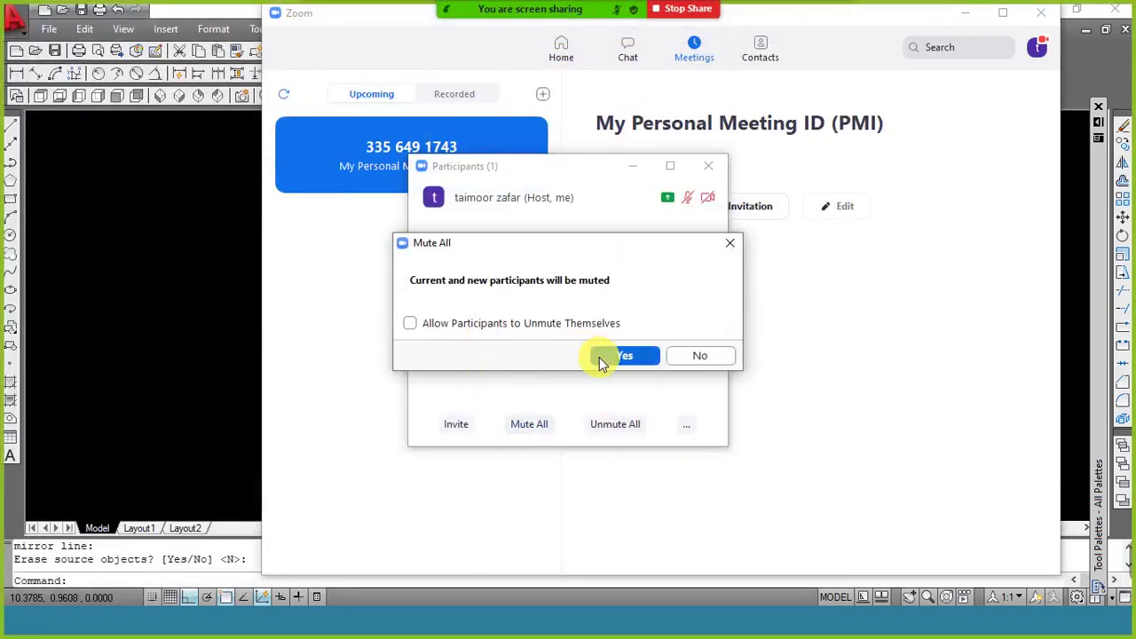
{"action": "left_click", "coordinate": [601, 355]}
{"action": "left_click", "coordinate": [686, 425]}
{"action": "left_click", "coordinate": [724, 522]}
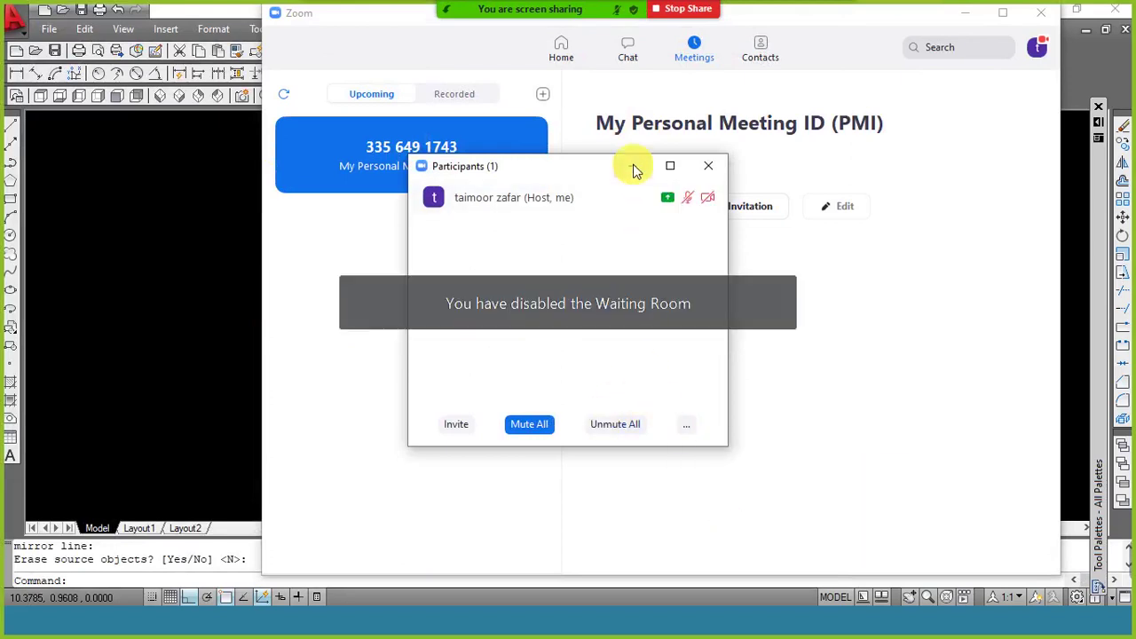
{"action": "left_click_drag", "start_coordinate": [586, 167], "coordinate": [986, 21]}
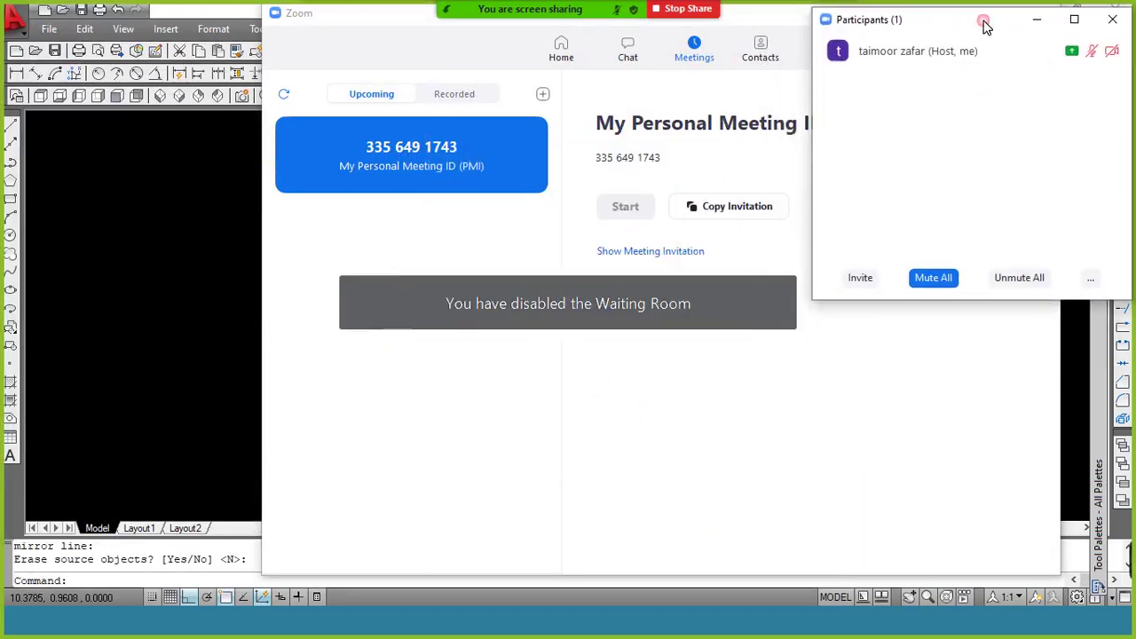
{"action": "left_click_drag", "start_coordinate": [966, 300], "coordinate": [989, 613]}
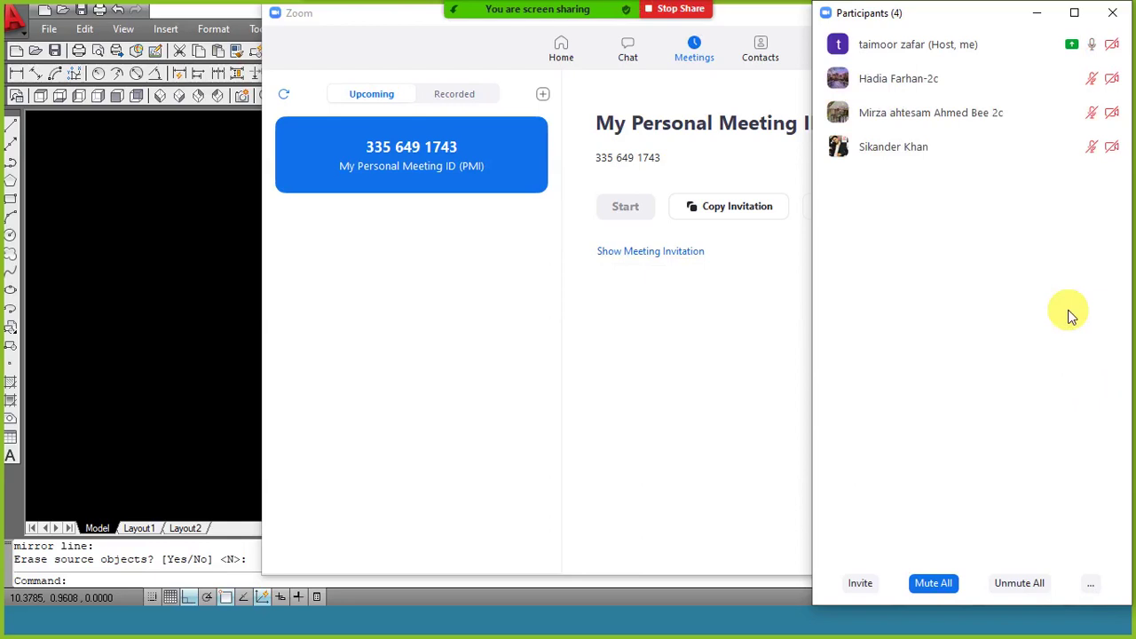
{"action": "left_click", "coordinate": [1035, 13]}
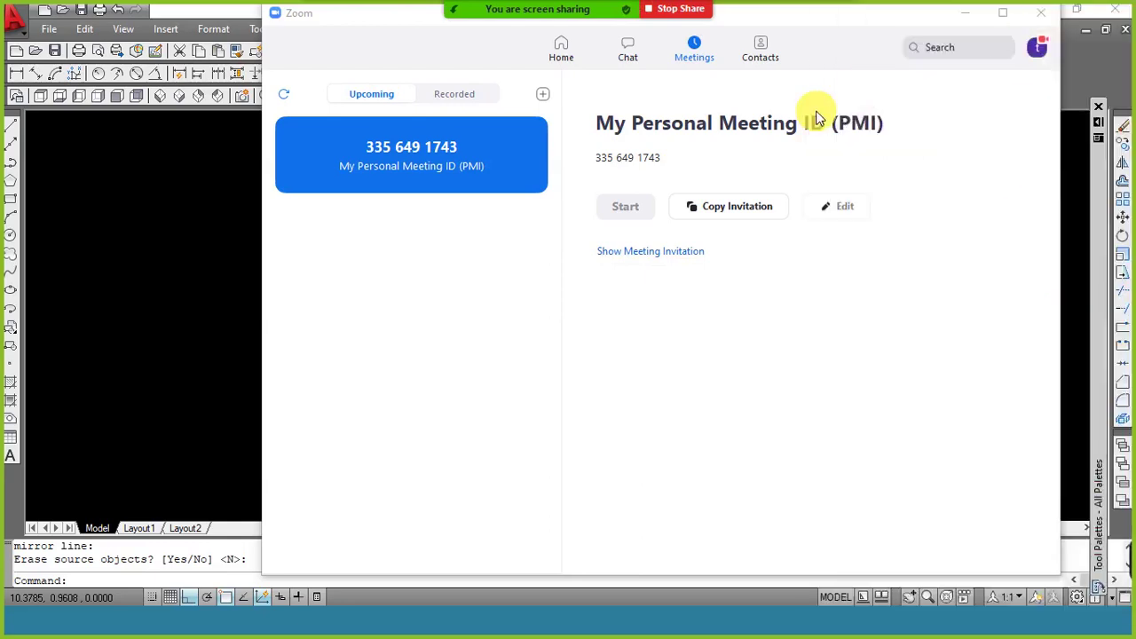
{"action": "left_click", "coordinate": [966, 13]}
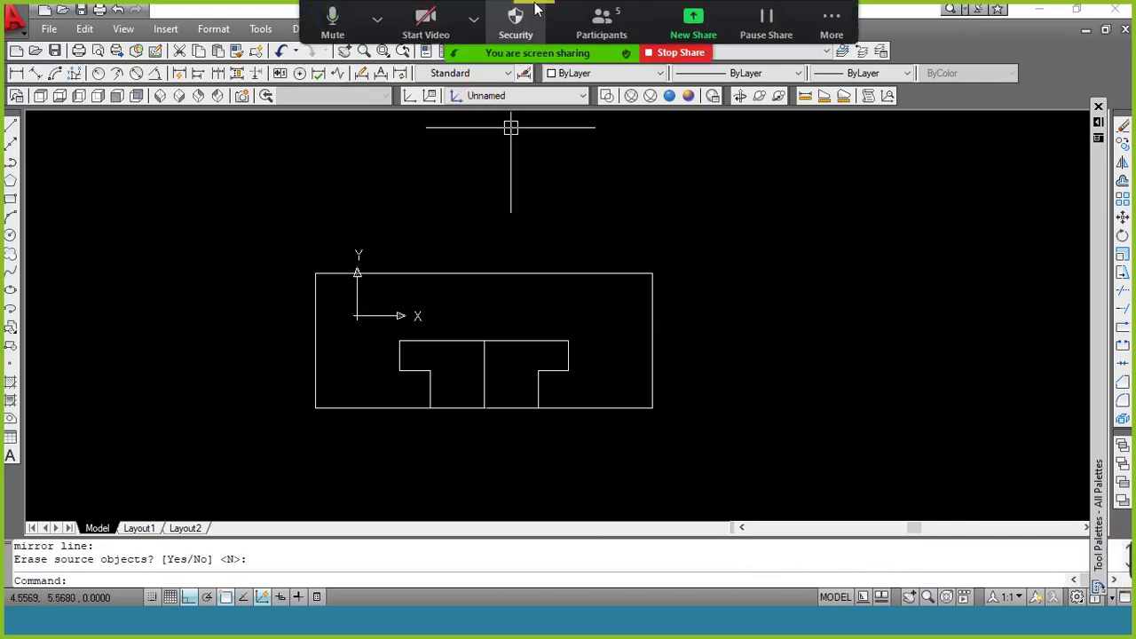
Step: Re-enable the waiting room and place the participants list full-height beside the drawing
{"action": "left_click", "coordinate": [611, 26]}
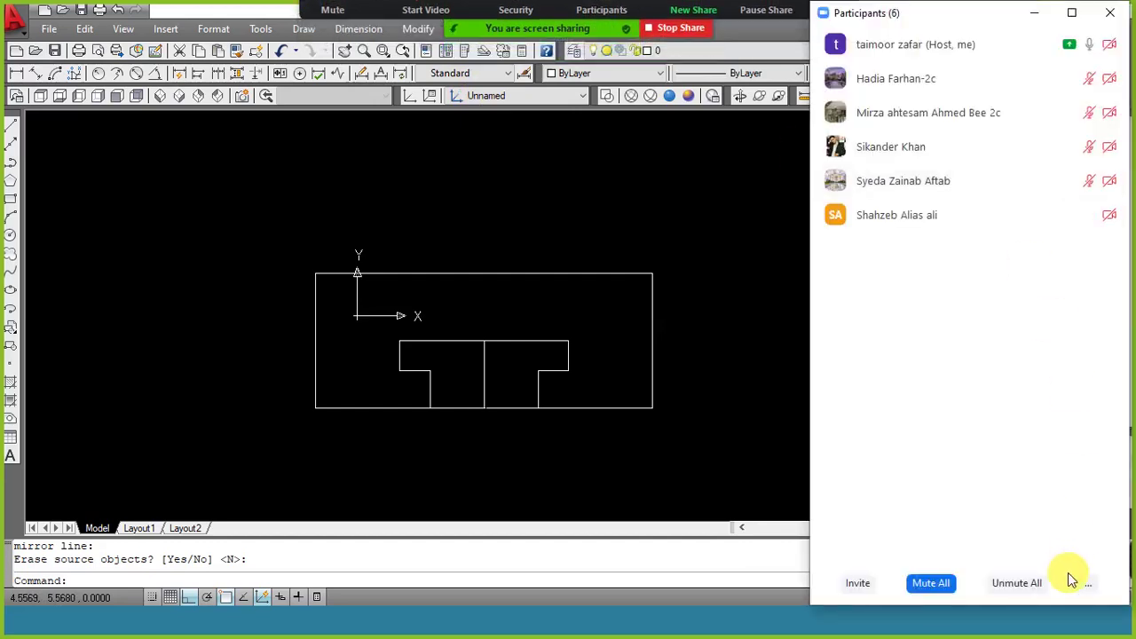
{"action": "left_click", "coordinate": [1089, 585]}
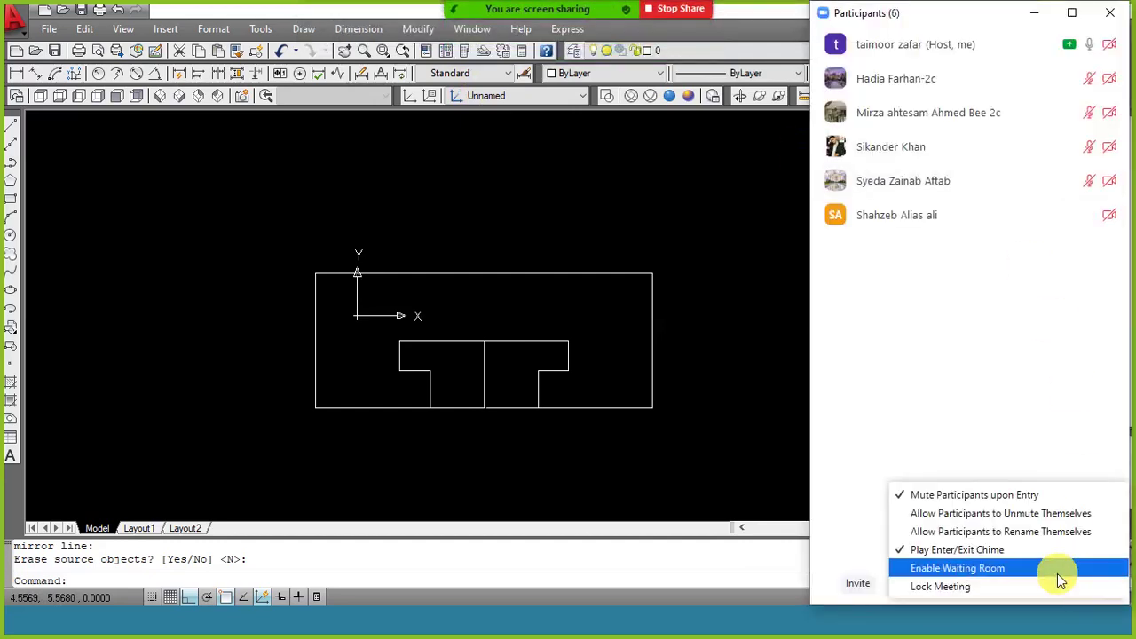
{"action": "left_click", "coordinate": [1056, 573]}
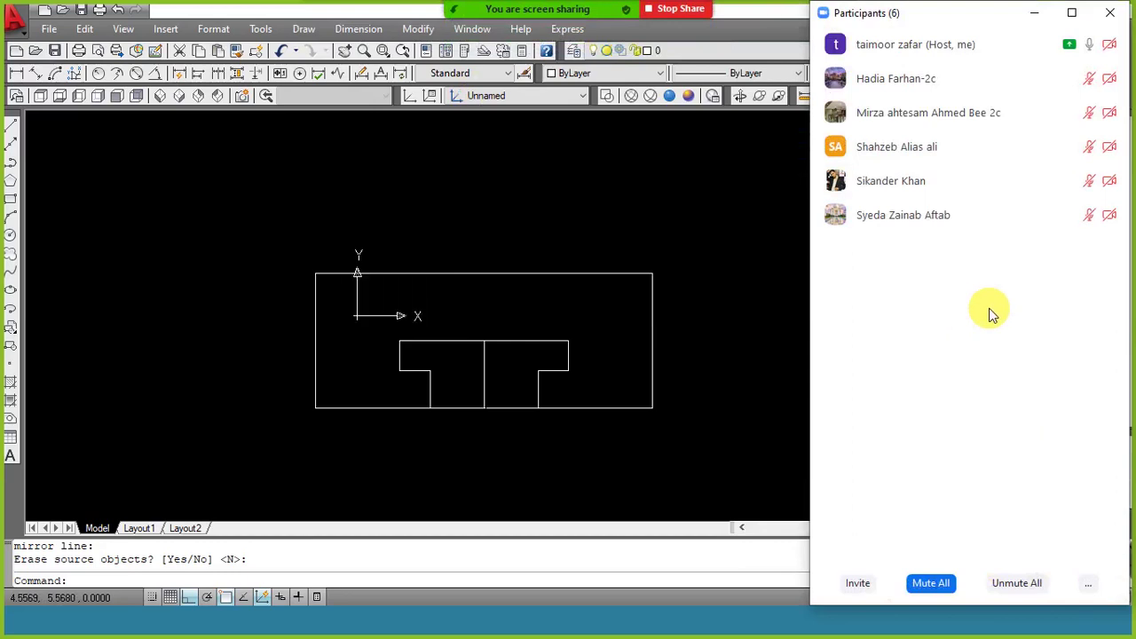
{"action": "left_click_drag", "start_coordinate": [970, 14], "coordinate": [233, 110]}
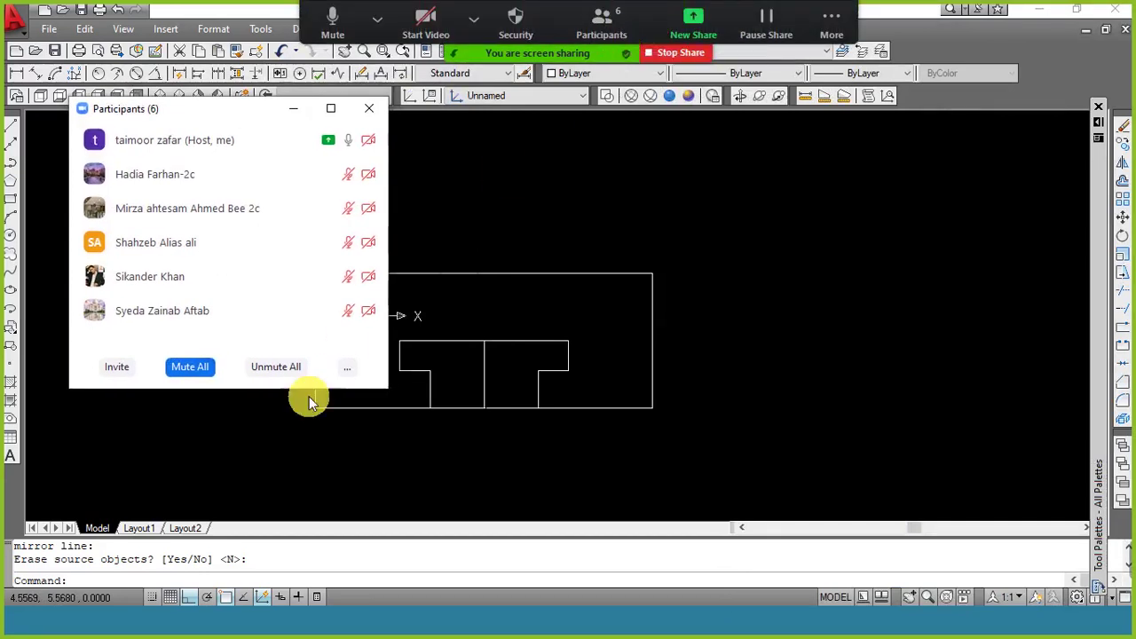
{"action": "left_click_drag", "start_coordinate": [283, 402], "coordinate": [286, 635]}
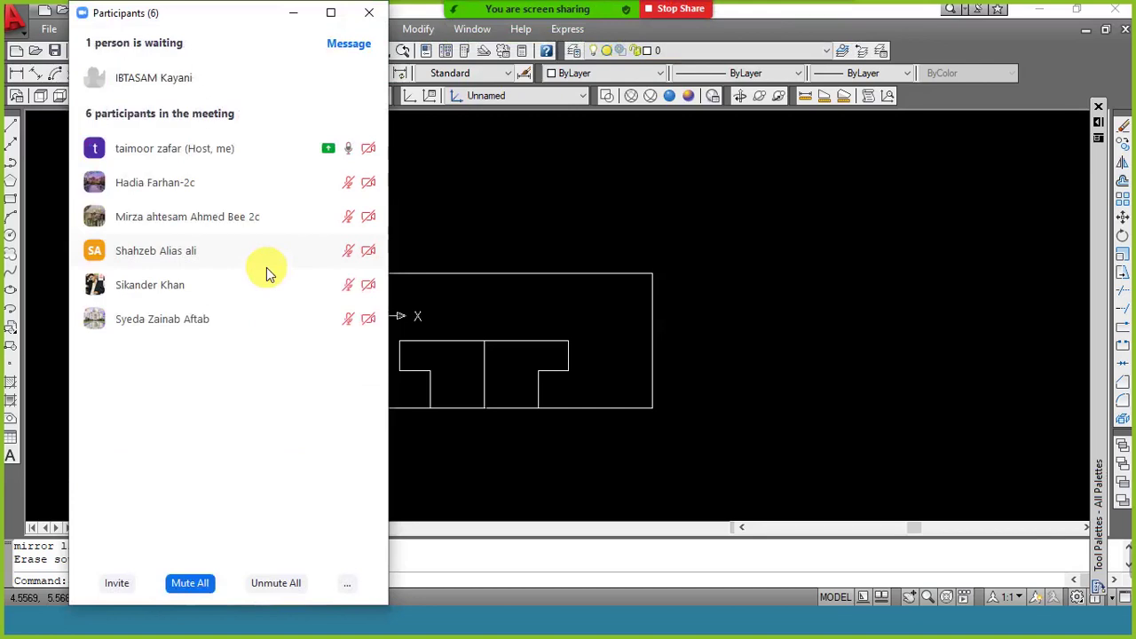
Step: Admit the three waiting students into the meeting
{"action": "left_click", "coordinate": [274, 78]}
{"action": "left_click", "coordinate": [284, 113]}
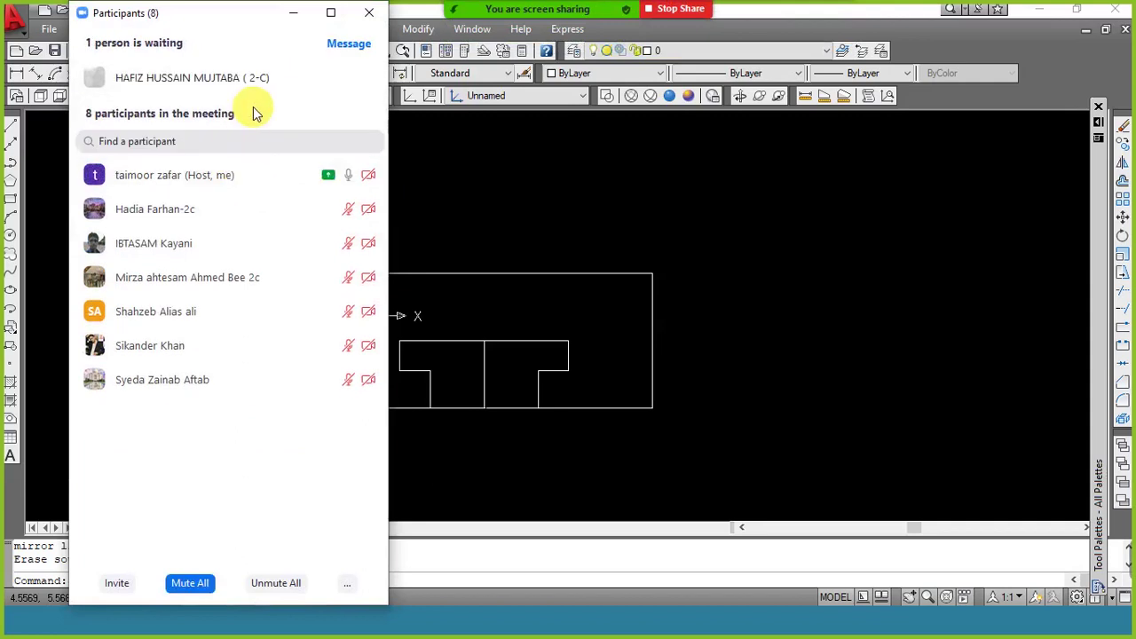
{"action": "left_click", "coordinate": [280, 77]}
{"action": "mouse_move", "coordinate": [187, 277]}
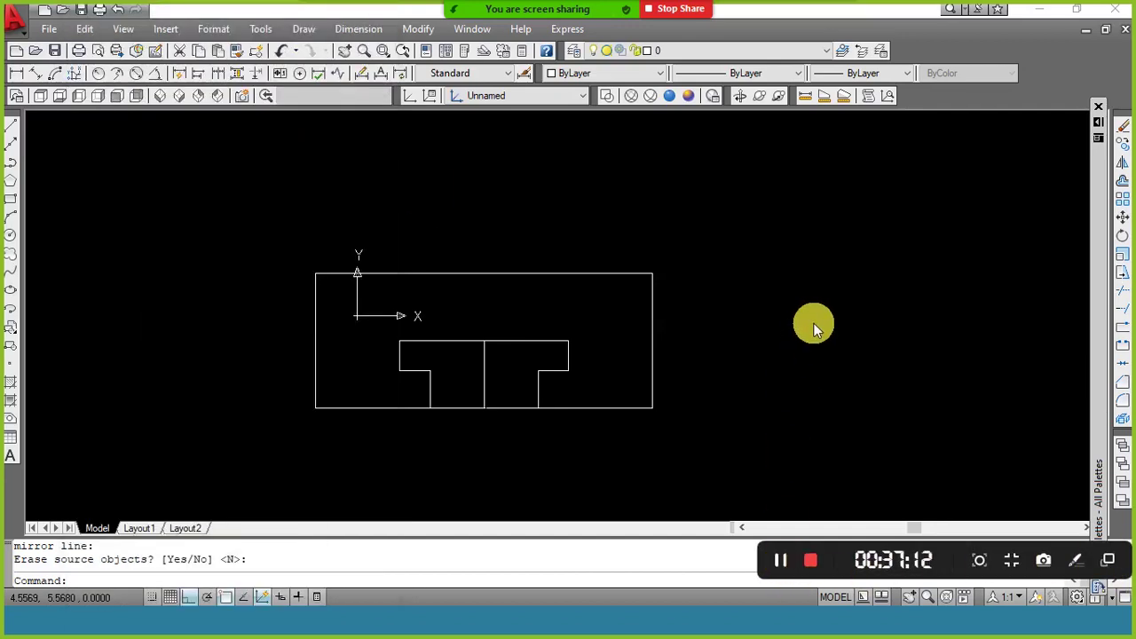
Step: Trim the two bottom-edge pieces across the slot mouth and erase the vertical centre line
{"action": "left_click", "coordinate": [801, 330]}
{"action": "left_click", "coordinate": [779, 349]}
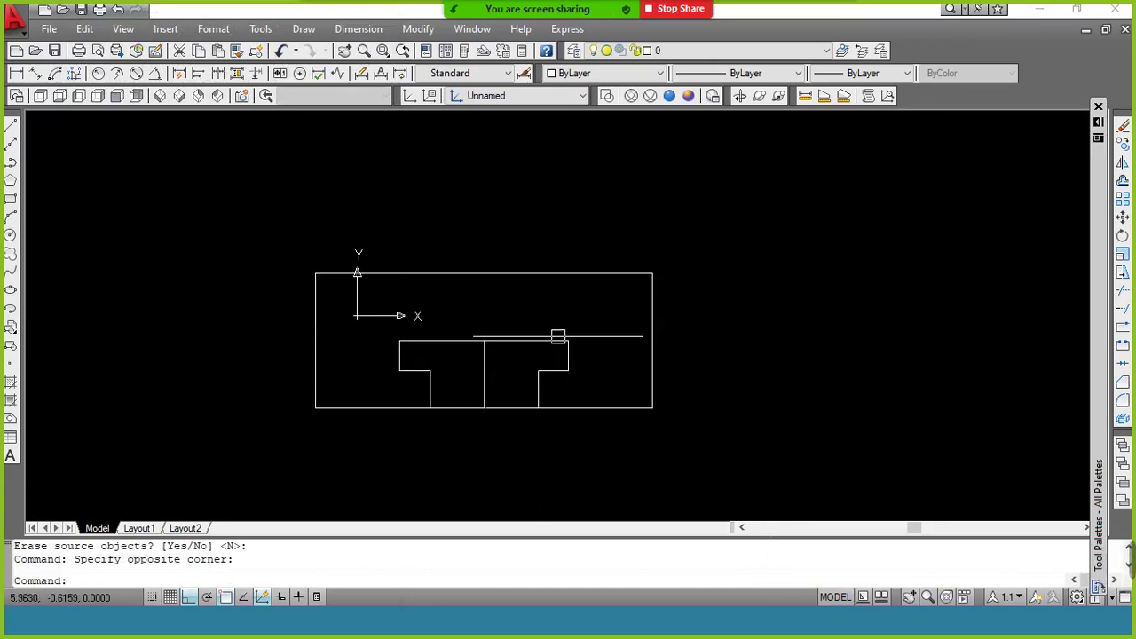
{"action": "type", "text": "tr"}
{"action": "key", "text": "Return"}
{"action": "key", "text": "Return"}
{"action": "left_click", "coordinate": [470, 407]}
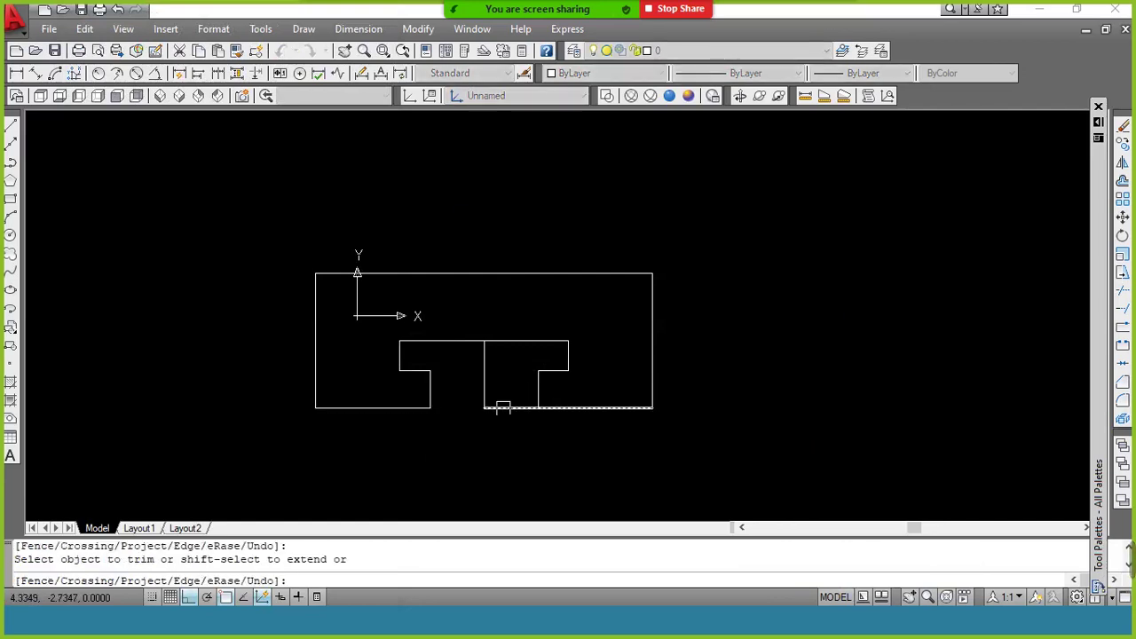
{"action": "left_click", "coordinate": [502, 407]}
{"action": "key", "text": "Return"}
{"action": "left_click", "coordinate": [484, 382]}
{"action": "type", "text": "e"}
{"action": "key", "text": "Return"}
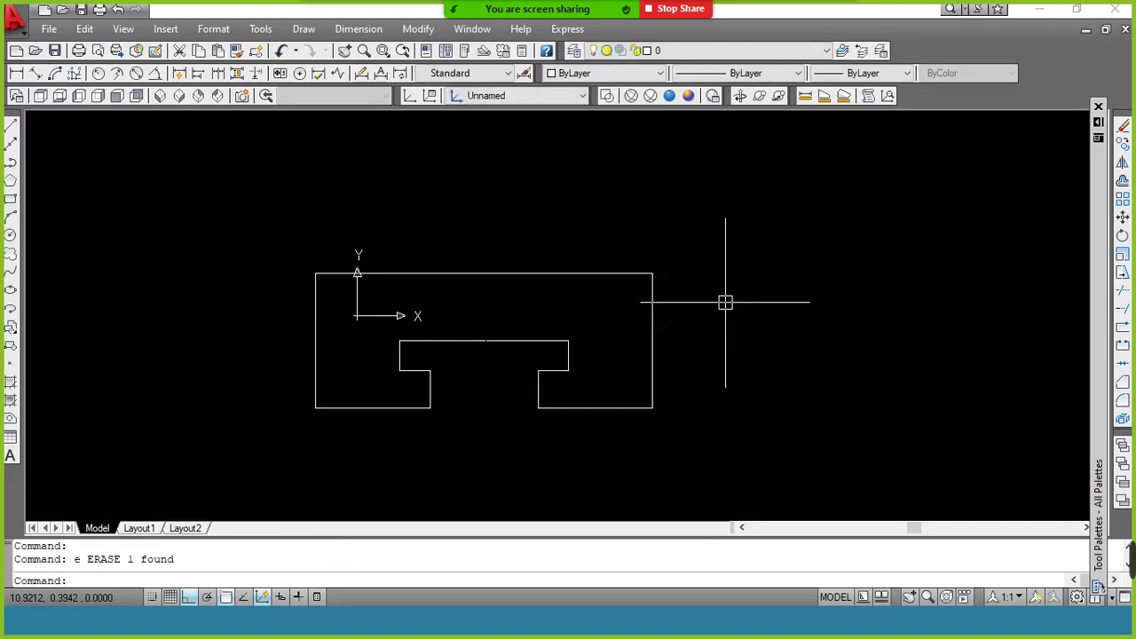
{"action": "key", "text": "alt+Tab"}
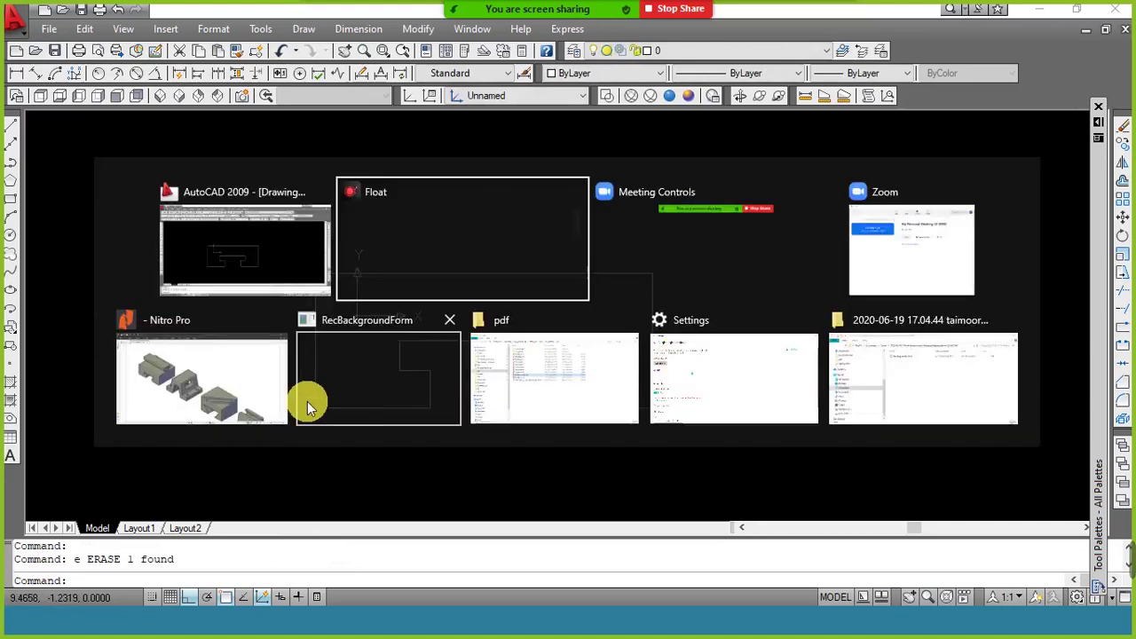
Step: Zoom in on the slotted block on page 2 of Assignment 10_CEP in Nitro Pro
{"action": "left_click", "coordinate": [289, 320], "text": "alt"}
{"action": "scroll", "coordinate": [213, 313], "scroll_direction": "up", "scroll_amount": 1}
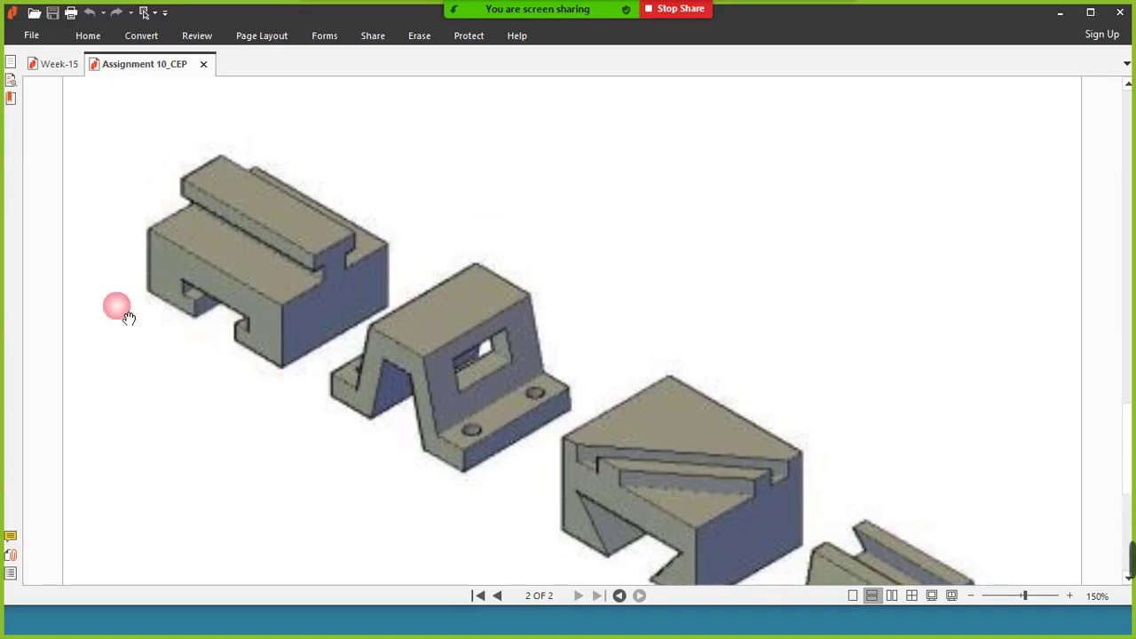
{"action": "scroll", "coordinate": [140, 304], "scroll_direction": "up", "scroll_amount": 3, "text": "ctrl"}
{"action": "scroll", "coordinate": [177, 293], "scroll_direction": "up", "scroll_amount": 2}
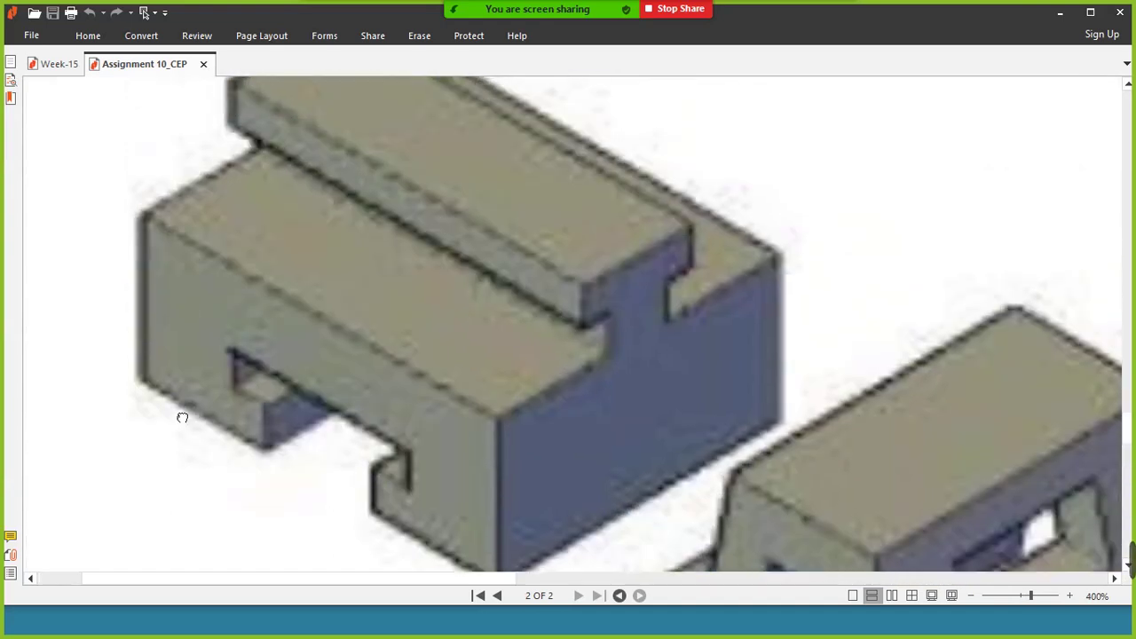
{"action": "scroll", "coordinate": [200, 342], "scroll_direction": "down", "scroll_amount": 2, "text": "ctrl"}
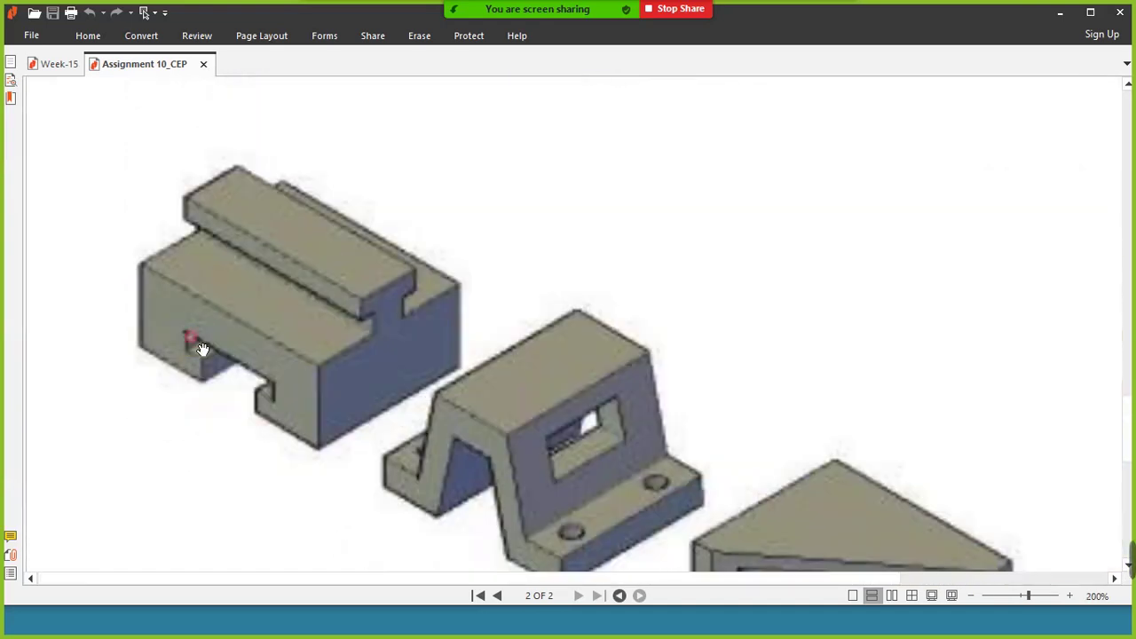
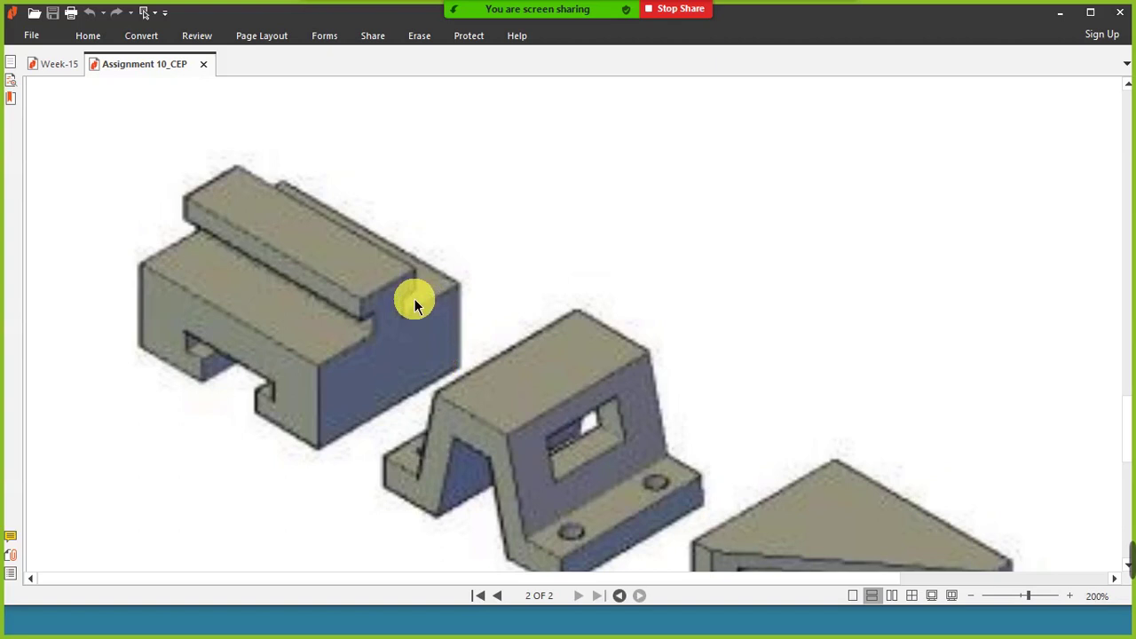
Step: Scroll and pan the assignment PDF to inspect the T-slot block and bracket
{"action": "scroll", "coordinate": [414, 301], "scroll_direction": "up", "scroll_amount": 2, "text": "ctrl"}
{"action": "scroll", "coordinate": [654, 325], "scroll_direction": "down", "scroll_amount": 1, "text": "ctrl"}
{"action": "scroll", "coordinate": [661, 337], "scroll_direction": "down", "scroll_amount": 1, "text": "ctrl"}
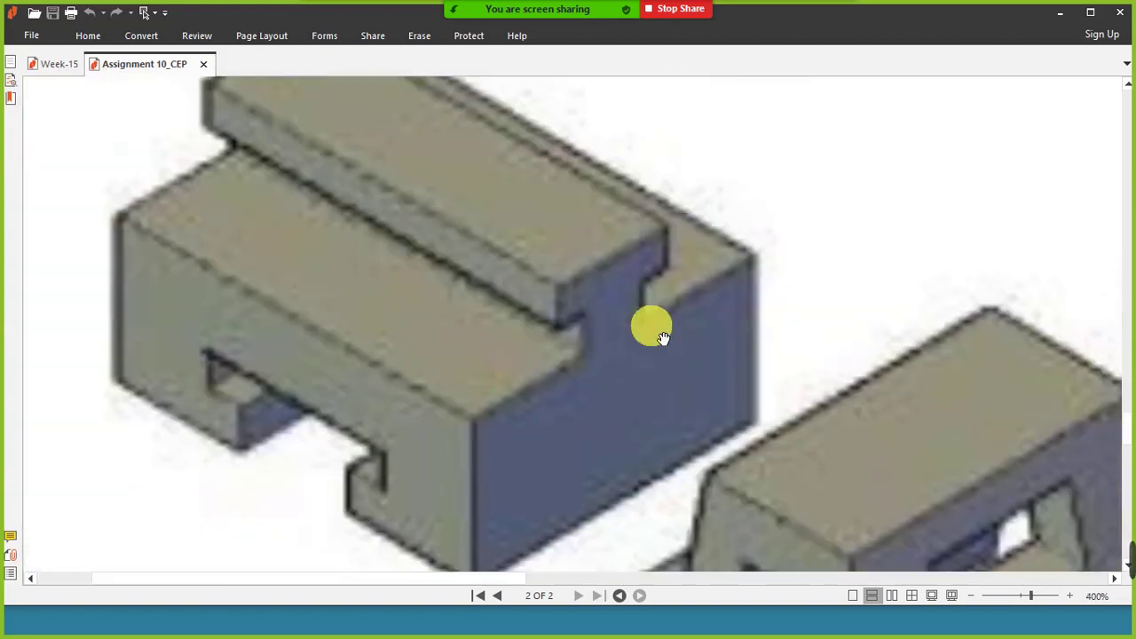
{"action": "scroll", "coordinate": [659, 338], "scroll_direction": "down", "scroll_amount": 2, "text": "ctrl"}
{"action": "scroll", "coordinate": [659, 338], "scroll_direction": "down", "scroll_amount": 1, "text": "ctrl"}
{"action": "scroll", "coordinate": [471, 352], "scroll_direction": "up", "scroll_amount": 3, "text": "ctrl"}
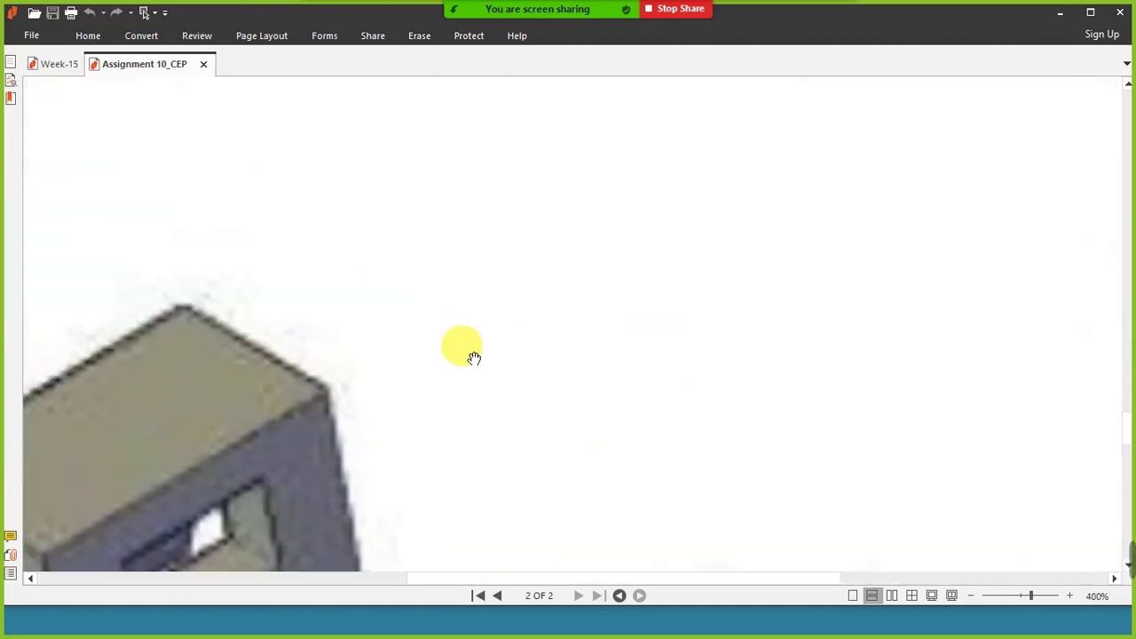
{"action": "left_click_drag", "start_coordinate": [495, 310], "coordinate": [636, 249]}
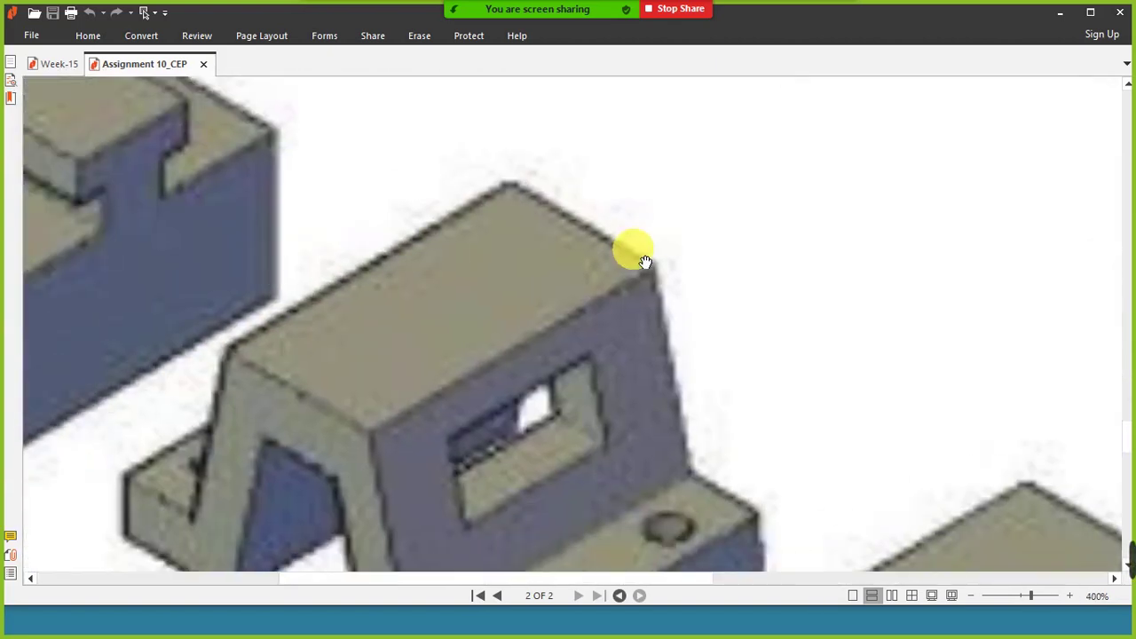
Step: Set the PDF zoom to 190% with the parts centred, then return to AutoCAD
{"action": "left_click", "coordinate": [1025, 601]}
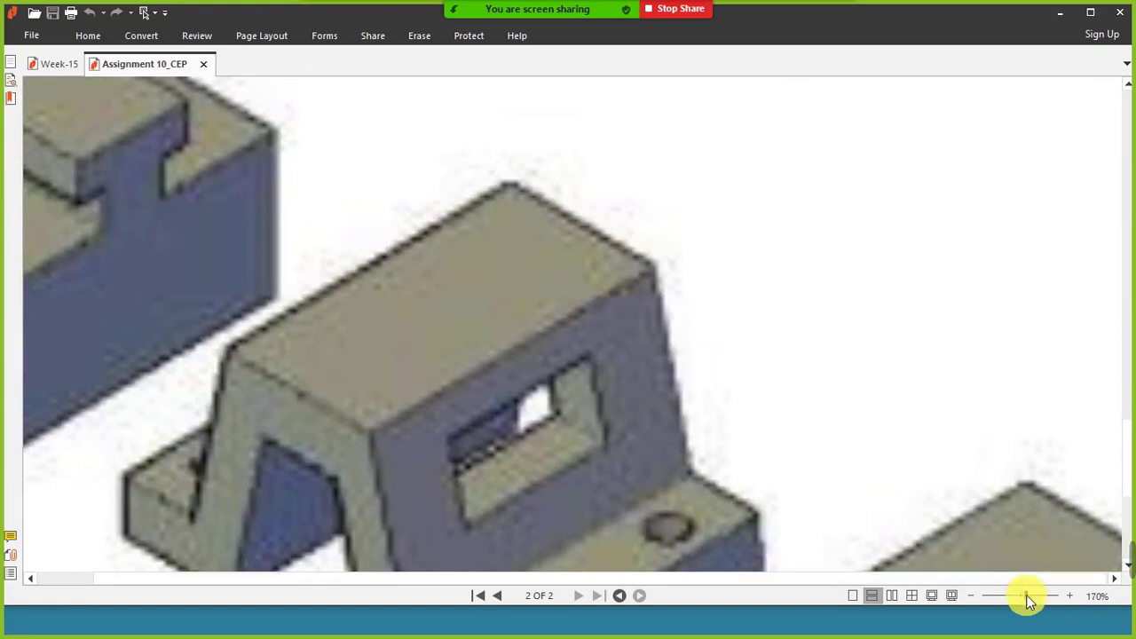
{"action": "mouse_move", "coordinate": [470, 293]}
{"action": "left_mouse_down"}
{"action": "mouse_move", "coordinate": [539, 533]}
{"action": "mouse_move", "coordinate": [633, 456]}
{"action": "left_mouse_up"}
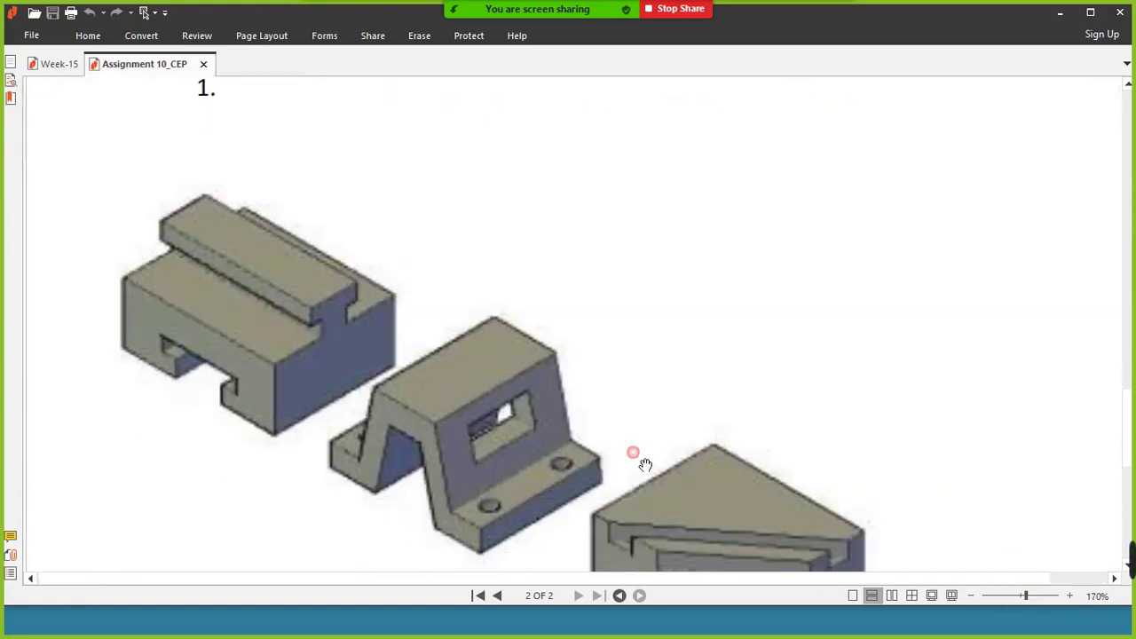
{"action": "left_click", "coordinate": [1027, 601]}
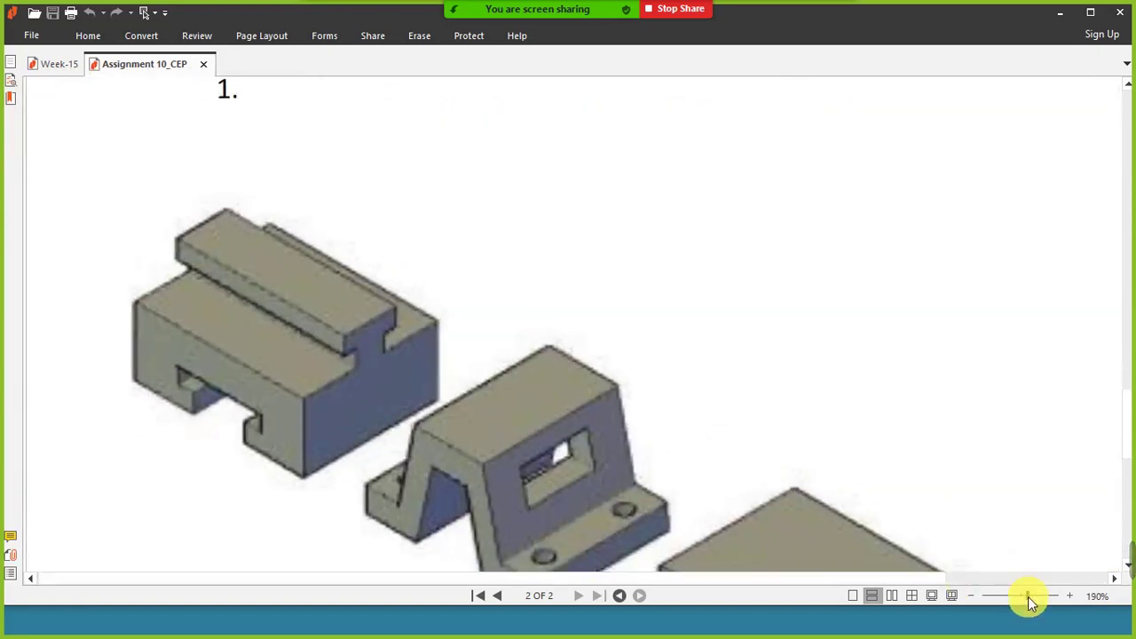
{"action": "left_click_drag", "start_coordinate": [461, 399], "coordinate": [467, 392]}
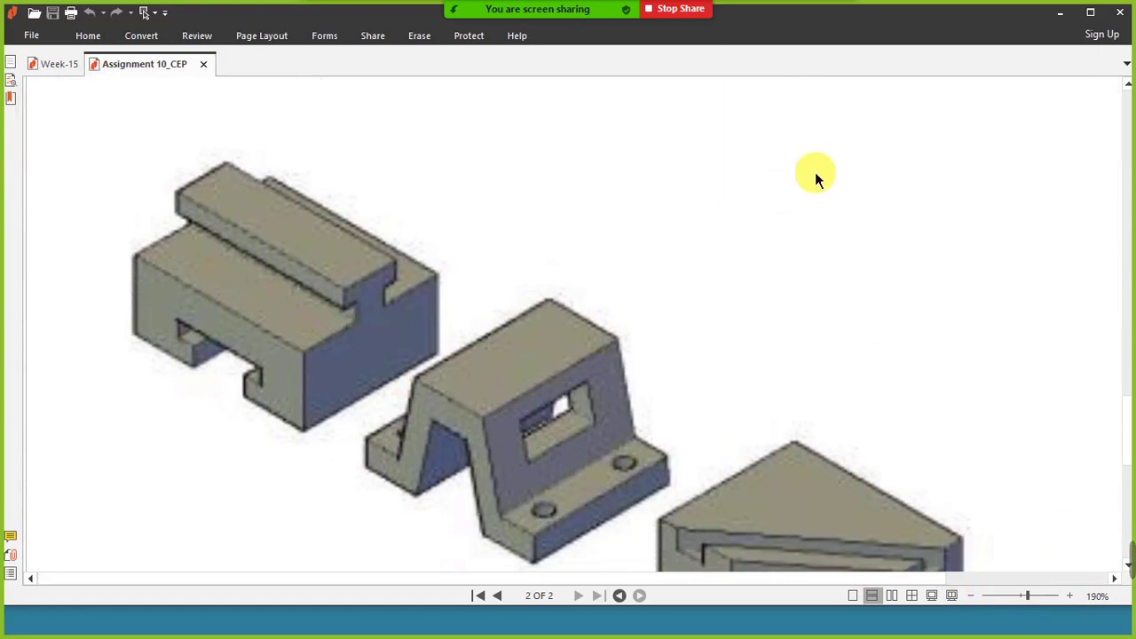
{"action": "key", "text": "alt+Tab"}
{"action": "left_click", "coordinate": [414, 254]}
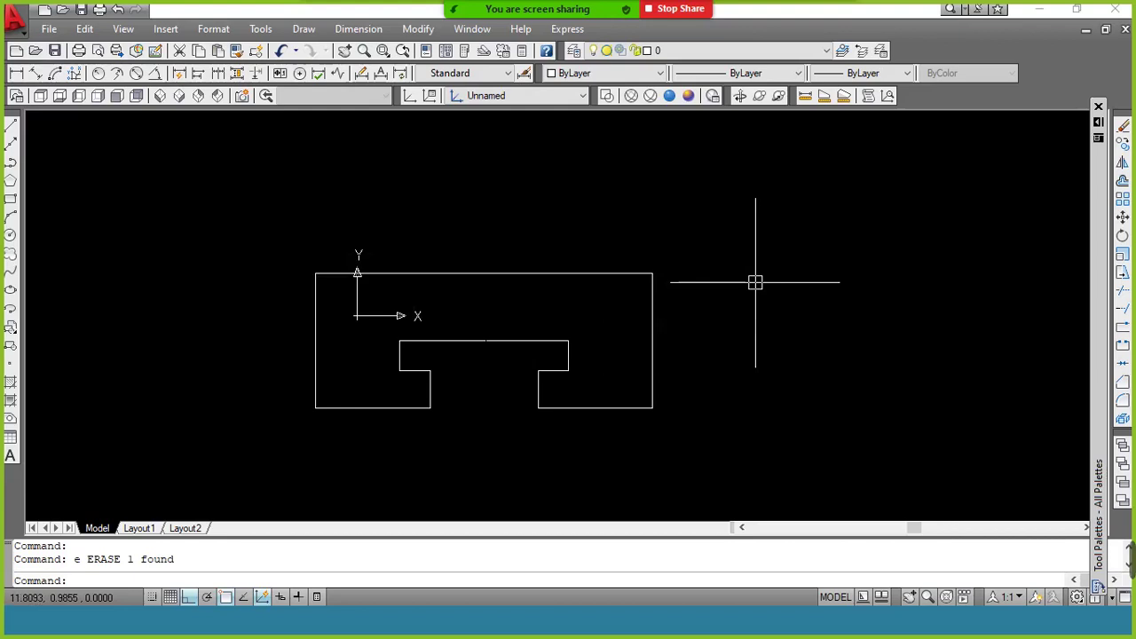
Step: Start PEDIT on the outline's top edge, converting it to a polyline for joining
{"action": "type", "text": "pe"}
{"action": "key", "text": "Return"}
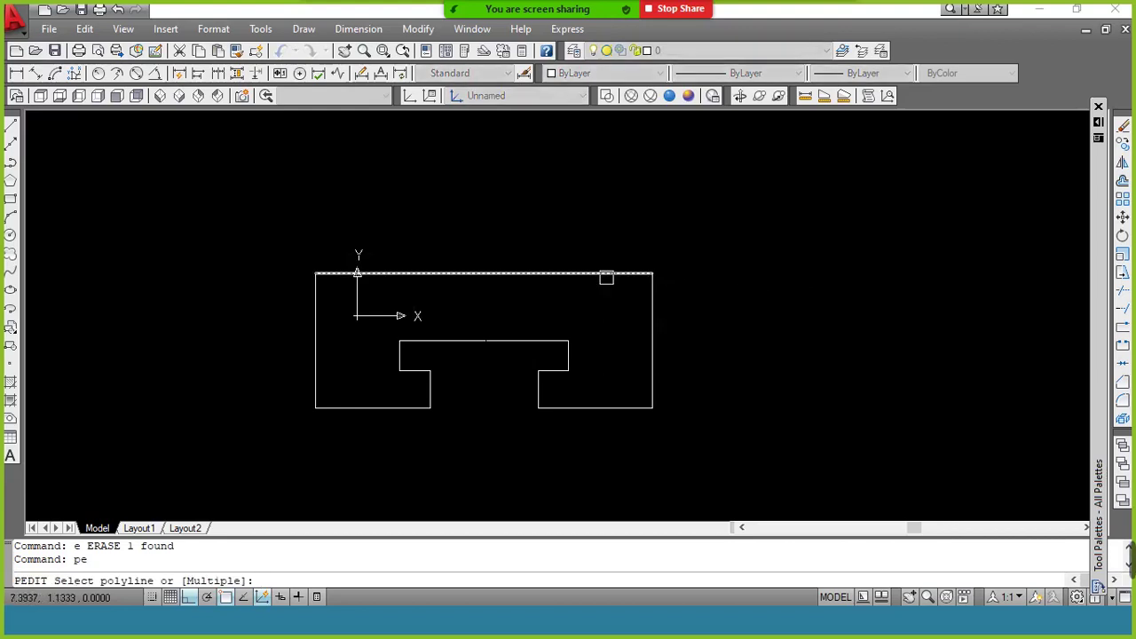
{"action": "left_click", "coordinate": [603, 273]}
{"action": "key", "text": "Return"}
{"action": "type", "text": "j"}
{"action": "key", "text": "Return"}
Step: Window-select and join the whole T-slot outline, then view it in SE Isometric
{"action": "left_click", "coordinate": [780, 238]}
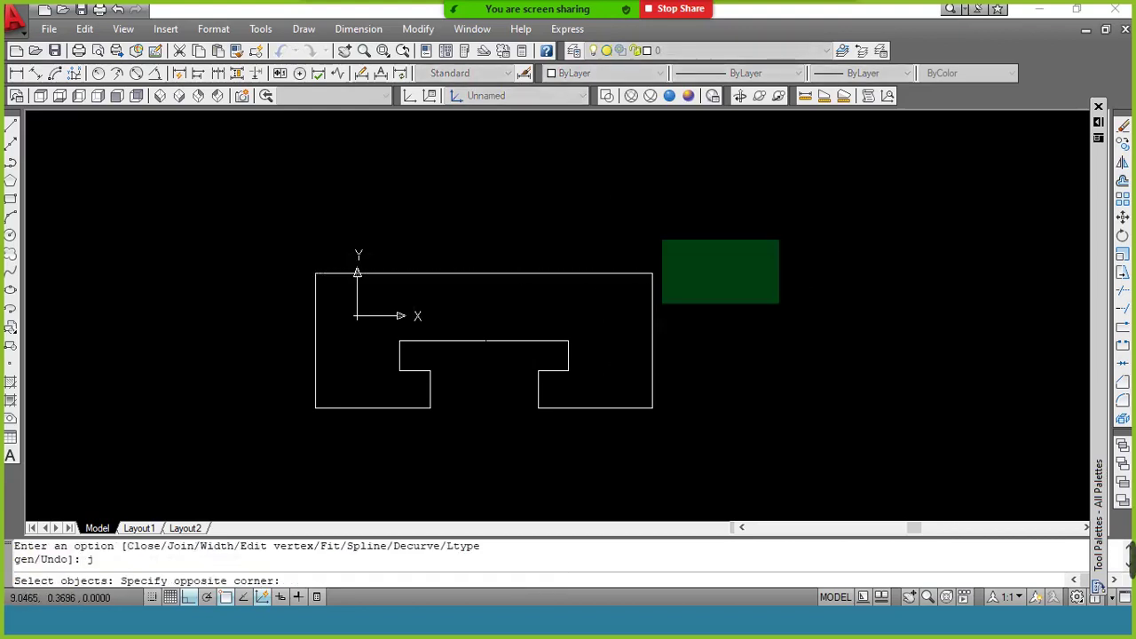
{"action": "left_click", "coordinate": [242, 466]}
{"action": "key", "text": "Return"}
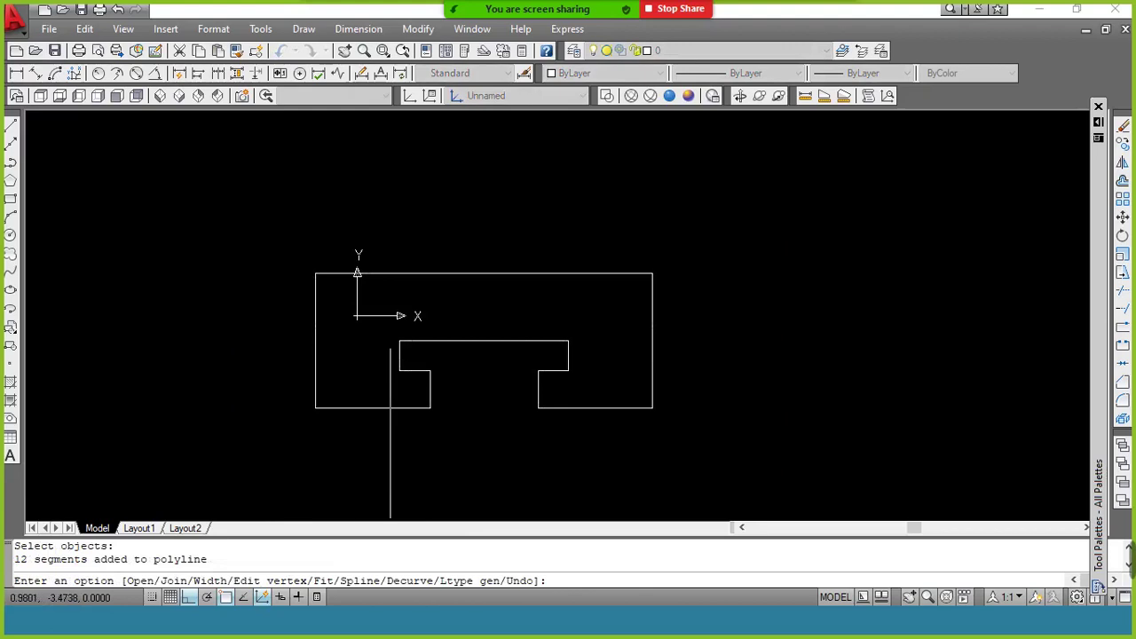
{"action": "key", "text": "Return"}
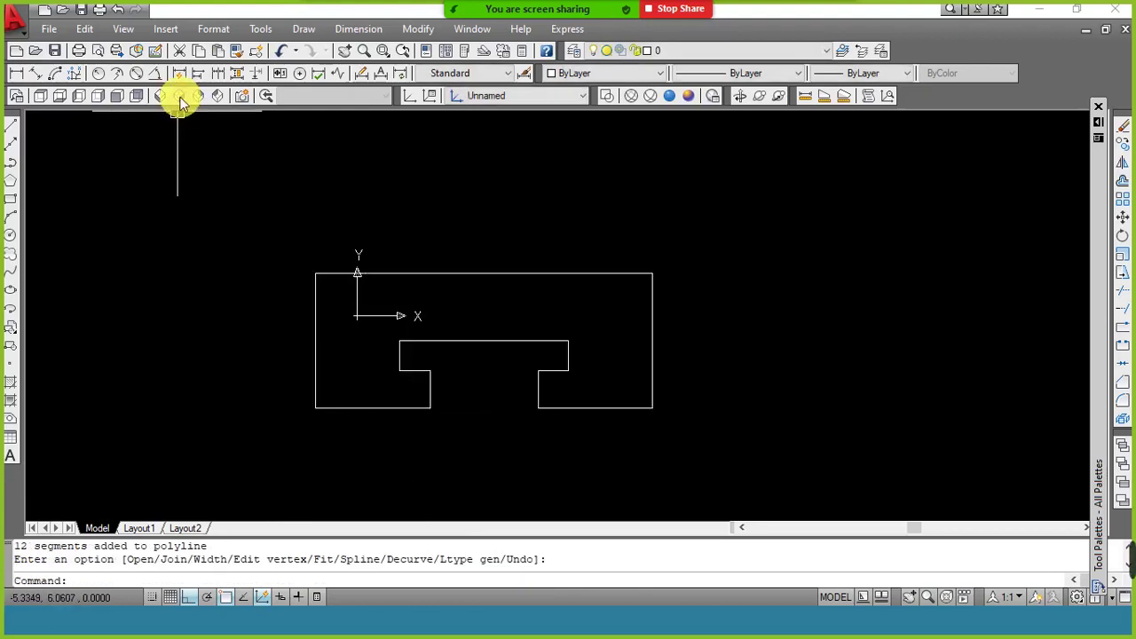
{"action": "left_click", "coordinate": [178, 95]}
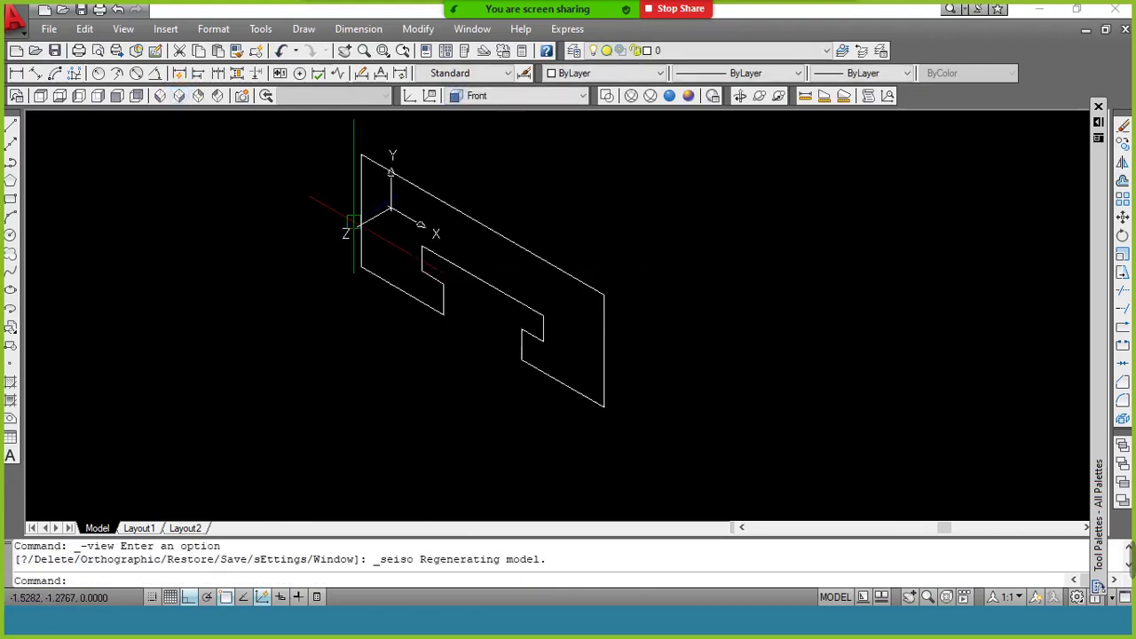
{"action": "key", "text": "alt+Tab"}
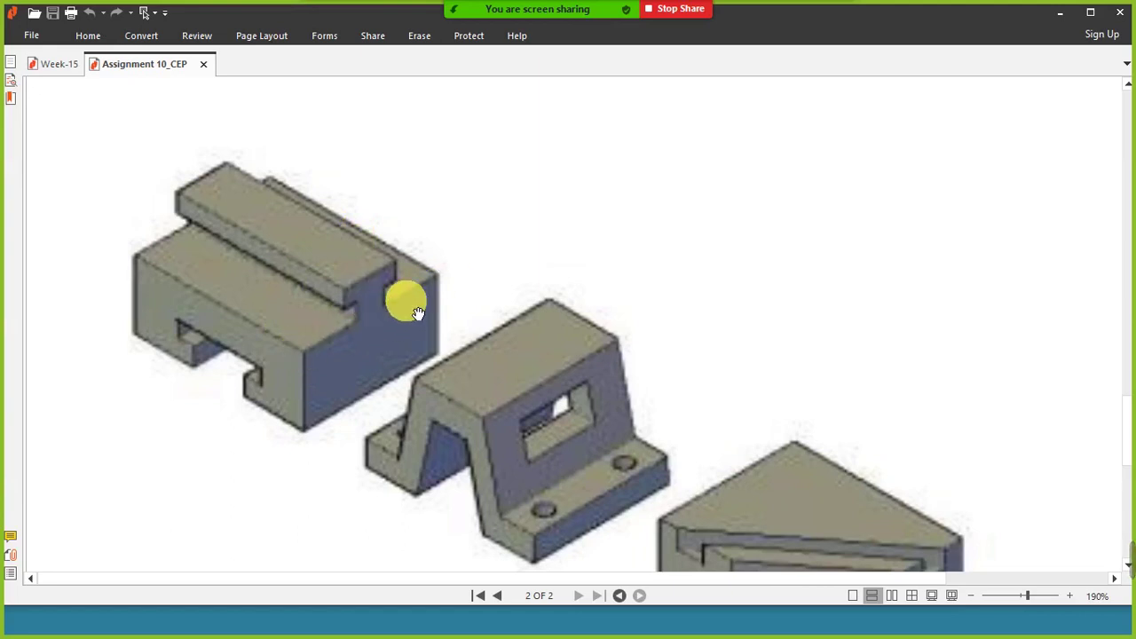
Step: Glance over the T-slot block reference in the PDF and come back to AutoCAD
{"action": "key", "text": "alt+Tab"}
{"action": "key", "text": "alt+Tab"}
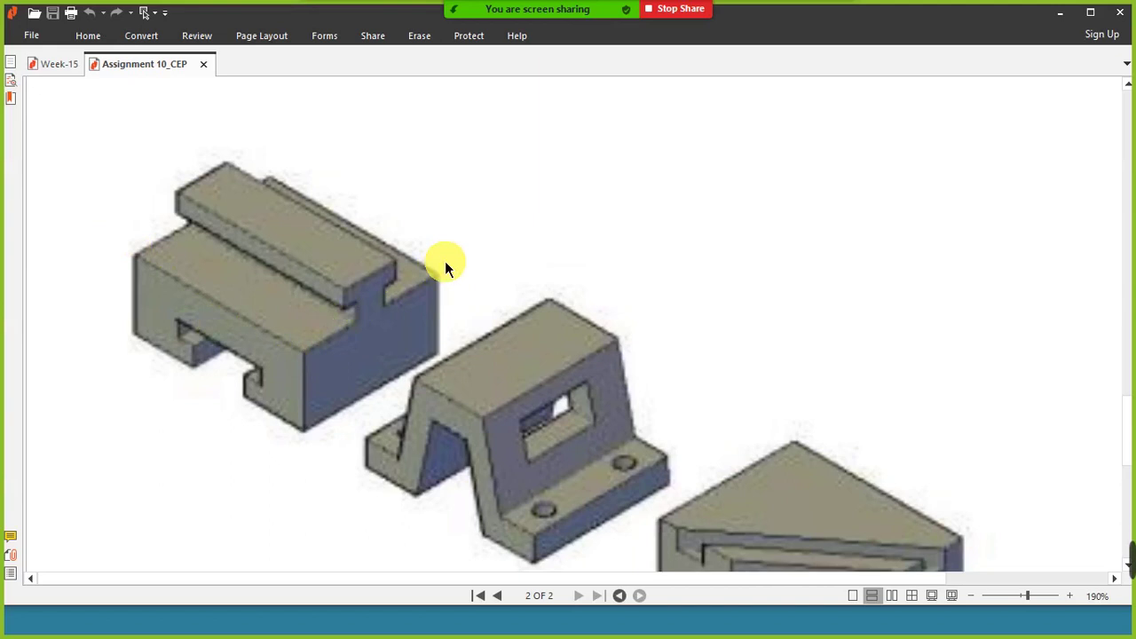
{"action": "key", "text": "alt+Tab"}
Step: Extrude the T-slot profile 10 units with the ET command
{"action": "type", "text": "e"}
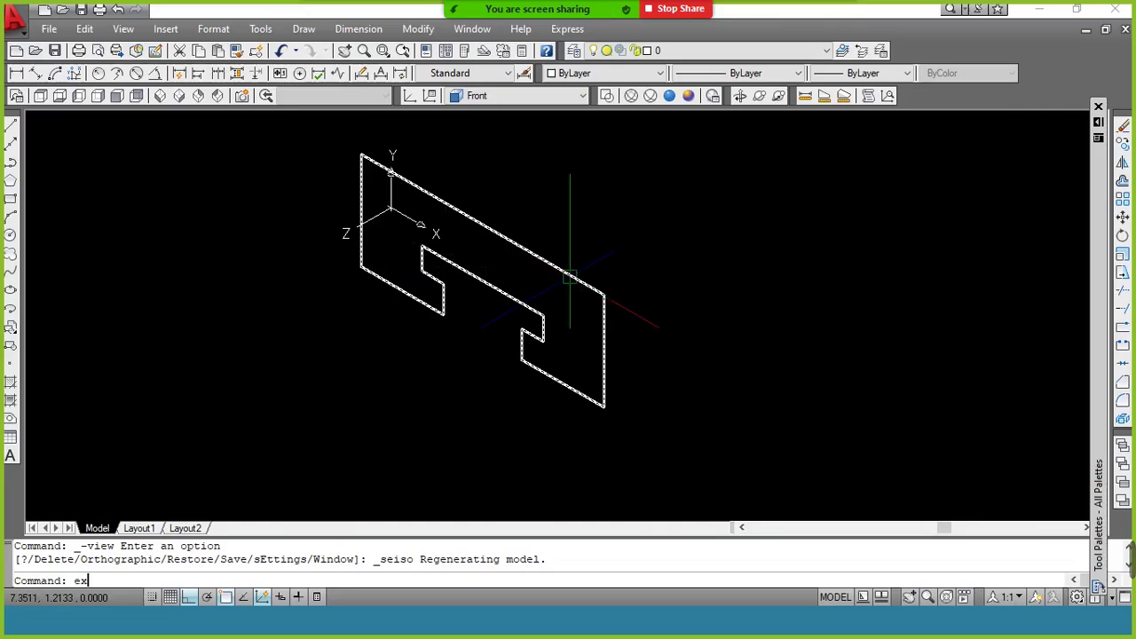
{"action": "type", "text": "t"}
{"action": "key", "text": "Return"}
{"action": "left_click", "coordinate": [603, 288]}
{"action": "key", "text": "Return"}
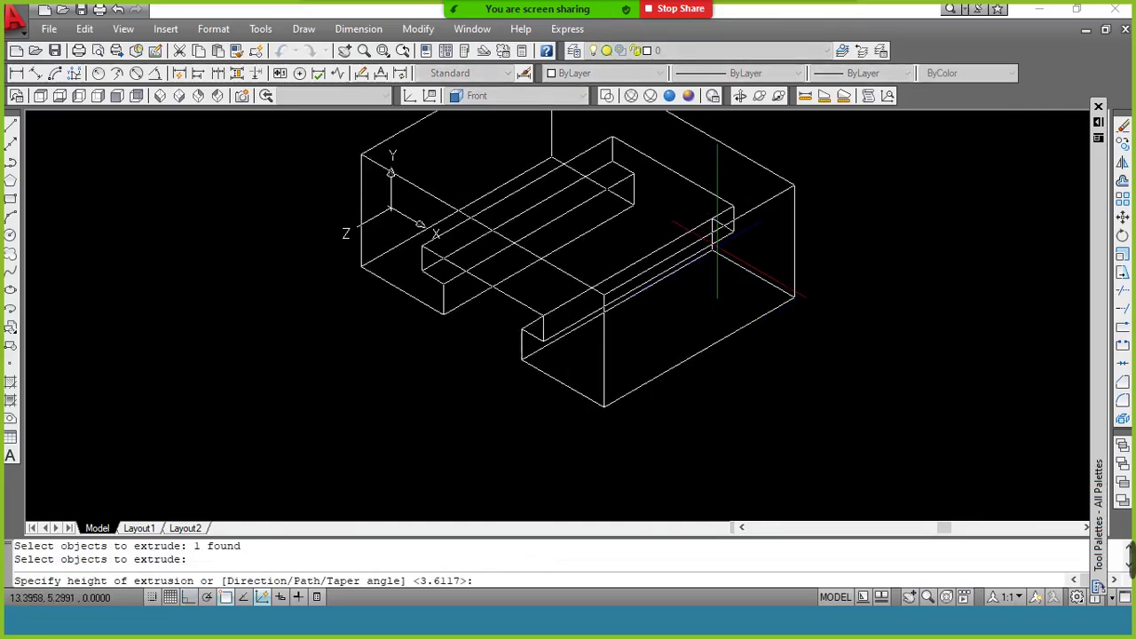
{"action": "type", "text": "10"}
{"action": "key", "text": "Return"}
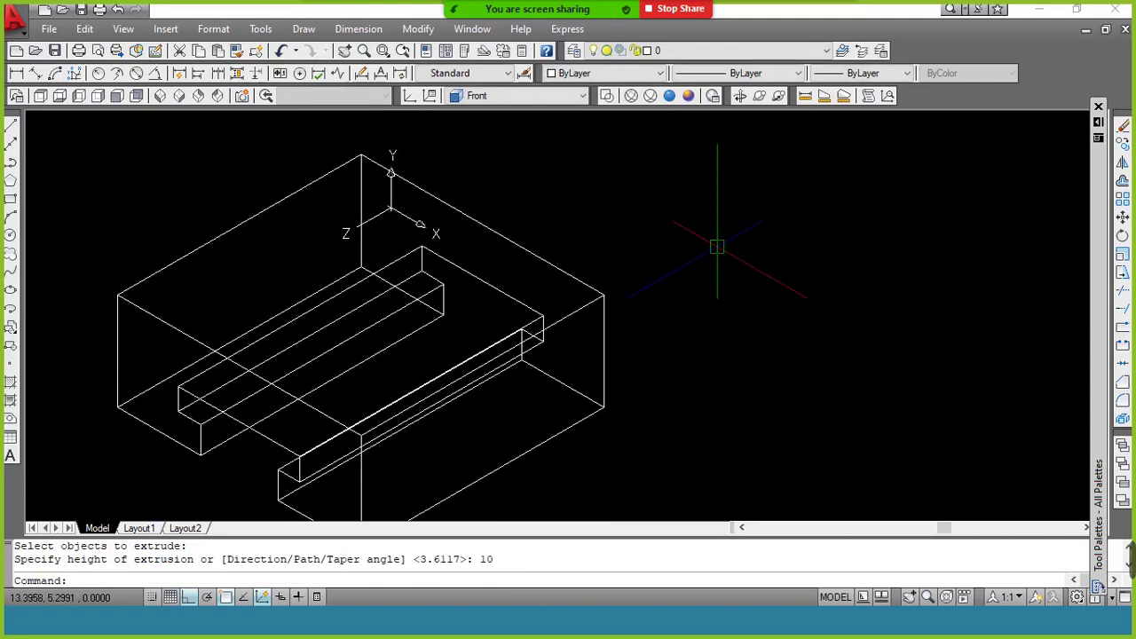
{"action": "type", "text": "z"}
Step: Zoom to extents, try Conceptual then 2D Wireframe, and show the solid from the Right view
{"action": "key", "text": "Return"}
{"action": "type", "text": "e"}
{"action": "key", "text": "Return"}
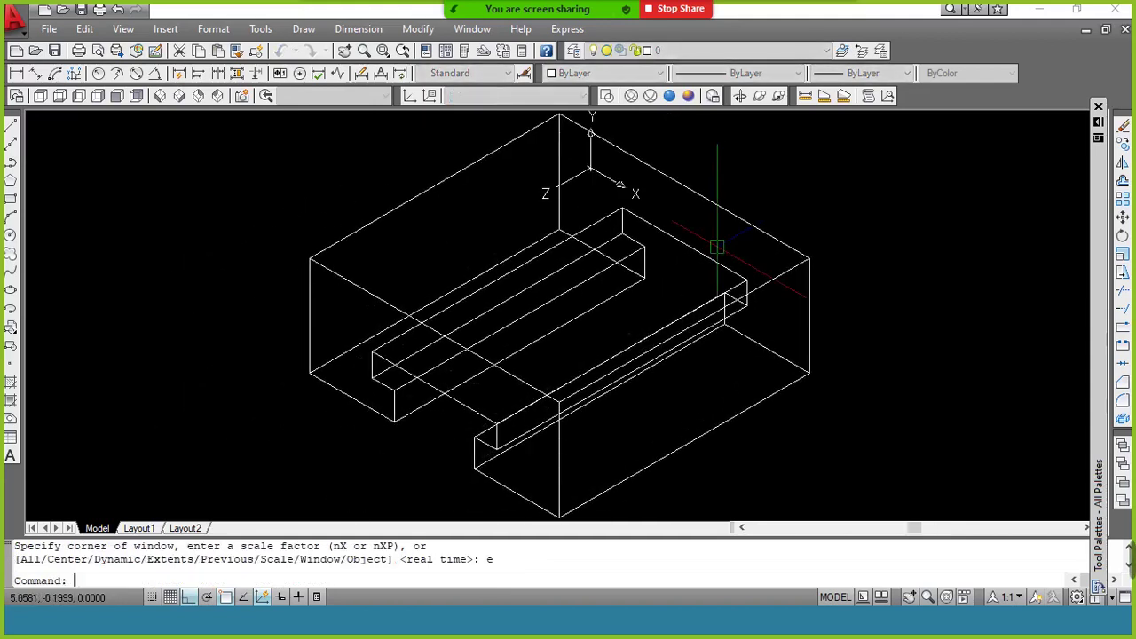
{"action": "left_click", "coordinate": [688, 96]}
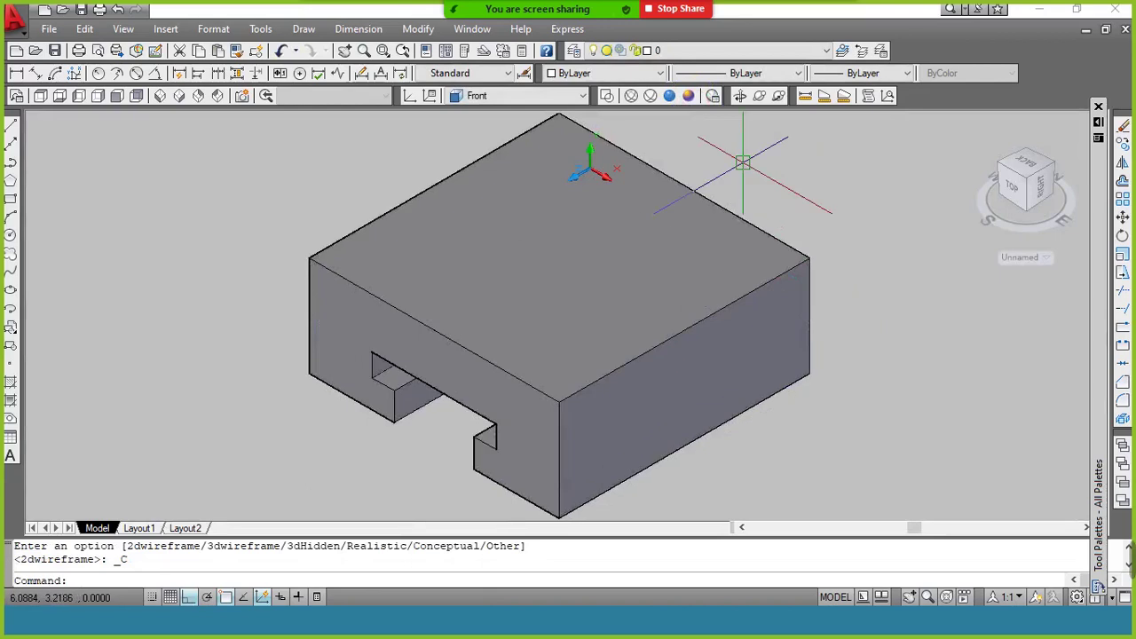
{"action": "left_click", "coordinate": [604, 99]}
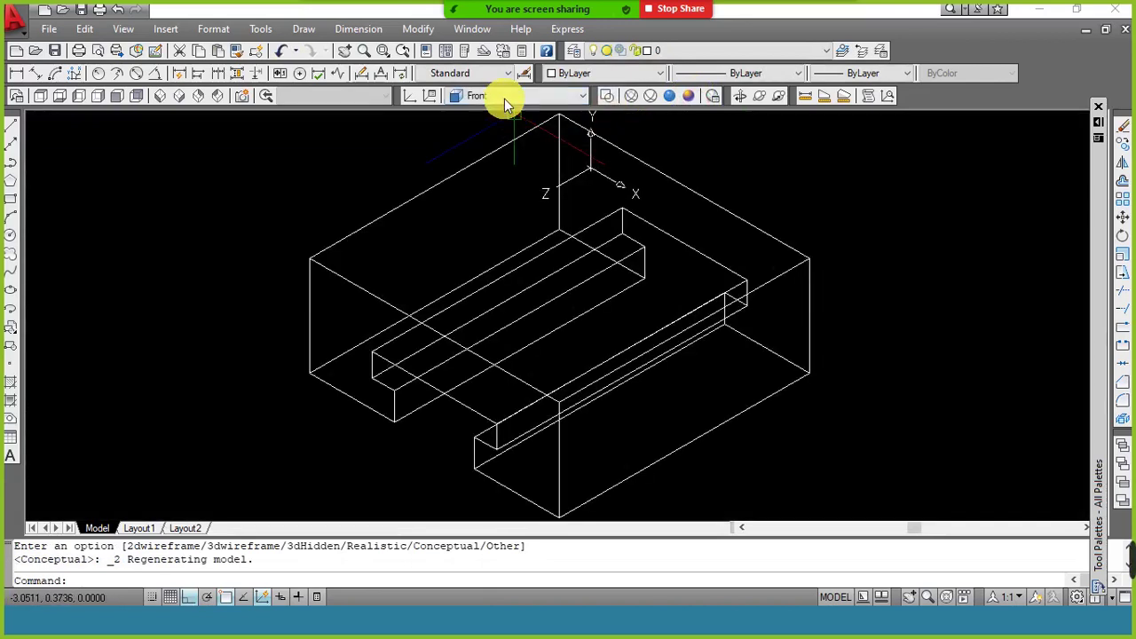
{"action": "left_click", "coordinate": [98, 95]}
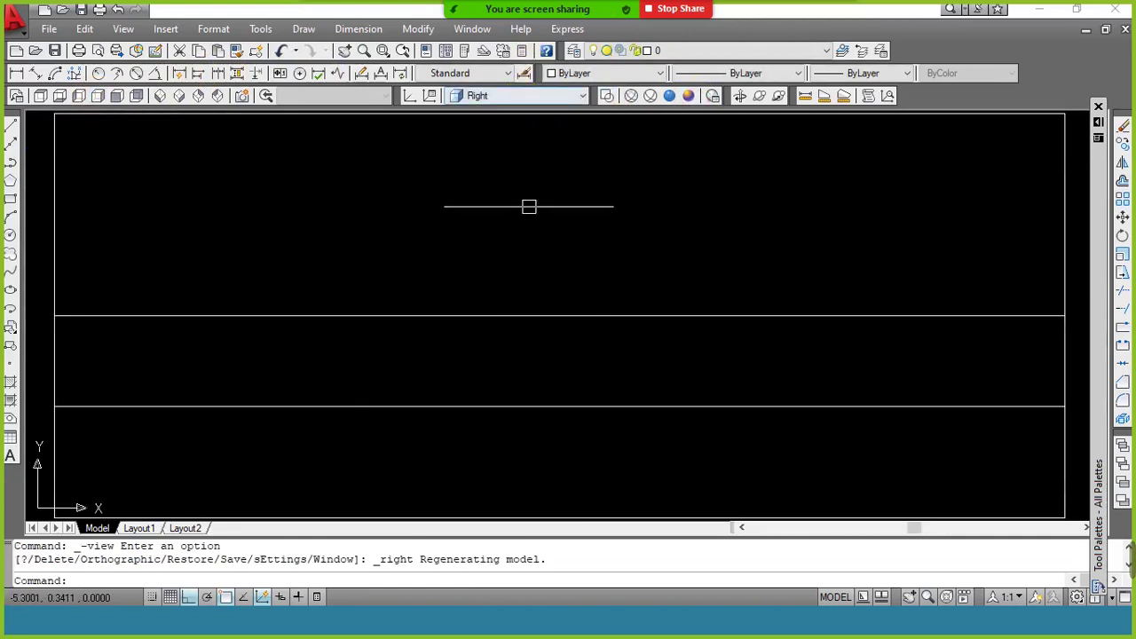
{"action": "scroll", "coordinate": [531, 213], "scroll_direction": "down", "scroll_amount": 1}
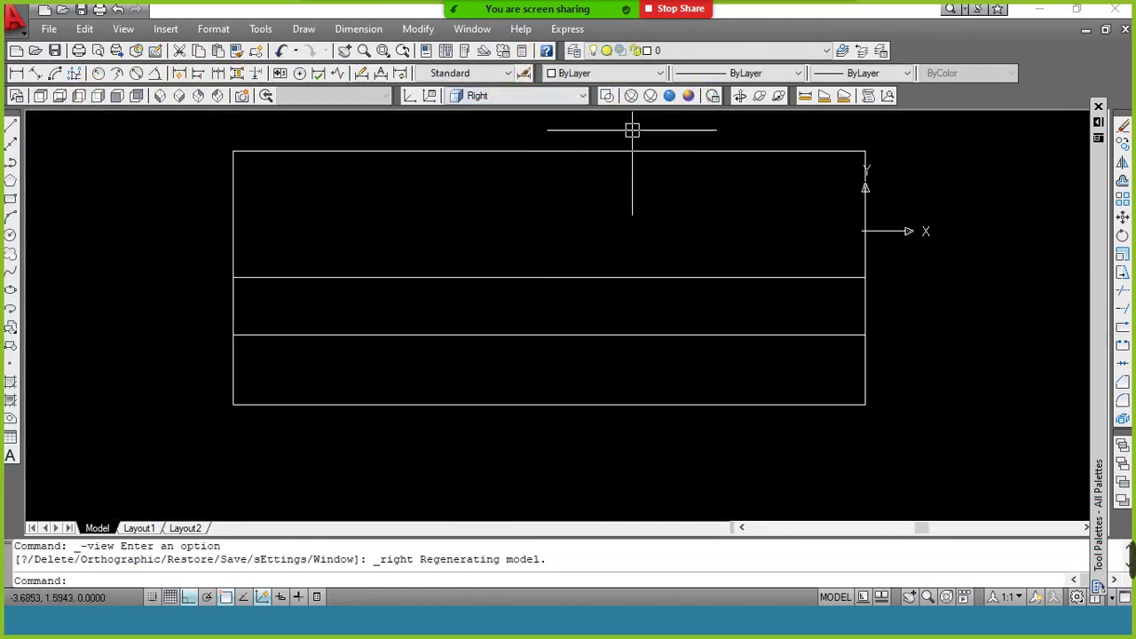
{"action": "key", "text": "Escape"}
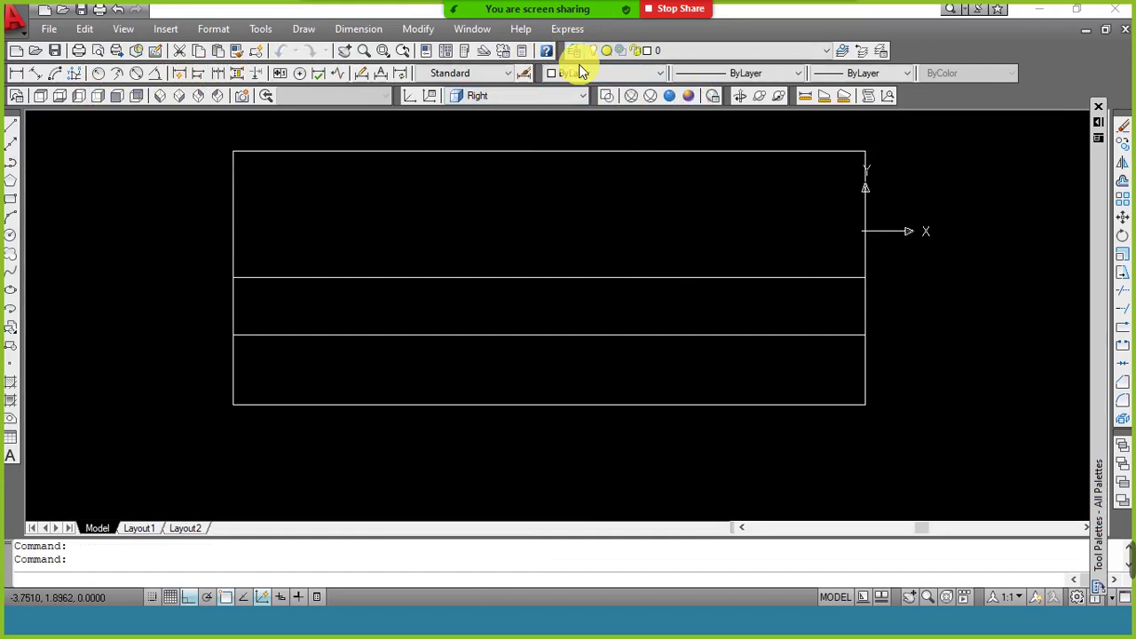
Step: Create two new layers named Base and Top in the Layer Properties Manager
{"action": "left_click", "coordinate": [621, 130]}
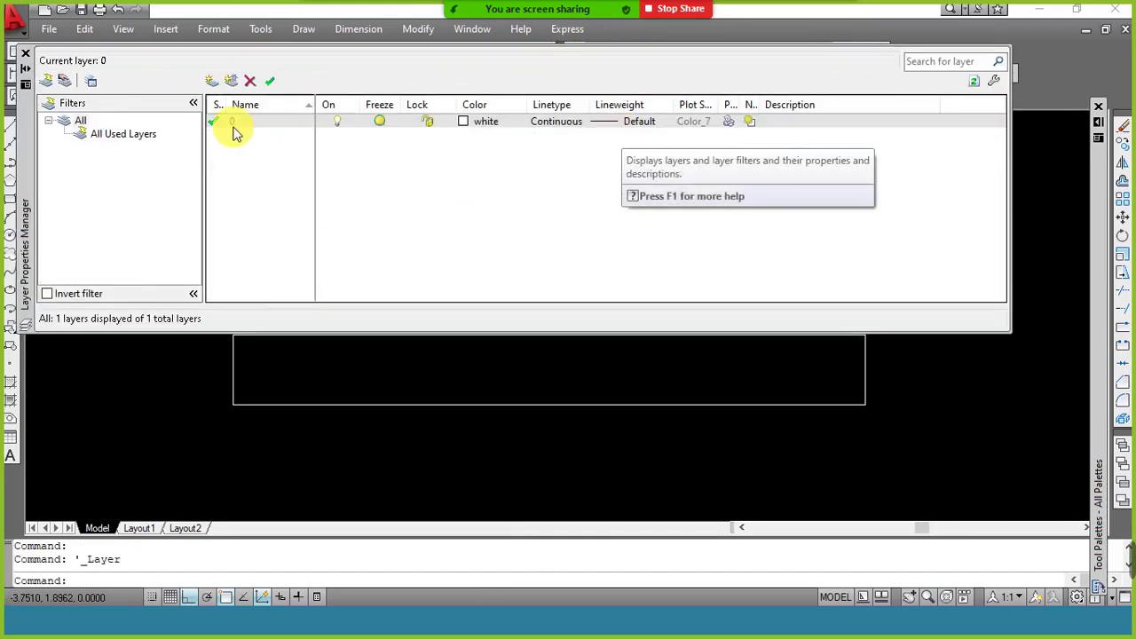
{"action": "left_click", "coordinate": [212, 81]}
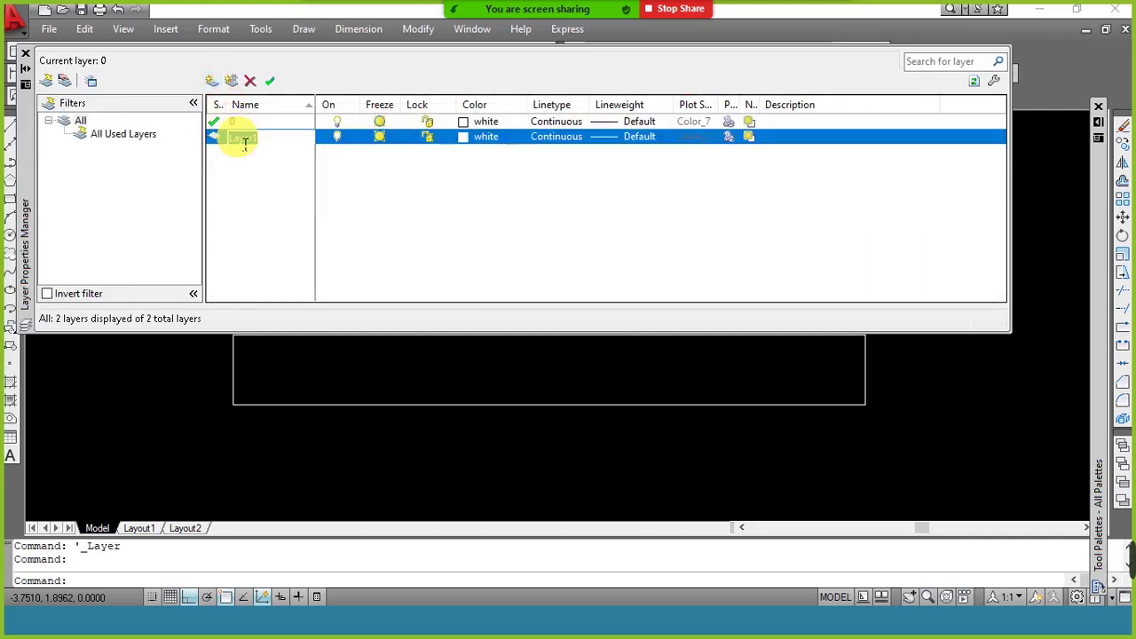
{"action": "type", "text": "Base"}
{"action": "left_click", "coordinate": [238, 140]}
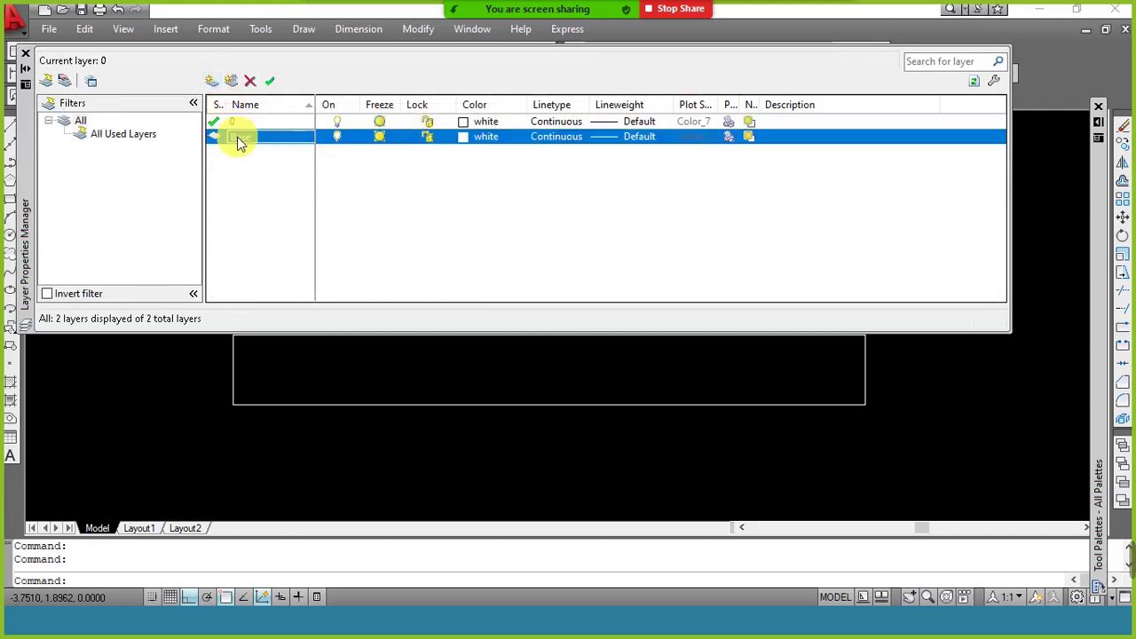
{"action": "left_click", "coordinate": [212, 81]}
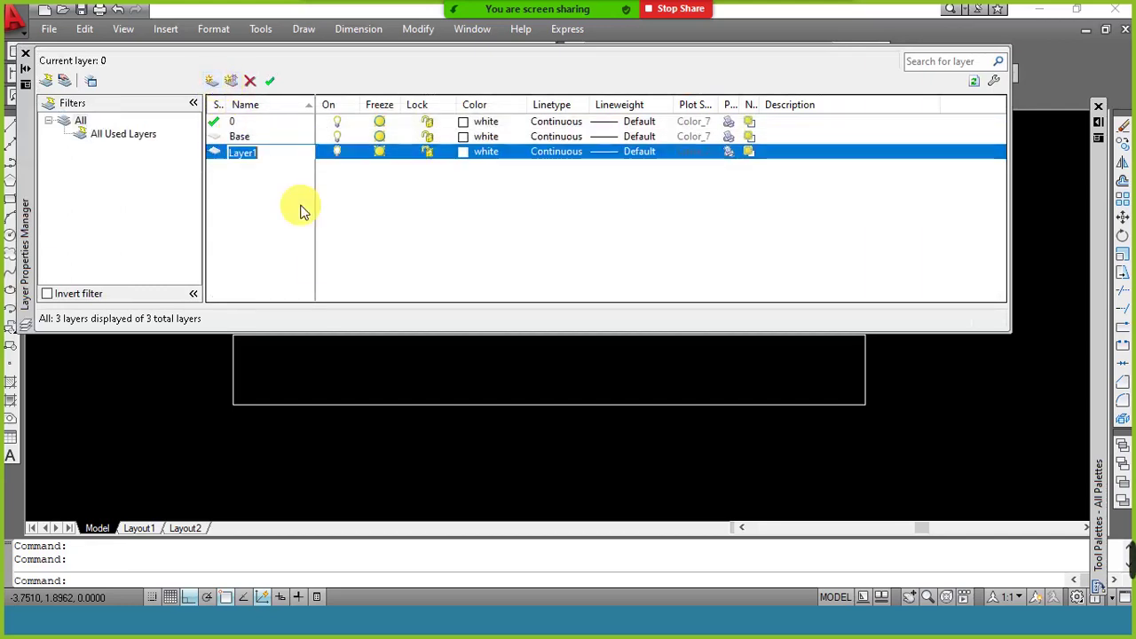
{"action": "type", "text": "Top"}
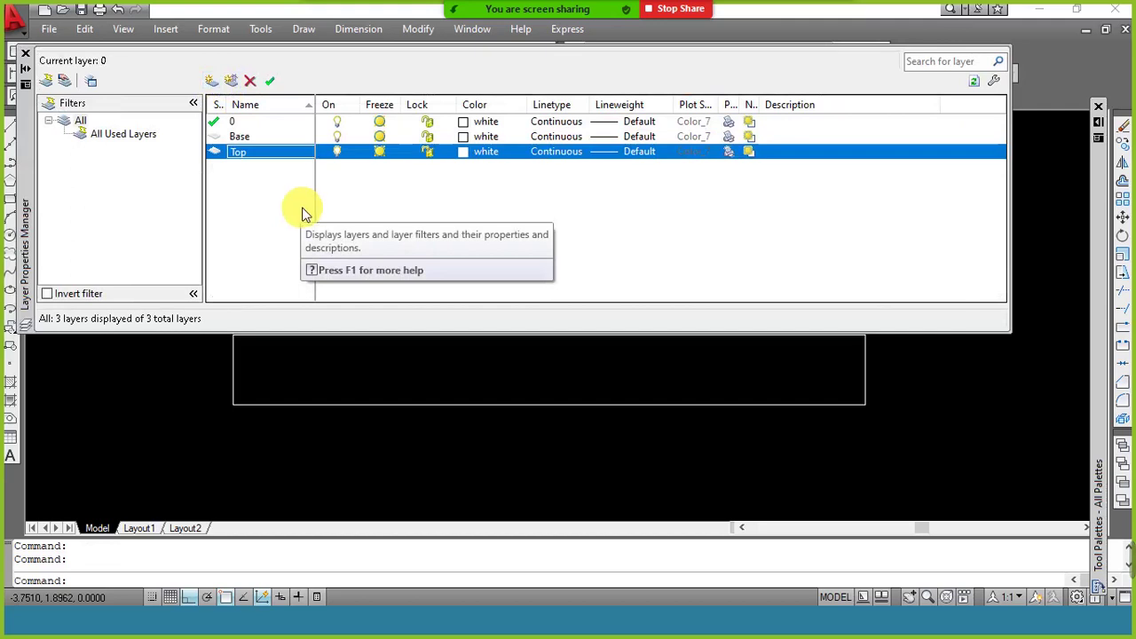
Step: Set the Base layer colour to red and the Top layer colour to magenta
{"action": "left_click", "coordinate": [462, 137]}
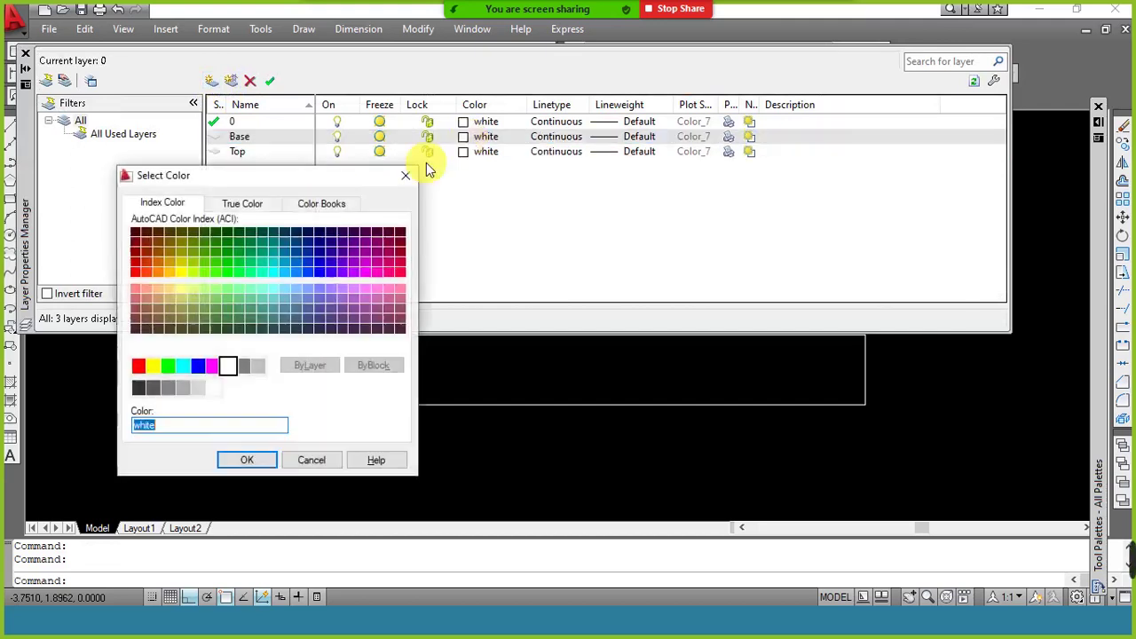
{"action": "left_click", "coordinate": [139, 365]}
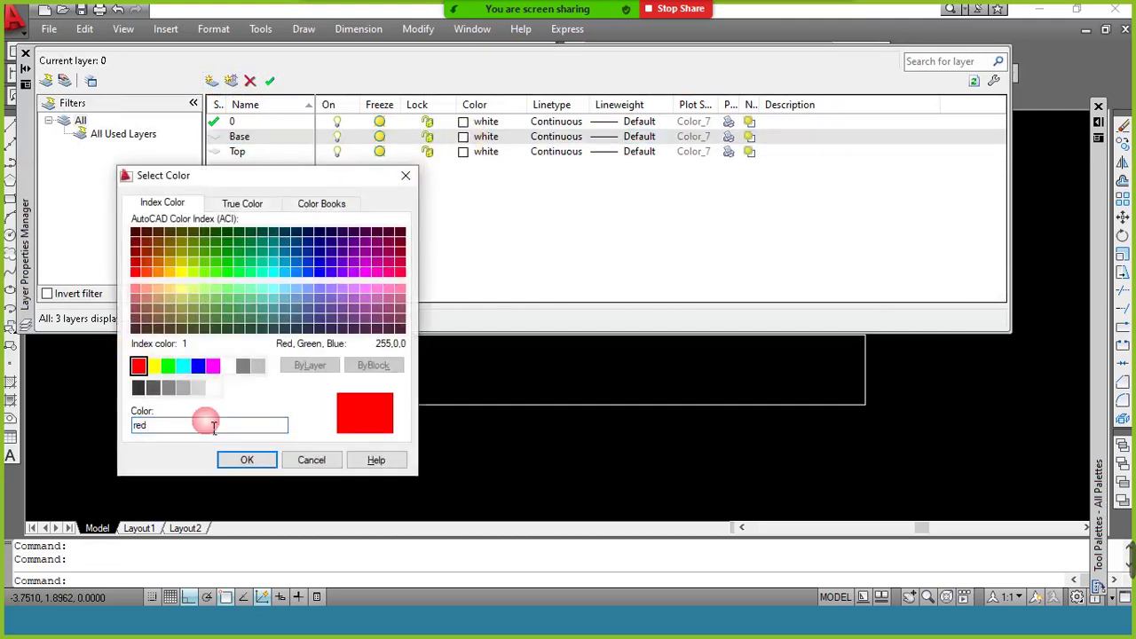
{"action": "left_click", "coordinate": [247, 462]}
{"action": "left_click", "coordinate": [462, 152]}
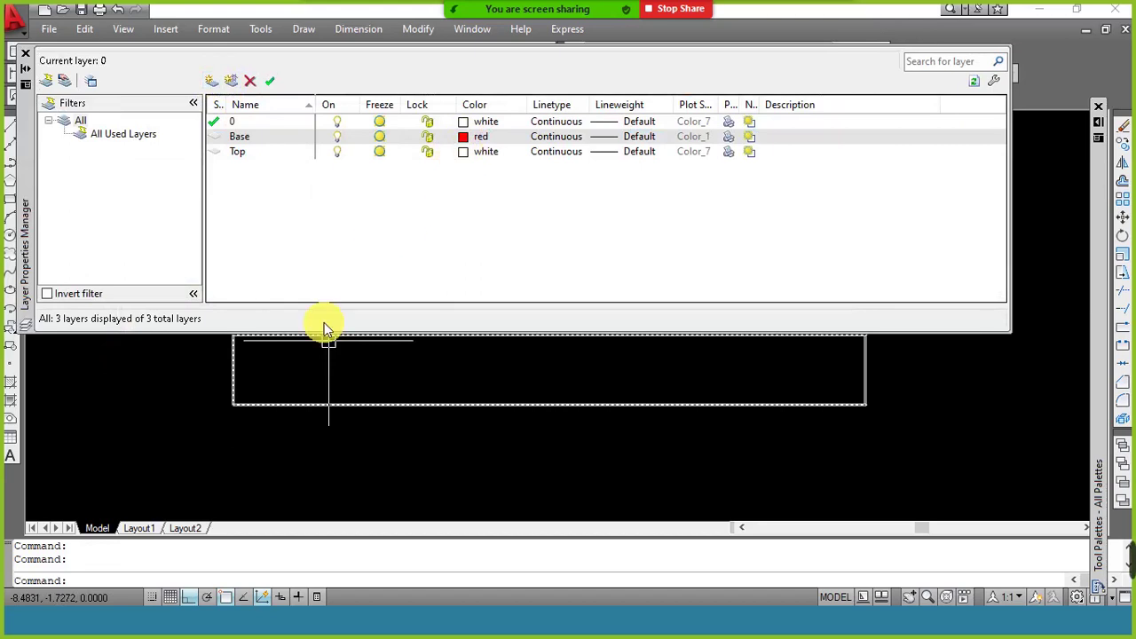
{"action": "left_click", "coordinate": [227, 366]}
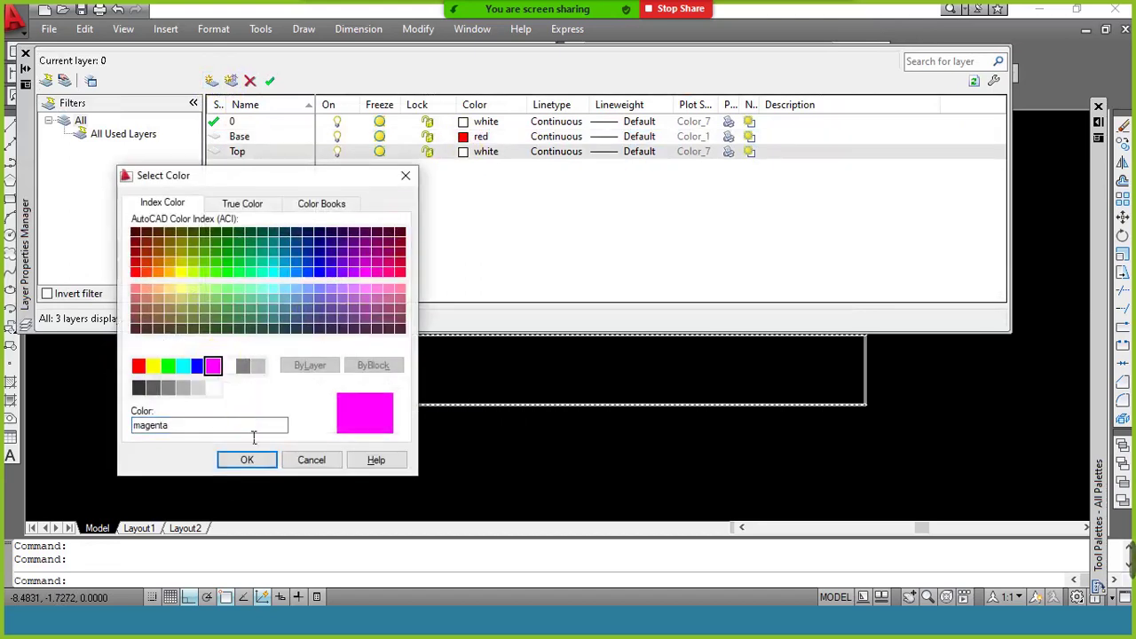
{"action": "left_click", "coordinate": [246, 459]}
Step: Move the three-band rectangle profile onto the Base layer
{"action": "left_click", "coordinate": [27, 58]}
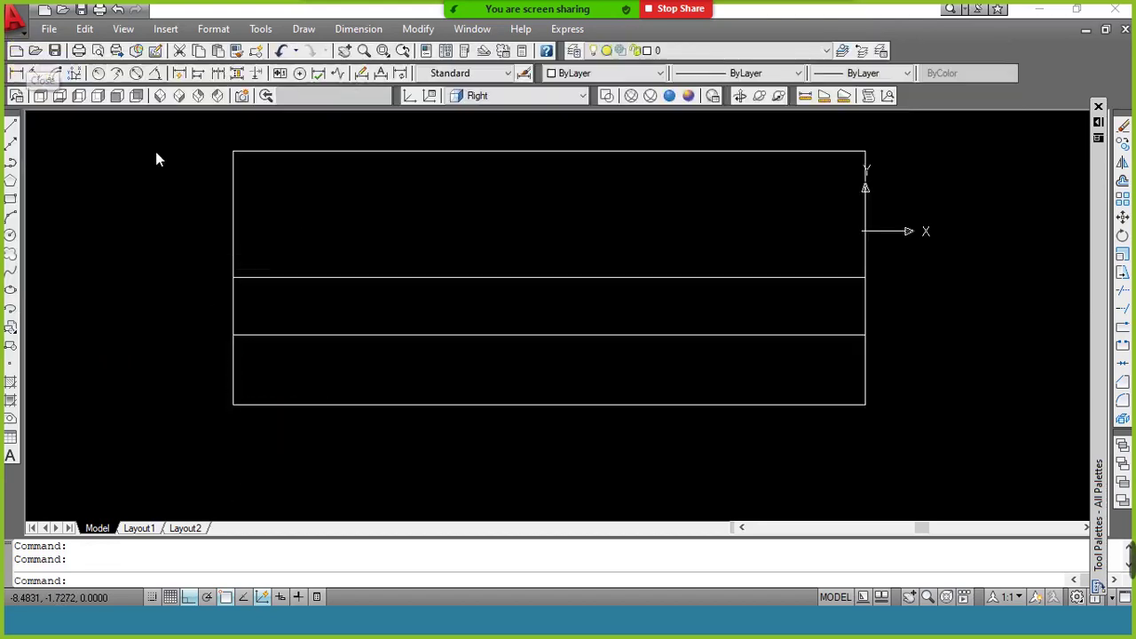
{"action": "left_click", "coordinate": [230, 234]}
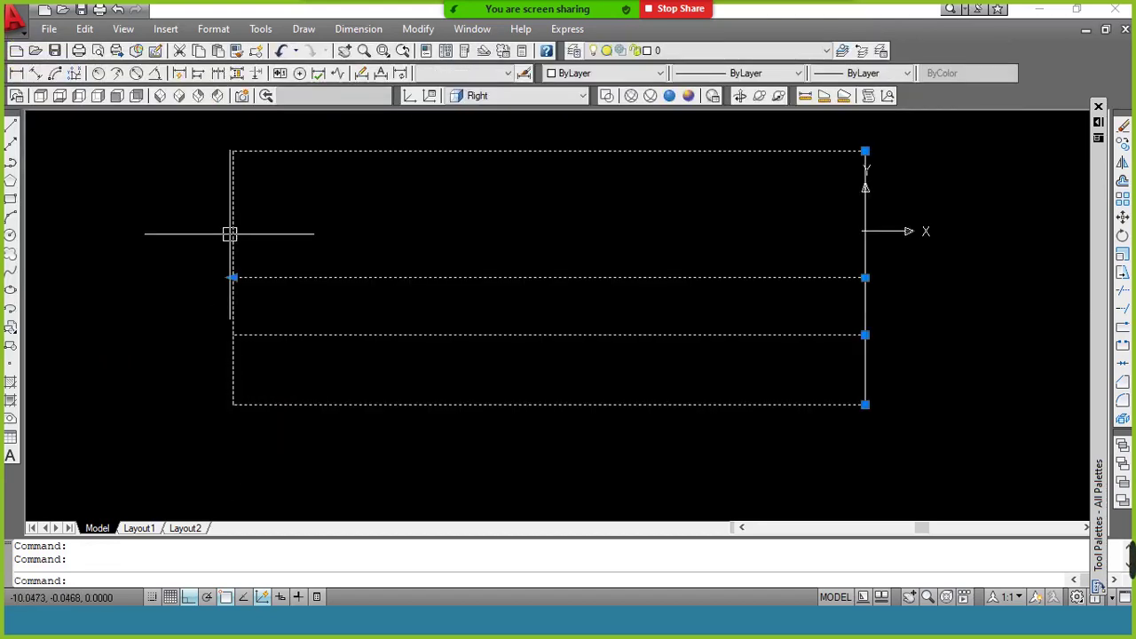
{"action": "left_click", "coordinate": [648, 50]}
{"action": "left_click", "coordinate": [675, 82]}
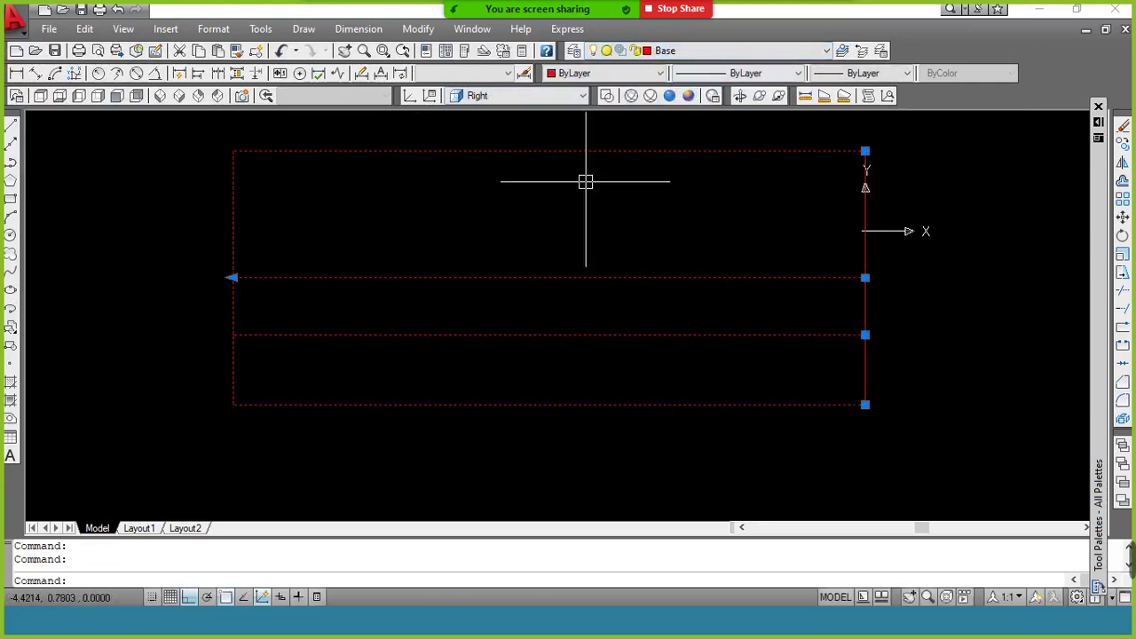
{"action": "key", "text": "Escape"}
Step: Make Top the current layer, start a line, and hide the Tool Palettes
{"action": "left_click", "coordinate": [653, 51]}
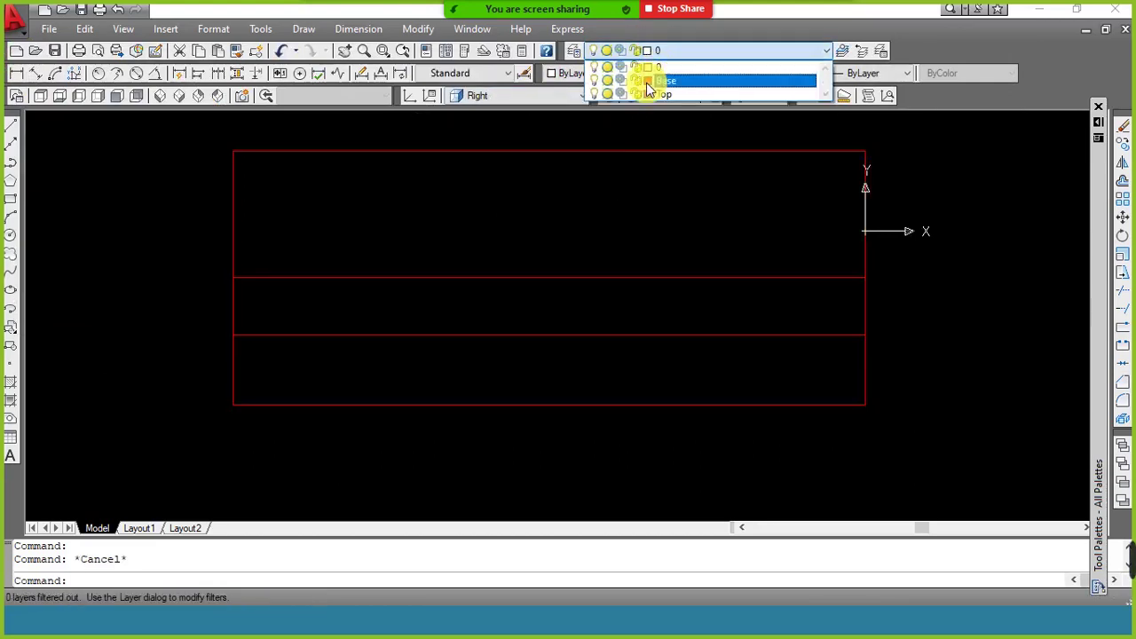
{"action": "left_click", "coordinate": [632, 149]}
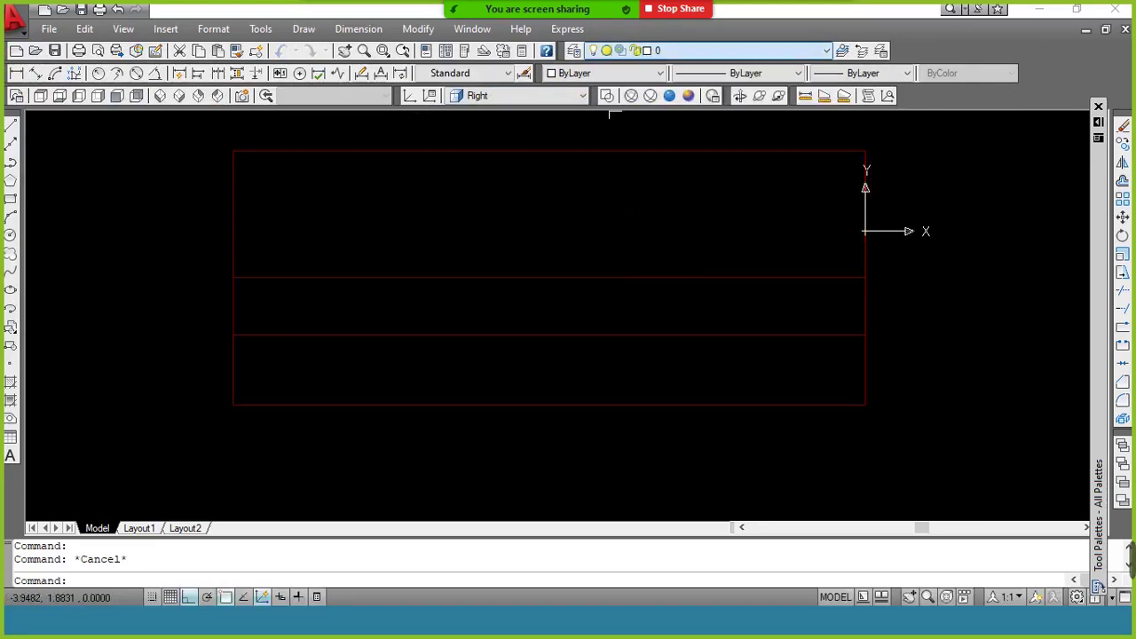
{"action": "left_click", "coordinate": [688, 51]}
{"action": "left_click", "coordinate": [694, 89]}
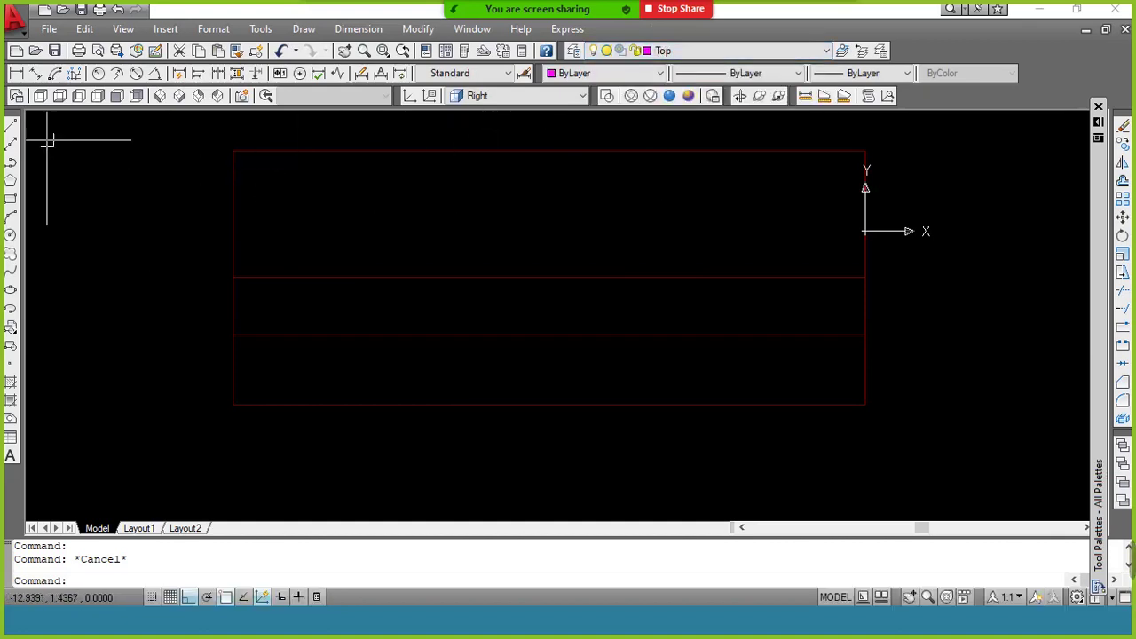
{"action": "left_click", "coordinate": [10, 127]}
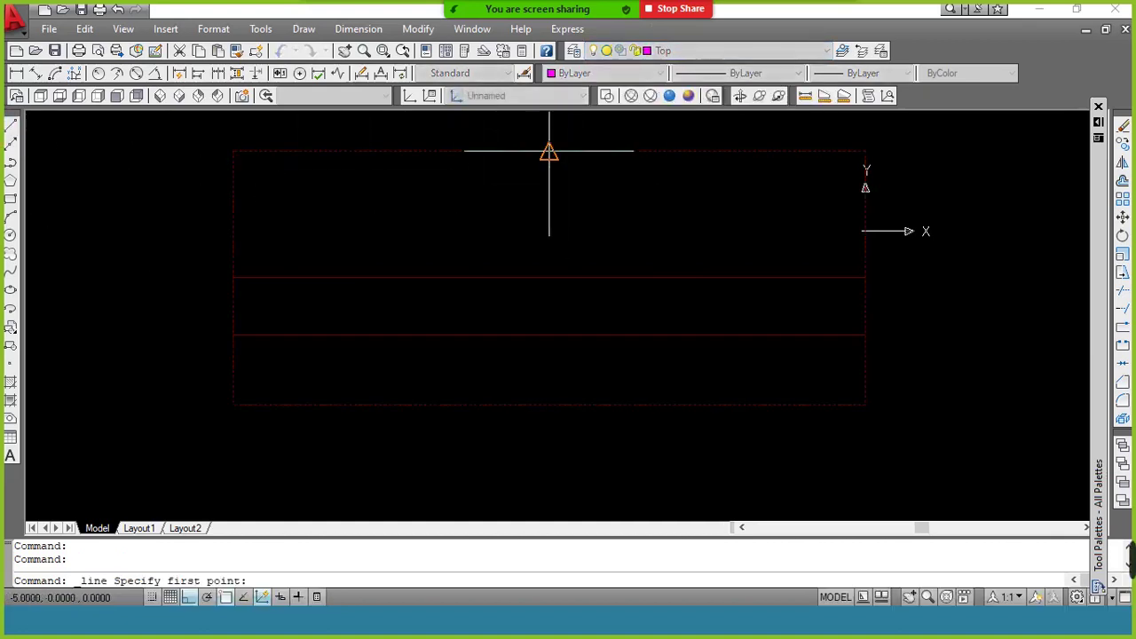
{"action": "left_click", "coordinate": [1099, 113]}
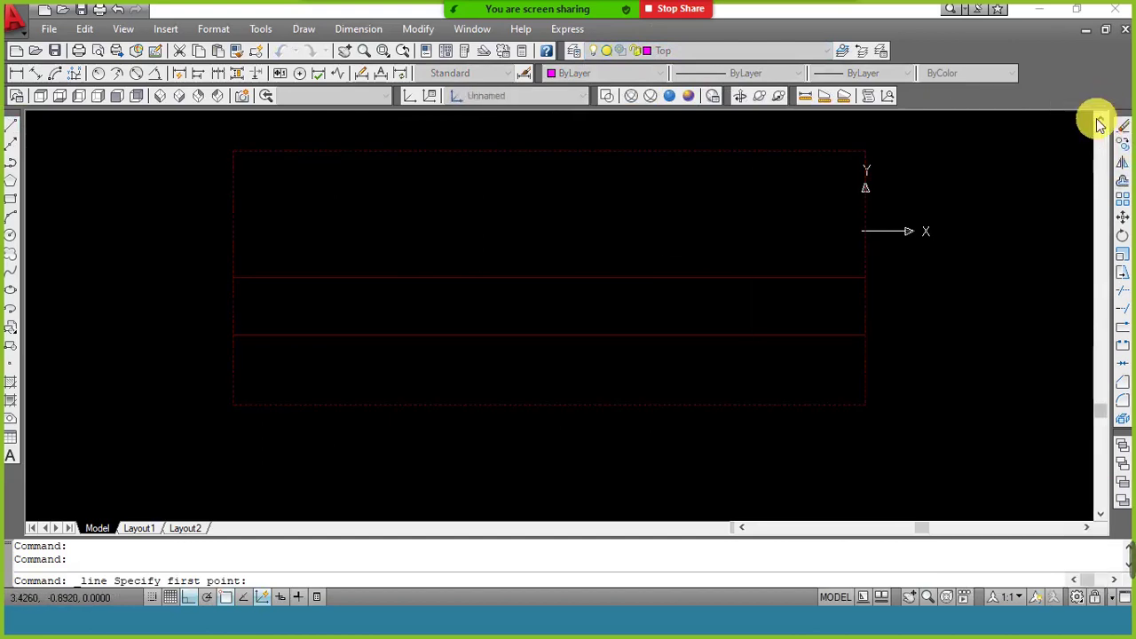
{"action": "left_click", "coordinate": [1099, 123]}
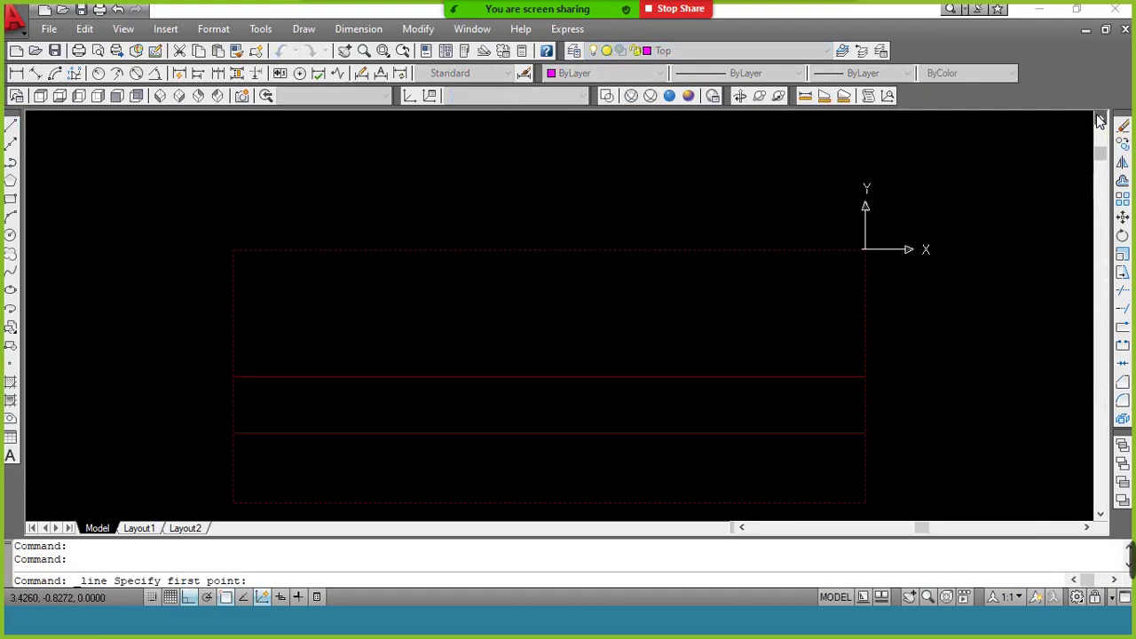
Step: Zoom out the drawing and switch to the Nitro Pro PDF of the 3D parts
{"action": "scroll", "coordinate": [825, 187], "scroll_direction": "down", "scroll_amount": 2}
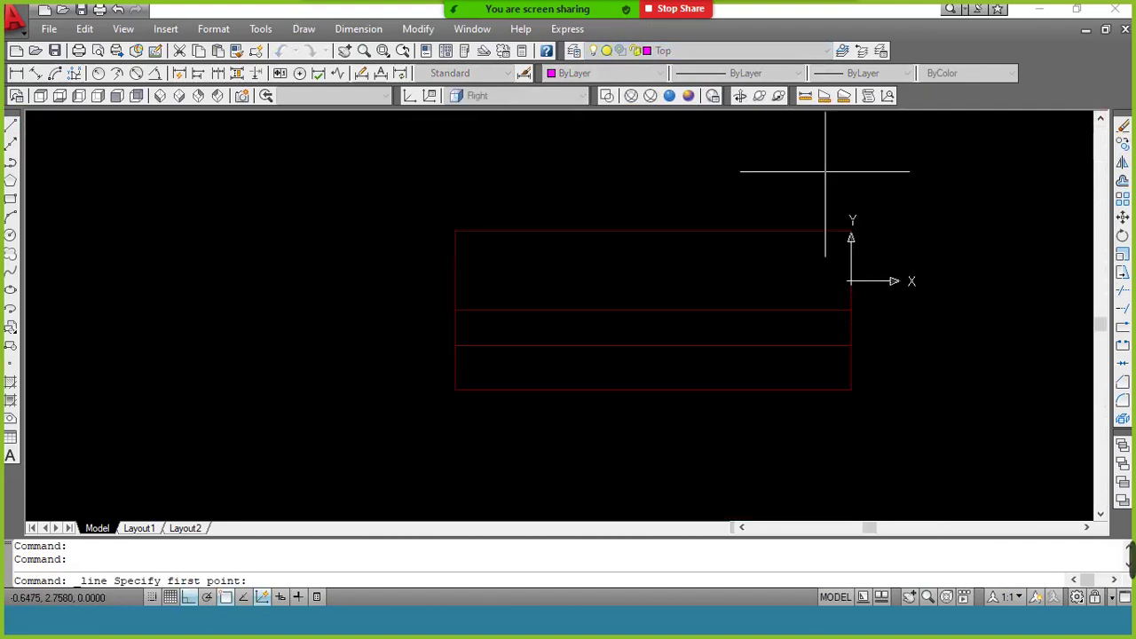
{"action": "left_click", "coordinate": [1105, 120]}
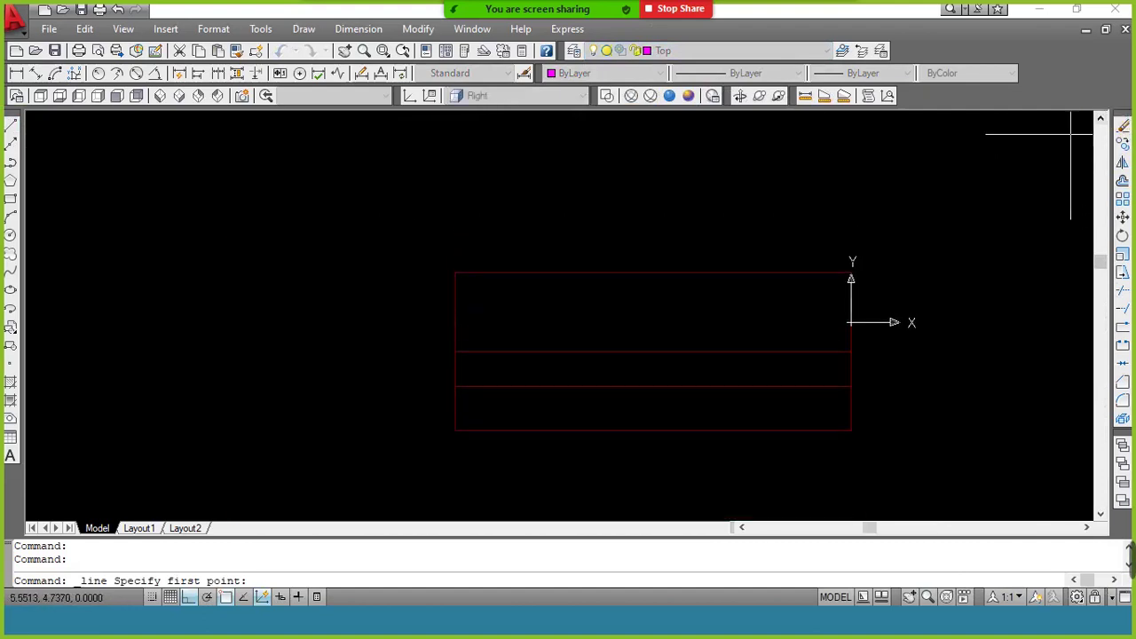
{"action": "key", "text": "alt+Tab"}
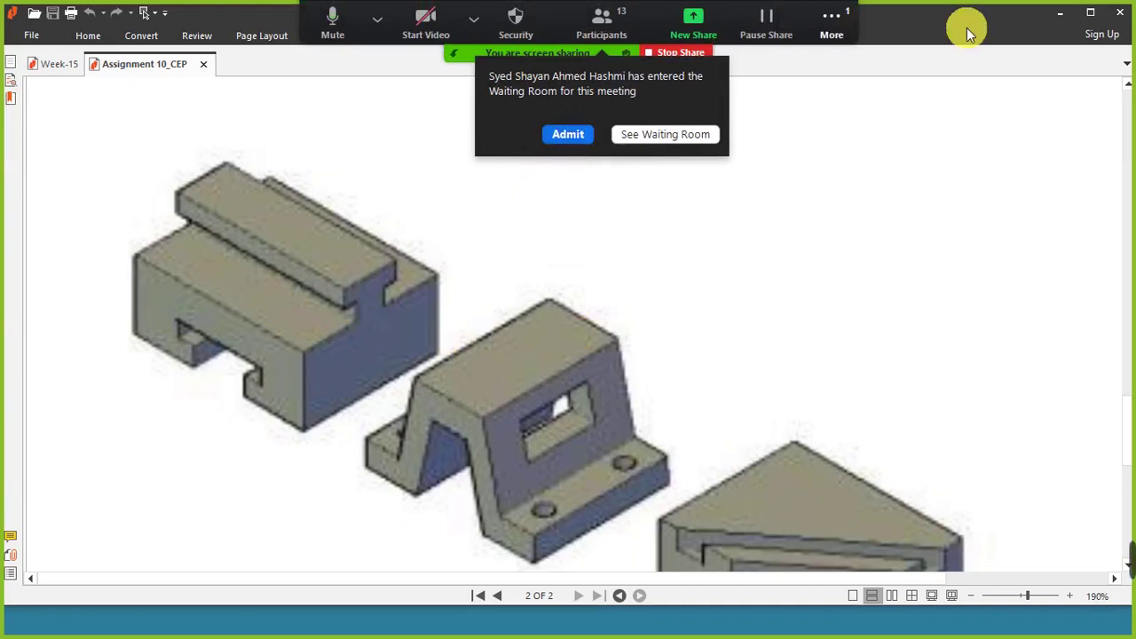
Step: Admit the waiting meeting participant, minimise the meeting chat, and return to AutoCAD
{"action": "left_click", "coordinate": [832, 22]}
{"action": "left_click", "coordinate": [846, 59]}
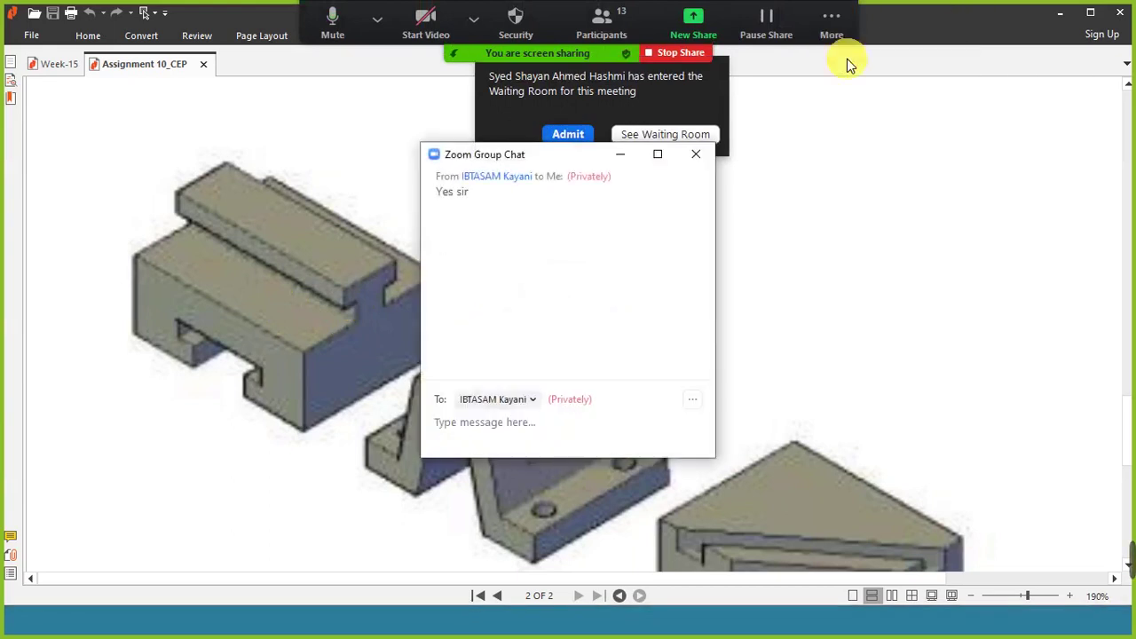
{"action": "left_click", "coordinate": [579, 134]}
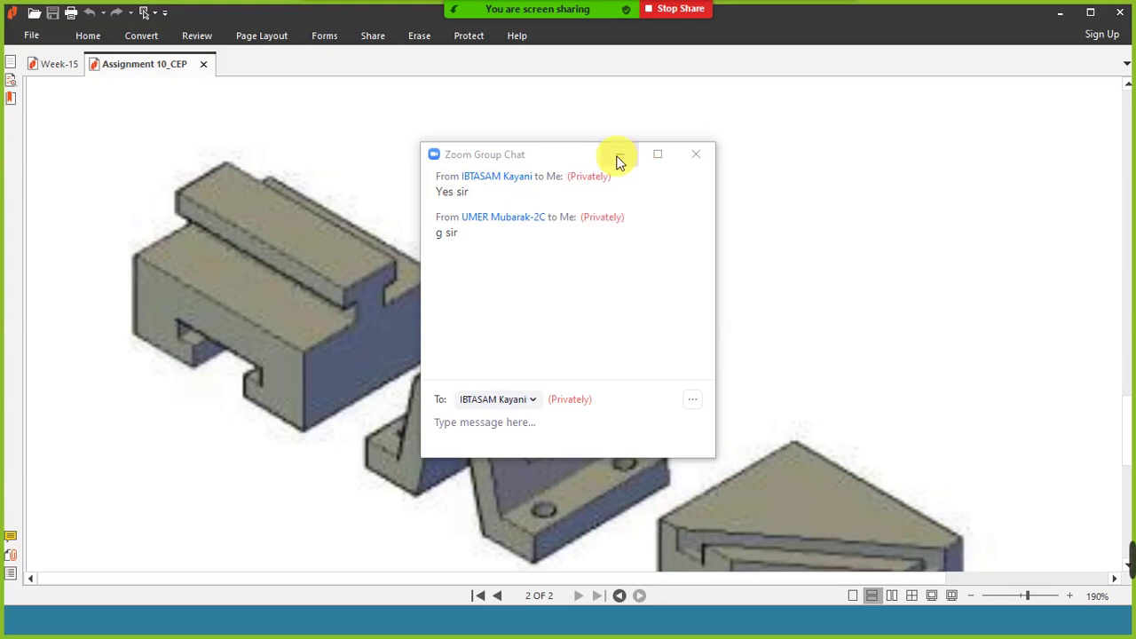
{"action": "left_click", "coordinate": [619, 158]}
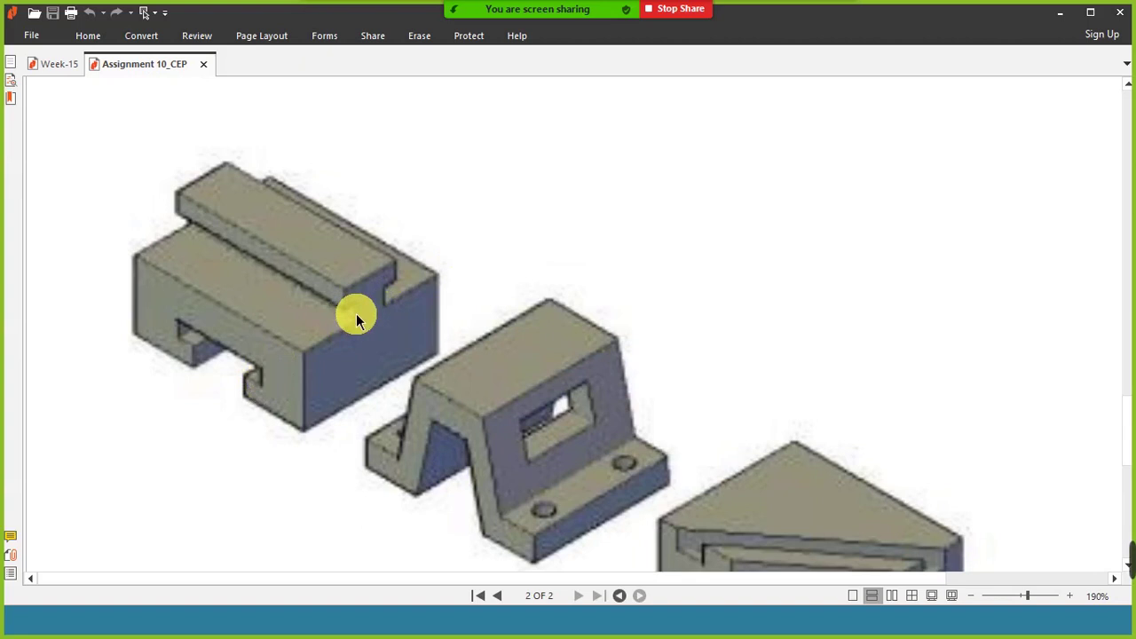
{"action": "key", "text": "alt+Tab"}
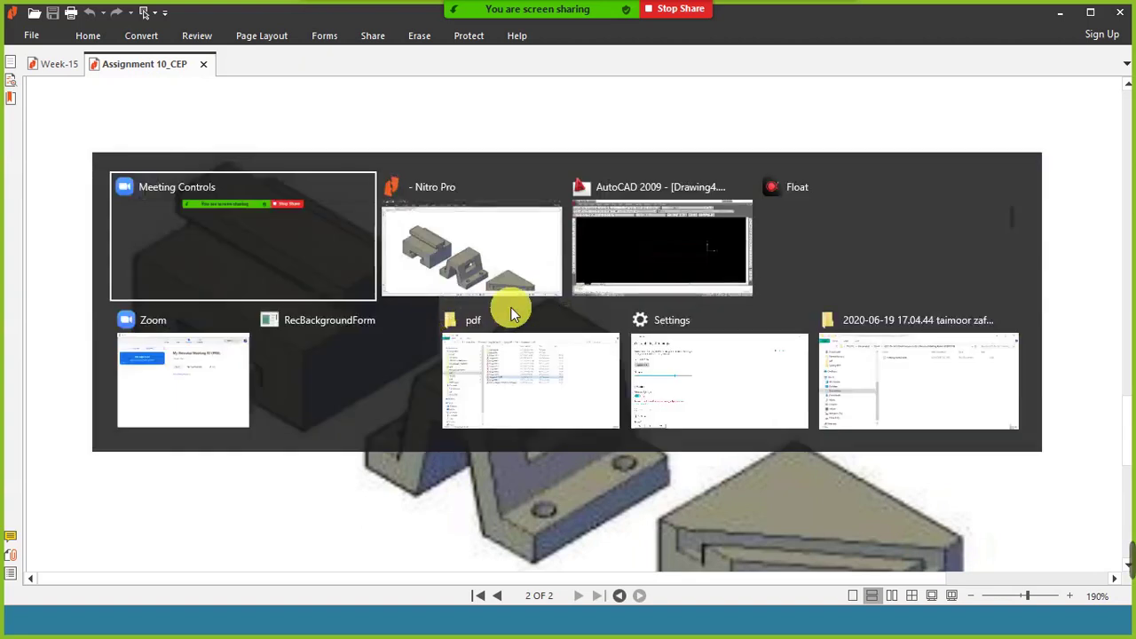
Step: Measure the 0.9 height in Front view, then return to the Right view
{"action": "left_click", "coordinate": [656, 239]}
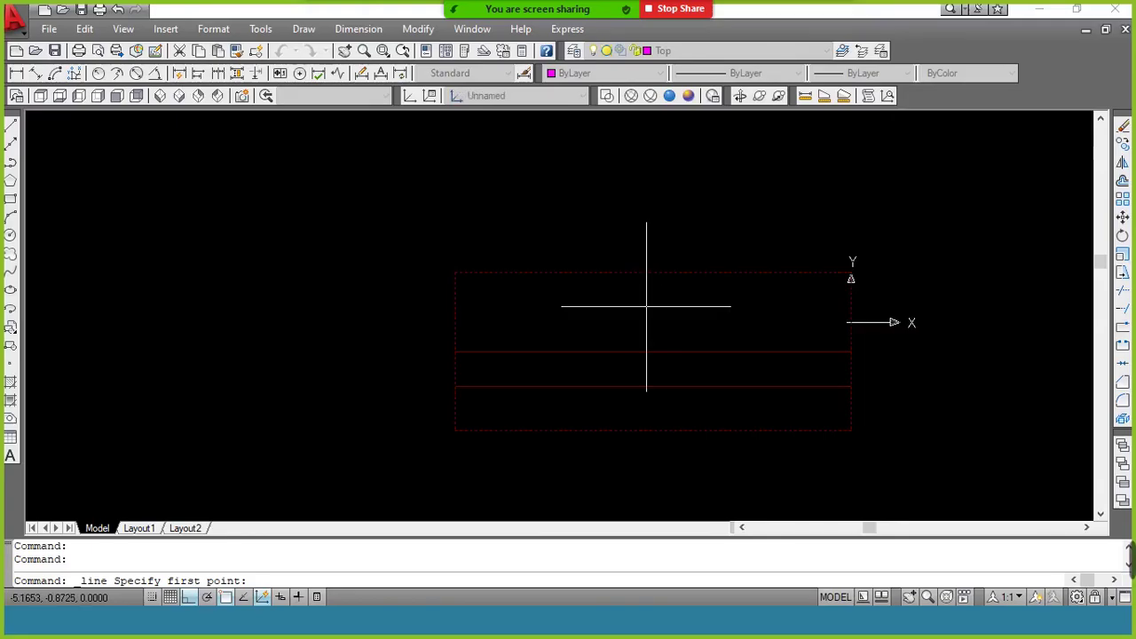
{"action": "left_click", "coordinate": [178, 96]}
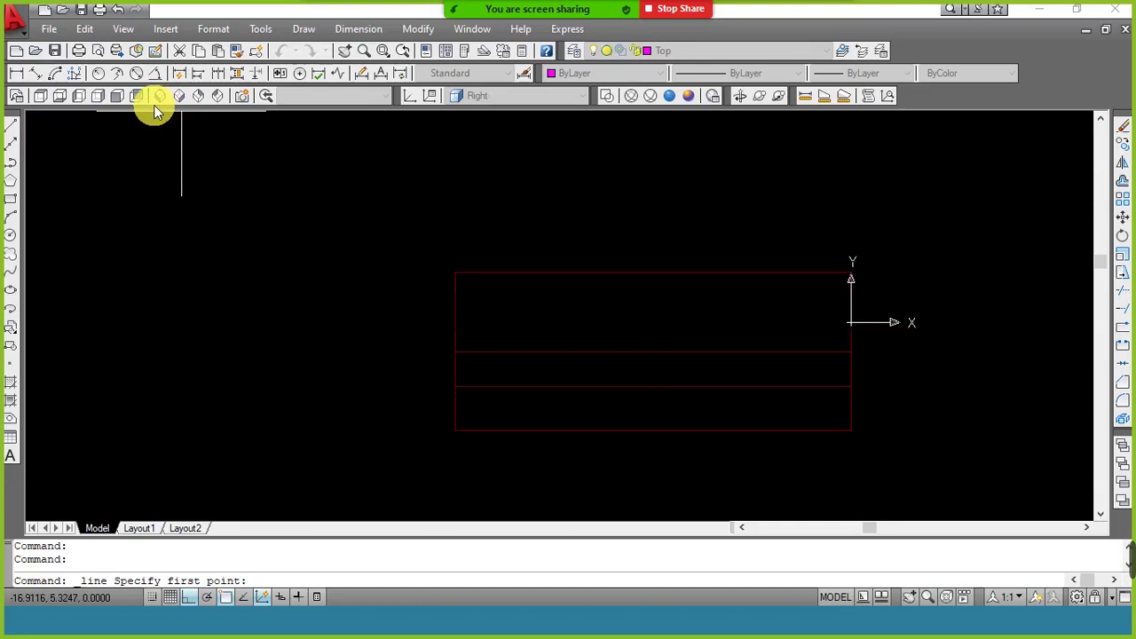
{"action": "left_click", "coordinate": [116, 96]}
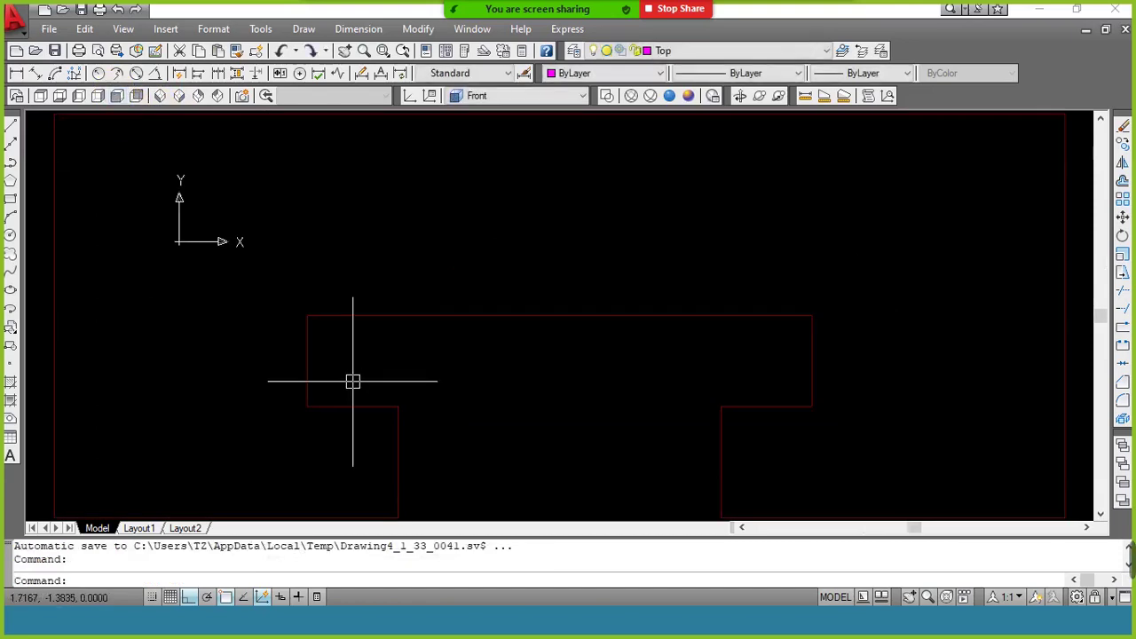
{"action": "type", "text": "di"}
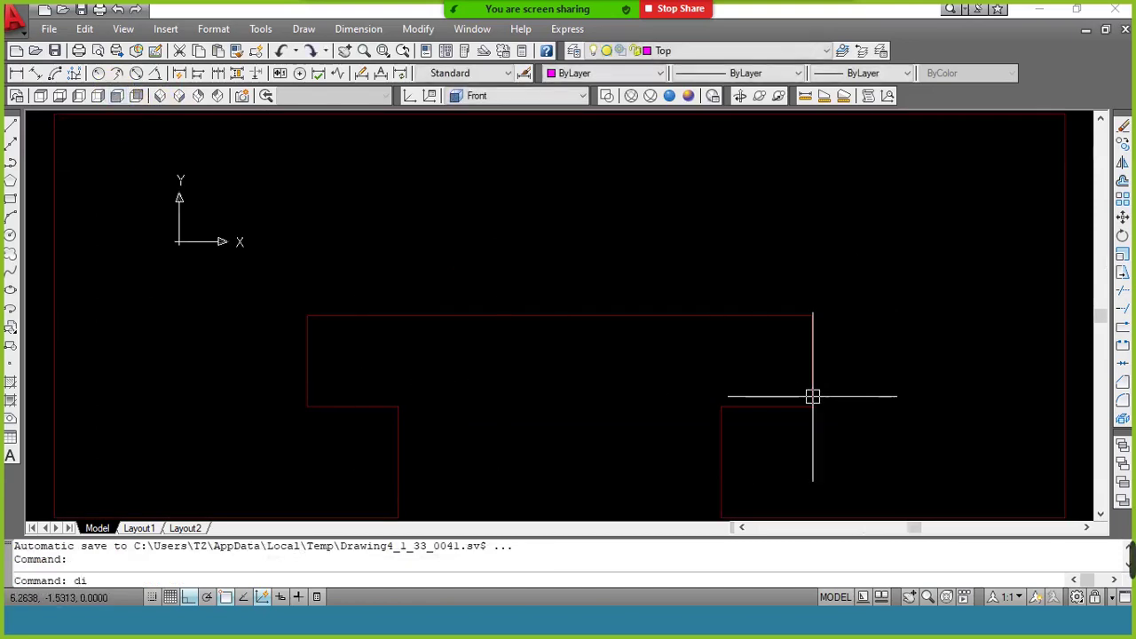
{"action": "key", "text": "Return"}
{"action": "left_click", "coordinate": [811, 405]}
{"action": "left_click", "coordinate": [813, 317]}
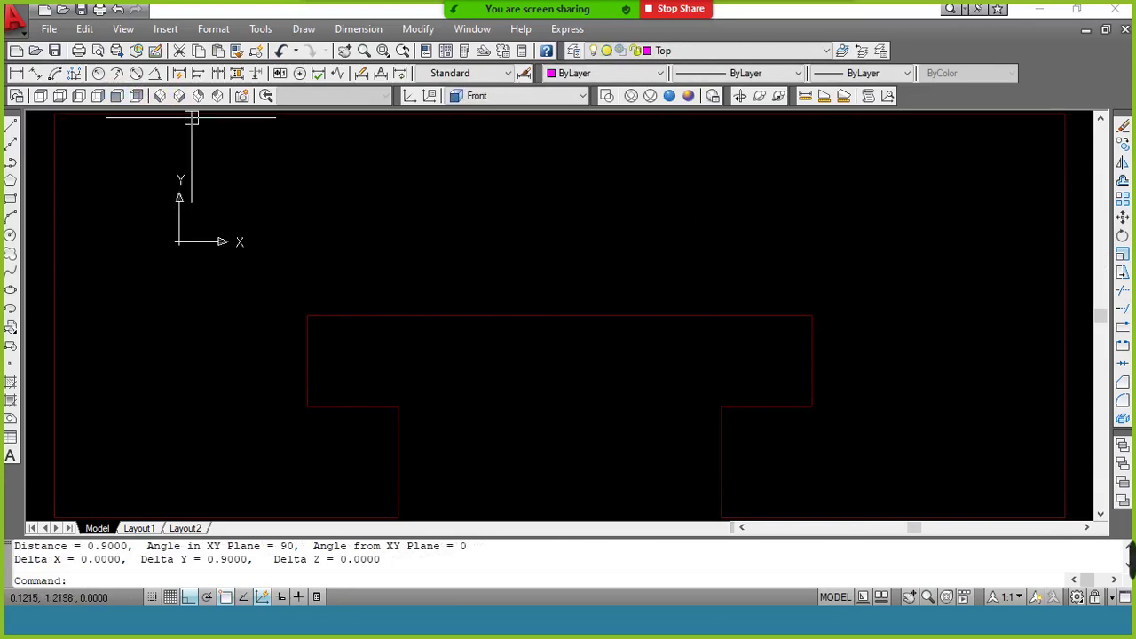
{"action": "left_click", "coordinate": [98, 96]}
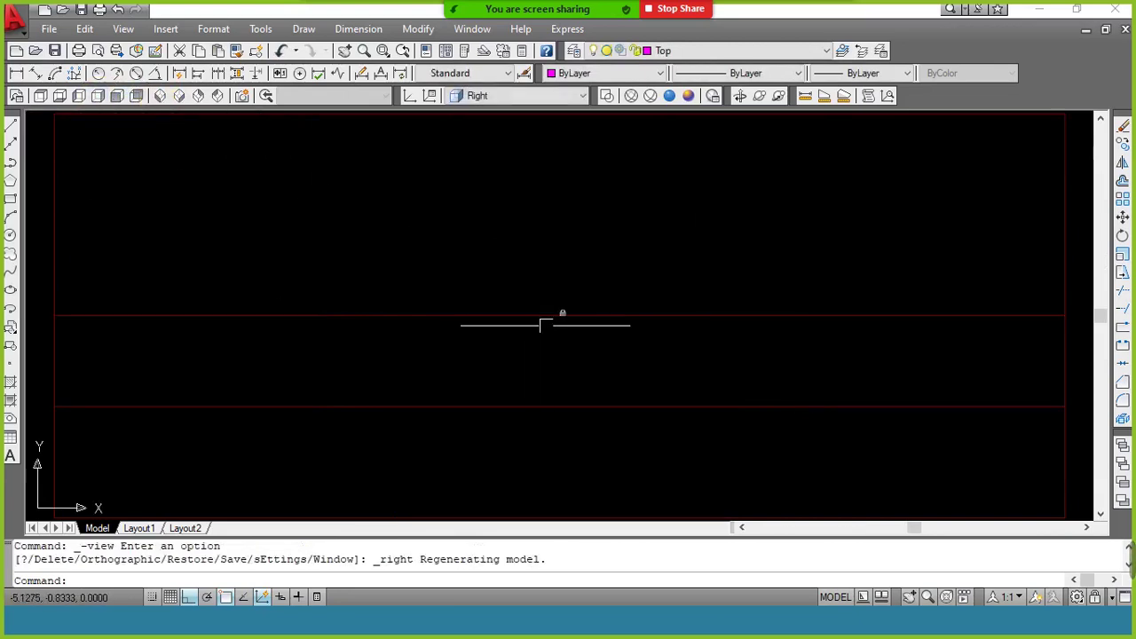
{"action": "scroll", "coordinate": [547, 325], "scroll_direction": "down", "scroll_amount": 6}
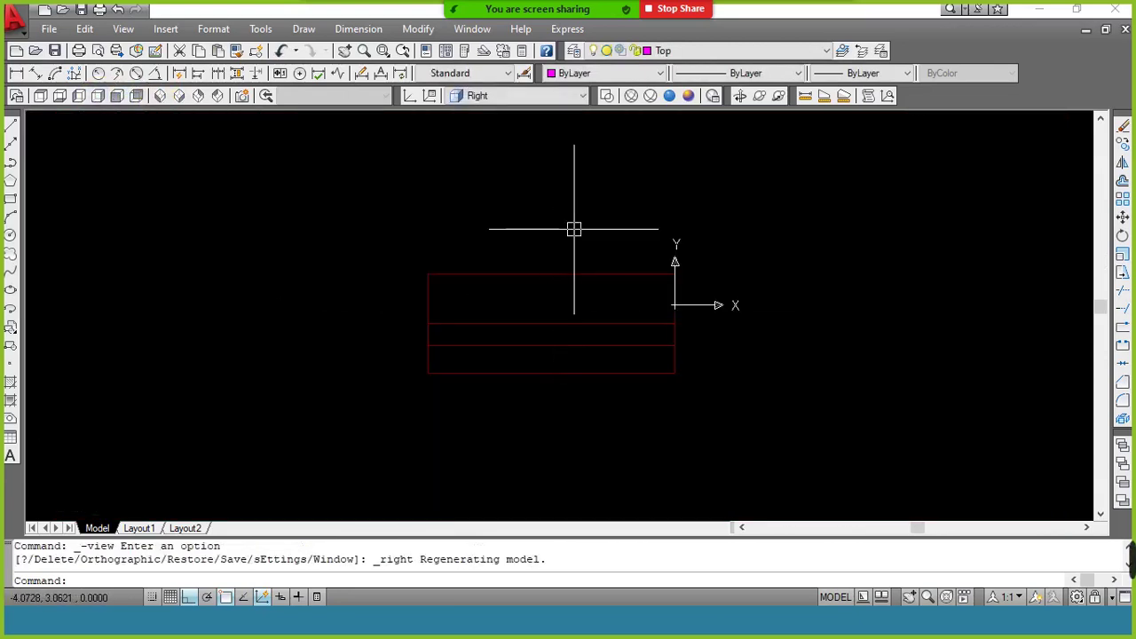
Step: Check the Nitro Pro parts PDF and come back to the AutoCAD drawing
{"action": "key", "text": "alt+Tab"}
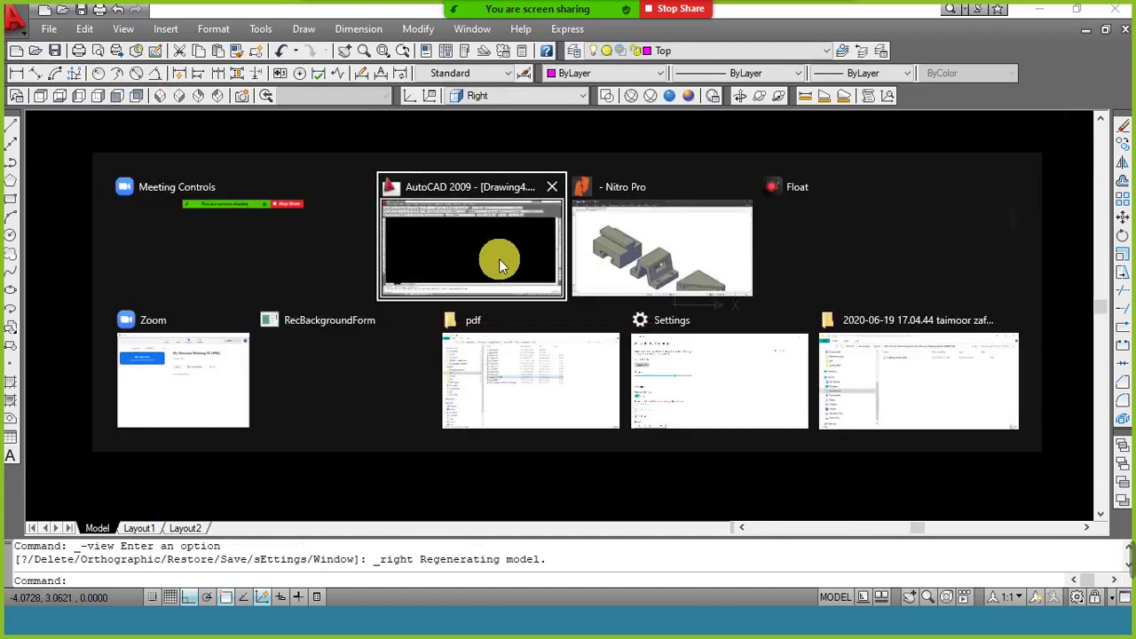
{"action": "left_click", "coordinate": [664, 253]}
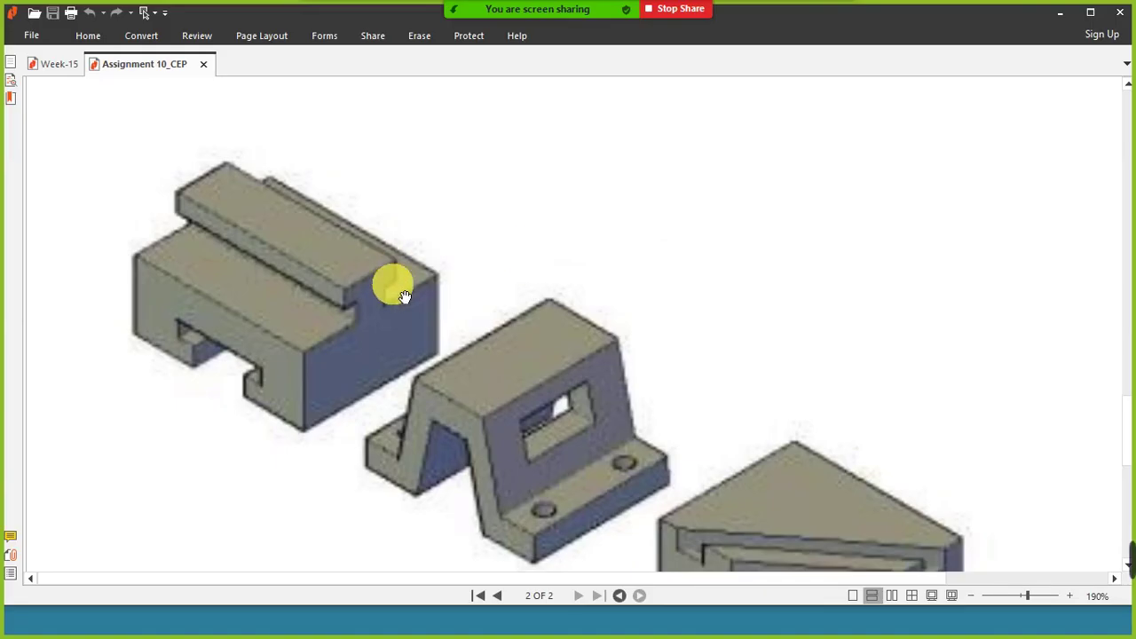
{"action": "key", "text": "alt+Tab"}
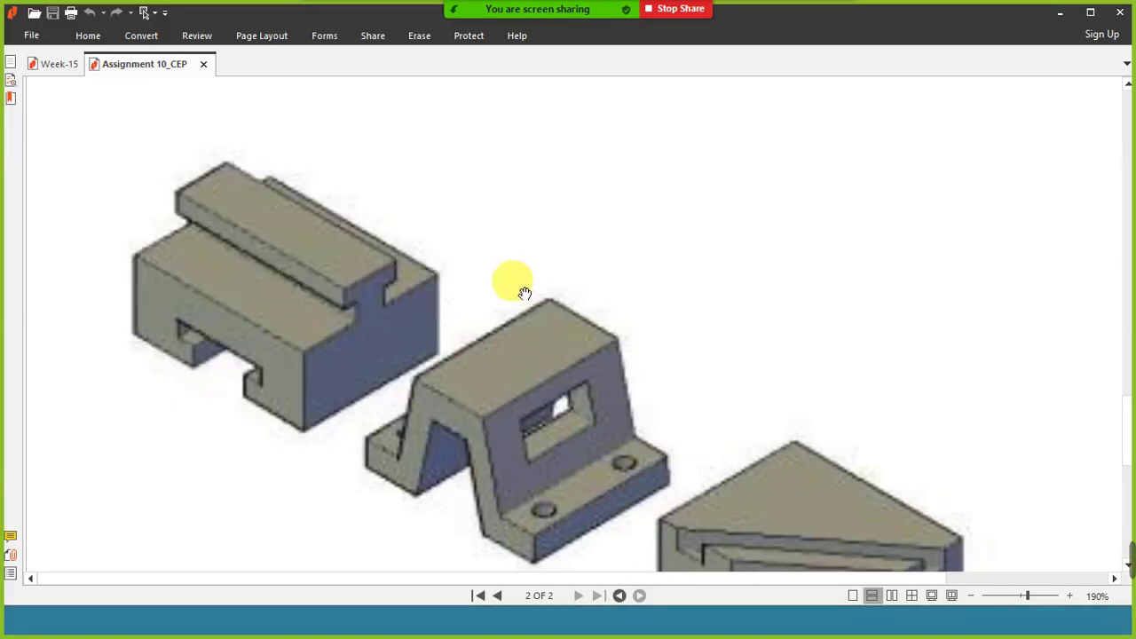
{"action": "key", "text": "alt+Tab"}
{"action": "left_click", "coordinate": [654, 253]}
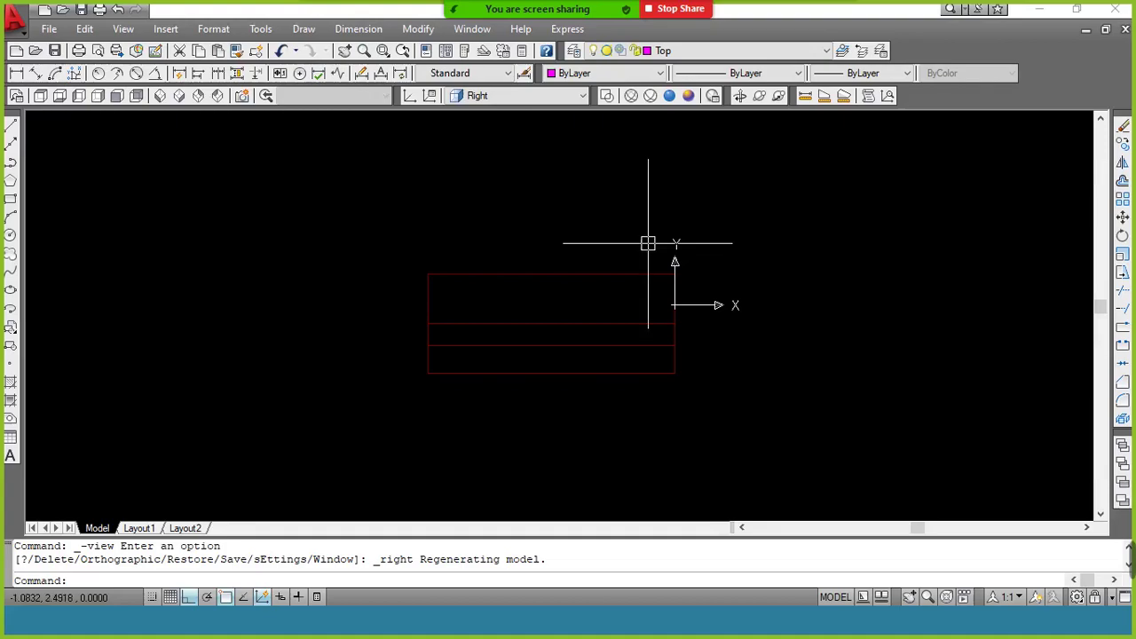
Step: Start the T's half profile at the top-edge midpoint with 1.3 and 0.9 segments
{"action": "type", "text": "l"}
{"action": "key", "text": "Return"}
{"action": "left_click", "coordinate": [550, 274]}
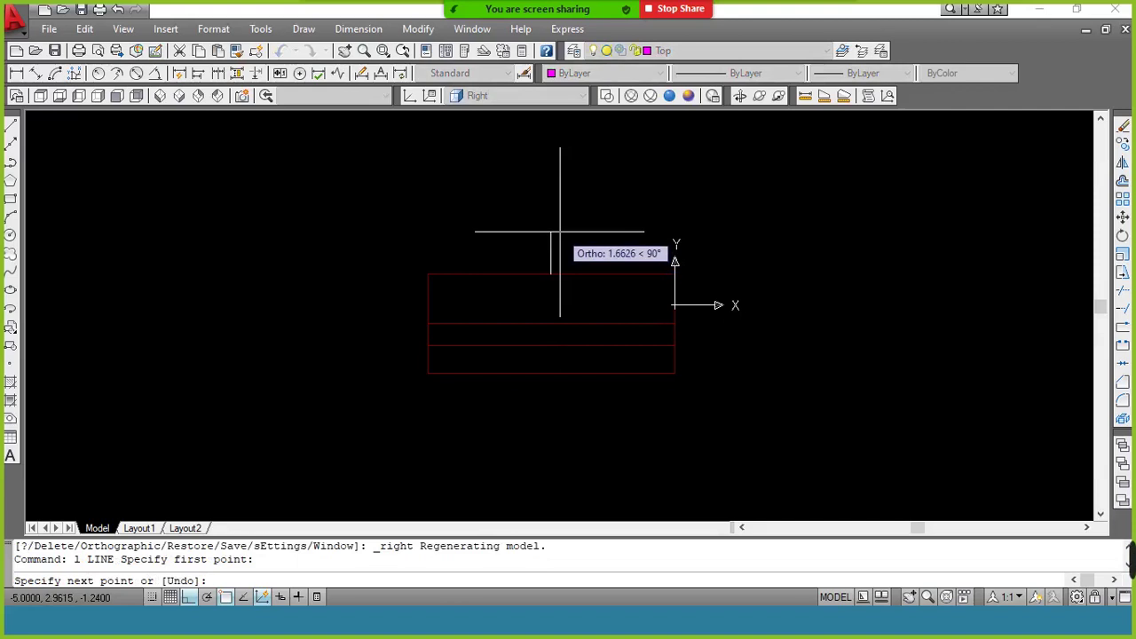
{"action": "type", "text": "3"}
{"action": "key", "text": "Return"}
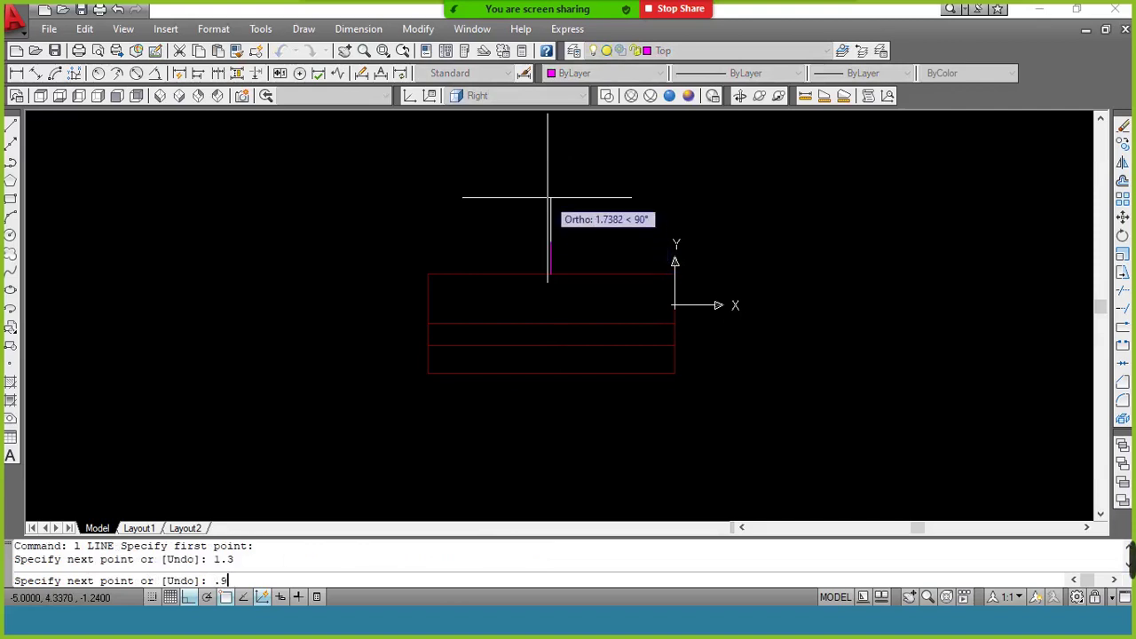
{"action": "key", "text": "Return"}
{"action": "key", "text": "Return"}
{"action": "key", "text": "Return"}
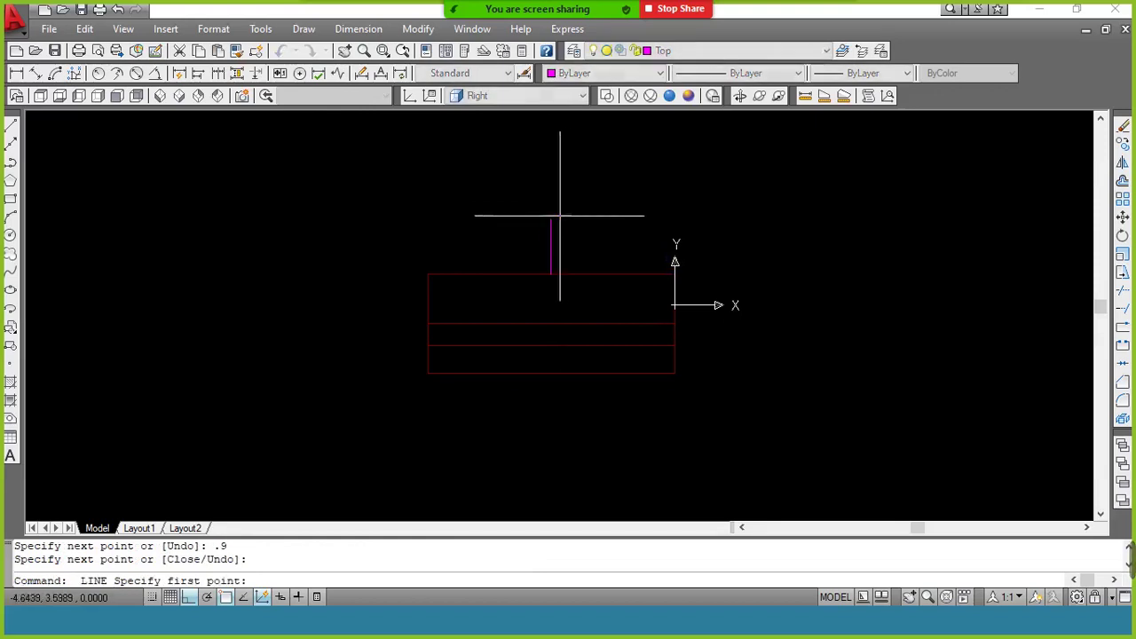
{"action": "left_click", "coordinate": [550, 218]}
Step: After checking the PDF, continue the half T with 1.5, 1 and 0.9 segments
{"action": "key", "text": "alt+Tab"}
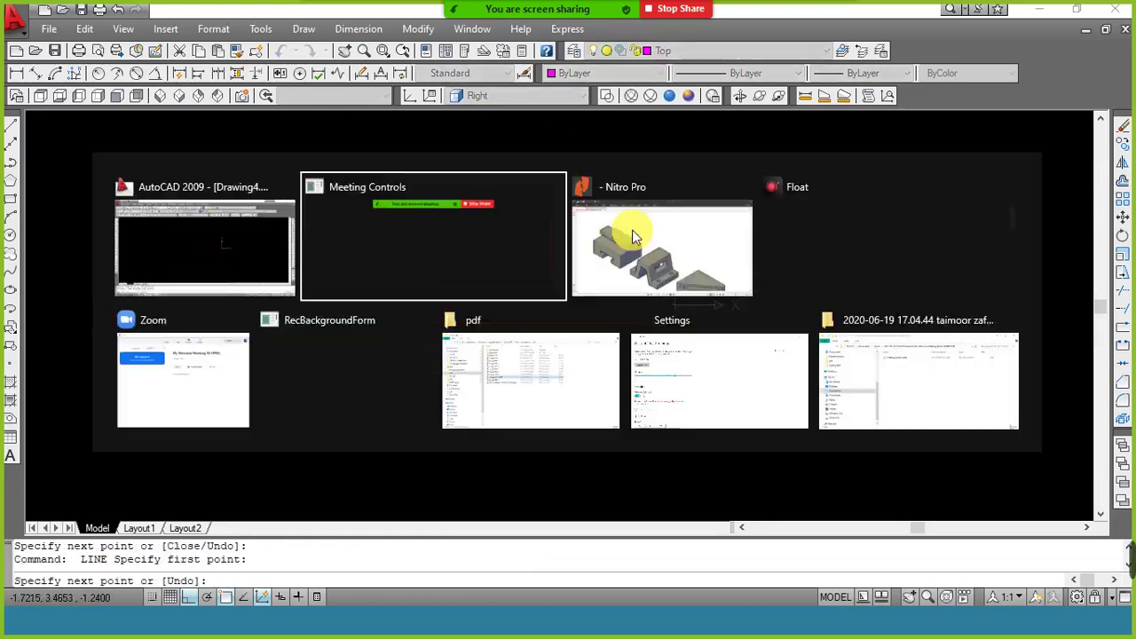
{"action": "key", "text": "alt+Tab"}
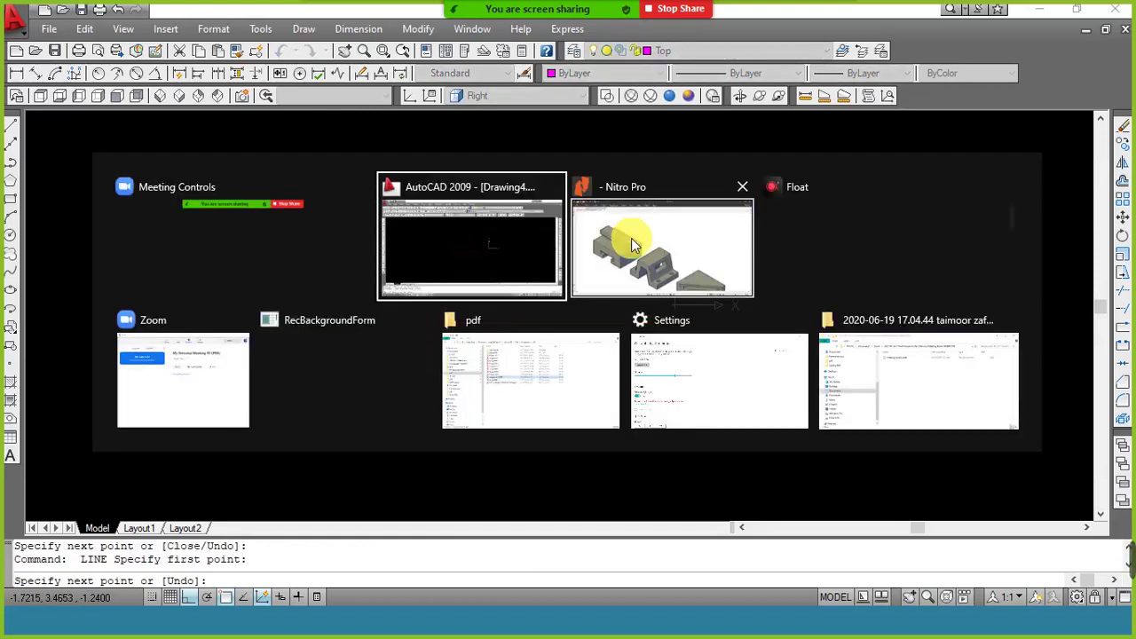
{"action": "left_click", "coordinate": [631, 239]}
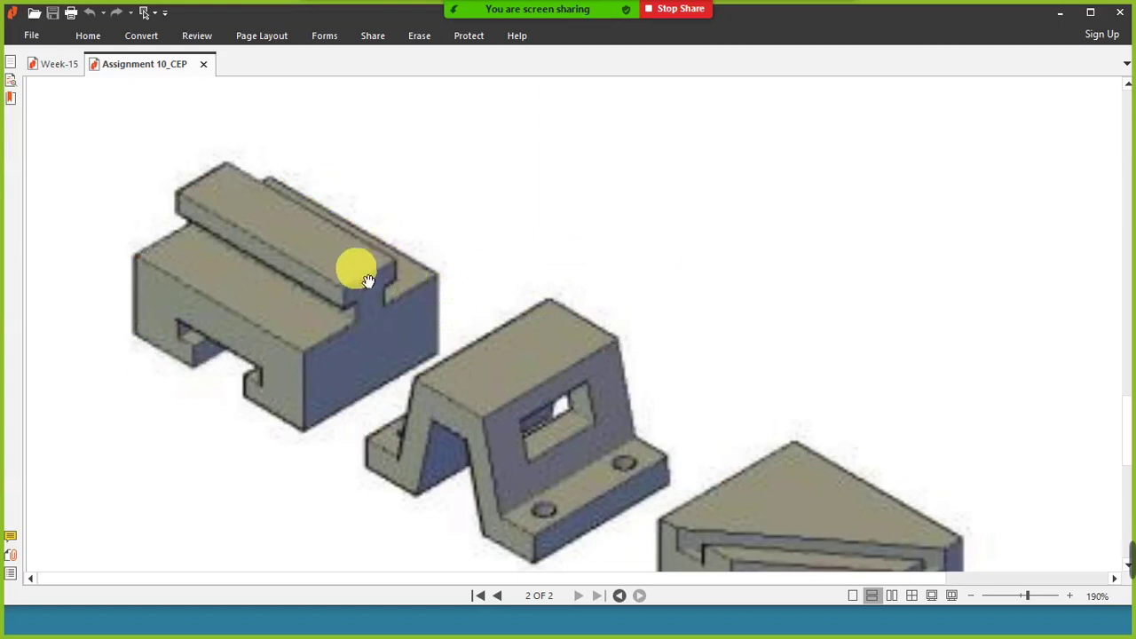
{"action": "key", "text": "alt+Tab"}
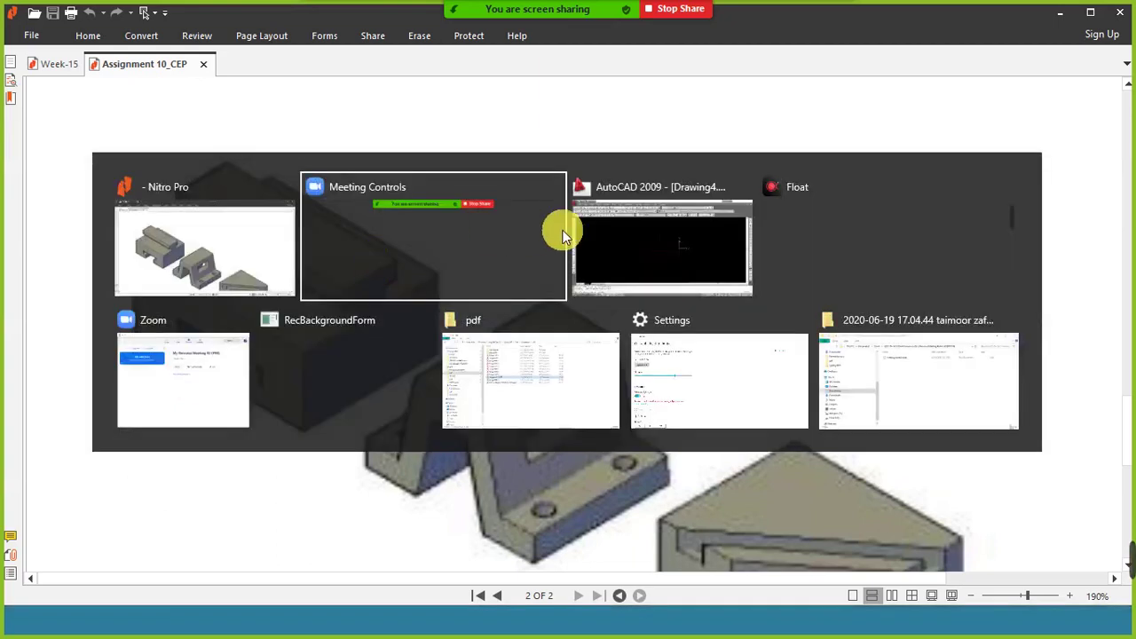
{"action": "left_click", "coordinate": [594, 222]}
{"action": "type", "text": "1.5"}
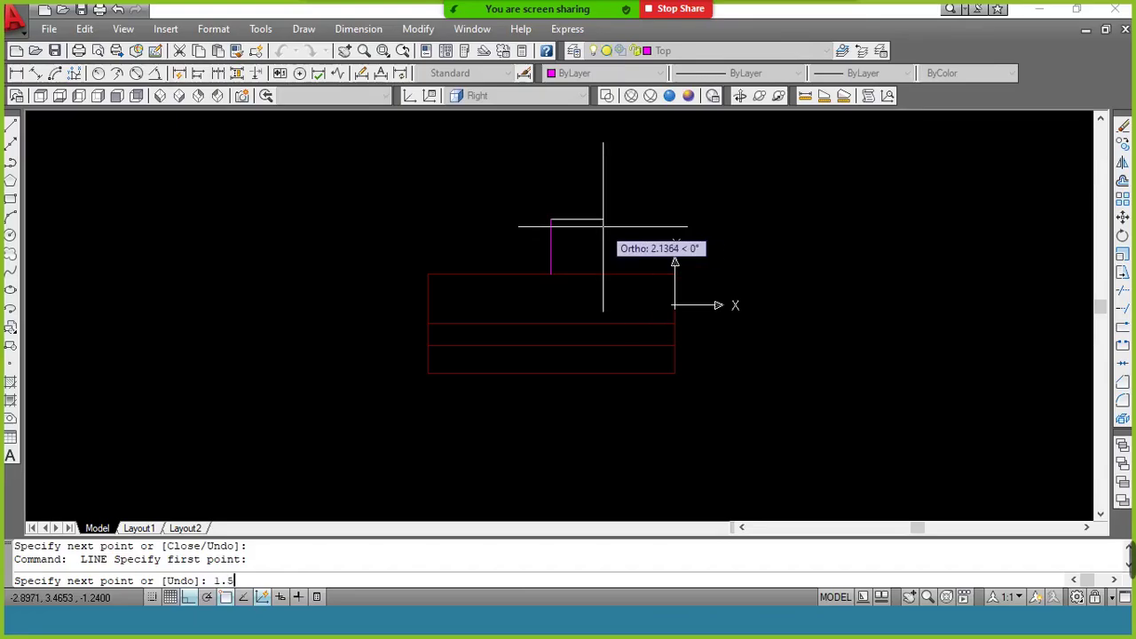
{"action": "key", "text": "Return"}
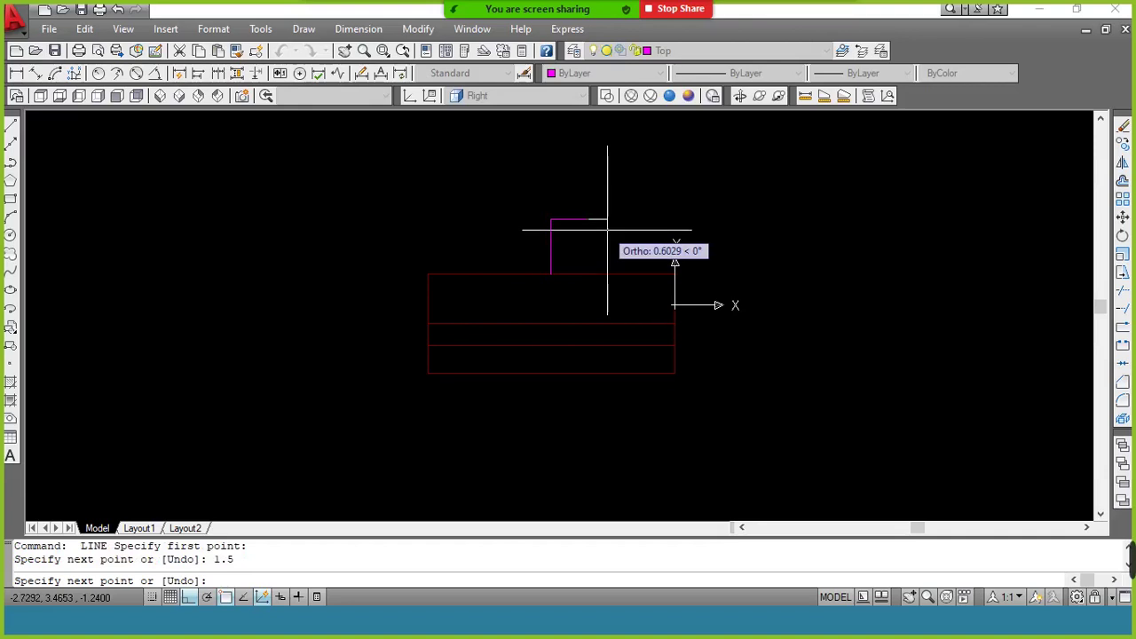
{"action": "key", "text": "Return"}
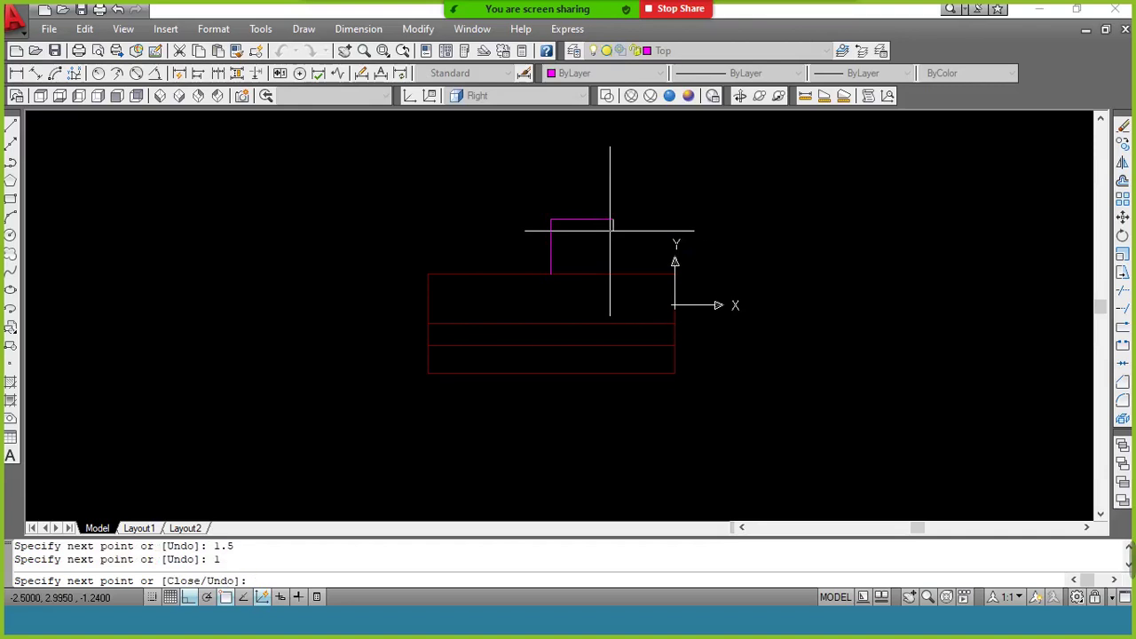
{"action": "key", "text": "Return"}
{"action": "key", "text": "Return"}
{"action": "key", "text": "Return"}
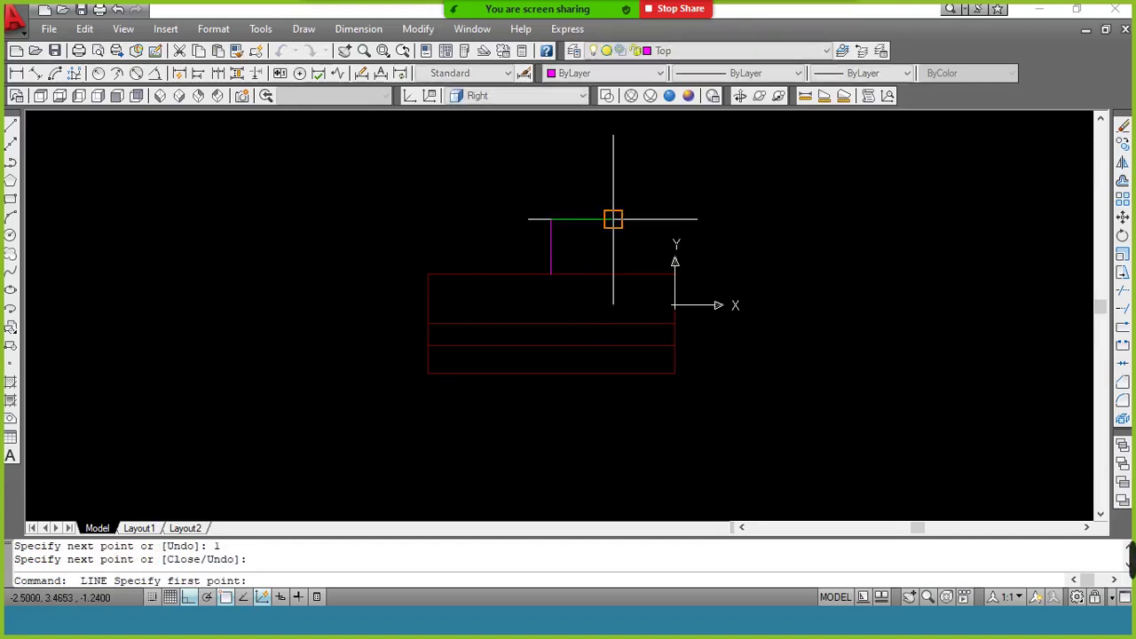
{"action": "left_click", "coordinate": [612, 218]}
{"action": "type", "text": ".9"}
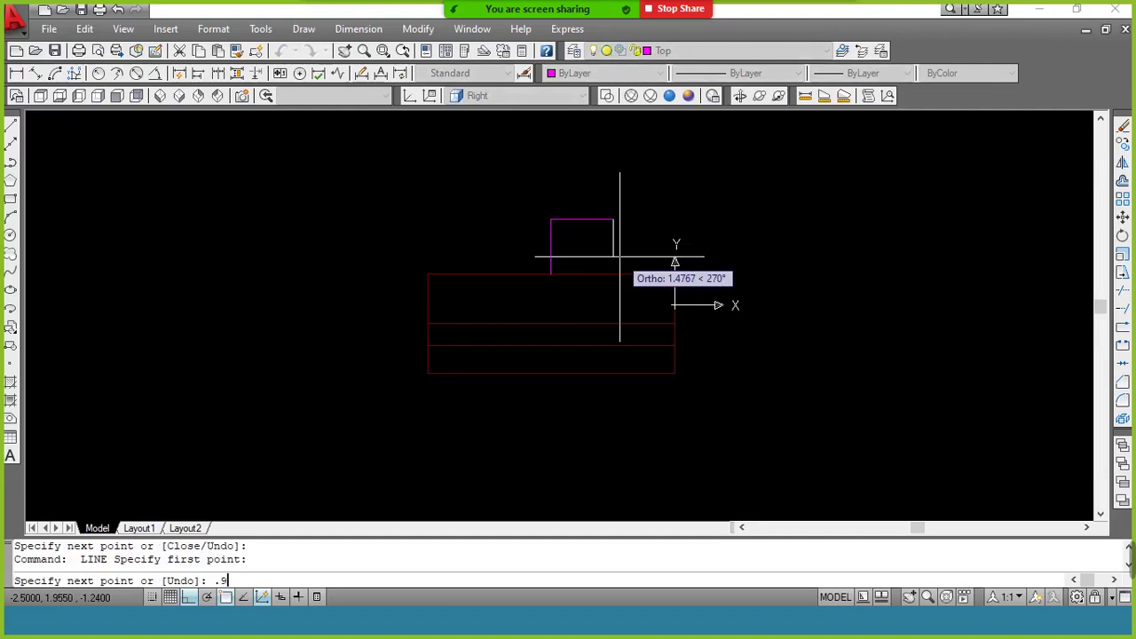
{"action": "key", "text": "Return"}
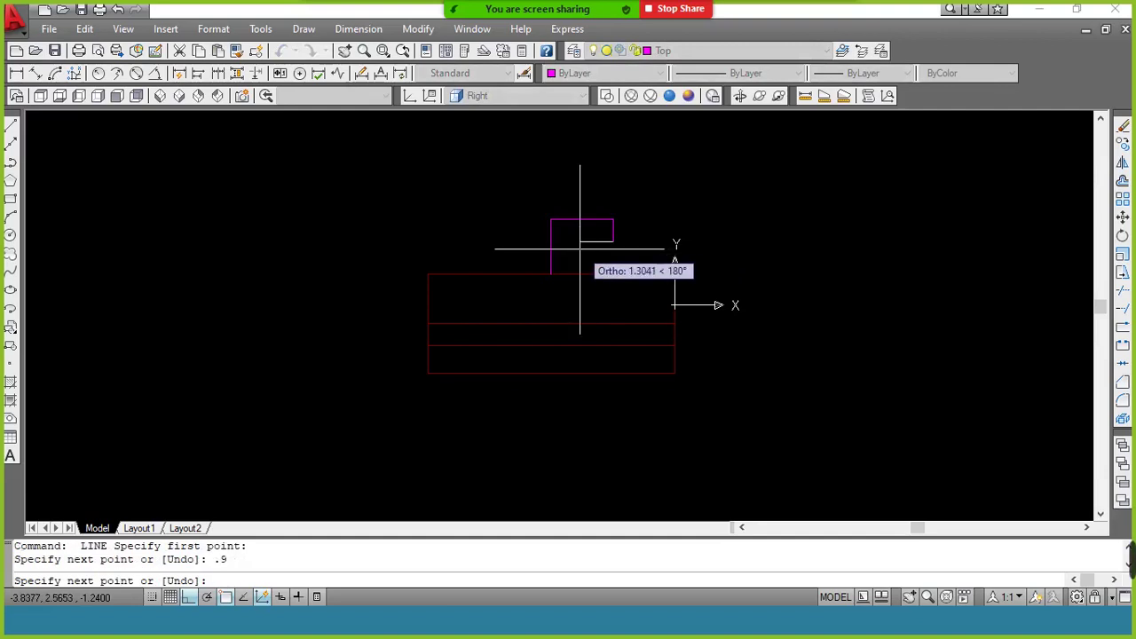
Step: Dismiss the meeting notice, then finish the half with a 1-unit leftward segment down to the block edge
{"action": "key", "text": "alt+Tab"}
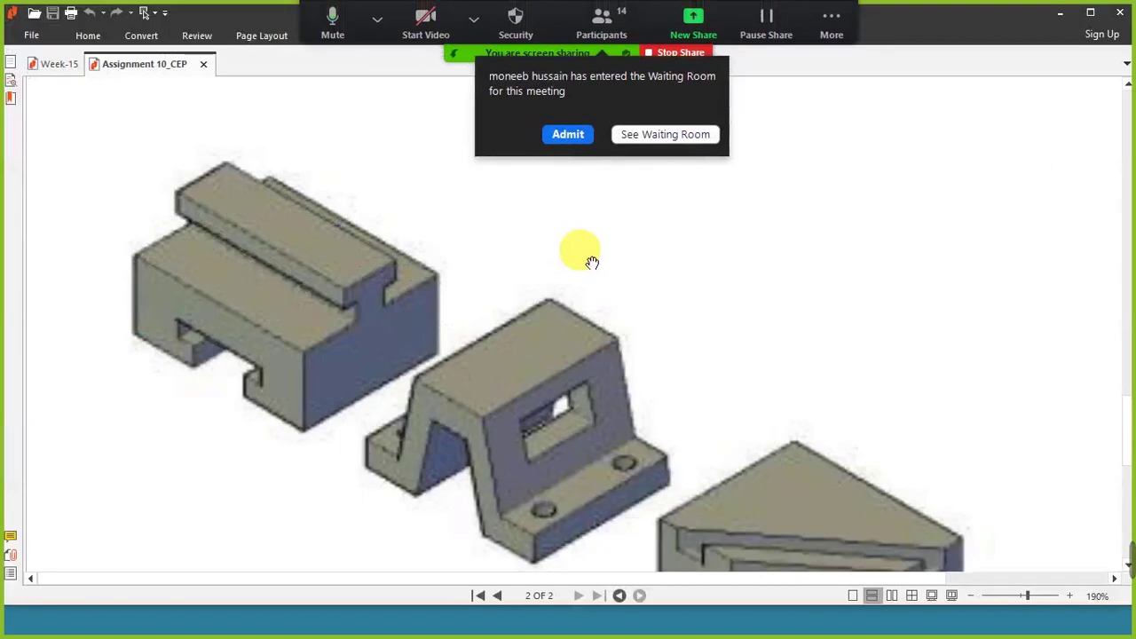
{"action": "left_click", "coordinate": [568, 134]}
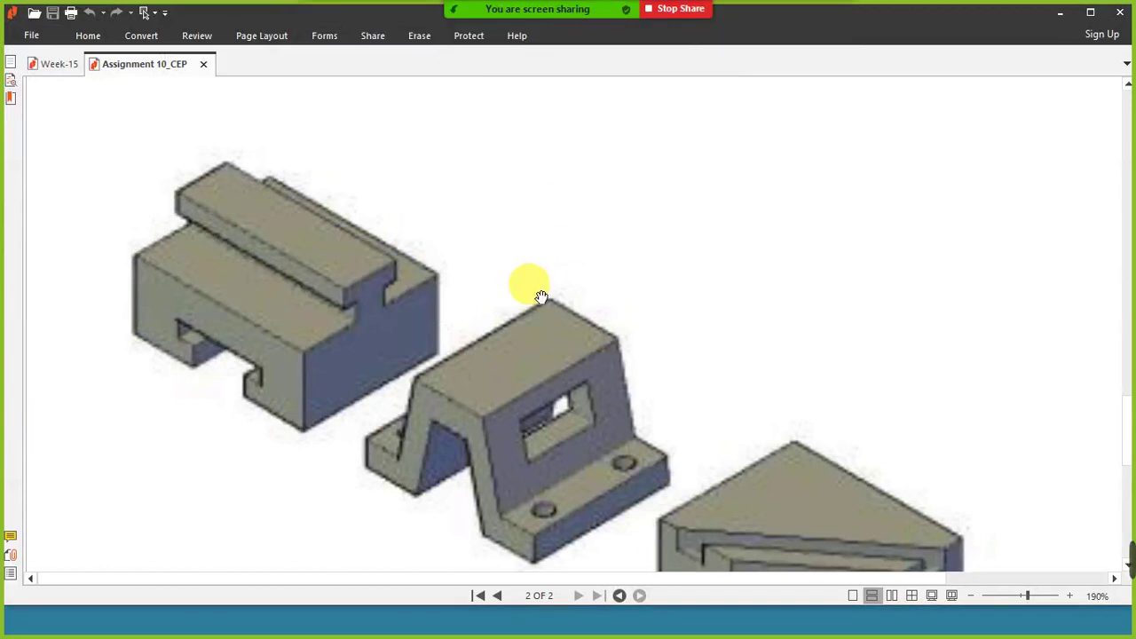
{"action": "key", "text": "alt+Tab"}
{"action": "left_click", "coordinate": [451, 253]}
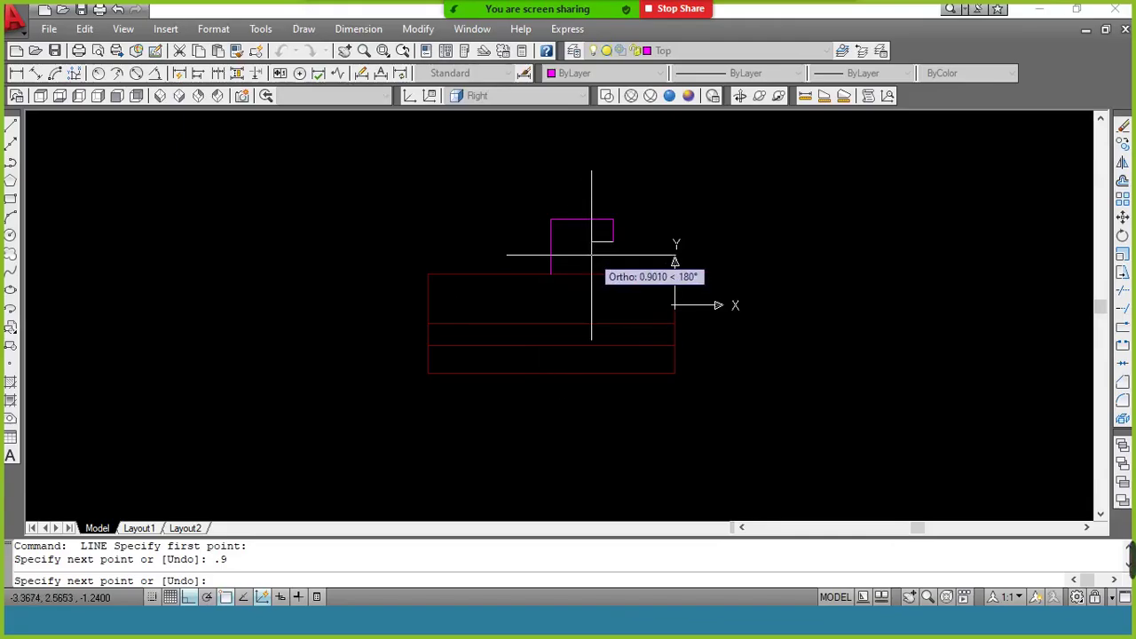
{"action": "key", "text": "Return"}
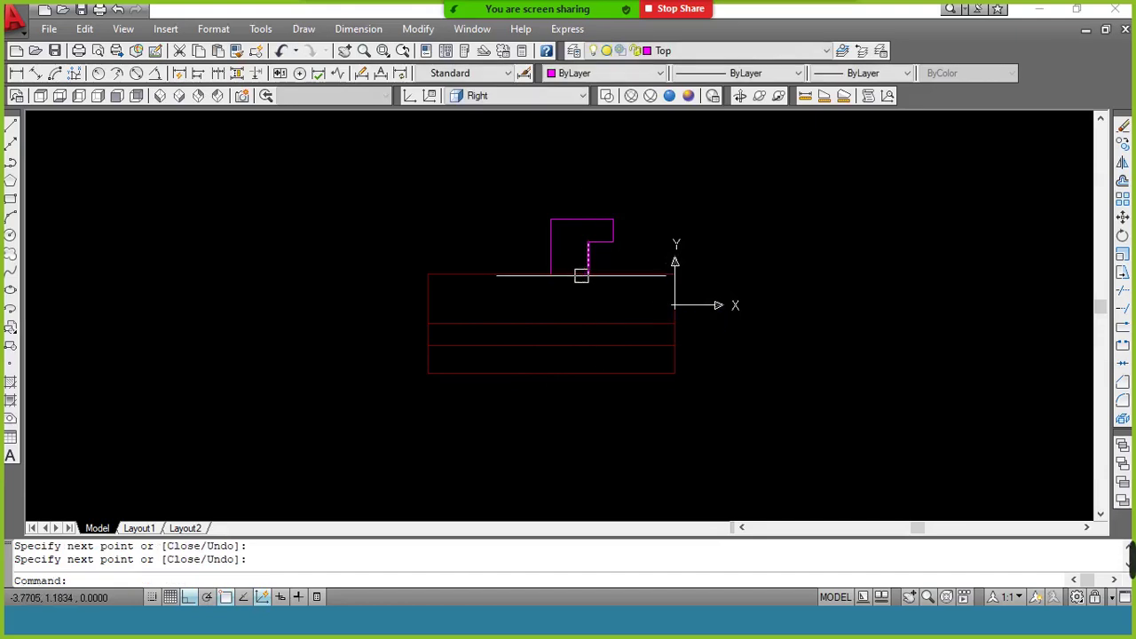
{"action": "left_click", "coordinate": [588, 272]}
{"action": "key", "text": "Return"}
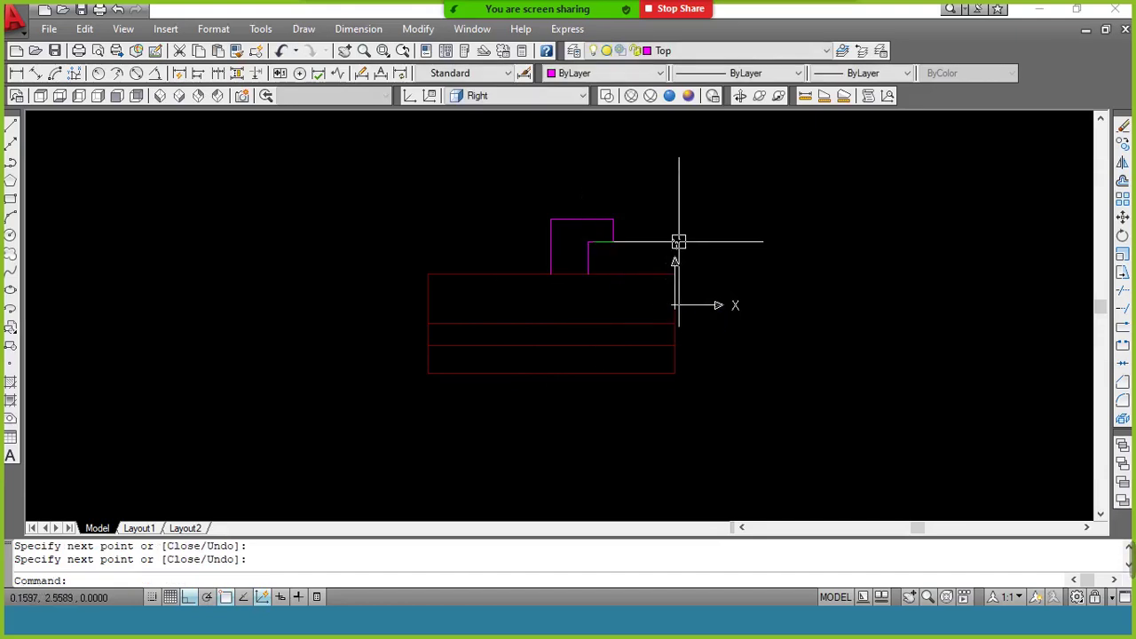
{"action": "type", "text": "mi"}
Step: Mirror the half profile about the vertical centre axis, keeping the original
{"action": "key", "text": "Return"}
{"action": "left_click", "coordinate": [628, 204]}
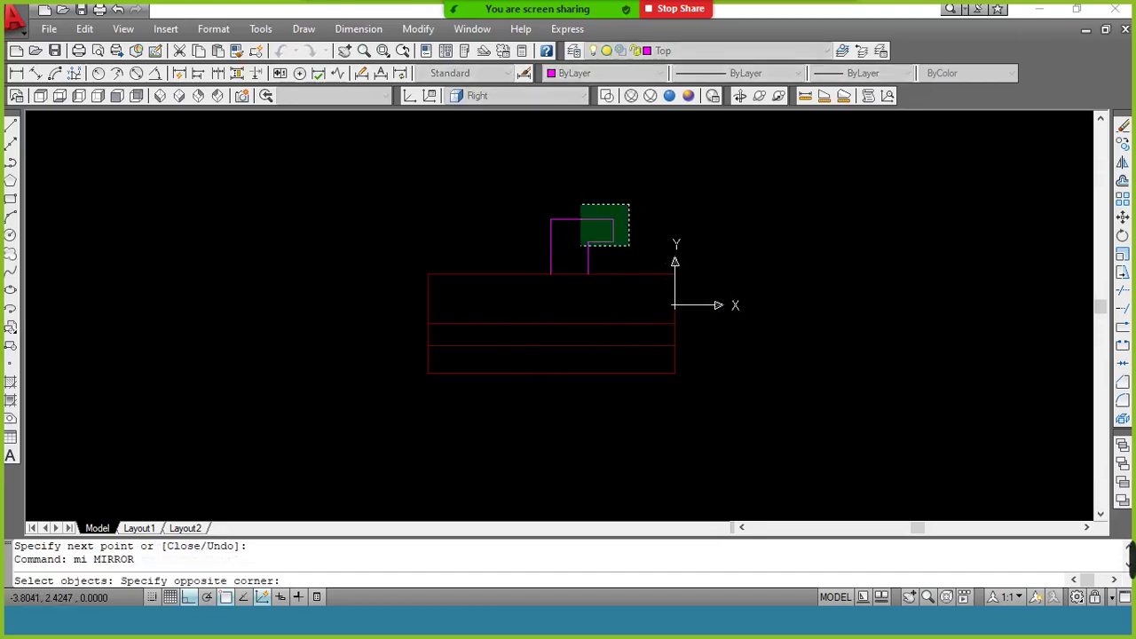
{"action": "left_click", "coordinate": [573, 256]}
{"action": "key", "text": "Return"}
{"action": "left_click", "coordinate": [551, 226]}
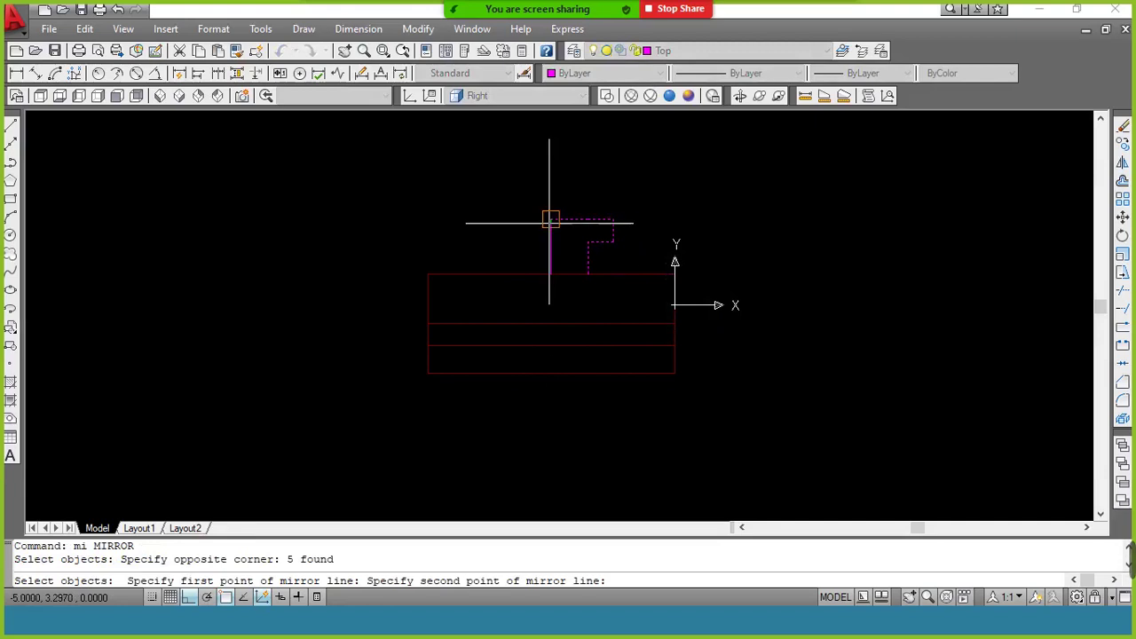
{"action": "left_click", "coordinate": [551, 270]}
{"action": "key", "text": "Return"}
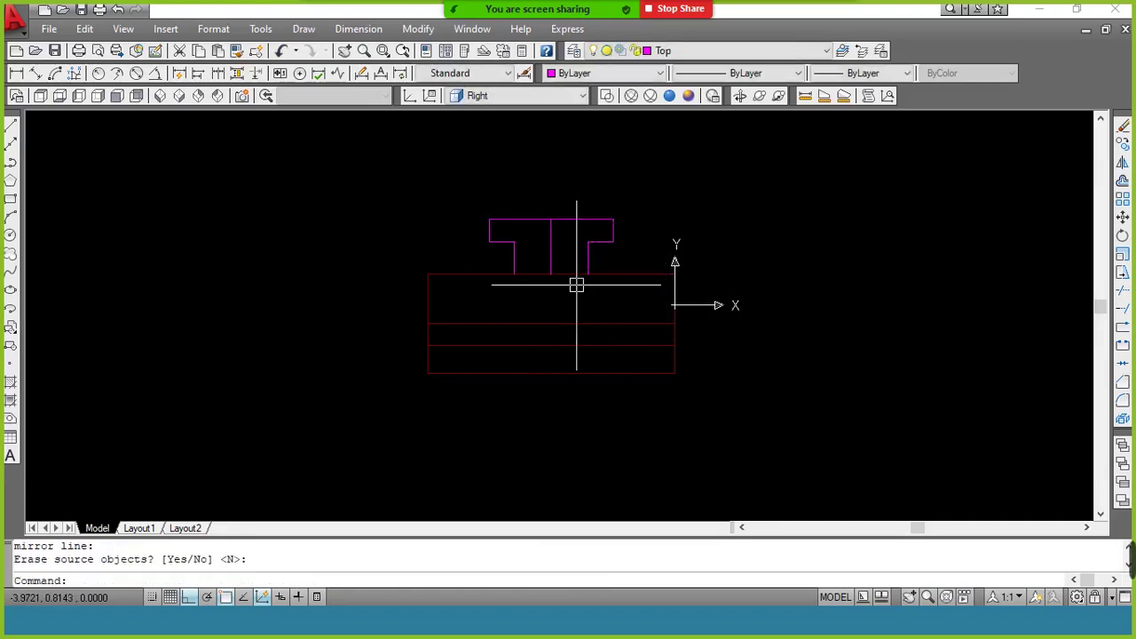
Step: Draw a line closing the T's bottom and select the centre line in its stem
{"action": "type", "text": "l"}
{"action": "key", "text": "Return"}
{"action": "left_click", "coordinate": [587, 275]}
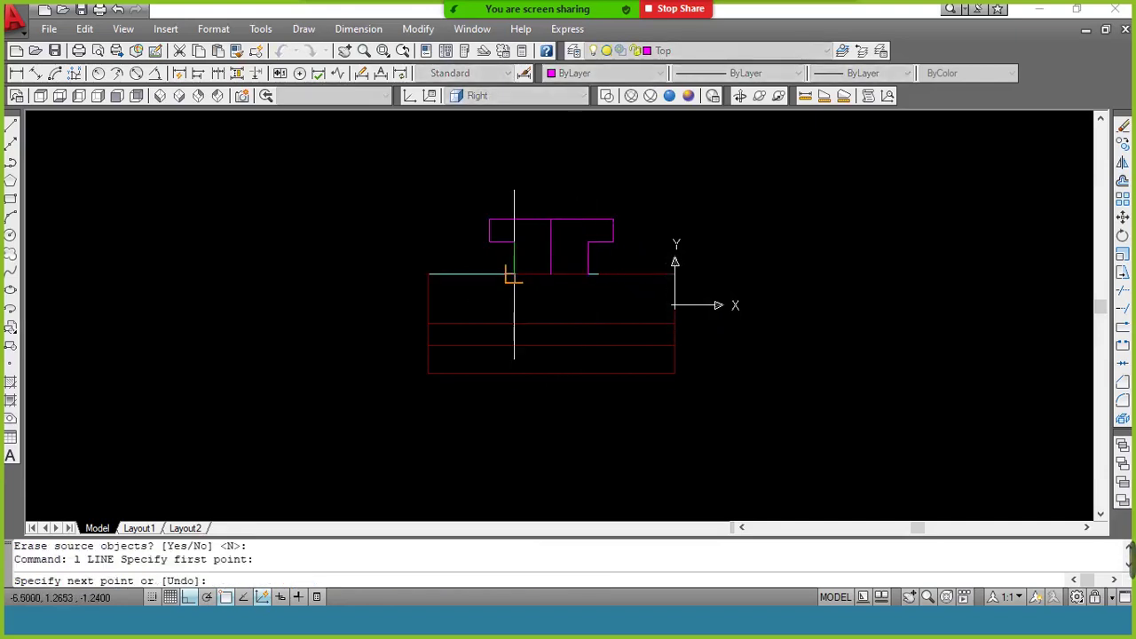
{"action": "left_click", "coordinate": [515, 271]}
{"action": "key", "text": "Return"}
{"action": "left_click", "coordinate": [550, 256]}
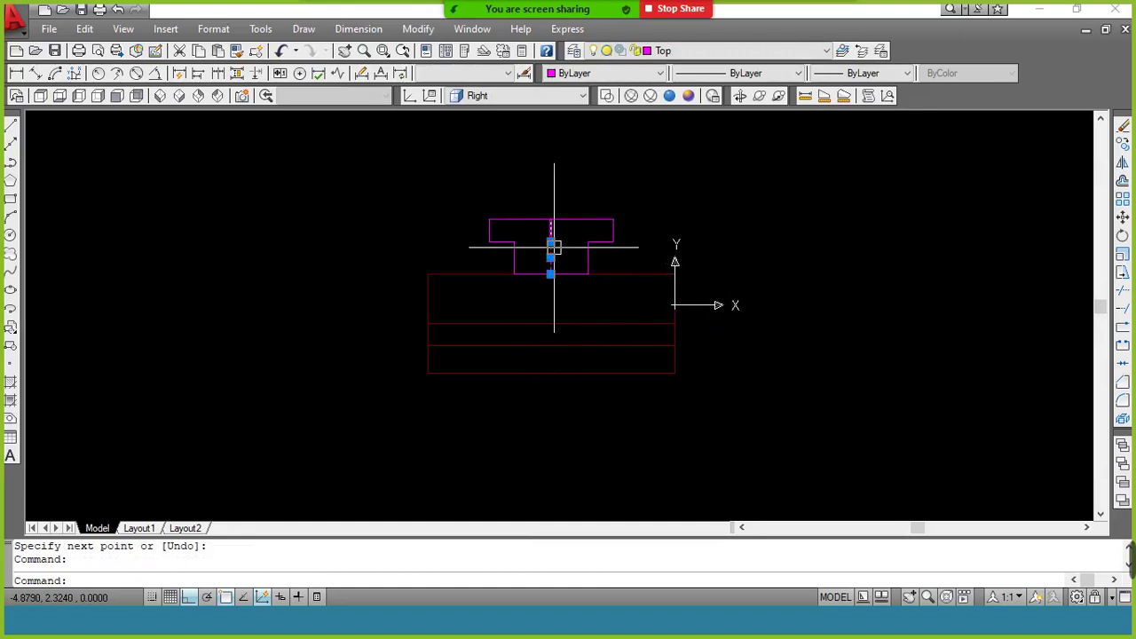
{"action": "left_click", "coordinate": [550, 241]}
Step: Erase the T's centre line and join the T outline into a single polyline
{"action": "type", "text": "e"}
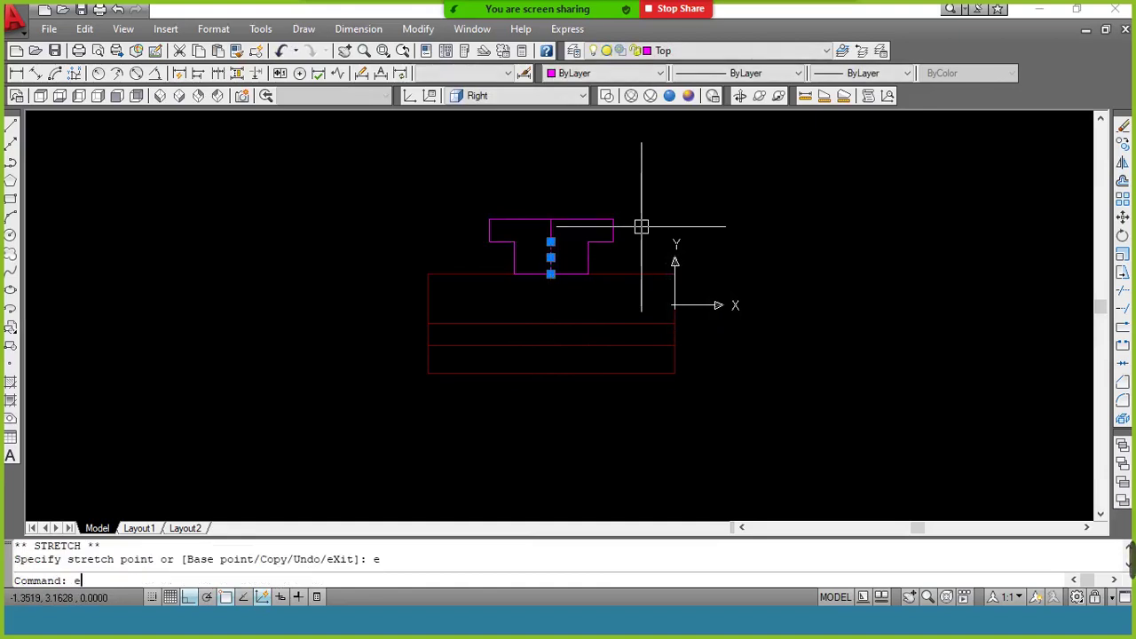
{"action": "key", "text": "Return"}
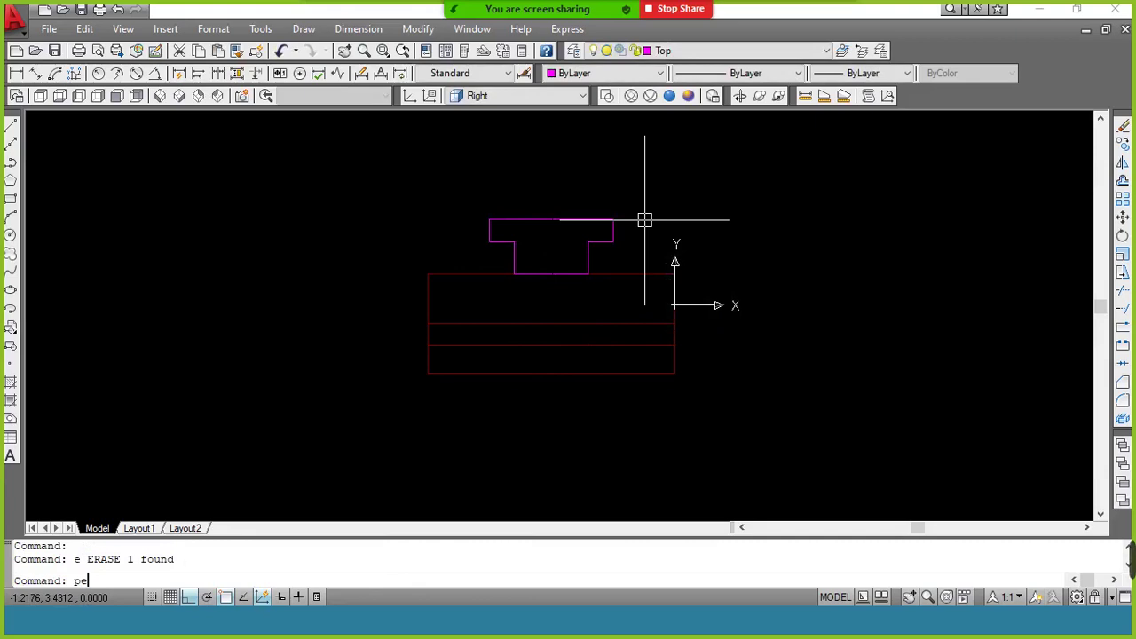
{"action": "key", "text": "Return"}
{"action": "left_click", "coordinate": [605, 219]}
{"action": "key", "text": "Return"}
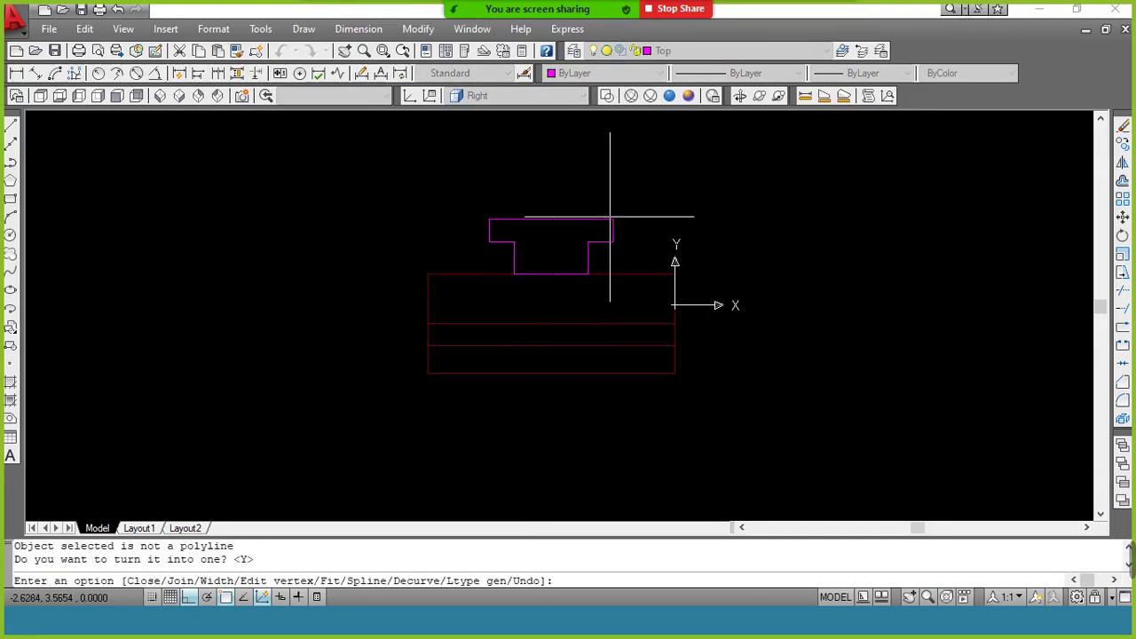
{"action": "type", "text": "j"}
{"action": "key", "text": "Return"}
{"action": "left_click", "coordinate": [664, 201]}
{"action": "left_click", "coordinate": [479, 306]}
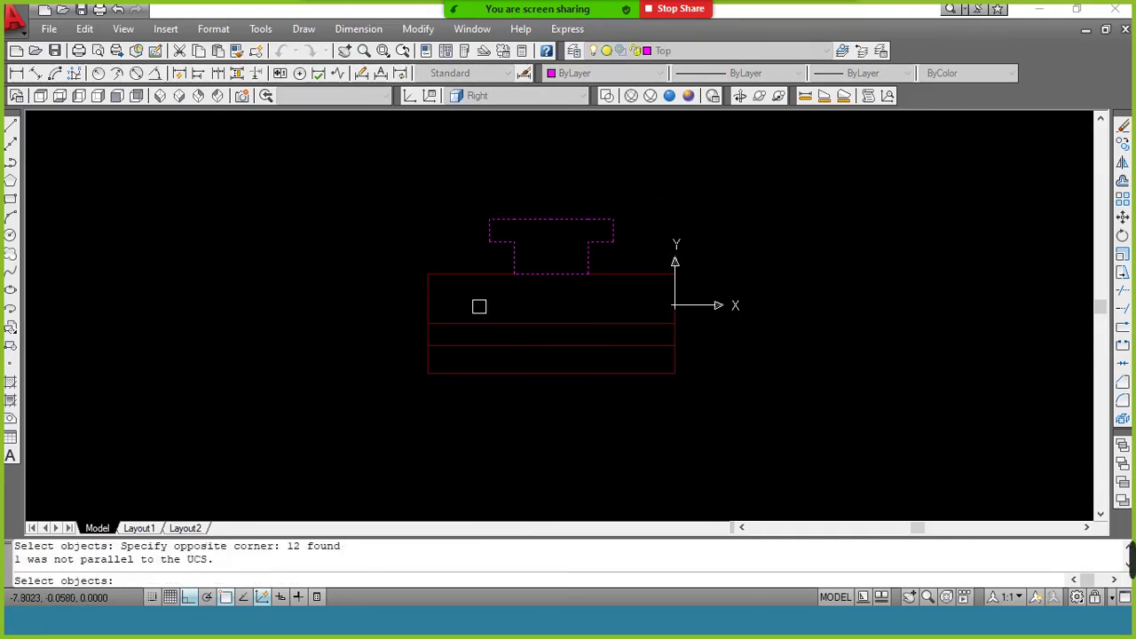
{"action": "key", "text": "Return"}
{"action": "key", "text": "Return"}
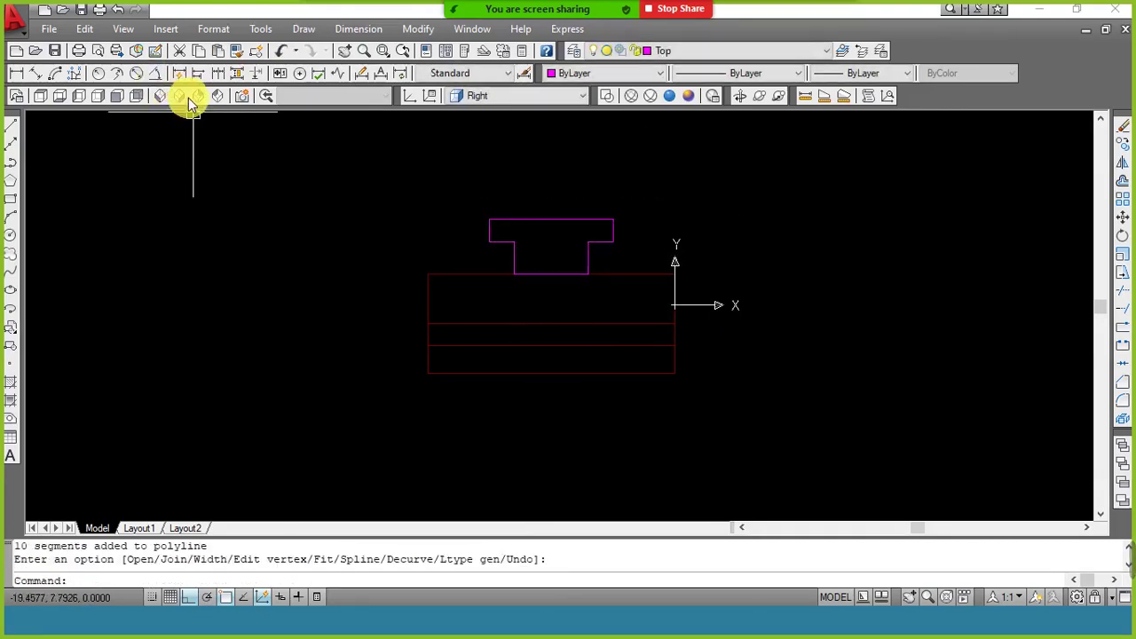
Step: In southeast isometric view, extrude the T profile up to the snapped height
{"action": "left_click", "coordinate": [185, 97]}
{"action": "type", "text": "ex"}
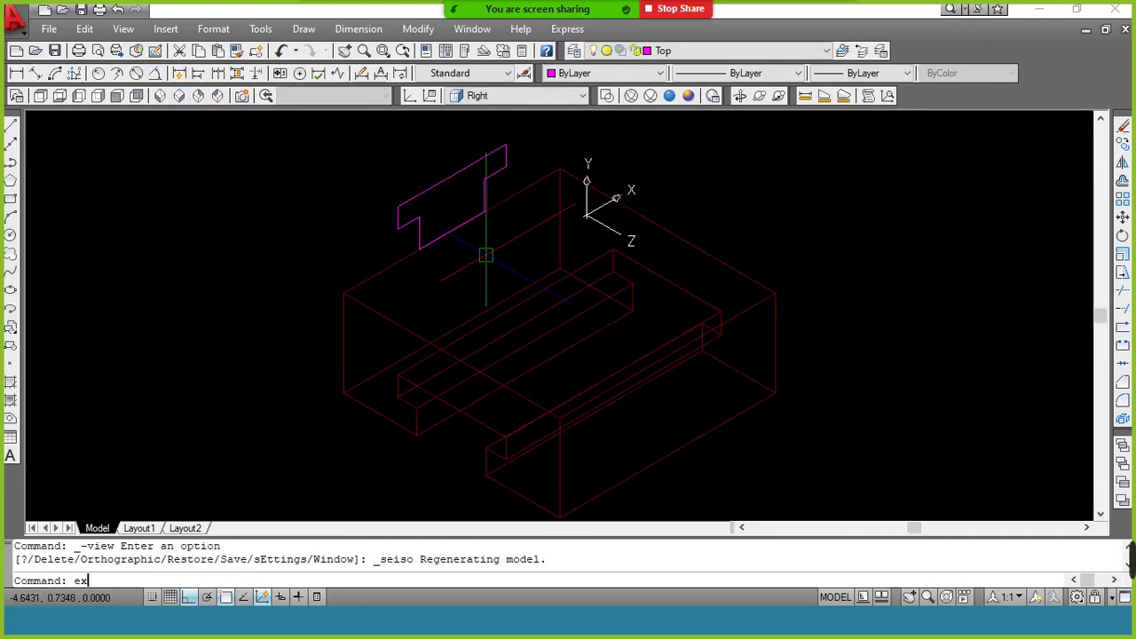
{"action": "type", "text": "t"}
{"action": "key", "text": "Return"}
{"action": "left_click", "coordinate": [462, 231]}
{"action": "key", "text": "Return"}
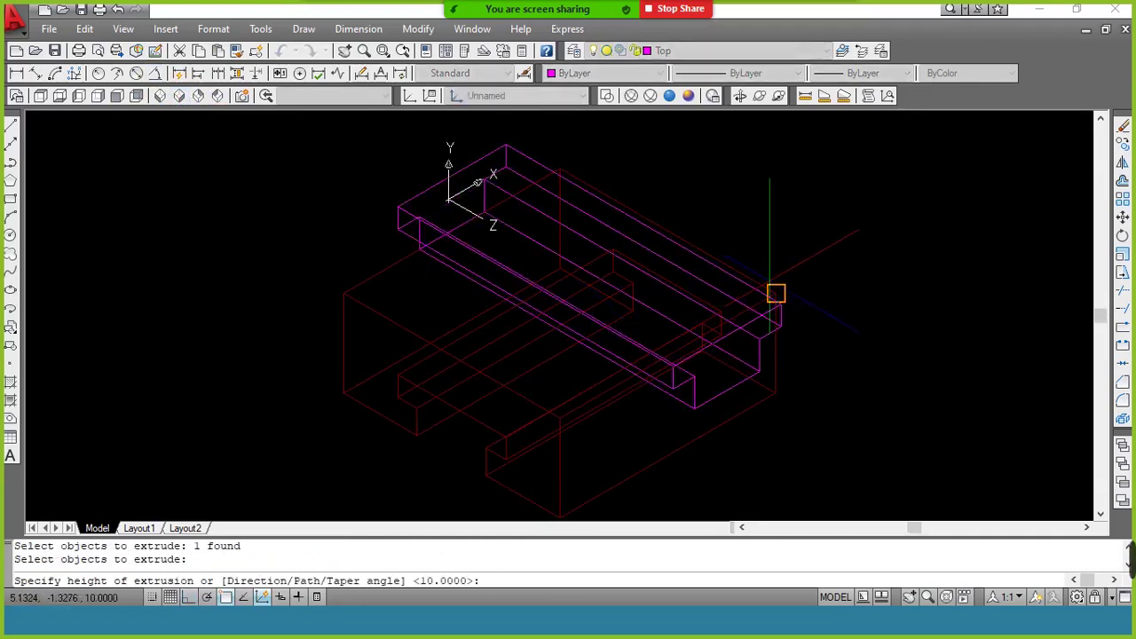
{"action": "left_click", "coordinate": [775, 293]}
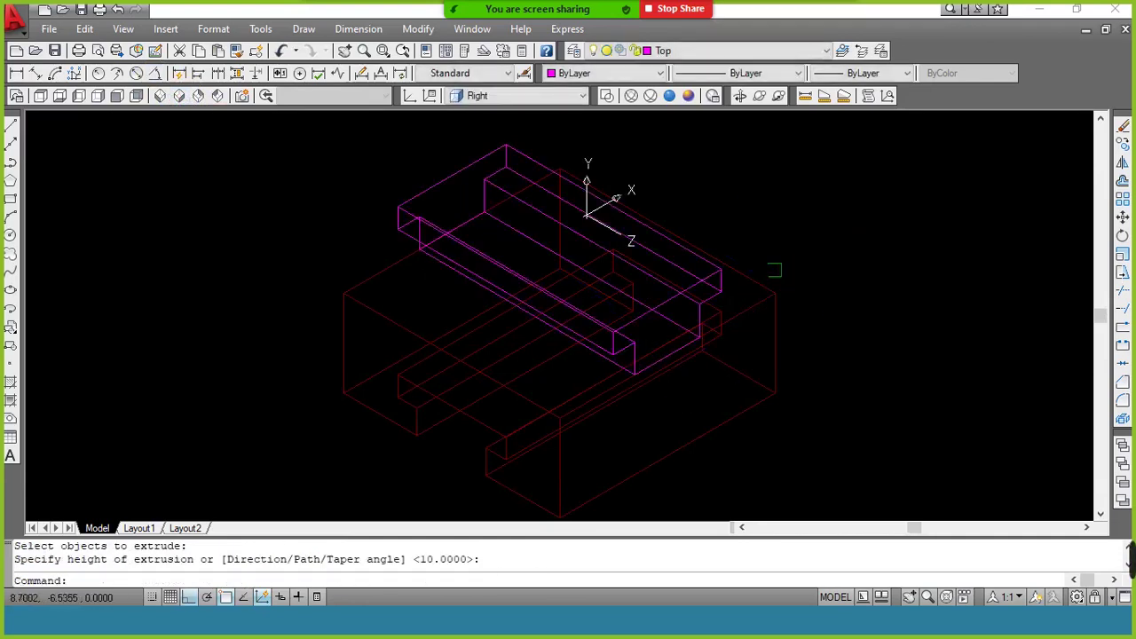
Step: Shade the model, keep layer Top current, and union the T rail with the base block
{"action": "left_click", "coordinate": [688, 96]}
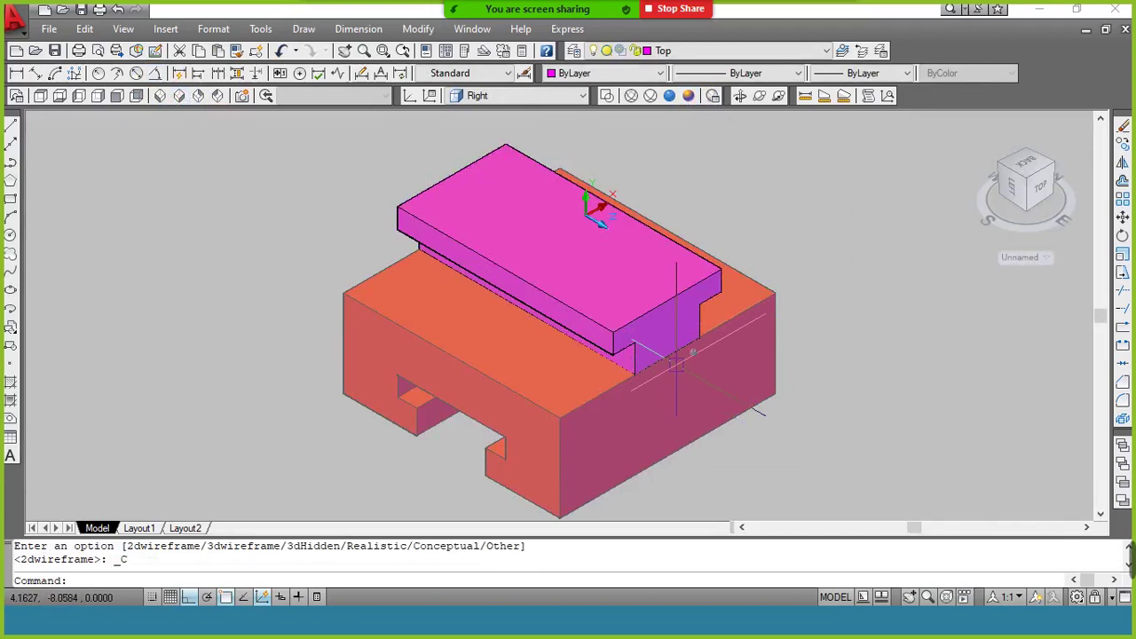
{"action": "left_click", "coordinate": [675, 51]}
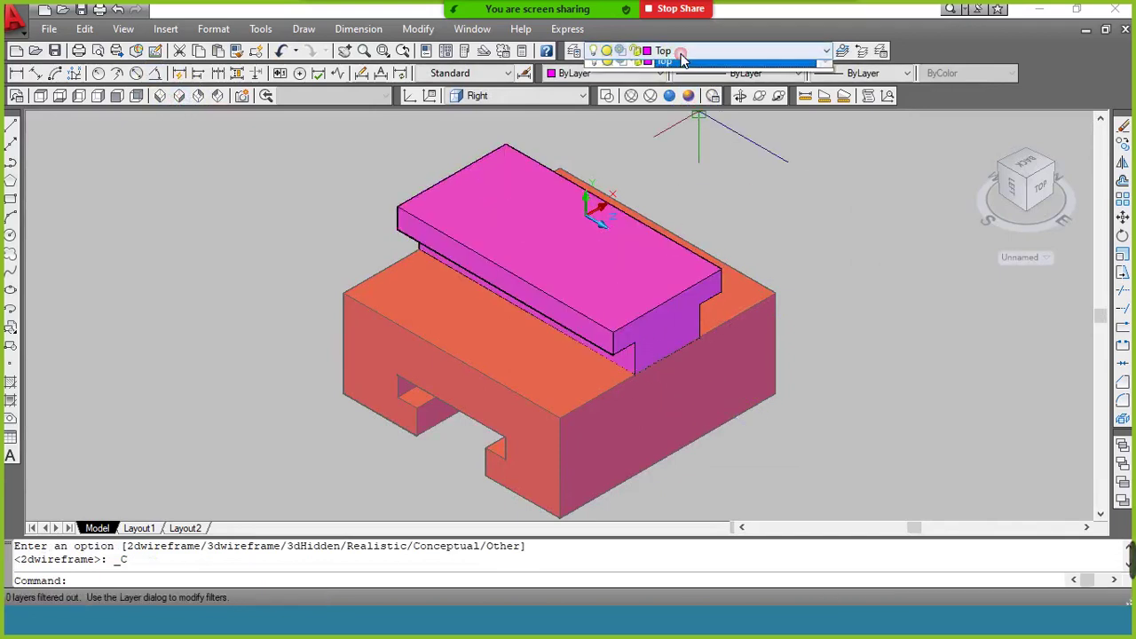
{"action": "left_click", "coordinate": [790, 242]}
{"action": "type", "text": "uni"}
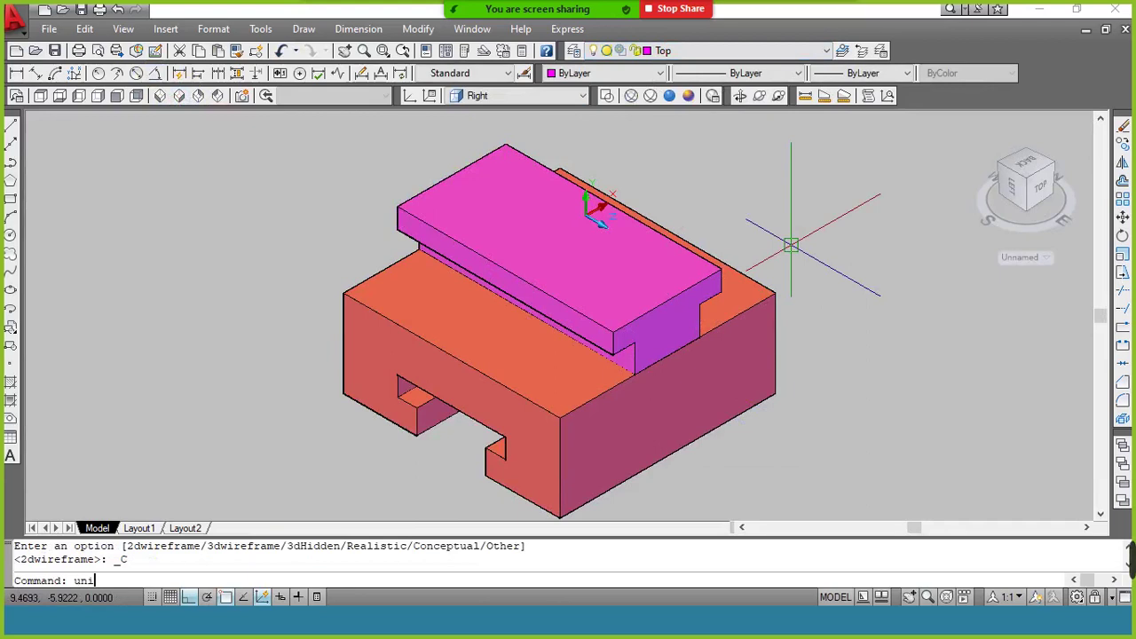
{"action": "type", "text": "on"}
{"action": "key", "text": "Return"}
{"action": "left_click", "coordinate": [790, 245]}
{"action": "left_click", "coordinate": [663, 377]}
{"action": "key", "text": "Return"}
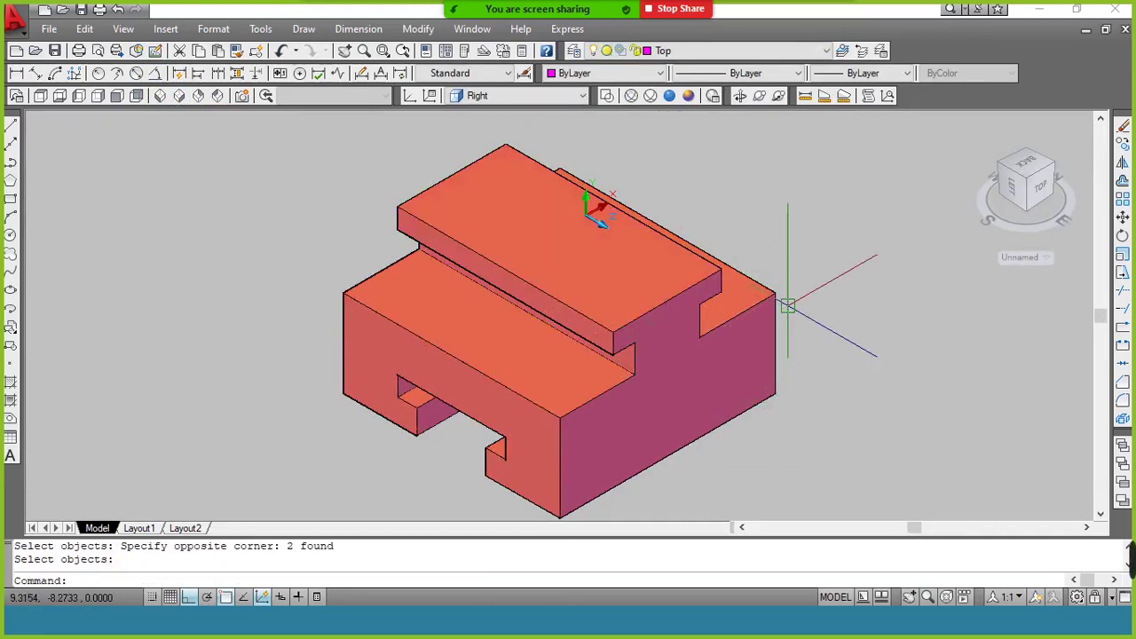
Step: Pan the Assignment 10_CEP page in Nitro Pro toward the next drawings, then return to AutoCAD
{"action": "key", "text": "alt+Tab"}
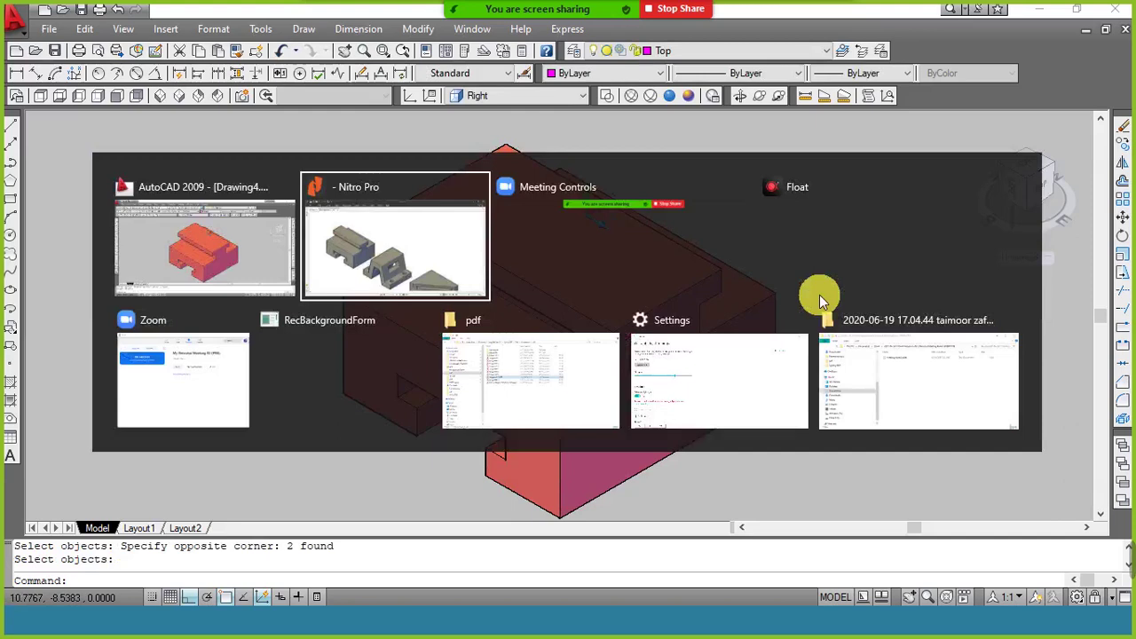
{"action": "left_click", "coordinate": [393, 252]}
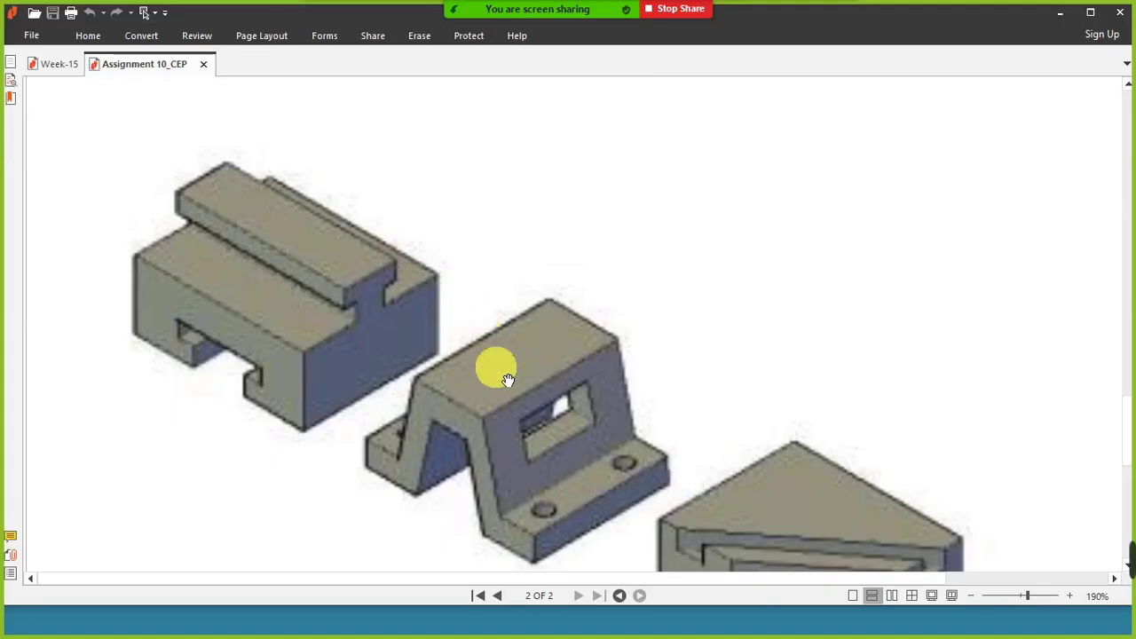
{"action": "mouse_move", "coordinate": [482, 327]}
{"action": "left_mouse_down"}
{"action": "mouse_move", "coordinate": [422, 258]}
{"action": "mouse_move", "coordinate": [460, 317]}
{"action": "left_mouse_up"}
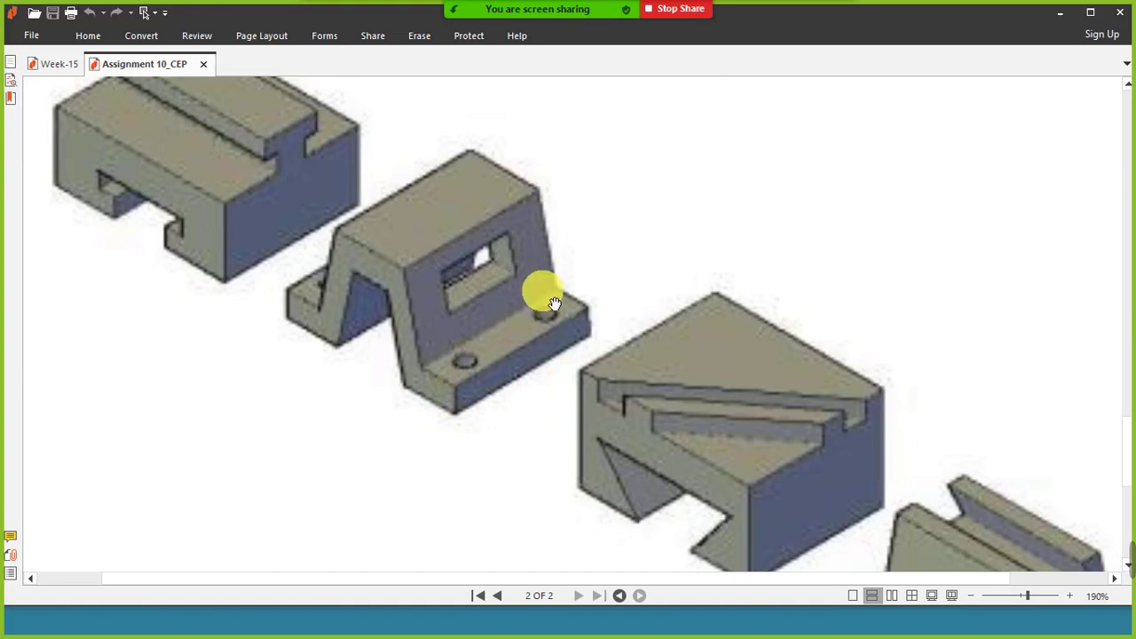
{"action": "key", "text": "alt+Tab"}
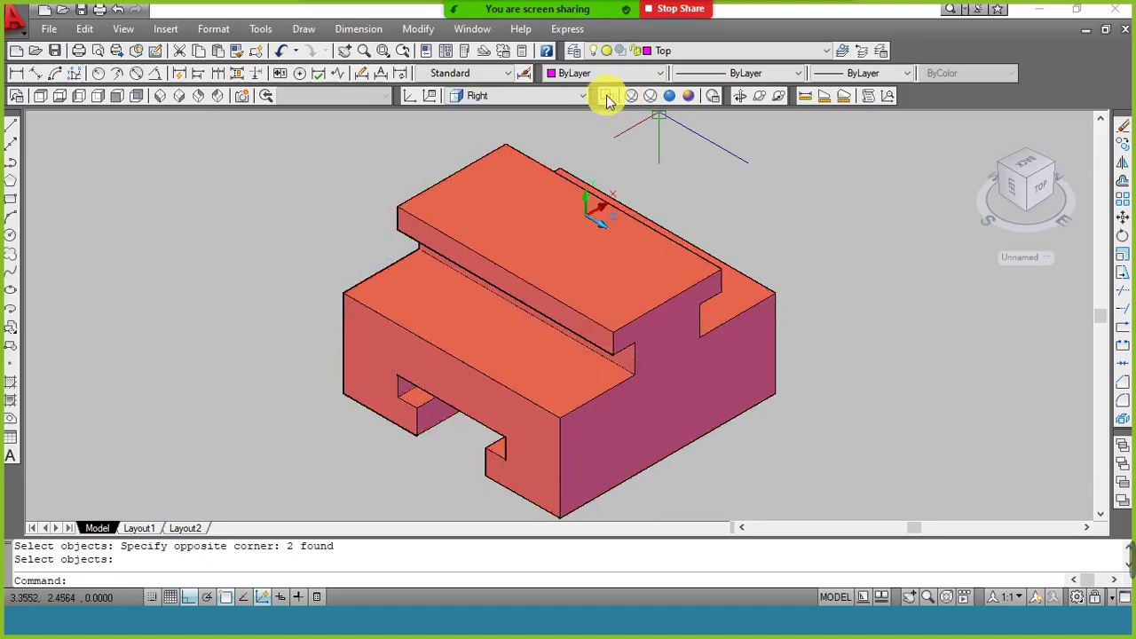
Step: In 2D wireframe, draw a construction line from an edge midpoint and set the UCS to Top
{"action": "left_click", "coordinate": [606, 96]}
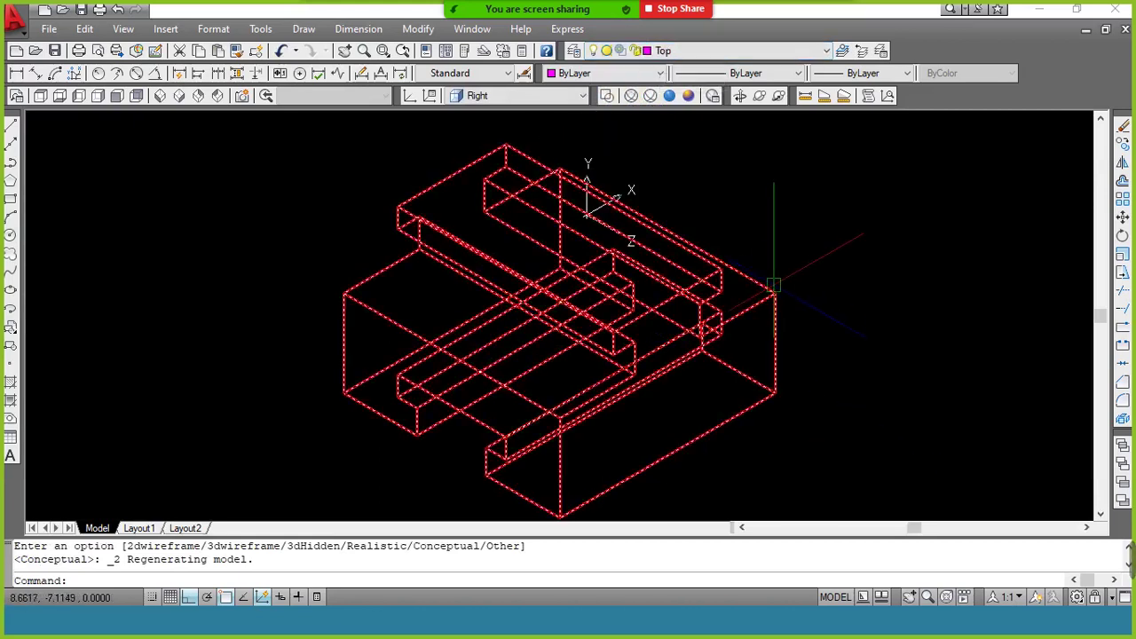
{"action": "type", "text": "1"}
{"action": "key", "text": "Return"}
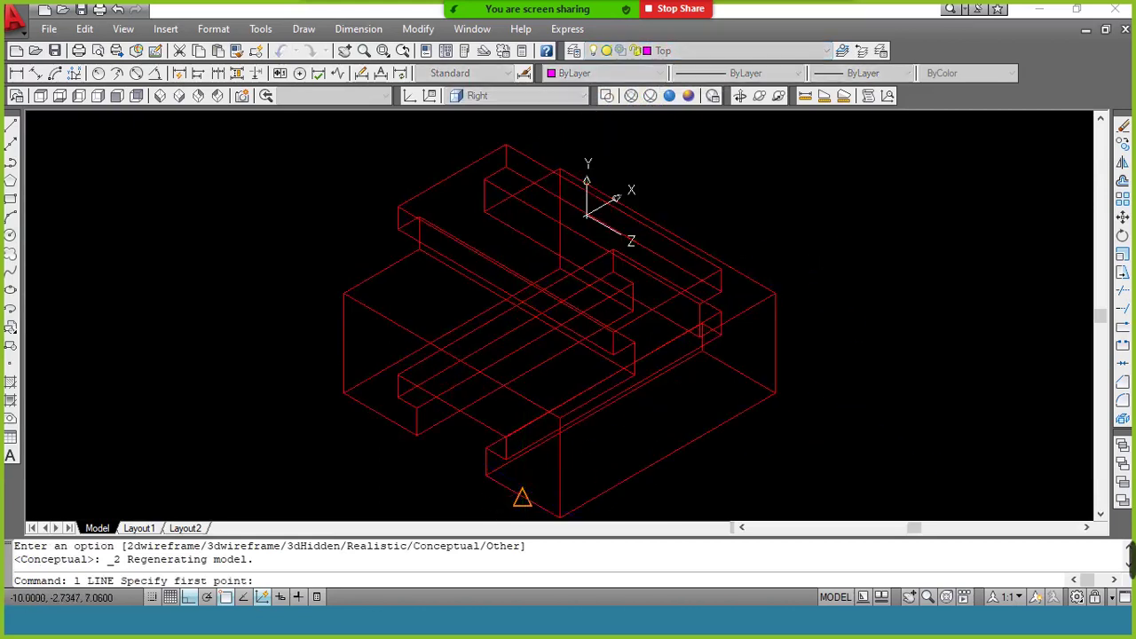
{"action": "left_click", "coordinate": [521, 494]}
{"action": "left_click", "coordinate": [739, 375]}
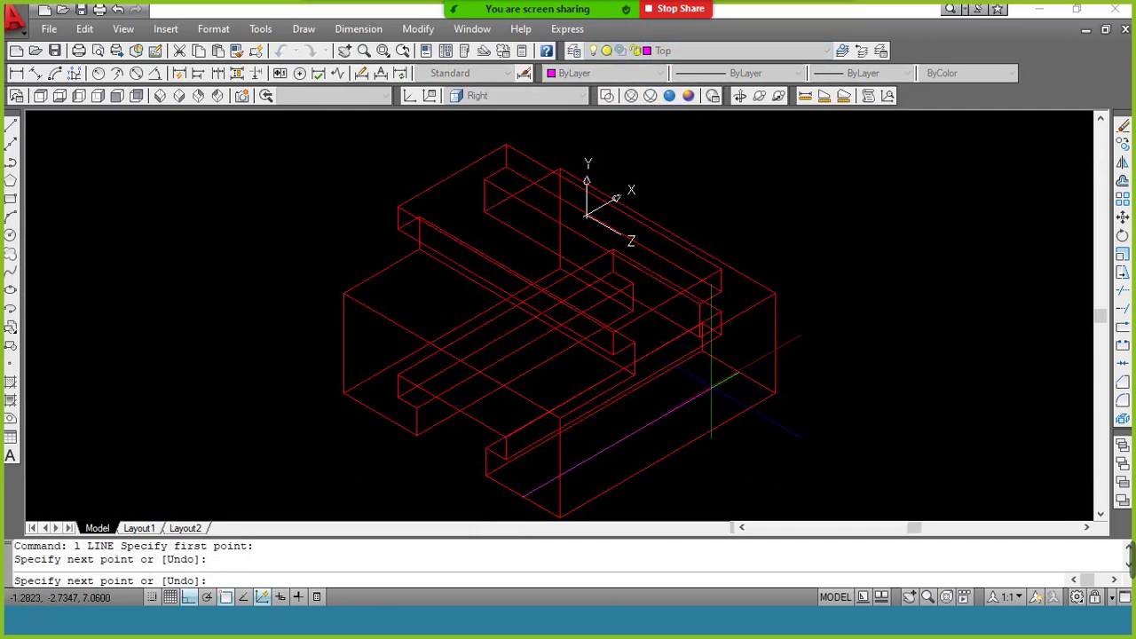
{"action": "key", "text": "Return"}
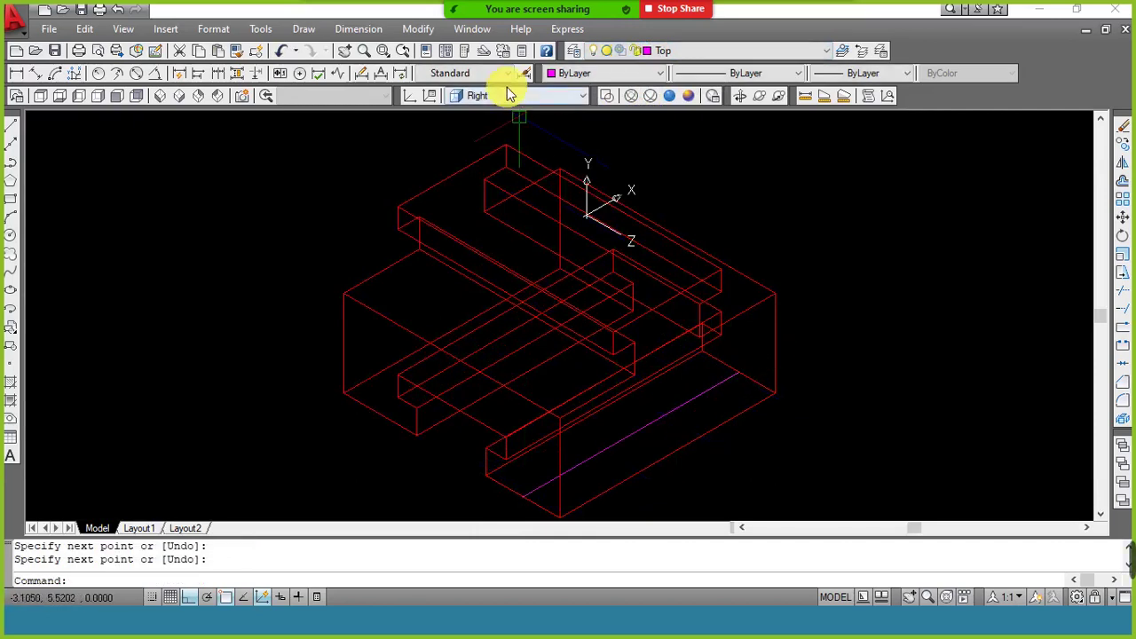
{"action": "left_click", "coordinate": [511, 95]}
{"action": "left_click", "coordinate": [520, 124]}
{"action": "type", "text": "d"}
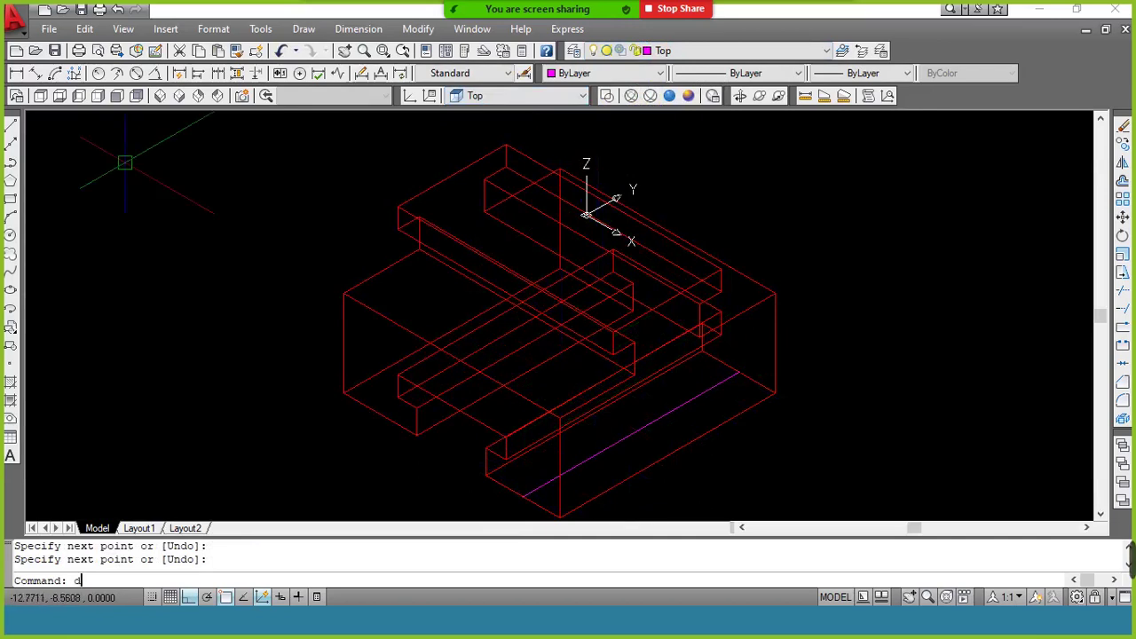
Step: Measure the 3.5 distance and draw a second helper line from the edge endpoint
{"action": "type", "text": "i"}
{"action": "key", "text": "Return"}
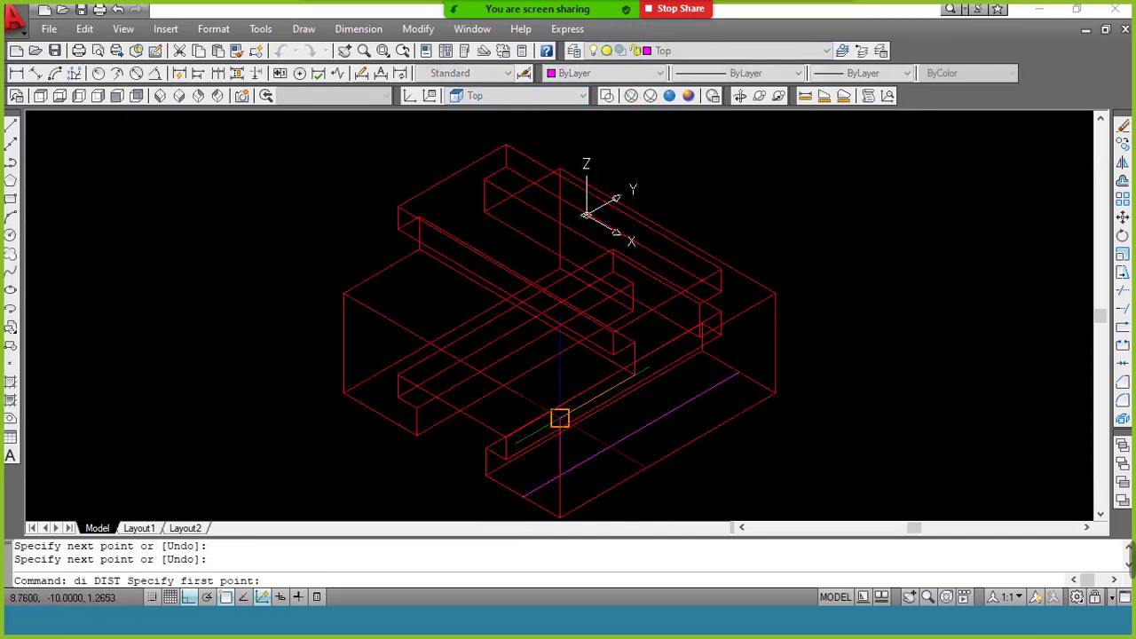
{"action": "left_click", "coordinate": [559, 417]}
{"action": "left_click", "coordinate": [636, 373]}
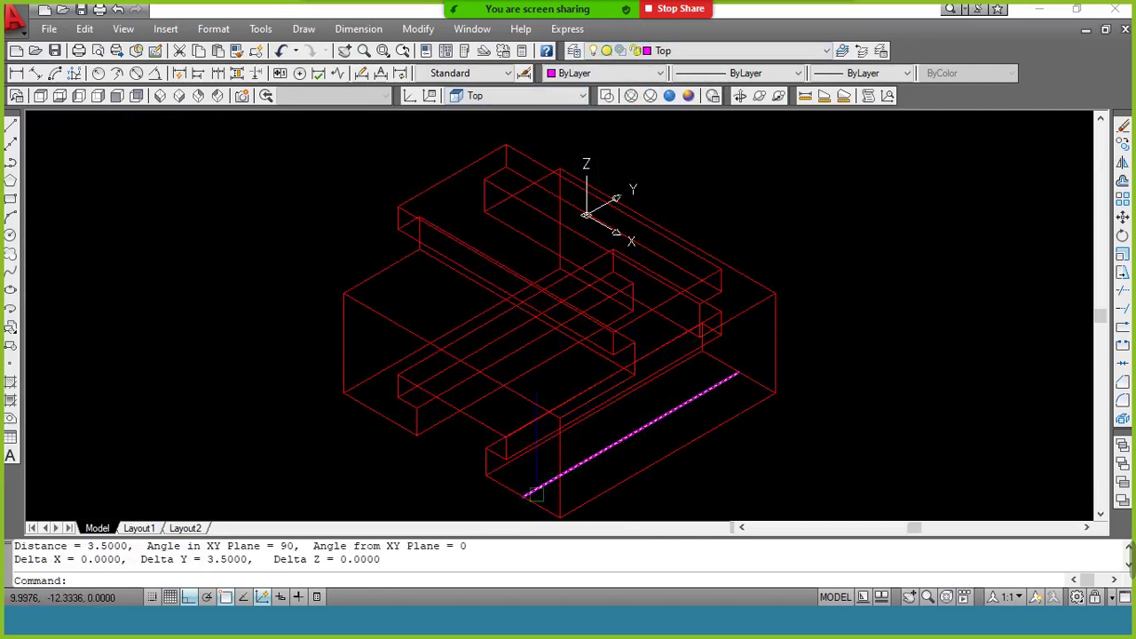
{"action": "mouse_move", "coordinate": [621, 440]}
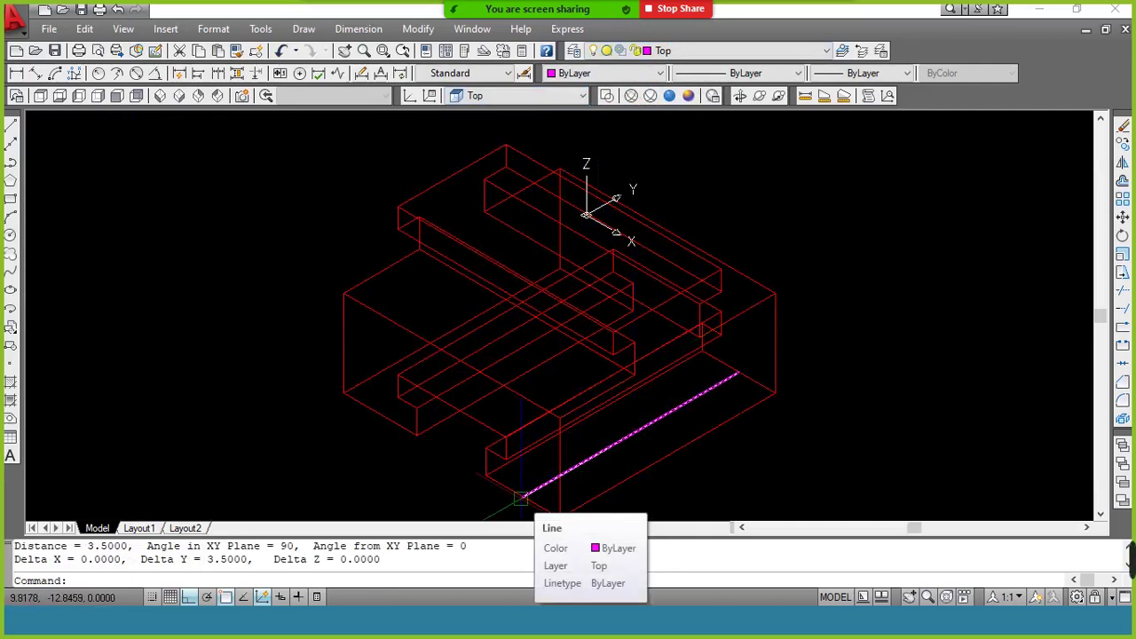
{"action": "type", "text": "l"}
{"action": "key", "text": "Return"}
{"action": "left_click", "coordinate": [521, 497]}
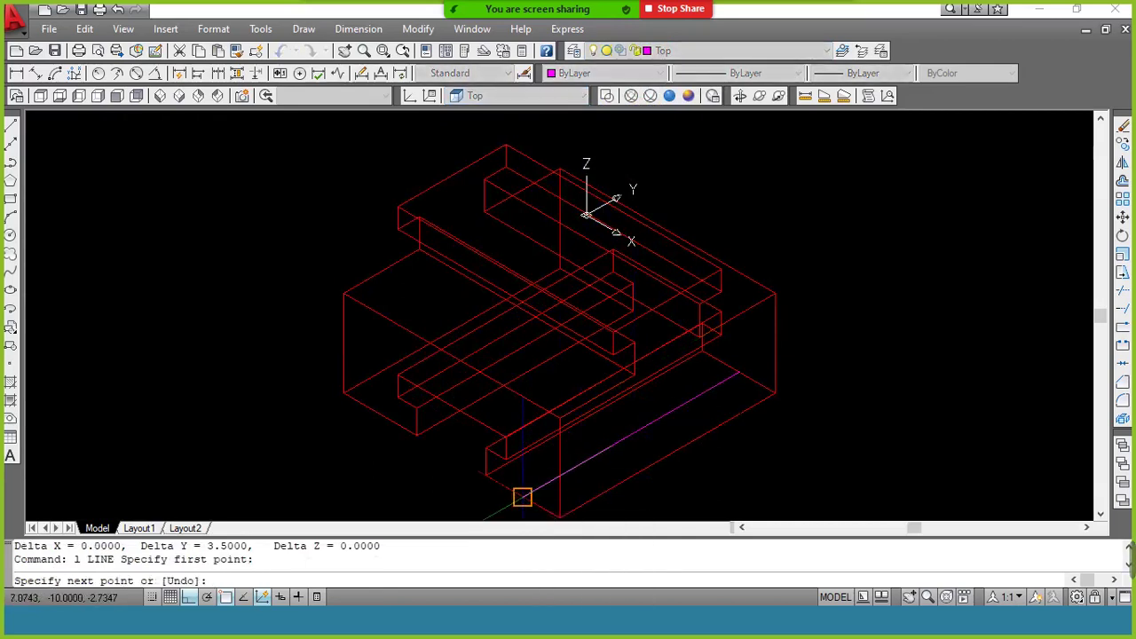
{"action": "left_click", "coordinate": [552, 515]}
{"action": "key", "text": "Return"}
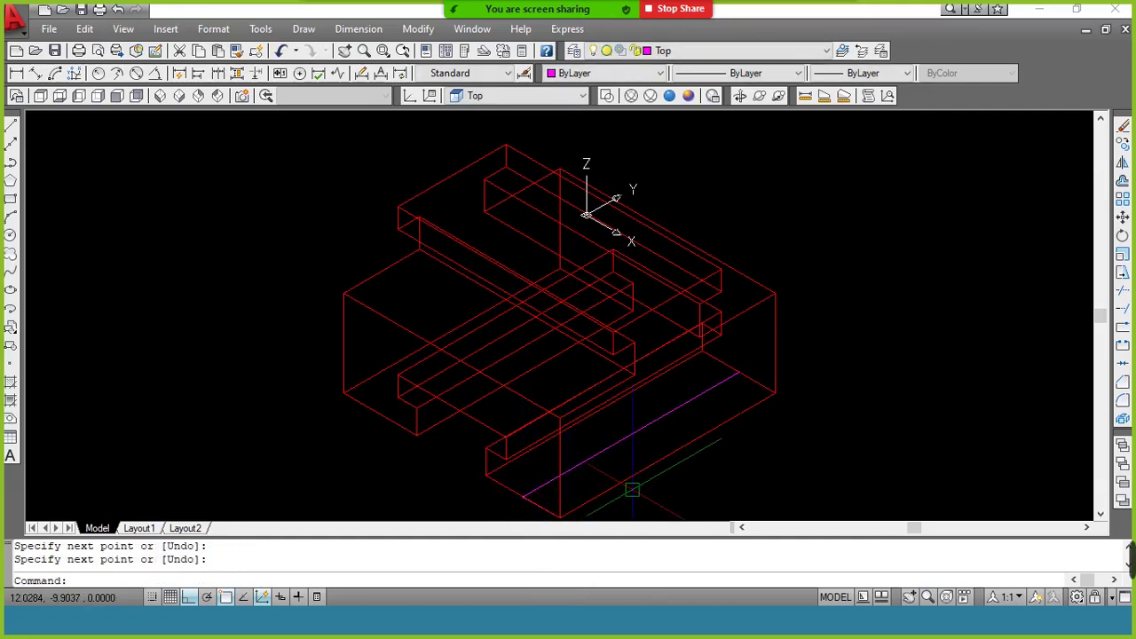
Step: Offset the helper line by 0.9 and erase the line no longer needed
{"action": "type", "text": "o"}
{"action": "key", "text": "Return"}
{"action": "type", "text": ".9"}
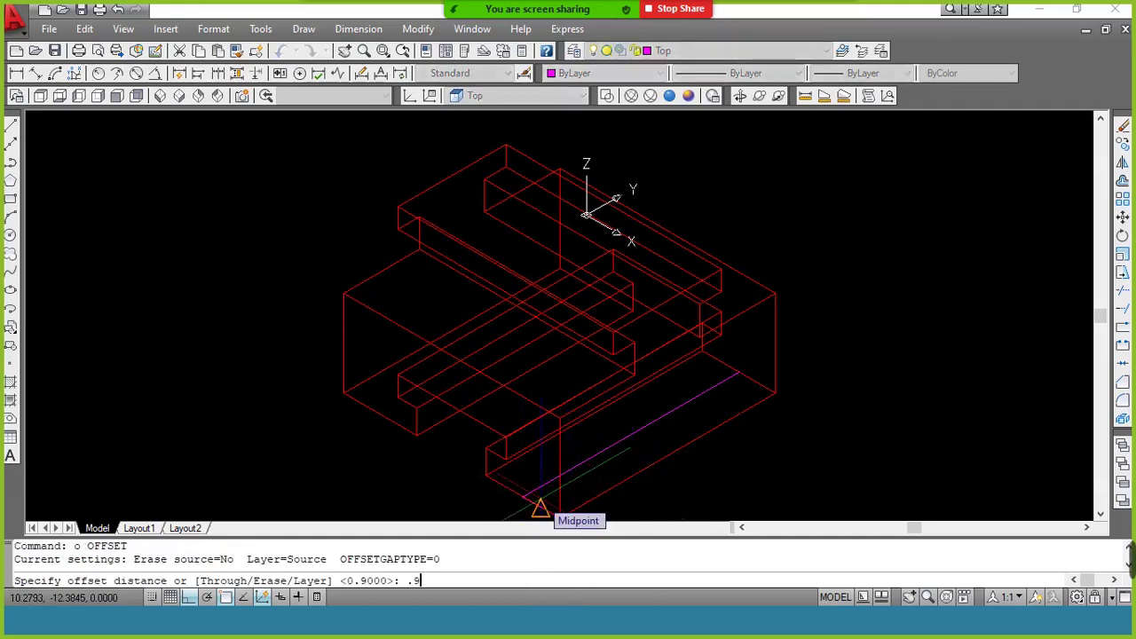
{"action": "key", "text": "Return"}
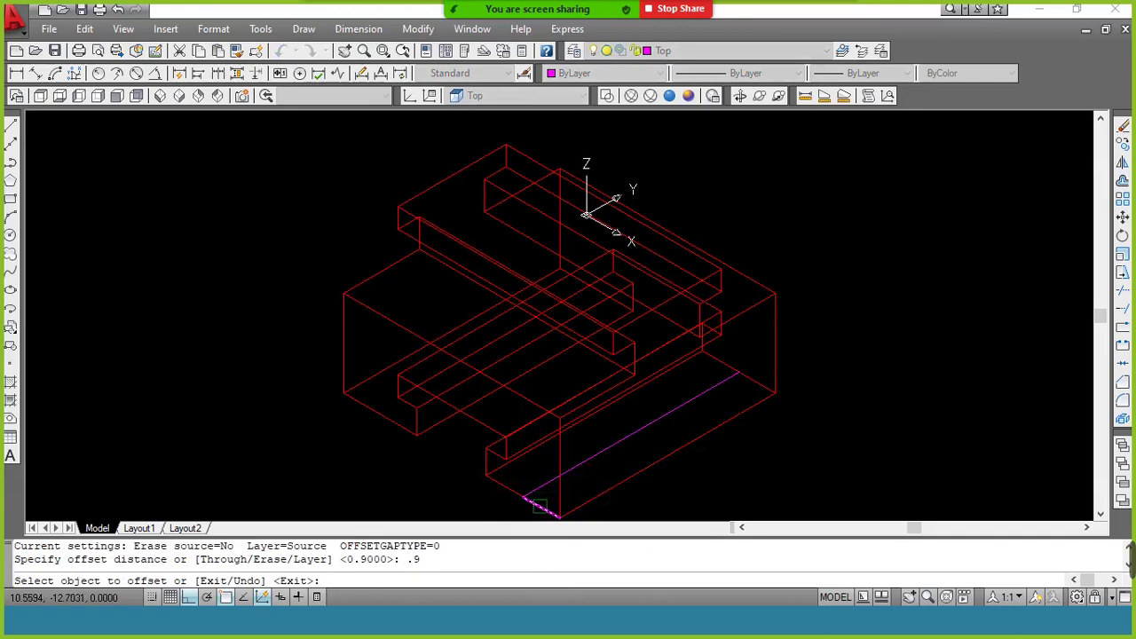
{"action": "left_click", "coordinate": [538, 506]}
{"action": "left_click", "coordinate": [601, 474]}
{"action": "key", "text": "Return"}
{"action": "left_click", "coordinate": [537, 503]}
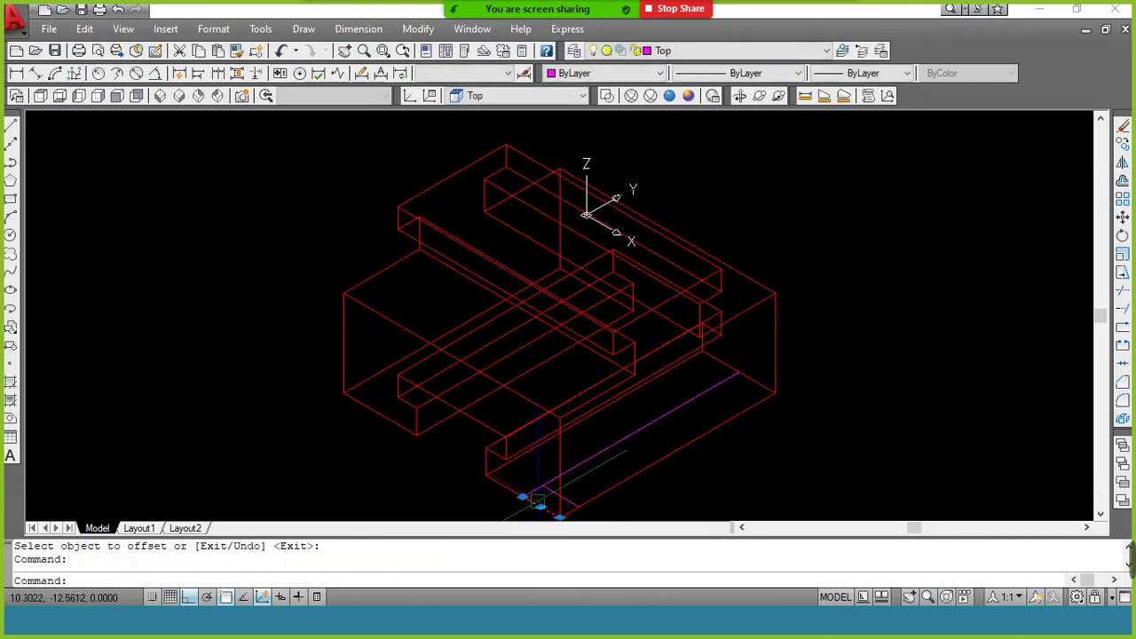
{"action": "type", "text": "e"}
{"action": "key", "text": "Return"}
{"action": "key", "text": "Return"}
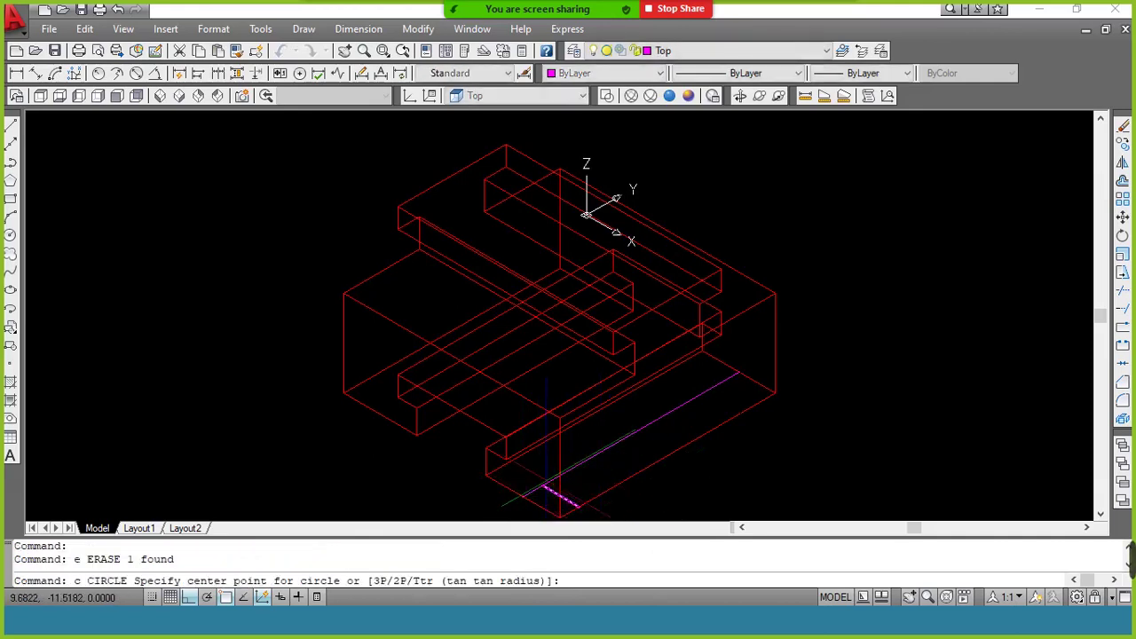
Step: Draw a 0.7-diameter circle at the offset line's endpoint, then erase both construction lines
{"action": "left_click", "coordinate": [543, 486]}
{"action": "type", "text": "d"}
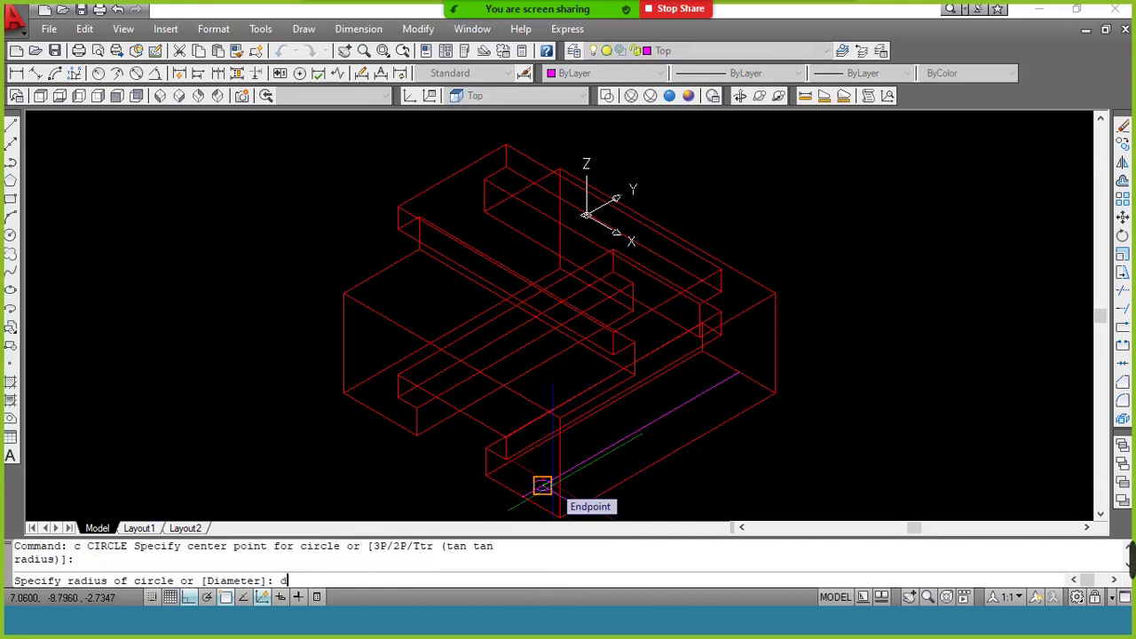
{"action": "key", "text": "Return"}
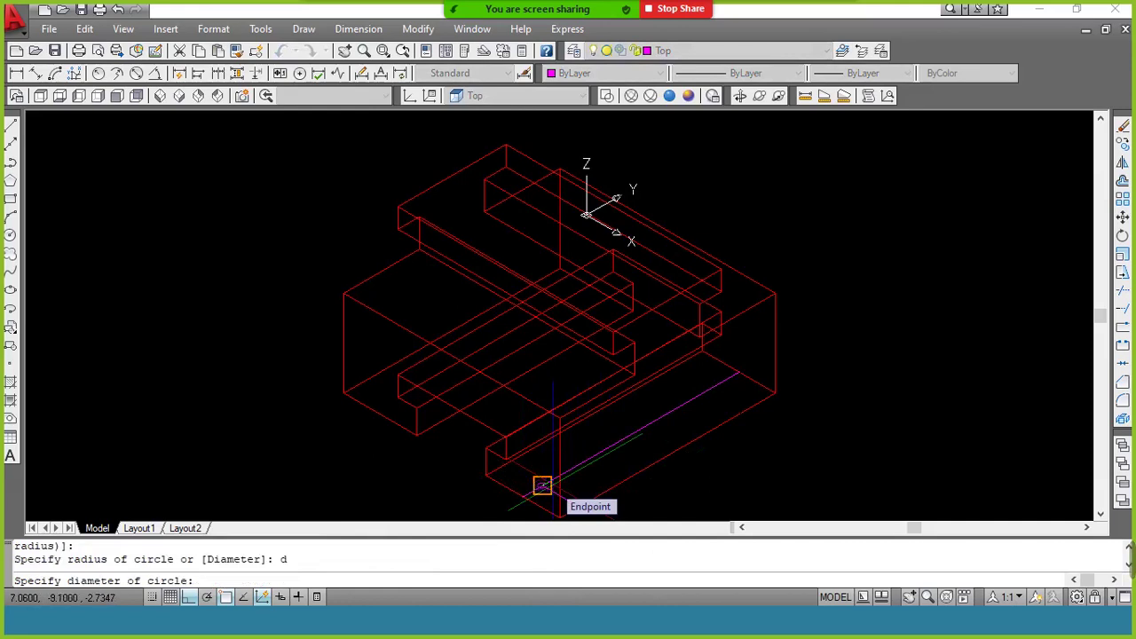
{"action": "type", "text": ".7"}
{"action": "key", "text": "Return"}
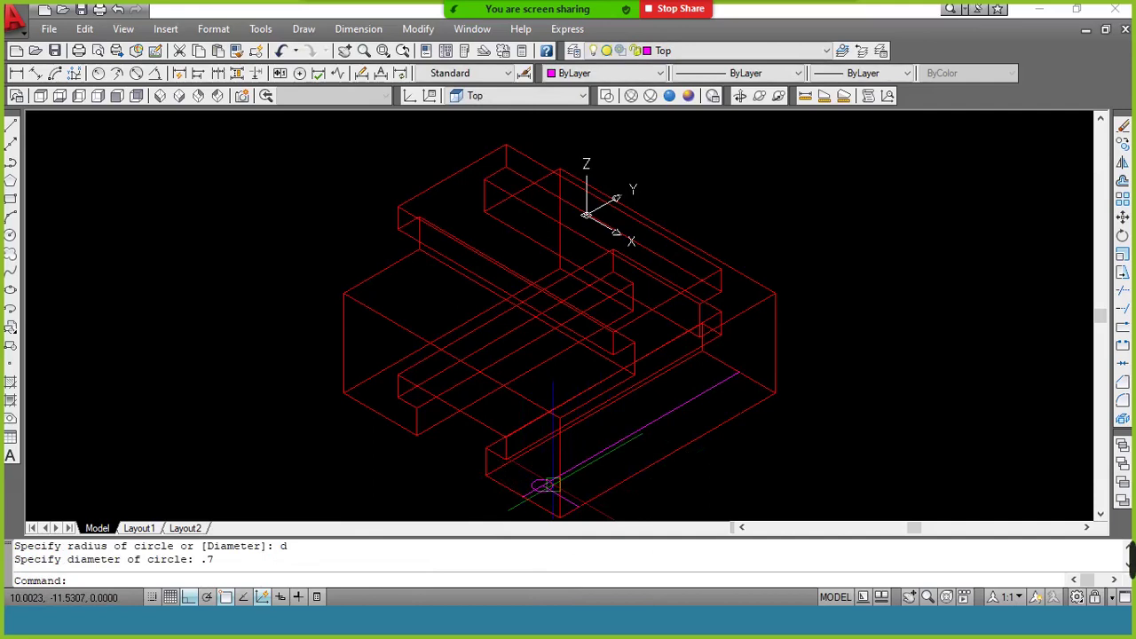
{"action": "left_click", "coordinate": [580, 465]}
{"action": "left_click", "coordinate": [561, 499]}
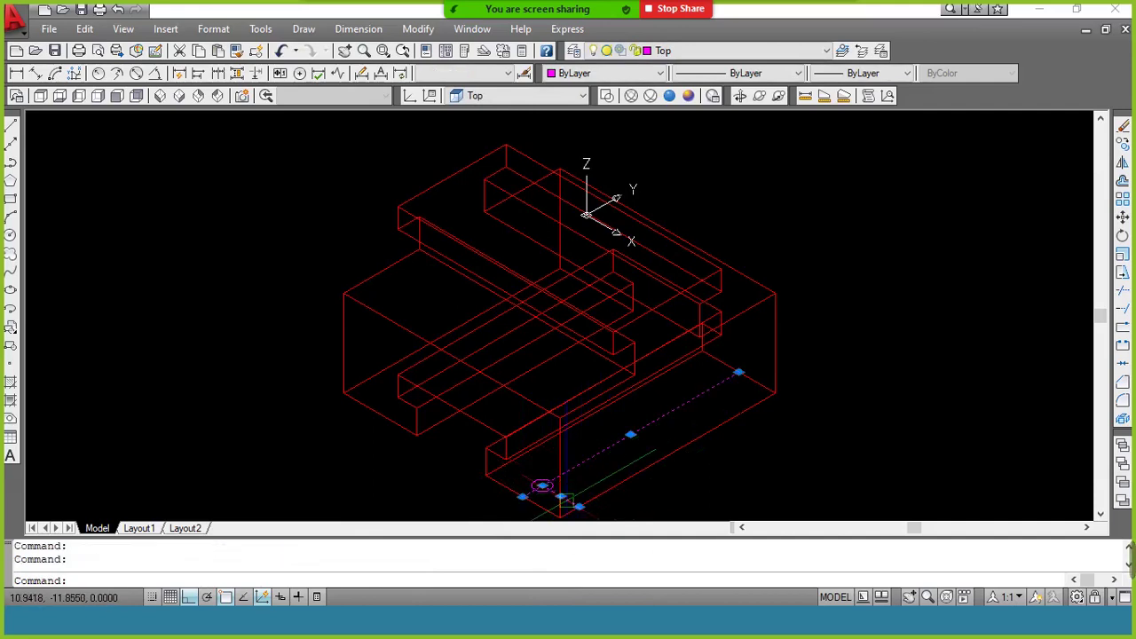
{"action": "type", "text": "e"}
{"action": "key", "text": "Return"}
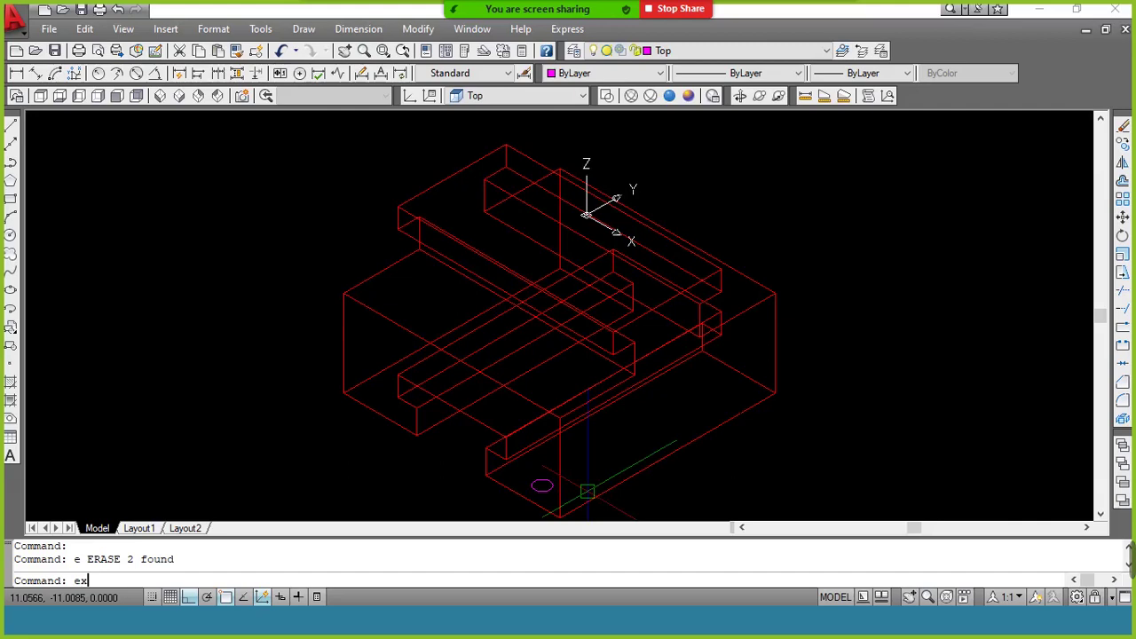
Step: Extrude the 0.7 circle into a post rising above the block and shade the model
{"action": "type", "text": "t"}
{"action": "key", "text": "Return"}
{"action": "left_click", "coordinate": [541, 485]}
{"action": "key", "text": "Return"}
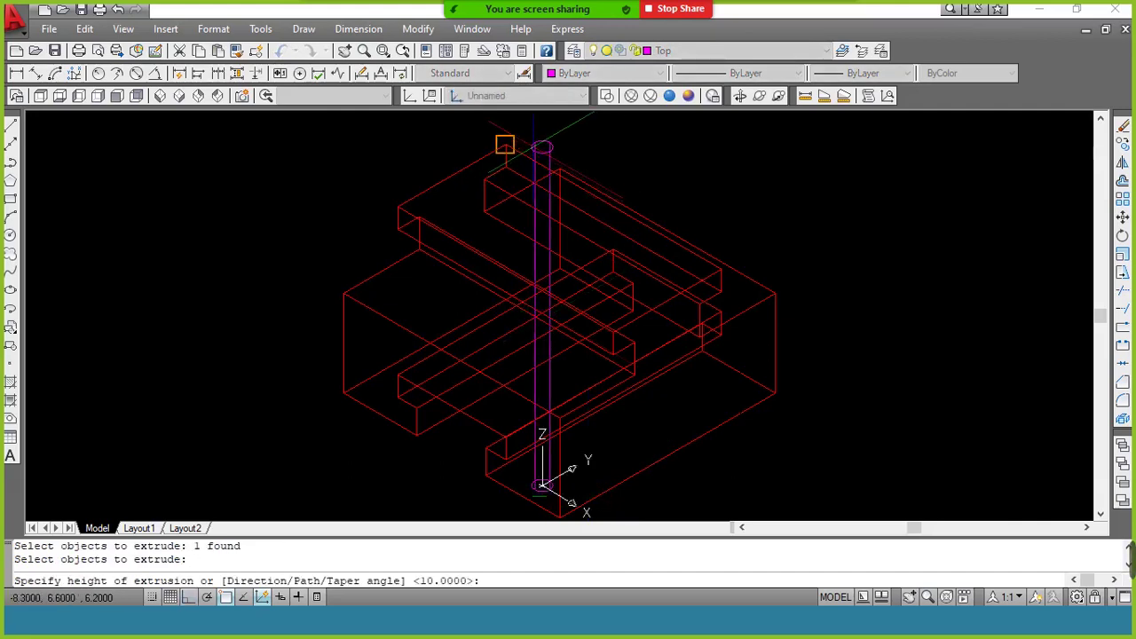
{"action": "left_click", "coordinate": [504, 144]}
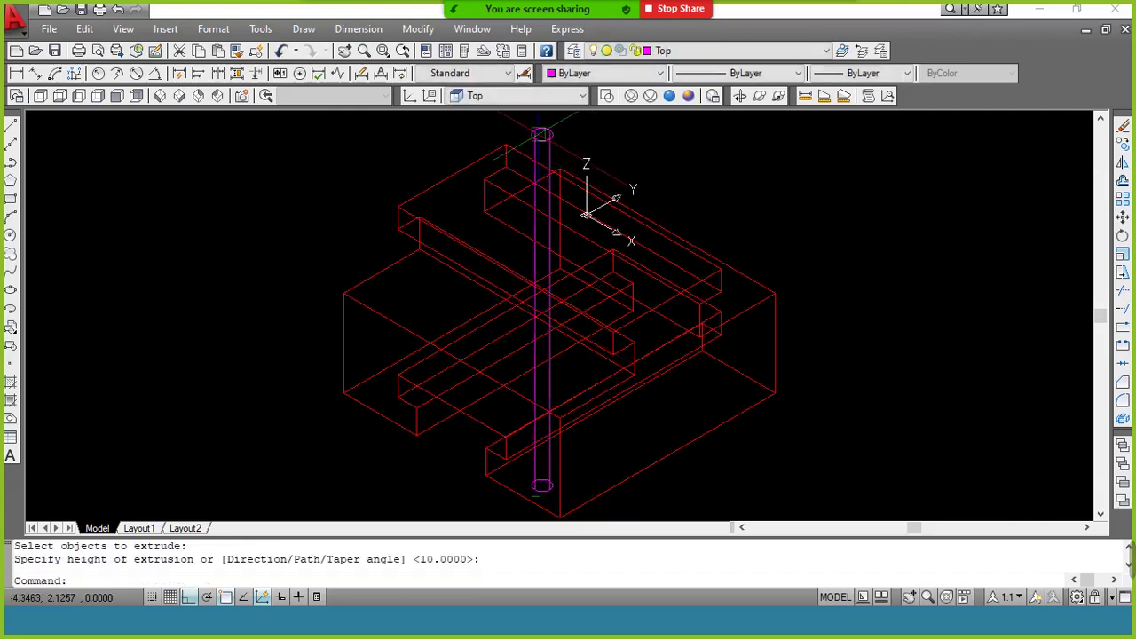
{"action": "left_click", "coordinate": [689, 96]}
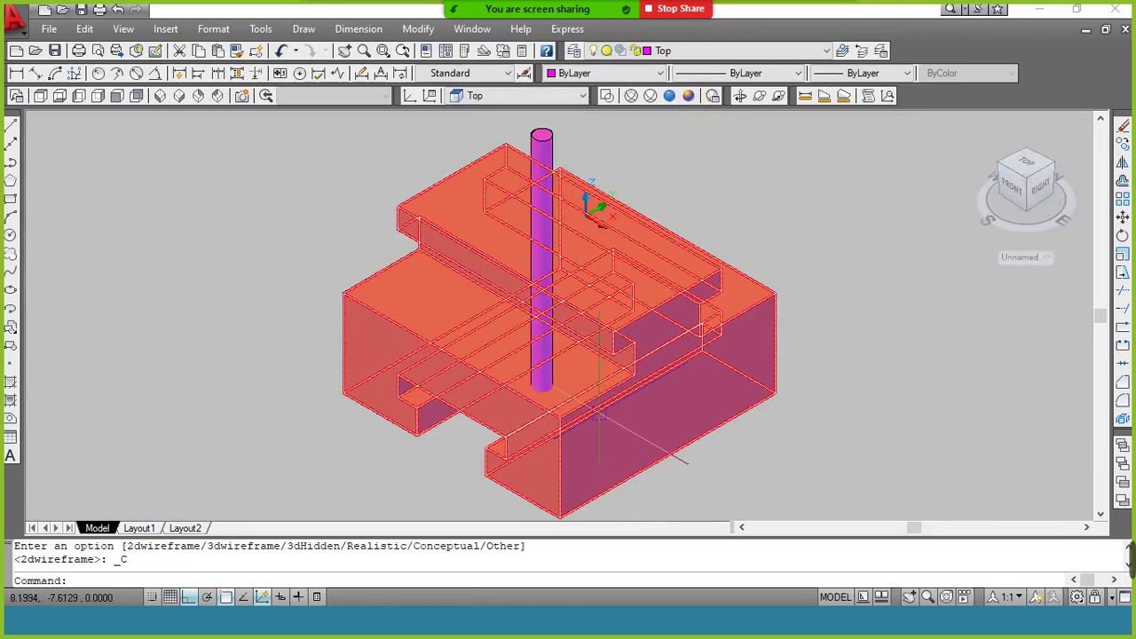
{"action": "type", "text": "su"}
Step: Subtract the cylinder from the block and orbit to inspect the resulting hole
{"action": "key", "text": "Return"}
{"action": "left_click", "coordinate": [593, 401]}
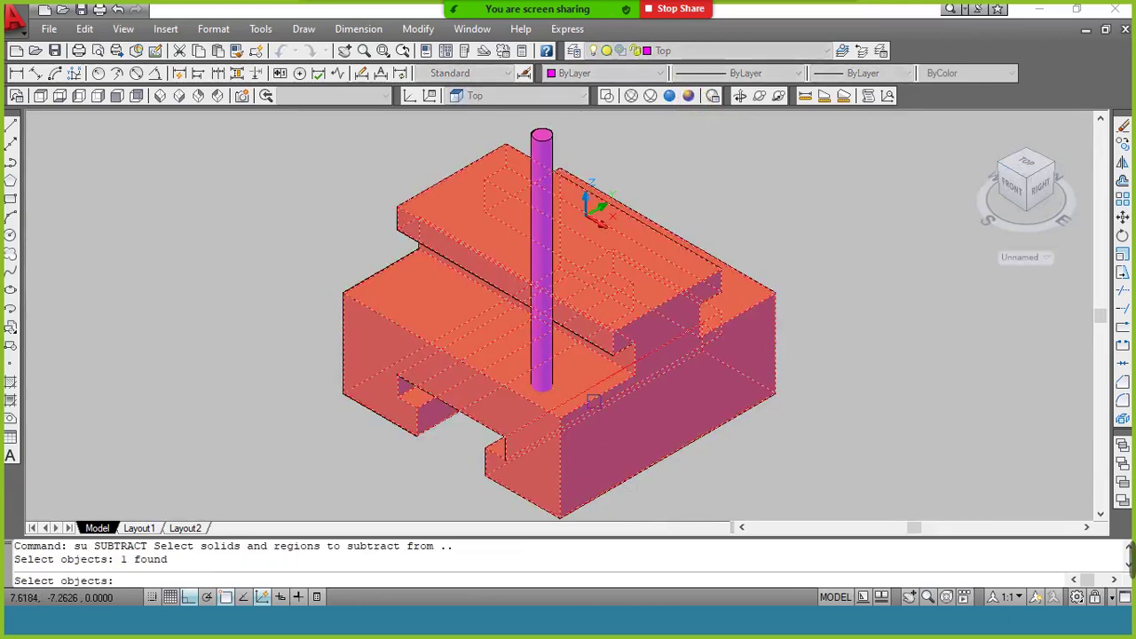
{"action": "key", "text": "Return"}
{"action": "left_click", "coordinate": [543, 135]}
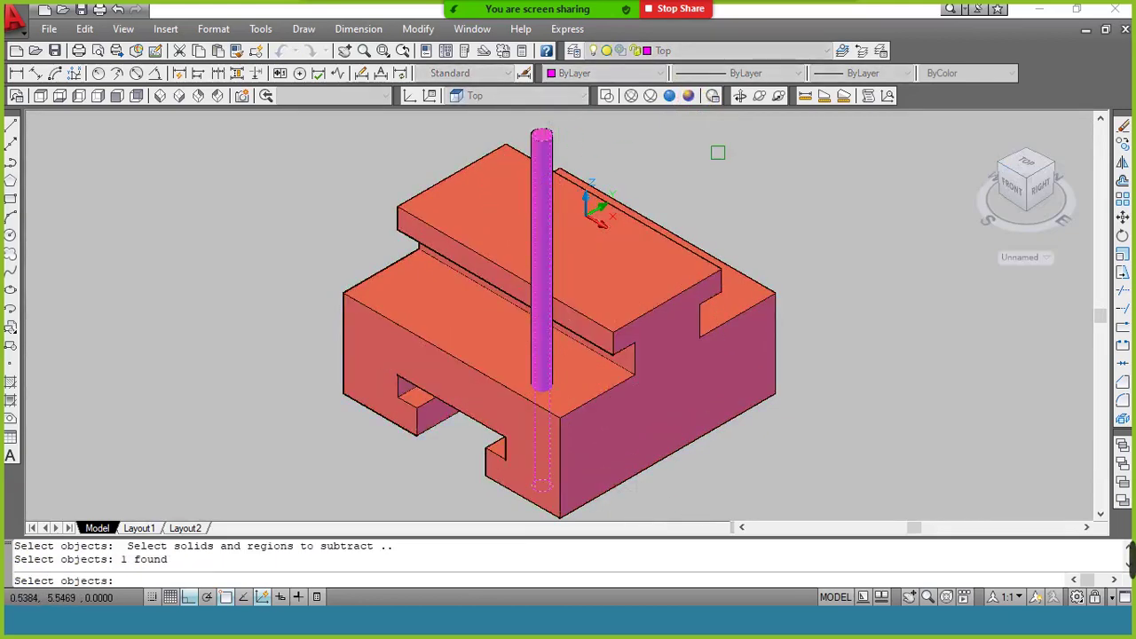
{"action": "key", "text": "Return"}
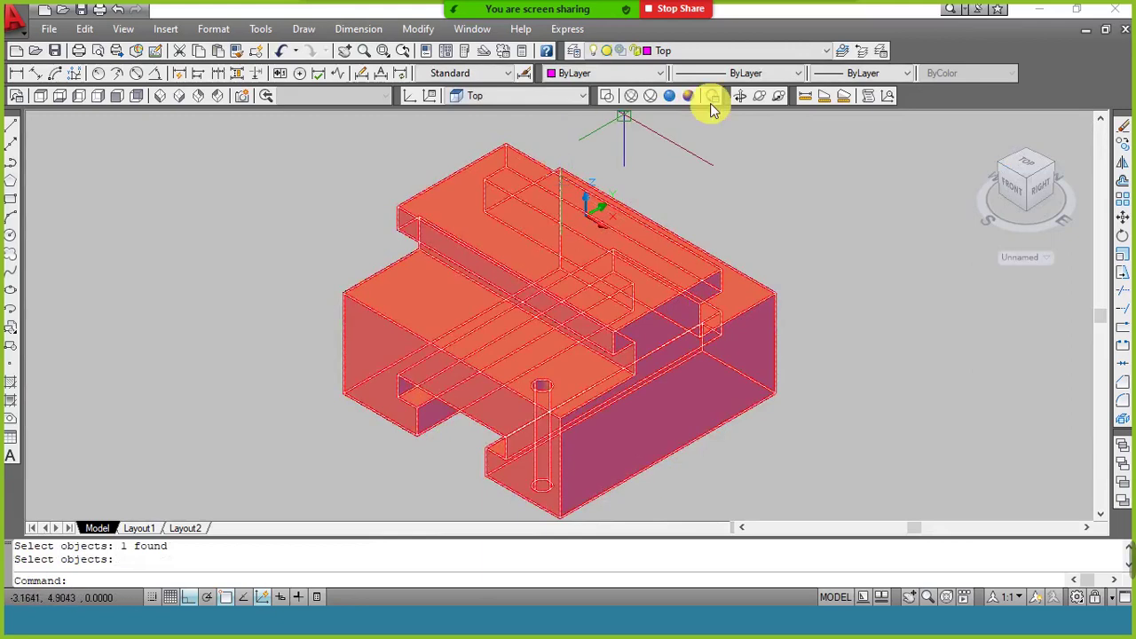
{"action": "left_click", "coordinate": [741, 95]}
{"action": "mouse_move", "coordinate": [628, 428]}
{"action": "left_mouse_down"}
{"action": "mouse_move", "coordinate": [663, 411]}
{"action": "mouse_move", "coordinate": [672, 314]}
{"action": "mouse_move", "coordinate": [662, 257]}
{"action": "mouse_move", "coordinate": [685, 391]}
{"action": "mouse_move", "coordinate": [584, 409]}
{"action": "left_mouse_up"}
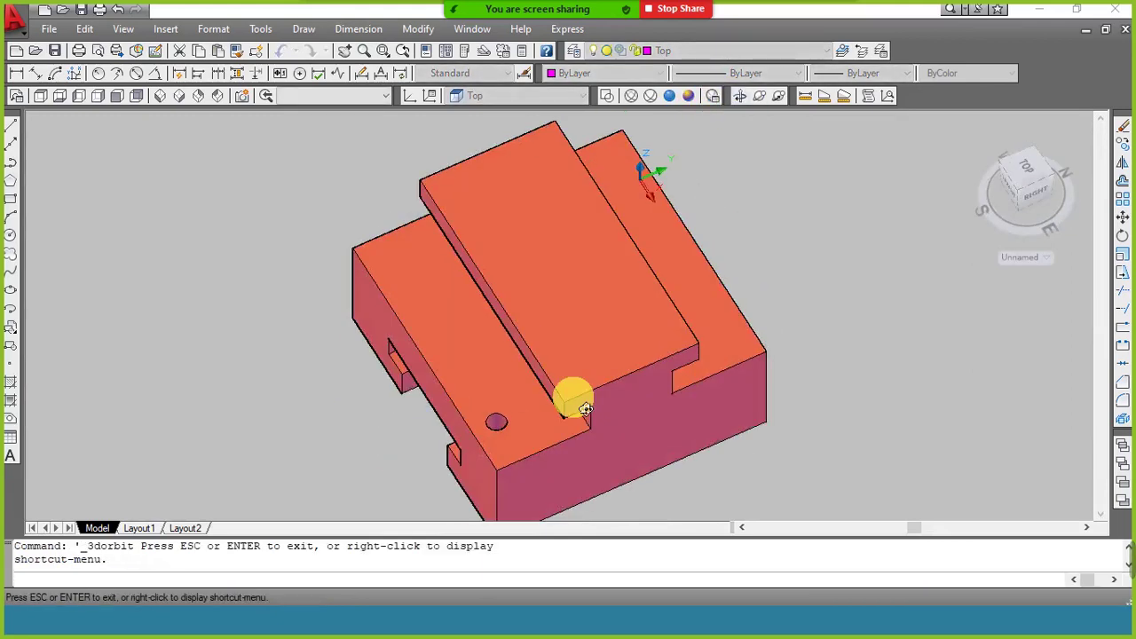
{"action": "key", "text": "alt+Tab"}
Step: Pan the assignment PDF to the dovetail-groove block and admit the waiting Zoom participant
{"action": "left_click", "coordinate": [455, 251]}
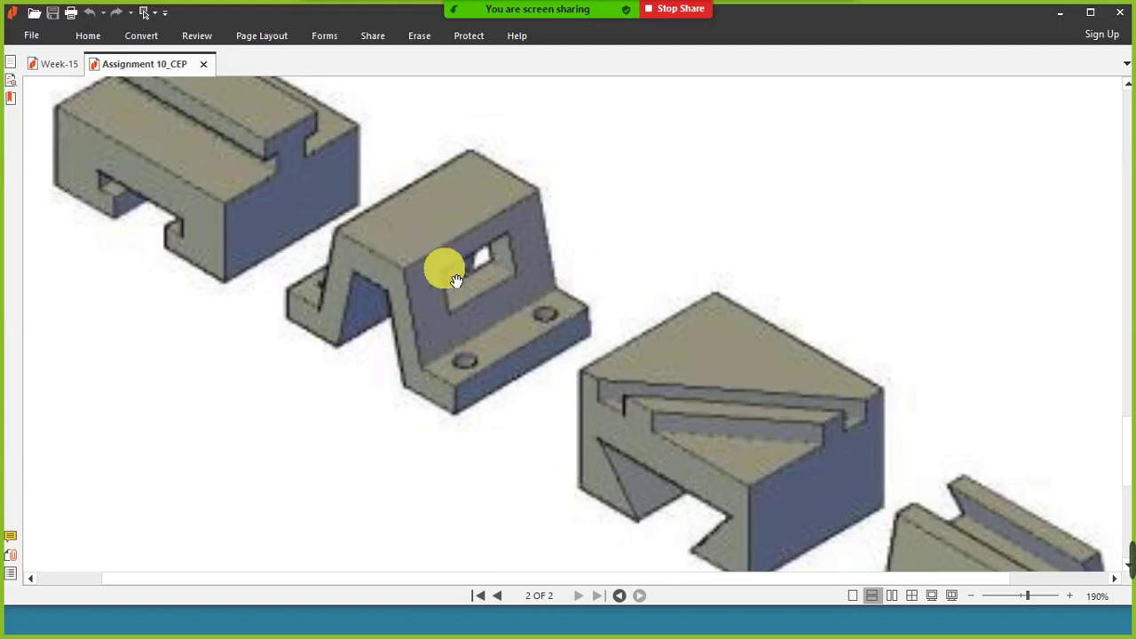
{"action": "mouse_move", "coordinate": [597, 467]}
{"action": "left_mouse_down"}
{"action": "mouse_move", "coordinate": [483, 417]}
{"action": "mouse_move", "coordinate": [435, 316]}
{"action": "left_mouse_up"}
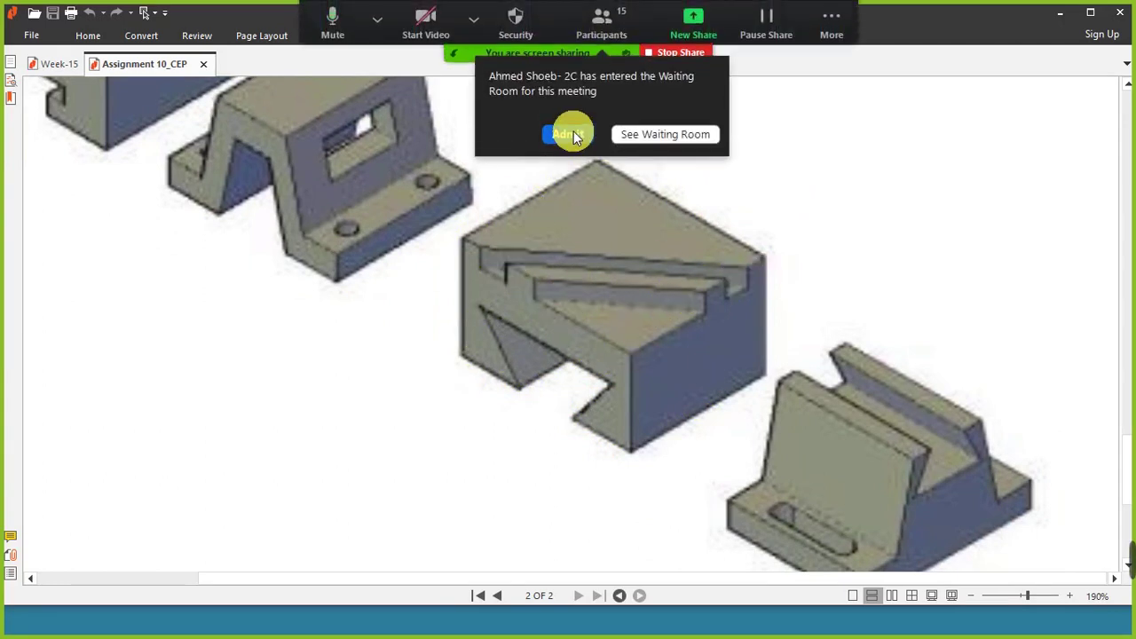
{"action": "left_click", "coordinate": [571, 134]}
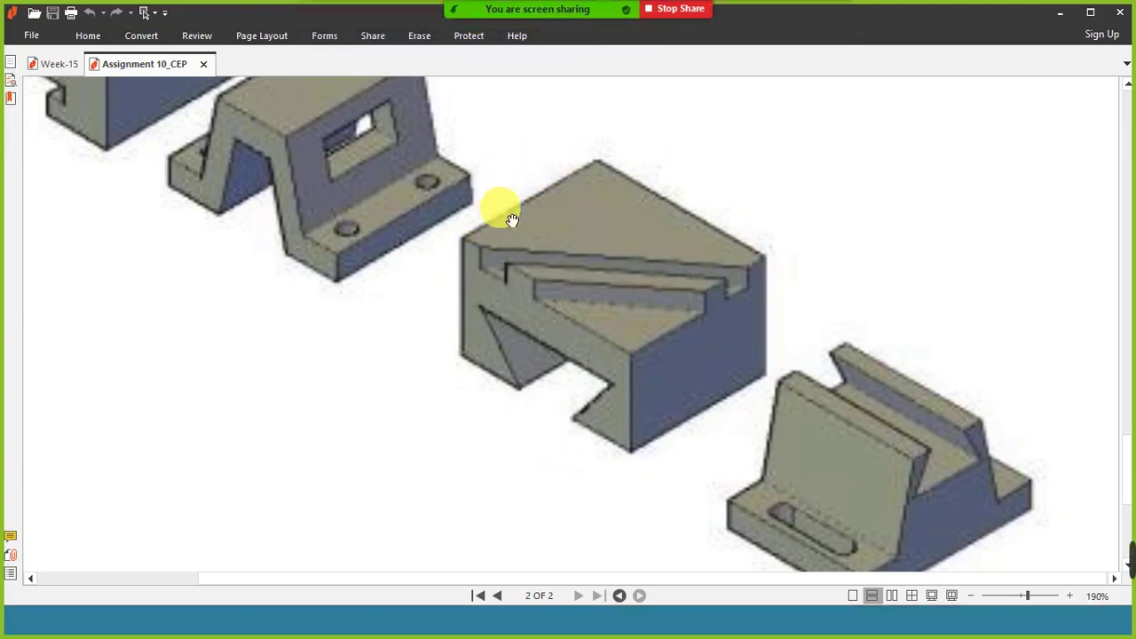
{"action": "key", "text": "alt+Tab"}
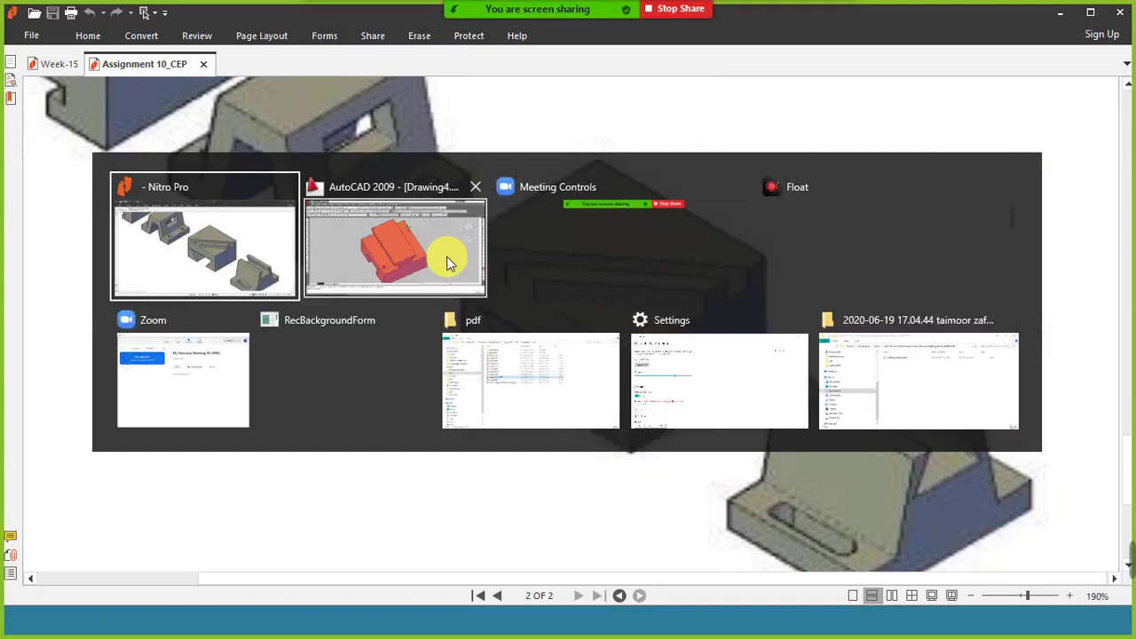
Step: Set SE Isometric view, 2D Wireframe display, and make layer 0 current
{"action": "left_click", "coordinate": [447, 257]}
{"action": "left_click", "coordinate": [179, 97]}
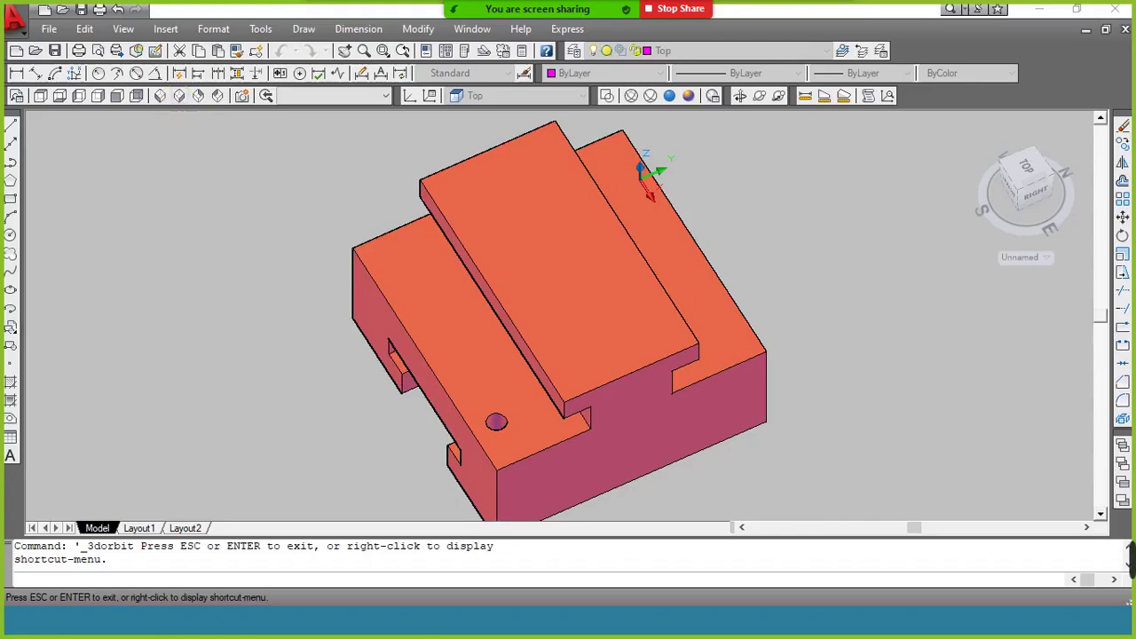
{"action": "left_click", "coordinate": [607, 97]}
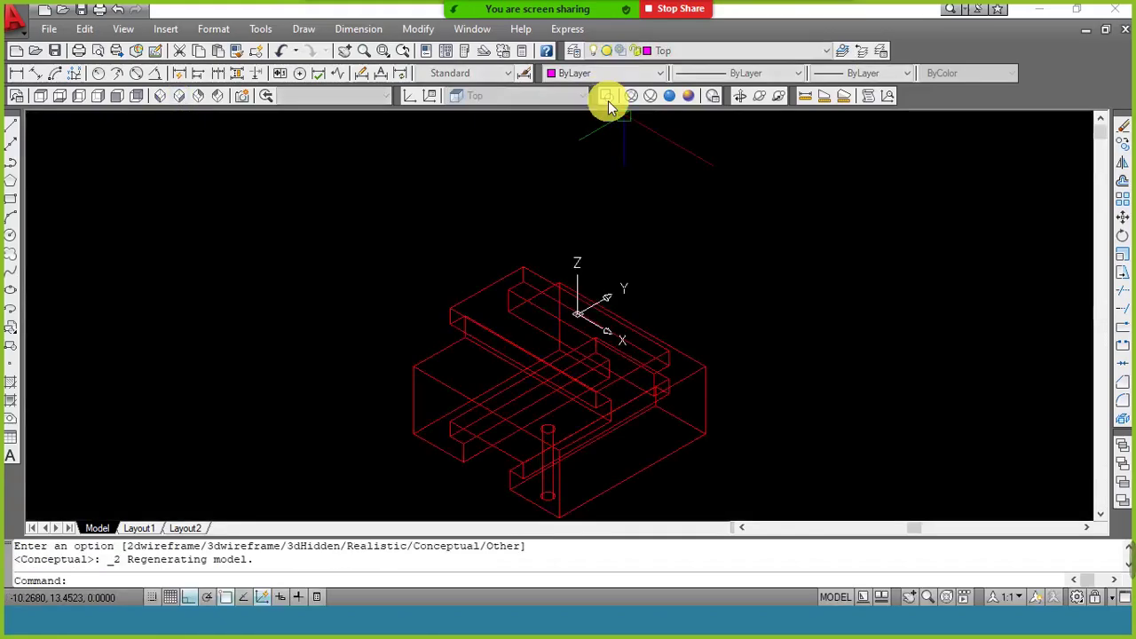
{"action": "left_click", "coordinate": [667, 51]}
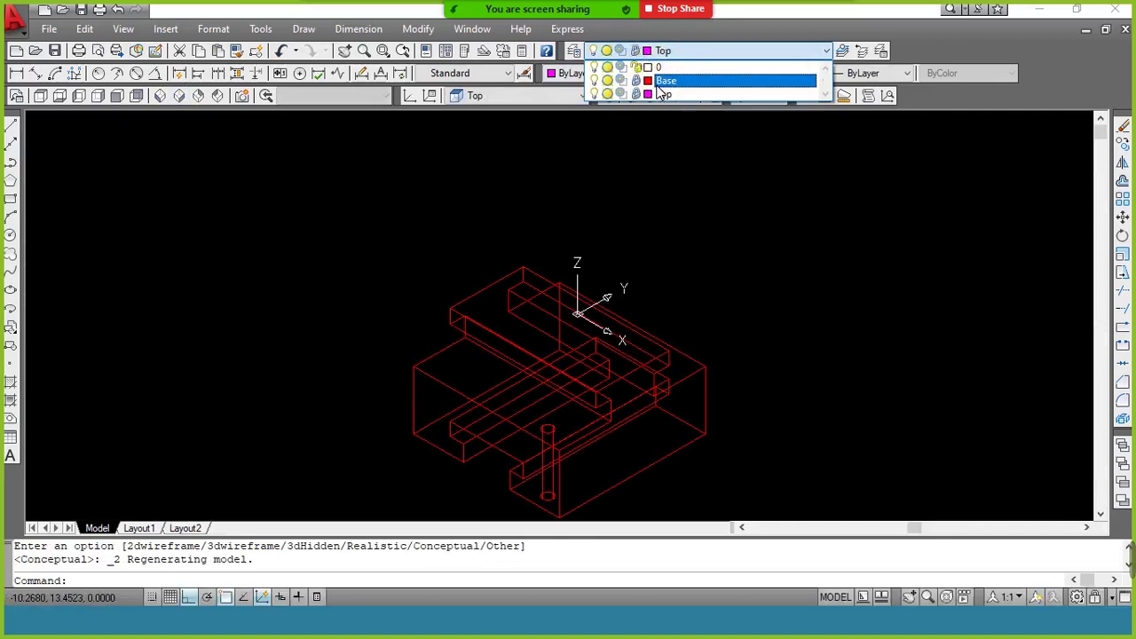
{"action": "left_click", "coordinate": [662, 67]}
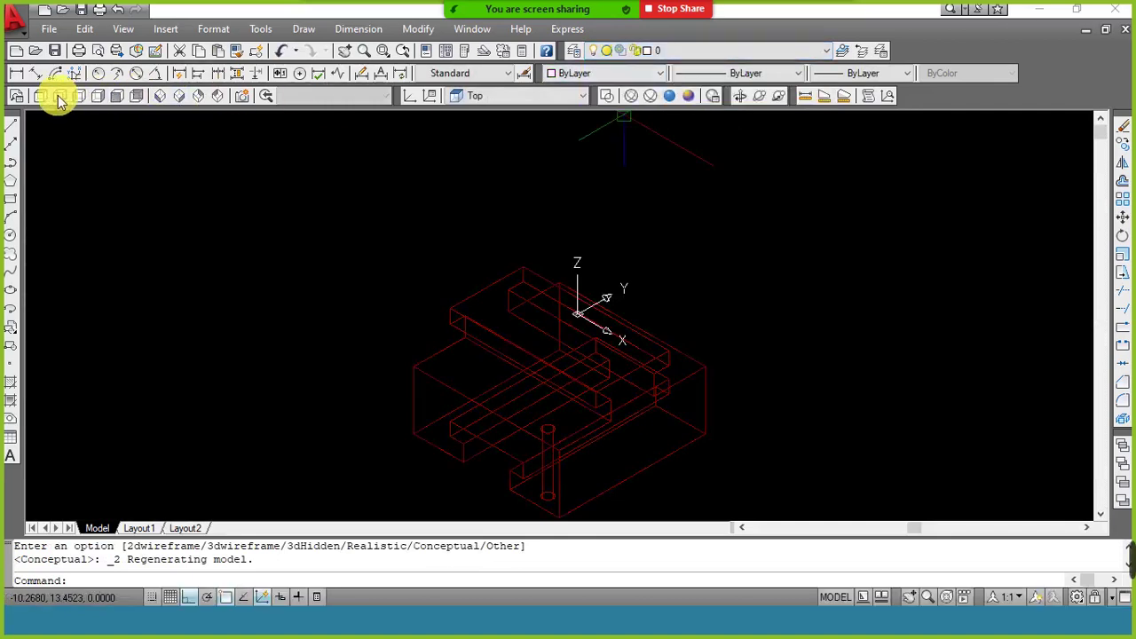
Step: Switch to Top view and draw a rectangle to the right of the T-slot block
{"action": "left_click", "coordinate": [40, 95]}
{"action": "scroll", "coordinate": [267, 298], "scroll_direction": "down", "scroll_amount": 2}
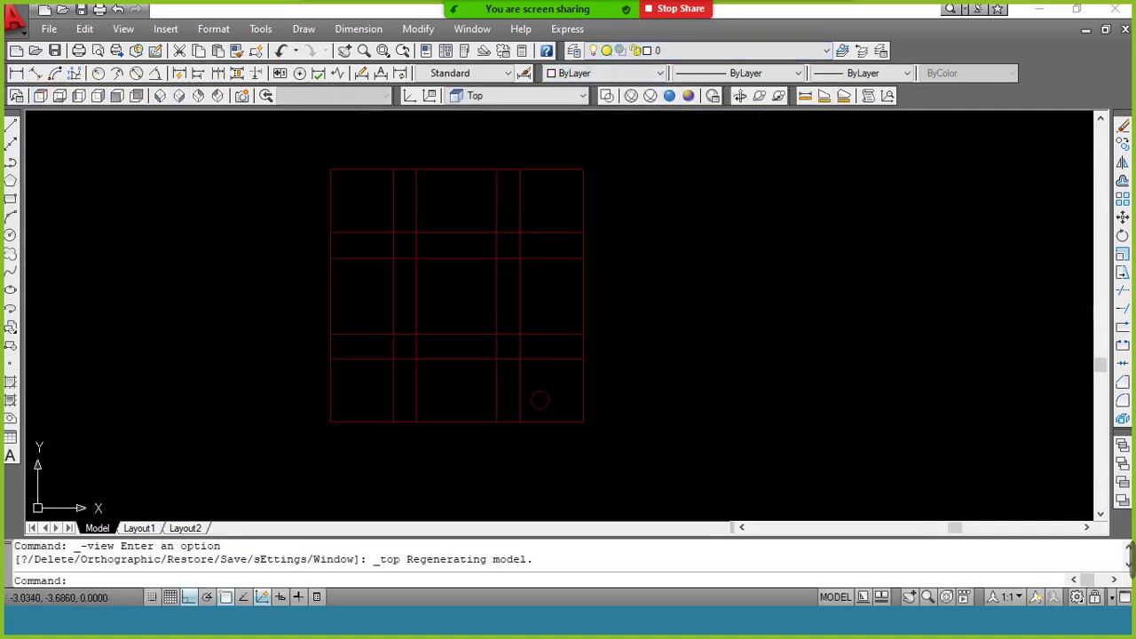
{"action": "scroll", "coordinate": [284, 262], "scroll_direction": "down", "scroll_amount": 2}
{"action": "type", "text": "re"}
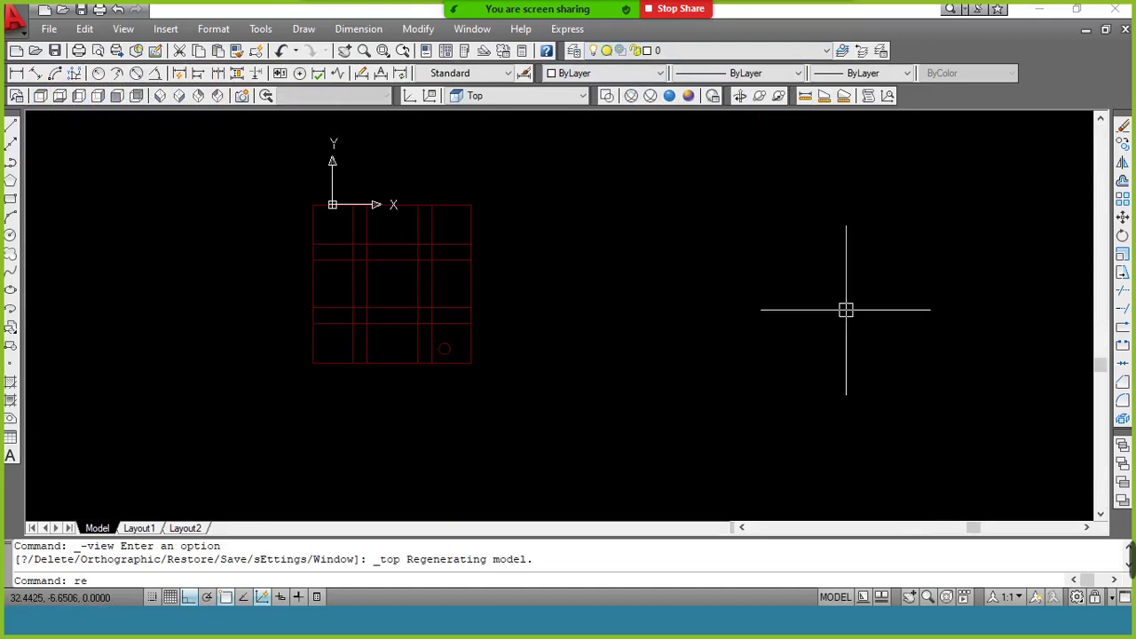
{"action": "key", "text": "Return"}
{"action": "left_click", "coordinate": [672, 364]}
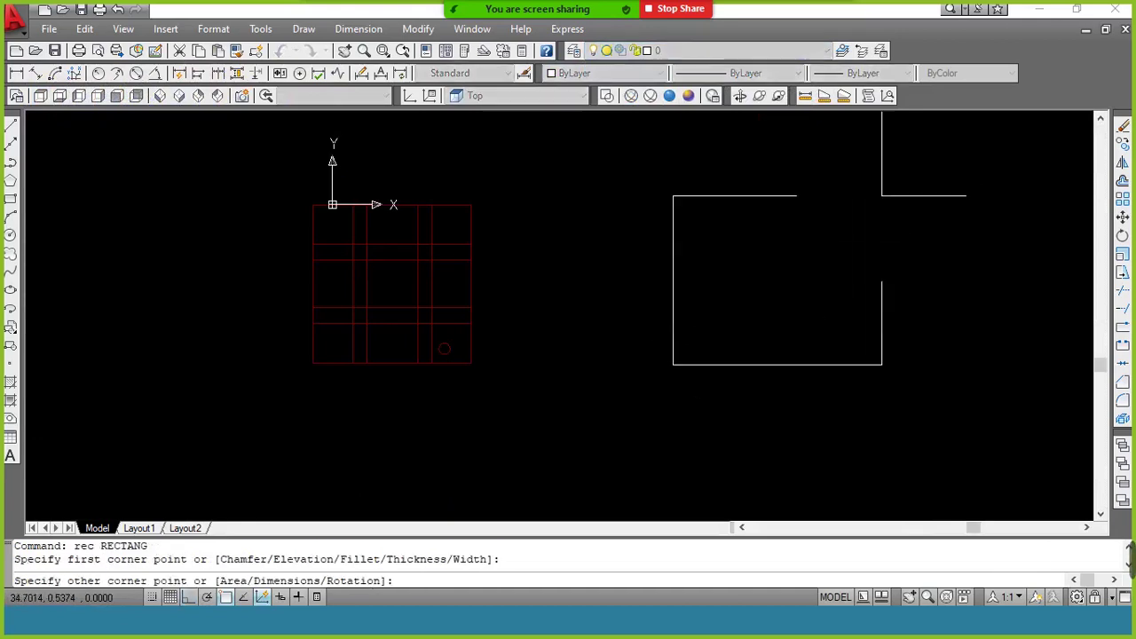
{"action": "left_click", "coordinate": [895, 187]}
{"action": "key", "text": "alt+Tab"}
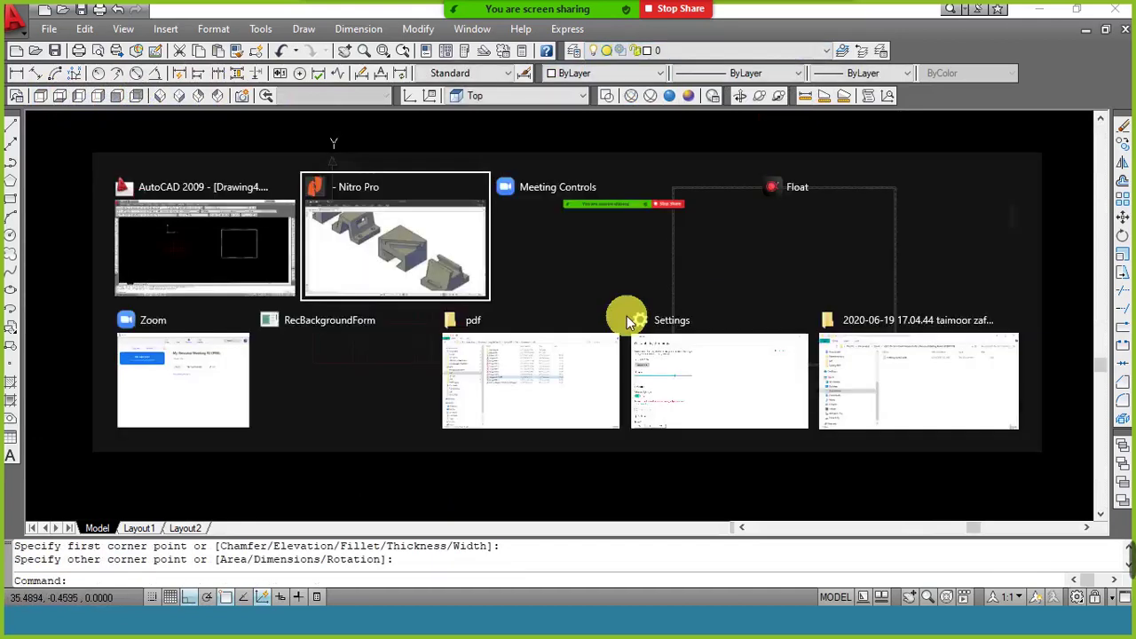
{"action": "left_click", "coordinate": [411, 265]}
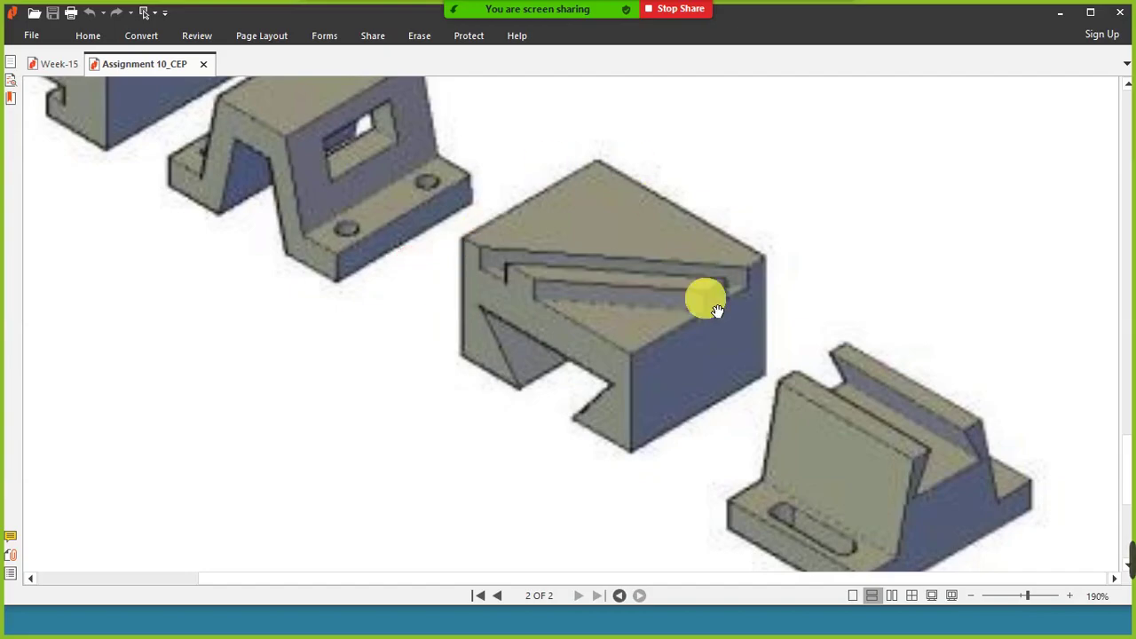
{"action": "key", "text": "alt+Tab"}
Step: Draw a diagonal line from the rectangle's lower-left corner to its upper-right corner
{"action": "left_click", "coordinate": [468, 239]}
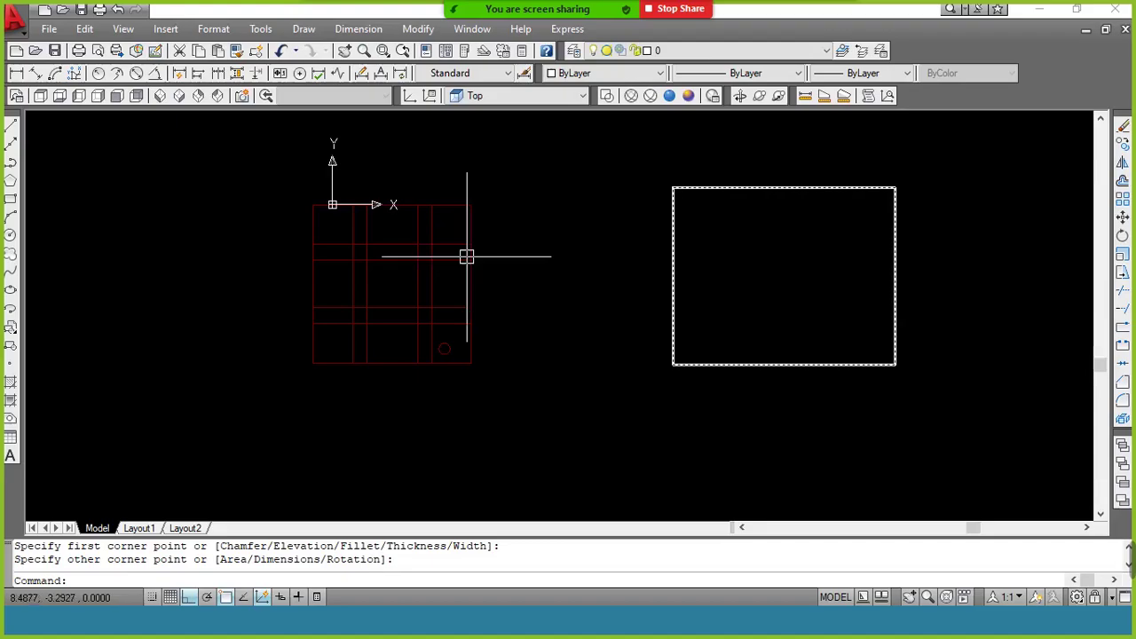
{"action": "scroll", "coordinate": [763, 338], "scroll_direction": "up", "scroll_amount": 2}
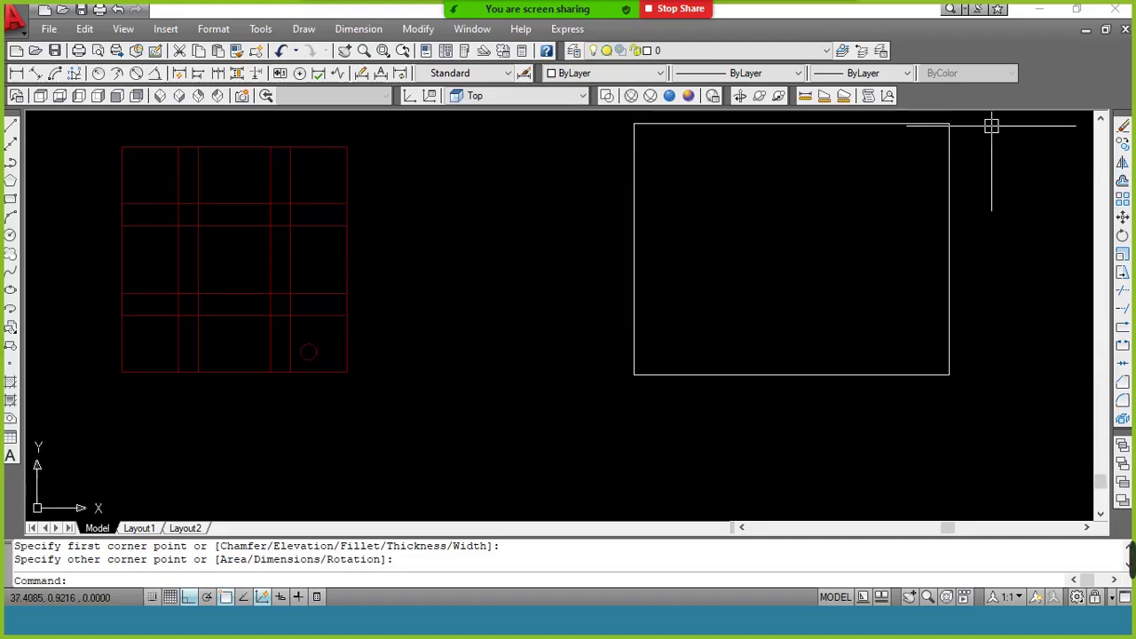
{"action": "scroll", "coordinate": [1001, 113], "scroll_direction": "up", "scroll_amount": 2}
{"action": "scroll", "coordinate": [993, 117], "scroll_direction": "up", "scroll_amount": 1}
{"action": "scroll", "coordinate": [988, 121], "scroll_direction": "down", "scroll_amount": 1}
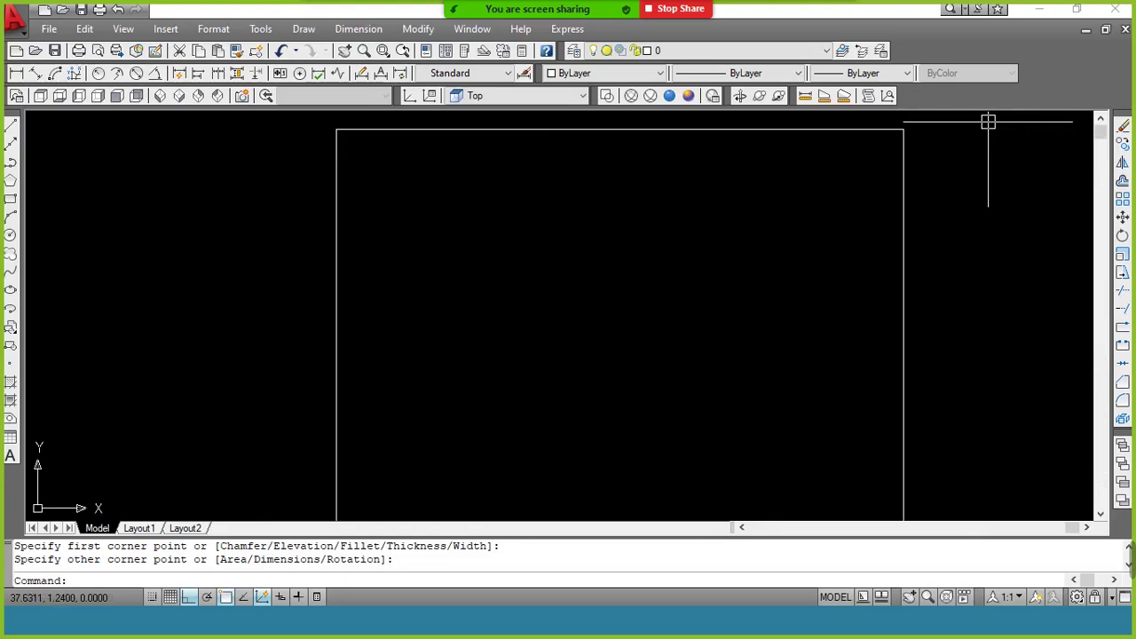
{"action": "scroll", "coordinate": [987, 121], "scroll_direction": "down", "scroll_amount": 2}
{"action": "type", "text": "l"}
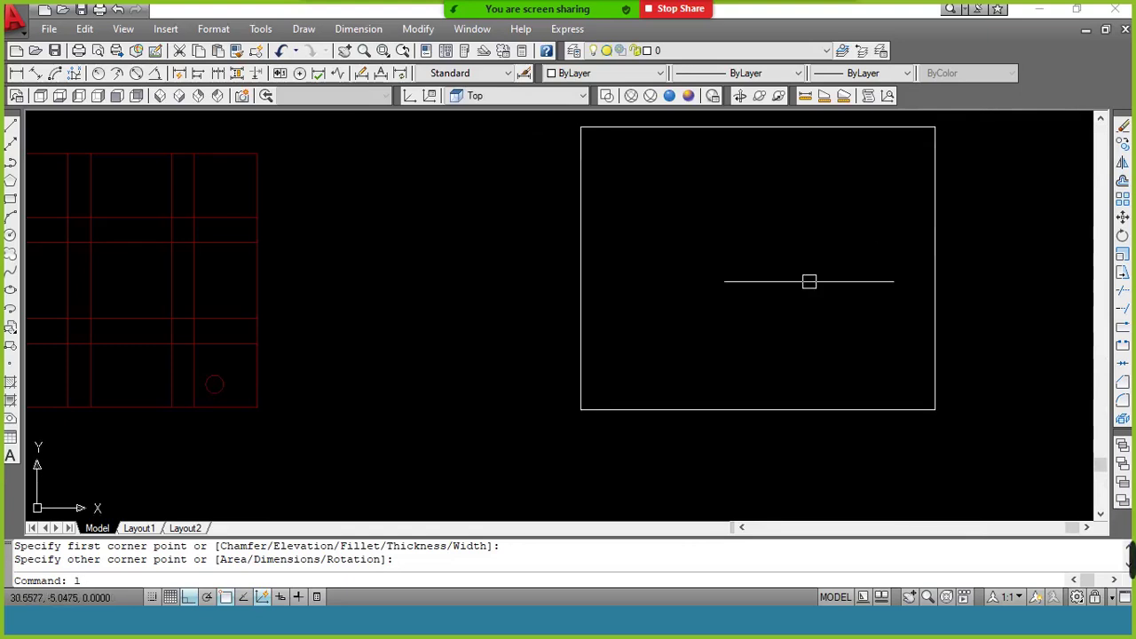
{"action": "key", "text": "Return"}
{"action": "left_click", "coordinate": [580, 409]}
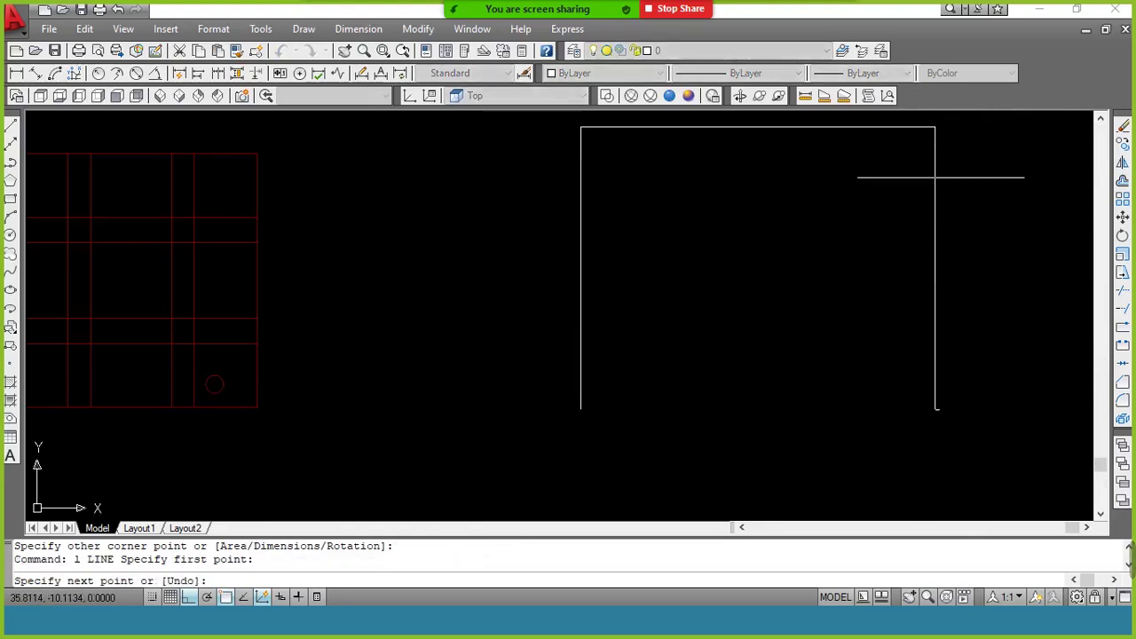
{"action": "left_click", "coordinate": [934, 127]}
{"action": "key", "text": "Return"}
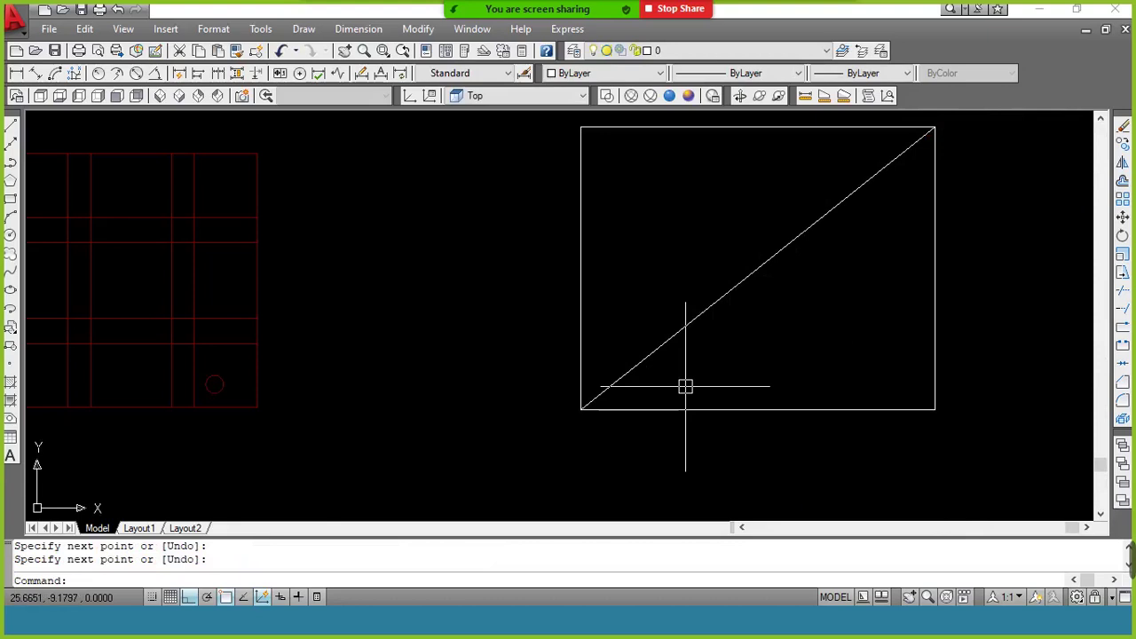
Step: Offset the diagonal below-right by a distance picked from the lower-left corner
{"action": "type", "text": "o"}
{"action": "key", "text": "Return"}
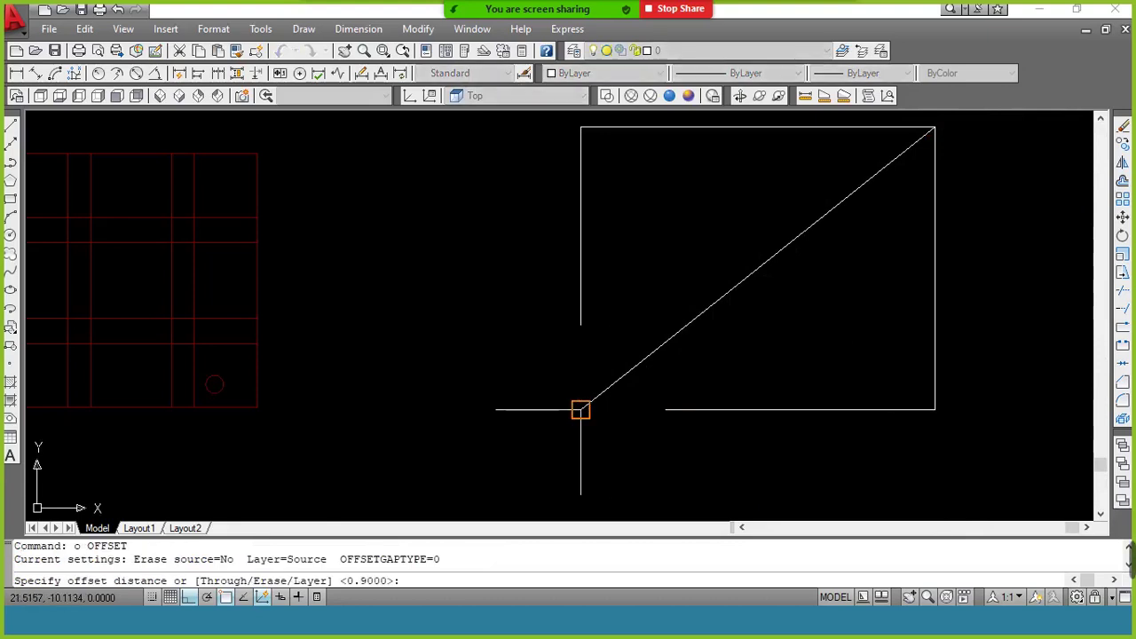
{"action": "left_click", "coordinate": [581, 409]}
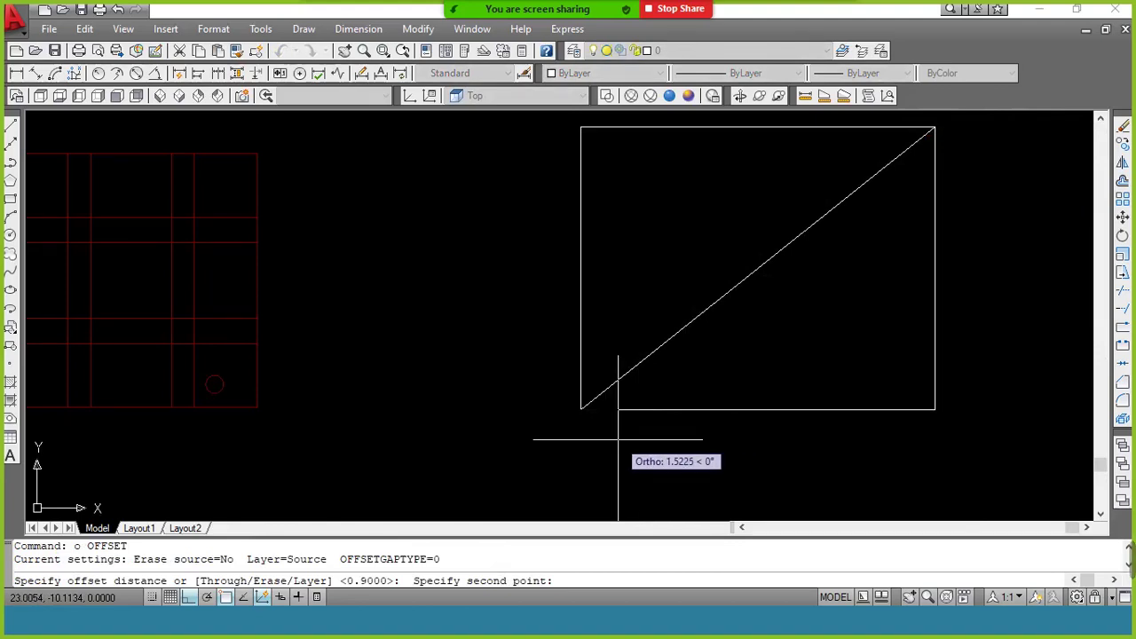
{"action": "left_click", "coordinate": [619, 439]}
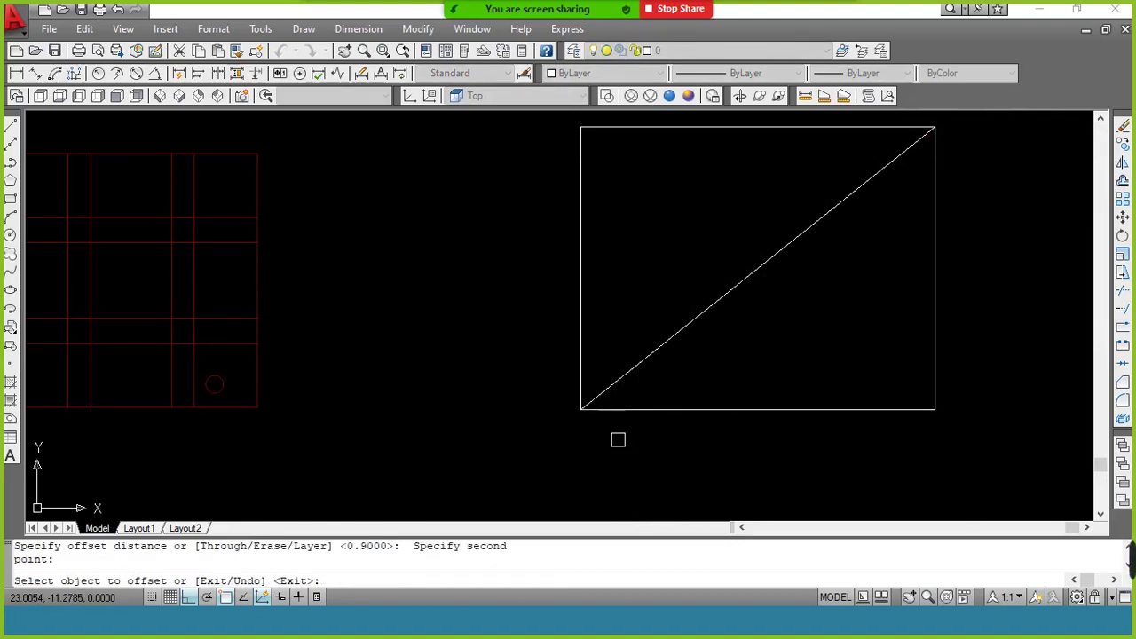
{"action": "left_click", "coordinate": [660, 346]}
{"action": "left_click", "coordinate": [816, 442]}
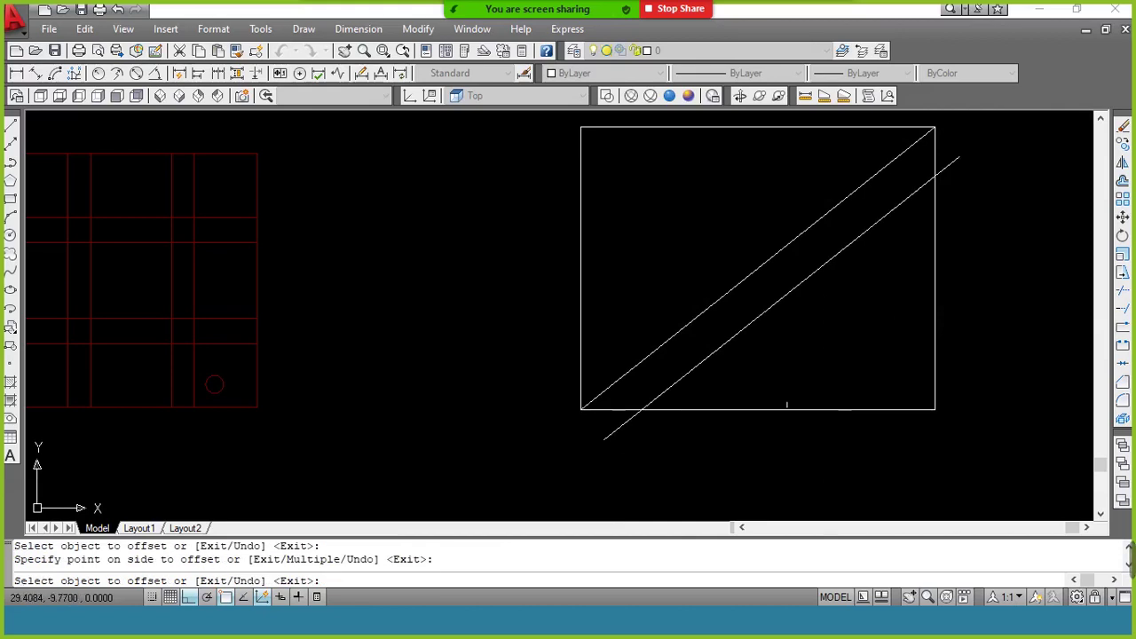
Step: Offset the lower diagonal again by 3, then delete the middle diagonal
{"action": "key", "text": "Return"}
{"action": "key", "text": "Return"}
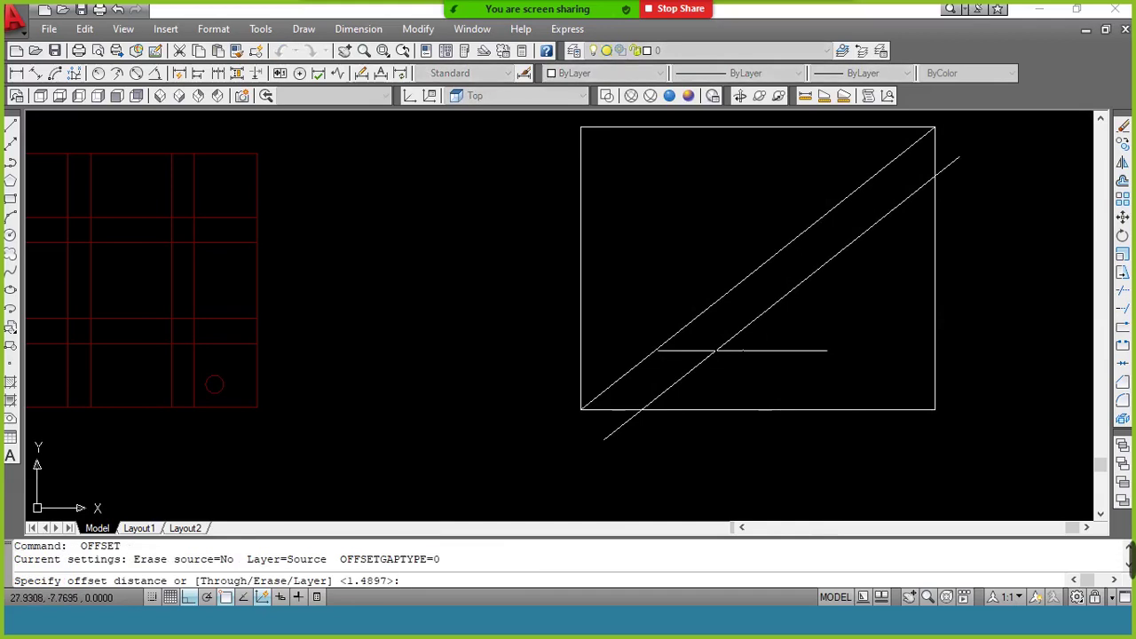
{"action": "type", "text": ".3"}
{"action": "key", "text": "Return"}
{"action": "left_click", "coordinate": [735, 337]}
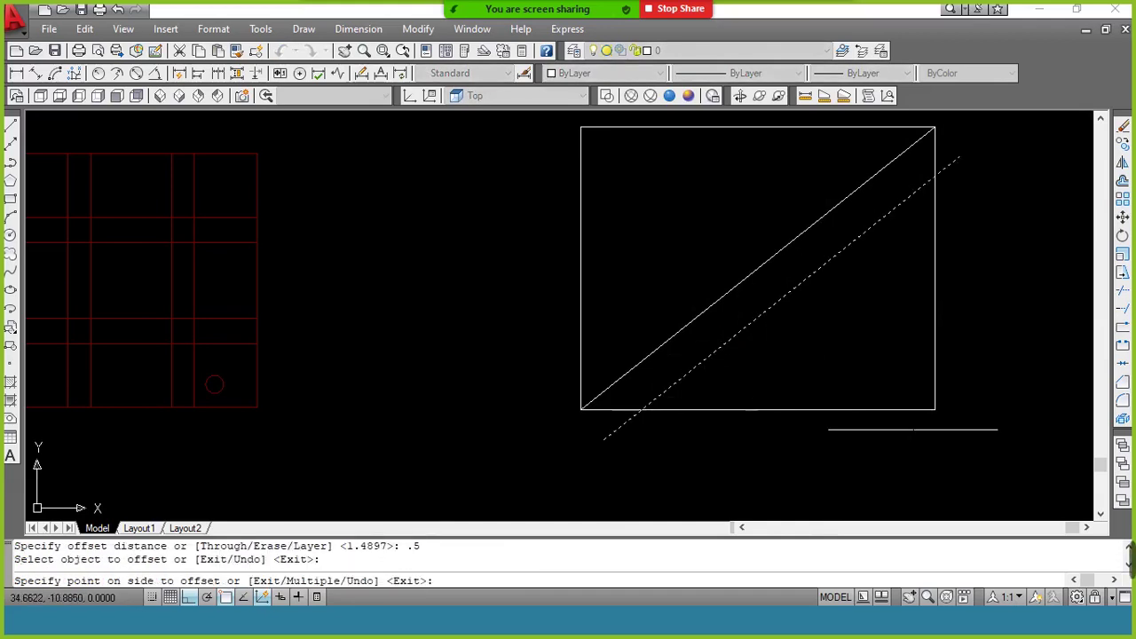
{"action": "left_click", "coordinate": [923, 431]}
{"action": "key", "text": "Return"}
{"action": "left_click", "coordinate": [781, 298]}
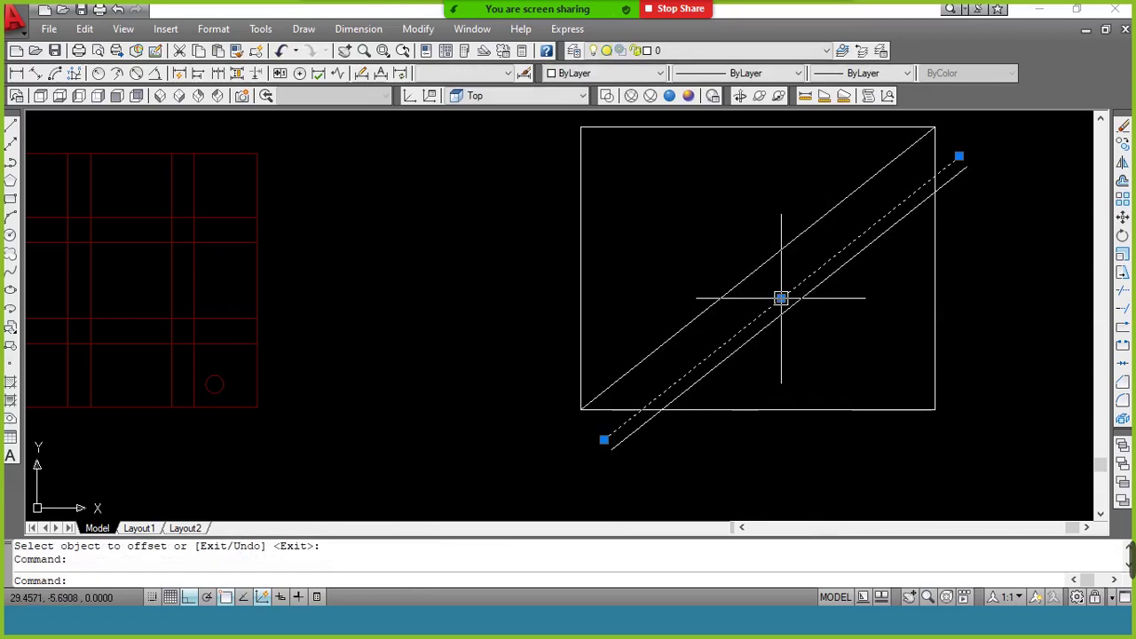
{"action": "type", "text": "e"}
{"action": "key", "text": "Return"}
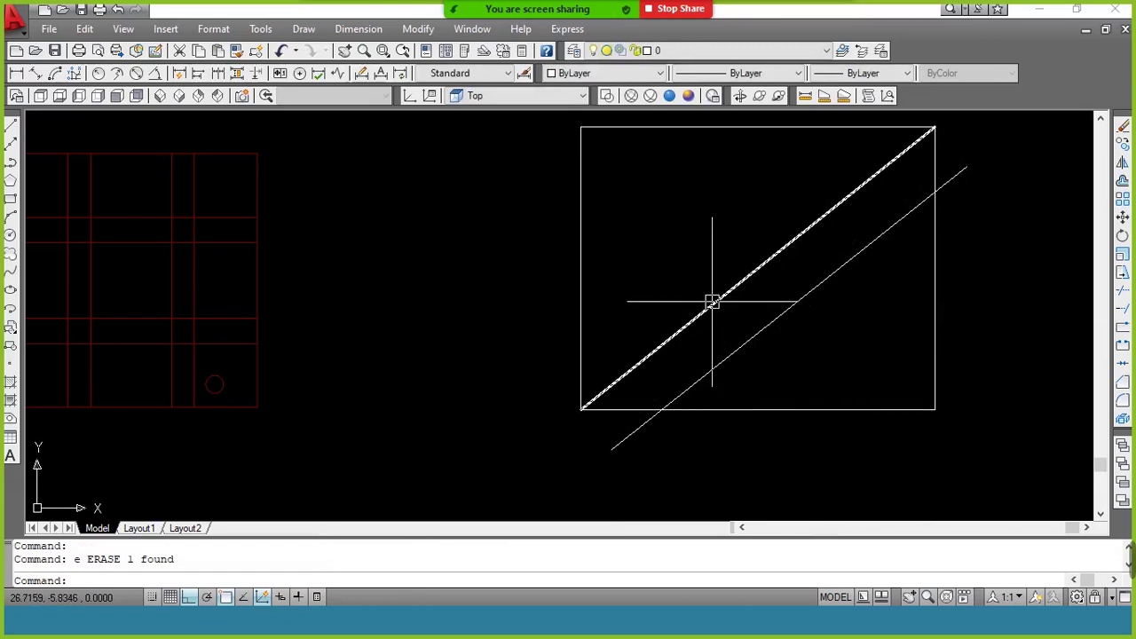
{"action": "type", "text": "o"}
Step: Offset the upper diagonal by 0.3 and delete the original upper diagonal
{"action": "key", "text": "Return"}
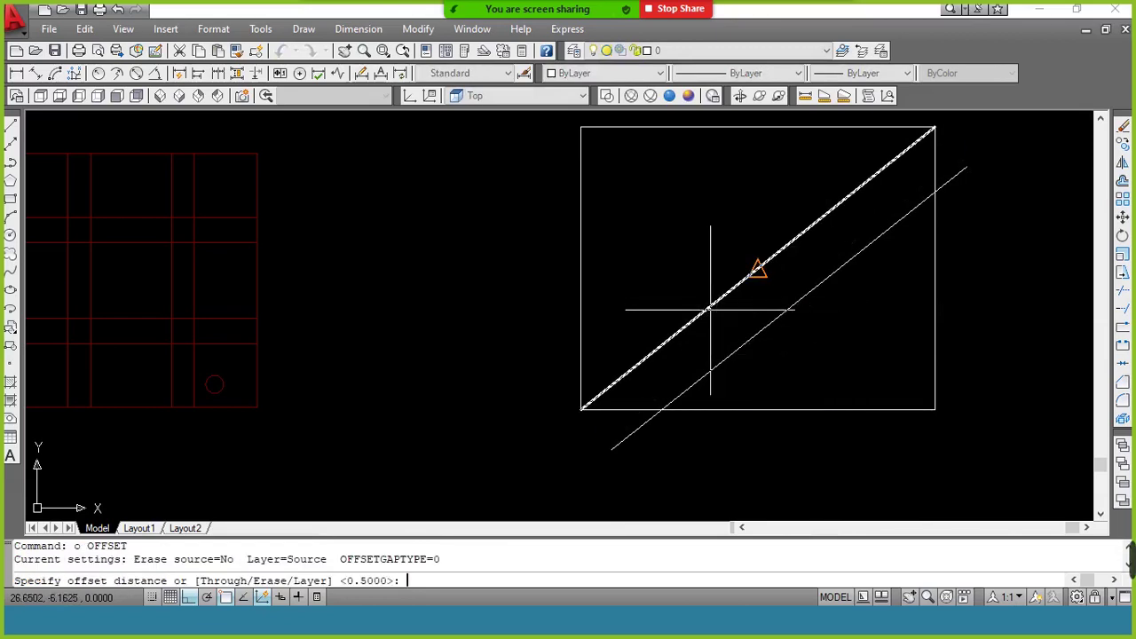
{"action": "type", "text": ".3"}
{"action": "key", "text": "Return"}
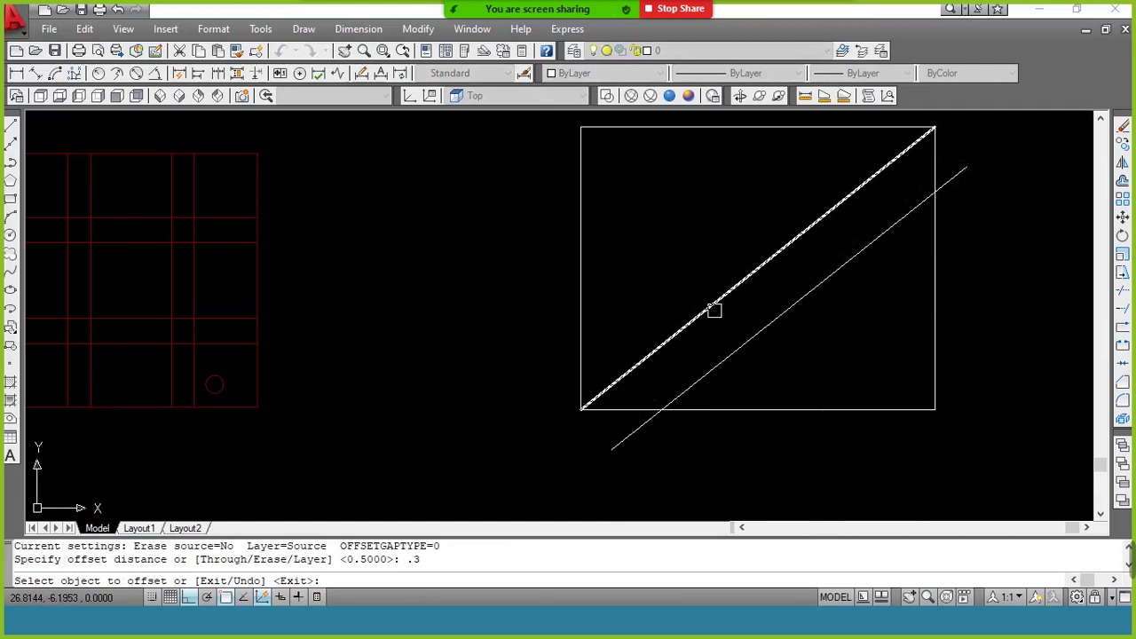
{"action": "left_click", "coordinate": [715, 310]}
{"action": "left_click", "coordinate": [865, 422]}
{"action": "key", "text": "Return"}
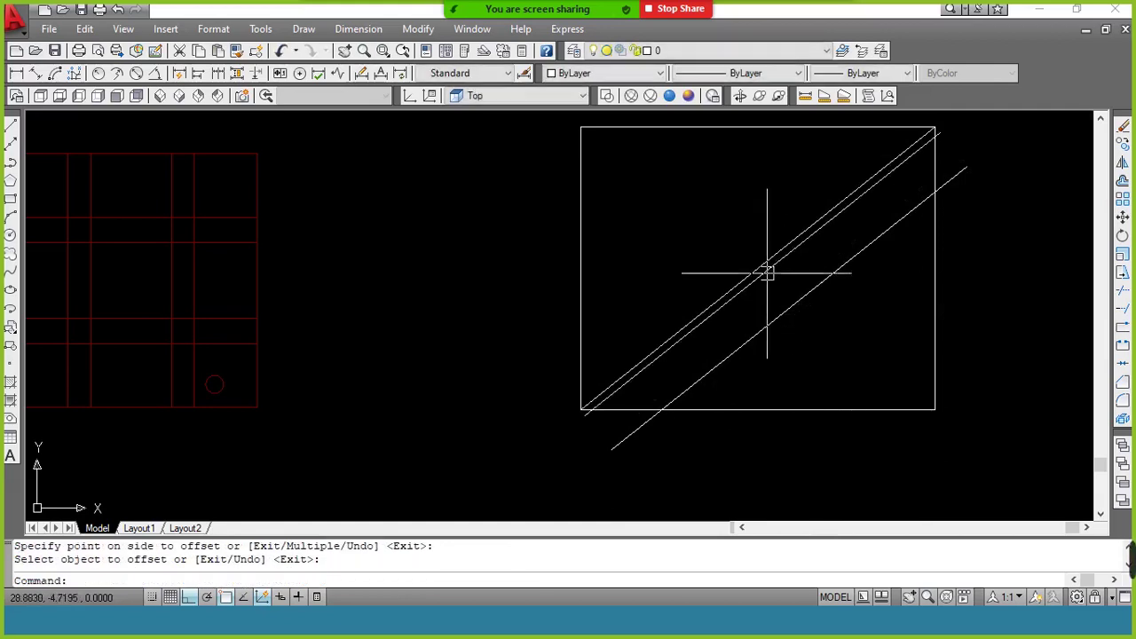
{"action": "left_click", "coordinate": [757, 267]}
{"action": "type", "text": "e"}
{"action": "key", "text": "Return"}
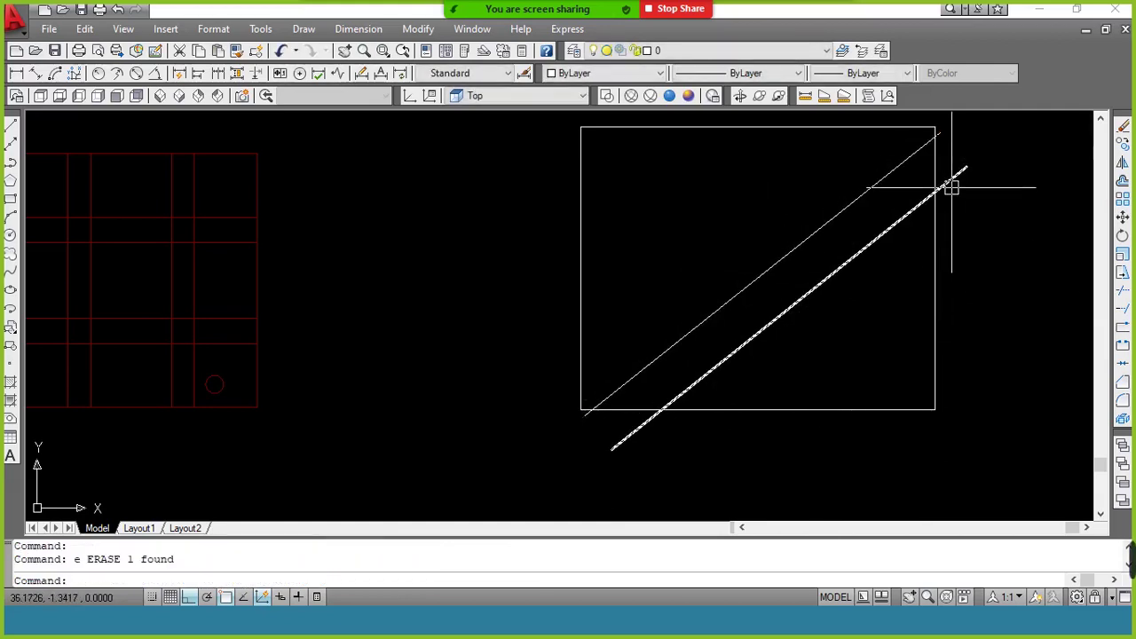
Step: Trim the diagonal tails that extend past the rectangle's right and bottom edges
{"action": "type", "text": "tr"}
{"action": "key", "text": "Return"}
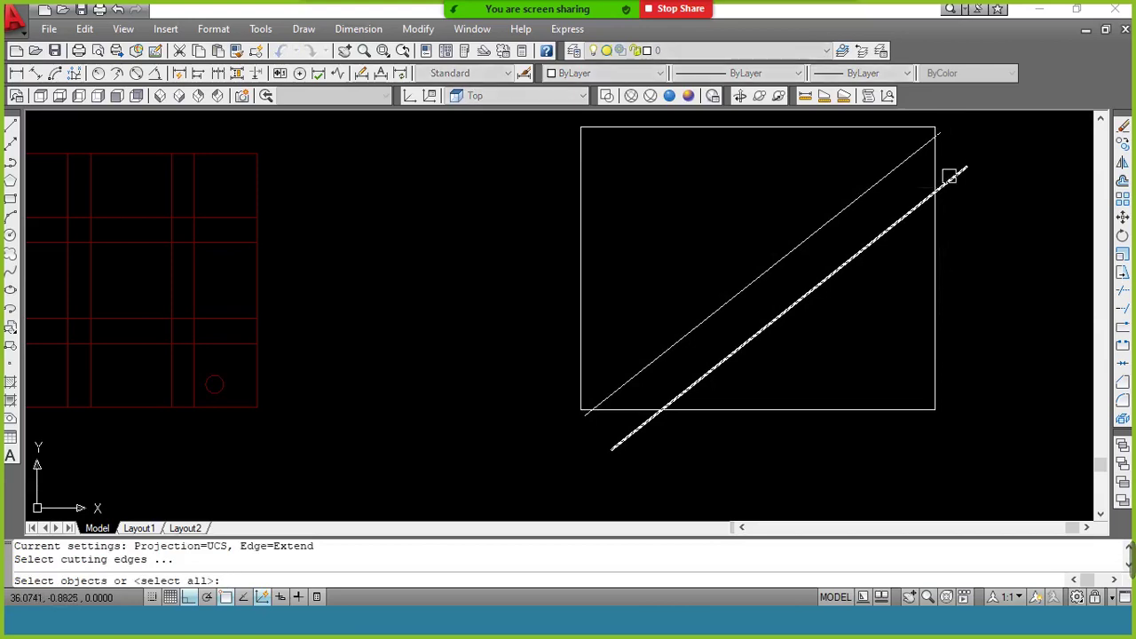
{"action": "key", "text": "Return"}
{"action": "left_click", "coordinate": [948, 177]}
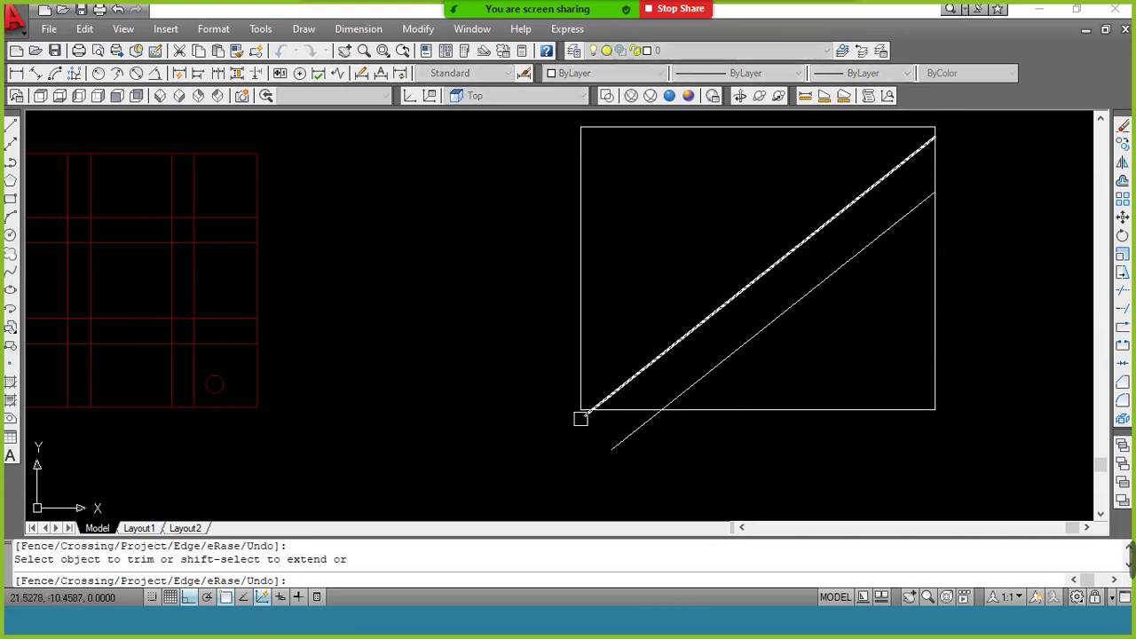
{"action": "left_click", "coordinate": [583, 413]}
{"action": "left_click", "coordinate": [613, 443]}
{"action": "key", "text": "Return"}
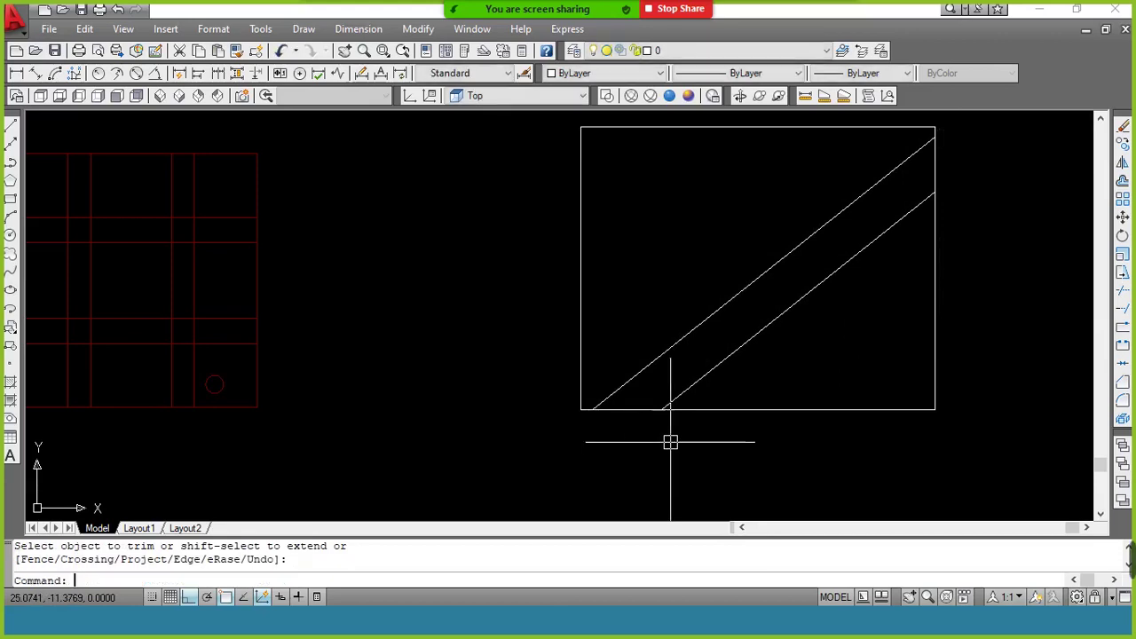
Step: Move the outer rectangle onto the red Base layer
{"action": "left_click", "coordinate": [709, 410]}
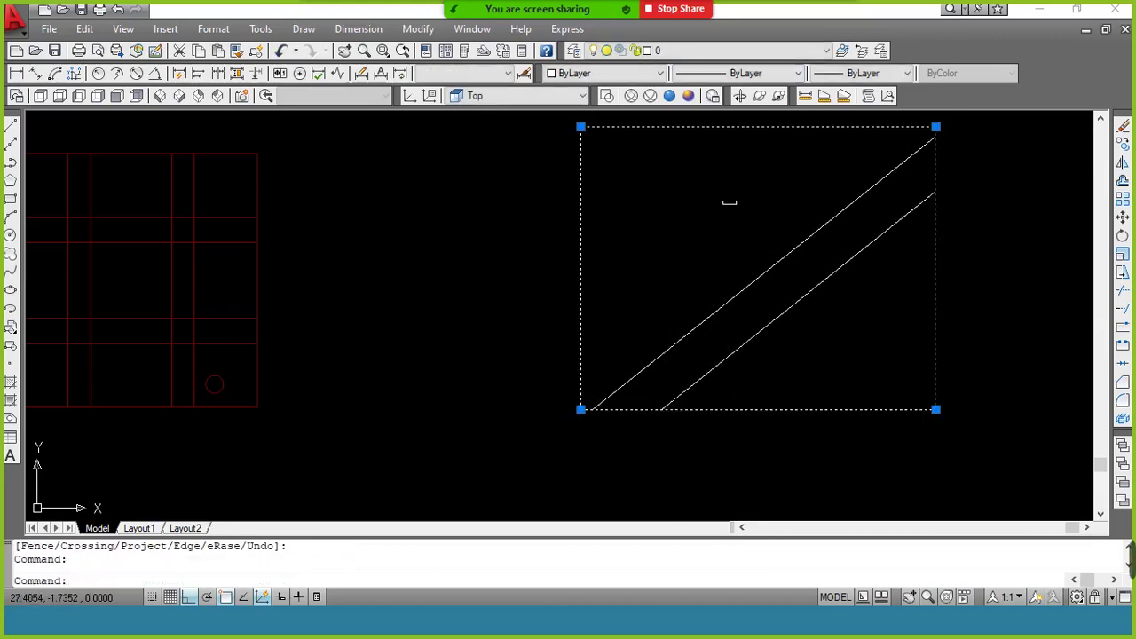
{"action": "left_click", "coordinate": [740, 53]}
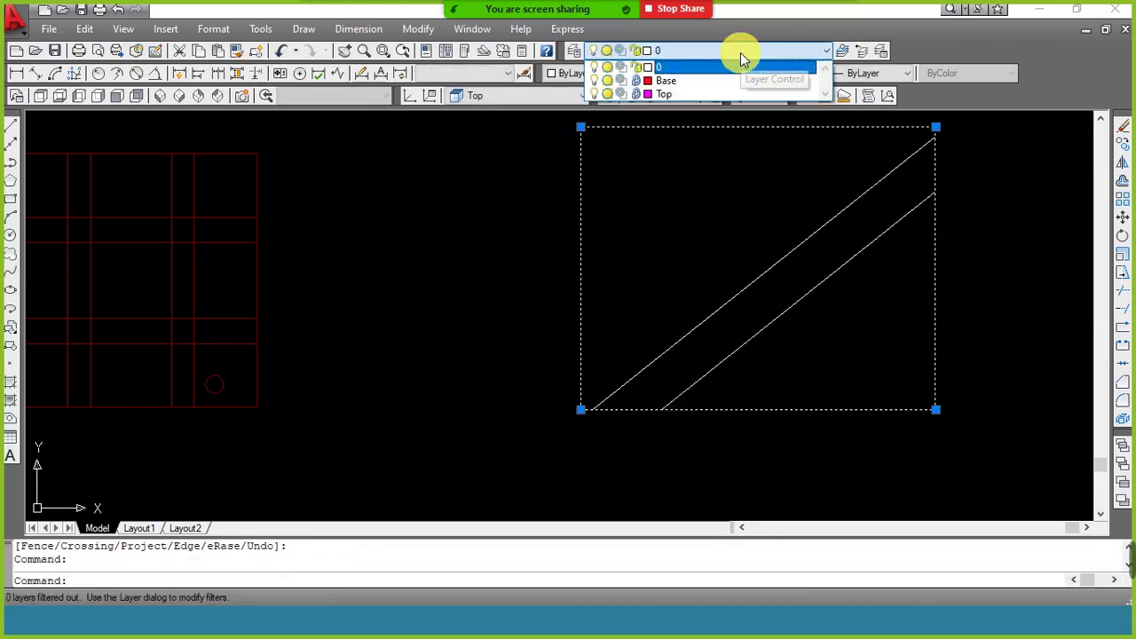
{"action": "left_click", "coordinate": [710, 82]}
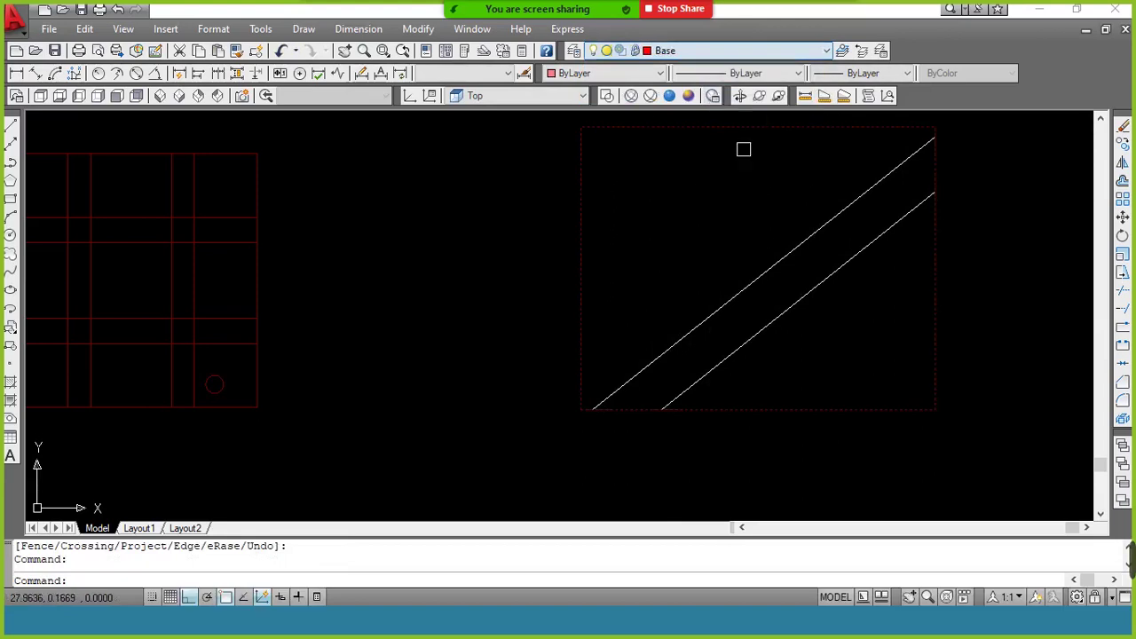
{"action": "key", "text": "Escape"}
{"action": "key", "text": "Escape"}
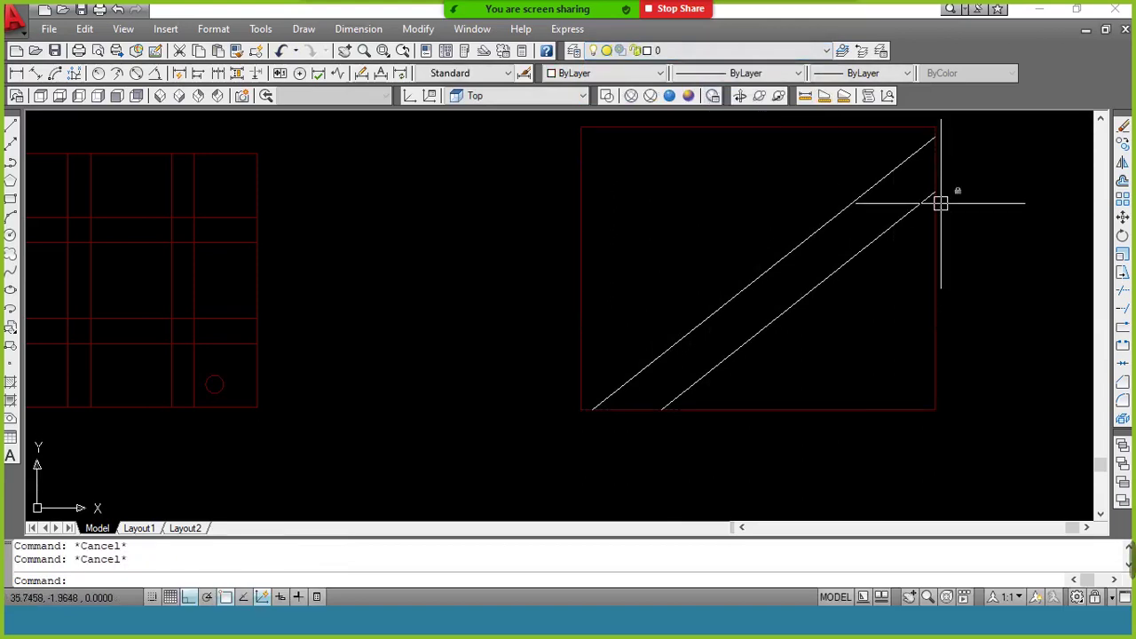
{"action": "type", "text": "l"}
Step: Draw lines closing both ends of the slanted groove strip, then view it in SE Isometric
{"action": "key", "text": "Return"}
{"action": "left_click", "coordinate": [934, 137]}
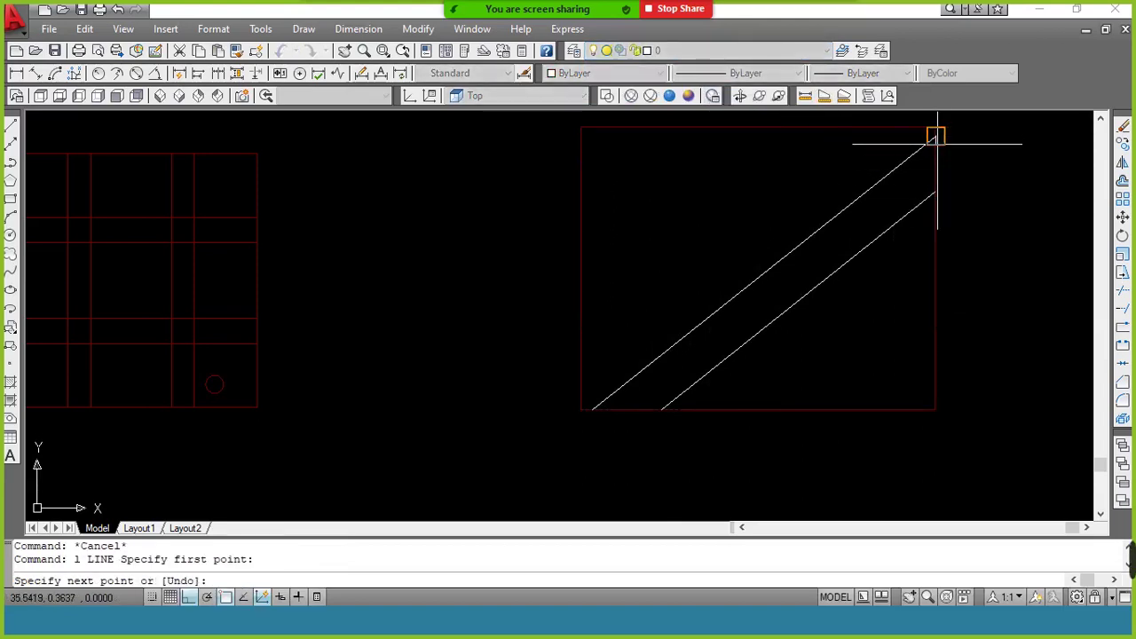
{"action": "left_click", "coordinate": [935, 192]}
{"action": "key", "text": "Return"}
{"action": "key", "text": "Return"}
{"action": "left_click", "coordinate": [662, 409]}
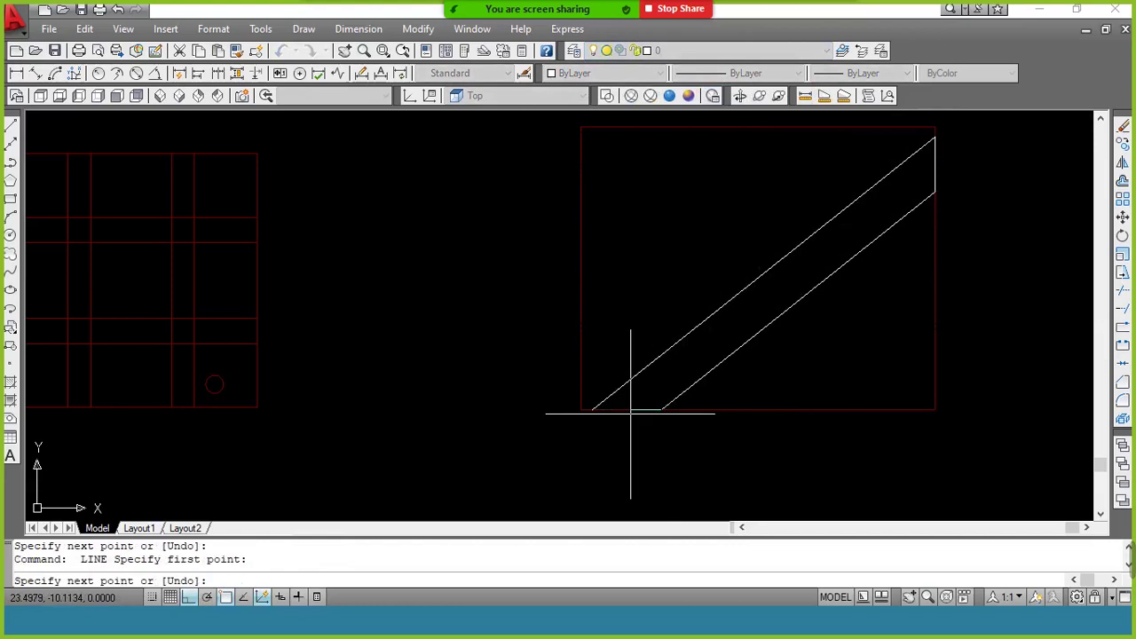
{"action": "left_click", "coordinate": [592, 409]}
{"action": "key", "text": "Return"}
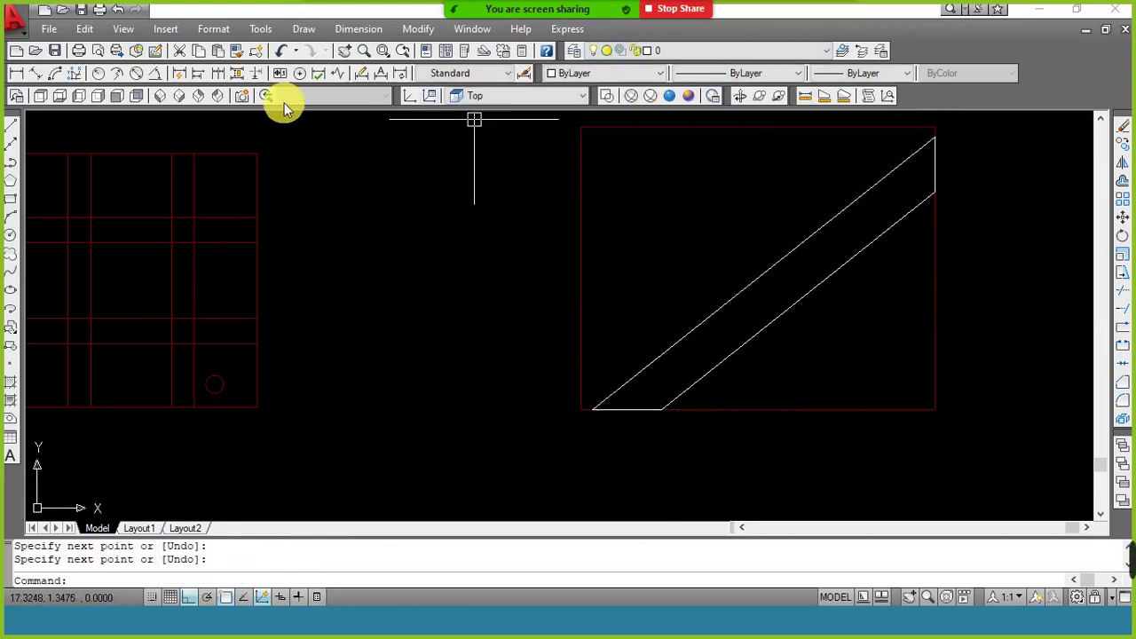
{"action": "left_click", "coordinate": [182, 100]}
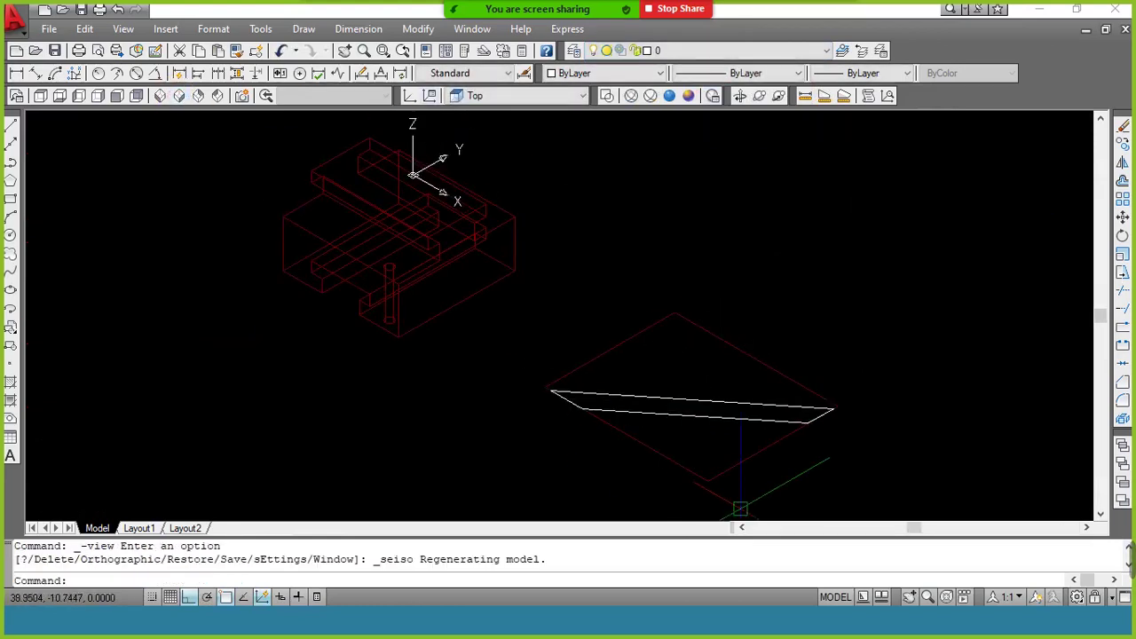
{"action": "scroll", "coordinate": [744, 497], "scroll_direction": "up", "scroll_amount": 3}
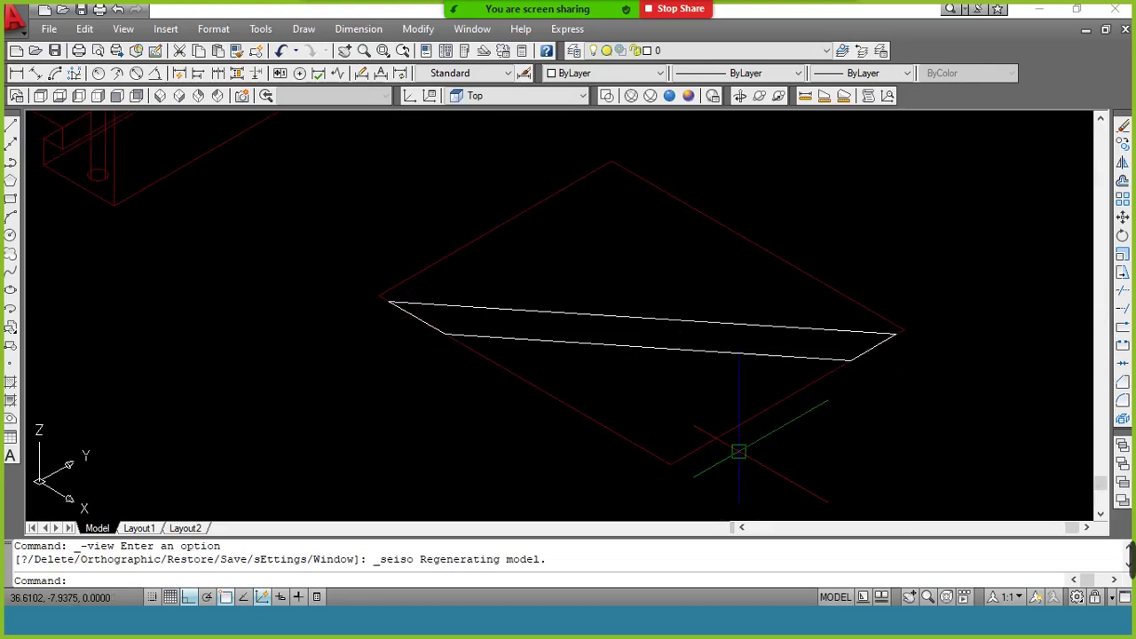
{"action": "type", "text": "pe"}
Step: Convert one groove line to a polyline with PEDIT and join the other three outline lines onto it
{"action": "key", "text": "Return"}
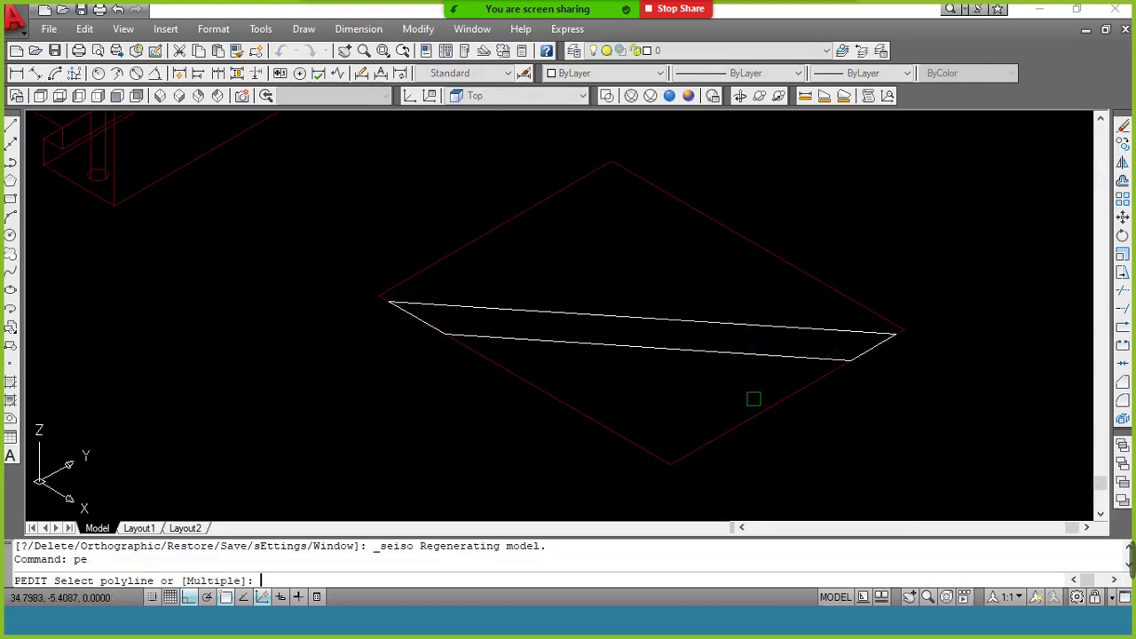
{"action": "left_click", "coordinate": [786, 355]}
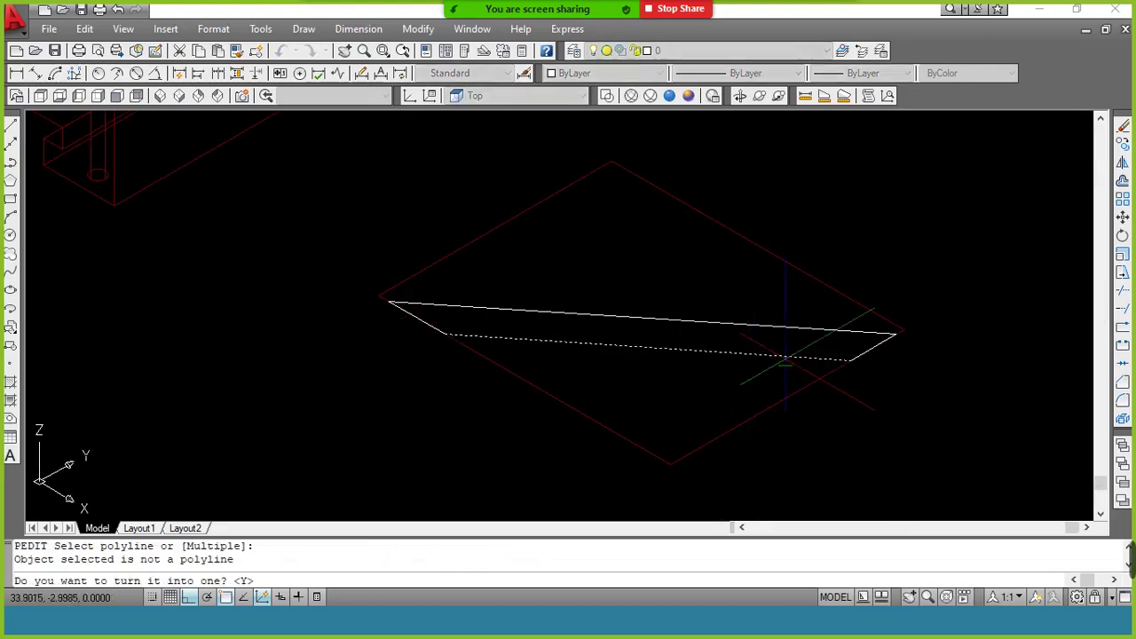
{"action": "key", "text": "Return"}
{"action": "key", "text": "Return"}
{"action": "left_click", "coordinate": [923, 268]}
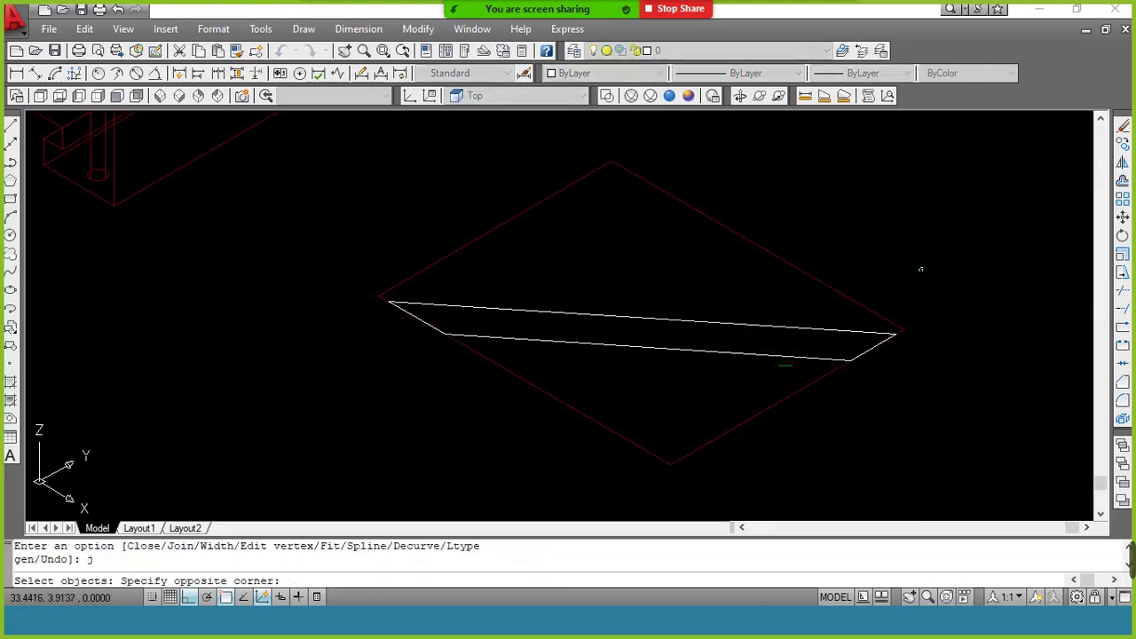
{"action": "left_click", "coordinate": [350, 419]}
{"action": "key", "text": "Return"}
{"action": "key", "text": "Return"}
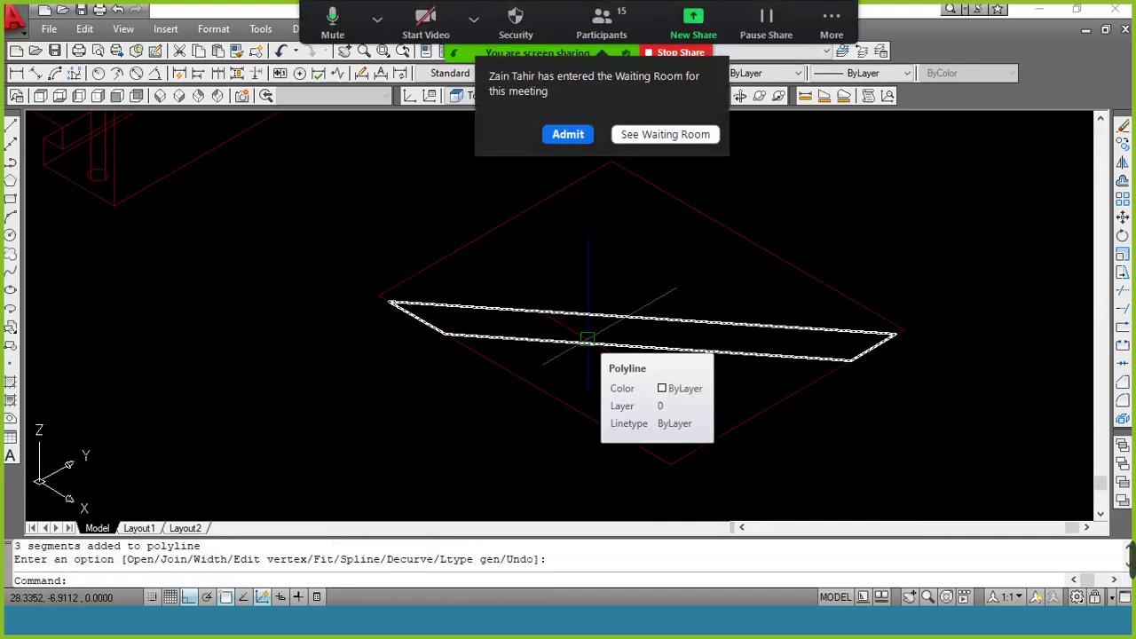
{"action": "left_click", "coordinate": [568, 112]}
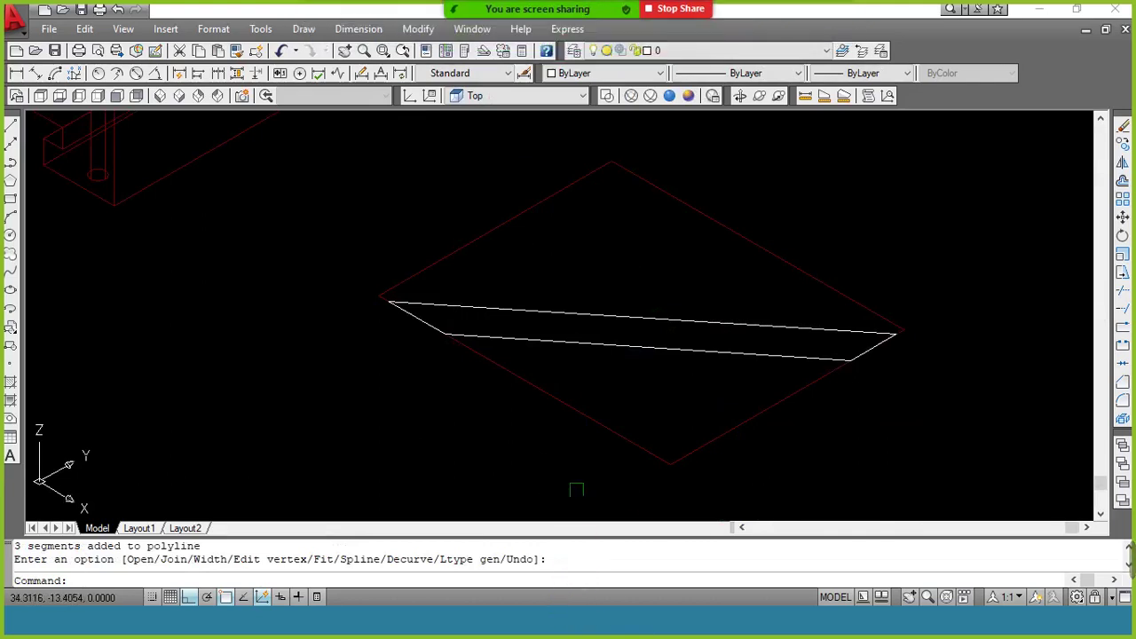
Step: Extrude the groove polyline into the slanted strip solid
{"action": "type", "text": "ext"}
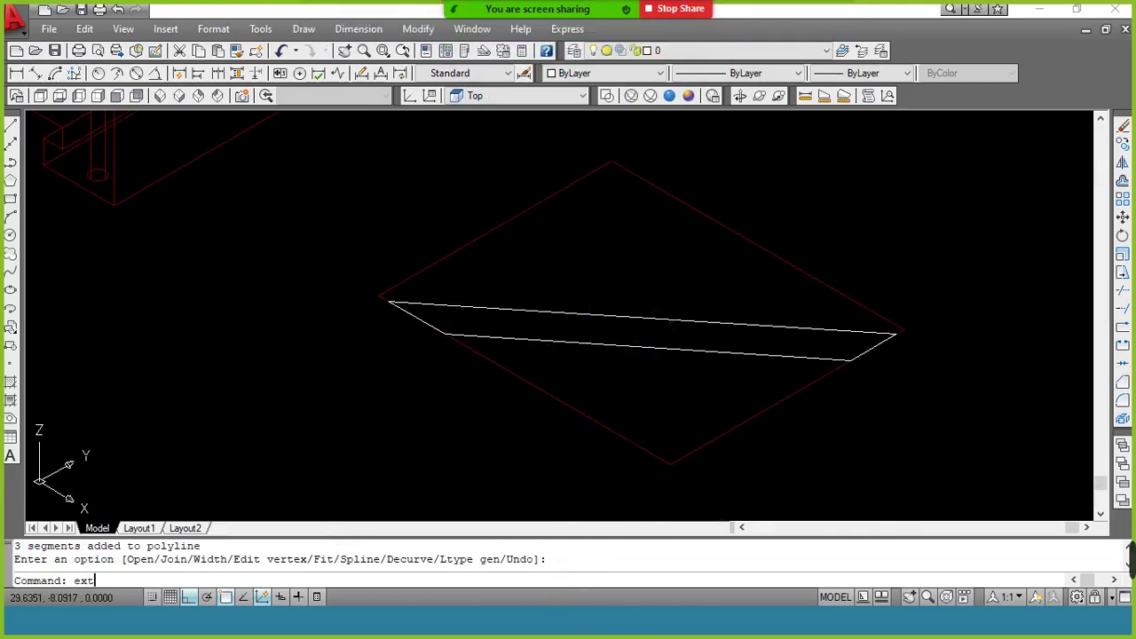
{"action": "key", "text": "Return"}
{"action": "left_click", "coordinate": [603, 346]}
{"action": "key", "text": "Return"}
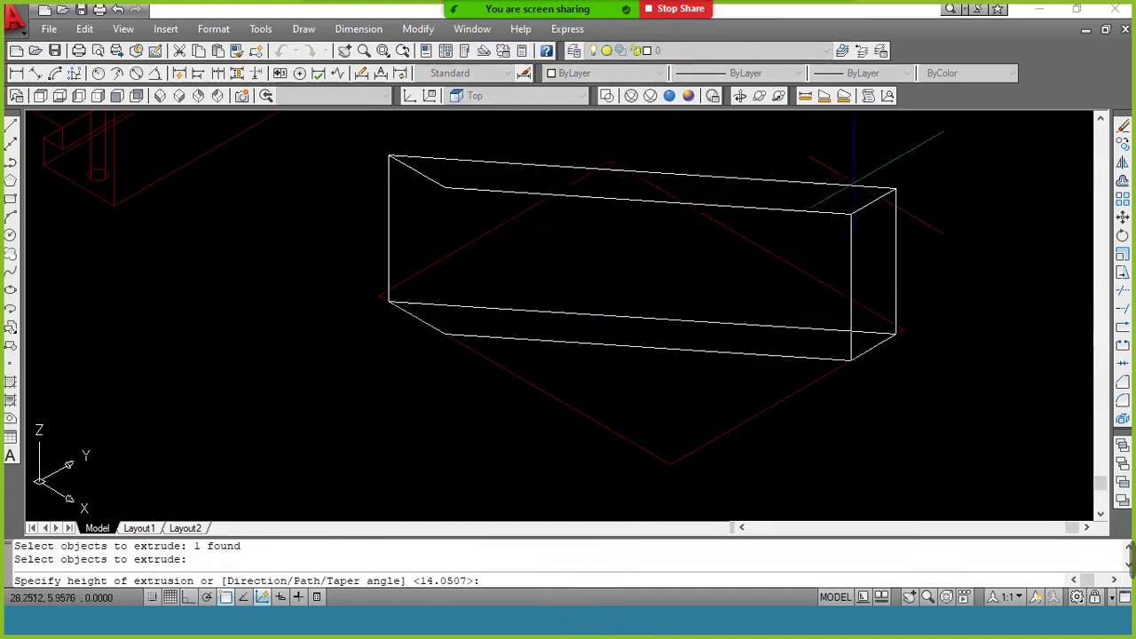
{"action": "left_click", "coordinate": [852, 179]}
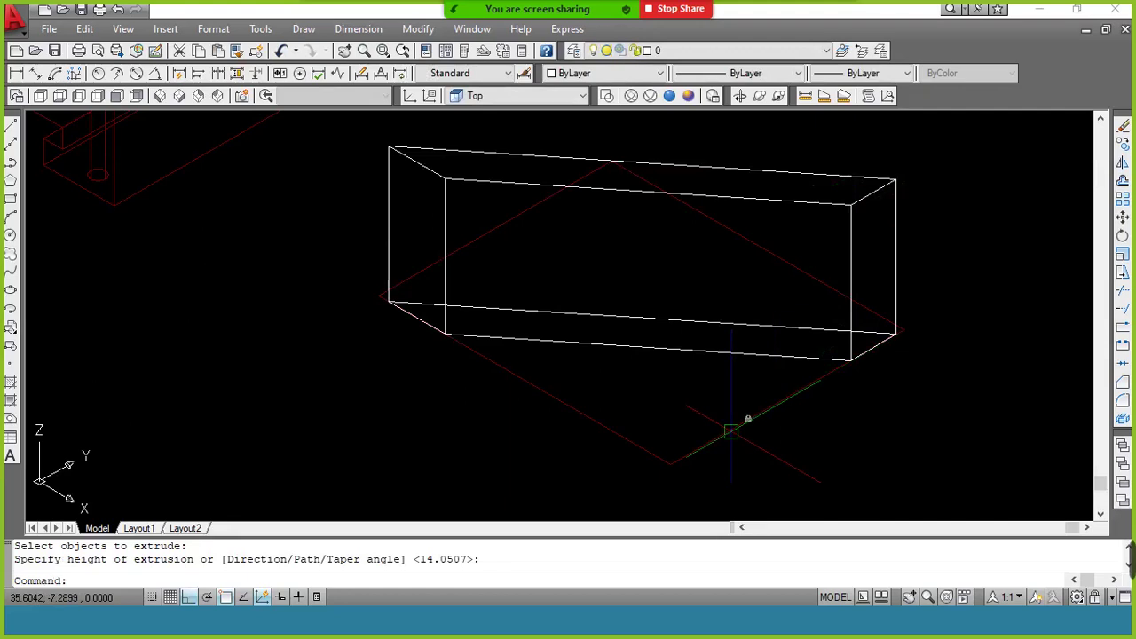
Step: Extrude the red rectangle into the base block and switch to Conceptual shading
{"action": "key", "text": "Return"}
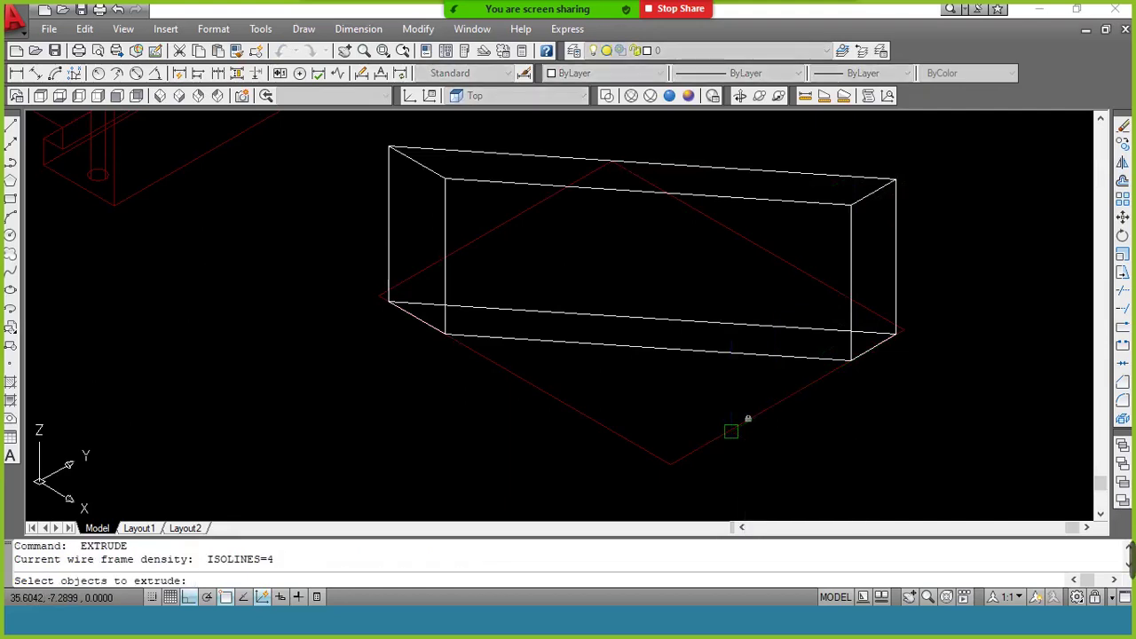
{"action": "left_click", "coordinate": [730, 432]}
{"action": "key", "text": "Return"}
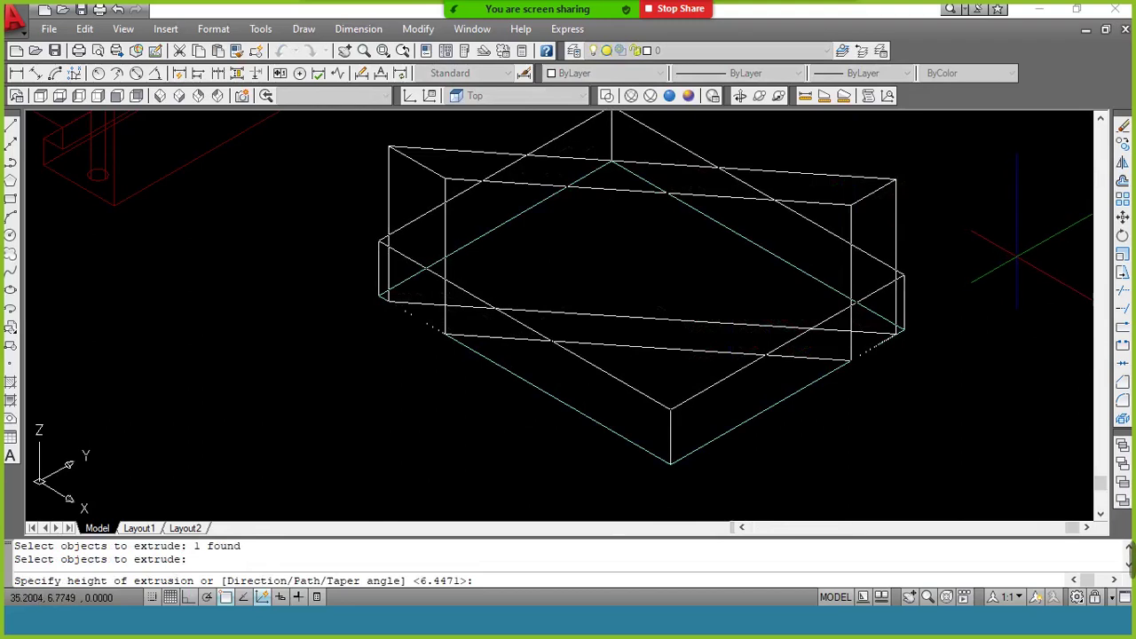
{"action": "left_click", "coordinate": [1016, 257]}
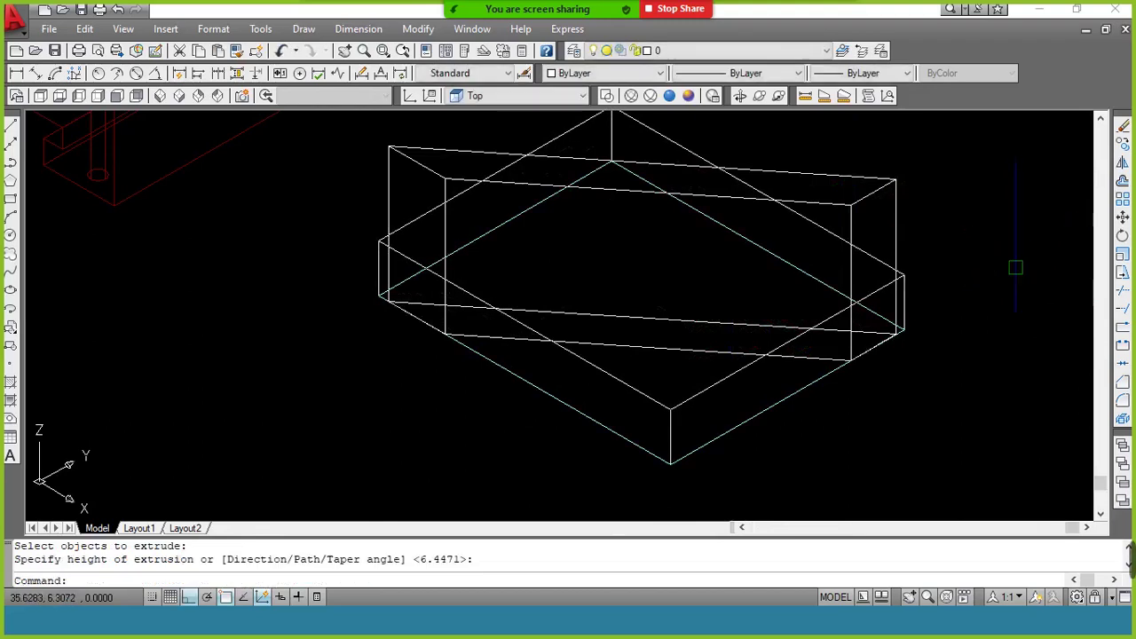
{"action": "left_click", "coordinate": [690, 97]}
{"action": "type", "text": "su"}
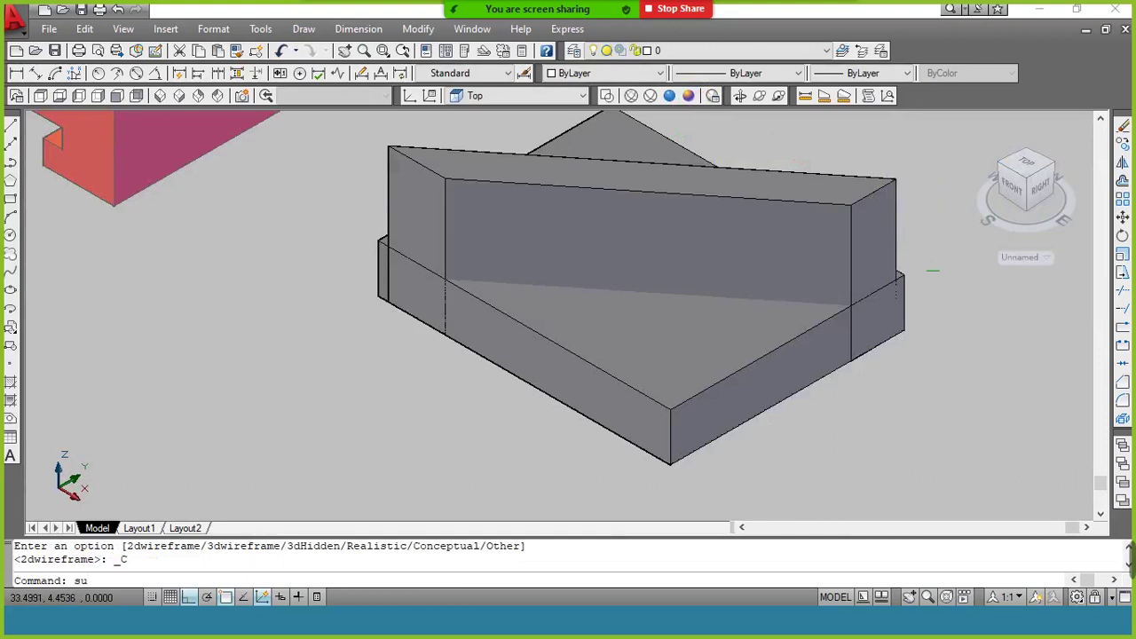
Step: Try subtracting the angled box from the base box, then undo it
{"action": "key", "text": "Return"}
{"action": "left_click", "coordinate": [834, 256]}
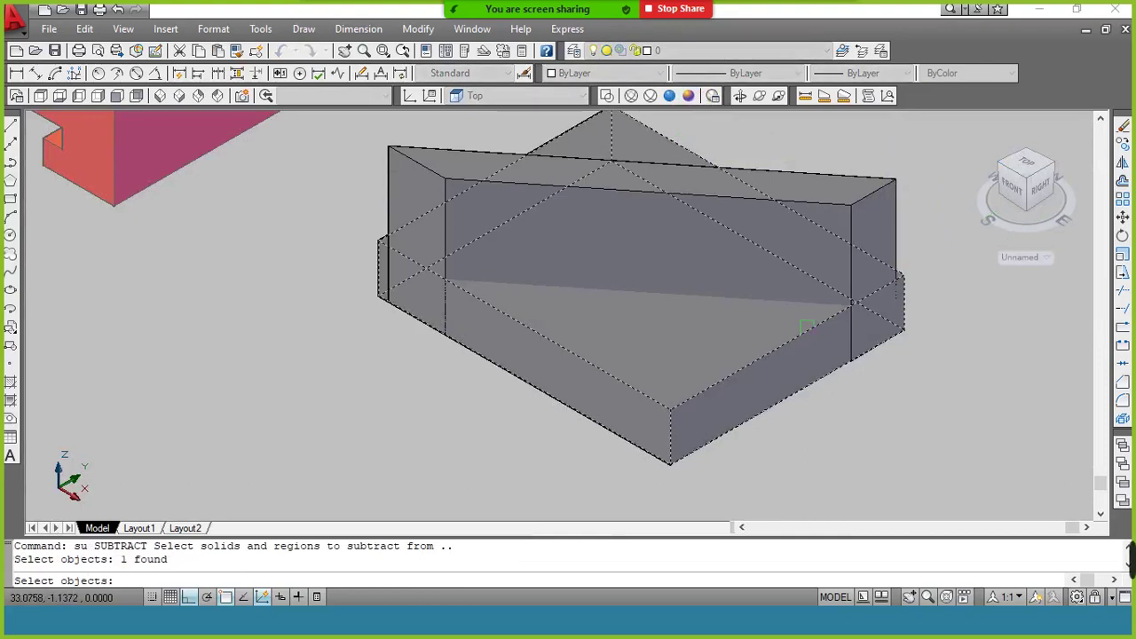
{"action": "key", "text": "Return"}
{"action": "left_click", "coordinate": [834, 256]}
{"action": "key", "text": "Return"}
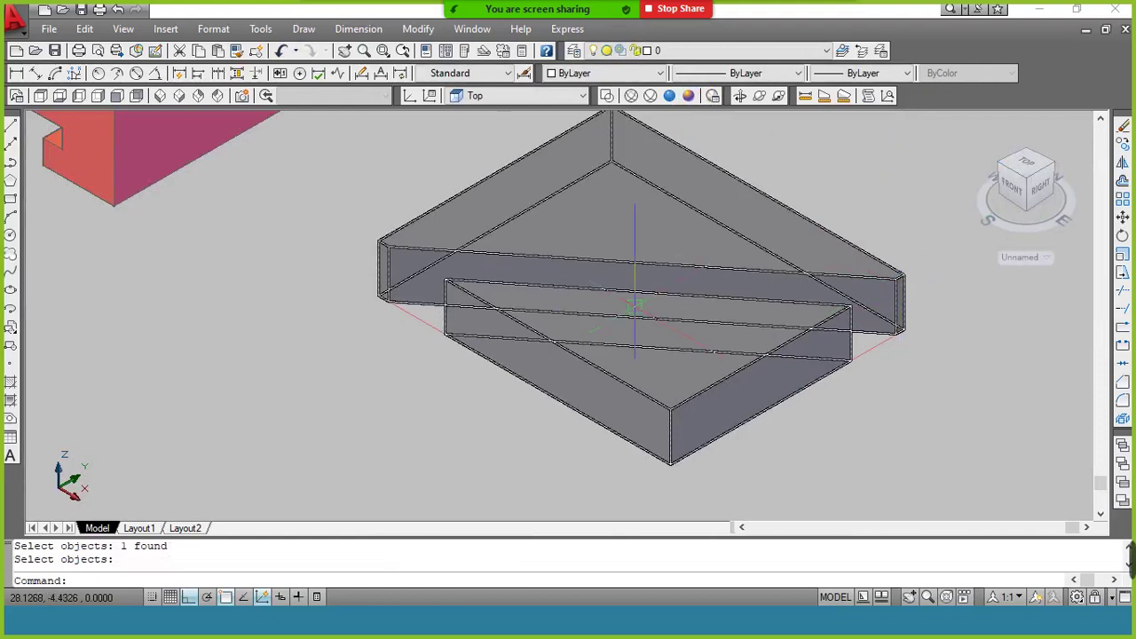
{"action": "key", "text": "ctrl+z"}
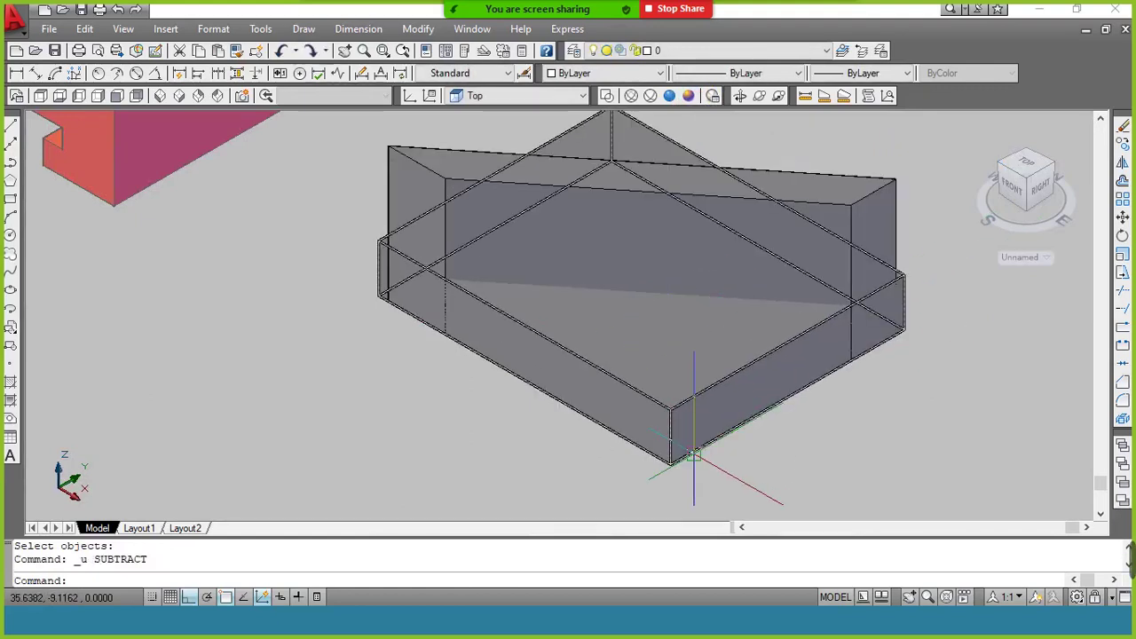
Step: Start moving the base box with M
{"action": "type", "text": "m"}
{"action": "key", "text": "Return"}
{"action": "left_click", "coordinate": [682, 448]}
Step: Move the base box down from its front corner to its lower position
{"action": "key", "text": "Return"}
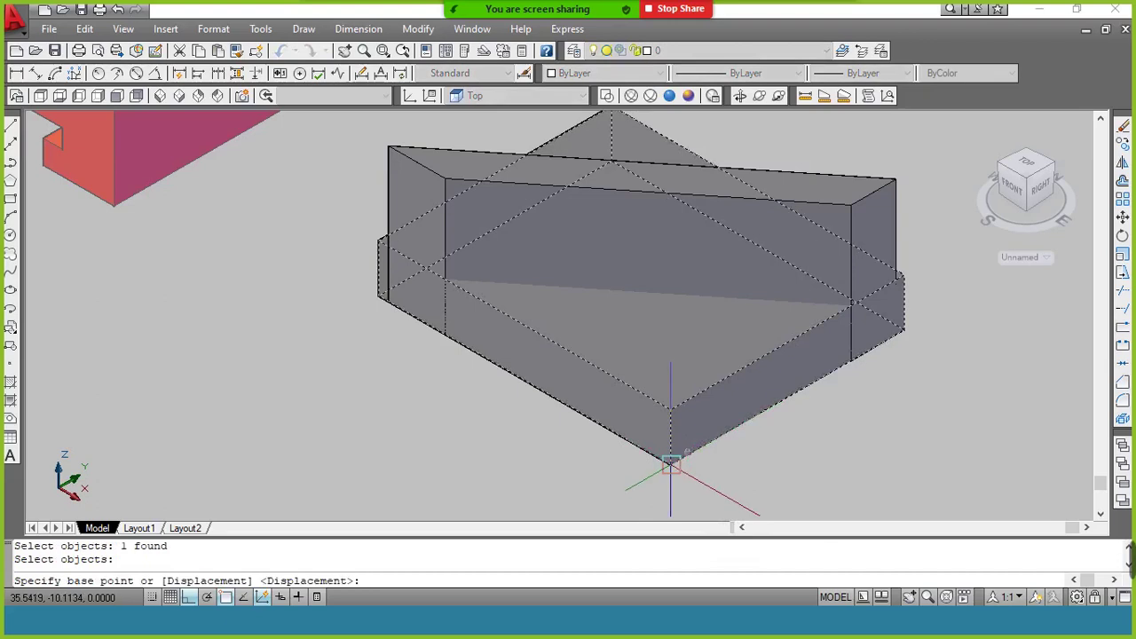
{"action": "left_click", "coordinate": [671, 462]}
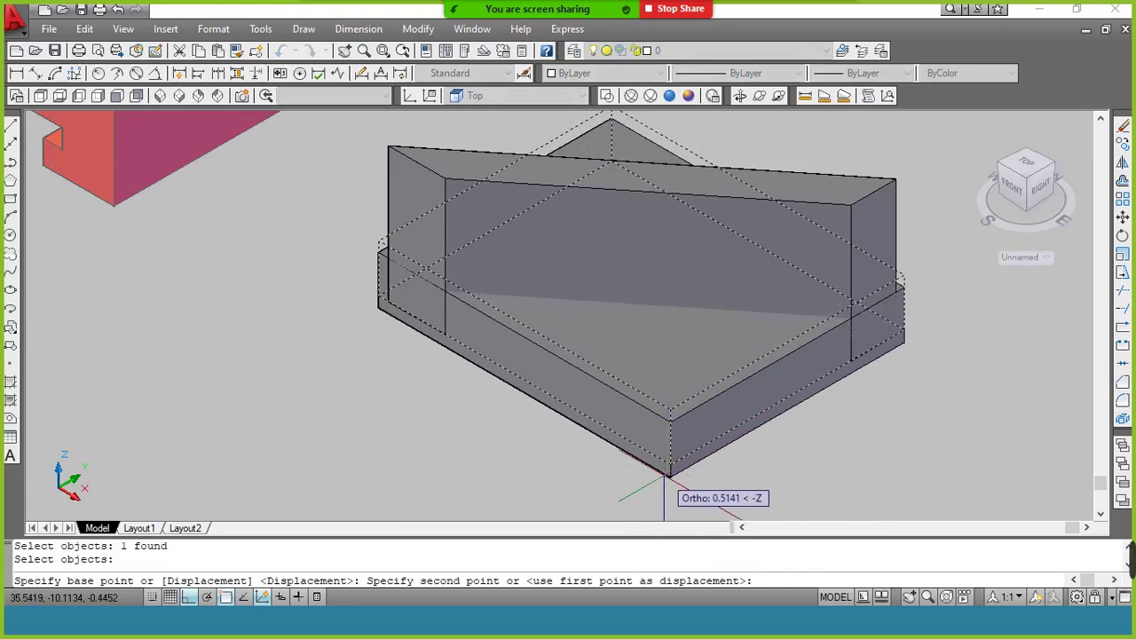
{"action": "scroll", "coordinate": [665, 461], "scroll_direction": "down", "scroll_amount": 3}
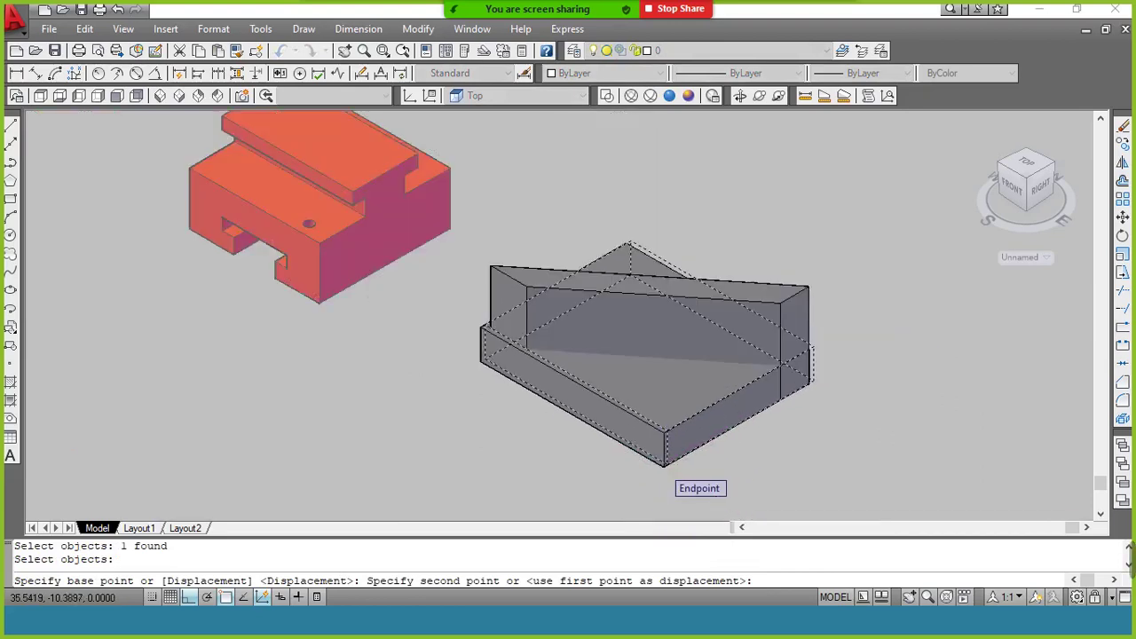
{"action": "scroll", "coordinate": [661, 497], "scroll_direction": "down", "scroll_amount": 2}
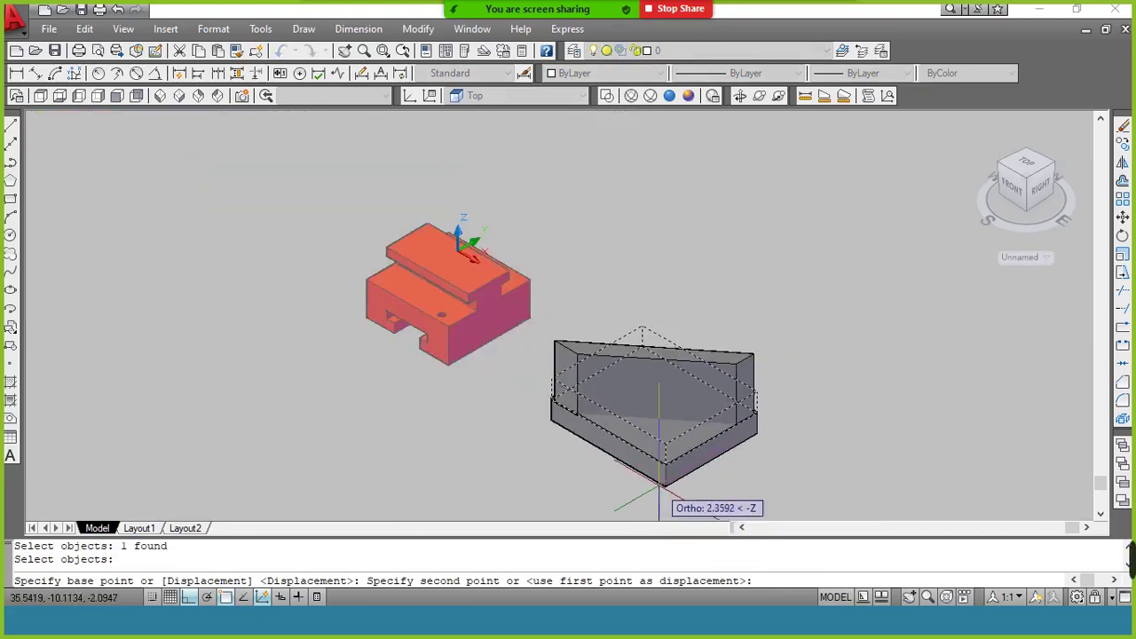
{"action": "left_click", "coordinate": [658, 479]}
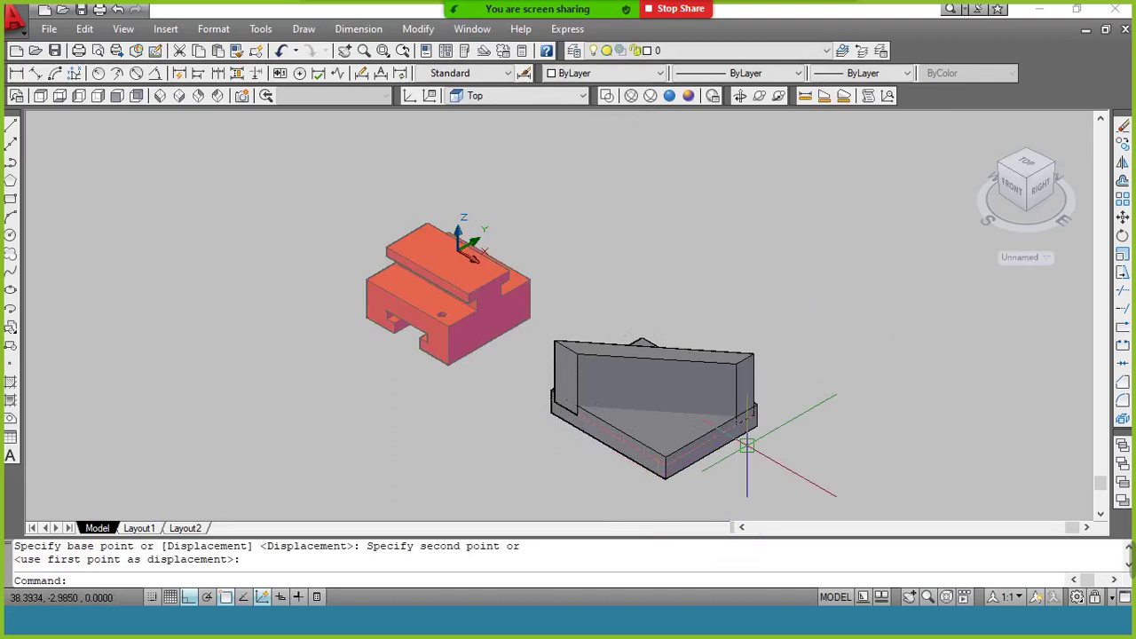
Step: Subtract the wedge solid from the base block to cut the angled groove
{"action": "type", "text": "su"}
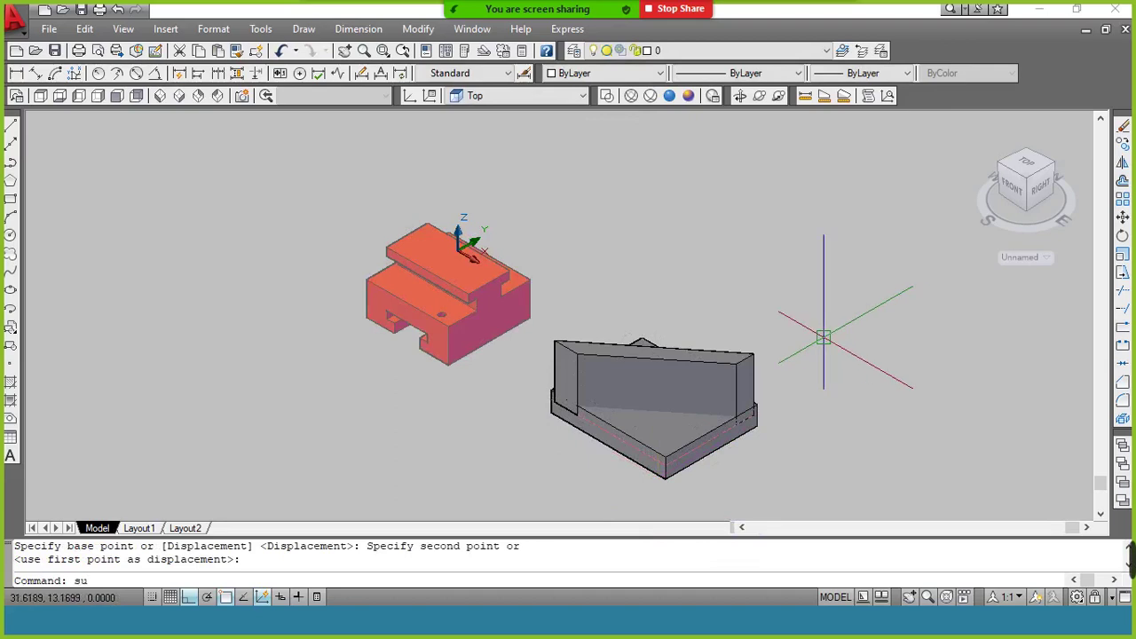
{"action": "key", "text": "Return"}
{"action": "left_click", "coordinate": [643, 341]}
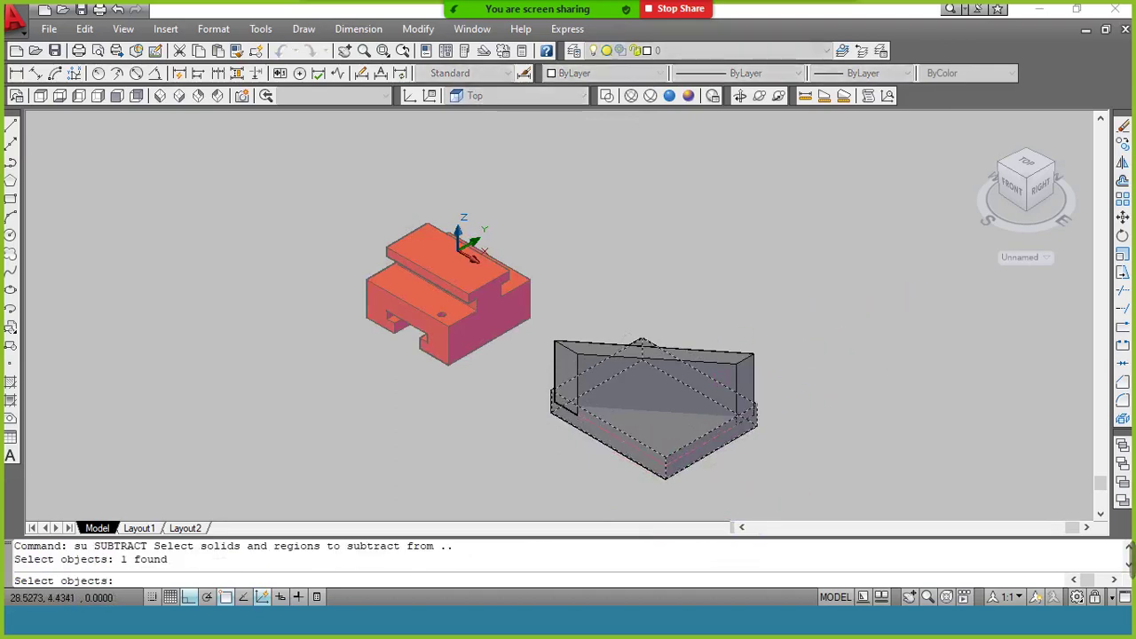
{"action": "key", "text": "Return"}
{"action": "left_click", "coordinate": [743, 355]}
{"action": "key", "text": "Return"}
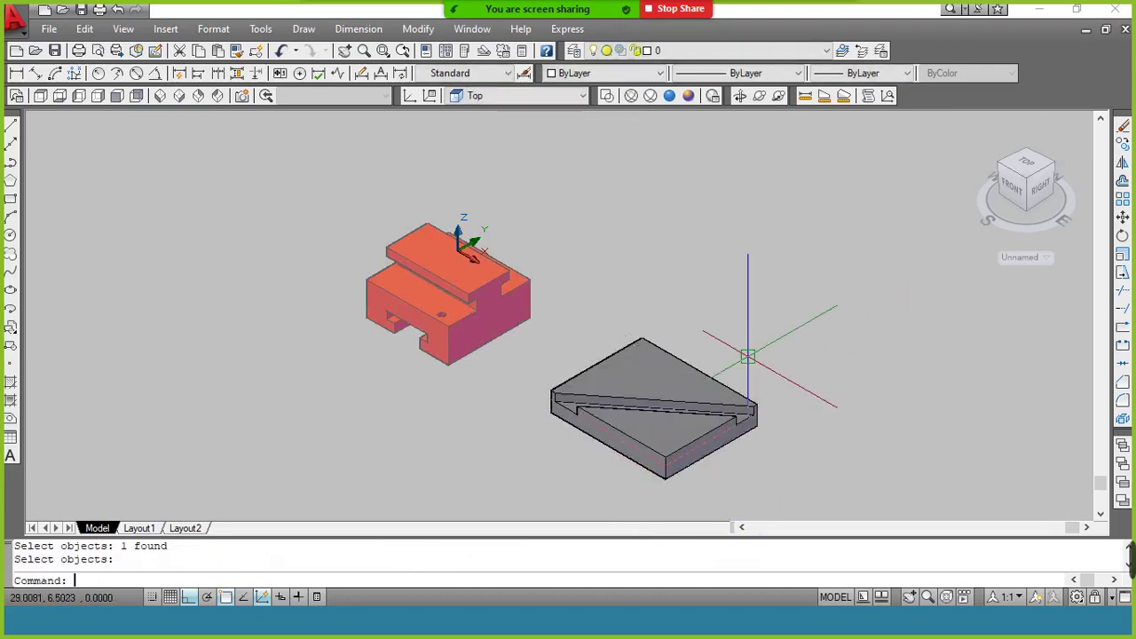
{"action": "scroll", "coordinate": [719, 408], "scroll_direction": "up", "scroll_amount": 2}
{"action": "scroll", "coordinate": [709, 435], "scroll_direction": "up", "scroll_amount": 2}
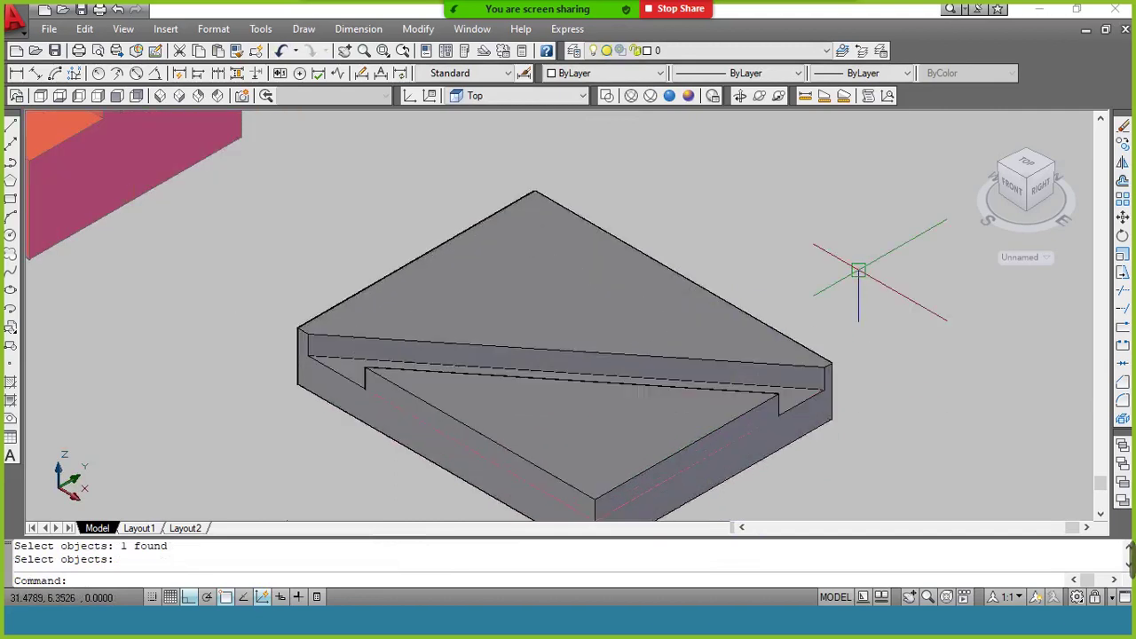
Step: Switch to the assignment PDF in Nitro Pro and scroll down to the dovetail-groove block
{"action": "key", "text": "alt+Tab"}
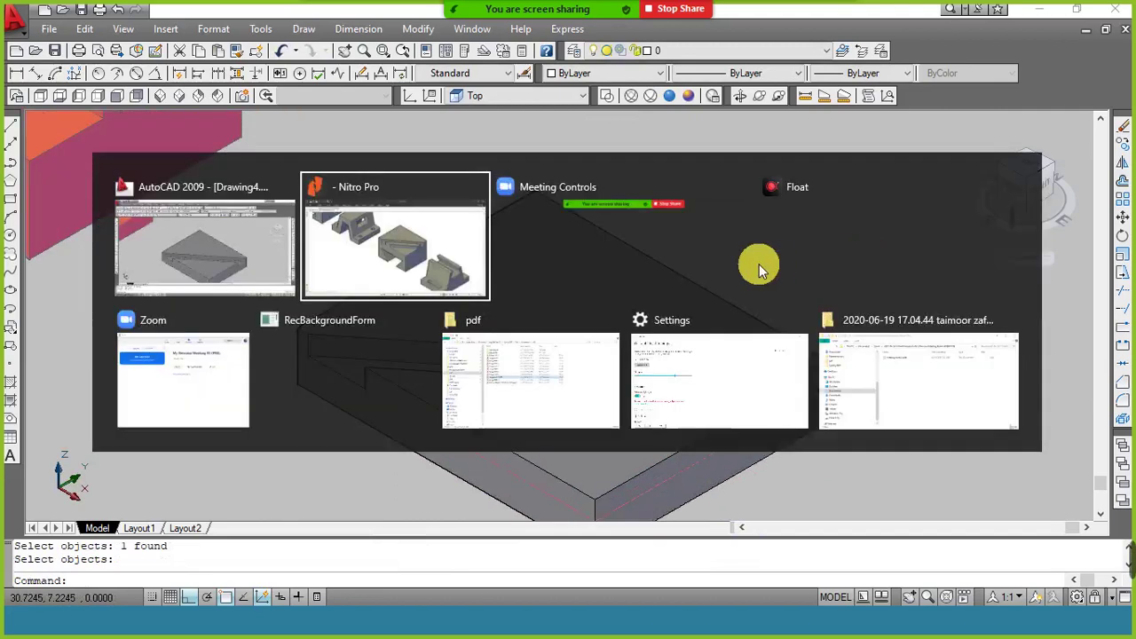
{"action": "left_click", "coordinate": [423, 265]}
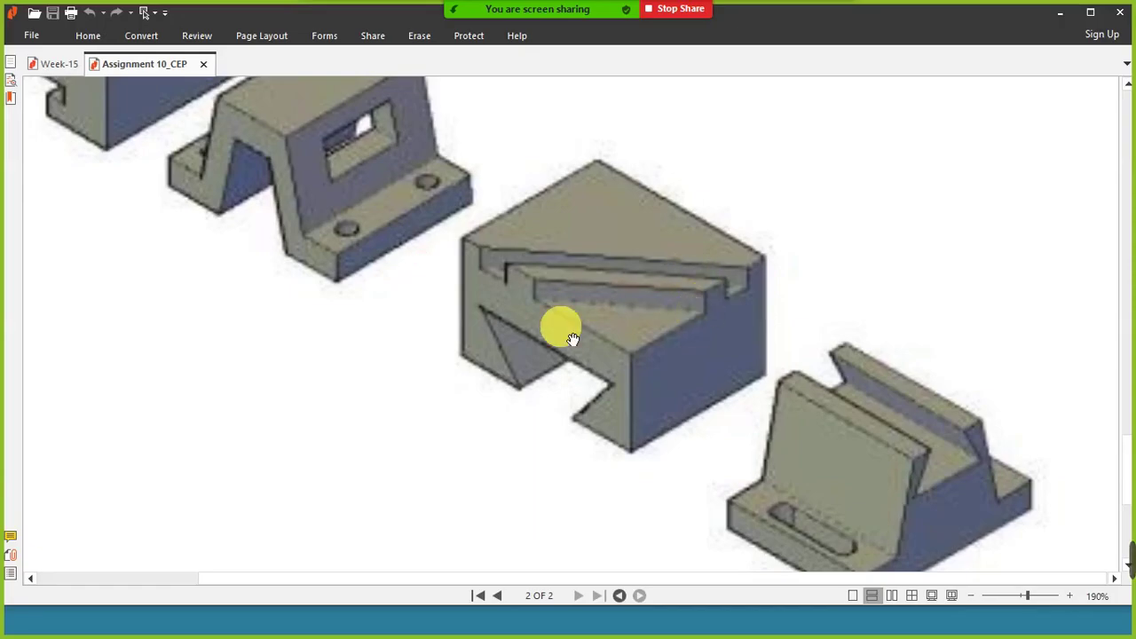
{"action": "scroll", "coordinate": [728, 383], "scroll_direction": "down", "scroll_amount": 2}
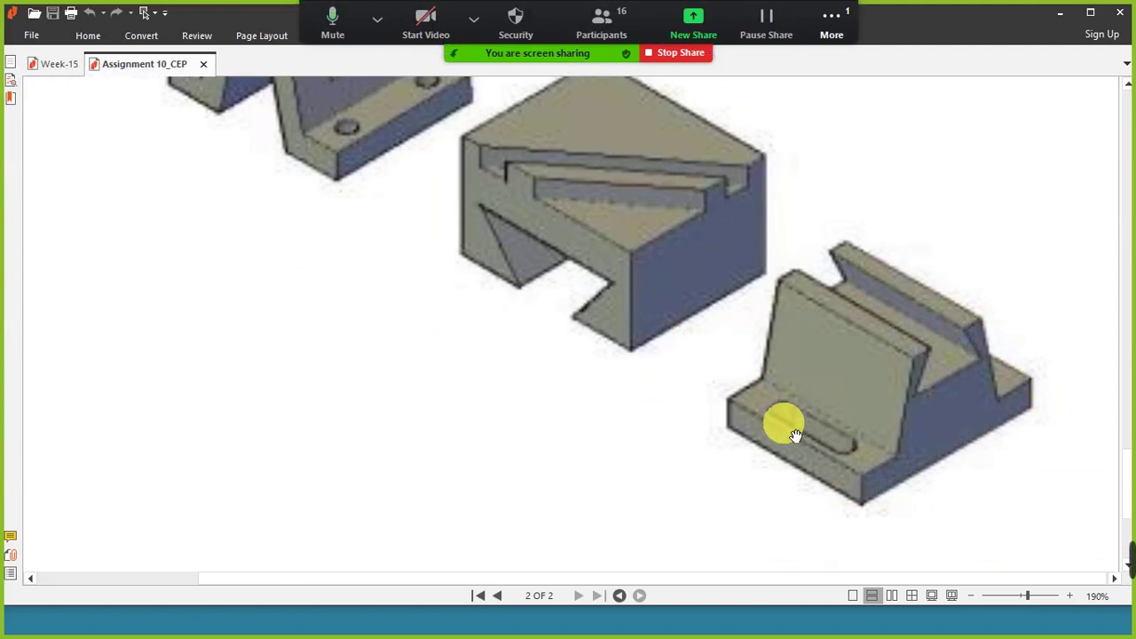
{"action": "mouse_move", "coordinate": [537, 26]}
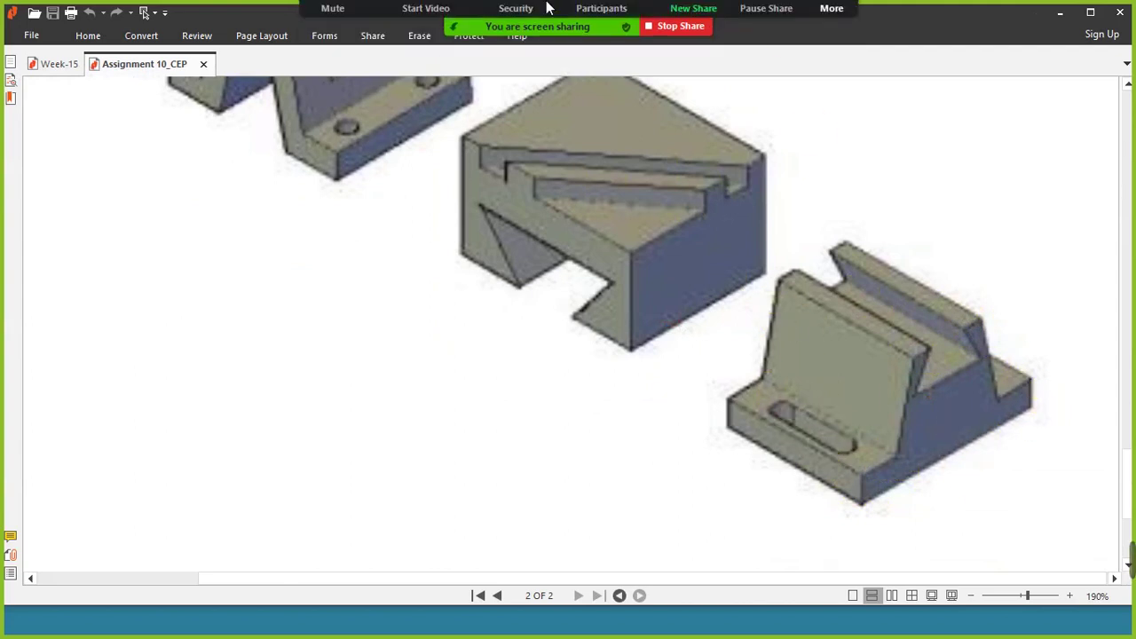
{"action": "left_click", "coordinate": [831, 22]}
{"action": "left_click", "coordinate": [848, 56]}
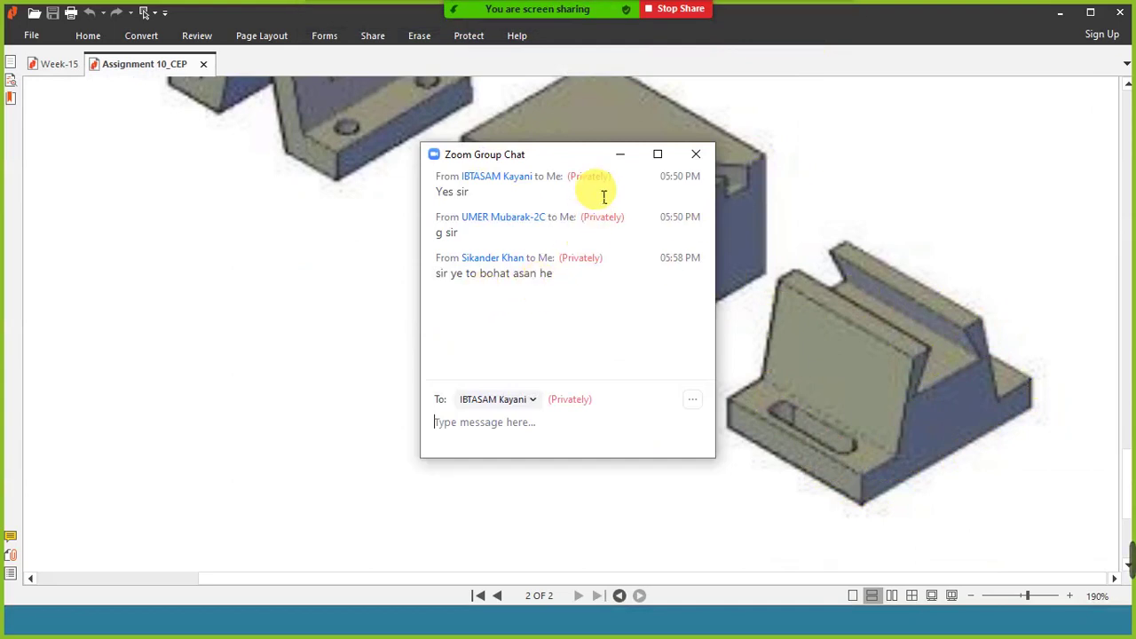
{"action": "left_click", "coordinate": [623, 156]}
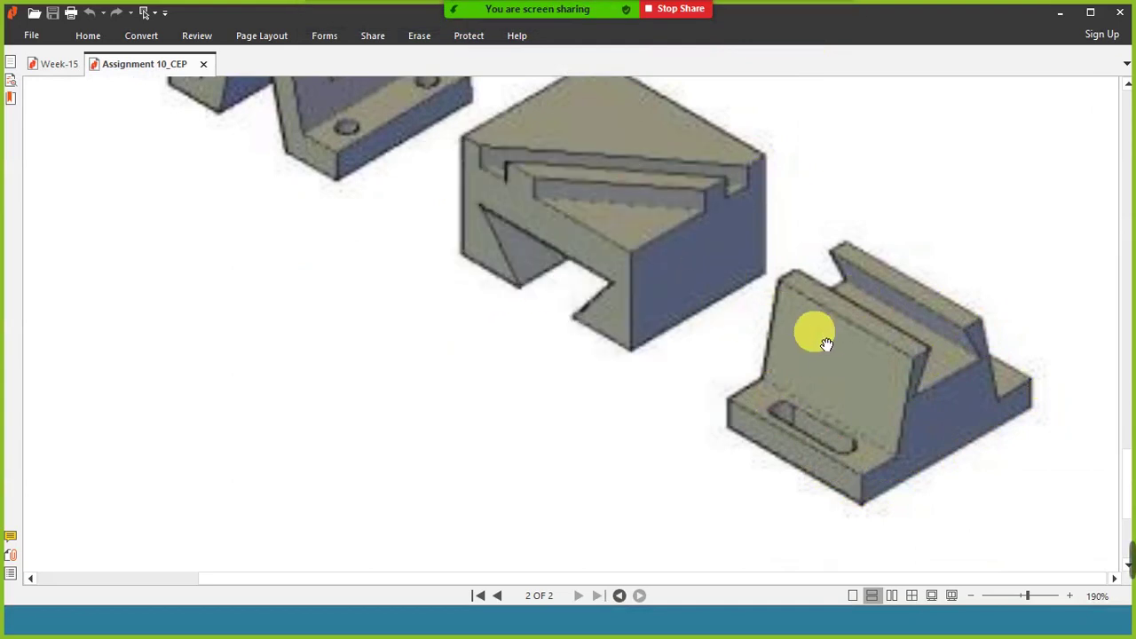
{"action": "scroll", "coordinate": [812, 346], "scroll_direction": "down", "scroll_amount": 1}
{"action": "scroll", "coordinate": [809, 319], "scroll_direction": "down", "scroll_amount": 1}
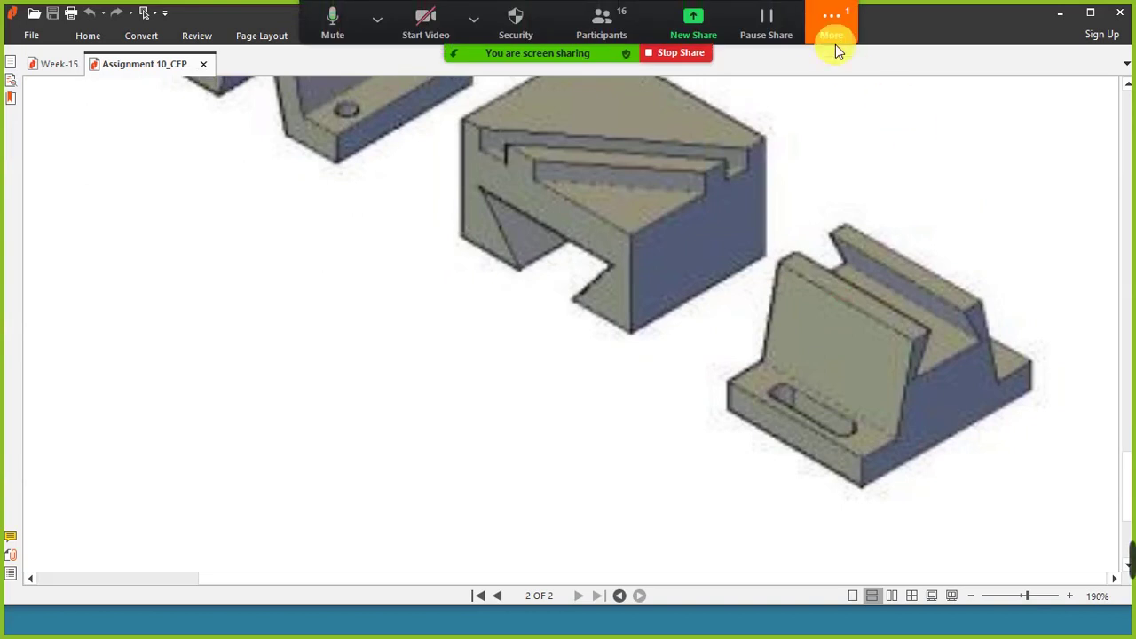
{"action": "left_click", "coordinate": [835, 42]}
{"action": "left_click", "coordinate": [847, 59]}
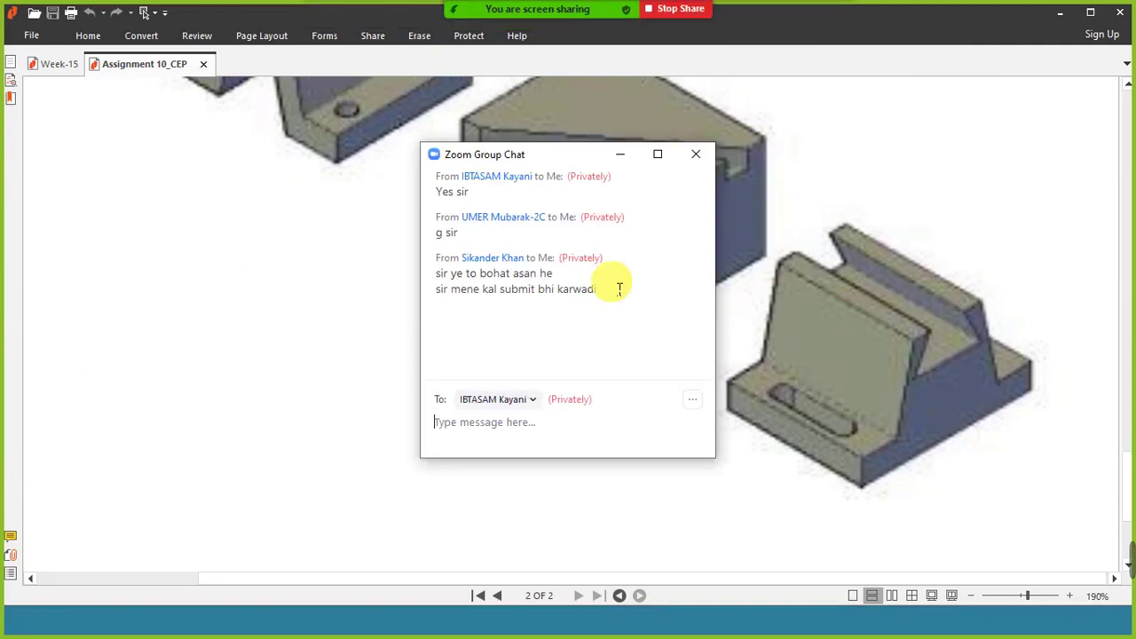
{"action": "left_click", "coordinate": [621, 156]}
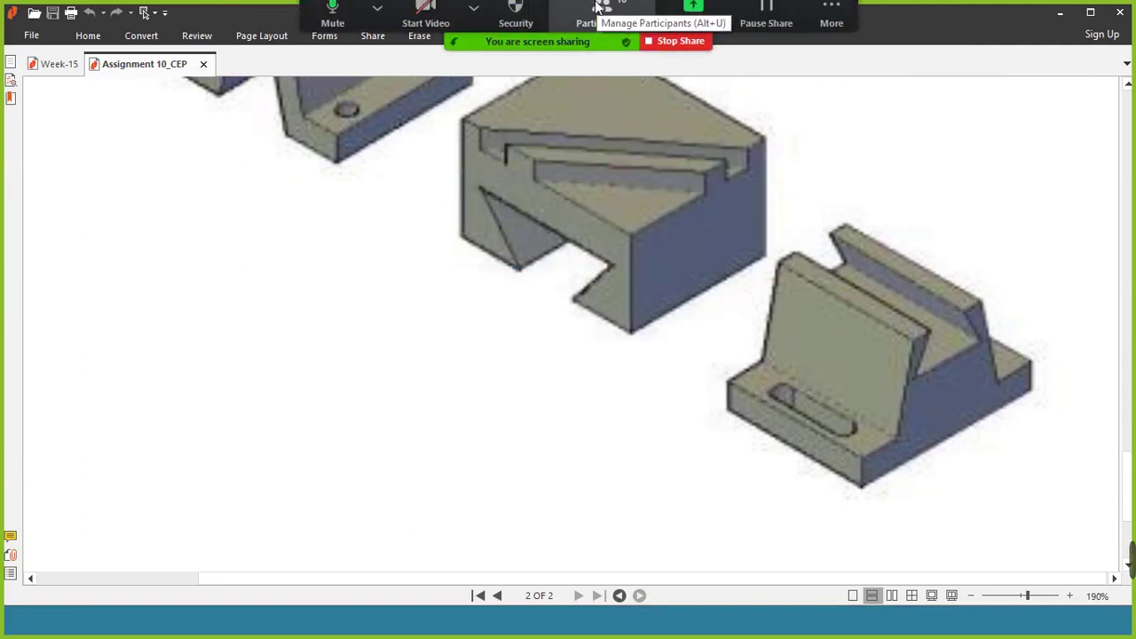
{"action": "left_click", "coordinate": [601, 22]}
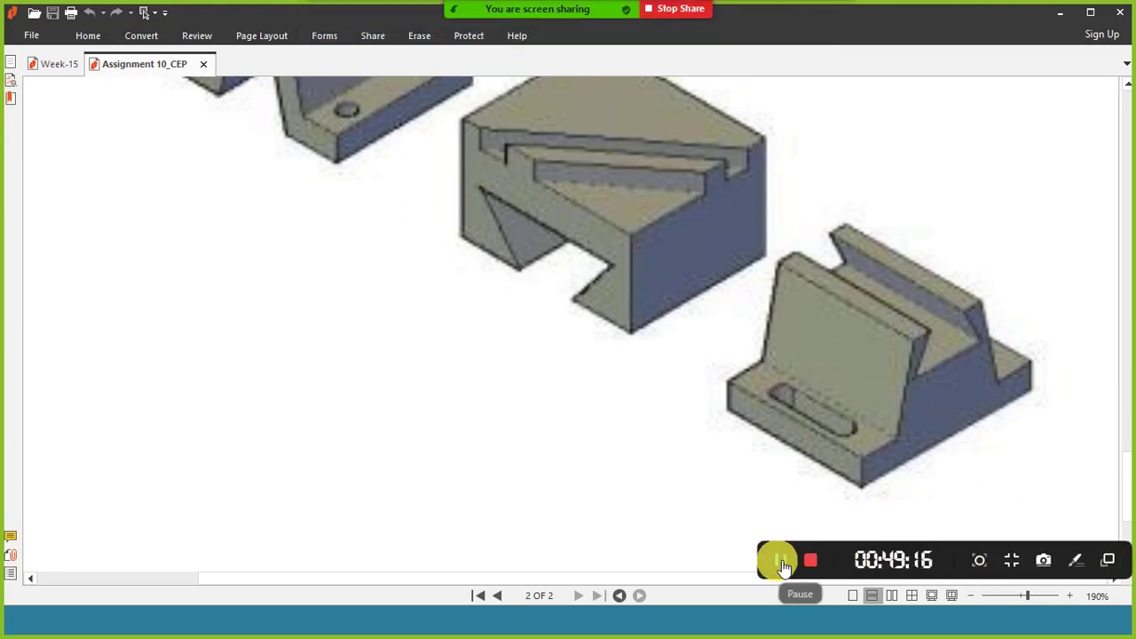
{"action": "left_click", "coordinate": [850, 18]}
{"action": "left_click", "coordinate": [843, 57]}
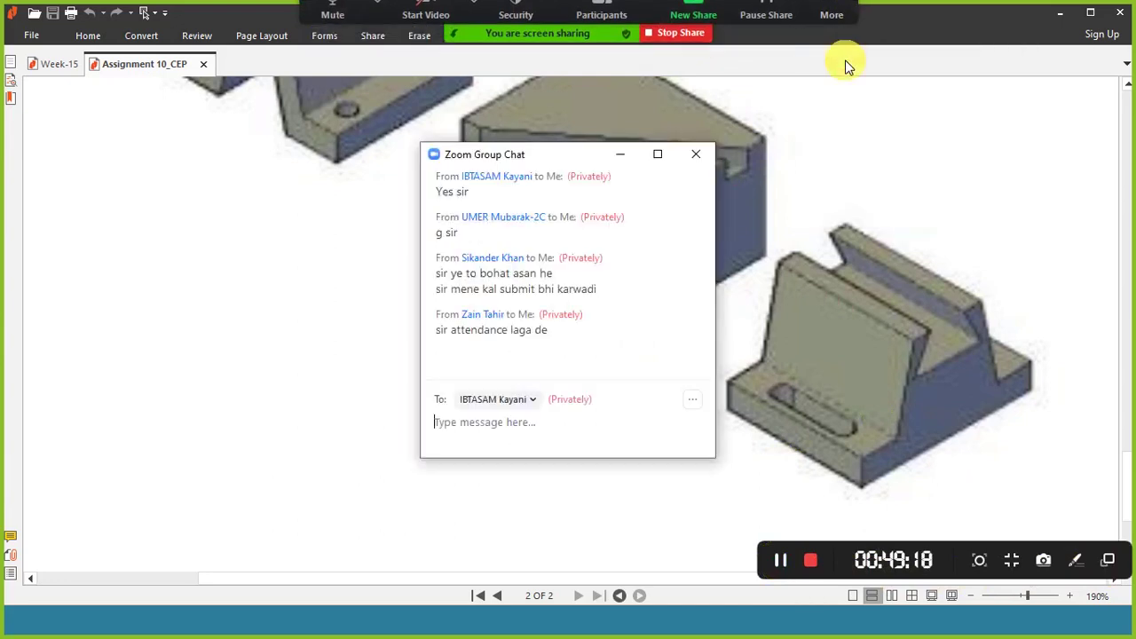
Step: Hide the chat and admit the waiting student into the meeting
{"action": "left_click", "coordinate": [620, 155]}
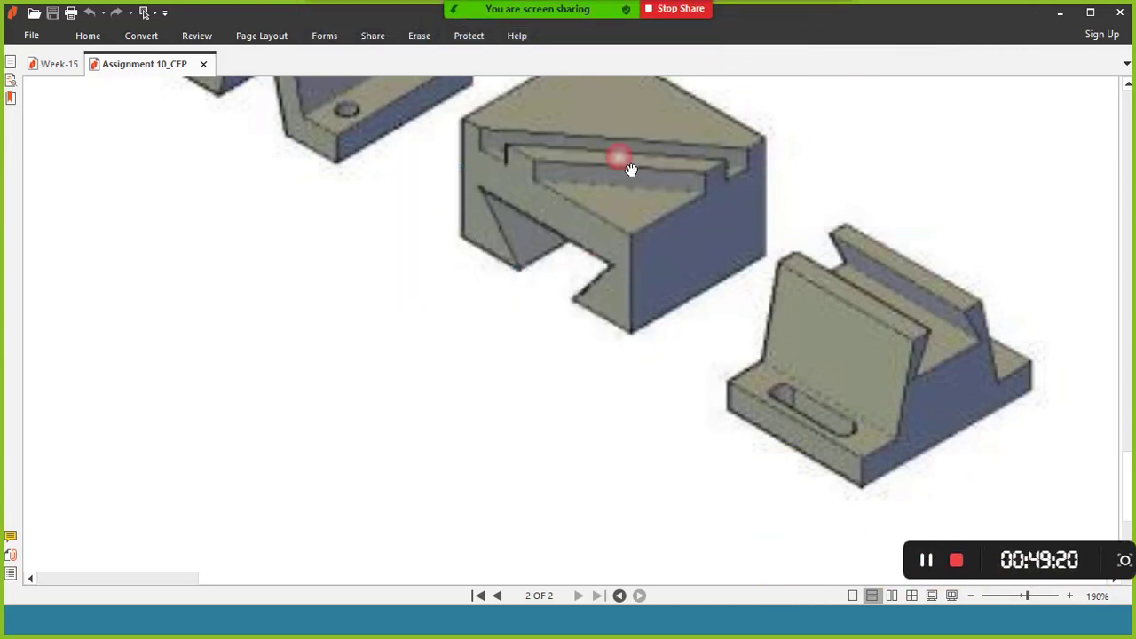
{"action": "left_click", "coordinate": [623, 23]}
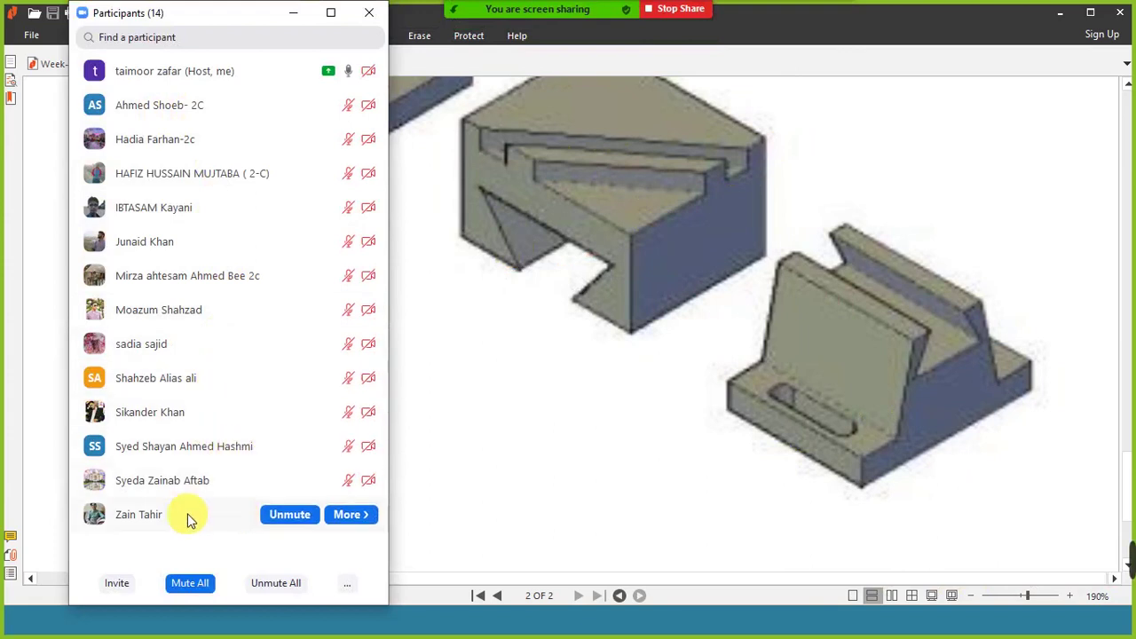
{"action": "left_click", "coordinate": [365, 21]}
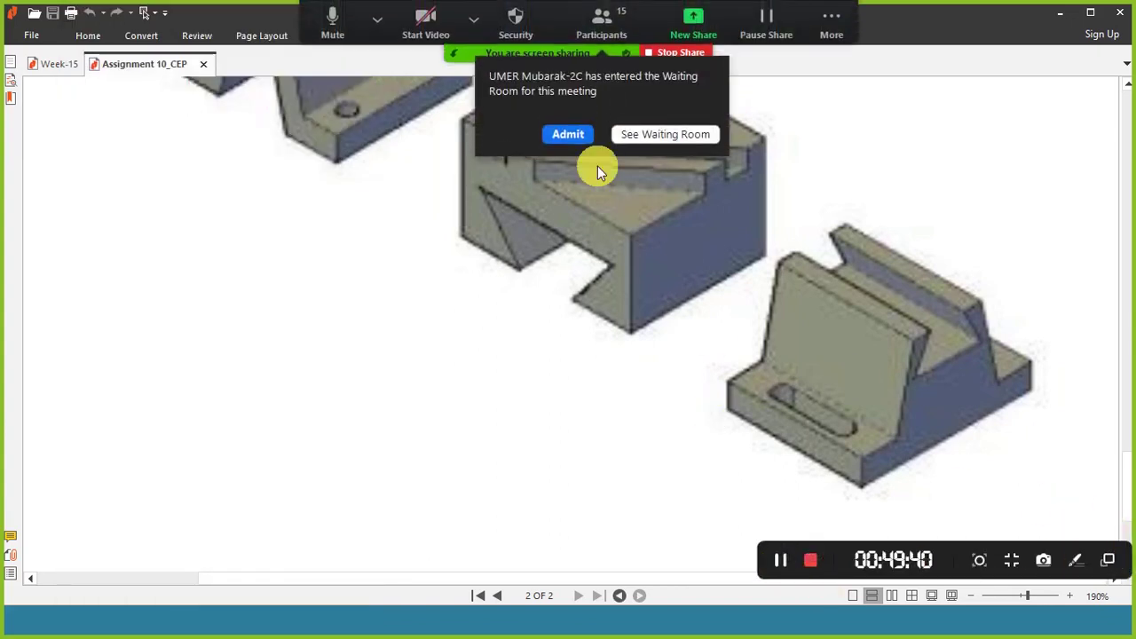
{"action": "left_click", "coordinate": [568, 138]}
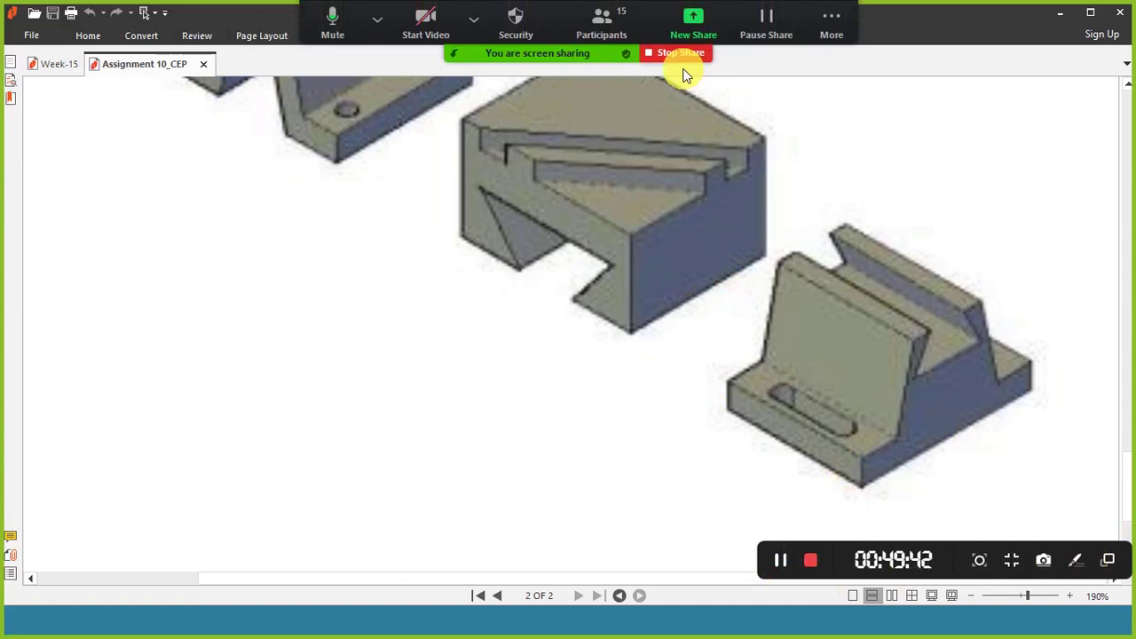
Step: Reopen the participants list showing 15 people, then check and hide the group chat
{"action": "left_click", "coordinate": [610, 36]}
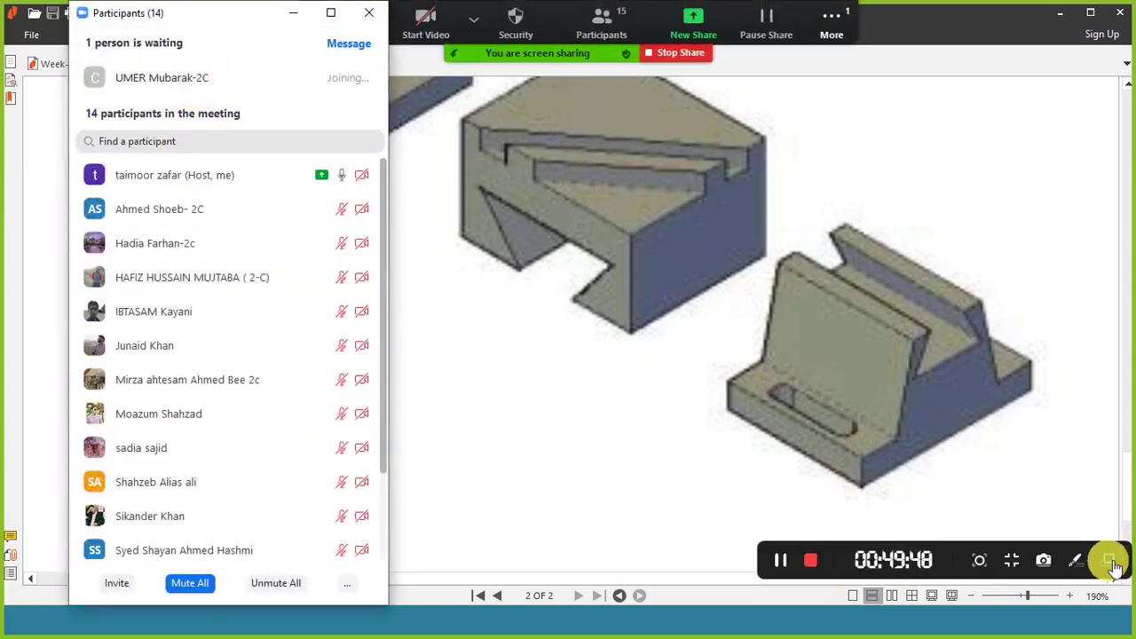
{"action": "left_click", "coordinate": [832, 25]}
{"action": "left_click", "coordinate": [843, 56]}
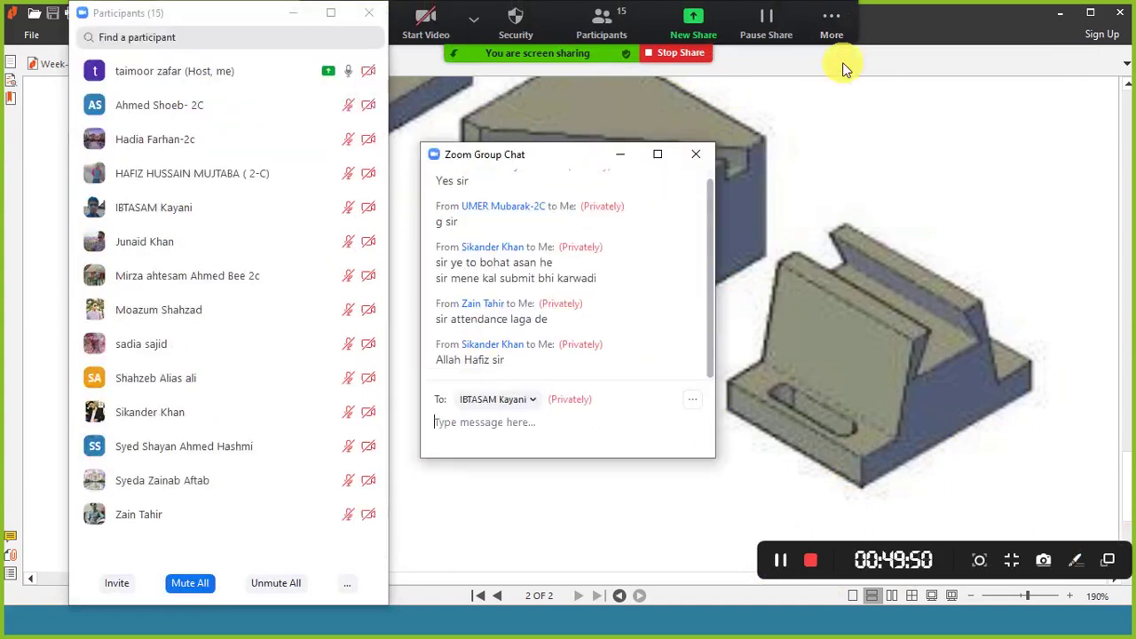
{"action": "left_click", "coordinate": [619, 153]}
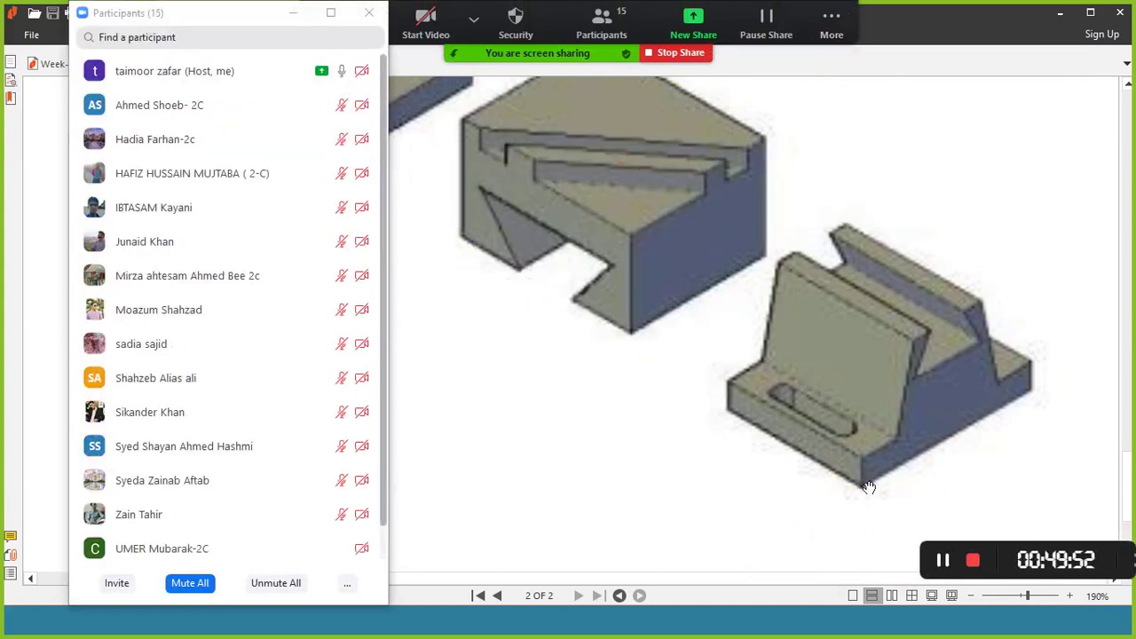